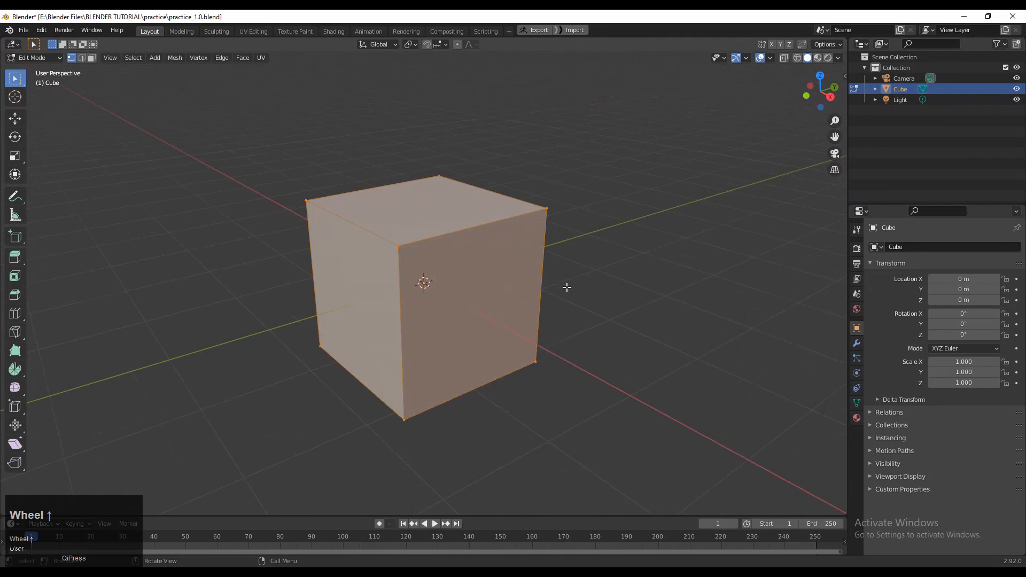
Scale the whole cube by 2.1 along the X axis
{"action": "scroll", "coordinate": [663, 237], "scroll_direction": "up", "scroll_amount": 2}
{"action": "scroll", "coordinate": [636, 243], "scroll_direction": "down", "scroll_amount": 6}
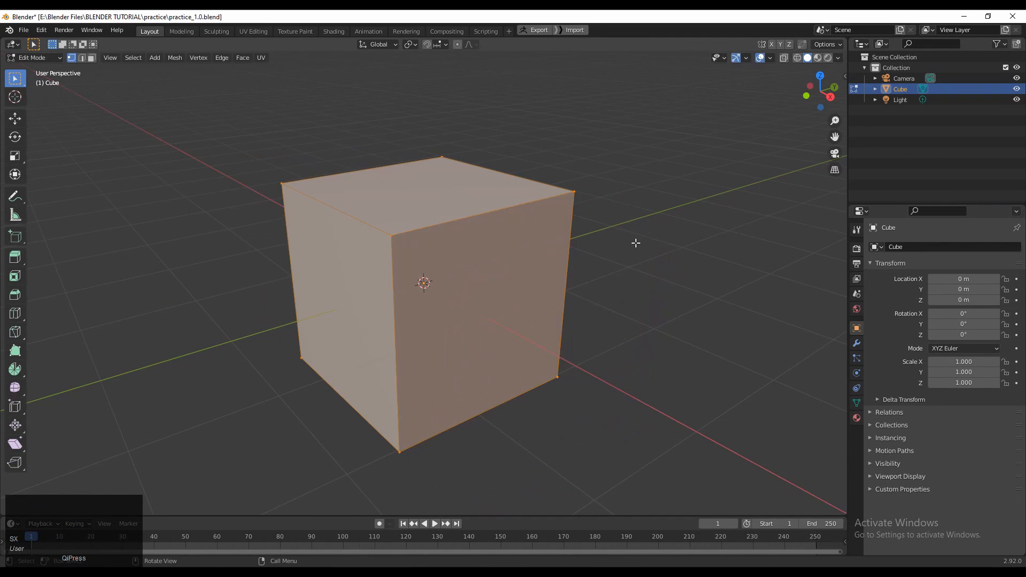
{"action": "left_click", "coordinate": [829, 95]}
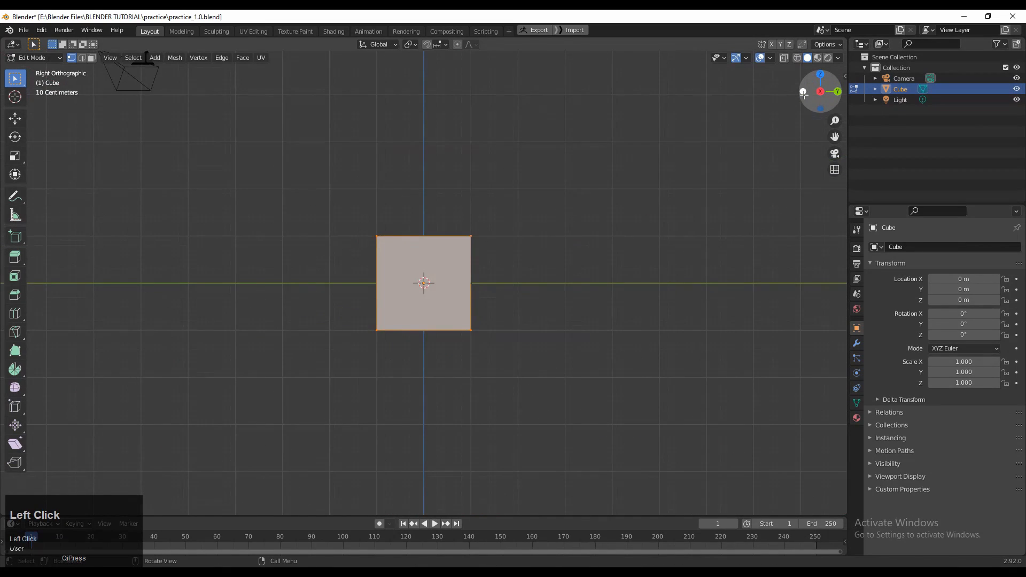
{"action": "middle_click_drag", "start_coordinate": [804, 94], "coordinate": [565, 282]}
{"action": "key", "text": "s"}
{"action": "key", "text": "x"}
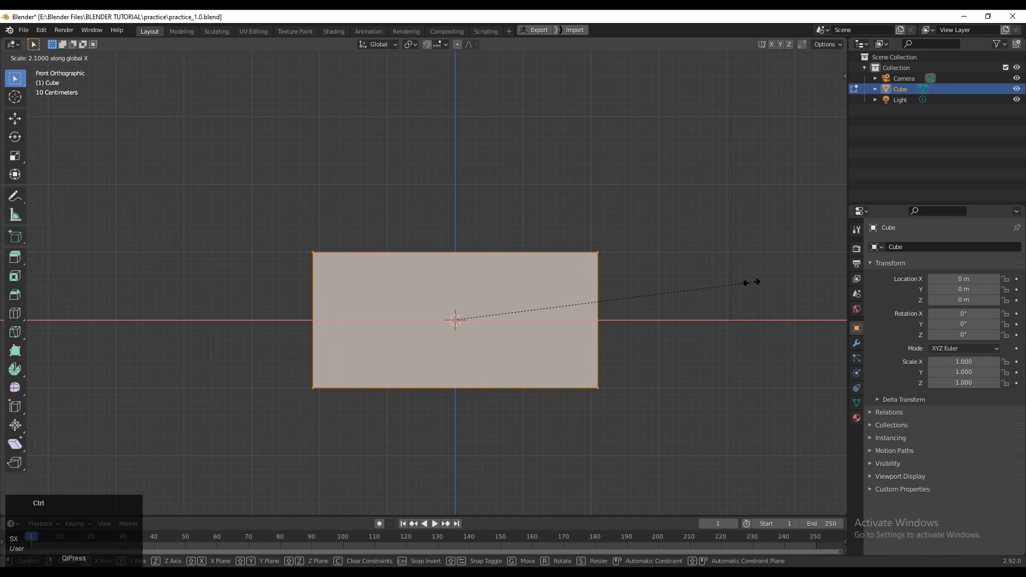
{"action": "left_click", "coordinate": [743, 282]}
Add a centred loop cut running lengthwise around the stretched block
{"action": "scroll", "coordinate": [649, 258], "scroll_direction": "down", "scroll_amount": 4}
{"action": "middle_click_drag", "start_coordinate": [649, 258], "coordinate": [561, 336]}
{"action": "scroll", "coordinate": [561, 336], "scroll_direction": "up", "scroll_amount": 1}
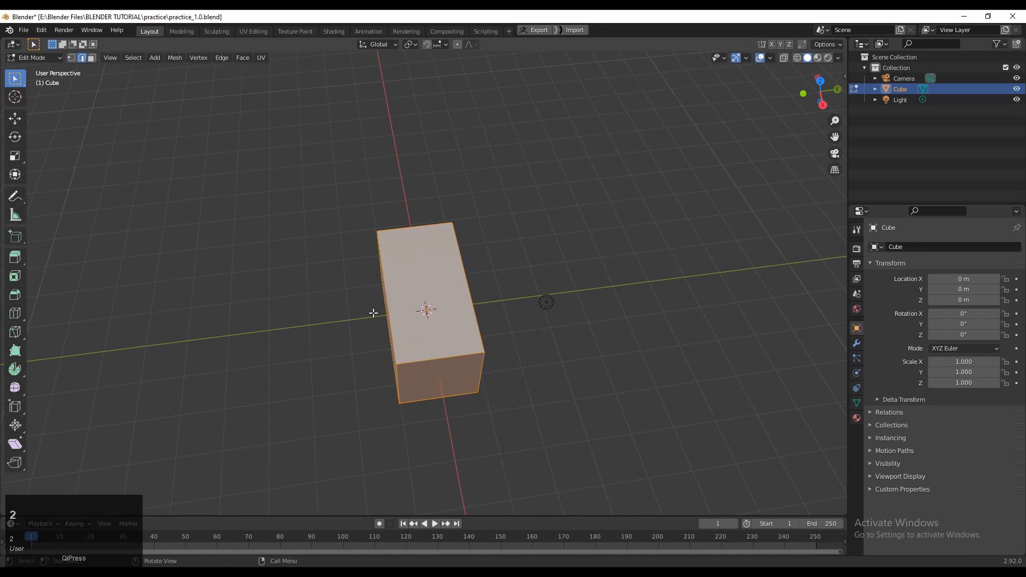
{"action": "left_click", "coordinate": [373, 313]}
{"action": "middle_click_drag", "start_coordinate": [373, 313], "coordinate": [424, 305]}
{"action": "scroll", "coordinate": [417, 321], "scroll_direction": "up", "scroll_amount": 2}
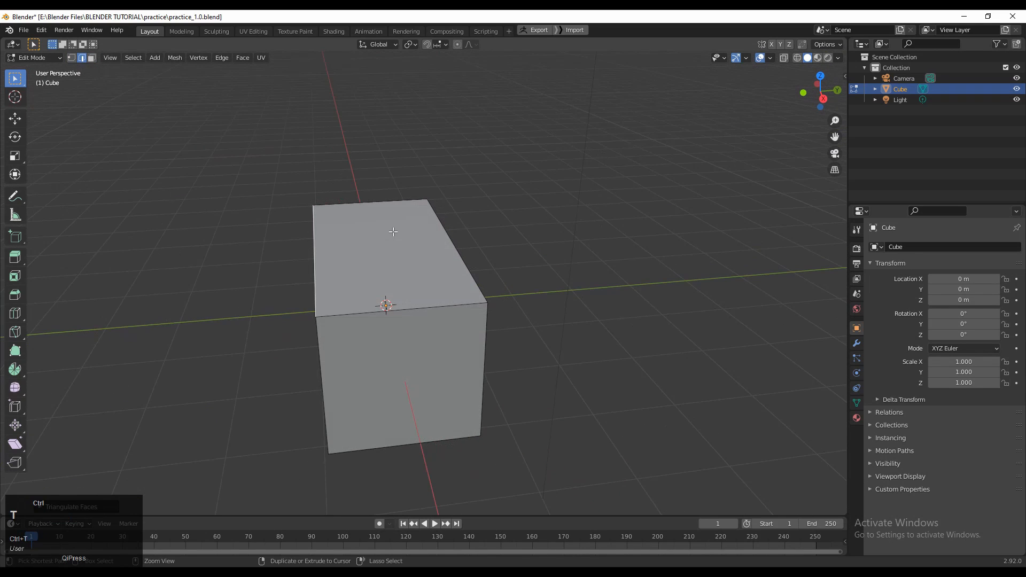
{"action": "left_click", "coordinate": [383, 200]}
{"action": "right_click", "coordinate": [386, 199]}
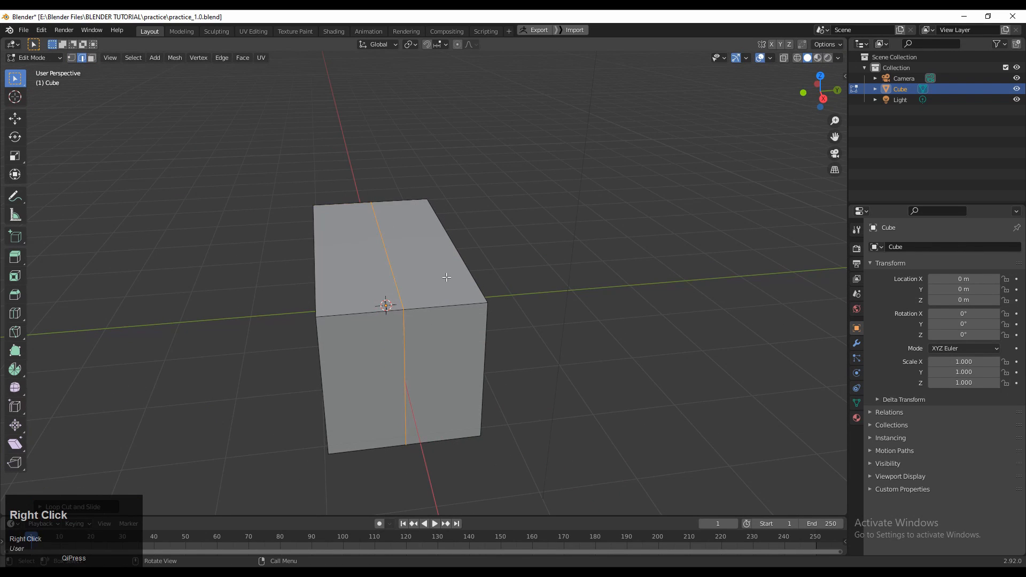
Try to raise the +Y half of the top face along Z
{"action": "left_click", "coordinate": [424, 272]}
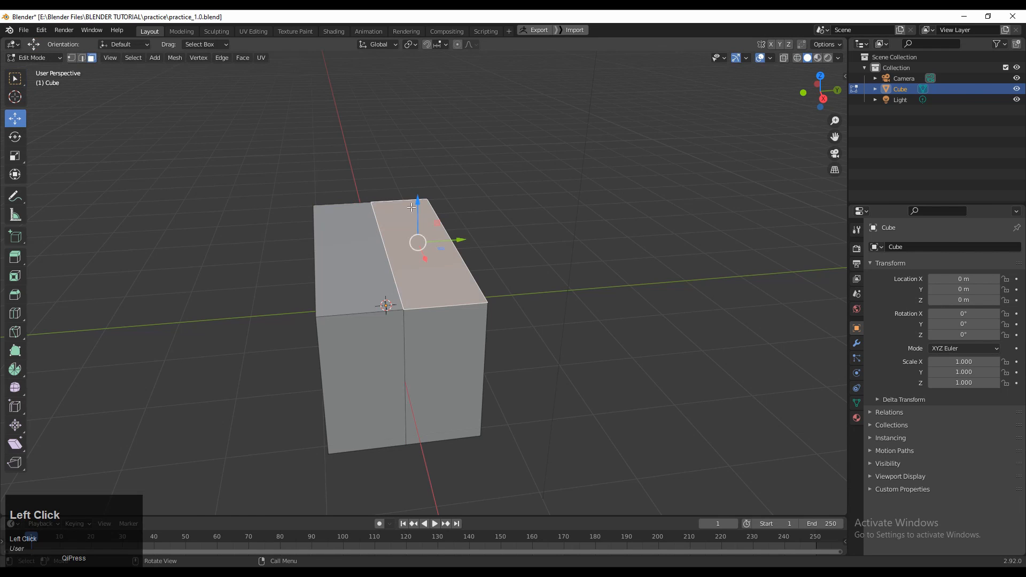
{"action": "left_click_drag", "start_coordinate": [412, 208], "coordinate": [419, 170]}
{"action": "middle_click_drag", "start_coordinate": [420, 170], "coordinate": [242, 302]}
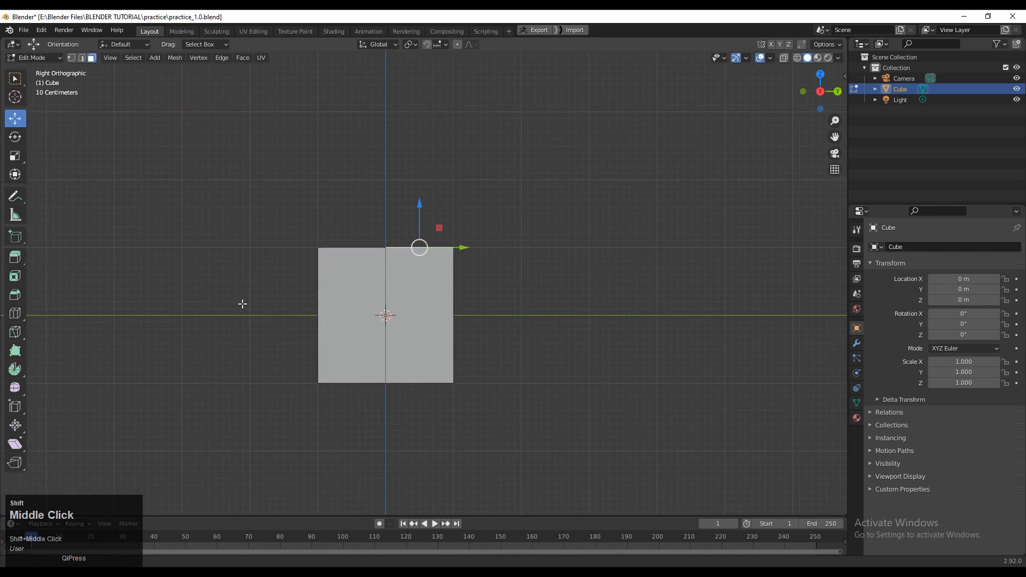
Add a centred lengthwise loop cut through each half of the block
{"action": "scroll", "coordinate": [373, 314], "scroll_direction": "up", "scroll_amount": 3}
{"action": "left_click", "coordinate": [402, 311]}
{"action": "right_click", "coordinate": [433, 312]}
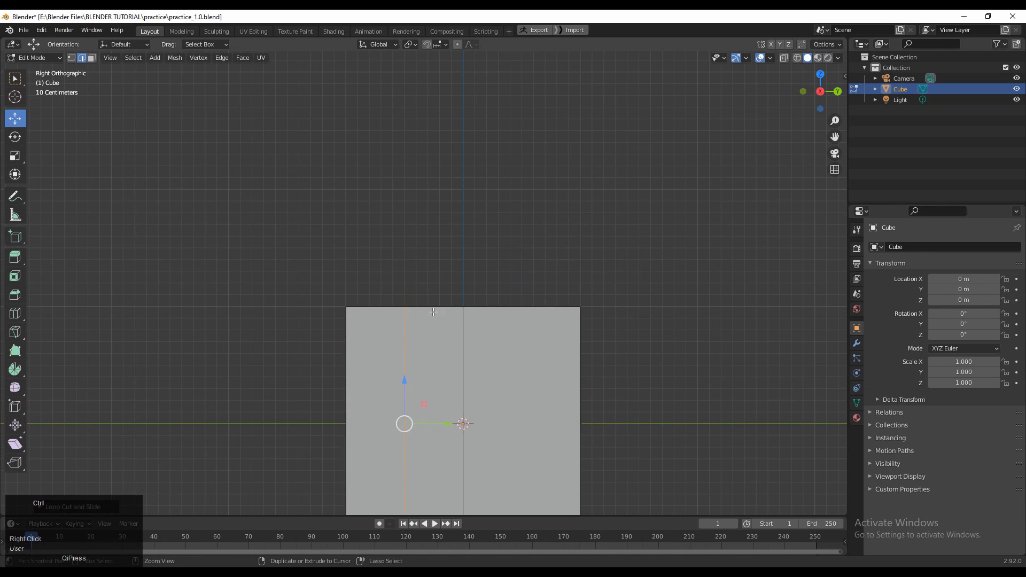
Enable X-ray and raise the inner top edges along Z so the block's upper sides slope
{"action": "left_click", "coordinate": [784, 61]}
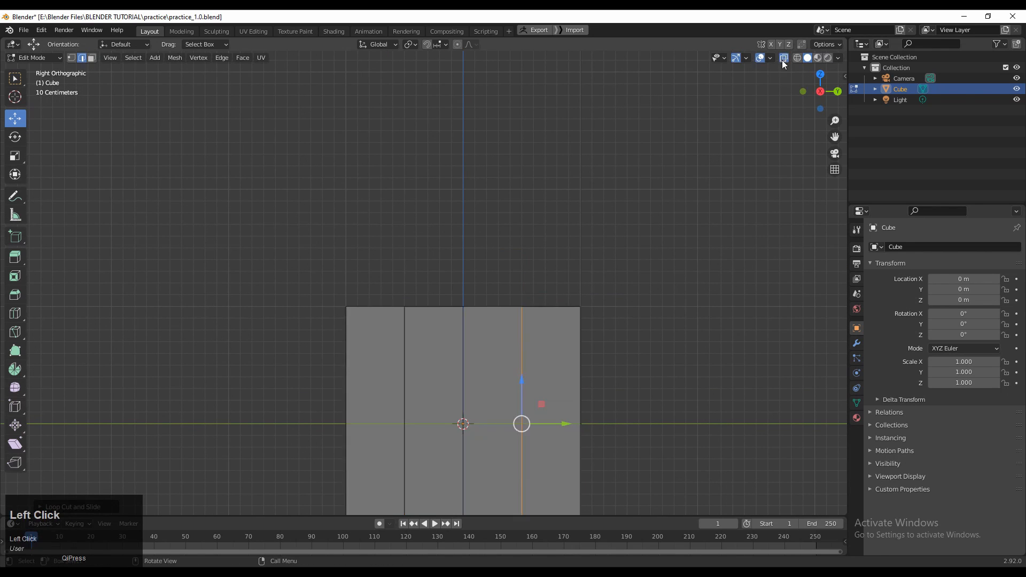
{"action": "left_click", "coordinate": [430, 309], "text": "alt"}
{"action": "left_click_drag", "start_coordinate": [464, 276], "coordinate": [459, 228], "text": "ctrl"}
Move all bottom vertices up along Z to make the body lower, and turn X-ray off
{"action": "scroll", "coordinate": [459, 228], "scroll_direction": "down", "scroll_amount": 4}
{"action": "left_click_drag", "start_coordinate": [119, 355], "coordinate": [566, 488]}
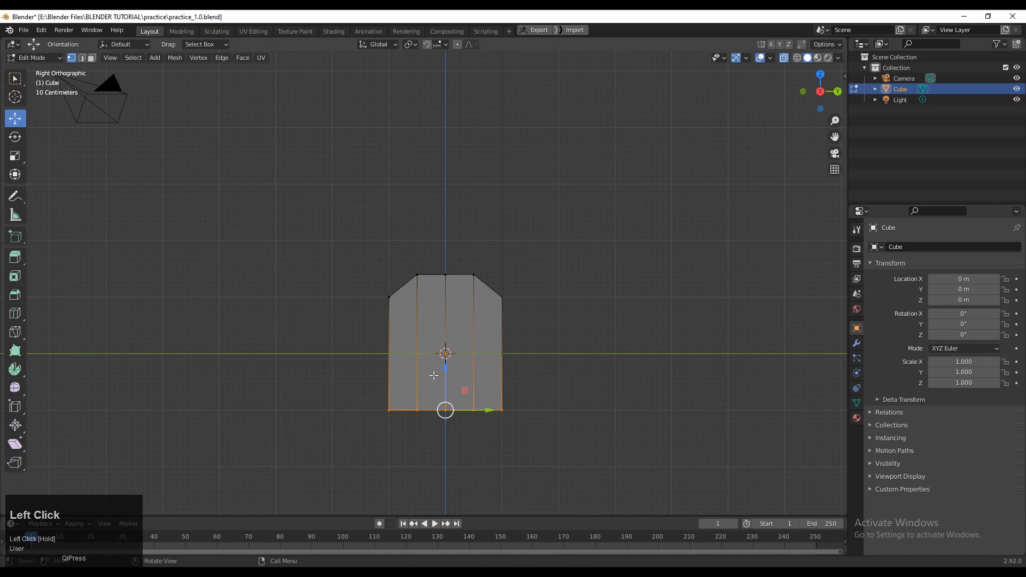
{"action": "left_click_drag", "start_coordinate": [446, 379], "coordinate": [447, 295]}
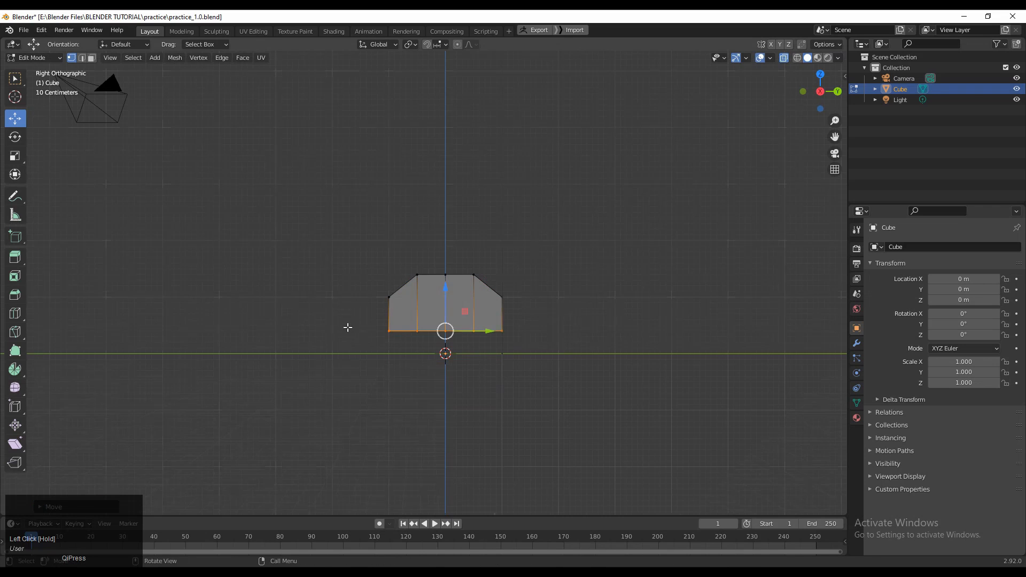
{"action": "middle_click_drag", "start_coordinate": [348, 326], "coordinate": [406, 256]}
{"action": "left_click", "coordinate": [788, 60]}
Add five evenly spaced crosswise loop cuts along the length of the body
{"action": "middle_click_drag", "start_coordinate": [668, 203], "coordinate": [489, 328]}
{"action": "key", "text": "3"}
{"action": "scroll", "coordinate": [501, 268], "scroll_direction": "up", "scroll_amount": 1}
{"action": "key", "text": "2"}
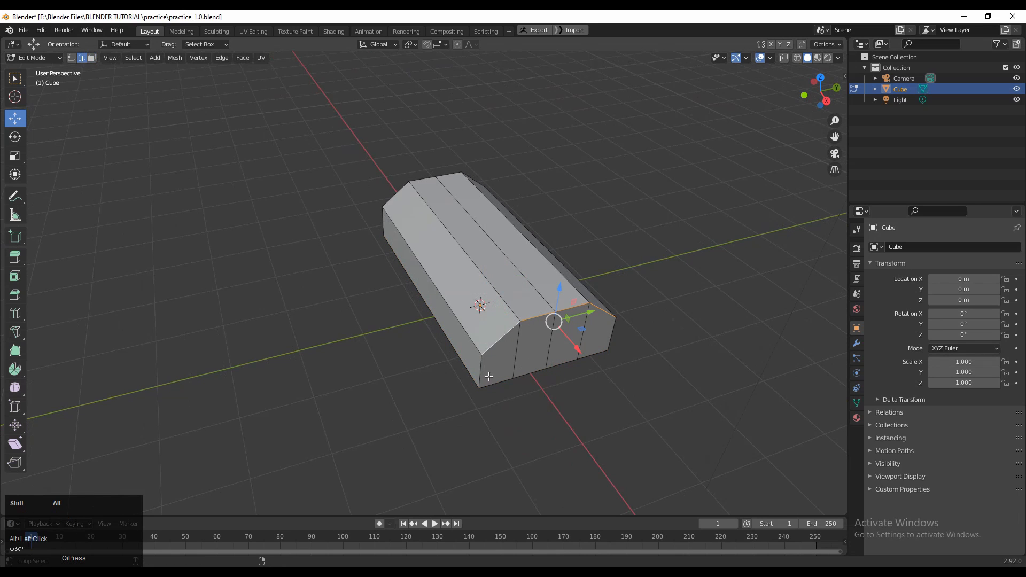
{"action": "middle_click_drag", "start_coordinate": [480, 368], "coordinate": [274, 313]}
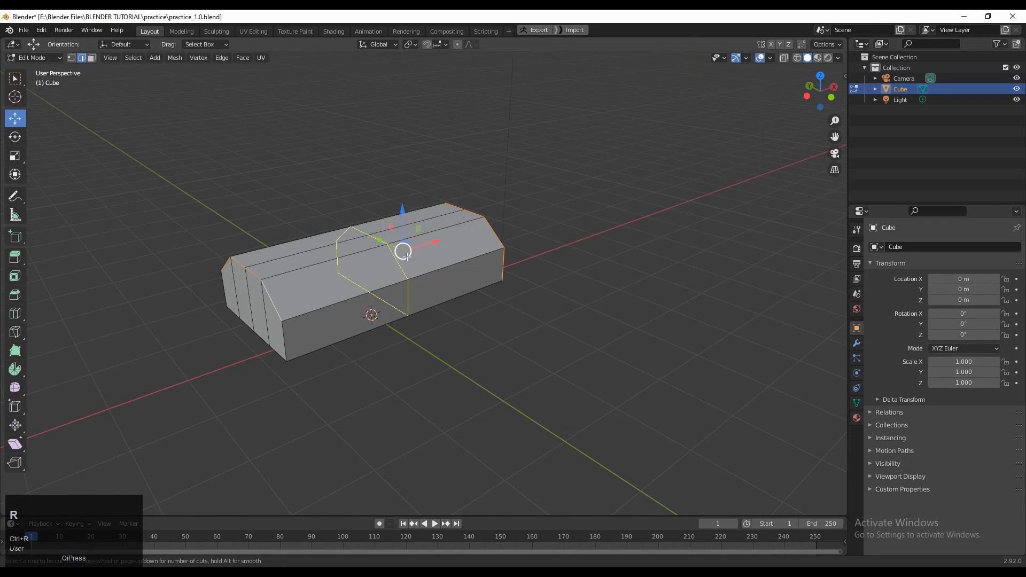
{"action": "scroll", "coordinate": [405, 255], "scroll_direction": "up", "scroll_amount": 4}
{"action": "left_click", "coordinate": [405, 255]}
{"action": "right_click", "coordinate": [405, 256]}
Bevel the edges outlining the +X end face with a width of about 0.193 m
{"action": "middle_click_drag", "start_coordinate": [406, 255], "coordinate": [554, 309]}
{"action": "scroll", "coordinate": [555, 309], "scroll_direction": "up", "scroll_amount": 2}
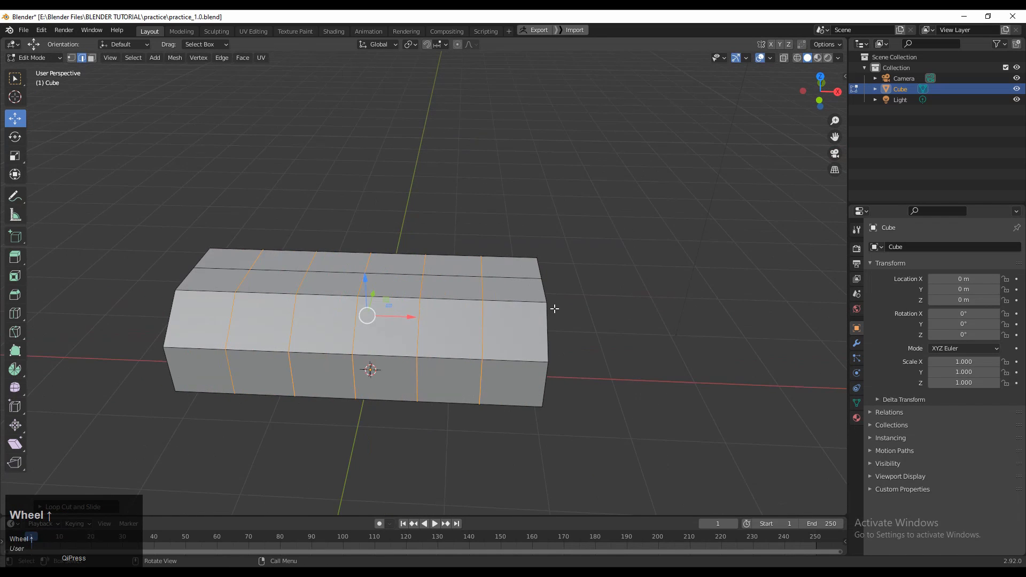
{"action": "middle_click_drag", "start_coordinate": [402, 309], "coordinate": [409, 270]}
{"action": "scroll", "coordinate": [450, 348], "scroll_direction": "up", "scroll_amount": 3}
{"action": "scroll", "coordinate": [449, 347], "scroll_direction": "down", "scroll_amount": 3}
{"action": "scroll", "coordinate": [409, 271], "scroll_direction": "up", "scroll_amount": 2}
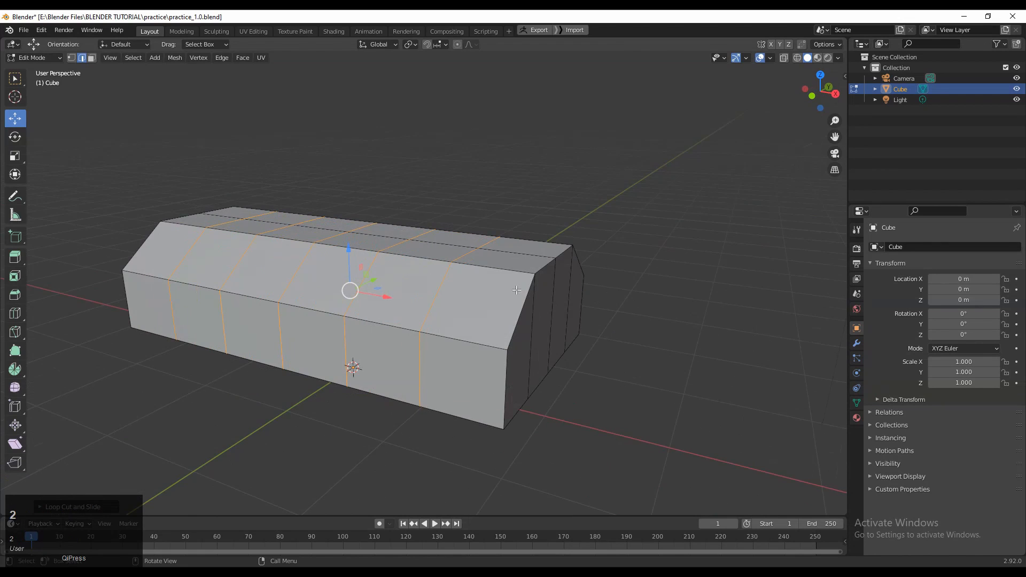
{"action": "middle_click_drag", "start_coordinate": [517, 290], "coordinate": [401, 374]}
{"action": "left_click", "coordinate": [385, 432], "text": "alt"}
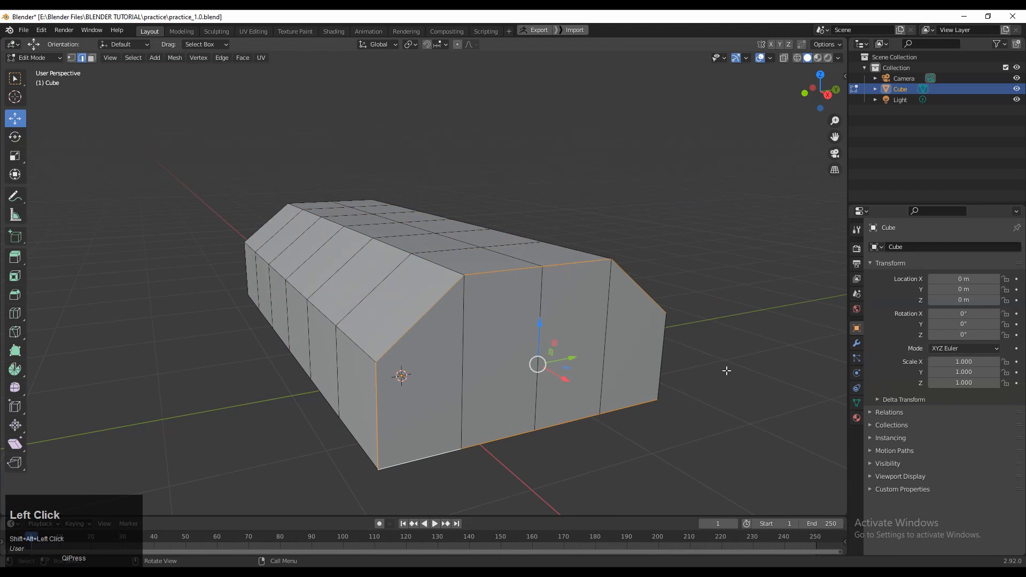
{"action": "scroll", "coordinate": [660, 356], "scroll_direction": "down", "scroll_amount": 3}
{"action": "middle_click_drag", "start_coordinate": [628, 357], "coordinate": [719, 367]}
{"action": "scroll", "coordinate": [566, 376], "scroll_direction": "up", "scroll_amount": 3}
{"action": "left_click", "coordinate": [14, 293]}
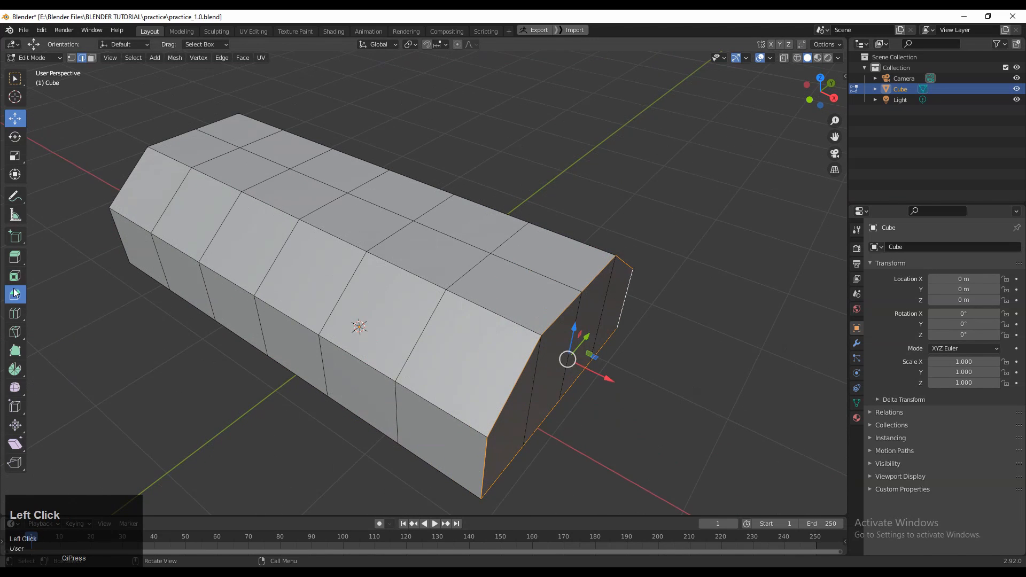
{"action": "middle_click_drag", "start_coordinate": [630, 374], "coordinate": [551, 339]}
{"action": "left_click_drag", "start_coordinate": [550, 339], "coordinate": [629, 360]}
{"action": "middle_click_drag", "start_coordinate": [630, 360], "coordinate": [601, 346]}
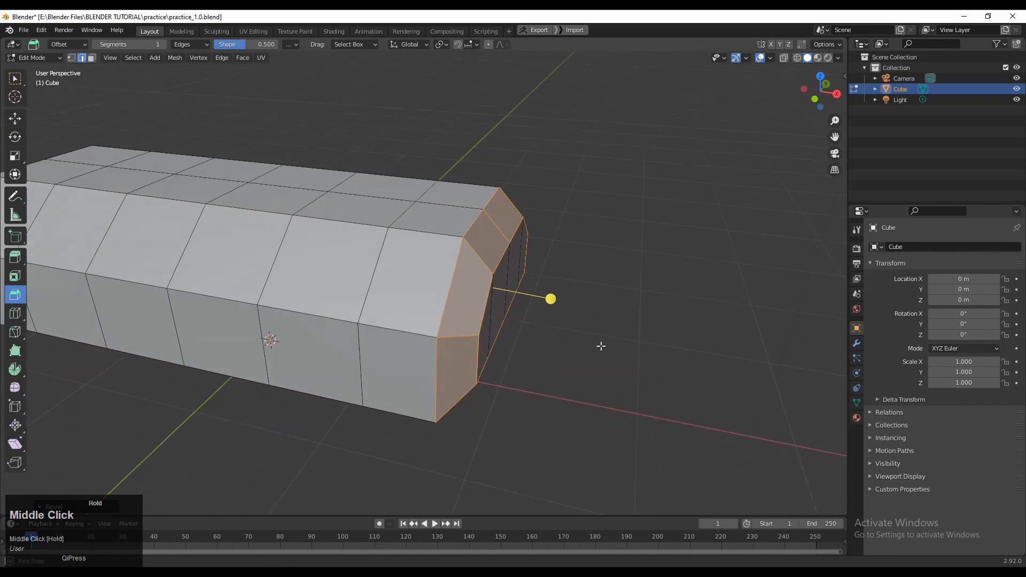
Set the end-face bevel to 3 segments and check the rounded end in Object Mode
{"action": "left_click", "coordinate": [52, 507]}
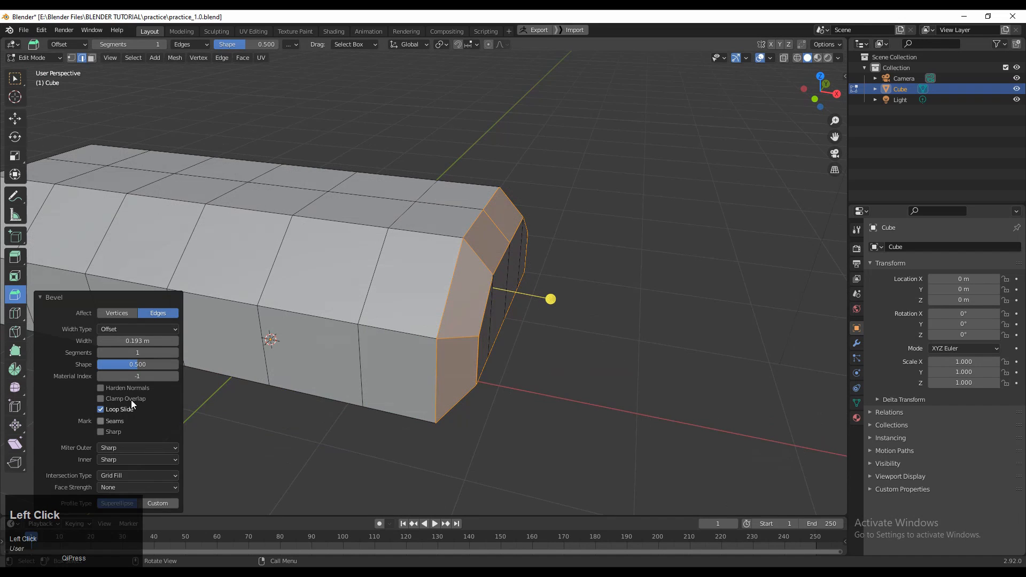
{"action": "left_click", "coordinate": [175, 353]}
{"action": "left_click", "coordinate": [175, 353]}
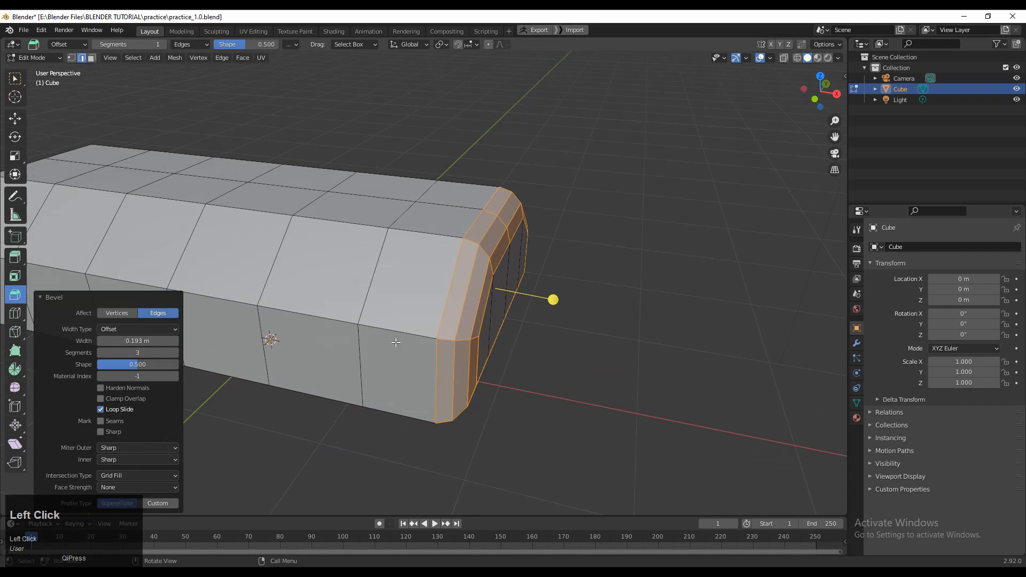
{"action": "middle_click_drag", "start_coordinate": [225, 342], "coordinate": [464, 240]}
{"action": "key", "text": "Tab"}
{"action": "key", "text": "Tab"}
Bevel the two lengthwise edge loops bordering the sloped -Y side by about 0.0986 m
{"action": "key", "text": "3"}
{"action": "left_click", "coordinate": [463, 265], "text": "alt"}
{"action": "key", "text": "2"}
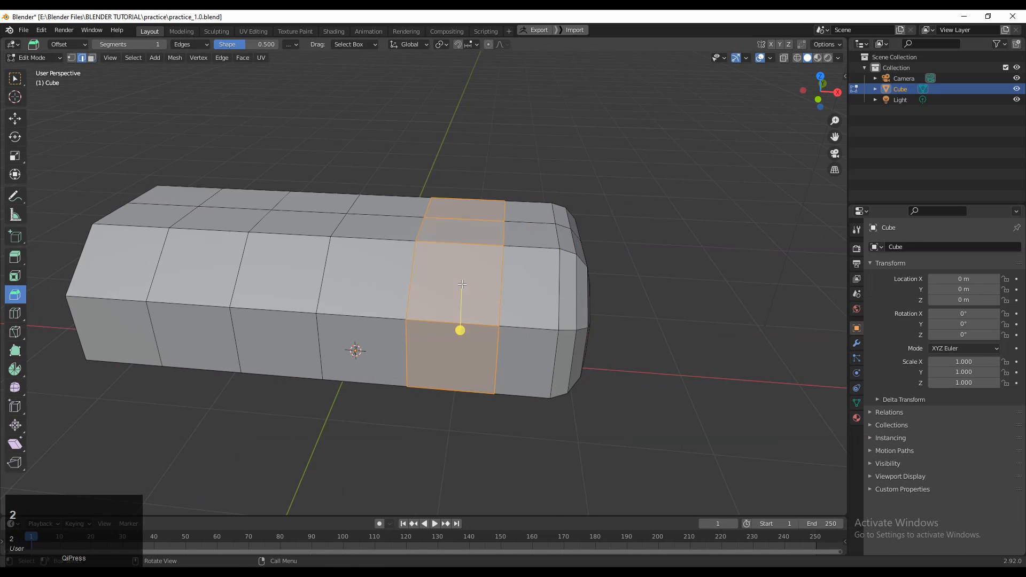
{"action": "left_click", "coordinate": [444, 322], "text": "alt"}
{"action": "middle_click_drag", "start_coordinate": [444, 322], "coordinate": [338, 285]}
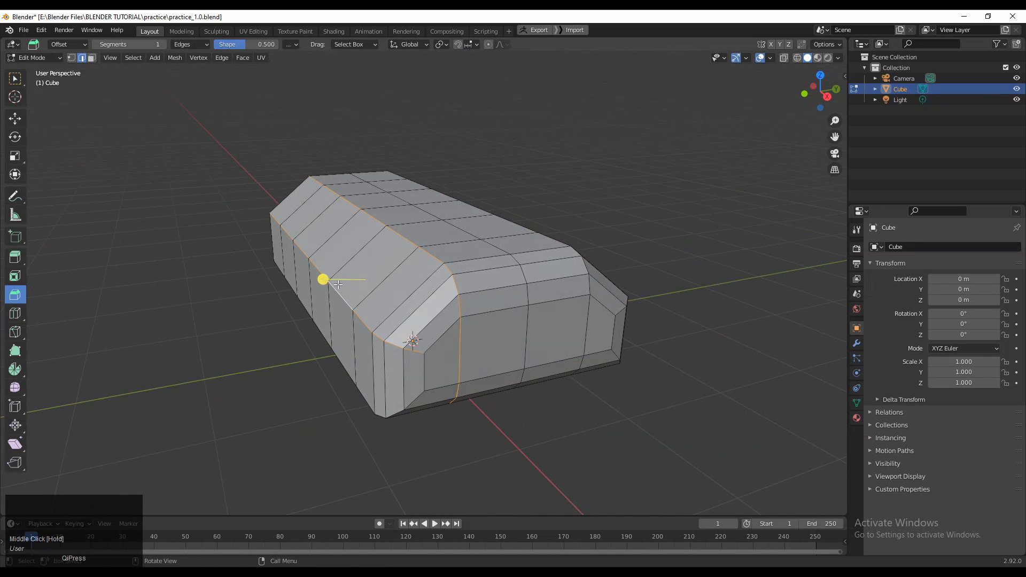
{"action": "mouse_move", "coordinate": [322, 280]}
{"action": "left_mouse_down"}
{"action": "mouse_move", "coordinate": [294, 278]}
{"action": "mouse_move", "coordinate": [314, 277]}
{"action": "left_mouse_up"}
{"action": "middle_click_drag", "start_coordinate": [372, 284], "coordinate": [368, 273]}
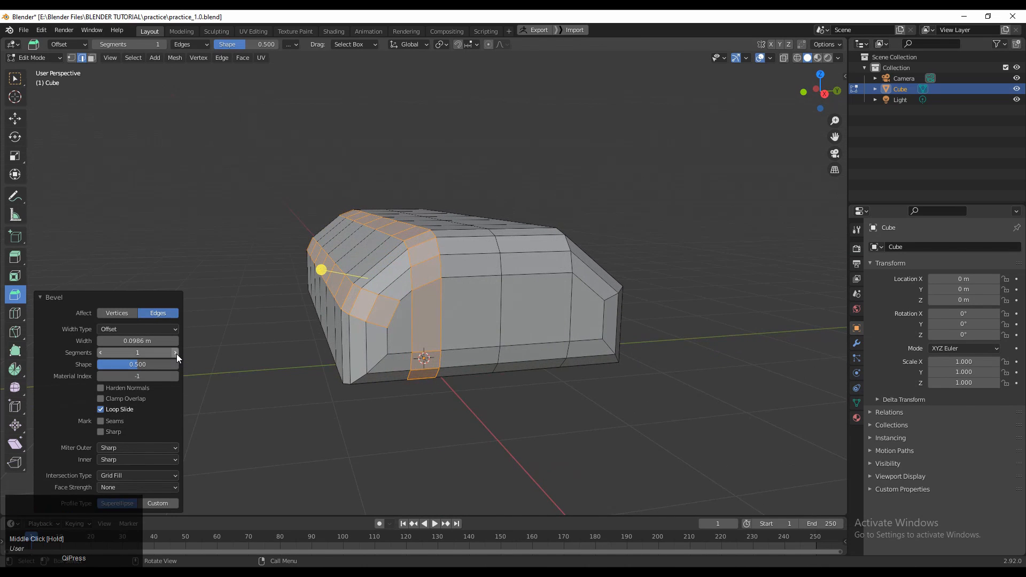
Set the lengthwise edge bevel to 3 segments and check the shape in Object Mode
{"action": "left_click", "coordinate": [176, 353]}
{"action": "middle_click_drag", "start_coordinate": [481, 299], "coordinate": [267, 331]}
{"action": "scroll", "coordinate": [241, 336], "scroll_direction": "up", "scroll_amount": 1}
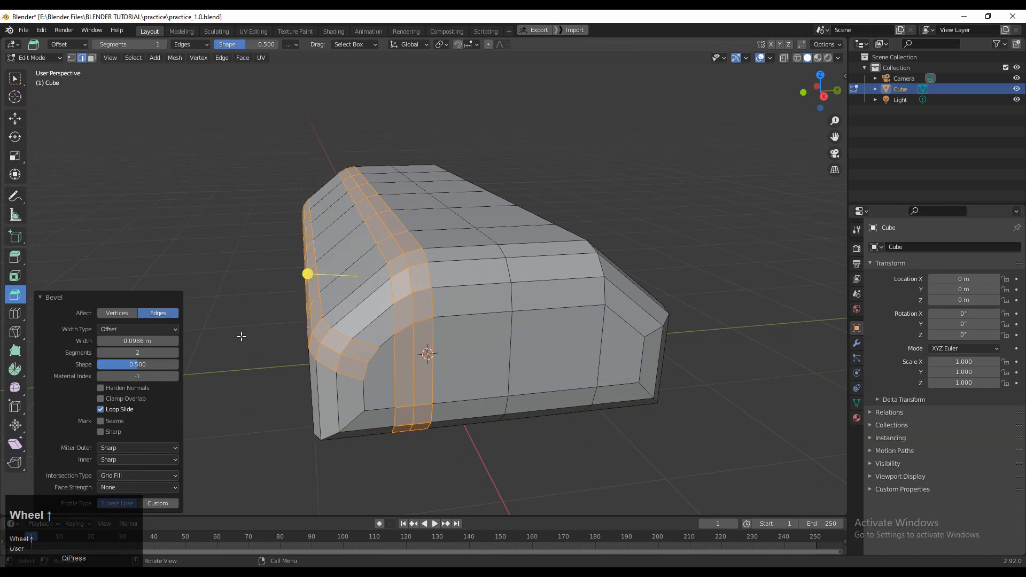
{"action": "left_click", "coordinate": [178, 350]}
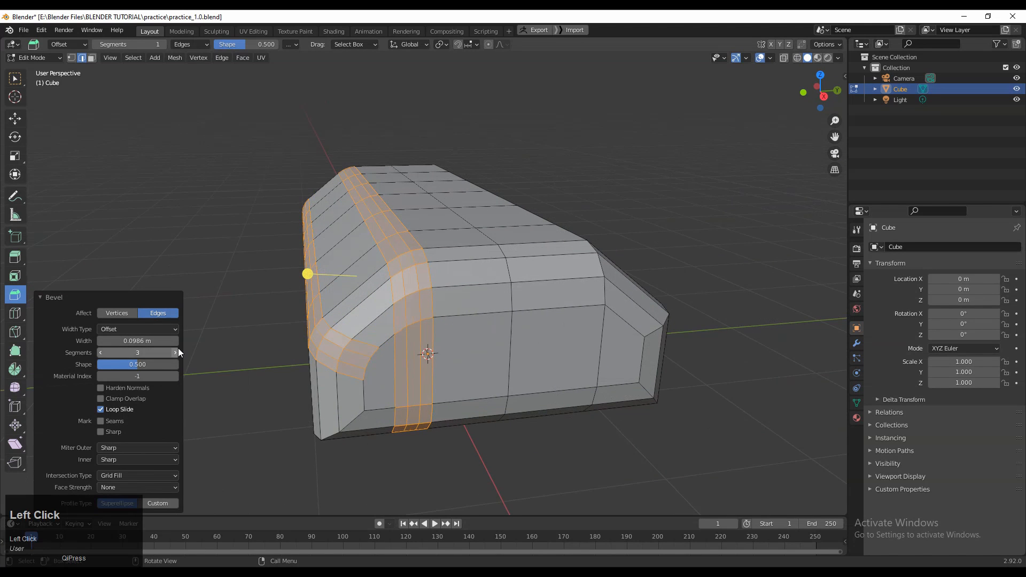
{"action": "middle_click_drag", "start_coordinate": [359, 330], "coordinate": [514, 298]}
{"action": "scroll", "coordinate": [478, 310], "scroll_direction": "down", "scroll_amount": 4}
{"action": "key", "text": "Tab"}
{"action": "key", "text": "Tab"}
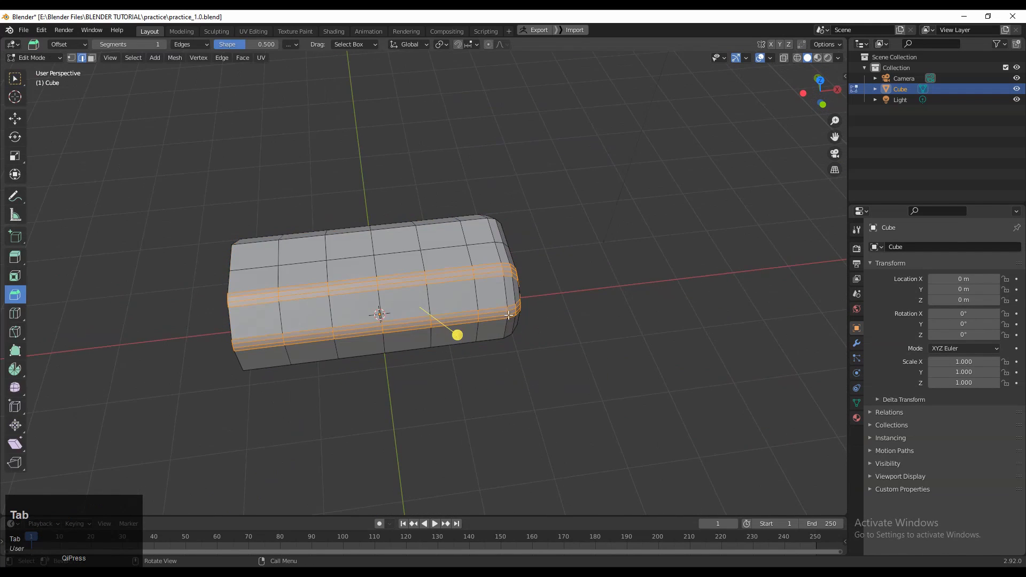
Symmetrize the entire mesh in the +X to -X direction
{"action": "key", "text": "a"}
{"action": "left_click", "coordinate": [175, 57]}
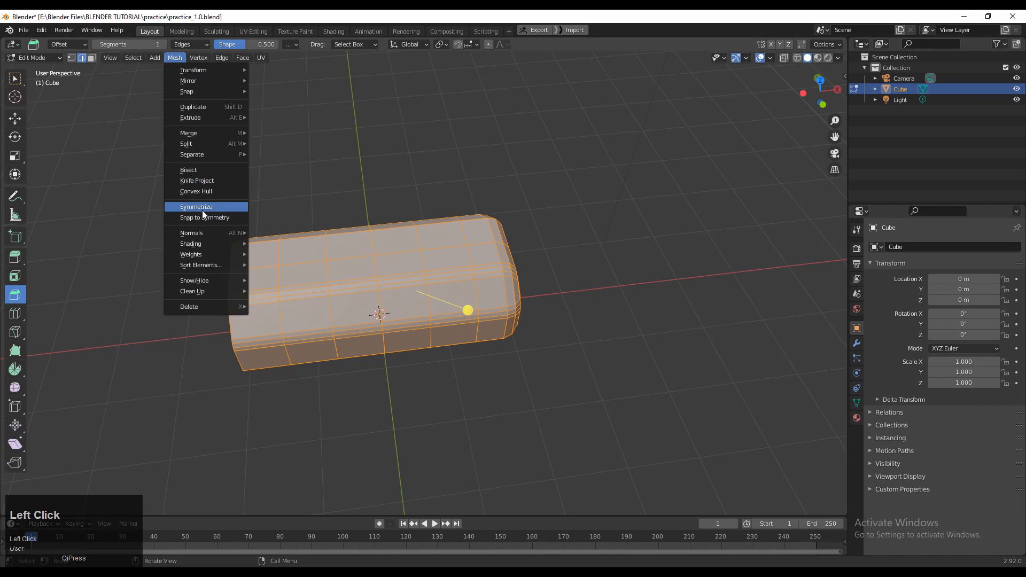
{"action": "left_click", "coordinate": [202, 210]}
{"action": "middle_click_drag", "start_coordinate": [321, 267], "coordinate": [336, 282]}
{"action": "scroll", "coordinate": [335, 283], "scroll_direction": "up", "scroll_amount": 2}
{"action": "left_click", "coordinate": [170, 491]}
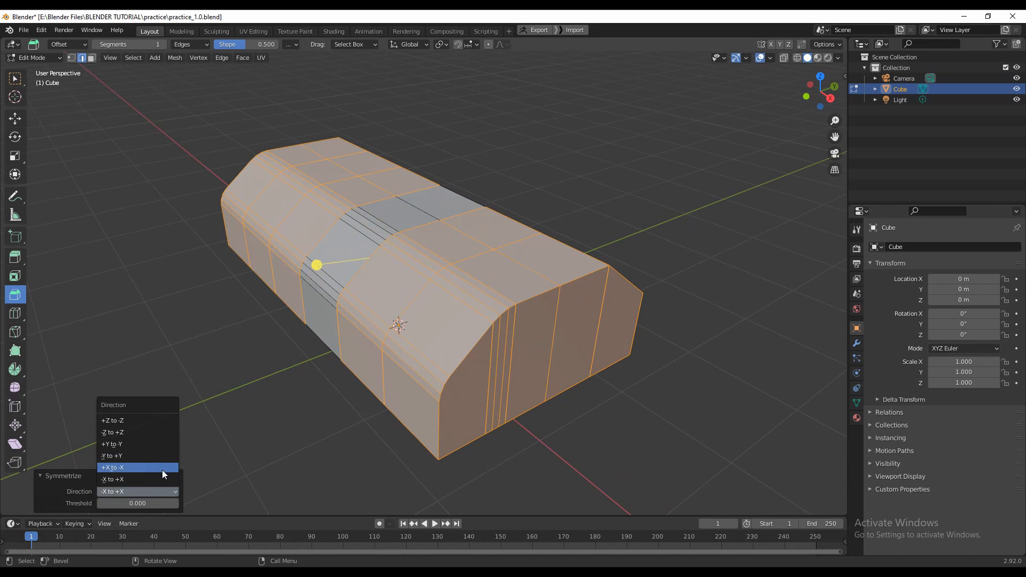
{"action": "left_click", "coordinate": [162, 471]}
{"action": "middle_click_drag", "start_coordinate": [444, 351], "coordinate": [467, 284]}
{"action": "key", "text": "Tab"}
{"action": "key", "text": "Tab"}
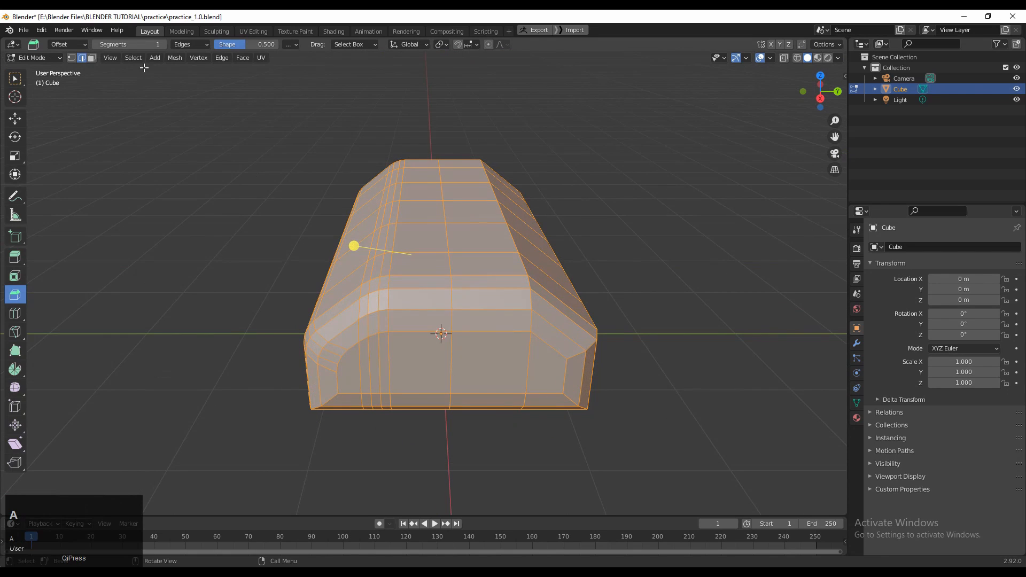
Symmetrize the entire mesh again in the -Y to +Y direction
{"action": "left_click", "coordinate": [172, 58]}
{"action": "left_click", "coordinate": [186, 213]}
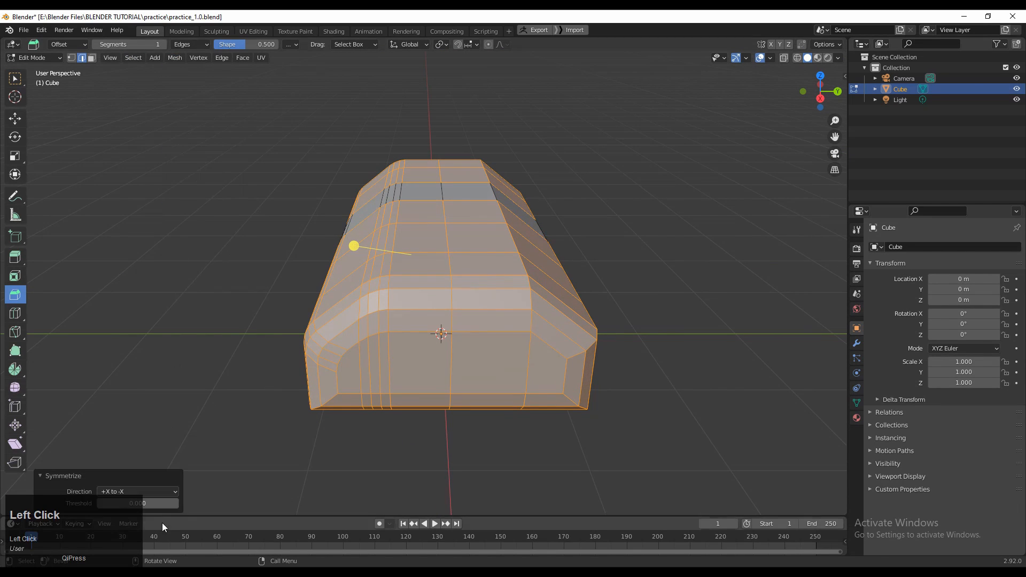
{"action": "left_click", "coordinate": [159, 496]}
{"action": "left_click", "coordinate": [145, 439]}
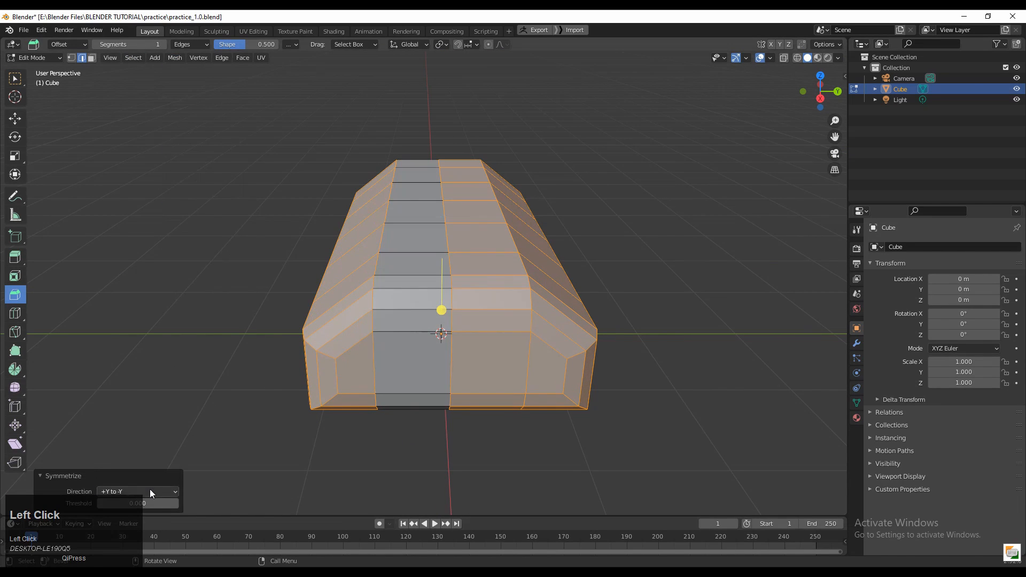
{"action": "left_click", "coordinate": [150, 493]}
{"action": "left_click", "coordinate": [144, 457]}
{"action": "middle_click_drag", "start_coordinate": [144, 456], "coordinate": [418, 344]}
{"action": "left_click", "coordinate": [629, 274]}
{"action": "key", "text": "Tab"}
{"action": "key", "text": "Tab"}
Select two separate faces on the sloped long side of the body
{"action": "scroll", "coordinate": [448, 348], "scroll_direction": "up", "scroll_amount": 5}
{"action": "middle_click_drag", "start_coordinate": [341, 336], "coordinate": [381, 295]}
{"action": "scroll", "coordinate": [413, 337], "scroll_direction": "down", "scroll_amount": 3}
{"action": "left_click", "coordinate": [378, 298]}
{"action": "left_click", "coordinate": [316, 281], "text": "shift"}
{"action": "scroll", "coordinate": [380, 295], "scroll_direction": "up", "scroll_amount": 1}
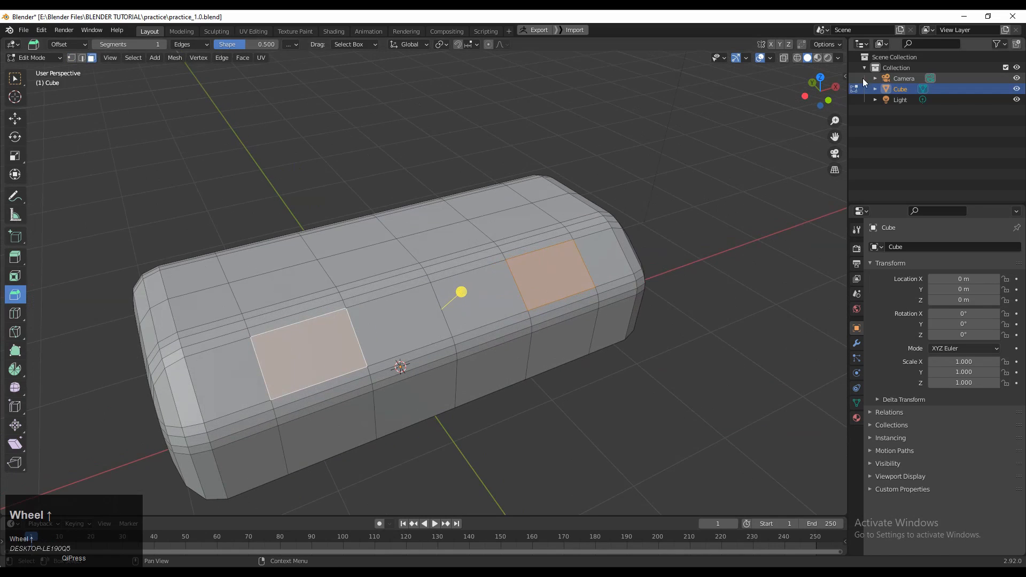
Select all the faces that make up the flat, arched end of the body
{"action": "middle_click_drag", "start_coordinate": [651, 249], "coordinate": [607, 236]}
{"action": "mouse_move", "coordinate": [606, 236]}
{"action": "middle_mouse_down", "text": "shift"}
{"action": "mouse_move", "coordinate": [615, 248]}
{"action": "mouse_move", "coordinate": [602, 249]}
{"action": "middle_mouse_up", "text": "shift"}
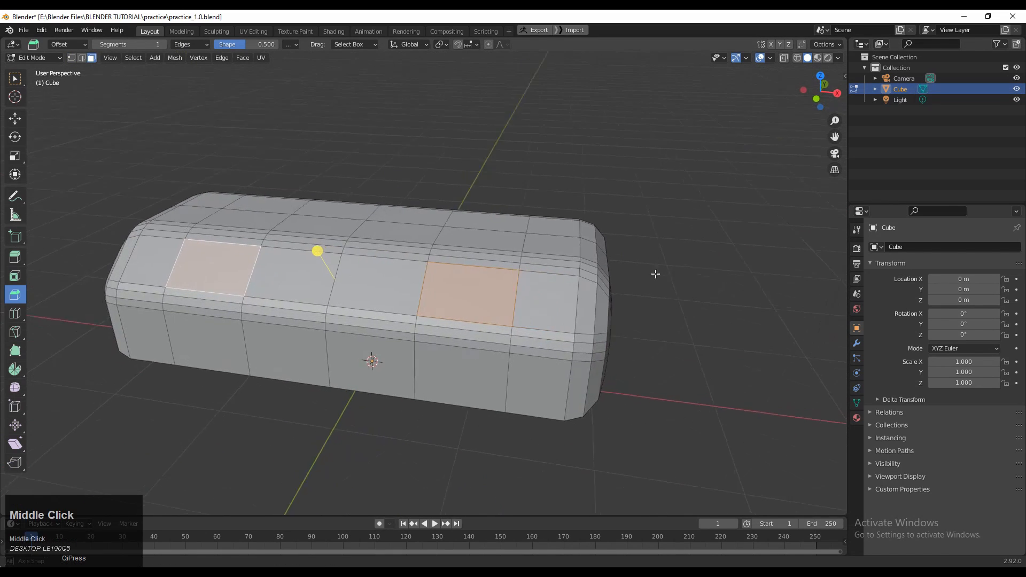
{"action": "scroll", "coordinate": [591, 323], "scroll_direction": "up", "scroll_amount": 3}
{"action": "middle_click_drag", "start_coordinate": [656, 273], "coordinate": [595, 230]}
{"action": "left_click_drag", "start_coordinate": [609, 340], "coordinate": [550, 366]}
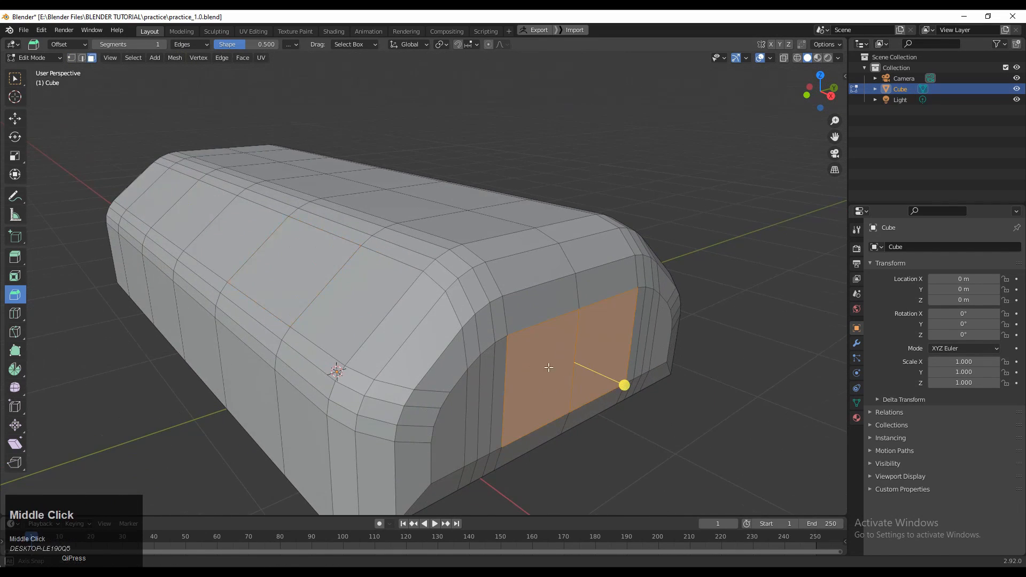
{"action": "middle_click_drag", "start_coordinate": [550, 367], "coordinate": [416, 375]}
{"action": "key", "text": "3"}
{"action": "left_click_drag", "start_coordinate": [647, 341], "coordinate": [647, 341]}
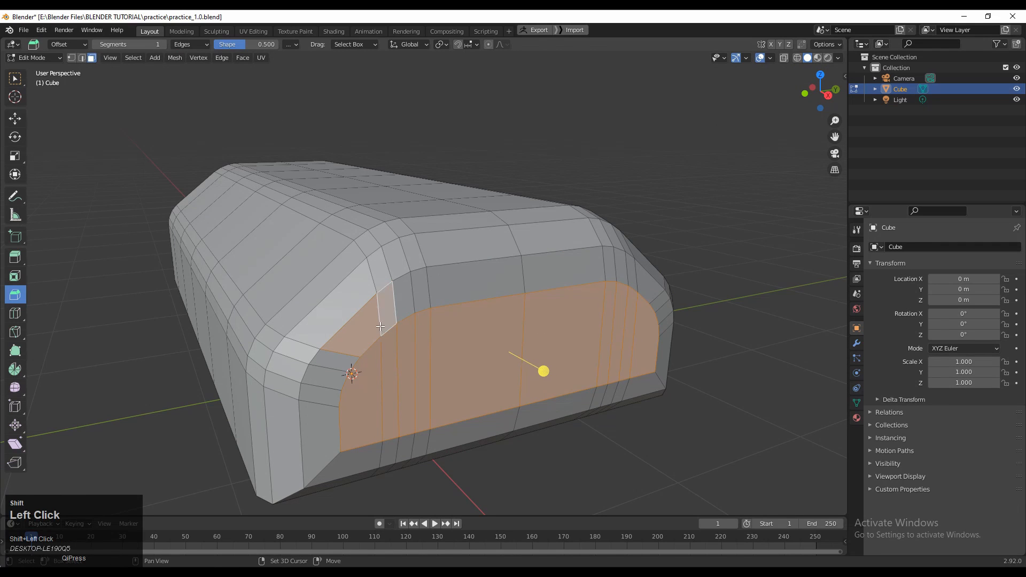
{"action": "mouse_move", "coordinate": [512, 332]}
{"action": "middle_mouse_down"}
{"action": "mouse_move", "coordinate": [479, 320]}
{"action": "mouse_move", "coordinate": [509, 335]}
{"action": "middle_mouse_up"}
Inset the arched end faces by about 0.022 m, inset them a second time, and clear the selection
{"action": "key", "text": "w"}
{"action": "key", "text": "i"}
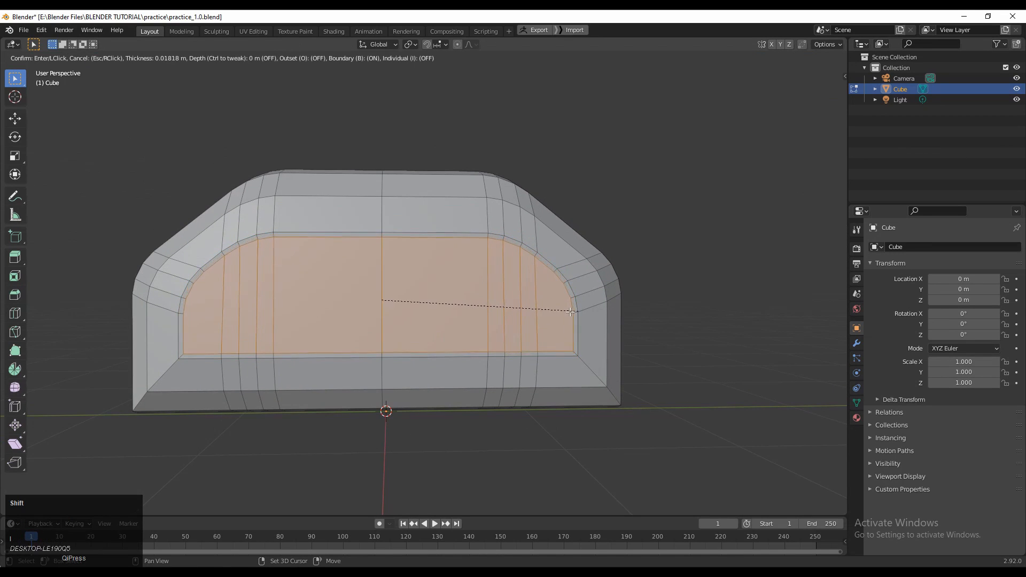
{"action": "left_click", "coordinate": [568, 310]}
{"action": "mouse_move", "coordinate": [660, 320]}
{"action": "middle_mouse_down", "text": "shift"}
{"action": "mouse_move", "coordinate": [639, 316]}
{"action": "mouse_move", "coordinate": [664, 316]}
{"action": "middle_mouse_up", "text": "shift"}
{"action": "key", "text": "i"}
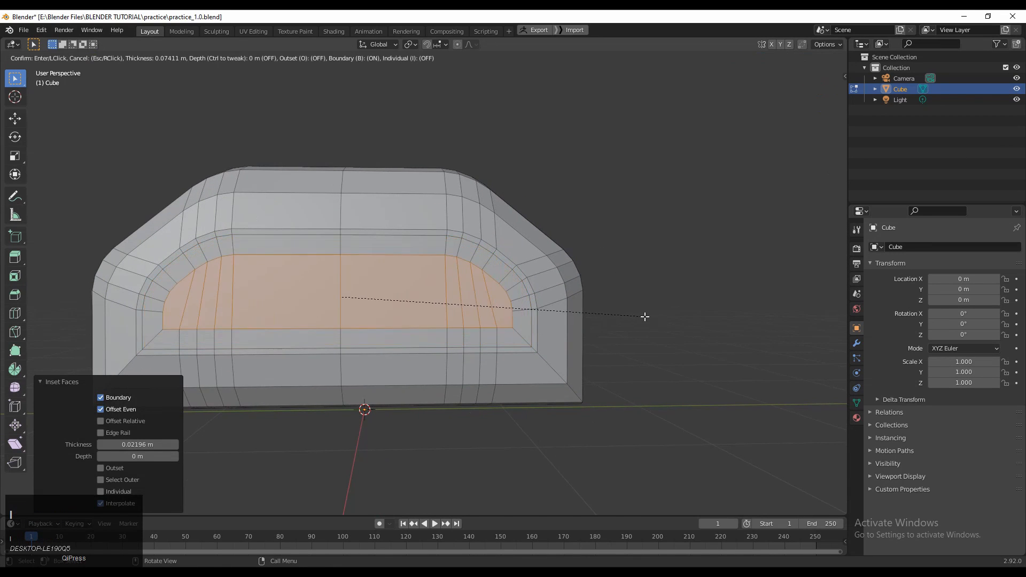
{"action": "left_click", "coordinate": [788, 324]}
{"action": "scroll", "coordinate": [788, 323], "scroll_direction": "down", "scroll_amount": 4}
{"action": "middle_click_drag", "start_coordinate": [541, 275], "coordinate": [660, 294]}
{"action": "left_click", "coordinate": [589, 269]}
{"action": "scroll", "coordinate": [596, 298], "scroll_direction": "up", "scroll_amount": 4}
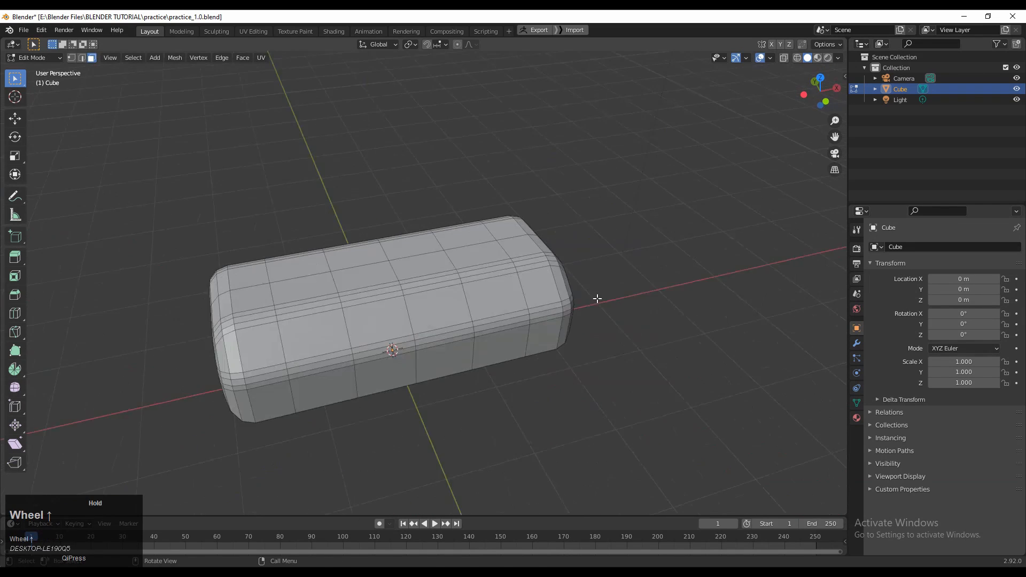
Add a horizontal loop cut around the vertical lower sides of the body
{"action": "left_click_drag", "start_coordinate": [544, 336], "coordinate": [550, 398]}
{"action": "middle_click_drag", "start_coordinate": [427, 395], "coordinate": [347, 361]}
{"action": "middle_click_drag", "start_coordinate": [347, 361], "coordinate": [316, 318], "text": "shift"}
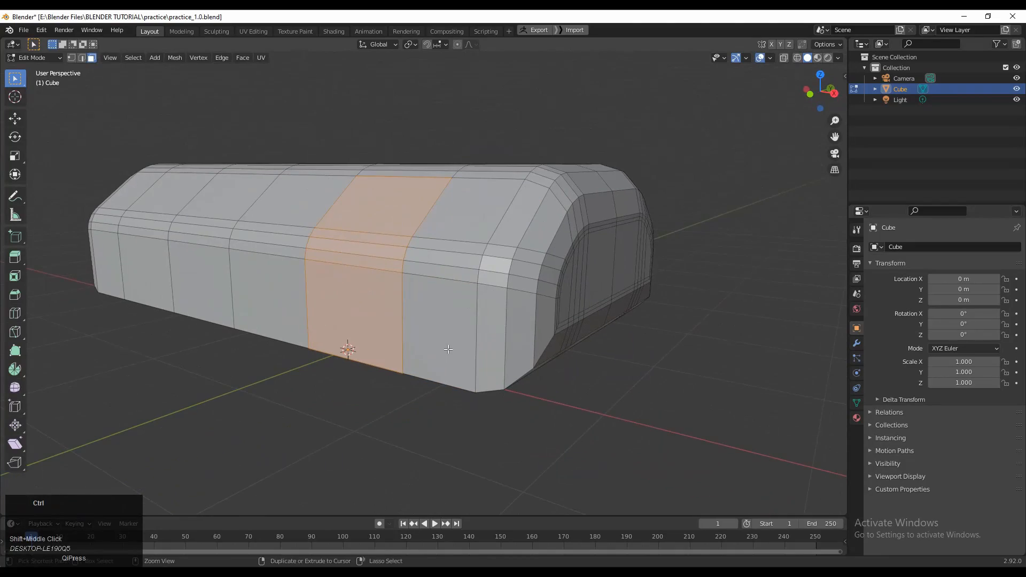
{"action": "key", "text": "ctrl+r"}
{"action": "left_click", "coordinate": [488, 335]}
{"action": "left_click", "coordinate": [488, 334]}
{"action": "middle_click_drag", "start_coordinate": [488, 335], "coordinate": [384, 283]}
Select two separate face strips running from the sloped side down to the new loop and inset them by about 0.045 m
{"action": "key", "text": "3"}
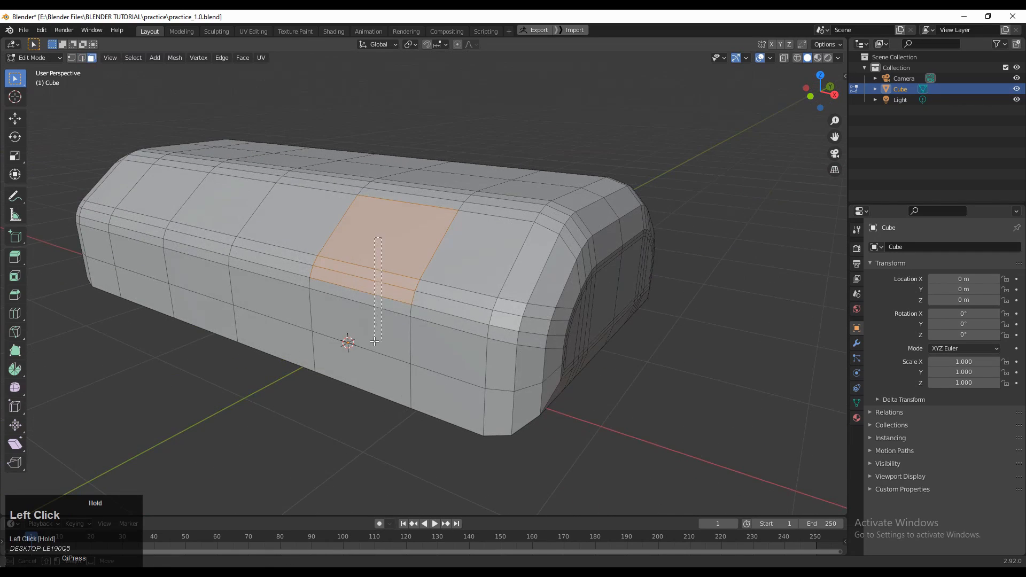
{"action": "left_click_drag", "start_coordinate": [375, 341], "coordinate": [375, 341]}
{"action": "middle_click_drag", "start_coordinate": [375, 341], "coordinate": [440, 333]}
{"action": "left_click_drag", "start_coordinate": [151, 369], "coordinate": [151, 369], "text": "shift"}
{"action": "scroll", "coordinate": [351, 344], "scroll_direction": "down", "scroll_amount": 3}
{"action": "middle_click_drag", "start_coordinate": [350, 343], "coordinate": [561, 318]}
{"action": "scroll", "coordinate": [470, 320], "scroll_direction": "up", "scroll_amount": 3}
{"action": "scroll", "coordinate": [570, 321], "scroll_direction": "up", "scroll_amount": 1}
{"action": "key", "text": "i"}
{"action": "left_click", "coordinate": [615, 293]}
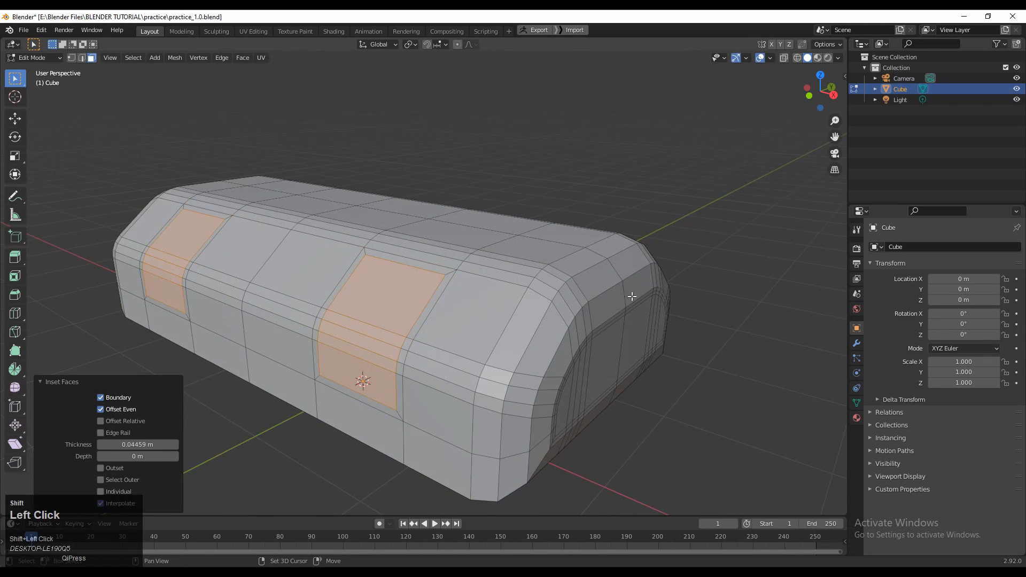
Try to move the two inset face strips about 0.12 m into the body along the Y axis
{"action": "middle_click_drag", "start_coordinate": [615, 293], "coordinate": [1, 253], "text": "shift"}
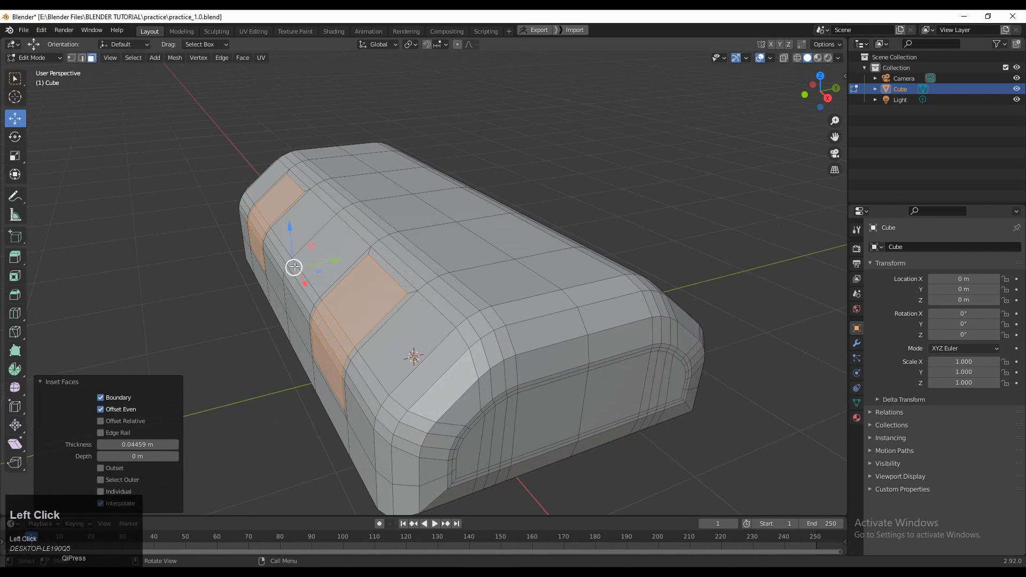
{"action": "left_click_drag", "start_coordinate": [294, 266], "coordinate": [323, 268]}
{"action": "middle_click_drag", "start_coordinate": [323, 268], "coordinate": [320, 228]}
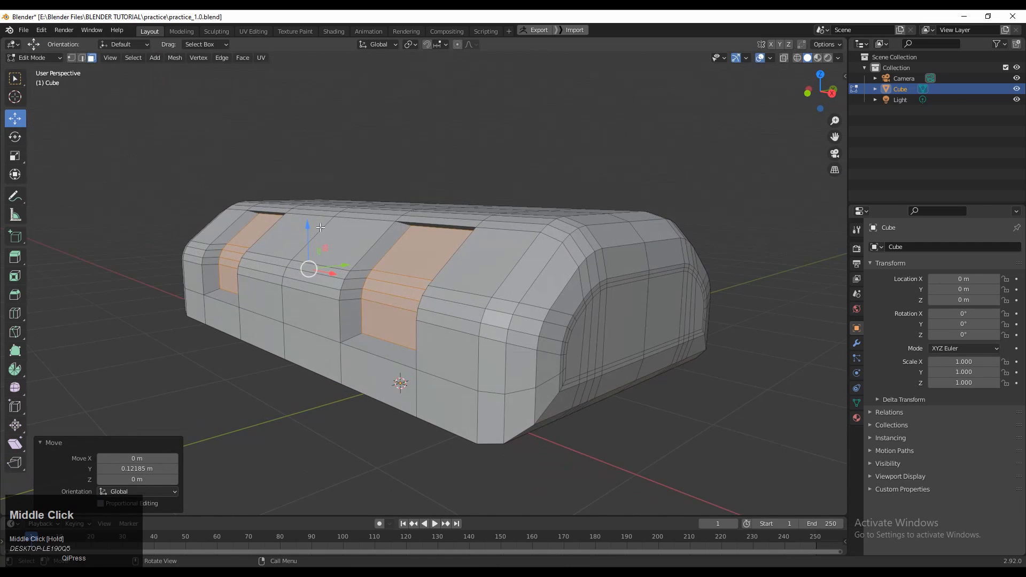
{"action": "key", "text": "ctrl+z"}
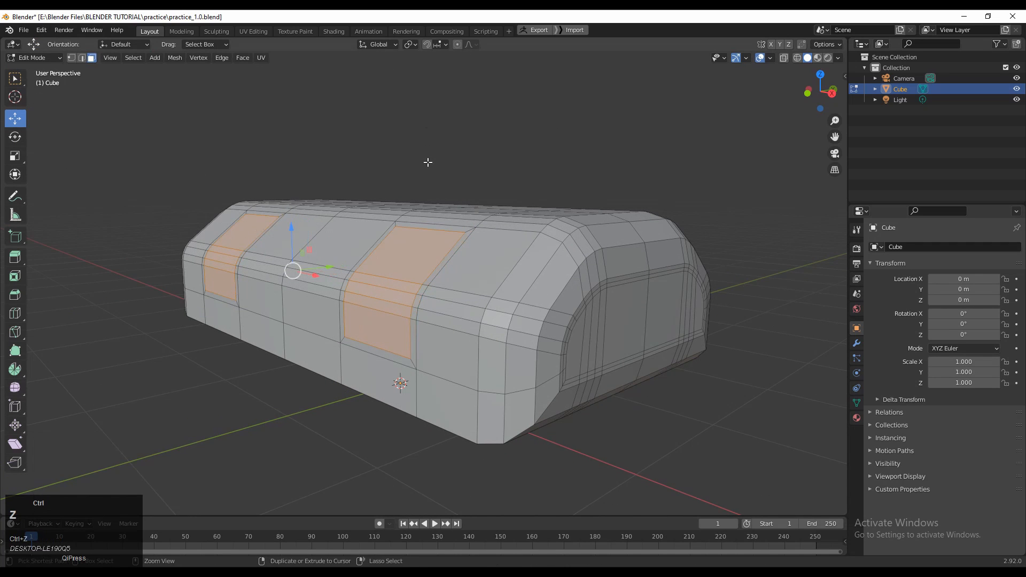
Set the transform orientation to Normal and push the two inset face strips into the body from the right orthographic view
{"action": "left_click", "coordinate": [412, 44]}
{"action": "left_click", "coordinate": [416, 81]}
{"action": "middle_click_drag", "start_coordinate": [430, 205], "coordinate": [483, 259]}
{"action": "middle_click_drag", "start_coordinate": [483, 259], "coordinate": [693, 66], "text": "shift"}
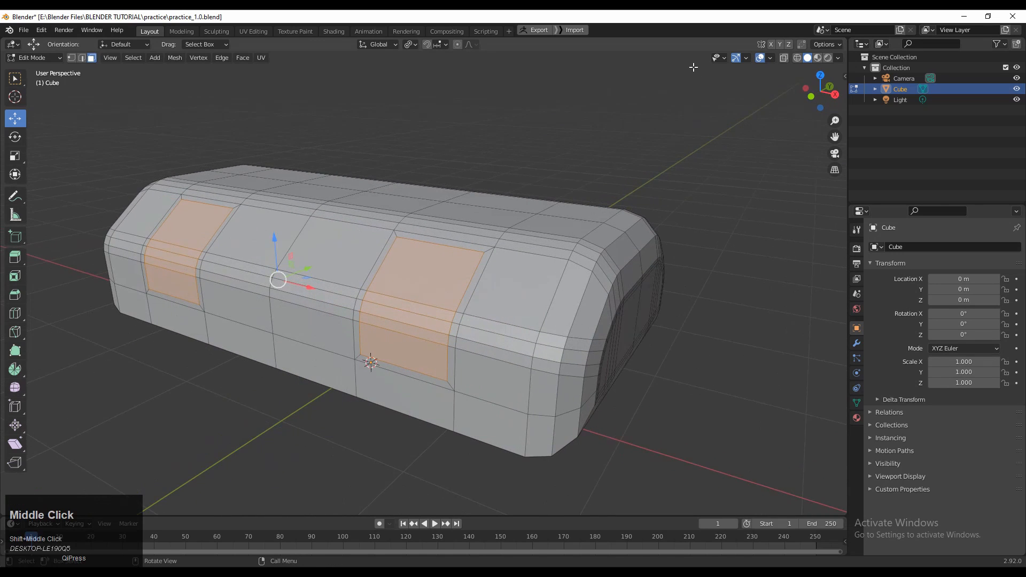
{"action": "left_click", "coordinate": [834, 95]}
{"action": "scroll", "coordinate": [365, 284], "scroll_direction": "up", "scroll_amount": 2}
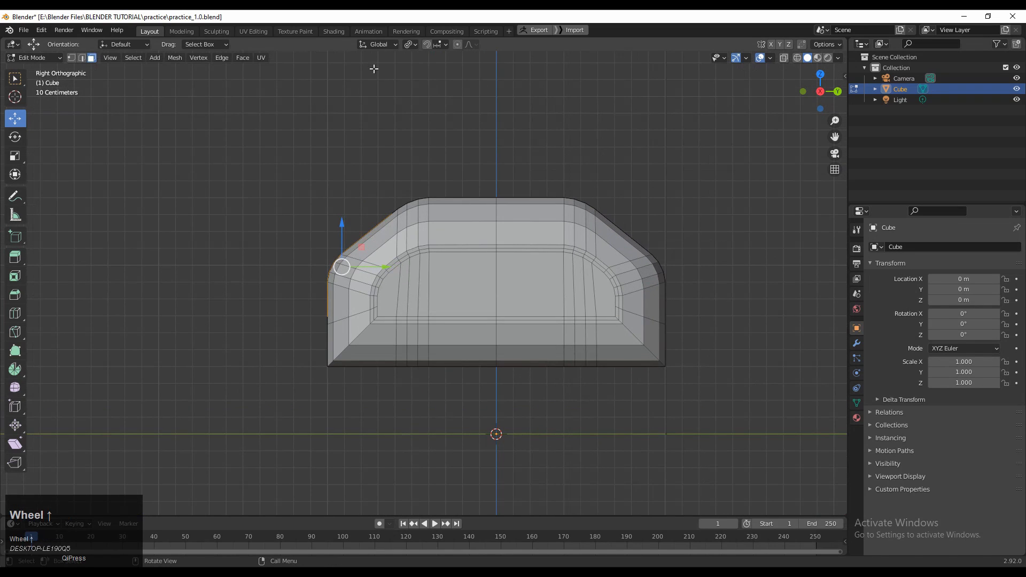
{"action": "left_click", "coordinate": [378, 44]}
{"action": "left_click", "coordinate": [369, 97]}
{"action": "left_click_drag", "start_coordinate": [321, 239], "coordinate": [321, 258]}
{"action": "middle_click_drag", "start_coordinate": [321, 258], "coordinate": [680, 297]}
Scale the recessed faces down slightly to slant the recess walls, and check the shape in Object Mode
{"action": "key", "text": "s"}
{"action": "left_click", "coordinate": [655, 293], "text": "ctrl"}
{"action": "scroll", "coordinate": [633, 284], "scroll_direction": "down", "scroll_amount": 4}
{"action": "middle_click_drag", "start_coordinate": [513, 315], "coordinate": [546, 342]}
{"action": "scroll", "coordinate": [440, 320], "scroll_direction": "up", "scroll_amount": 2}
{"action": "scroll", "coordinate": [464, 302], "scroll_direction": "up", "scroll_amount": 3}
{"action": "key", "text": "Tab"}
{"action": "key", "text": "Tab"}
{"action": "middle_click_drag", "start_coordinate": [385, 332], "coordinate": [423, 259]}
Add crosswise loop cuts close to both sides of the recess nearest the +X end, using slide factors -0.900 and 0.800
{"action": "key", "text": "1"}
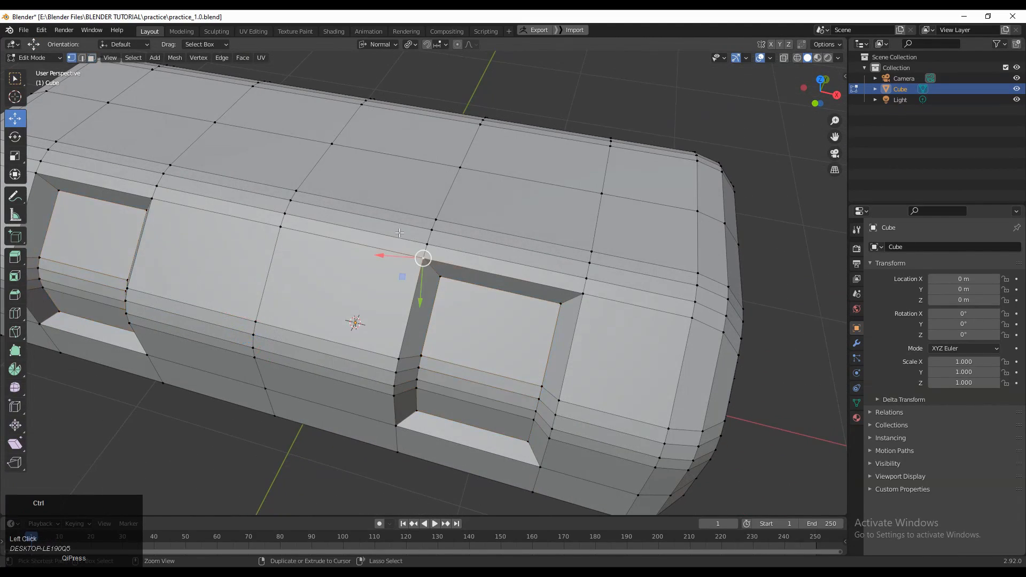
{"action": "key", "text": "ctrl+r"}
{"action": "left_click", "coordinate": [400, 233]}
{"action": "left_click", "coordinate": [464, 245]}
{"action": "key", "text": "ctrl+r"}
{"action": "left_click", "coordinate": [593, 275]}
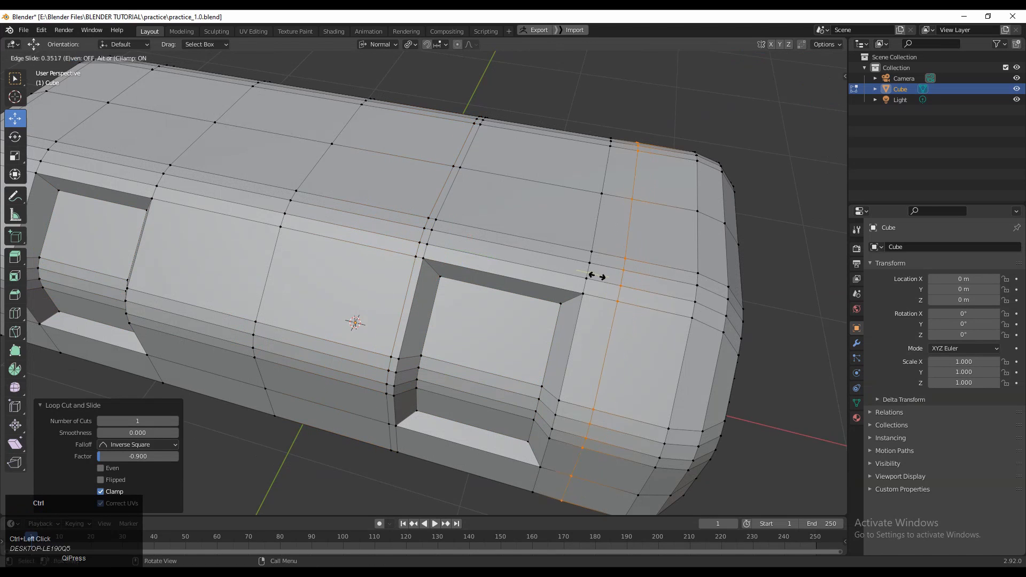
{"action": "left_click", "coordinate": [577, 270]}
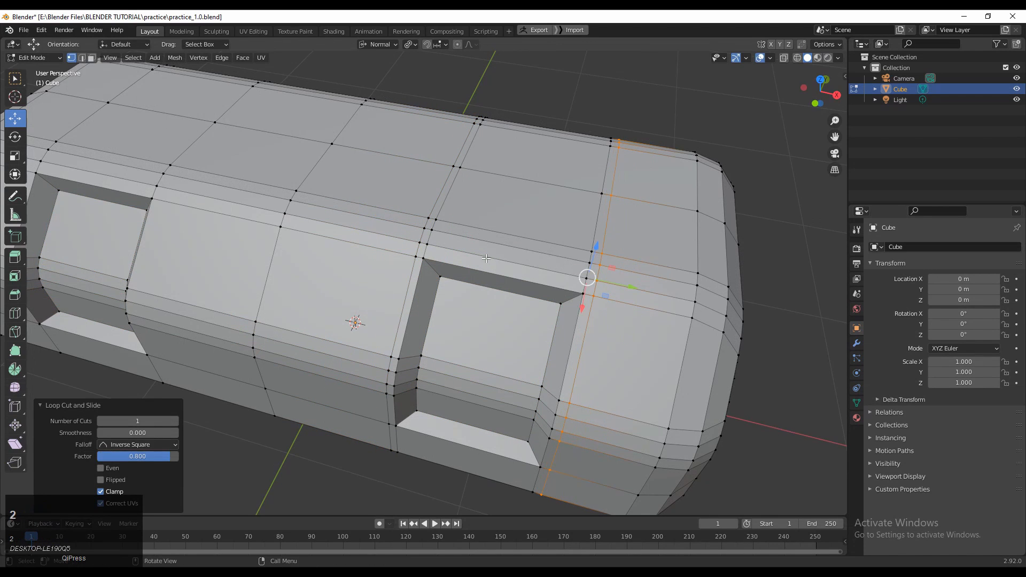
Edge-slide the support loop on the recess's inner side to adjust its distance from the recess edge
{"action": "key", "text": "2"}
{"action": "key", "text": "g"}
{"action": "key", "text": "g"}
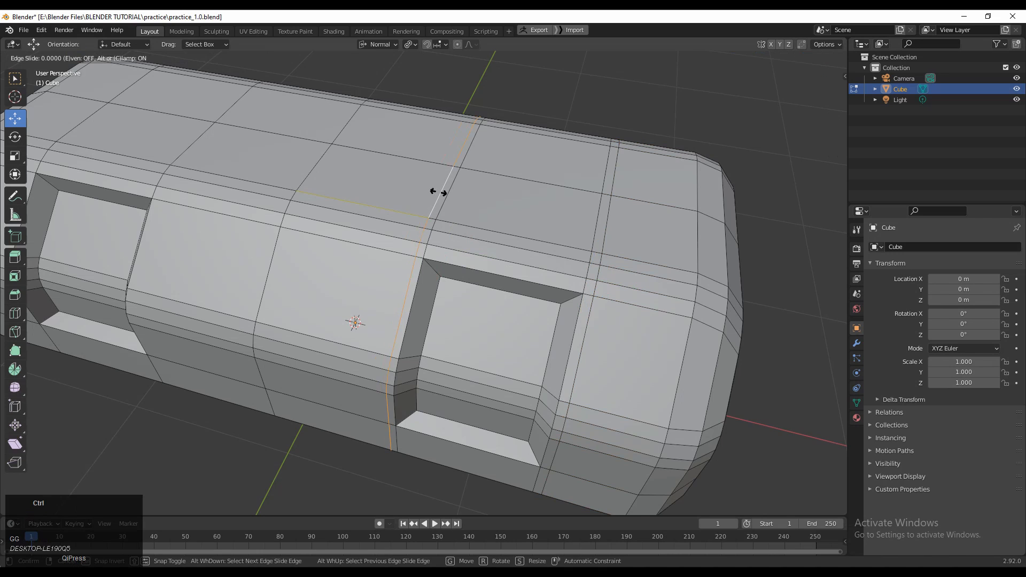
{"action": "left_click", "coordinate": [484, 210]}
{"action": "middle_click_drag", "start_coordinate": [483, 210], "coordinate": [476, 382]}
{"action": "left_click", "coordinate": [456, 377], "text": "ctrl"}
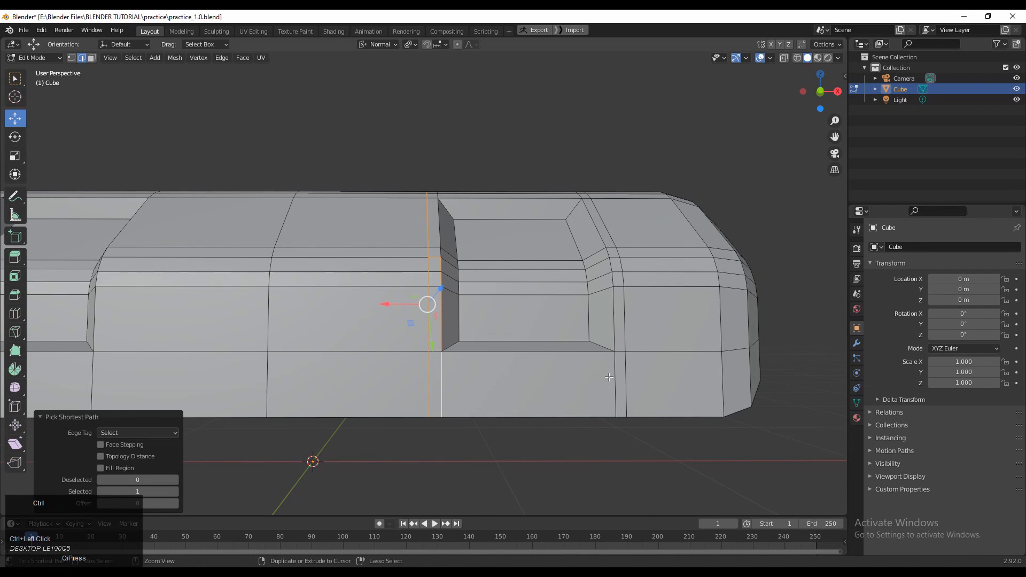
Add a horizontal loop cut around the lower body beneath the recesses with a slide factor of 0.700
{"action": "key", "text": "ctrl+r"}
{"action": "left_click", "coordinate": [610, 377]}
{"action": "left_click", "coordinate": [608, 355]}
{"action": "middle_click_drag", "start_coordinate": [609, 354], "coordinate": [575, 308]}
Edge-slide the new horizontal loop up closer to the lower edges of the recesses
{"action": "key", "text": "g"}
{"action": "key", "text": "g"}
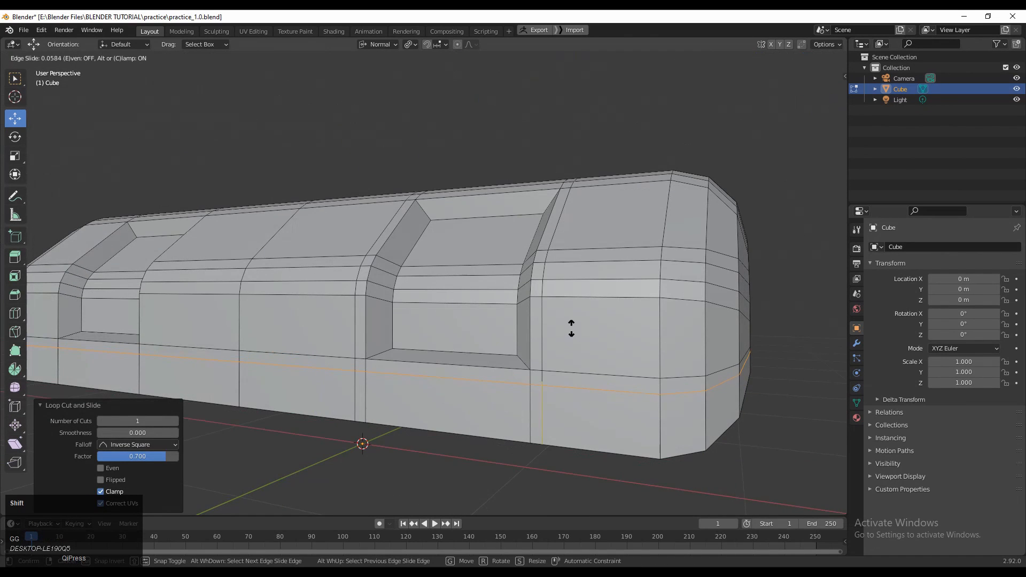
{"action": "left_click", "coordinate": [571, 328]}
{"action": "scroll", "coordinate": [571, 328], "scroll_direction": "down", "scroll_amount": 4}
{"action": "scroll", "coordinate": [564, 325], "scroll_direction": "up", "scroll_amount": 3}
{"action": "key", "text": "g"}
{"action": "key", "text": "g"}
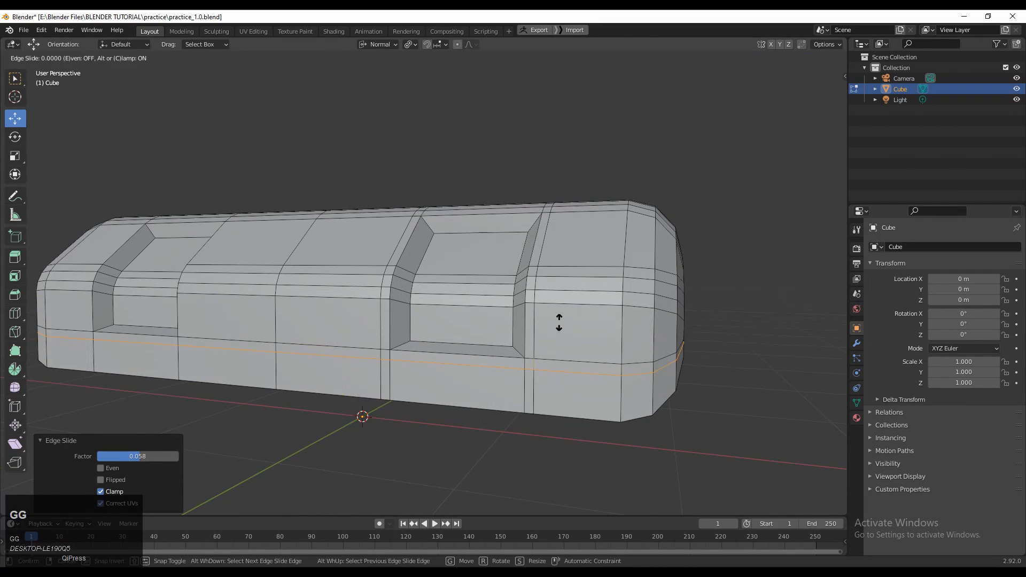
{"action": "left_click", "coordinate": [558, 262]}
{"action": "middle_click_drag", "start_coordinate": [558, 262], "coordinate": [566, 323]}
Examine the vertices around the recess's upper corner and the overall shape of the recessed side
{"action": "left_click", "coordinate": [689, 224]}
{"action": "middle_click_drag", "start_coordinate": [688, 226], "coordinate": [646, 379]}
{"action": "scroll", "coordinate": [594, 334], "scroll_direction": "up", "scroll_amount": 3}
{"action": "key", "text": "1"}
{"action": "left_click", "coordinate": [426, 268]}
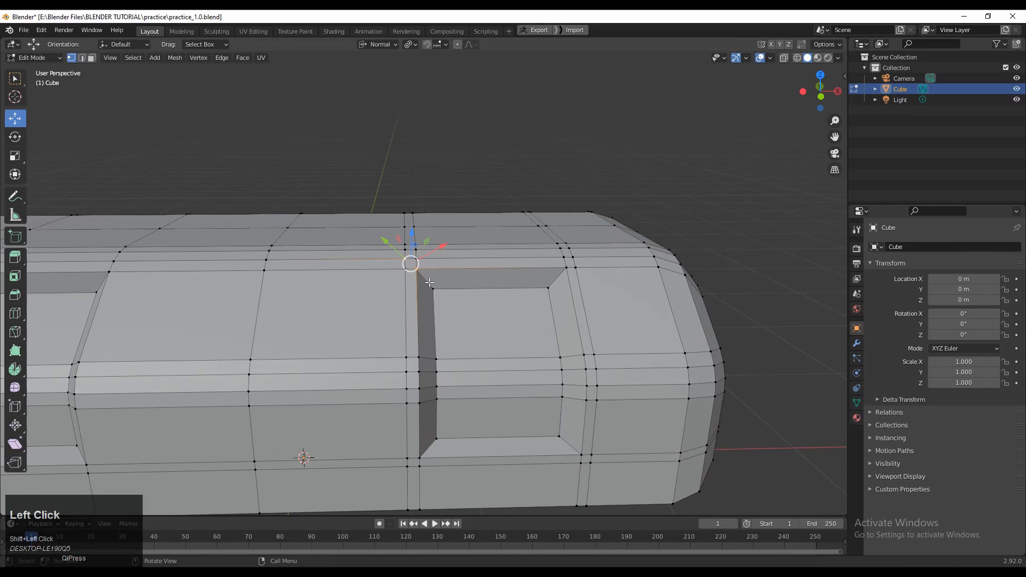
{"action": "key", "text": "w"}
{"action": "scroll", "coordinate": [429, 283], "scroll_direction": "down", "scroll_amount": 5}
{"action": "middle_click_drag", "start_coordinate": [439, 282], "coordinate": [471, 302]}
{"action": "scroll", "coordinate": [472, 302], "scroll_direction": "up", "scroll_amount": 2}
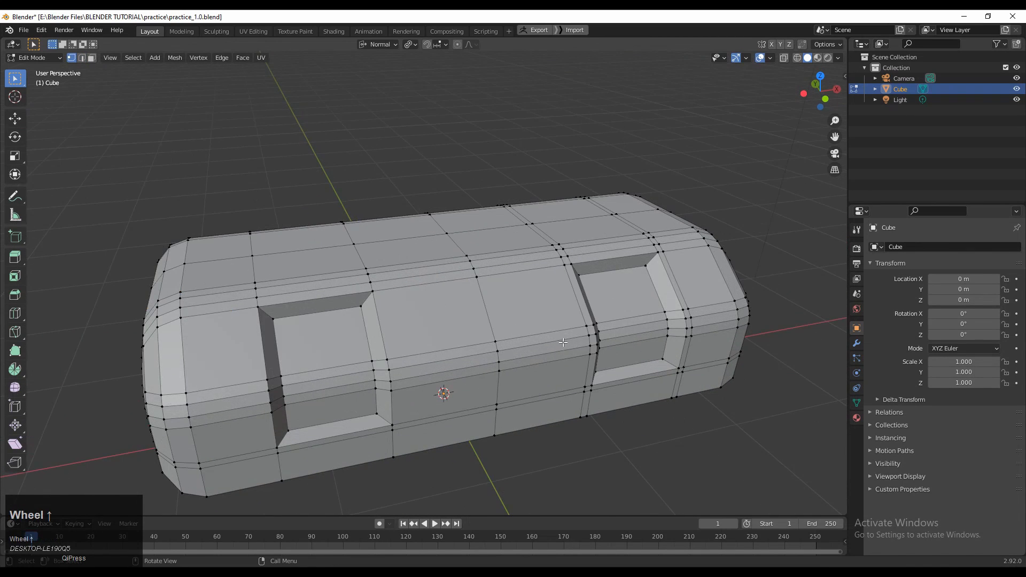
Try insetting the block of faces between the two recesses by about 0.097 m
{"action": "middle_click_drag", "start_coordinate": [564, 343], "coordinate": [503, 350]}
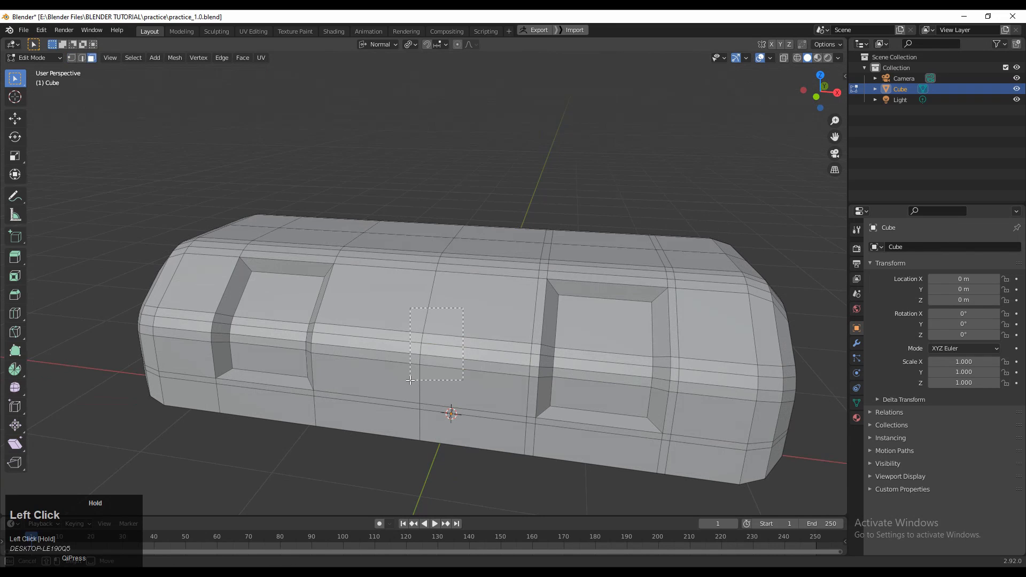
{"action": "left_click_drag", "start_coordinate": [410, 380], "coordinate": [410, 380]}
{"action": "scroll", "coordinate": [482, 354], "scroll_direction": "up", "scroll_amount": 2}
{"action": "key", "text": "i"}
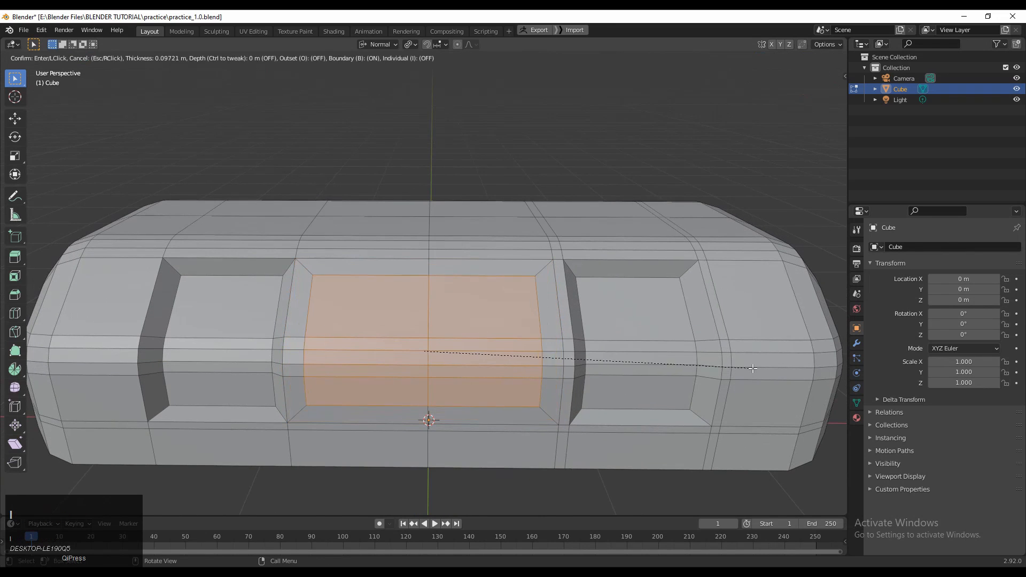
{"action": "left_click", "coordinate": [753, 368]}
Try shaping the inset central faces into a circle with LoopTools and scaling it
{"action": "right_click", "coordinate": [590, 308]}
{"action": "mouse_move", "coordinate": [589, 308]}
{"action": "left_click", "coordinate": [636, 307]}
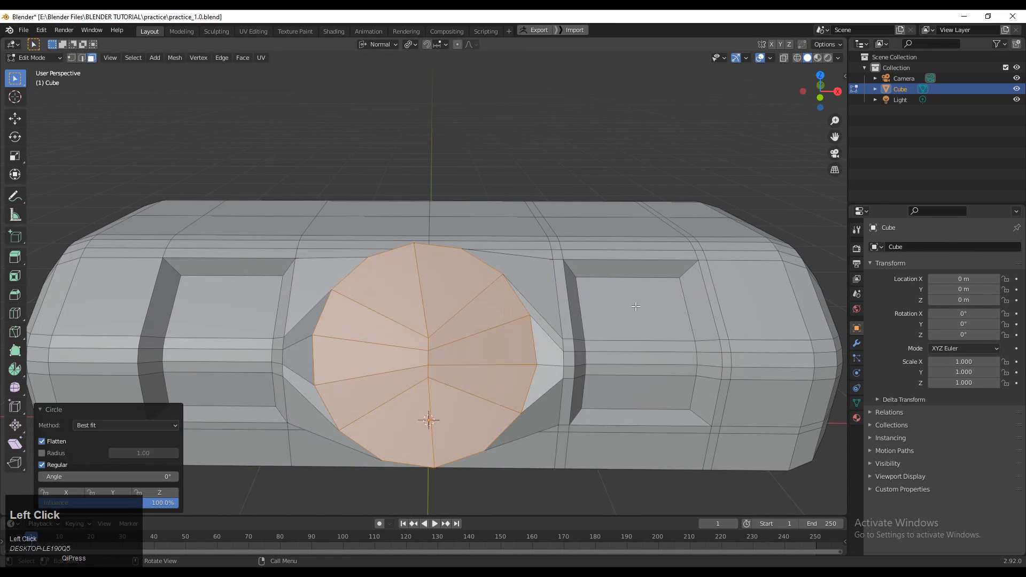
{"action": "key", "text": "s"}
{"action": "left_click", "coordinate": [538, 335]}
Undo the circle and the triangulation of the central faces
{"action": "middle_click_drag", "start_coordinate": [476, 316], "coordinate": [584, 310]}
{"action": "scroll", "coordinate": [453, 298], "scroll_direction": "up", "scroll_amount": 3}
{"action": "key", "text": "ctrl+z"}
{"action": "key", "text": "ctrl+z"}
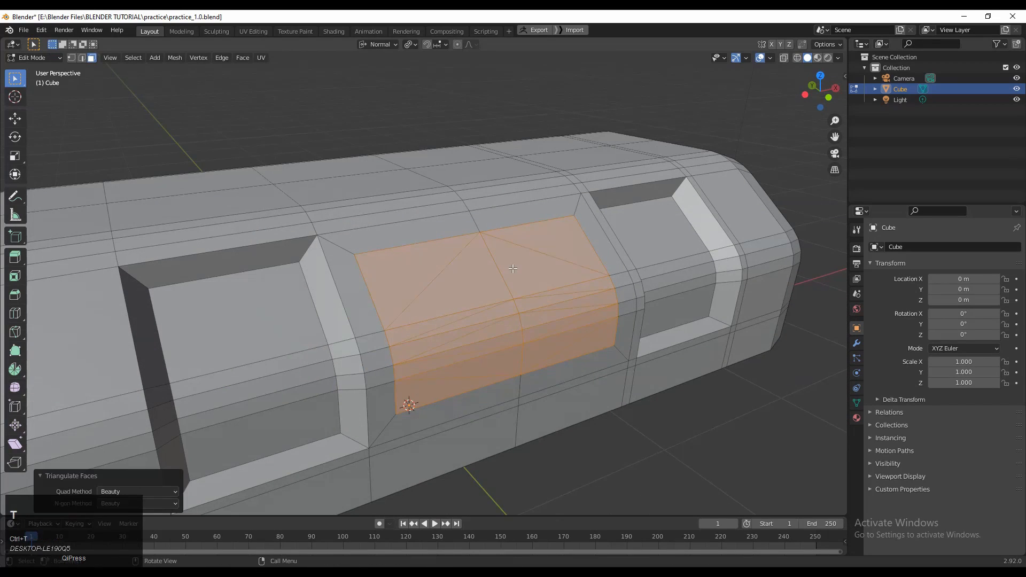
{"action": "key", "text": "ctrl+z"}
{"action": "middle_click_drag", "start_coordinate": [492, 276], "coordinate": [521, 288]}
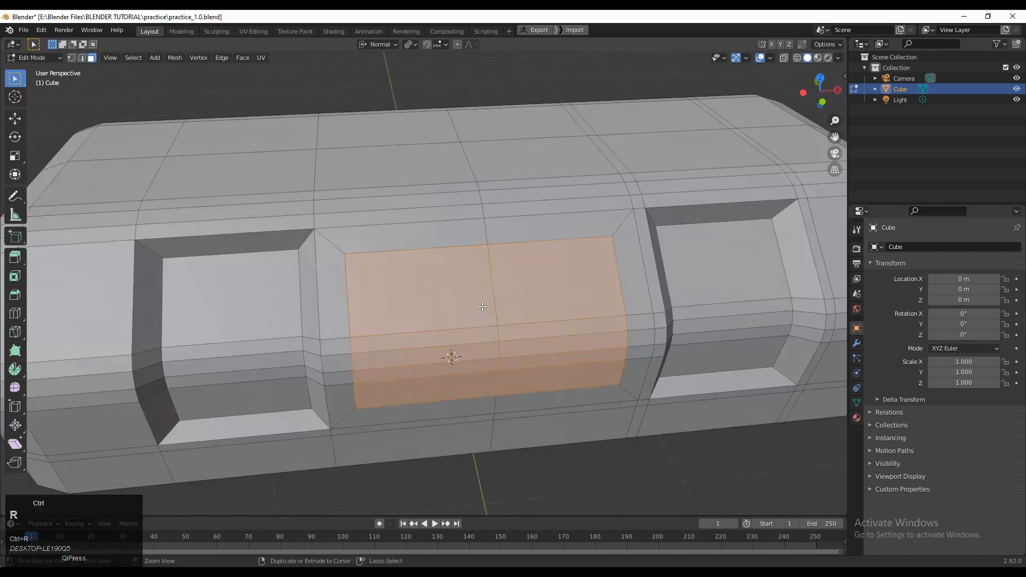
Add a lengthwise loop cut through the sloped side and two crosswise loop cuts between the recesses
{"action": "key", "text": "ctrl+z"}
{"action": "left_click", "coordinate": [504, 282]}
{"action": "right_click", "coordinate": [529, 211]}
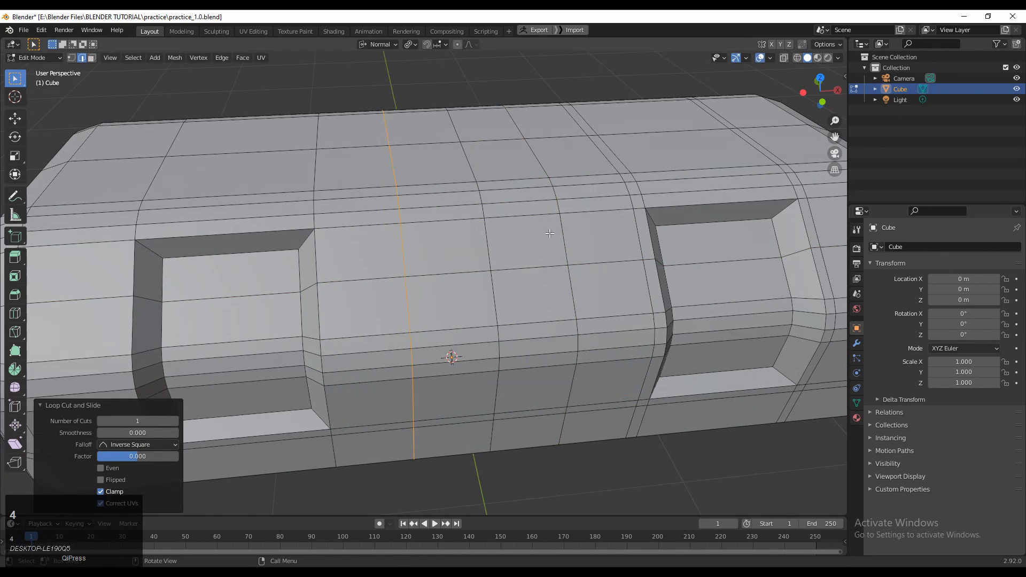
{"action": "left_click", "coordinate": [566, 252]}
{"action": "middle_click_drag", "start_coordinate": [554, 297], "coordinate": [532, 297]}
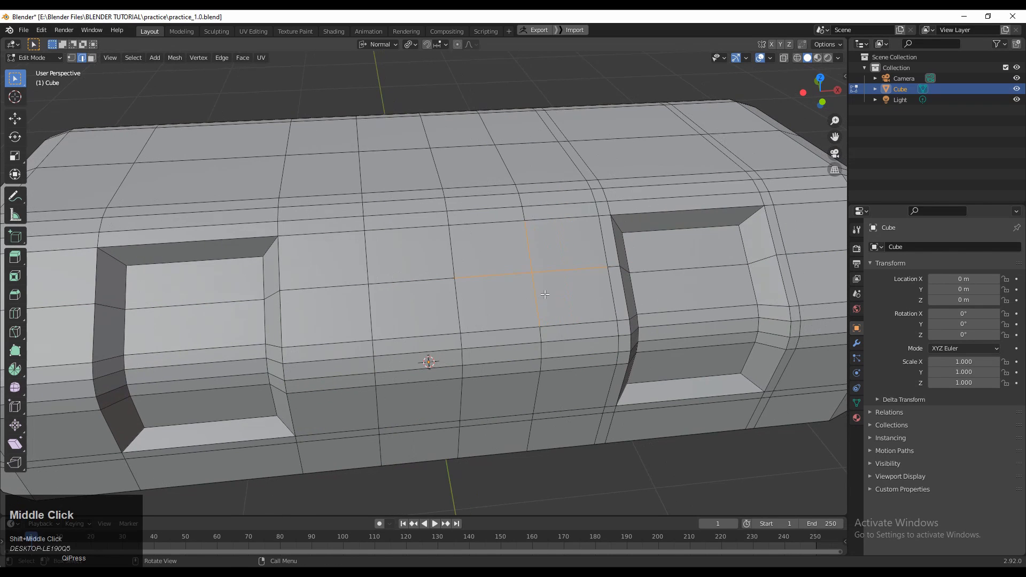
Select the four sloped faces beside the recess nearest the +X end and inset them by about 0.05 m
{"action": "key", "text": "3"}
{"action": "left_click_drag", "start_coordinate": [557, 251], "coordinate": [525, 276]}
{"action": "middle_click_drag", "start_coordinate": [529, 277], "coordinate": [535, 329], "text": "shift"}
{"action": "key", "text": "i"}
{"action": "left_click", "coordinate": [571, 338]}
Turn the inset faces into a circle with LoopTools and scale the circle to fit the sloped side
{"action": "right_click", "coordinate": [405, 261]}
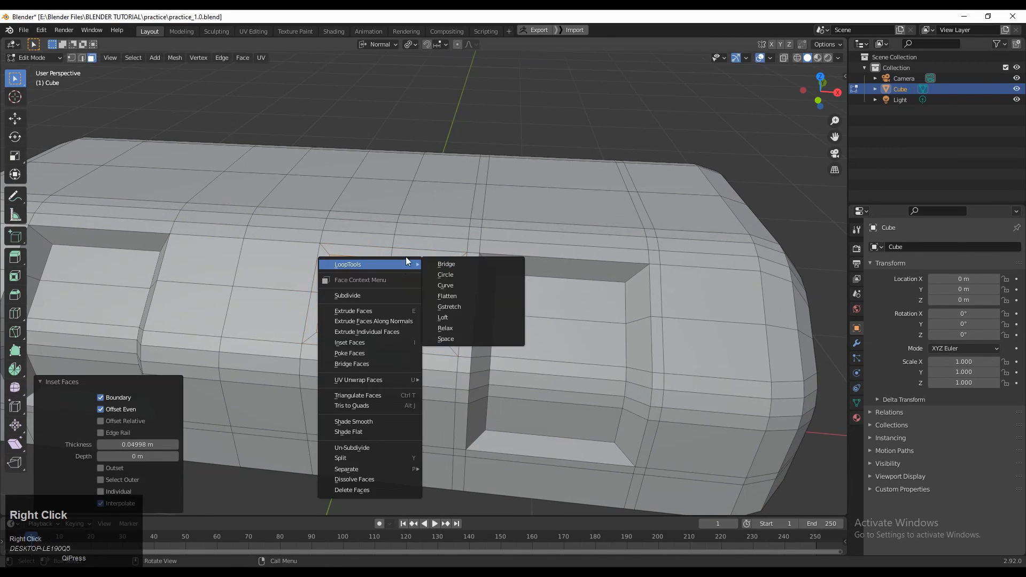
{"action": "left_click", "coordinate": [448, 274]}
{"action": "key", "text": "s"}
{"action": "left_click", "coordinate": [492, 300]}
{"action": "scroll", "coordinate": [492, 301], "scroll_direction": "down", "scroll_amount": 4}
{"action": "middle_click_drag", "start_coordinate": [492, 301], "coordinate": [271, 222]}
{"action": "key", "text": "s"}
{"action": "left_click", "coordinate": [524, 308]}
Inset the circular faces slightly to form an inner ring, and clear the selection
{"action": "scroll", "coordinate": [466, 316], "scroll_direction": "up", "scroll_amount": 3}
{"action": "key", "text": "i"}
{"action": "left_click", "coordinate": [535, 321]}
{"action": "scroll", "coordinate": [535, 322], "scroll_direction": "down", "scroll_amount": 3}
{"action": "left_click", "coordinate": [473, 142]}
Symmetrize the entire mesh in the -Y to +Y direction
{"action": "key", "text": "a"}
{"action": "left_click", "coordinate": [174, 59]}
{"action": "left_click", "coordinate": [197, 207]}
{"action": "left_click", "coordinate": [394, 194]}
{"action": "middle_click_drag", "start_coordinate": [394, 194], "coordinate": [446, 226]}
Symmetrize the entire mesh in the +X to -X direction to mirror the circle, and clear the selection
{"action": "key", "text": "a"}
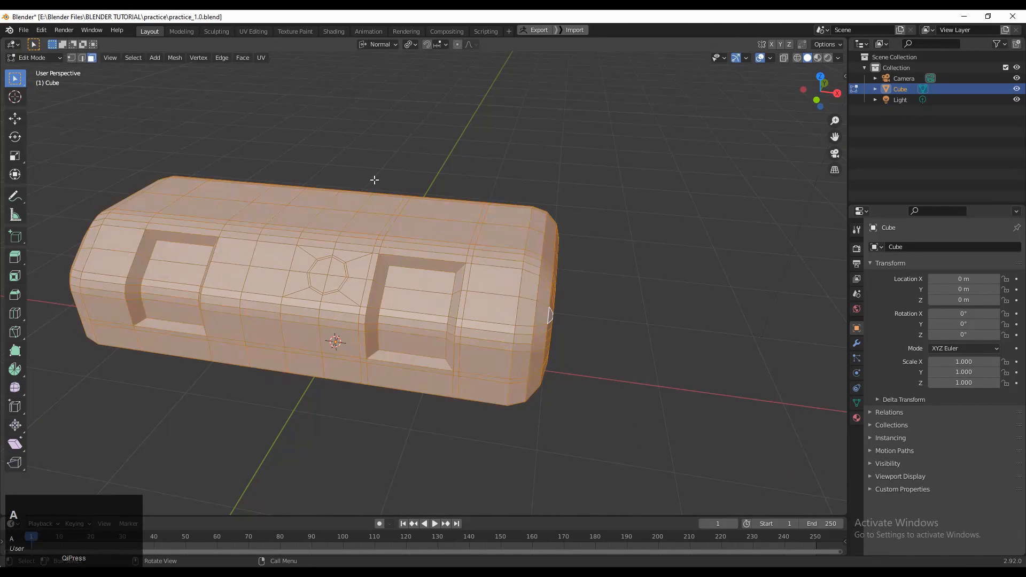
{"action": "left_click", "coordinate": [175, 57]}
{"action": "left_click", "coordinate": [203, 206]}
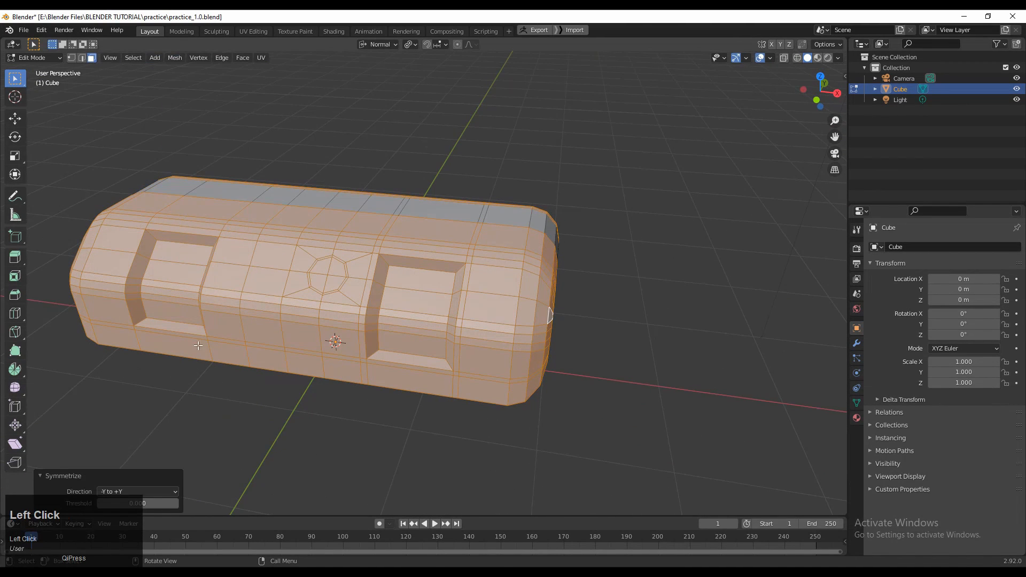
{"action": "left_click", "coordinate": [170, 491]}
{"action": "left_click", "coordinate": [152, 466]}
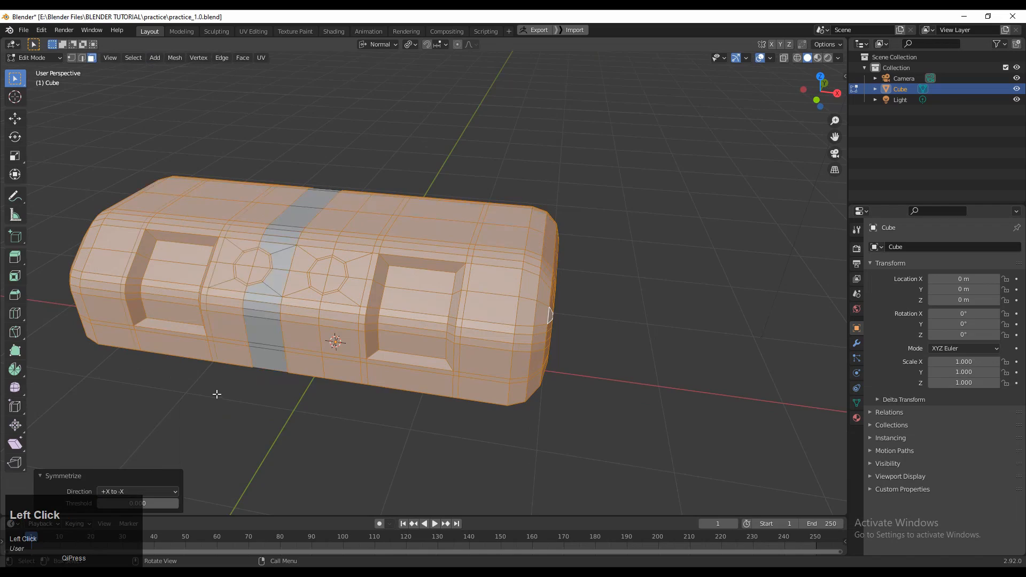
{"action": "middle_click_drag", "start_coordinate": [218, 394], "coordinate": [201, 369]}
{"action": "left_click", "coordinate": [202, 358]}
{"action": "middle_click_drag", "start_coordinate": [213, 320], "coordinate": [387, 185]}
{"action": "scroll", "coordinate": [444, 287], "scroll_direction": "up", "scroll_amount": 4}
{"action": "middle_click_drag", "start_coordinate": [444, 286], "coordinate": [615, 321]}
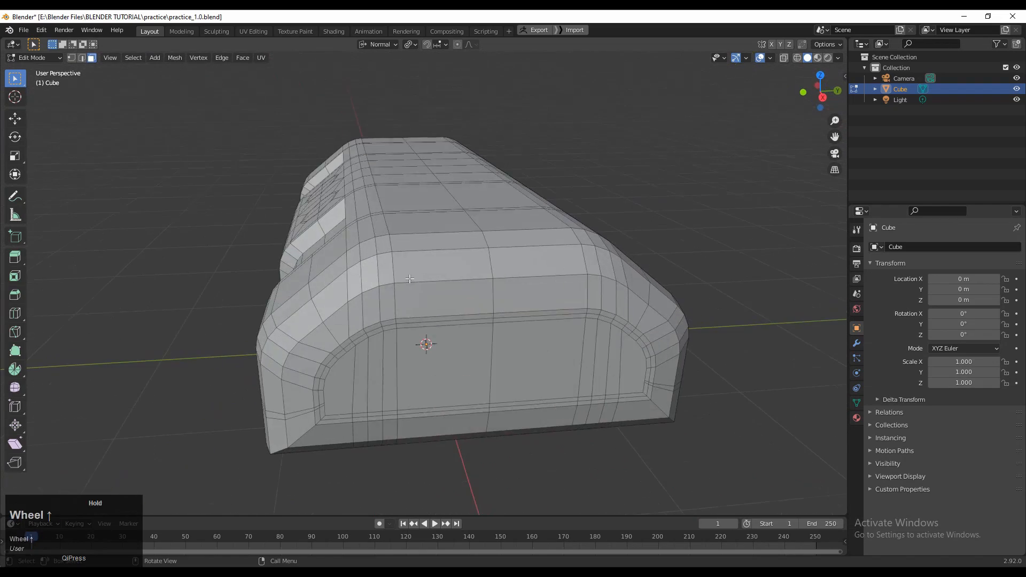
Connect opposite vertices across the lower part of the inset end face with Connect Vertex Pairs to add horizontal edges
{"action": "key", "text": "Tab"}
{"action": "key", "text": "Tab"}
{"action": "middle_click_drag", "start_coordinate": [486, 395], "coordinate": [360, 304], "text": "shift"}
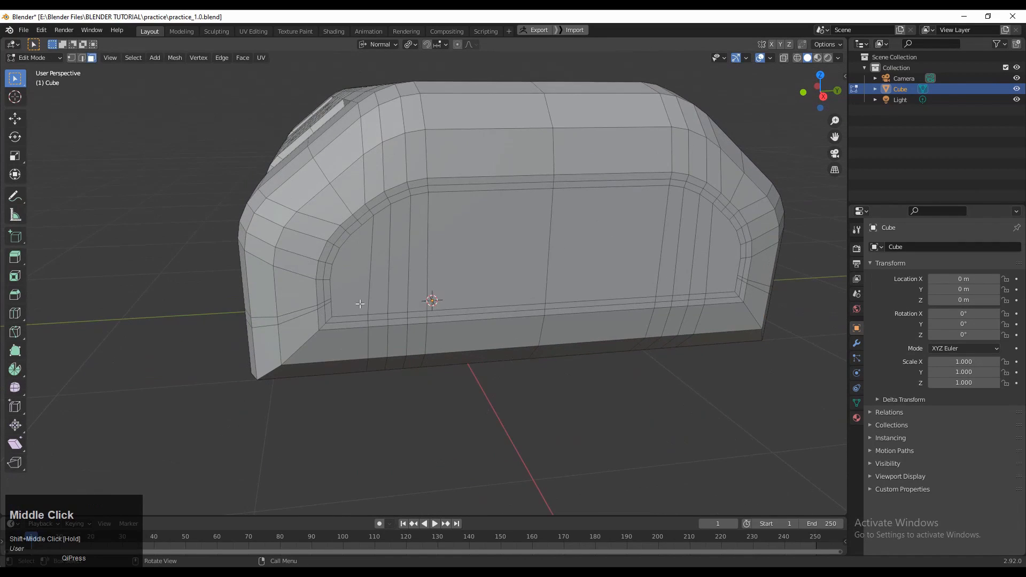
{"action": "left_click", "coordinate": [731, 279], "text": "shift"}
{"action": "right_click", "coordinate": [708, 271]}
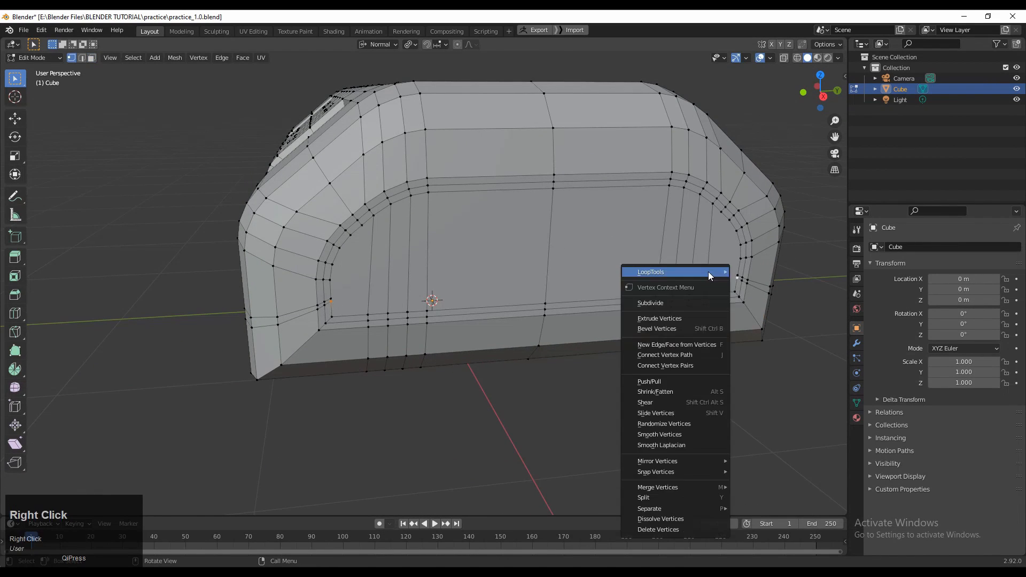
{"action": "left_click", "coordinate": [690, 367]}
{"action": "left_click", "coordinate": [339, 296]}
{"action": "right_click", "coordinate": [634, 241]}
{"action": "left_click", "coordinate": [634, 241]}
Edge-slide the new horizontal row of edges across the inset end face
{"action": "middle_click_drag", "start_coordinate": [634, 235], "coordinate": [633, 209], "text": "shift"}
{"action": "left_click", "coordinate": [731, 251], "text": "ctrl+shift"}
{"action": "left_click", "coordinate": [325, 271], "text": "shift"}
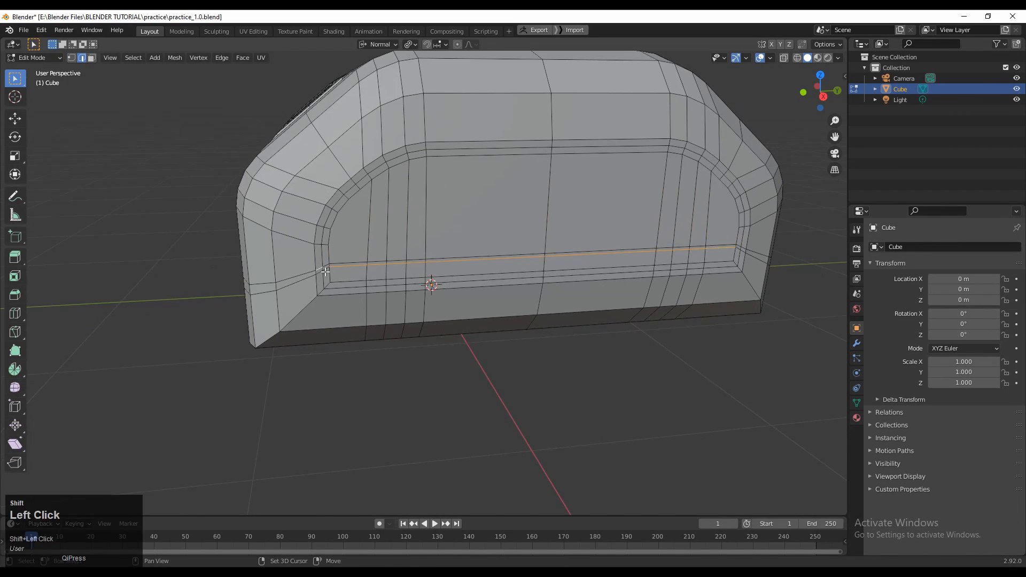
{"action": "key", "text": "g"}
{"action": "key", "text": "g"}
{"action": "left_click", "coordinate": [432, 207]}
{"action": "middle_click_drag", "start_coordinate": [432, 206], "coordinate": [429, 222], "text": "shift"}
Connect the remaining opposite vertex pairs up the rounded sides of the inset end face with horizontal edges
{"action": "key", "text": "1"}
{"action": "left_click", "coordinate": [288, 270]}
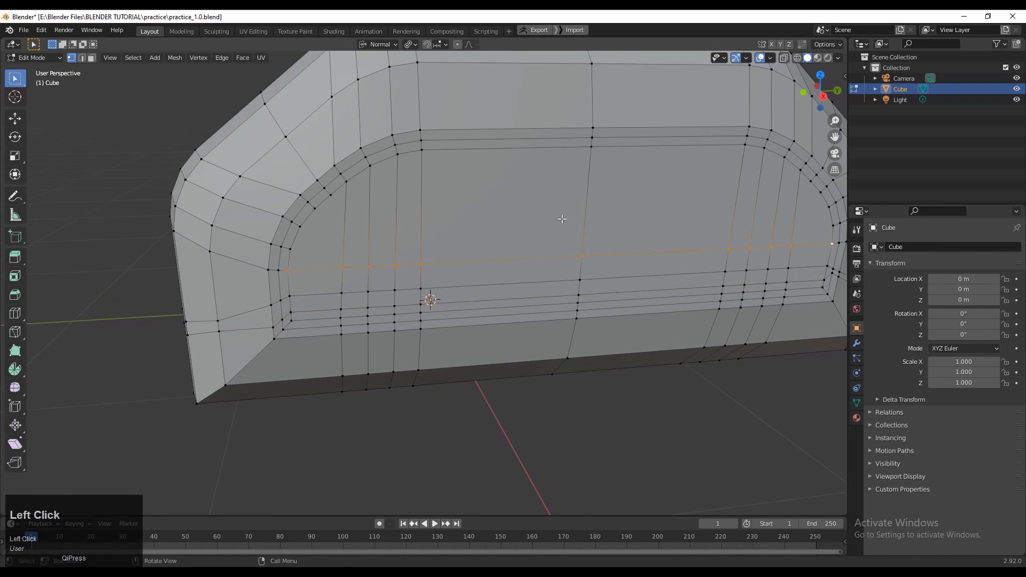
{"action": "left_click", "coordinate": [290, 249]}
{"action": "left_click", "coordinate": [833, 226], "text": "shift"}
{"action": "right_click", "coordinate": [781, 206]}
{"action": "left_click", "coordinate": [781, 207]}
{"action": "left_click", "coordinate": [301, 226]}
{"action": "left_click", "coordinate": [830, 207], "text": "shift"}
{"action": "right_click", "coordinate": [710, 206]}
{"action": "left_click", "coordinate": [710, 206]}
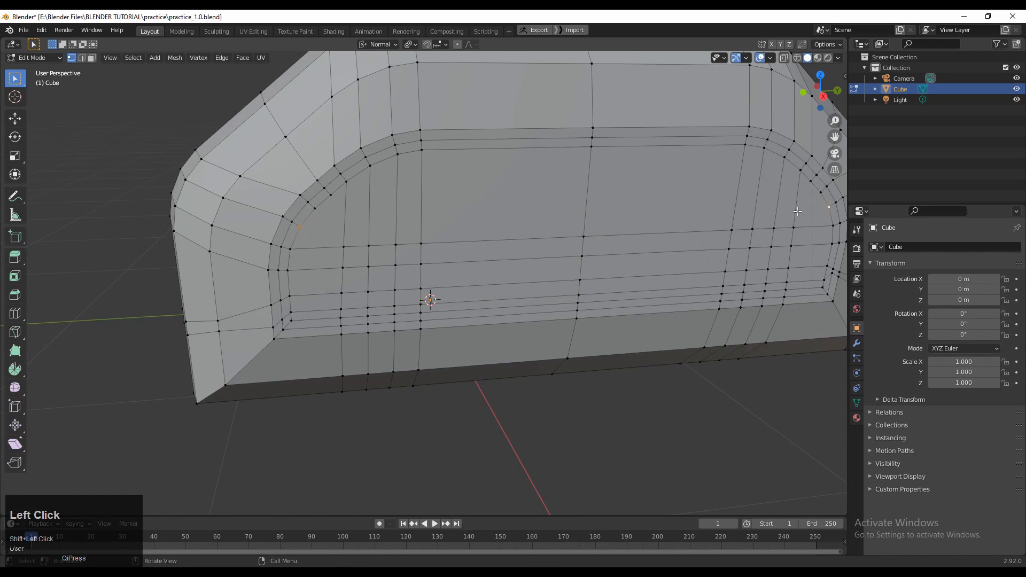
{"action": "left_click", "coordinate": [820, 192], "text": "shift"}
Select the entire mesh and symmetrize it
{"action": "scroll", "coordinate": [768, 193], "scroll_direction": "down", "scroll_amount": 5}
{"action": "middle_click_drag", "start_coordinate": [641, 203], "coordinate": [690, 220]}
{"action": "key", "text": "Tab"}
{"action": "key", "text": "Tab"}
{"action": "key", "text": "a"}
{"action": "left_click", "coordinate": [174, 58]}
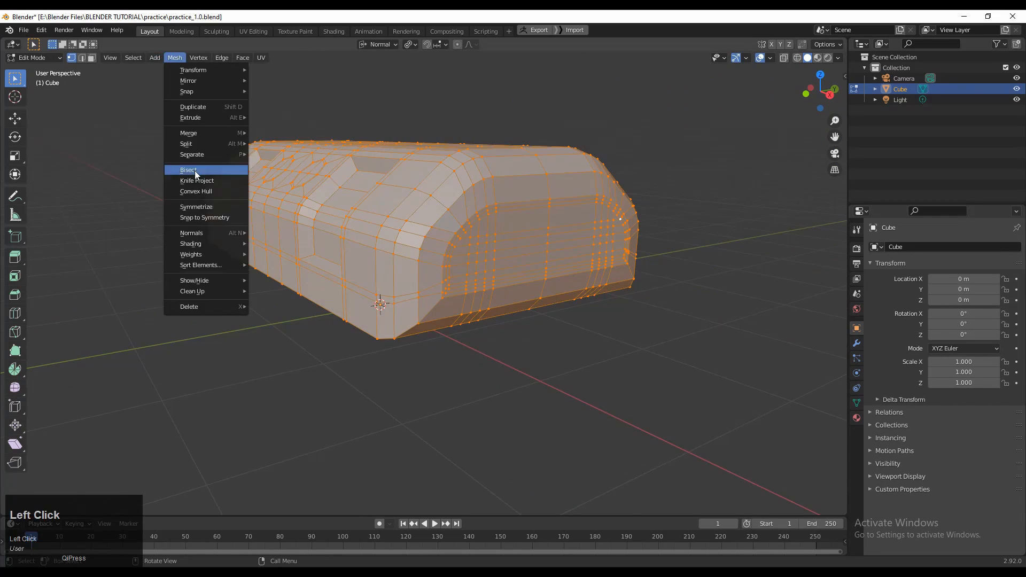
{"action": "left_click", "coordinate": [201, 207]}
Try to symmetrize the entire mesh along the Y axis with the -Y to +Y direction
{"action": "middle_click_drag", "start_coordinate": [240, 214], "coordinate": [454, 251]}
{"action": "scroll", "coordinate": [404, 218], "scroll_direction": "down", "scroll_amount": 5}
{"action": "key", "text": "a"}
{"action": "left_click", "coordinate": [176, 57]}
{"action": "left_click", "coordinate": [201, 207]}
{"action": "left_click", "coordinate": [153, 491]}
{"action": "left_click", "coordinate": [147, 455]}
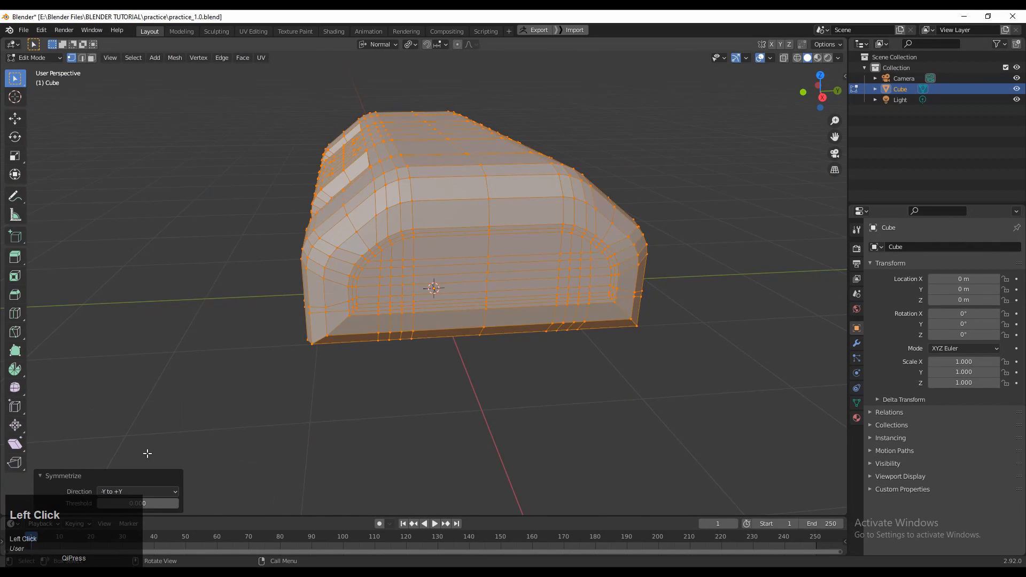
{"action": "middle_click_drag", "start_coordinate": [214, 374], "coordinate": [398, 347]}
{"action": "left_click", "coordinate": [162, 491]}
{"action": "left_click", "coordinate": [161, 456]}
{"action": "key", "text": "a"}
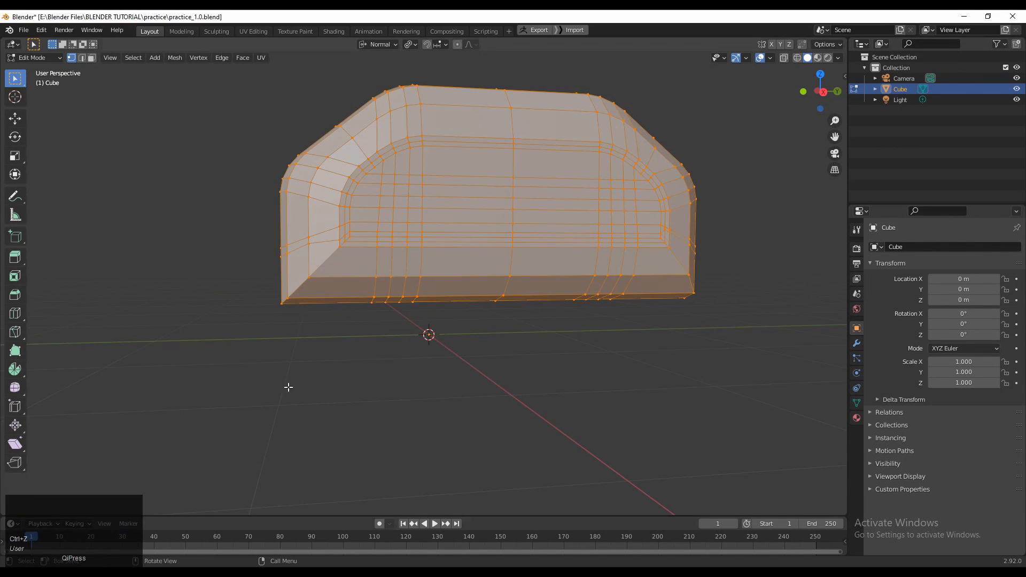
Symmetrize the entire mesh in the -Y to +Y direction and clear the selection
{"action": "key", "text": "Tab"}
{"action": "scroll", "coordinate": [288, 388], "scroll_direction": "down", "scroll_amount": 4}
{"action": "key", "text": "Tab"}
{"action": "middle_click_drag", "start_coordinate": [289, 387], "coordinate": [456, 360]}
{"action": "key", "text": "a"}
{"action": "left_click", "coordinate": [175, 58]}
{"action": "left_click", "coordinate": [201, 207]}
{"action": "left_click", "coordinate": [152, 491]}
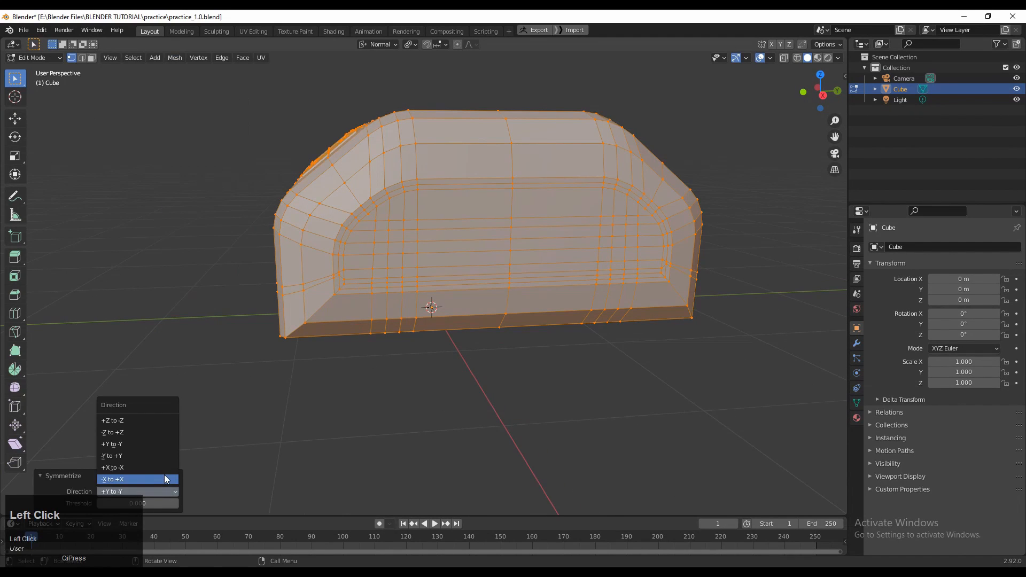
{"action": "left_click", "coordinate": [149, 453]}
{"action": "key", "text": "alt+a"}
Add a Subdivision Surface modifier to the body in Object Mode, inspect the smoothing, and disable the modifier's viewport display
{"action": "key", "text": "Tab"}
{"action": "key", "text": "Tab"}
{"action": "middle_click_drag", "start_coordinate": [299, 342], "coordinate": [443, 342]}
{"action": "scroll", "coordinate": [382, 355], "scroll_direction": "down", "scroll_amount": 3}
{"action": "scroll", "coordinate": [323, 220], "scroll_direction": "up", "scroll_amount": 6}
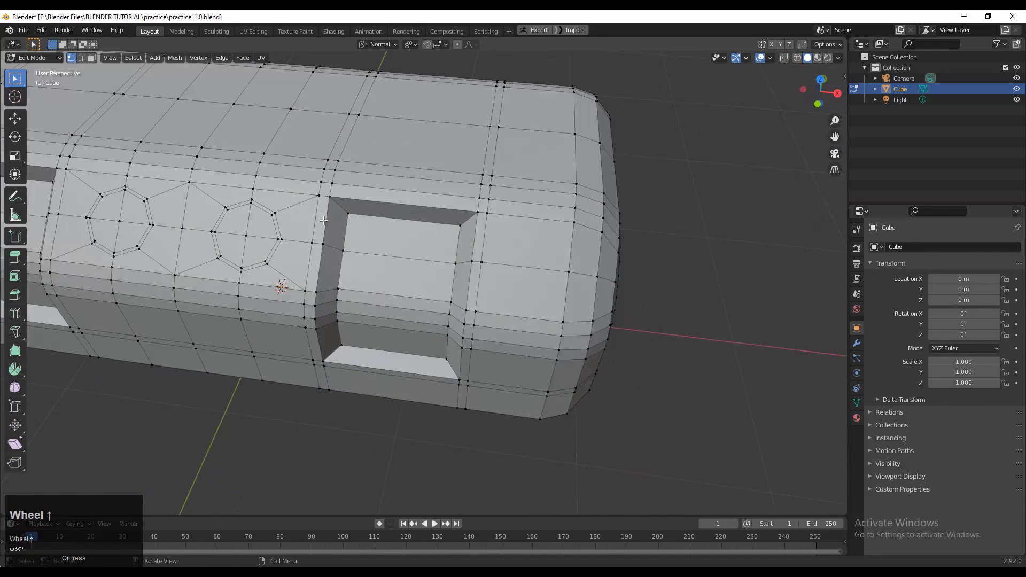
{"action": "key", "text": "Tab"}
{"action": "left_click", "coordinate": [857, 343]}
{"action": "left_click", "coordinate": [923, 248]}
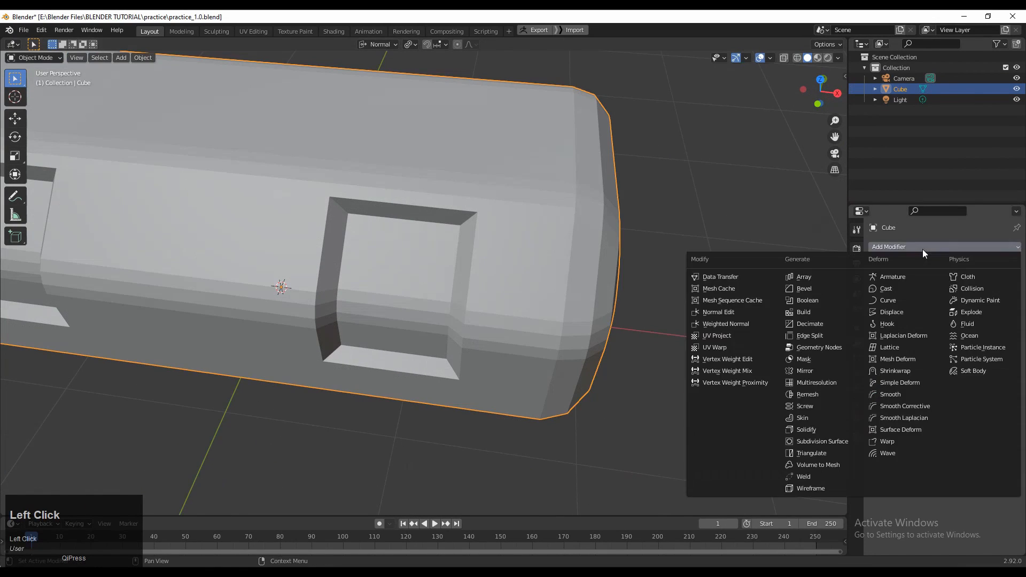
{"action": "left_click", "coordinate": [823, 441]}
{"action": "middle_click_drag", "start_coordinate": [652, 363], "coordinate": [678, 316]}
{"action": "scroll", "coordinate": [678, 316], "scroll_direction": "up", "scroll_amount": 4}
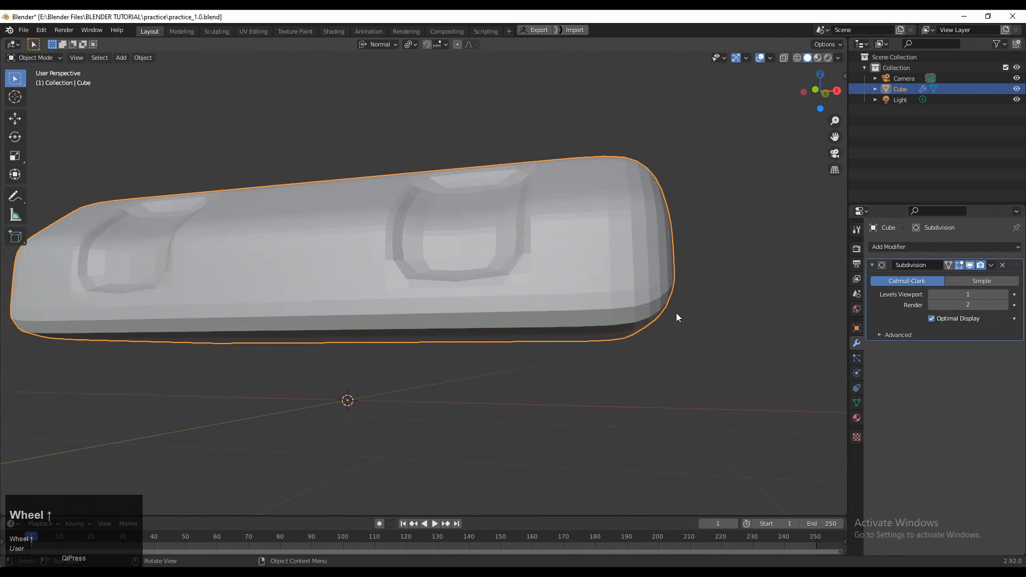
{"action": "left_click", "coordinate": [970, 265]}
Connect the two upper corners of the recessed panel diagonally to the nearest outer loop intersections
{"action": "middle_click_drag", "start_coordinate": [447, 285], "coordinate": [481, 359]}
{"action": "key", "text": "Tab"}
{"action": "scroll", "coordinate": [460, 241], "scroll_direction": "up", "scroll_amount": 4}
{"action": "key", "text": "1"}
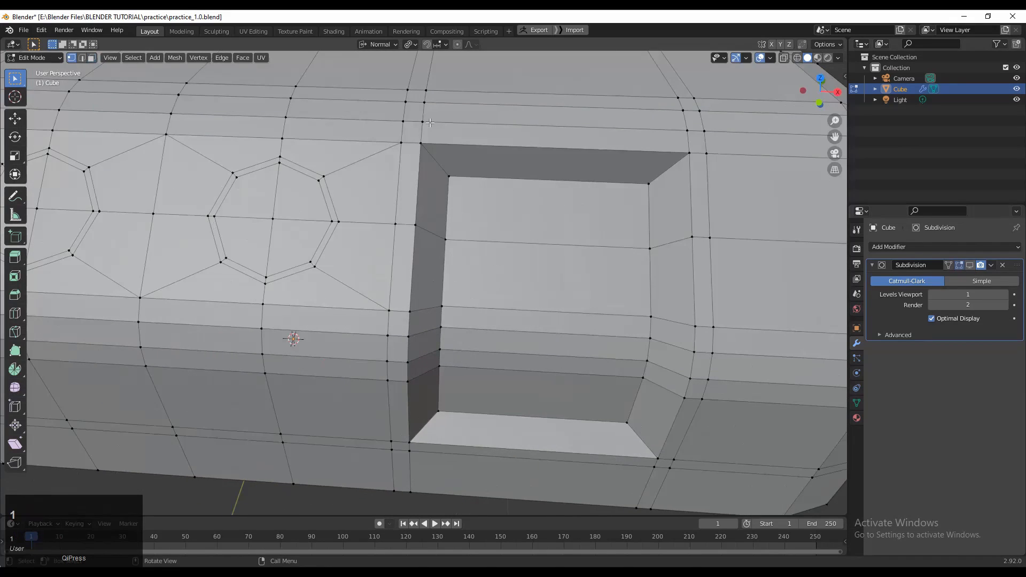
{"action": "right_click", "coordinate": [408, 132]}
{"action": "left_click", "coordinate": [409, 134]}
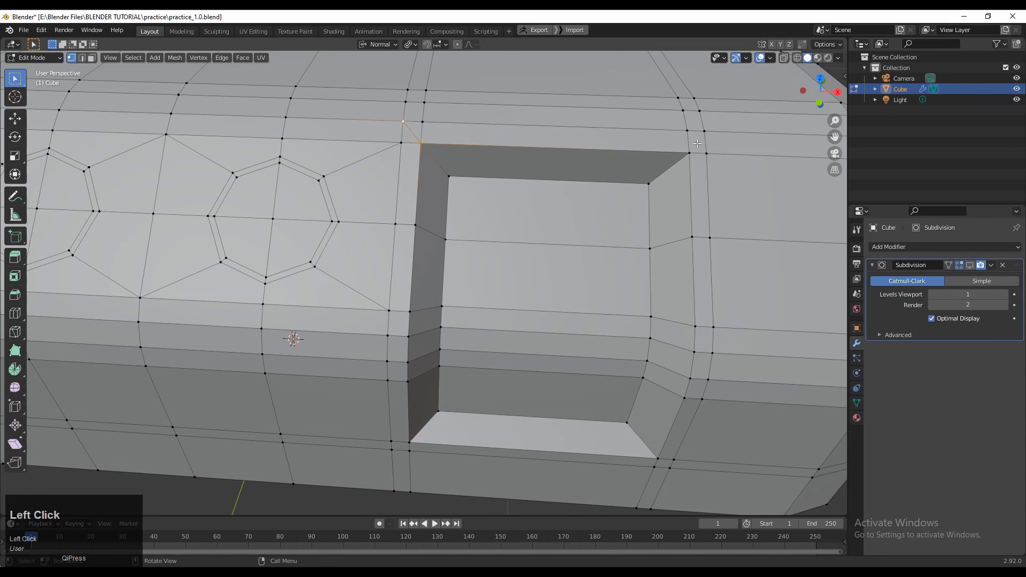
{"action": "left_click", "coordinate": [704, 131], "text": "shift"}
{"action": "right_click", "coordinate": [704, 134]}
{"action": "left_click", "coordinate": [703, 137]}
Connect the two lower corners of the recessed panel diagonally to the nearest outer loop intersections
{"action": "right_click", "coordinate": [645, 428]}
{"action": "left_click", "coordinate": [637, 396]}
{"action": "left_click", "coordinate": [639, 420]}
{"action": "middle_click_drag", "start_coordinate": [695, 427], "coordinate": [671, 359]}
{"action": "key", "text": "ctrl+z"}
{"action": "right_click", "coordinate": [629, 289]}
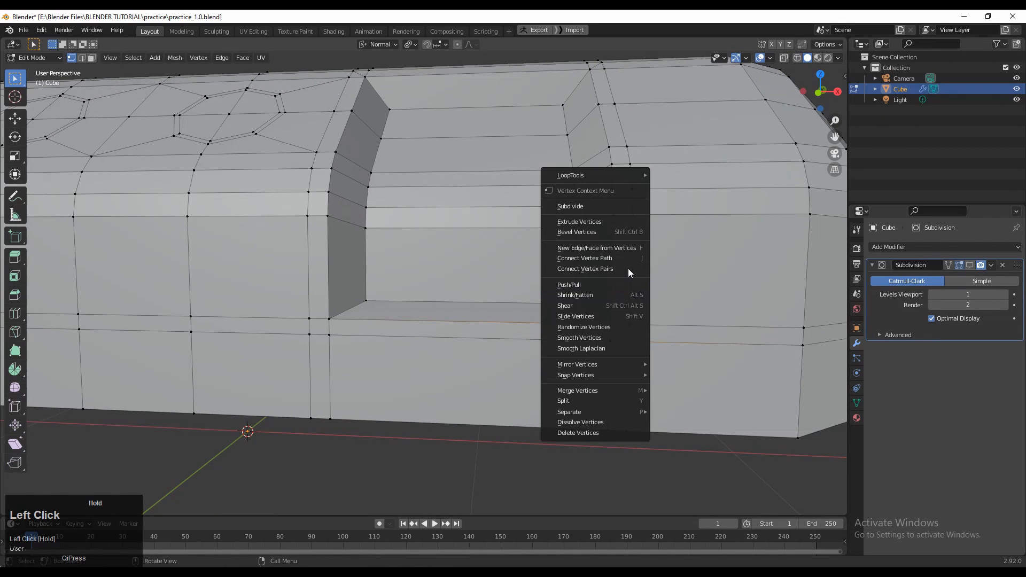
{"action": "left_click", "coordinate": [629, 270]}
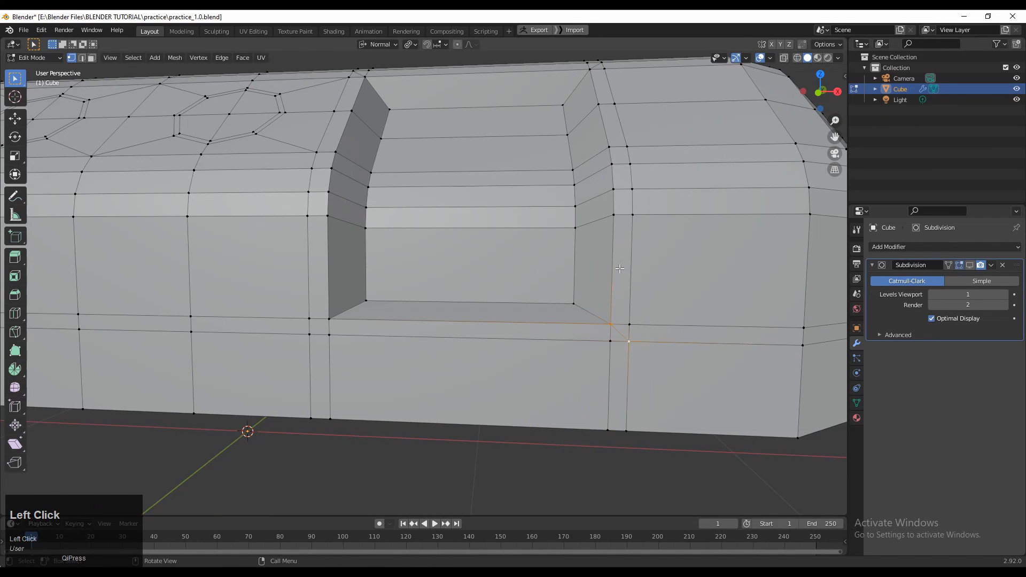
{"action": "left_click", "coordinate": [309, 338], "text": "shift"}
{"action": "right_click", "coordinate": [315, 314]}
{"action": "left_click", "coordinate": [316, 313]}
Dissolve the redundant short edges beside the diagonal connections at the recessed panel's corners
{"action": "middle_click_drag", "start_coordinate": [317, 326], "coordinate": [464, 422], "text": "shift"}
{"action": "key", "text": "2"}
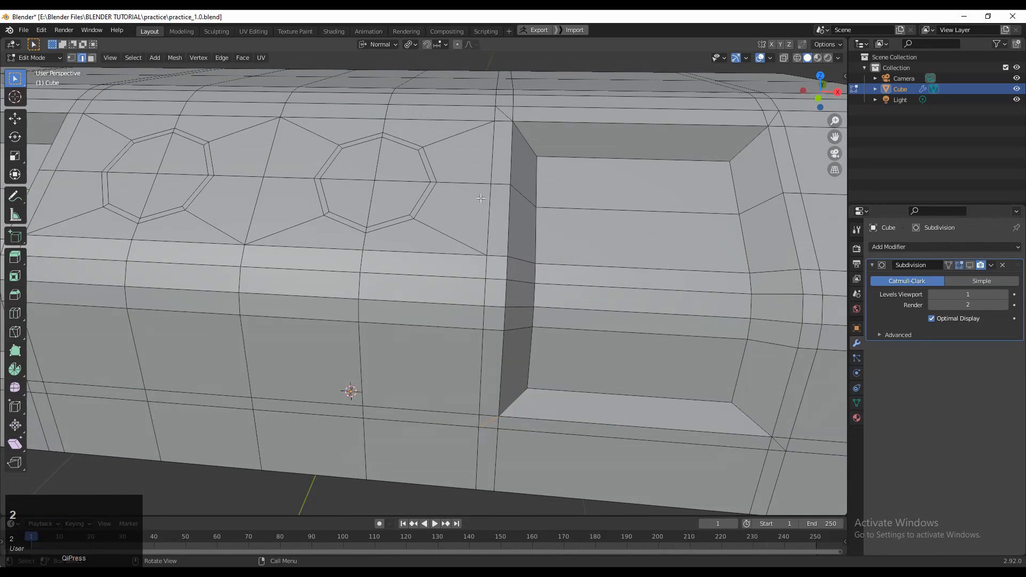
{"action": "key", "text": "ctrl+x"}
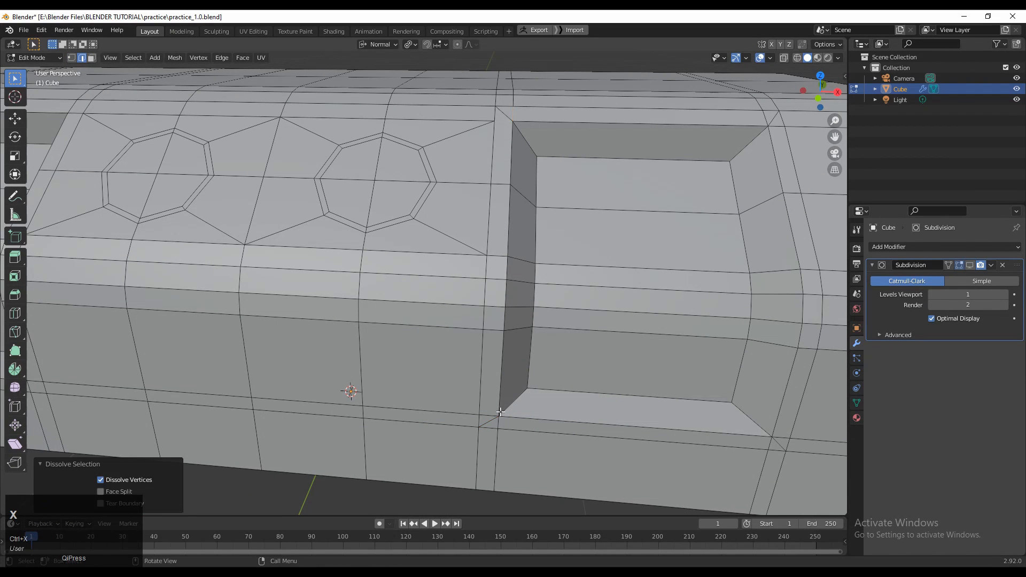
{"action": "left_click", "coordinate": [496, 424], "text": "shift"}
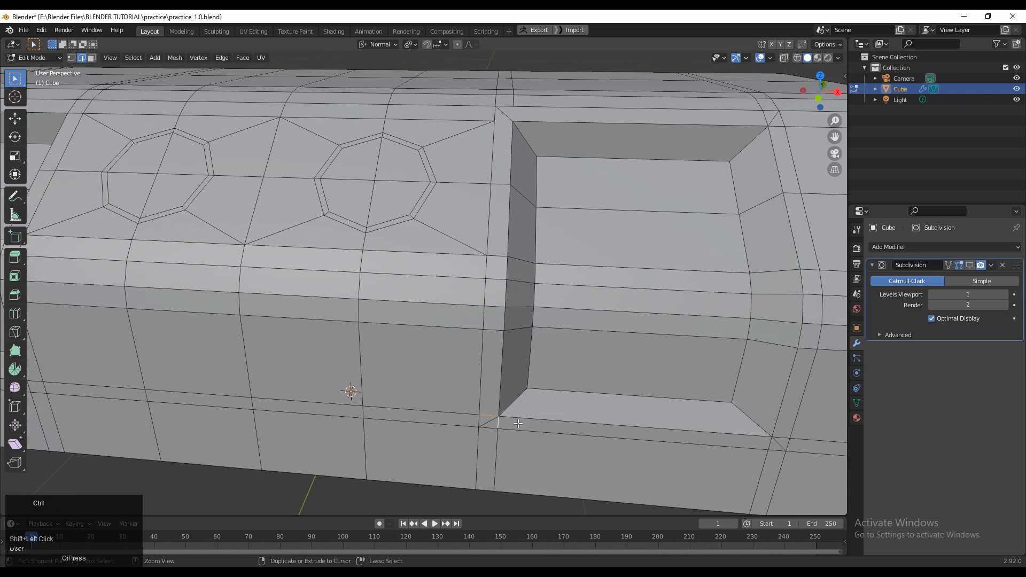
{"action": "key", "text": "ctrl+x"}
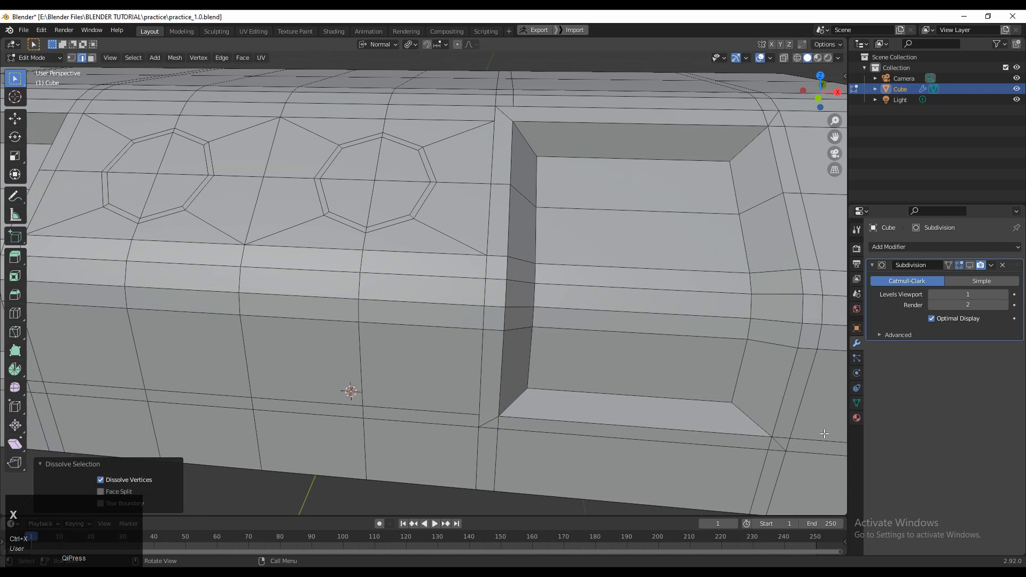
{"action": "middle_click_drag", "start_coordinate": [788, 439], "coordinate": [659, 276], "text": "shift"}
{"action": "left_click", "coordinate": [661, 295], "text": "shift"}
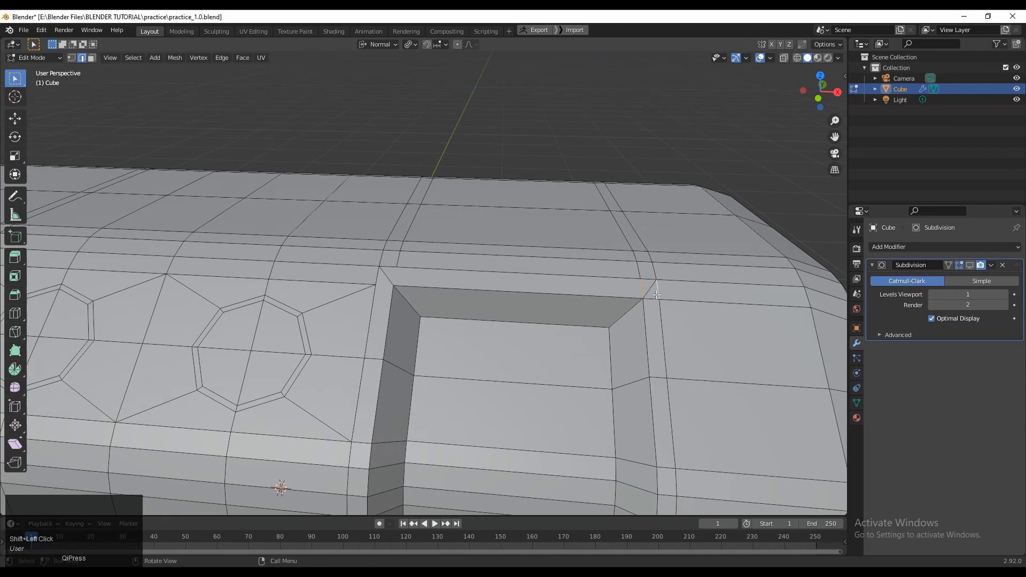
{"action": "key", "text": "ctrl+x"}
Examine the edge flow along the upper loop and around the recessed panels and circles
{"action": "double_click", "coordinate": [646, 262]}
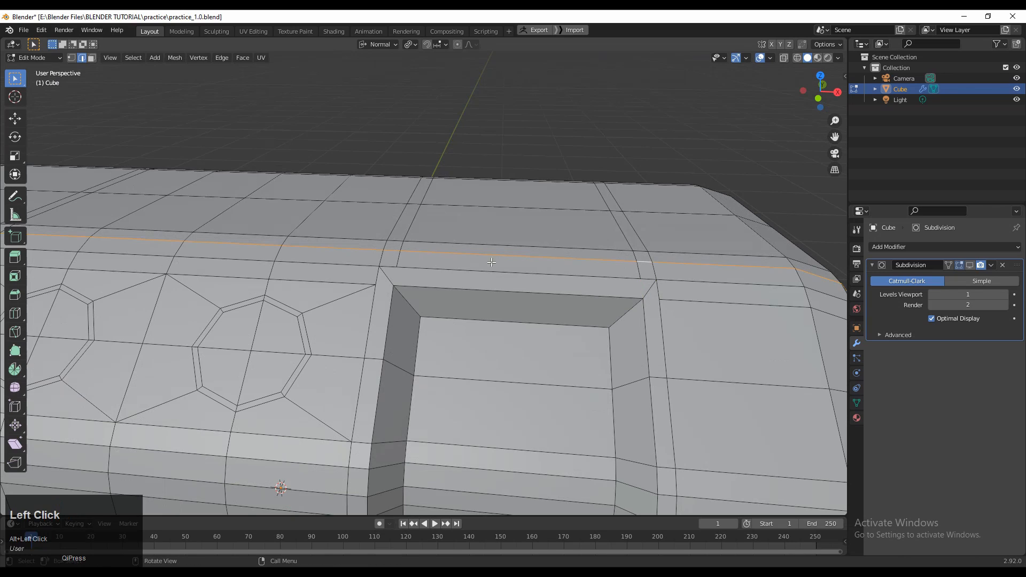
{"action": "scroll", "coordinate": [636, 259], "scroll_direction": "down", "scroll_amount": 5}
{"action": "middle_click_drag", "start_coordinate": [623, 254], "coordinate": [598, 233]}
{"action": "scroll", "coordinate": [598, 233], "scroll_direction": "up", "scroll_amount": 1}
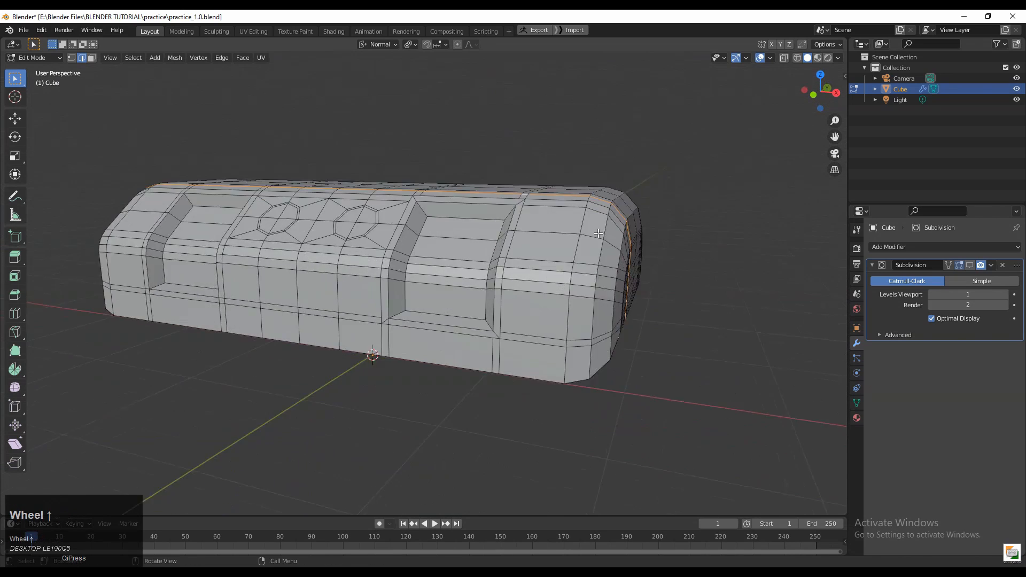
{"action": "scroll", "coordinate": [599, 233], "scroll_direction": "up", "scroll_amount": 3}
{"action": "middle_click_drag", "start_coordinate": [355, 378], "coordinate": [522, 340]}
{"action": "scroll", "coordinate": [522, 320], "scroll_direction": "up", "scroll_amount": 2}
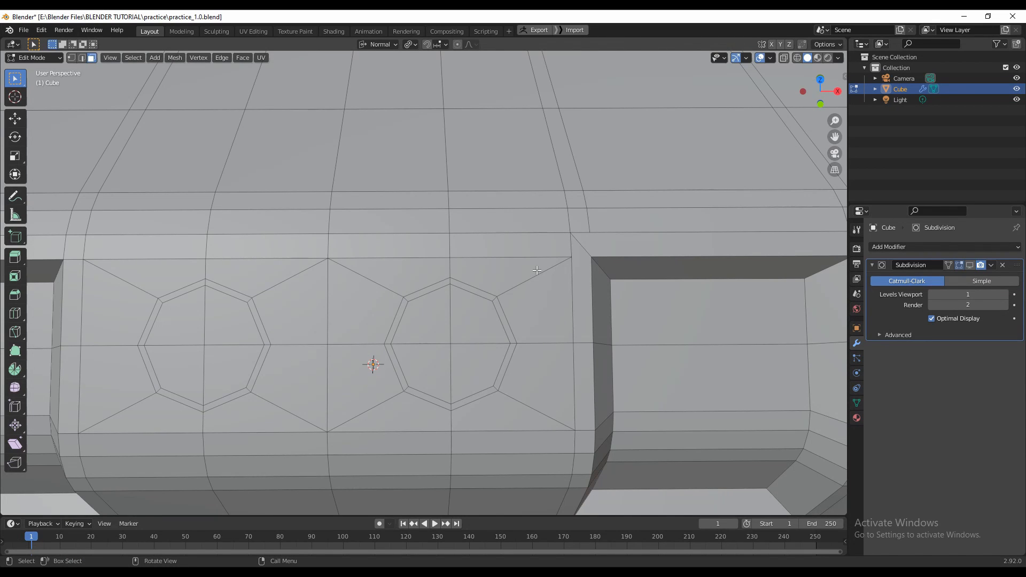
Add a loop cut along the recess's upper inner edge with a slide factor of 0.800 and connect its end to the neighbouring outer vertex
{"action": "middle_click_drag", "start_coordinate": [299, 261], "coordinate": [374, 272], "text": "shift"}
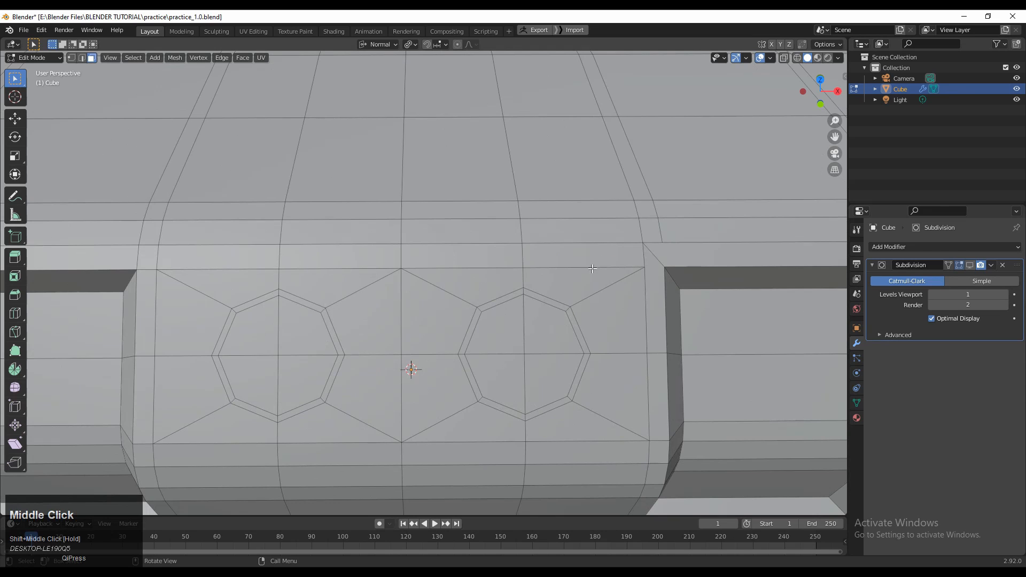
{"action": "key", "text": "ctrl+t"}
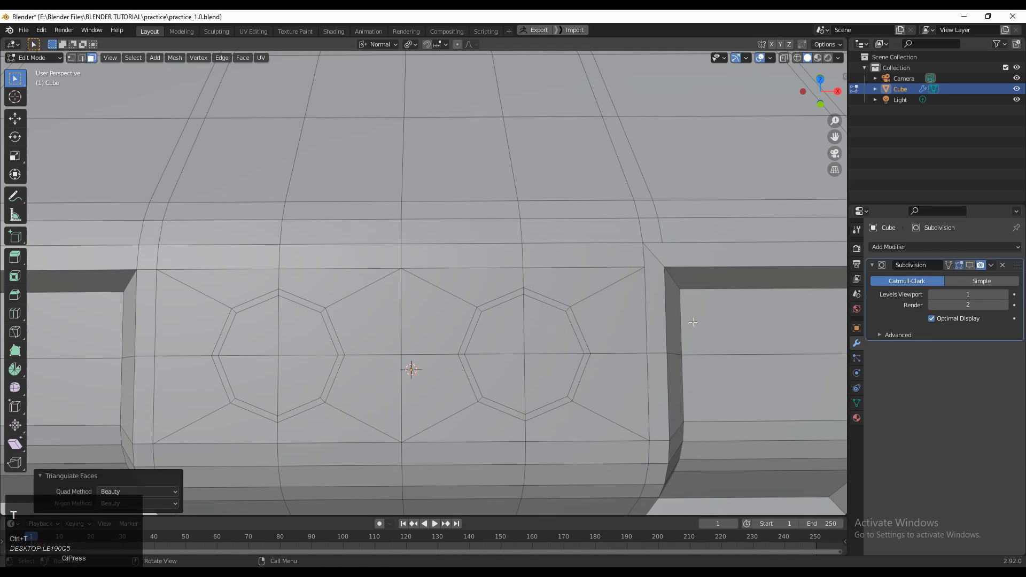
{"action": "left_click", "coordinate": [681, 306]}
{"action": "left_click", "coordinate": [678, 280]}
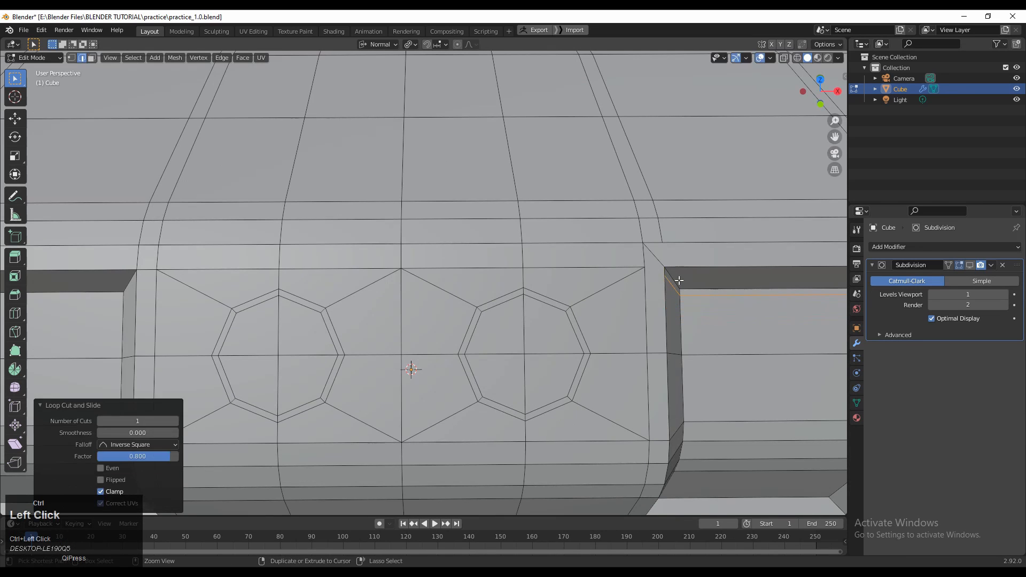
{"action": "left_click", "coordinate": [661, 275]}
{"action": "middle_click_drag", "start_coordinate": [651, 271], "coordinate": [628, 296]}
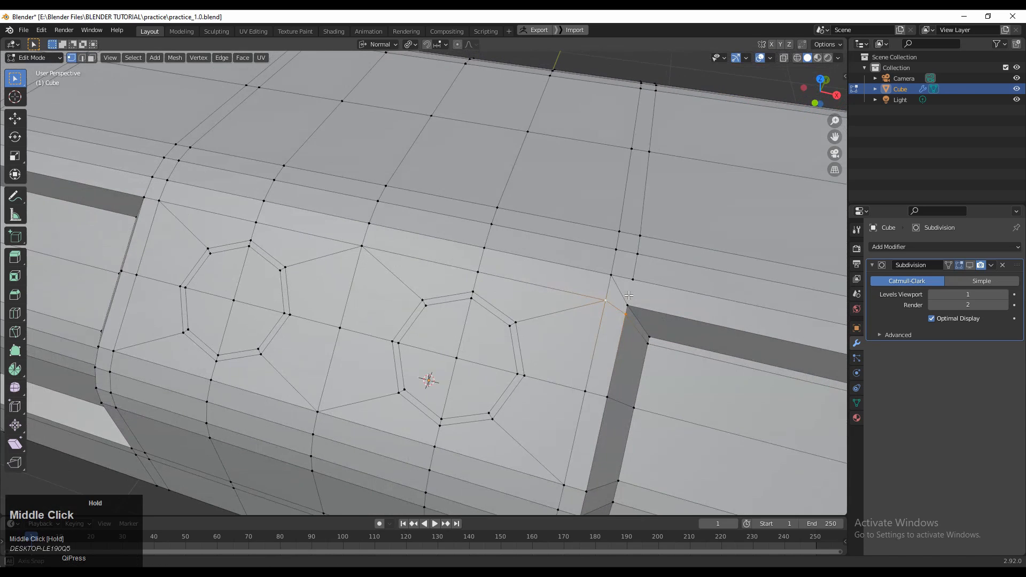
{"action": "scroll", "coordinate": [609, 290], "scroll_direction": "down", "scroll_amount": 5}
{"action": "scroll", "coordinate": [634, 343], "scroll_direction": "up", "scroll_amount": 4}
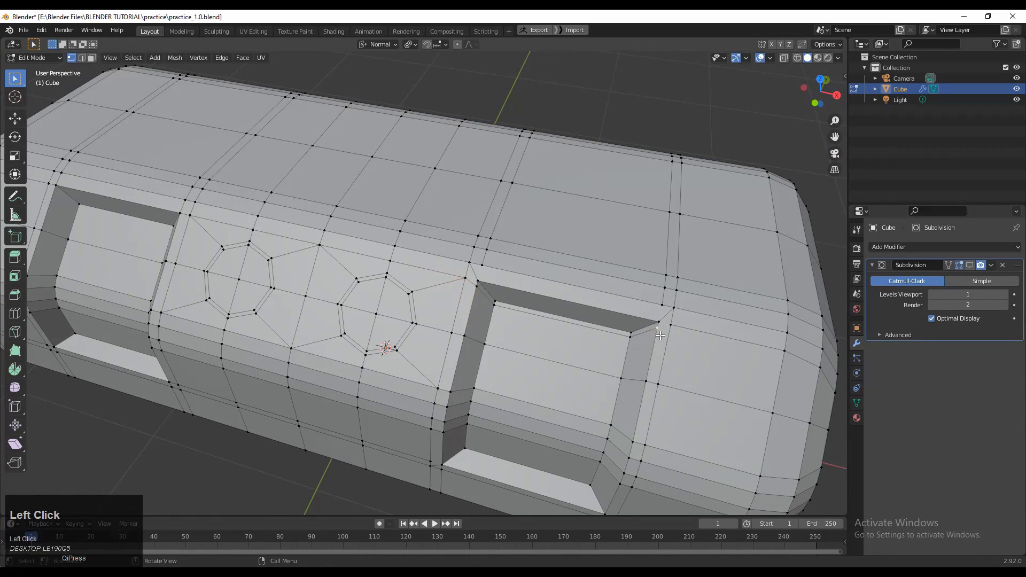
Add a loop cut in the recess near the wall facing the body's end, factor 0.900, and connect its upper end to the outer loop
{"action": "middle_click_drag", "start_coordinate": [669, 326], "coordinate": [574, 257], "text": "shift"}
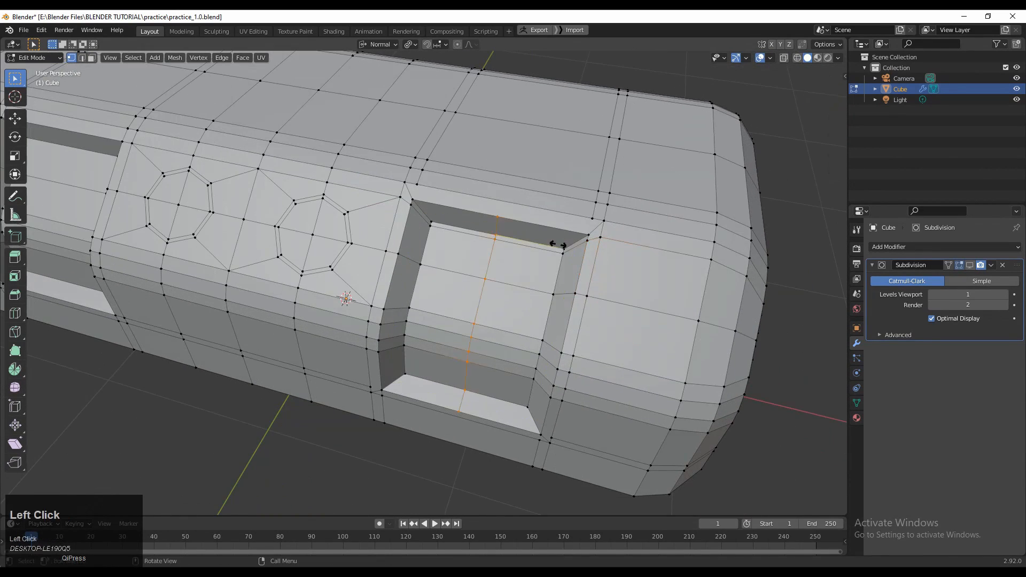
{"action": "left_click", "coordinate": [616, 262]}
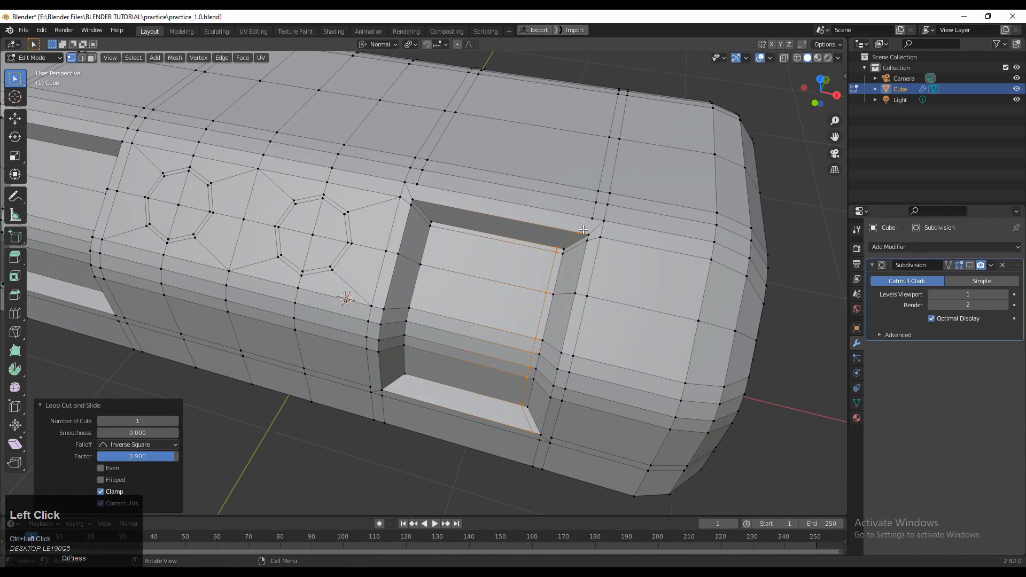
{"action": "left_click", "coordinate": [580, 234]}
{"action": "left_click", "coordinate": [592, 219], "text": "shift"}
{"action": "right_click", "coordinate": [589, 221]}
{"action": "left_click", "coordinate": [589, 221]}
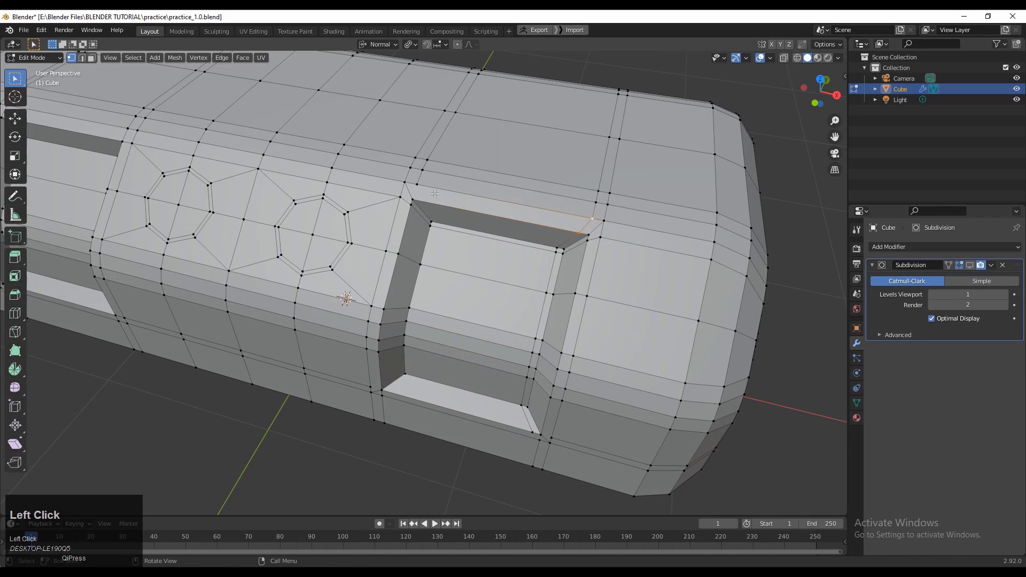
Add a loop cut in the recess near the wall beside the circles, factor -0.900, and connect its upper end to the outer loop
{"action": "left_click", "coordinate": [438, 225]}
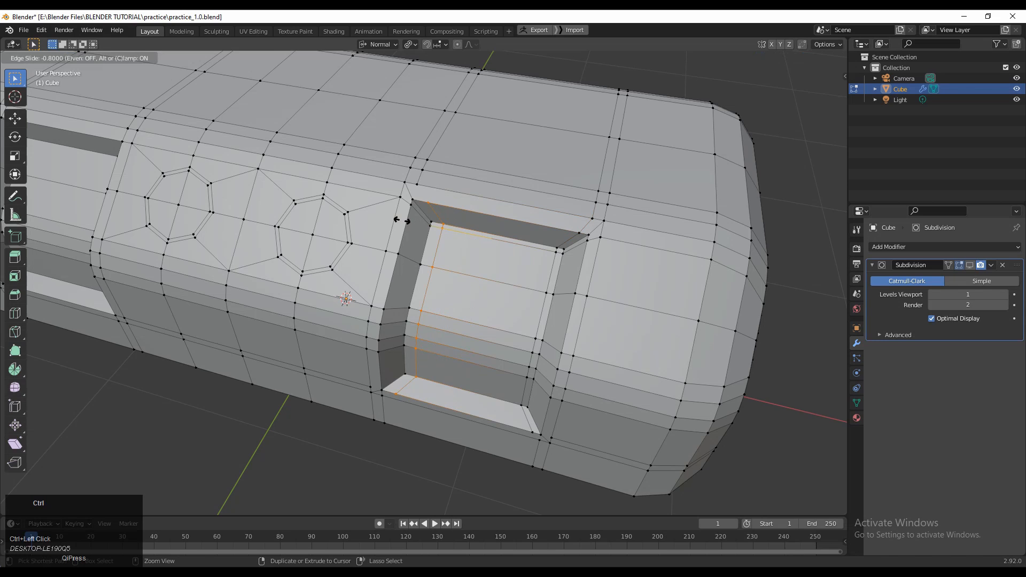
{"action": "left_click", "coordinate": [395, 219]}
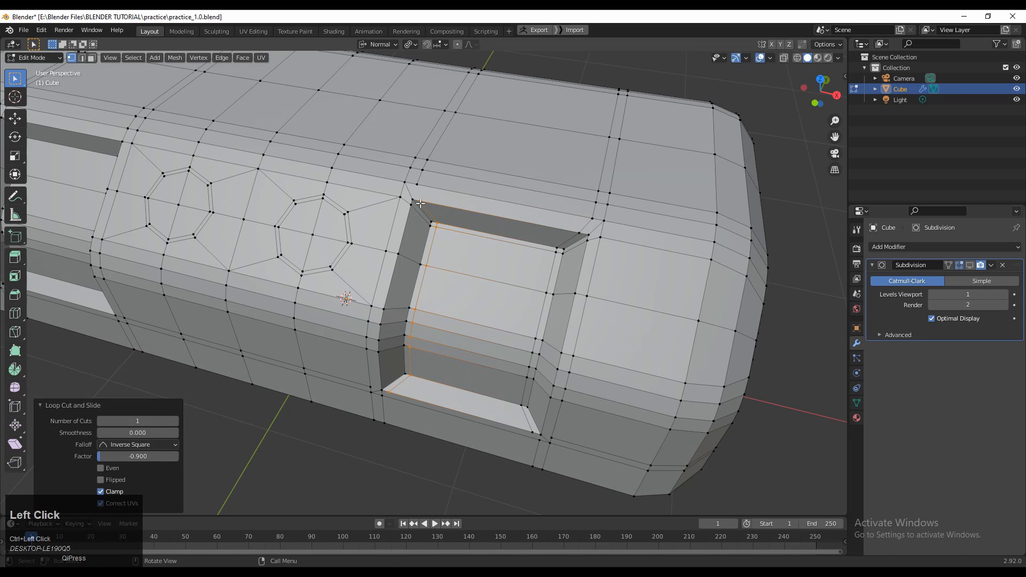
{"action": "left_click", "coordinate": [421, 201]}
{"action": "left_click", "coordinate": [418, 185], "text": "shift"}
{"action": "right_click", "coordinate": [425, 191]}
{"action": "left_click", "coordinate": [426, 190]}
{"action": "middle_click_drag", "start_coordinate": [456, 289], "coordinate": [464, 342]}
{"action": "scroll", "coordinate": [463, 342], "scroll_direction": "up", "scroll_amount": 2}
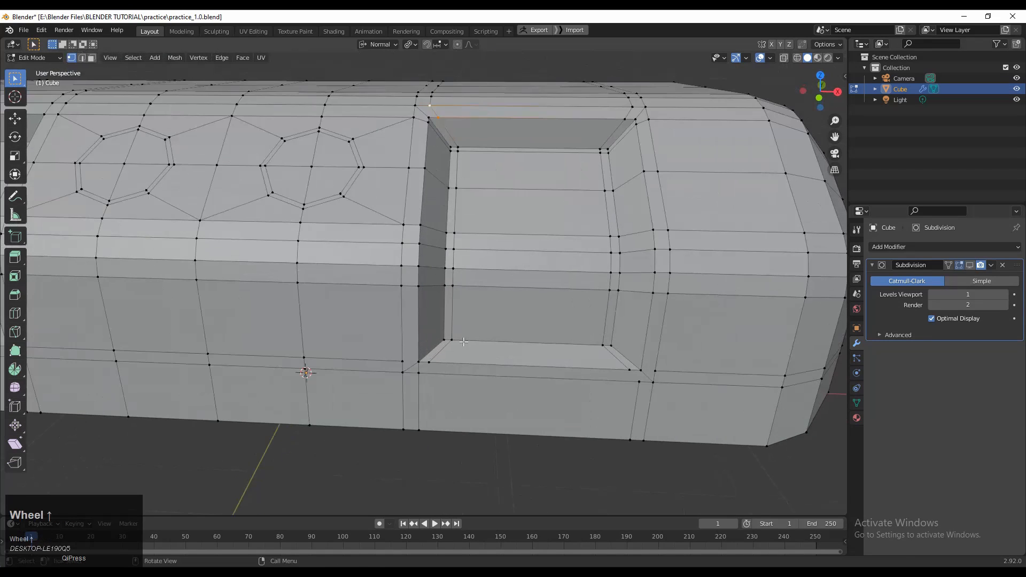
Dissolve the short edge outside the recess's lower corner beside the circles
{"action": "key", "text": "2"}
{"action": "left_click", "coordinate": [412, 368]}
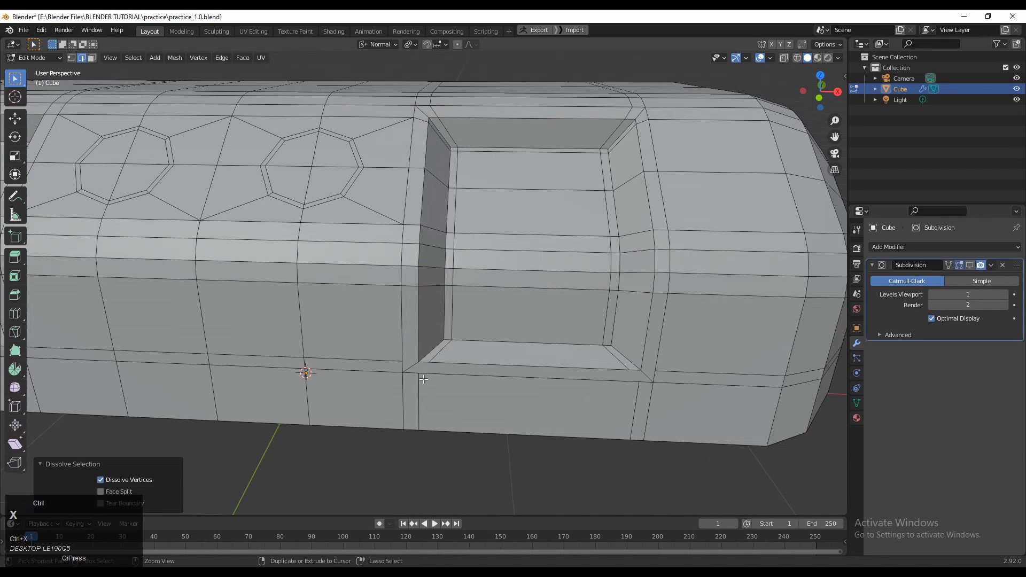
{"action": "key", "text": "1"}
{"action": "middle_click_drag", "start_coordinate": [601, 384], "coordinate": [561, 374], "text": "shift"}
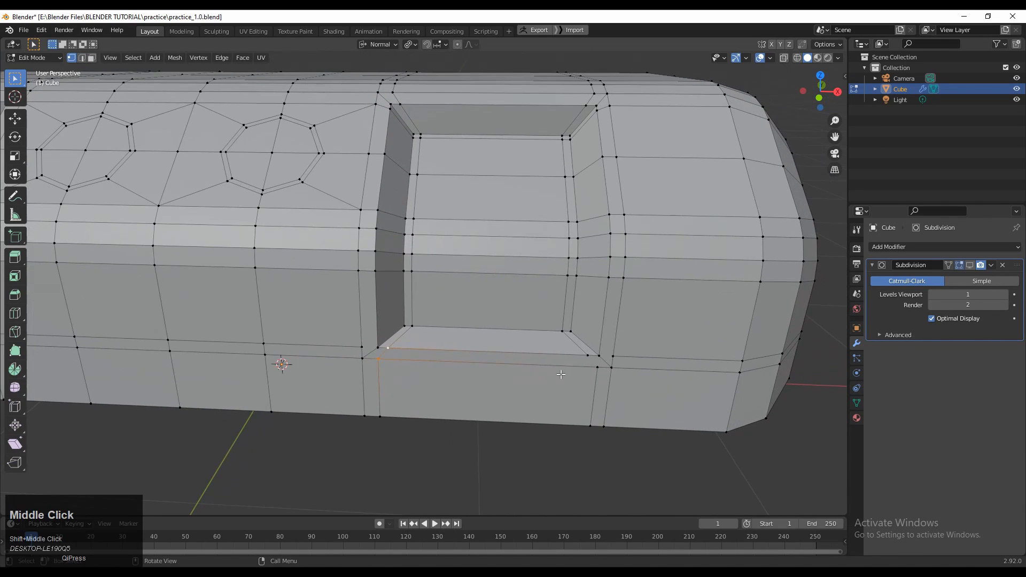
Add a loop cut near the recess's lower inner edge and connect its end beside the circles to the neighbouring outer vertex
{"action": "left_click", "coordinate": [378, 317], "text": "ctrl"}
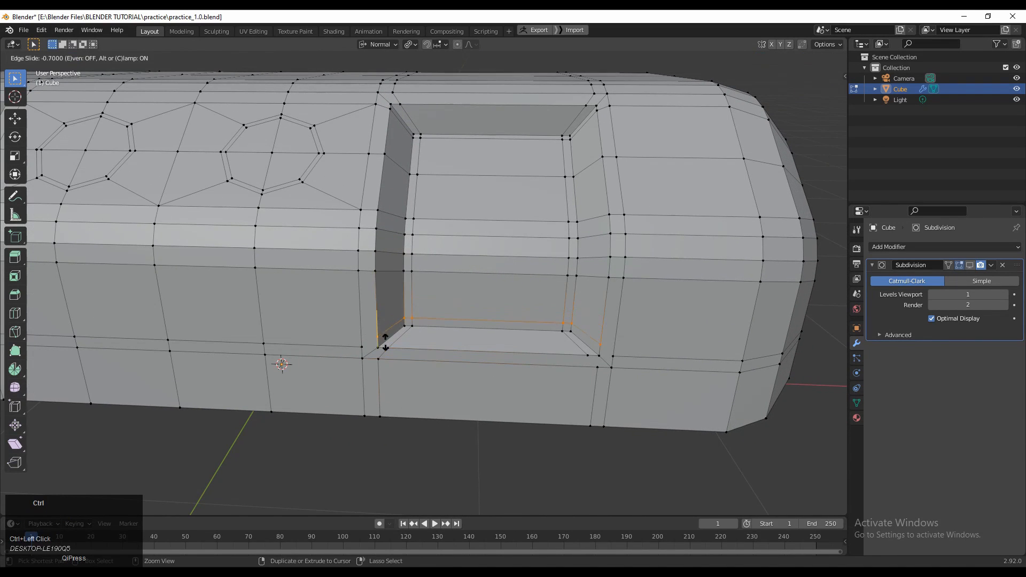
{"action": "left_click", "coordinate": [386, 343], "text": "ctrl"}
{"action": "left_click", "coordinate": [365, 348]}
{"action": "left_click", "coordinate": [378, 341], "text": "shift"}
{"action": "right_click", "coordinate": [377, 340]}
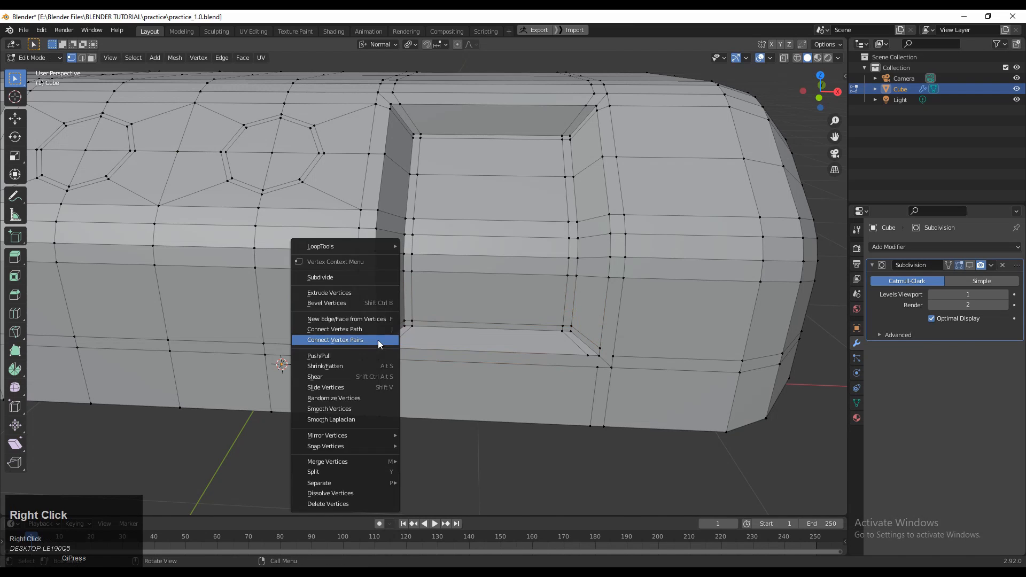
{"action": "left_click", "coordinate": [377, 340]}
Connect the lower loop cut's other end to the outer corner vertex facing the body's end and enable the viewport subdivision preview
{"action": "right_click", "coordinate": [593, 361]}
{"action": "left_click", "coordinate": [593, 361]}
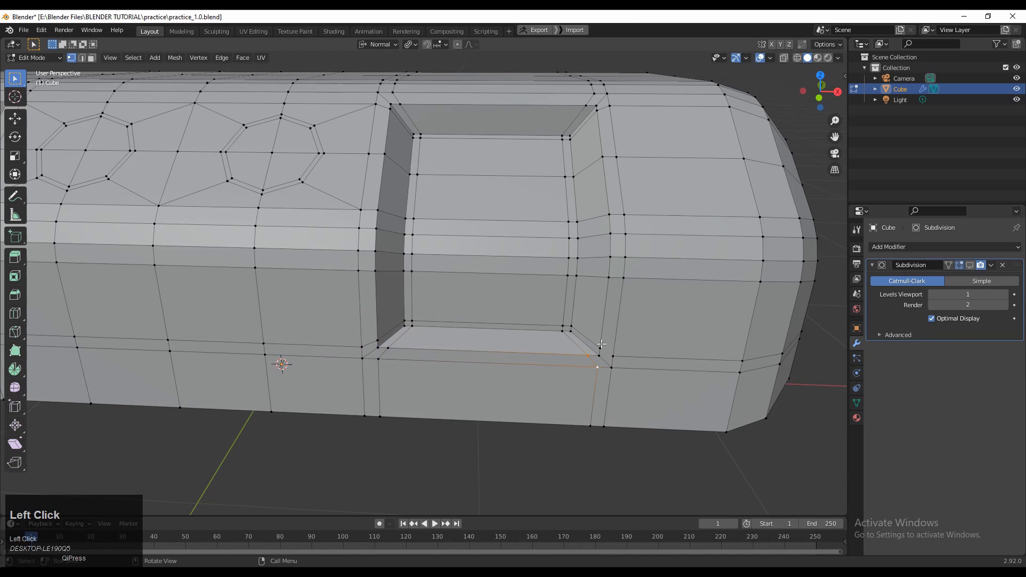
{"action": "left_click", "coordinate": [618, 361], "text": "shift"}
{"action": "right_click", "coordinate": [617, 360]}
{"action": "left_click", "coordinate": [617, 358]}
{"action": "scroll", "coordinate": [645, 342], "scroll_direction": "down", "scroll_amount": 5}
{"action": "middle_click_drag", "start_coordinate": [645, 342], "coordinate": [577, 347]}
{"action": "key", "text": "Tab"}
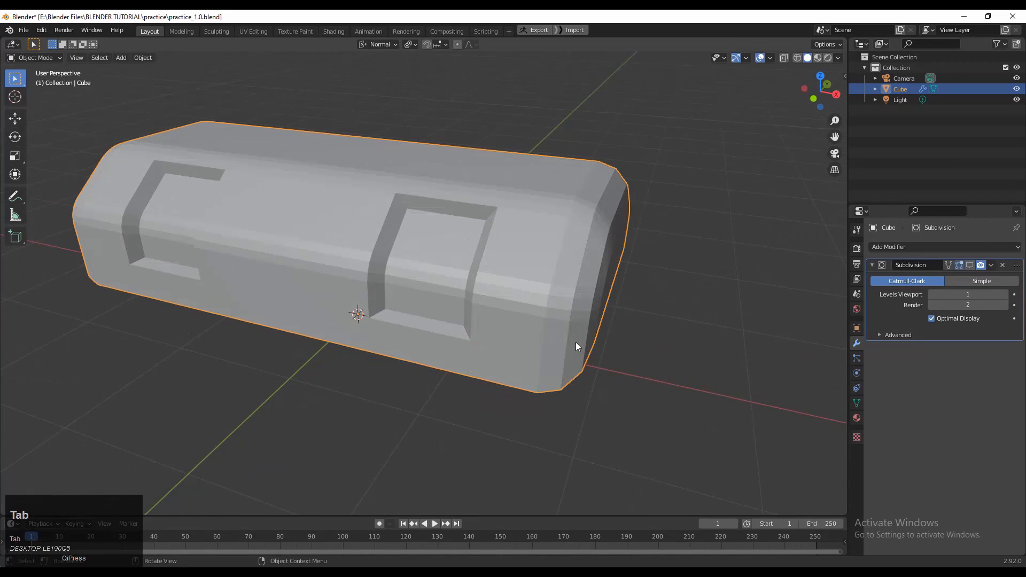
{"action": "left_click", "coordinate": [972, 264]}
{"action": "middle_click_drag", "start_coordinate": [407, 312], "coordinate": [723, 312]}
Try to symmetrize the whole mesh with the subdivision preview hidden
{"action": "key", "text": "Tab"}
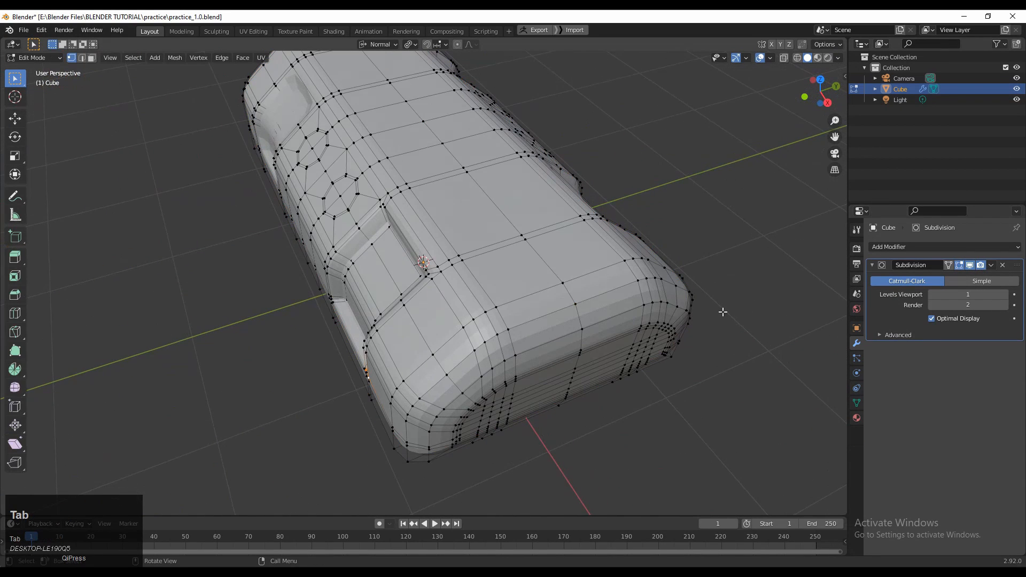
{"action": "left_click", "coordinate": [970, 264]}
{"action": "key", "text": "a"}
{"action": "left_click", "coordinate": [177, 58]}
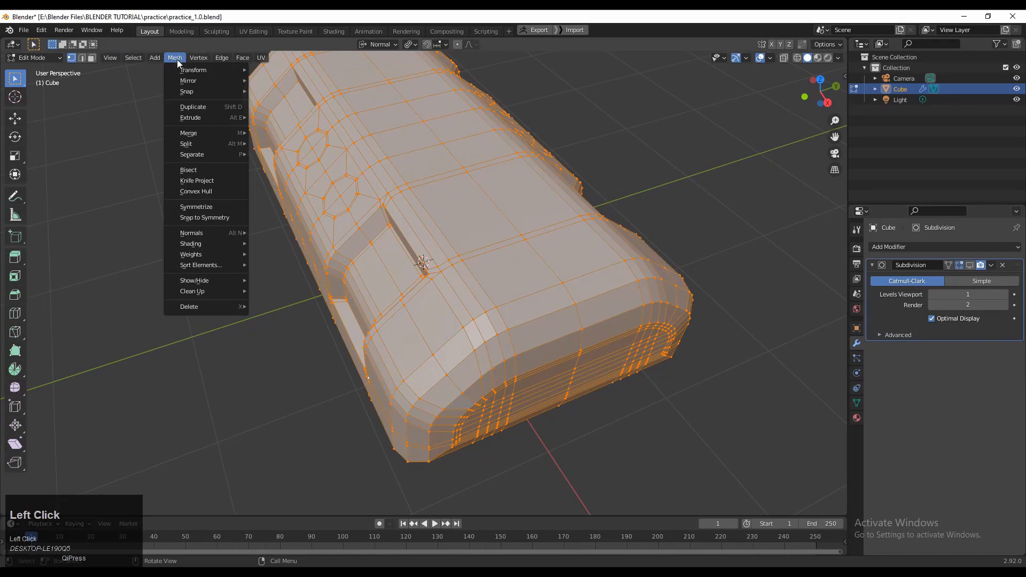
{"action": "left_click", "coordinate": [188, 208]}
{"action": "middle_click_drag", "start_coordinate": [417, 267], "coordinate": [191, 282]}
{"action": "left_click", "coordinate": [303, 173]}
{"action": "middle_click_drag", "start_coordinate": [313, 214], "coordinate": [396, 308]}
{"action": "key", "text": "Tab"}
Inset the face loop forming the recess's walls and check it with subdivision smoothing shown
{"action": "left_click", "coordinate": [962, 265]}
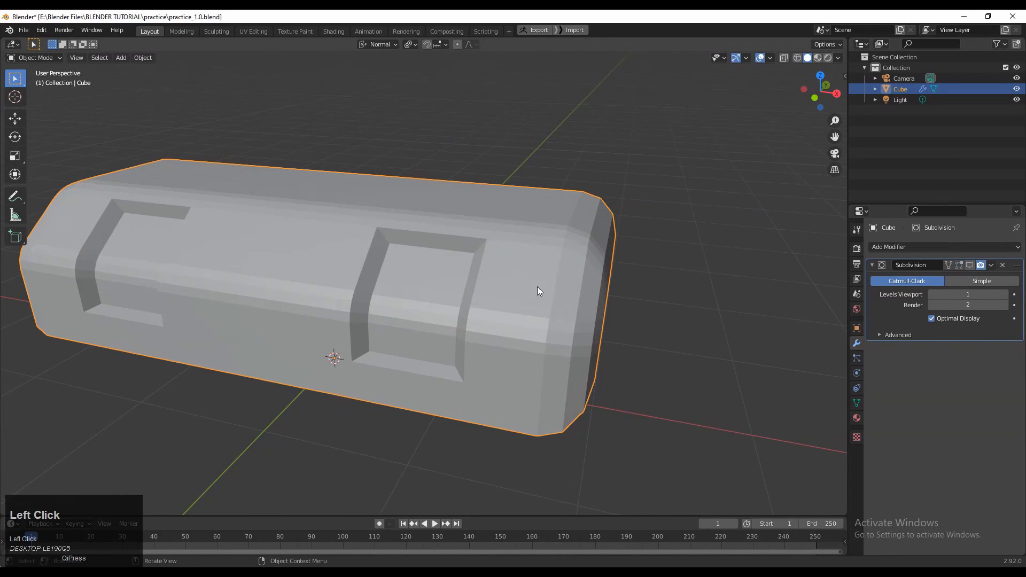
{"action": "left_click", "coordinate": [970, 265]}
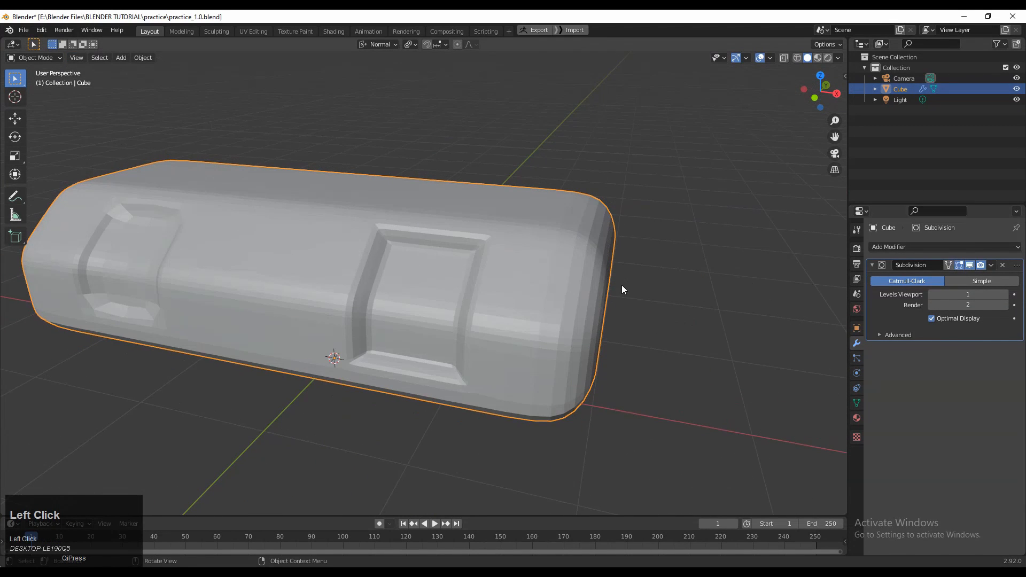
{"action": "key", "text": "Tab"}
{"action": "scroll", "coordinate": [362, 226], "scroll_direction": "up", "scroll_amount": 3}
{"action": "left_click", "coordinate": [340, 194], "text": "alt"}
{"action": "middle_click_drag", "start_coordinate": [340, 194], "coordinate": [374, 214]}
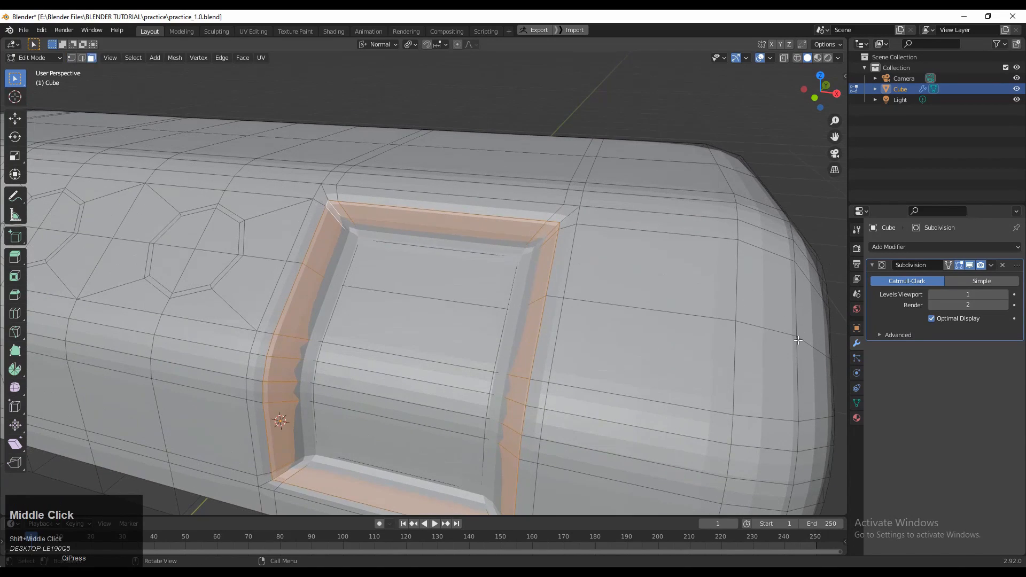
{"action": "key", "text": "i"}
{"action": "left_click", "coordinate": [822, 331]}
{"action": "key", "text": "Tab"}
{"action": "scroll", "coordinate": [717, 291], "scroll_direction": "down", "scroll_amount": 4}
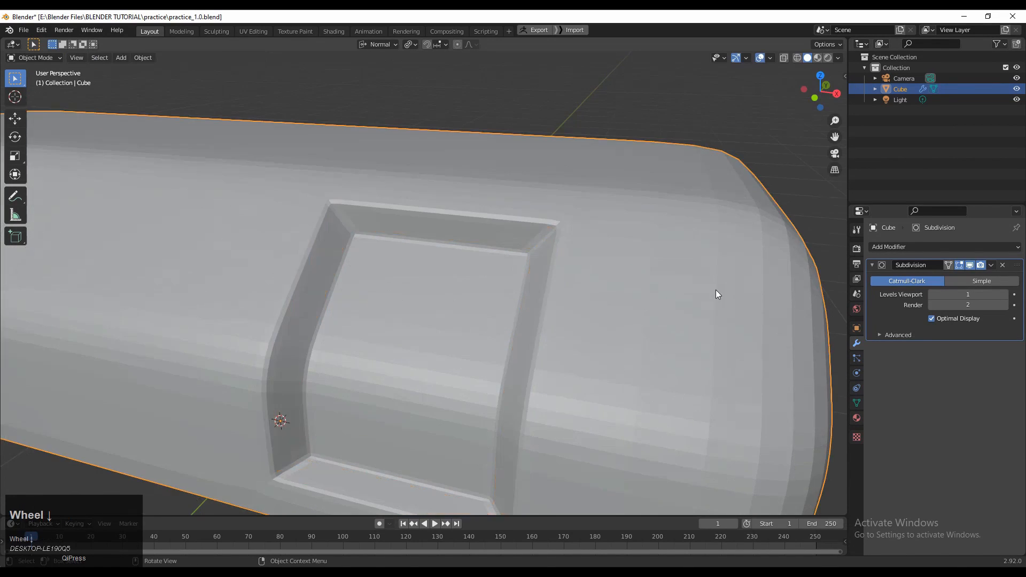
{"action": "middle_click_drag", "start_coordinate": [716, 292], "coordinate": [696, 304]}
{"action": "scroll", "coordinate": [535, 297], "scroll_direction": "up", "scroll_amount": 4}
Select all floor faces of the recess and inset them by 0.007847 m, using the unsmoothed display for selection
{"action": "key", "text": "Tab"}
{"action": "scroll", "coordinate": [479, 292], "scroll_direction": "up", "scroll_amount": 2}
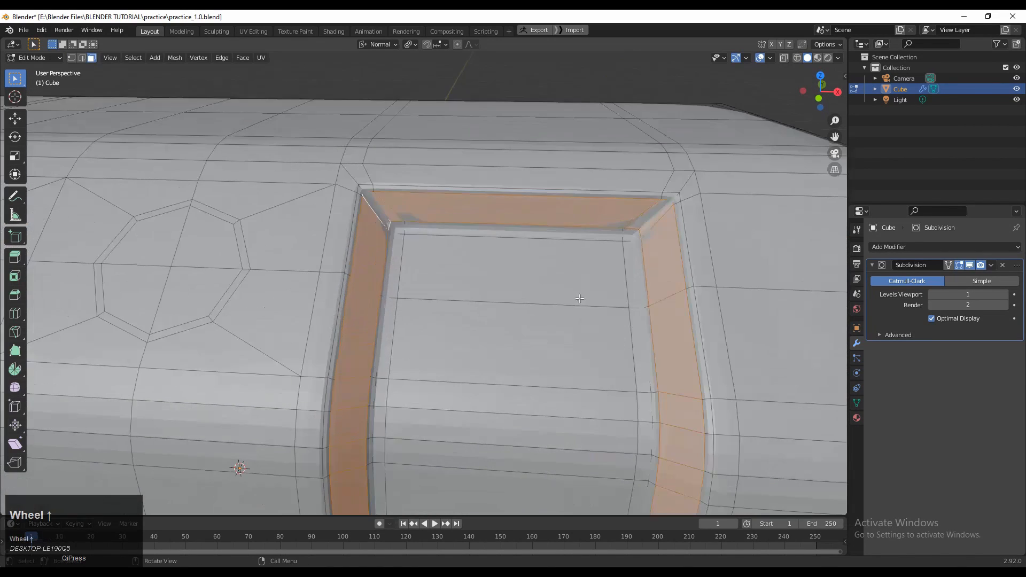
{"action": "left_click", "coordinate": [970, 265]}
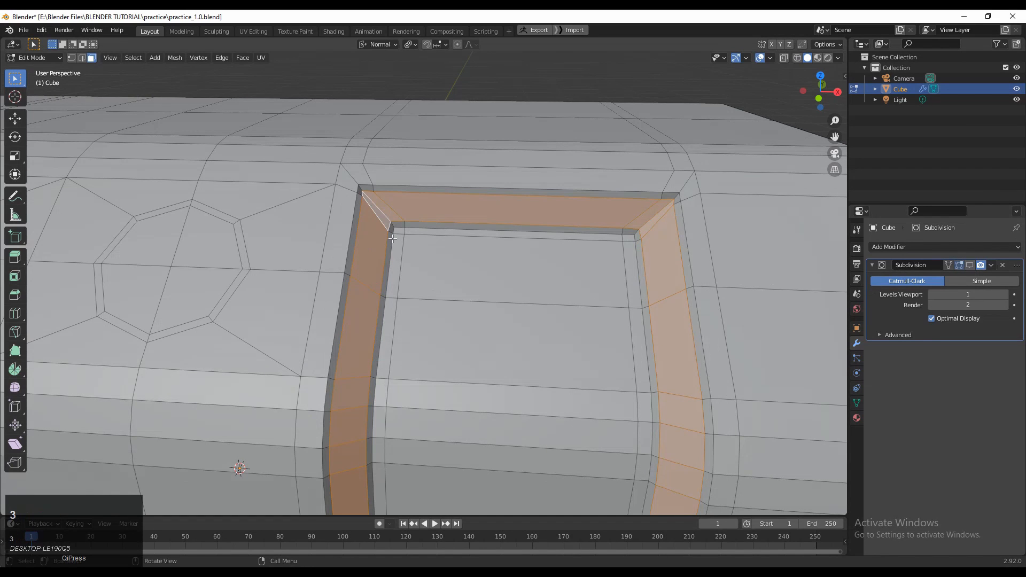
{"action": "left_click_drag", "start_coordinate": [458, 365], "coordinate": [465, 412]}
{"action": "middle_click_drag", "start_coordinate": [465, 412], "coordinate": [454, 319], "text": "shift"}
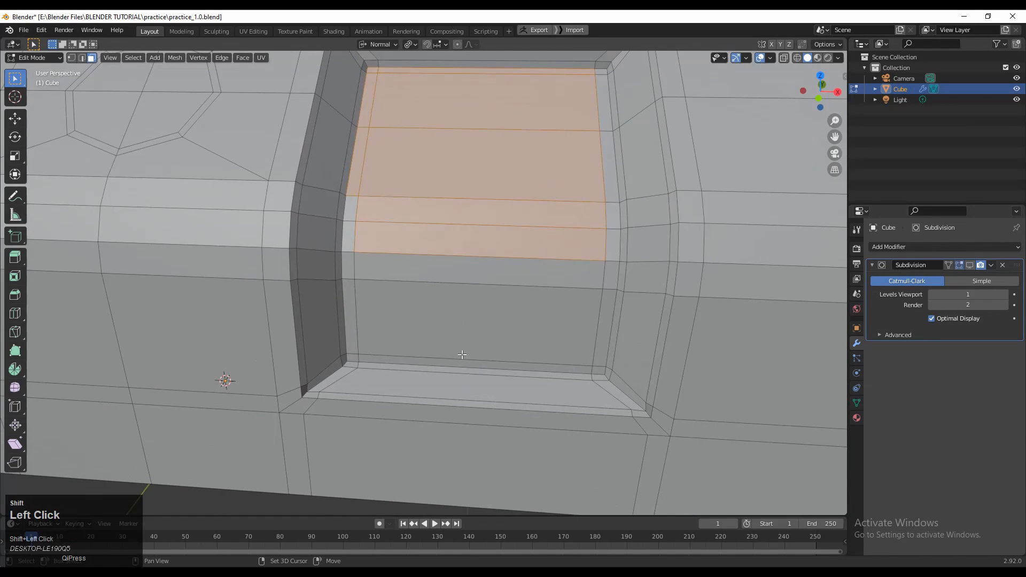
{"action": "left_click_drag", "start_coordinate": [462, 355], "coordinate": [376, 194], "text": "shift"}
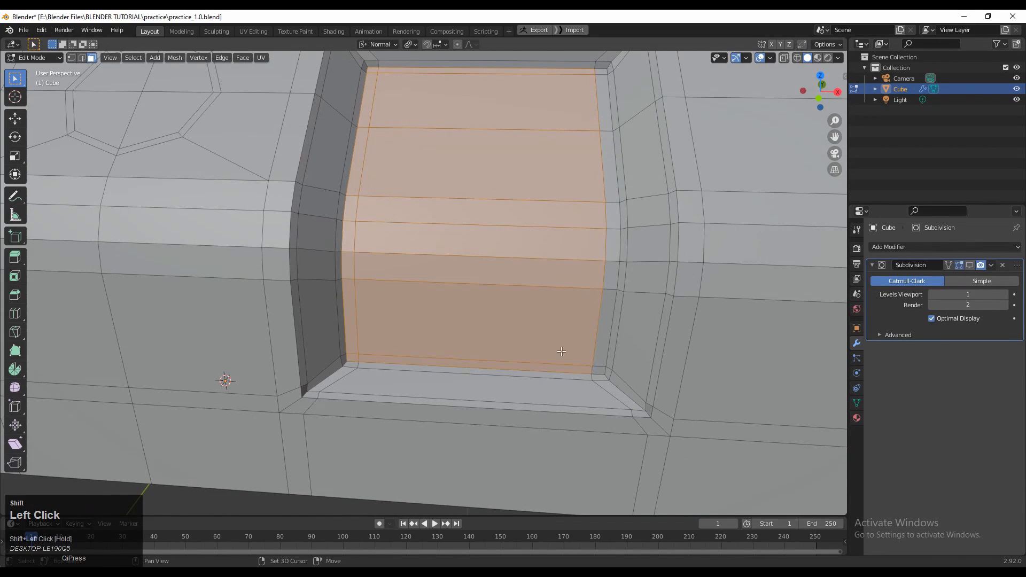
{"action": "middle_click_drag", "start_coordinate": [576, 326], "coordinate": [473, 337], "text": "shift"}
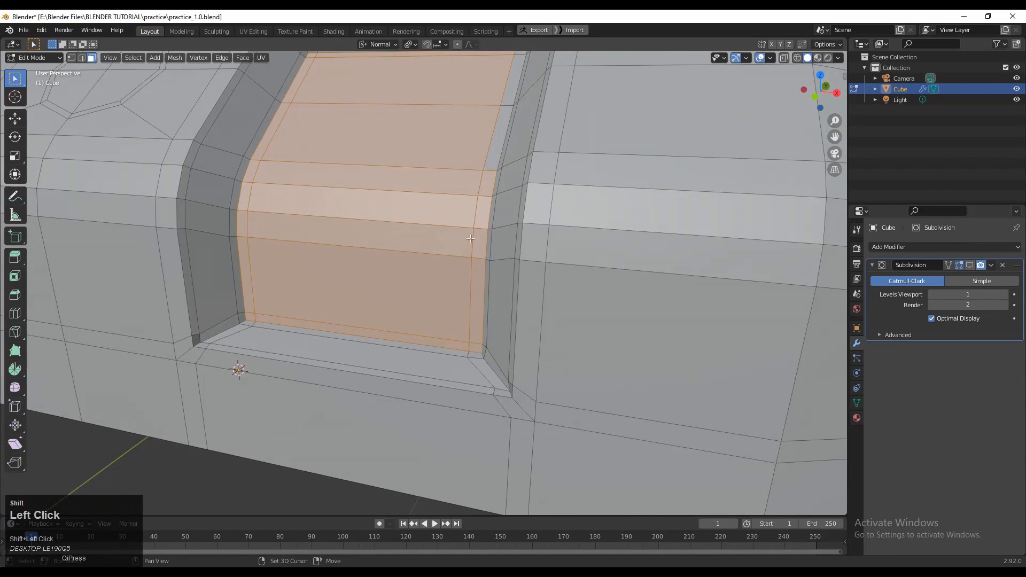
{"action": "middle_click_drag", "start_coordinate": [471, 239], "coordinate": [540, 359], "text": "shift"}
{"action": "middle_click_drag", "start_coordinate": [551, 315], "coordinate": [384, 272], "text": "shift"}
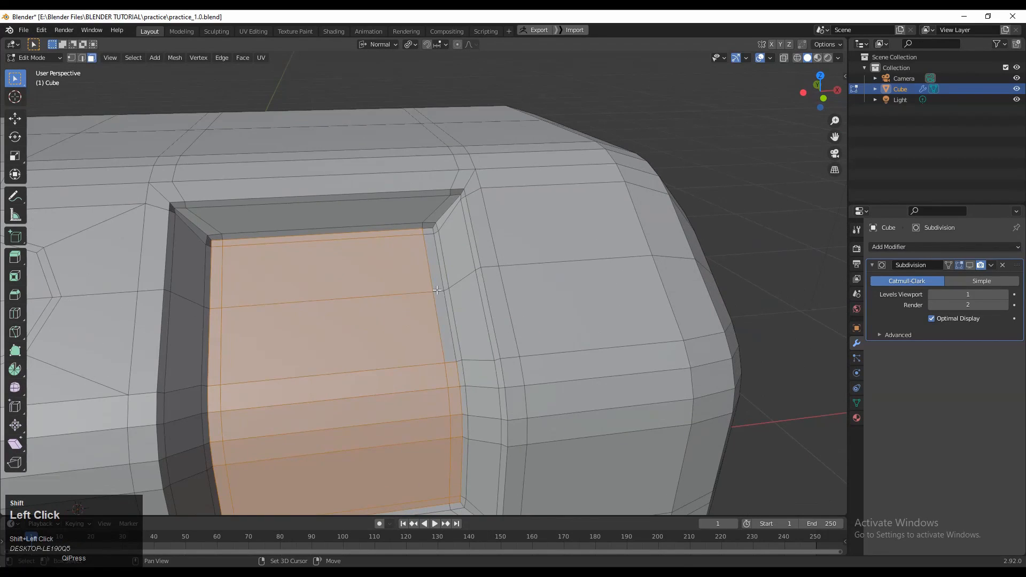
{"action": "scroll", "coordinate": [434, 269], "scroll_direction": "down", "scroll_amount": 2}
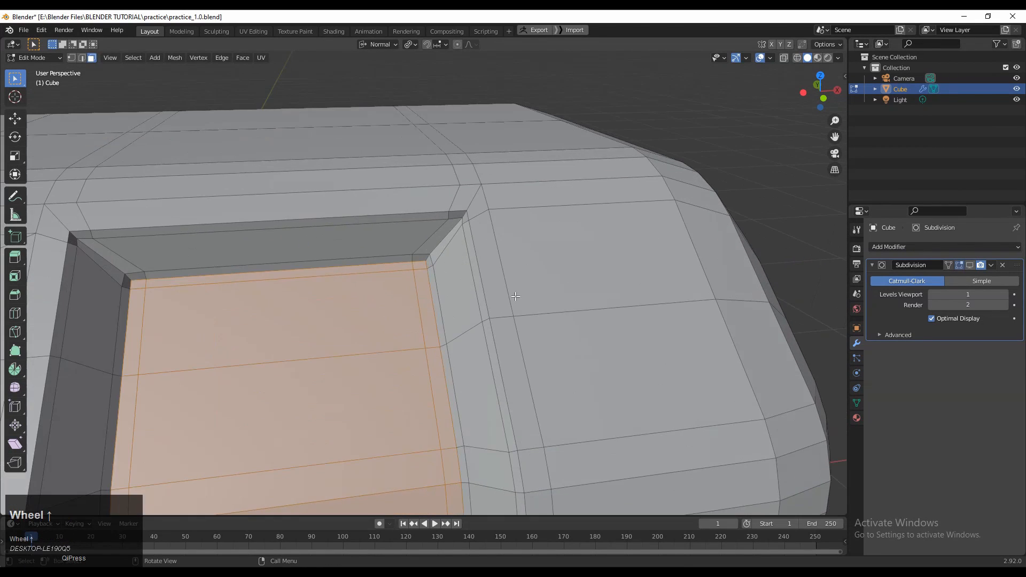
{"action": "middle_click_drag", "start_coordinate": [433, 269], "coordinate": [583, 290]}
{"action": "key", "text": "i"}
{"action": "left_click", "coordinate": [565, 291]}
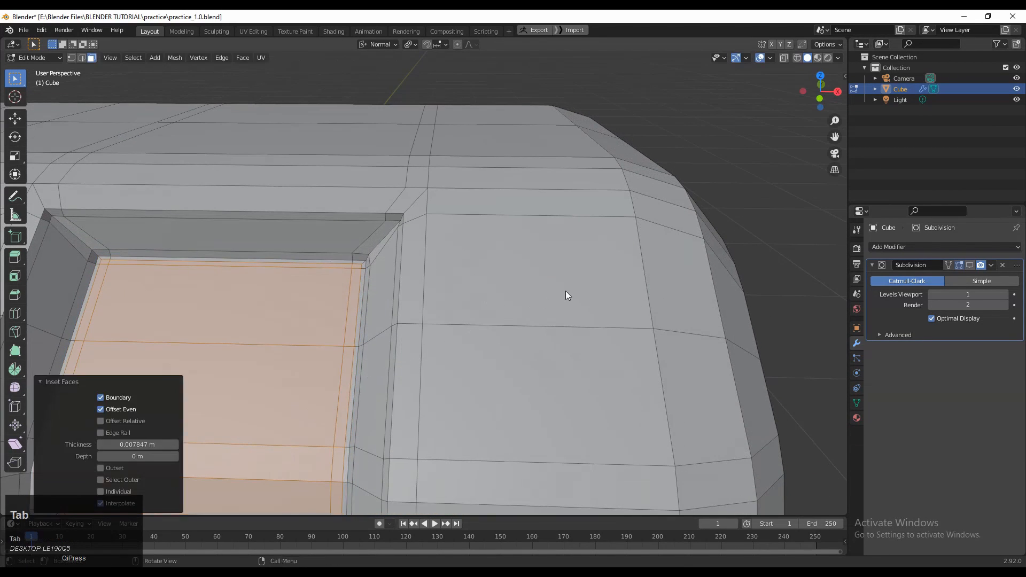
{"action": "key", "text": "Tab"}
{"action": "left_click", "coordinate": [969, 265]}
Try to extrude the faces of the circle nearest the detailed recess inward by 0.14516 m
{"action": "scroll", "coordinate": [516, 238], "scroll_direction": "down", "scroll_amount": 8}
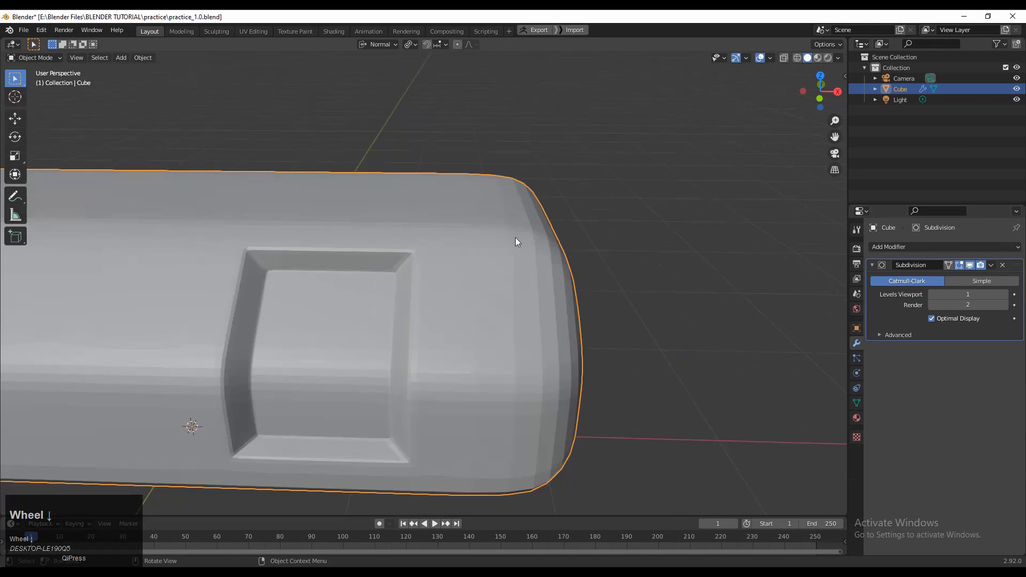
{"action": "middle_click_drag", "start_coordinate": [523, 303], "coordinate": [482, 329]}
{"action": "scroll", "coordinate": [540, 314], "scroll_direction": "up", "scroll_amount": 3}
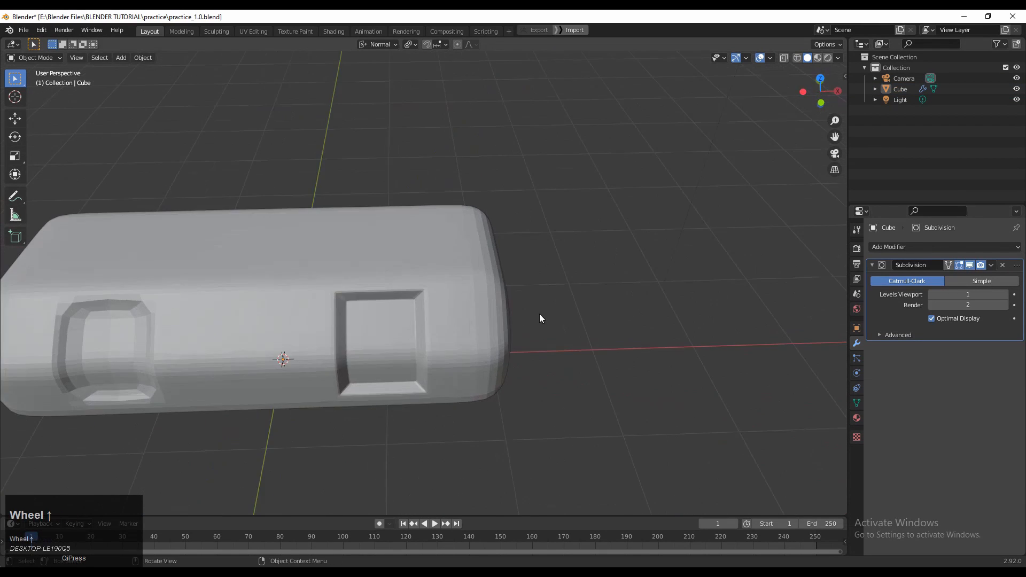
{"action": "middle_click_drag", "start_coordinate": [540, 314], "coordinate": [430, 294]}
{"action": "key", "text": "Tab"}
{"action": "key", "text": "a"}
{"action": "scroll", "coordinate": [426, 304], "scroll_direction": "up", "scroll_amount": 3}
{"action": "left_click", "coordinate": [426, 304]}
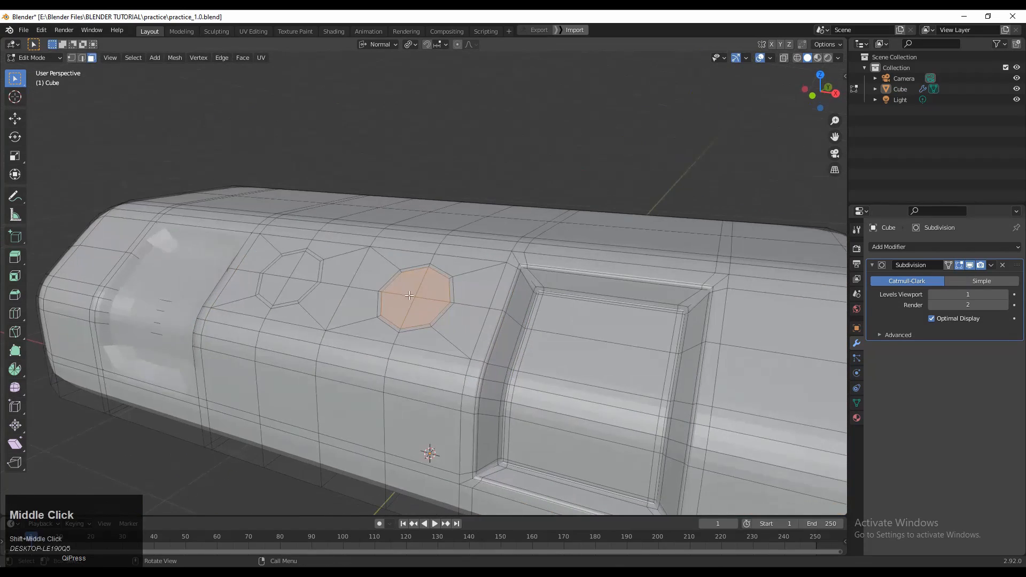
{"action": "key", "text": "e"}
{"action": "left_click", "coordinate": [491, 361]}
Inset the circular hole's floor by 0.02136 m and undo both the inset and the extrusion
{"action": "middle_click_drag", "start_coordinate": [435, 143], "coordinate": [395, 91]}
{"action": "scroll", "coordinate": [582, 277], "scroll_direction": "up", "scroll_amount": 3}
{"action": "key", "text": "i"}
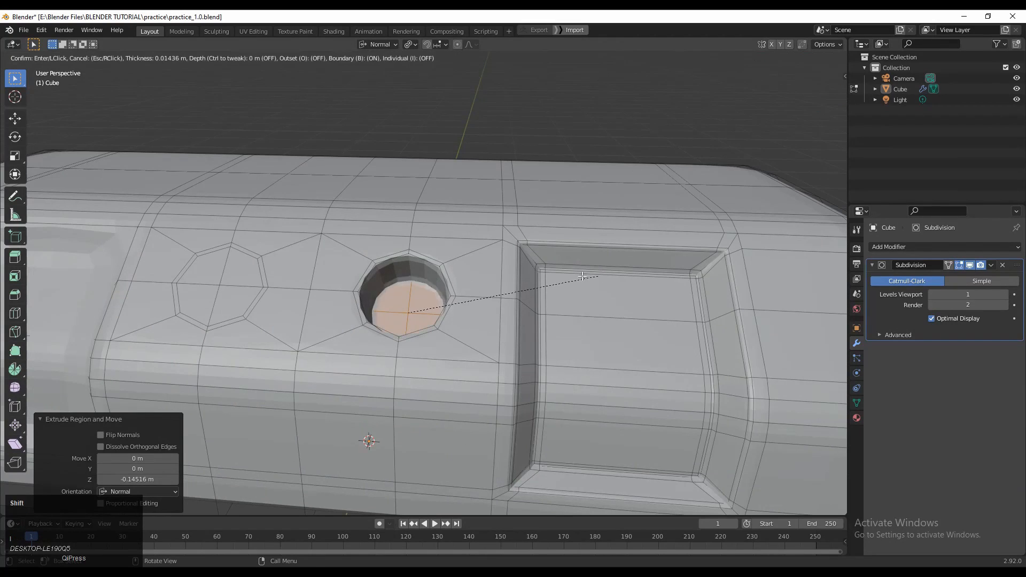
{"action": "left_click", "coordinate": [625, 276]}
{"action": "left_click", "coordinate": [970, 266]}
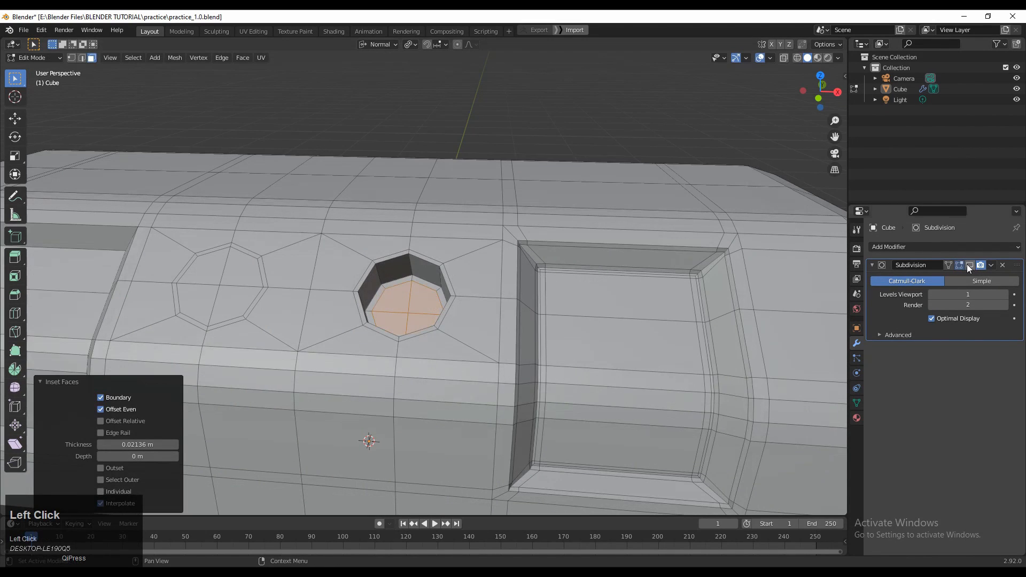
{"action": "scroll", "coordinate": [474, 291], "scroll_direction": "up", "scroll_amount": 3}
{"action": "key", "text": "ctrl+z"}
{"action": "key", "text": "ctrl+z"}
Try to extrude the circle's faces inward again and reposition them with the Move tool
{"action": "key", "text": "e"}
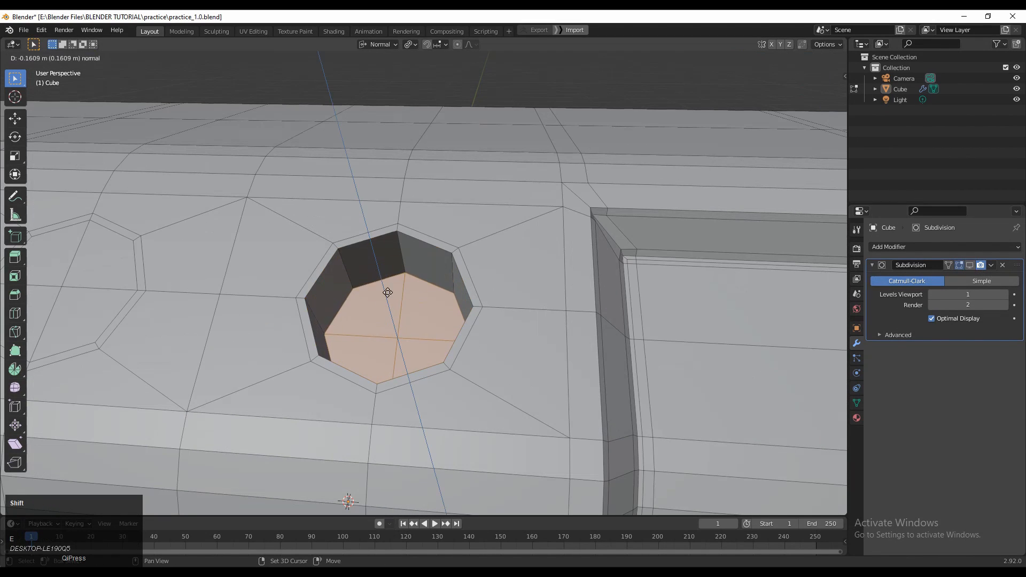
{"action": "left_click", "coordinate": [363, 211]}
{"action": "middle_click_drag", "start_coordinate": [364, 210], "coordinate": [342, 217]}
{"action": "left_click", "coordinate": [15, 119]}
{"action": "left_click_drag", "start_coordinate": [359, 265], "coordinate": [363, 273]}
{"action": "key", "text": "ctrl+z"}
{"action": "key", "text": "ctrl+z"}
Extrude the circle's faces shallowly inward, with the hole's floor inset by 0.005687 m and scaled down slightly
{"action": "mouse_move", "coordinate": [427, 252]}
{"action": "middle_mouse_down"}
{"action": "mouse_move", "coordinate": [350, 259]}
{"action": "mouse_move", "coordinate": [433, 261]}
{"action": "middle_mouse_up"}
{"action": "key", "text": "e"}
{"action": "left_click", "coordinate": [349, 258]}
{"action": "key", "text": "i"}
{"action": "left_click", "coordinate": [759, 279]}
{"action": "middle_click_drag", "start_coordinate": [535, 283], "coordinate": [564, 293]}
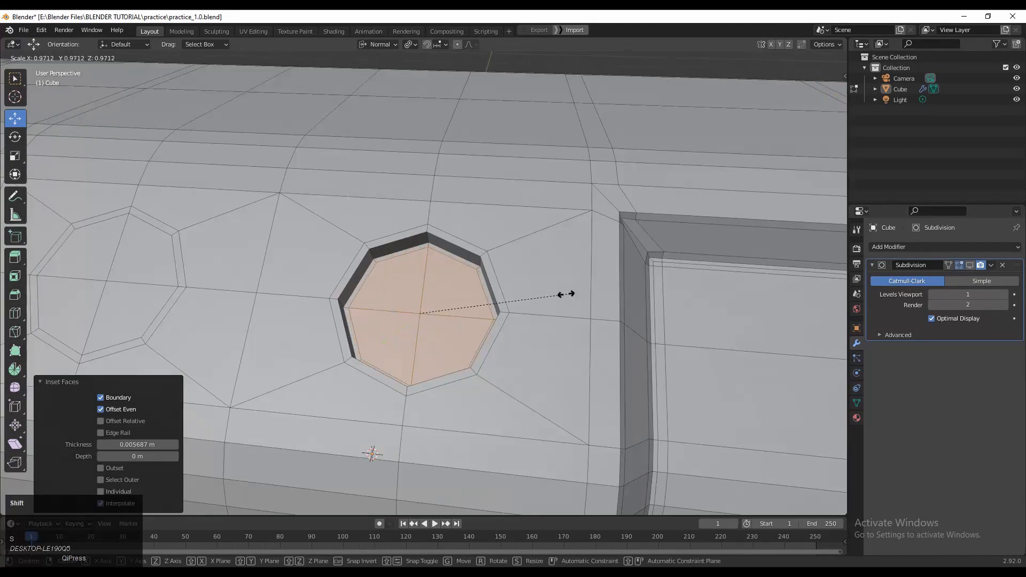
Bevel the edge loop at the circular hole's rim and thinly inset the resulting face loop
{"action": "key", "text": "2"}
{"action": "left_click", "coordinate": [452, 246], "text": "alt+shift"}
{"action": "mouse_move", "coordinate": [465, 283]}
{"action": "middle_mouse_down"}
{"action": "mouse_move", "coordinate": [438, 259]}
{"action": "mouse_move", "coordinate": [455, 271]}
{"action": "middle_mouse_up"}
{"action": "left_click", "coordinate": [15, 295]}
{"action": "left_click_drag", "start_coordinate": [391, 259], "coordinate": [387, 251]}
{"action": "left_click_drag", "start_coordinate": [394, 309], "coordinate": [393, 310], "text": "shift"}
{"action": "scroll", "coordinate": [395, 304], "scroll_direction": "up", "scroll_amount": 4}
{"action": "key", "text": "i"}
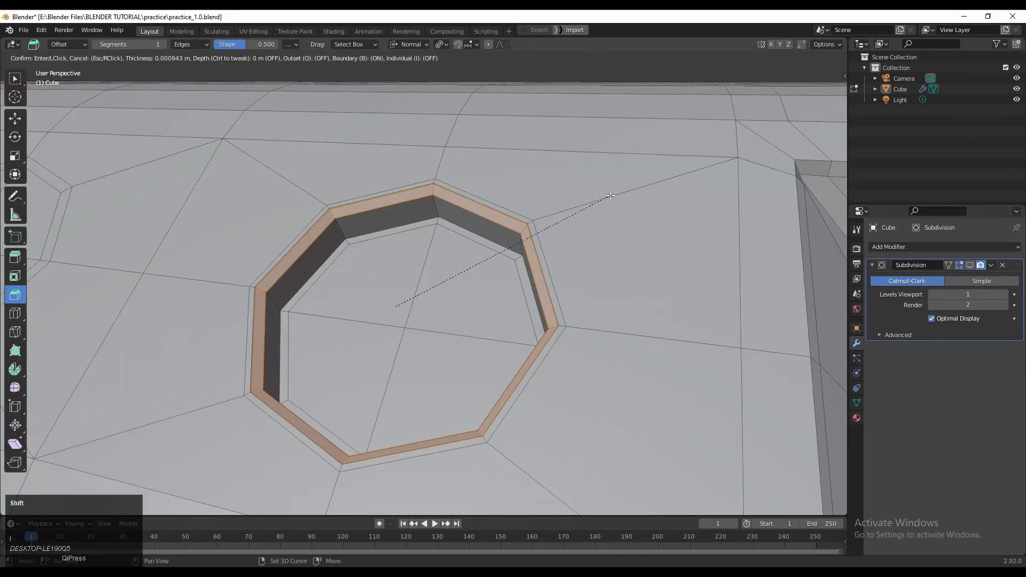
{"action": "left_click", "coordinate": [440, 260]}
Scale the circular hole's floor faces down and inset them
{"action": "left_click", "coordinate": [440, 289], "text": "shift"}
{"action": "middle_click_drag", "start_coordinate": [444, 268], "coordinate": [627, 323]}
{"action": "key", "text": "s"}
{"action": "left_click", "coordinate": [568, 373]}
{"action": "key", "text": "i"}
{"action": "left_click", "coordinate": [559, 369]}
Extrude the hole's inner faces into a raised tapered boss and inset its top and side faces
{"action": "key", "text": "e"}
{"action": "key", "text": "s"}
{"action": "left_click", "coordinate": [482, 316]}
{"action": "key", "text": "i"}
{"action": "left_click", "coordinate": [541, 320]}
{"action": "left_click", "coordinate": [494, 363], "text": "alt"}
{"action": "key", "text": "i"}
{"action": "left_click", "coordinate": [500, 306]}
Check the circular detail with subdivision smoothing and inset the face loop on the hole's outer wall
{"action": "key", "text": "Tab"}
{"action": "left_click", "coordinate": [970, 265]}
{"action": "key", "text": "Tab"}
{"action": "middle_click_drag", "start_coordinate": [444, 321], "coordinate": [509, 274]}
{"action": "left_click", "coordinate": [970, 265]}
{"action": "left_click", "coordinate": [522, 257], "text": "alt"}
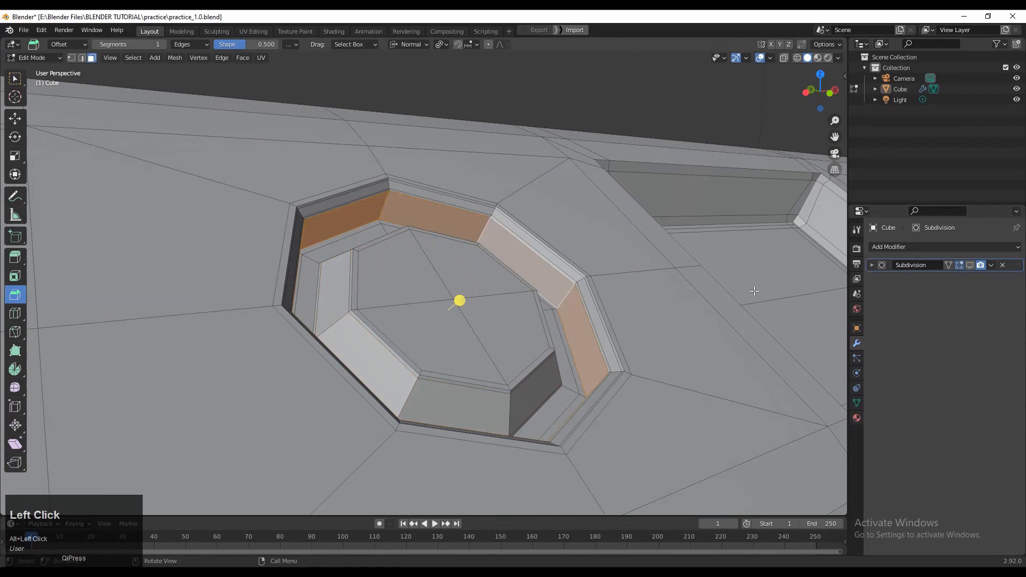
{"action": "key", "text": "i"}
{"action": "left_click", "coordinate": [758, 293]}
Inset the boss's top faces by 0.01589 m and extrude them inward to form a central cavity
{"action": "middle_click_drag", "start_coordinate": [758, 293], "coordinate": [652, 401]}
{"action": "left_click", "coordinate": [15, 79]}
{"action": "left_click", "coordinate": [471, 278]}
{"action": "key", "text": "i"}
{"action": "left_click", "coordinate": [671, 308]}
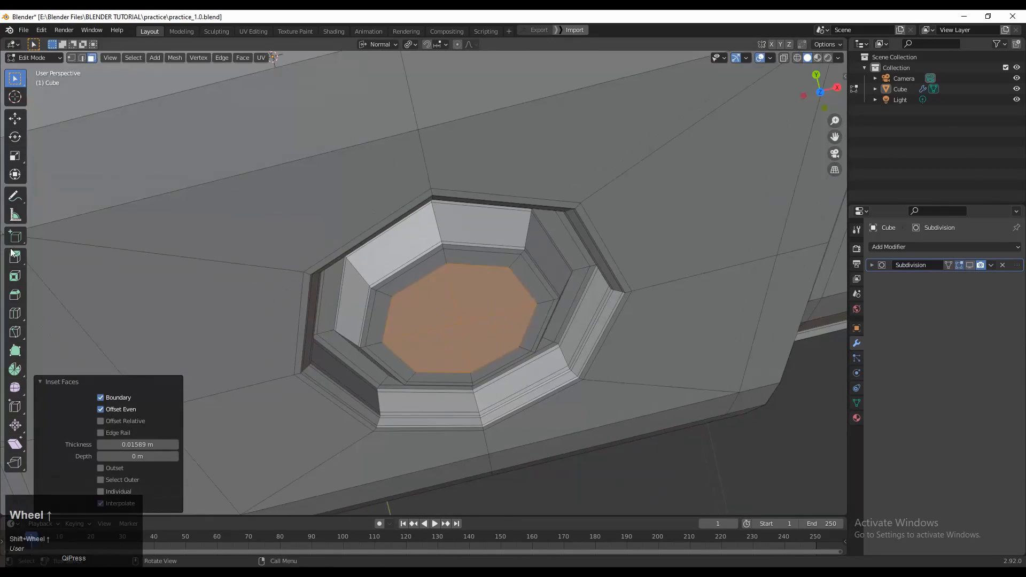
{"action": "left_click", "coordinate": [15, 257]}
{"action": "left_click_drag", "start_coordinate": [473, 387], "coordinate": [472, 375]}
Inset the central cavity's floor, the ring around it by 0.00421 m, and the adjoining wall loop as supporting edges
{"action": "middle_click_drag", "start_coordinate": [631, 395], "coordinate": [653, 306]}
{"action": "key", "text": "i"}
{"action": "left_click", "coordinate": [650, 305]}
{"action": "left_click", "coordinate": [545, 296], "text": "alt"}
{"action": "key", "text": "i"}
{"action": "left_click", "coordinate": [544, 296]}
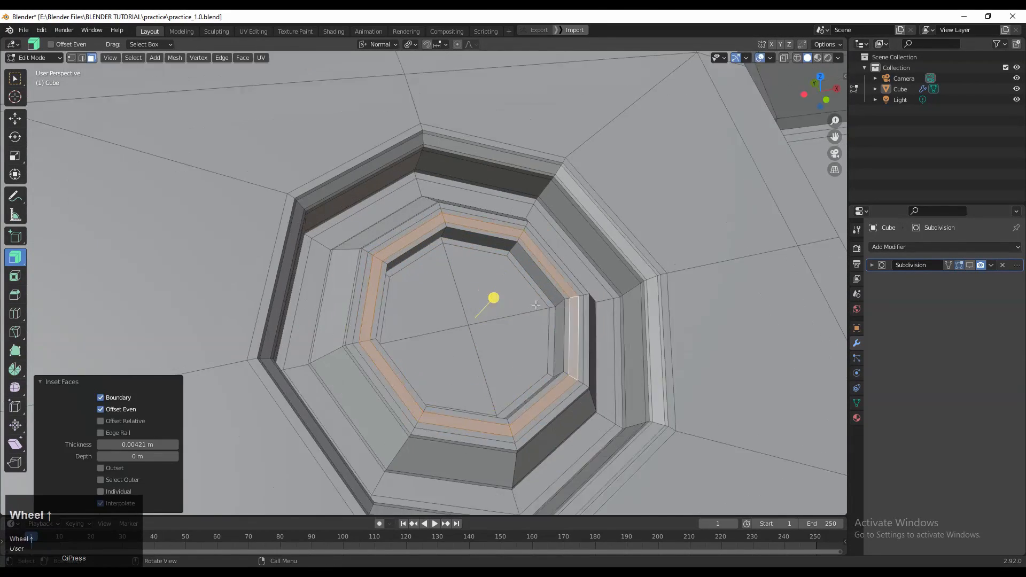
{"action": "left_click", "coordinate": [589, 321], "text": "alt"}
{"action": "key", "text": "i"}
{"action": "left_click", "coordinate": [589, 321]}
Show the body with subdivision smoothing and set the modifier's viewport level to 2
{"action": "key", "text": "Tab"}
{"action": "left_click", "coordinate": [970, 265]}
{"action": "scroll", "coordinate": [338, 240], "scroll_direction": "down", "scroll_amount": 10}
{"action": "left_click", "coordinate": [872, 266]}
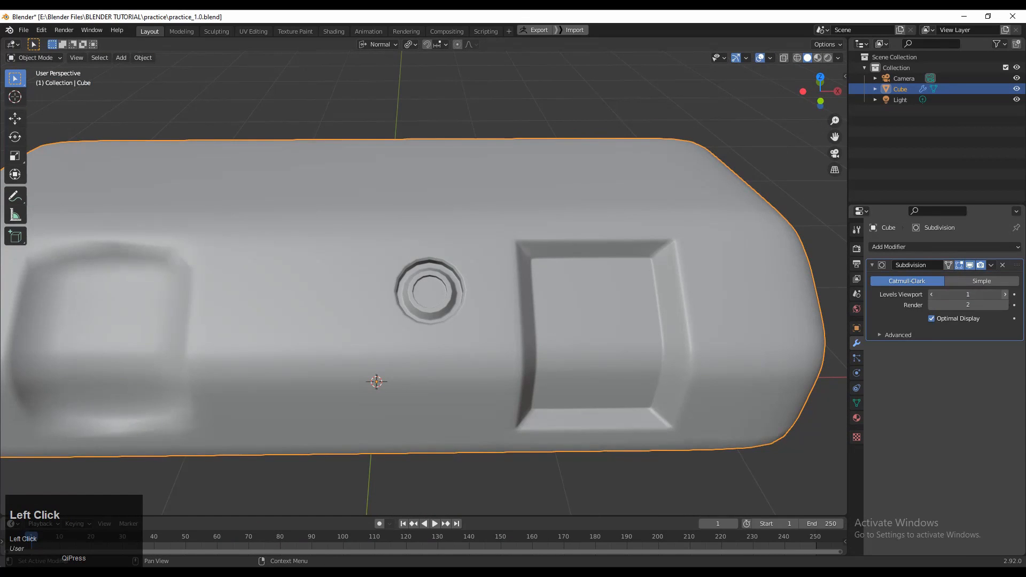
{"action": "left_click", "coordinate": [568, 118]}
Select the narrow face loop around the body's end panel and extrude it 0.0169 m inward along its normals to form a groove
{"action": "middle_click_drag", "start_coordinate": [568, 118], "coordinate": [460, 290]}
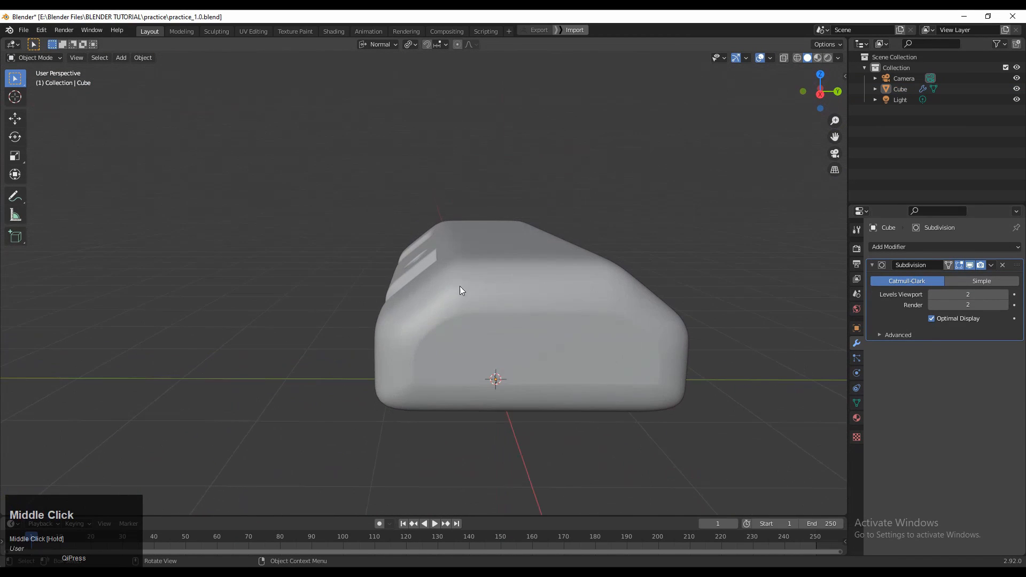
{"action": "left_click", "coordinate": [511, 349]}
{"action": "key", "text": "Tab"}
{"action": "scroll", "coordinate": [424, 266], "scroll_direction": "up", "scroll_amount": 6}
{"action": "key", "text": "3"}
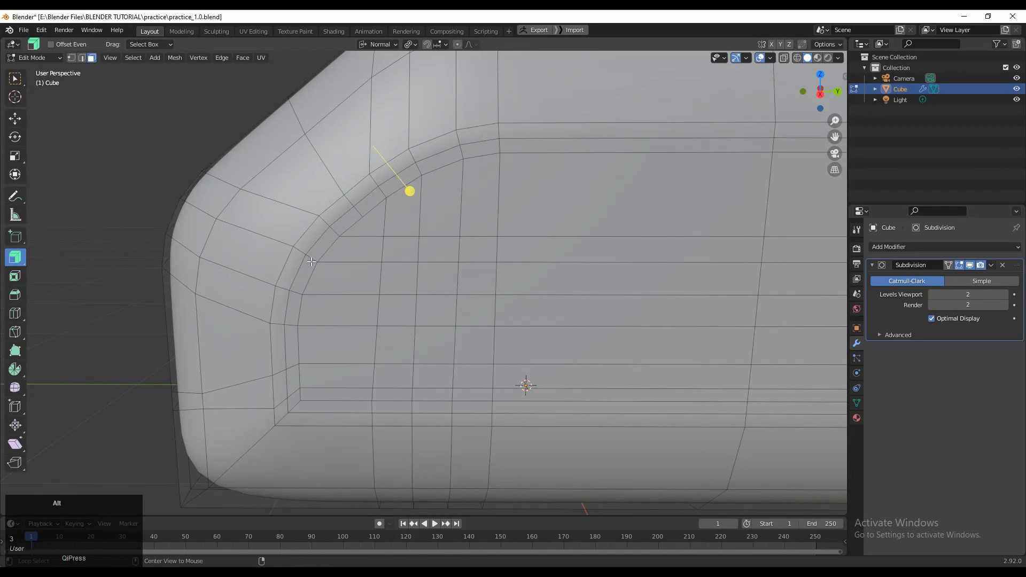
{"action": "left_click", "coordinate": [312, 262], "text": "alt"}
{"action": "scroll", "coordinate": [486, 349], "scroll_direction": "down", "scroll_amount": 5}
{"action": "middle_click_drag", "start_coordinate": [486, 348], "coordinate": [530, 339]}
{"action": "scroll", "coordinate": [493, 328], "scroll_direction": "up", "scroll_amount": 5}
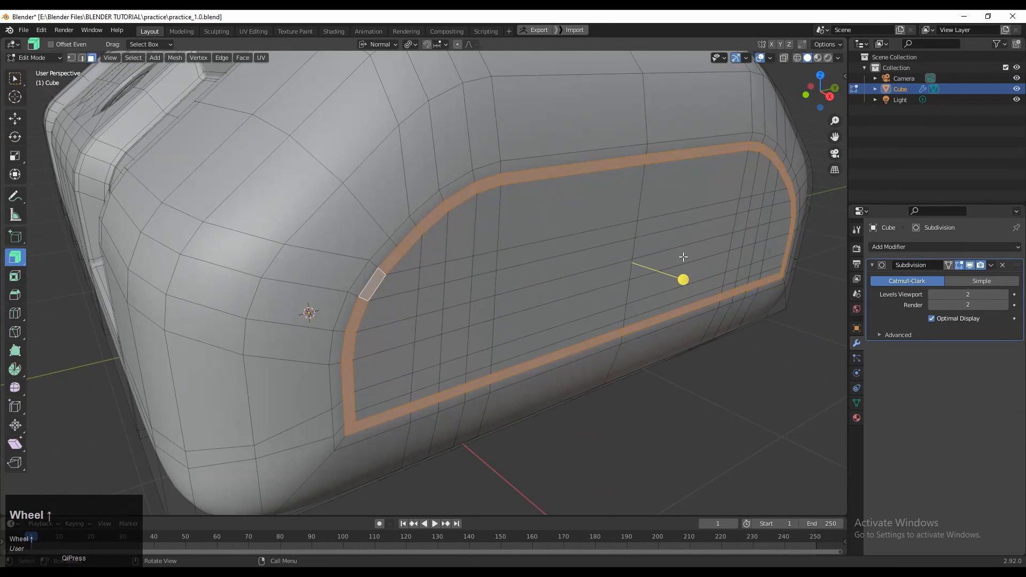
{"action": "mouse_move", "coordinate": [683, 279]}
{"action": "left_mouse_down"}
{"action": "mouse_move", "coordinate": [692, 280]}
{"action": "mouse_move", "coordinate": [678, 278]}
{"action": "left_mouse_up"}
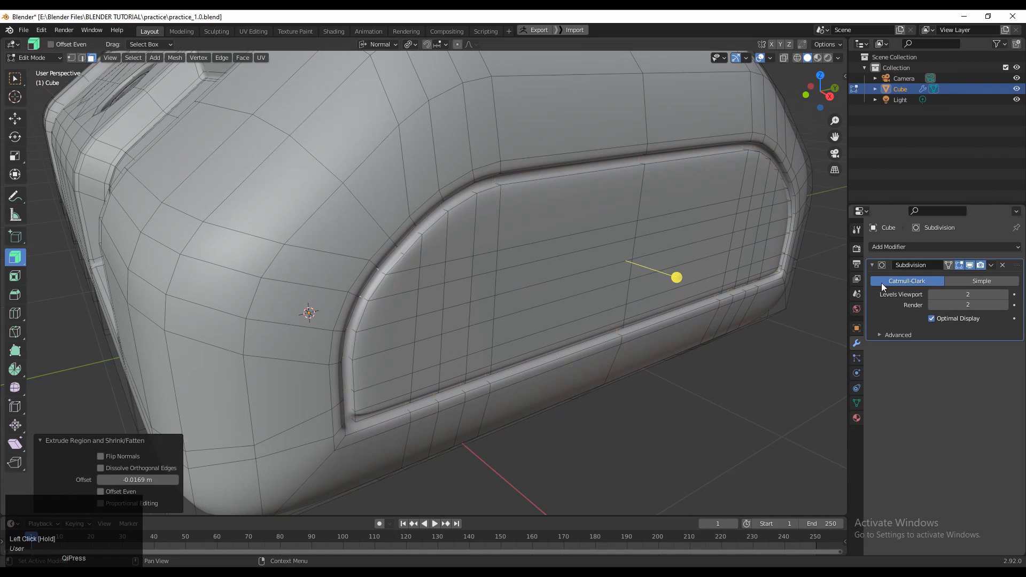
Move the groove's faces slightly and check the end panel with and without subdivision smoothing
{"action": "left_click", "coordinate": [971, 264]}
{"action": "left_click", "coordinate": [15, 118]}
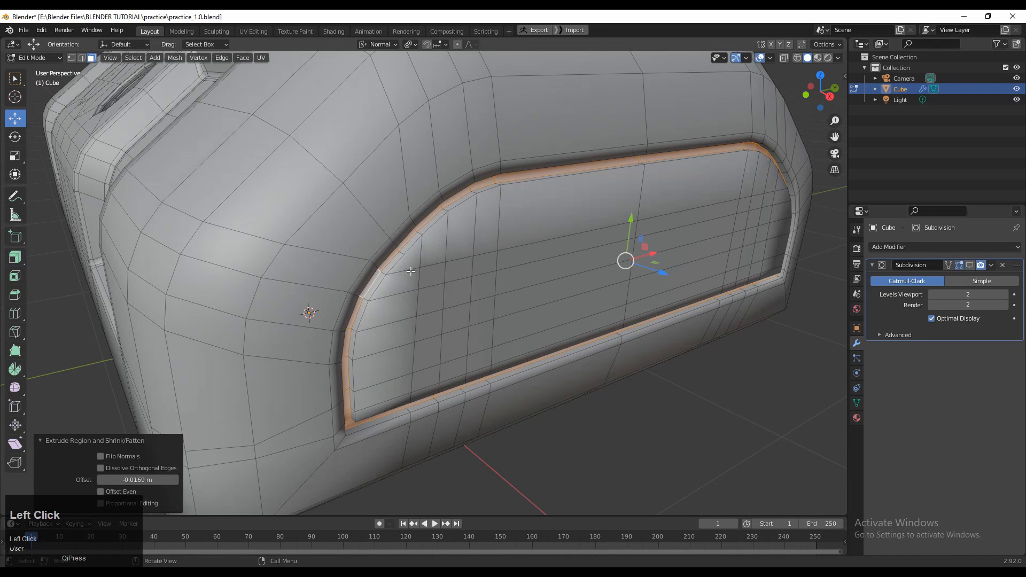
{"action": "left_click_drag", "start_coordinate": [671, 270], "coordinate": [665, 276], "text": "shift"}
{"action": "key", "text": "Tab"}
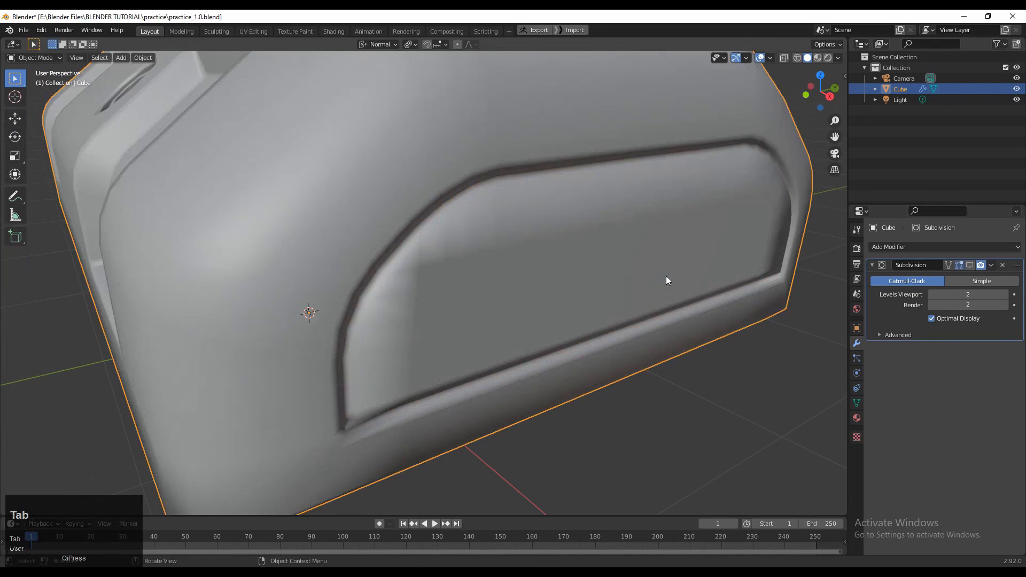
{"action": "scroll", "coordinate": [666, 276], "scroll_direction": "down", "scroll_amount": 3}
{"action": "left_click", "coordinate": [968, 266]}
{"action": "left_click", "coordinate": [676, 356]}
{"action": "middle_click_drag", "start_coordinate": [676, 356], "coordinate": [429, 380]}
{"action": "scroll", "coordinate": [429, 381], "scroll_direction": "up", "scroll_amount": 3}
Select the square face blocks near both sides of the end panel and inset them
{"action": "key", "text": "Tab"}
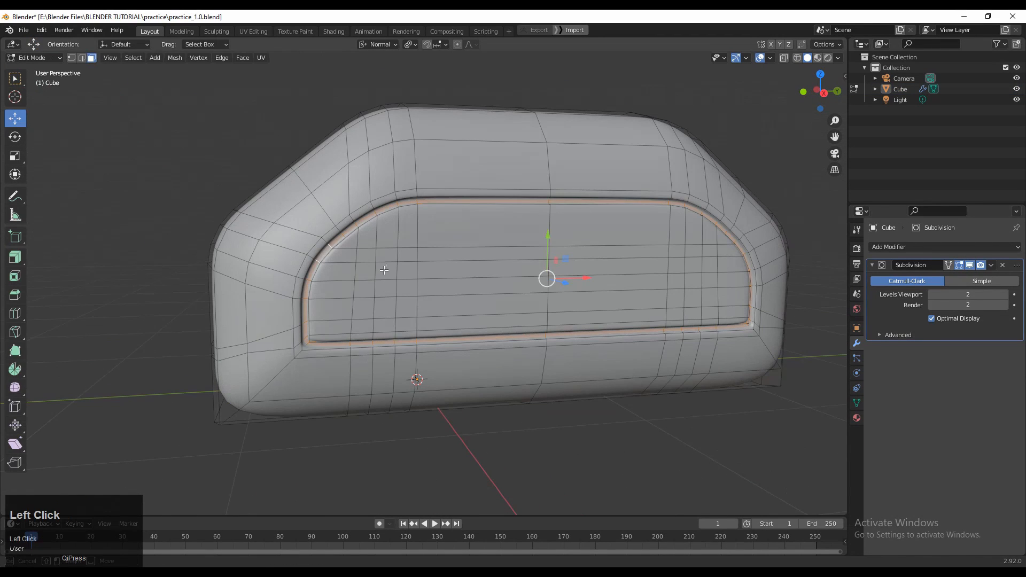
{"action": "left_click_drag", "start_coordinate": [362, 304], "coordinate": [377, 298]}
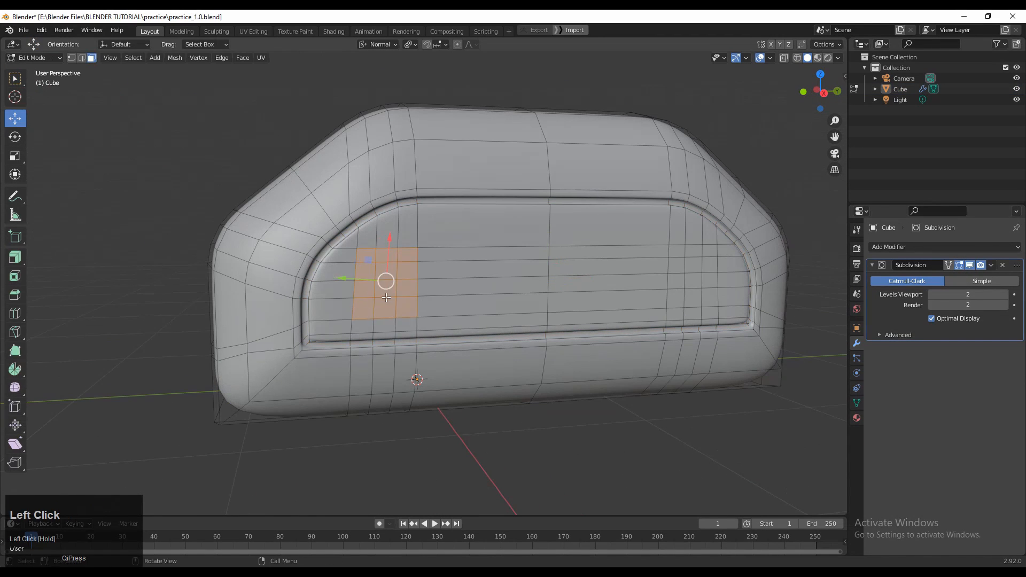
{"action": "scroll", "coordinate": [384, 289], "scroll_direction": "up", "scroll_amount": 3}
{"action": "scroll", "coordinate": [460, 321], "scroll_direction": "down", "scroll_amount": 5}
{"action": "scroll", "coordinate": [559, 310], "scroll_direction": "up", "scroll_amount": 2}
{"action": "middle_click_drag", "start_coordinate": [558, 310], "coordinate": [559, 290], "text": "shift"}
{"action": "left_click_drag", "start_coordinate": [580, 272], "coordinate": [542, 320], "text": "shift"}
{"action": "scroll", "coordinate": [431, 323], "scroll_direction": "up", "scroll_amount": 3}
{"action": "key", "text": "i"}
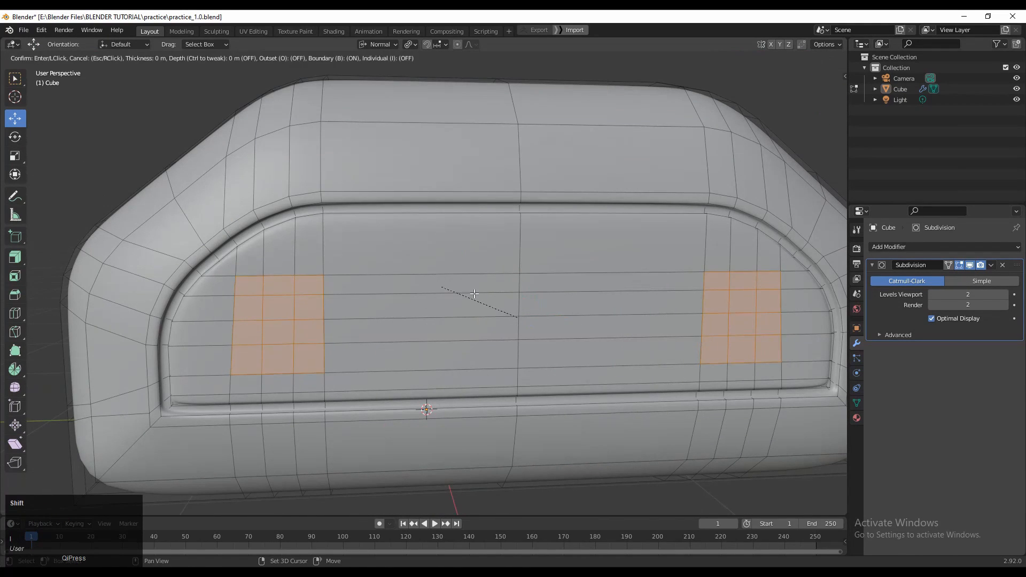
{"action": "left_click", "coordinate": [460, 289]}
Turn both inset face blocks into circles with LoopTools, scale them down, and inset the circular faces
{"action": "right_click", "coordinate": [417, 218]}
{"action": "left_click", "coordinate": [483, 230]}
{"action": "key", "text": "s"}
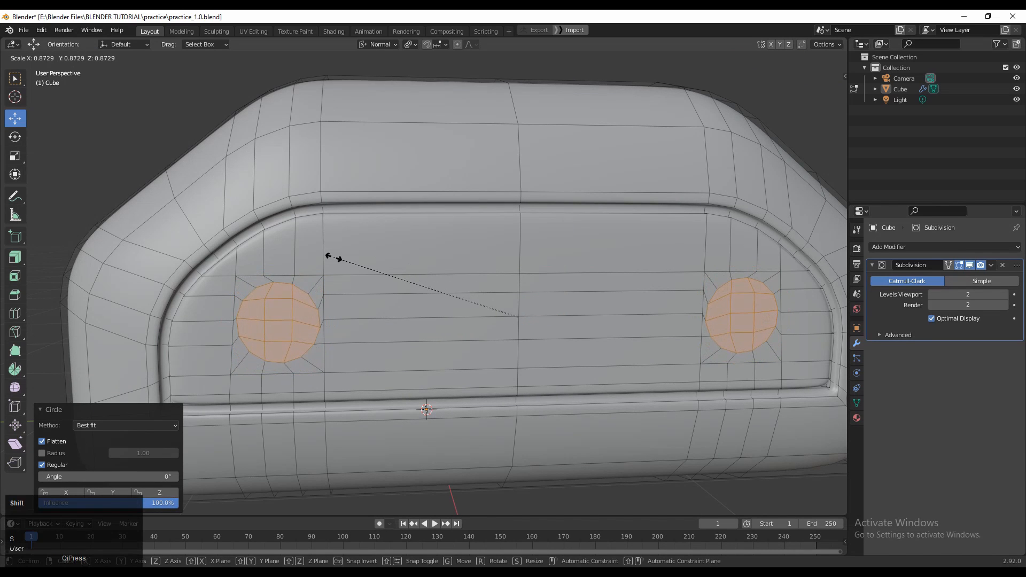
{"action": "left_click", "coordinate": [369, 273]}
{"action": "middle_click_drag", "start_coordinate": [360, 270], "coordinate": [494, 315], "text": "shift"}
{"action": "key", "text": "i"}
{"action": "left_click", "coordinate": [519, 271]}
Offset the inner circular faces slightly from the end panel and check the result with subdivision smoothing
{"action": "scroll", "coordinate": [499, 286], "scroll_direction": "down", "scroll_amount": 3}
{"action": "scroll", "coordinate": [495, 315], "scroll_direction": "up", "scroll_amount": 3}
{"action": "left_click_drag", "start_coordinate": [608, 324], "coordinate": [612, 320]}
{"action": "key", "text": "Tab"}
{"action": "scroll", "coordinate": [470, 326], "scroll_direction": "down", "scroll_amount": 4}
{"action": "scroll", "coordinate": [479, 338], "scroll_direction": "up", "scroll_amount": 2}
{"action": "mouse_move", "coordinate": [470, 325]}
{"action": "middle_mouse_down"}
{"action": "mouse_move", "coordinate": [479, 337]}
{"action": "mouse_move", "coordinate": [460, 324]}
{"action": "mouse_move", "coordinate": [465, 334]}
{"action": "middle_mouse_up"}
{"action": "key", "text": "Tab"}
{"action": "scroll", "coordinate": [486, 323], "scroll_direction": "up", "scroll_amount": 4}
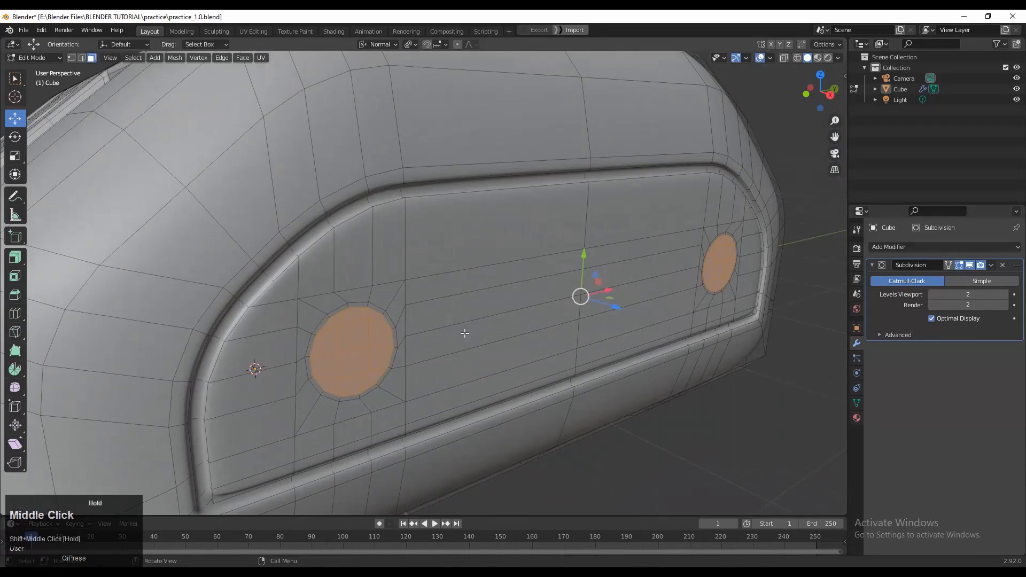
Scale the circular faces, extrude them 0.018812 m outward as buttons, and scale their front faces down
{"action": "key", "text": "s"}
{"action": "left_click", "coordinate": [484, 334]}
{"action": "key", "text": "e"}
{"action": "left_click", "coordinate": [557, 321]}
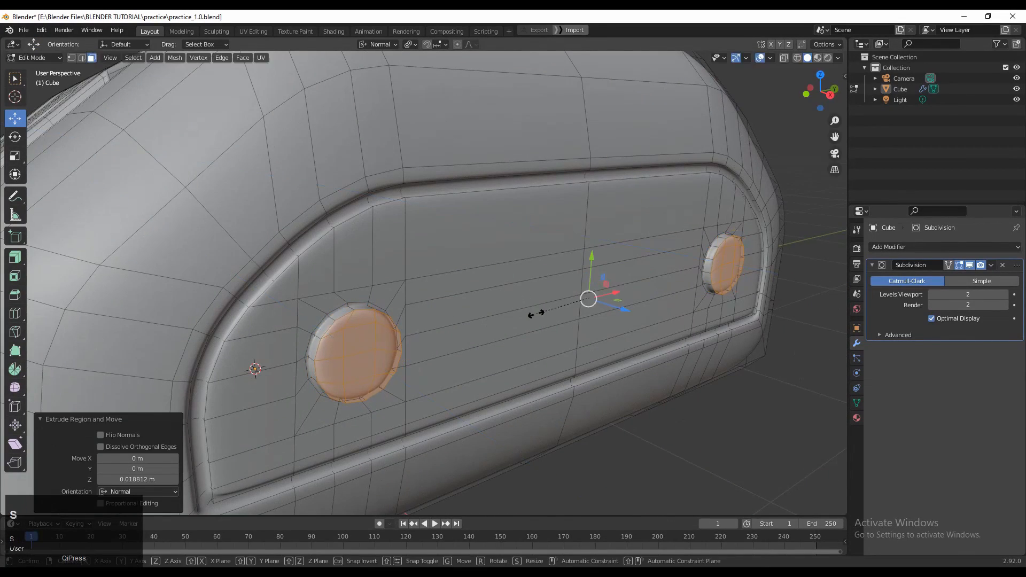
{"action": "key", "text": "s"}
{"action": "left_click", "coordinate": [552, 310]}
{"action": "scroll", "coordinate": [615, 321], "scroll_direction": "down", "scroll_amount": 6}
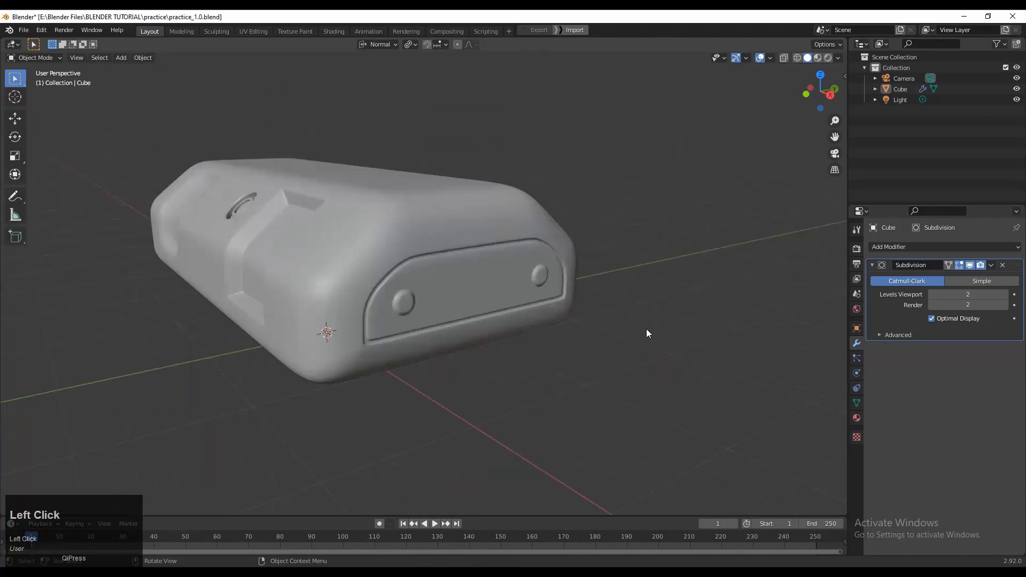
{"action": "middle_click_drag", "start_coordinate": [646, 328], "coordinate": [339, 284]}
{"action": "scroll", "coordinate": [455, 308], "scroll_direction": "down", "scroll_amount": 1}
Save the Blender file
{"action": "key", "text": "a"}
{"action": "key", "text": "alt+a"}
{"action": "scroll", "coordinate": [476, 300], "scroll_direction": "up", "scroll_amount": 4}
{"action": "key", "text": "ctrl+s"}
{"action": "scroll", "coordinate": [475, 301], "scroll_direction": "down", "scroll_amount": 4}
Set the transform orientation to Global and symmetrize the whole mesh from -Y to +Y and from +X to -X
{"action": "key", "text": "a"}
{"action": "left_click", "coordinate": [175, 57]}
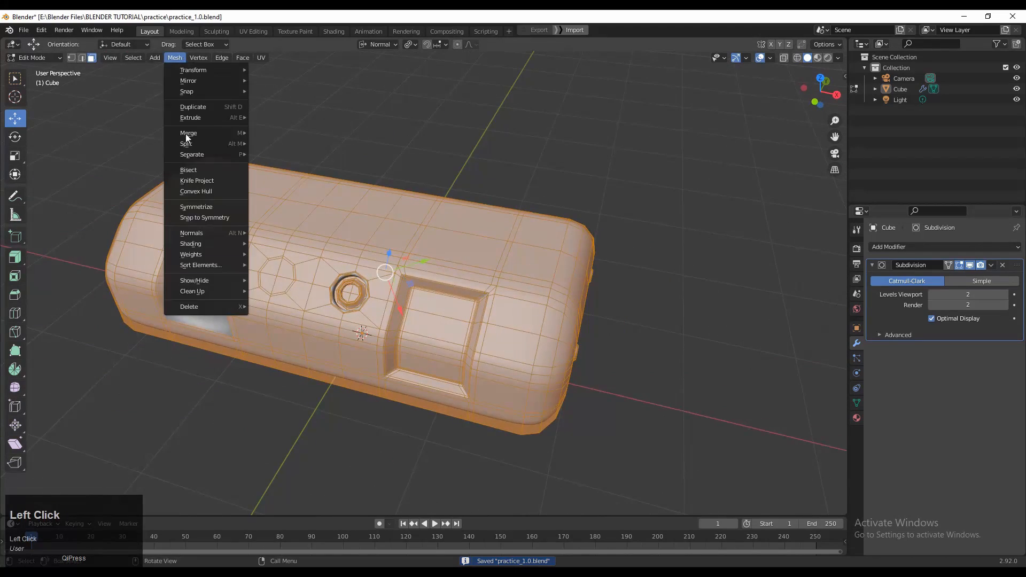
{"action": "left_click", "coordinate": [177, 207]}
{"action": "middle_click_drag", "start_coordinate": [177, 207], "coordinate": [372, 212]}
{"action": "key", "text": "a"}
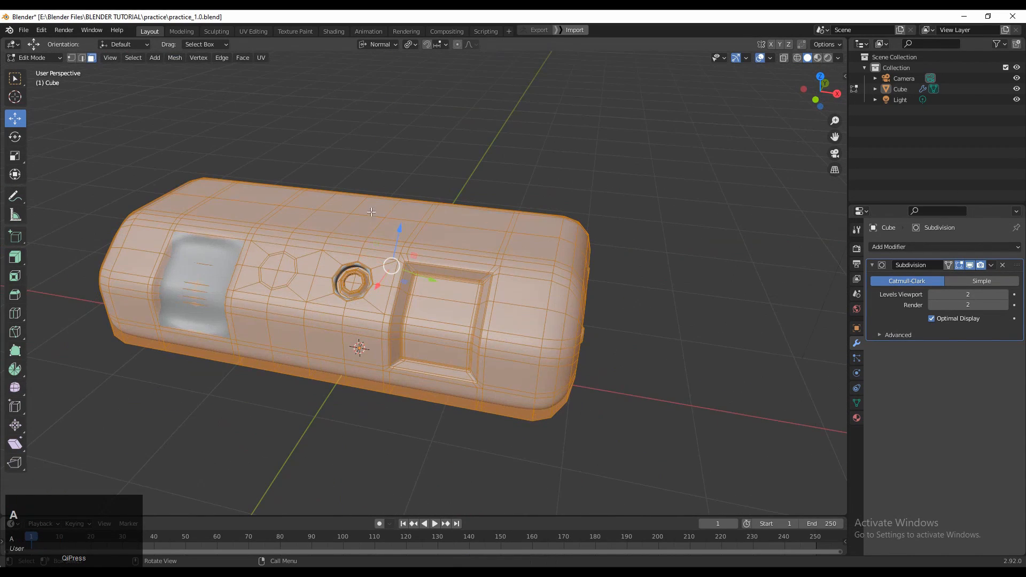
{"action": "left_click", "coordinate": [378, 44]}
{"action": "left_click", "coordinate": [376, 79]}
{"action": "middle_click_drag", "start_coordinate": [377, 80], "coordinate": [126, 14]}
{"action": "left_click", "coordinate": [174, 57]}
{"action": "left_click", "coordinate": [207, 182]}
{"action": "left_click", "coordinate": [160, 491]}
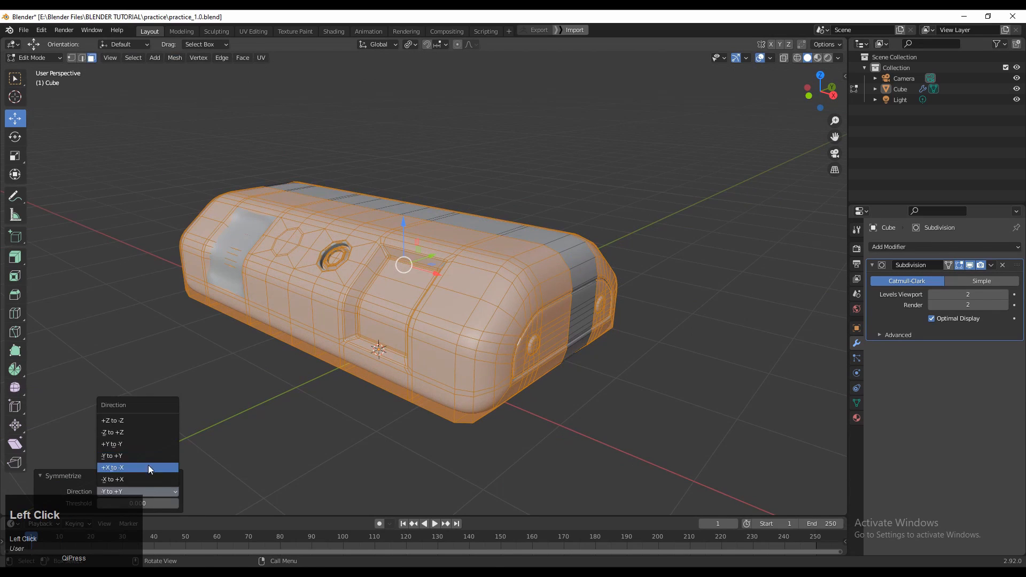
{"action": "left_click", "coordinate": [148, 465]}
Examine the symmetrized body from several sides, including the underside, in Object Mode and Edit Mode
{"action": "middle_click_drag", "start_coordinate": [148, 465], "coordinate": [184, 289]}
{"action": "key", "text": "Tab"}
{"action": "left_click", "coordinate": [614, 184]}
{"action": "scroll", "coordinate": [614, 184], "scroll_direction": "down", "scroll_amount": 4}
{"action": "middle_click_drag", "start_coordinate": [396, 224], "coordinate": [555, 236]}
{"action": "scroll", "coordinate": [538, 283], "scroll_direction": "up", "scroll_amount": 4}
{"action": "key", "text": "Tab"}
{"action": "scroll", "coordinate": [554, 237], "scroll_direction": "down", "scroll_amount": 3}
{"action": "left_click", "coordinate": [759, 324]}
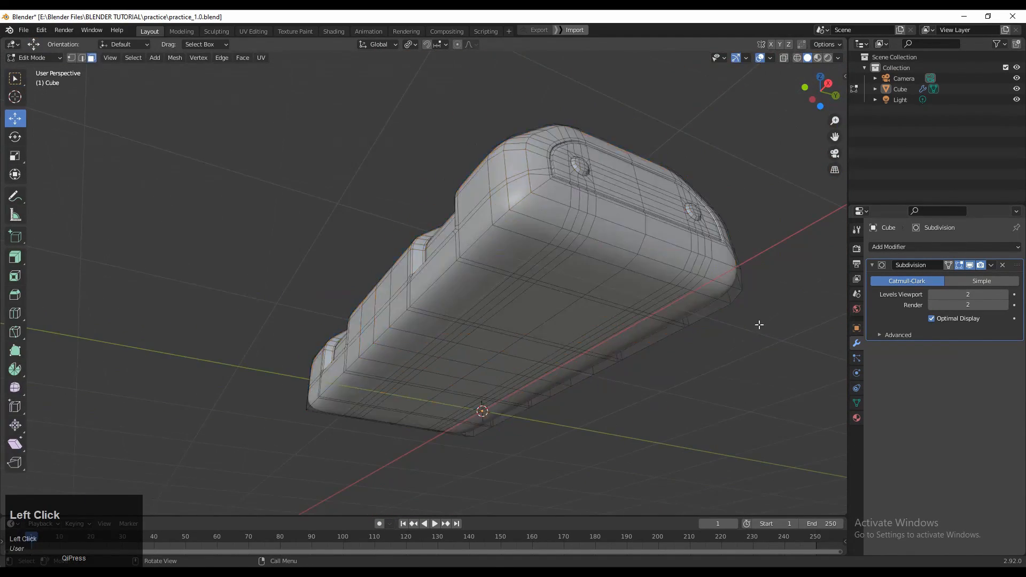
{"action": "key", "text": "Tab"}
{"action": "middle_click_drag", "start_coordinate": [759, 323], "coordinate": [513, 372]}
{"action": "scroll", "coordinate": [555, 339], "scroll_direction": "up", "scroll_amount": 2}
{"action": "key", "text": "Tab"}
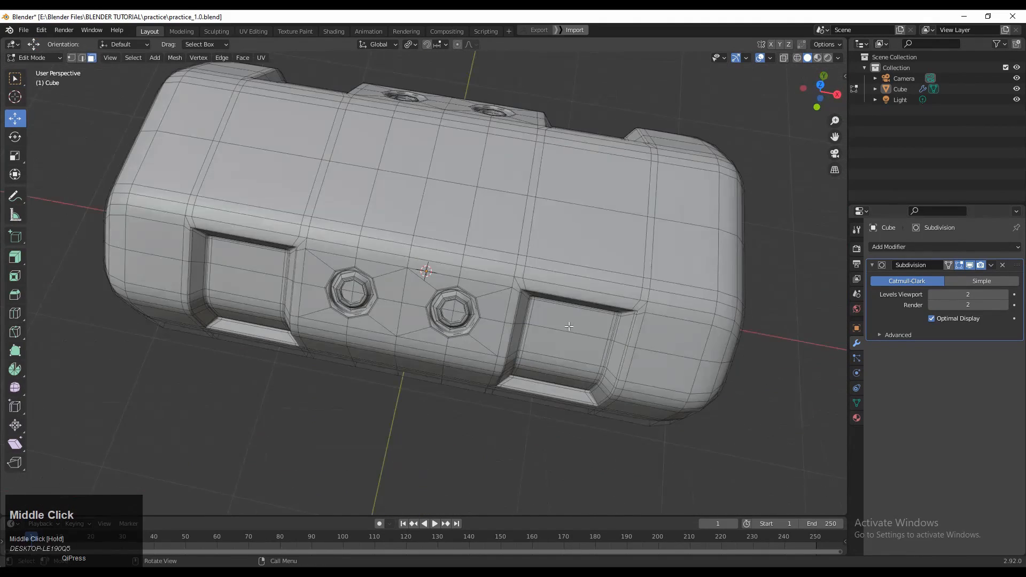
{"action": "middle_click_drag", "start_coordinate": [570, 326], "coordinate": [606, 330]}
View the body from the top in Edit Mode and turn off the Subdivision modifier's edit mode display
{"action": "left_click", "coordinate": [821, 92]}
{"action": "left_click", "coordinate": [821, 92]}
{"action": "middle_click_drag", "start_coordinate": [791, 128], "coordinate": [925, 128], "text": "shift"}
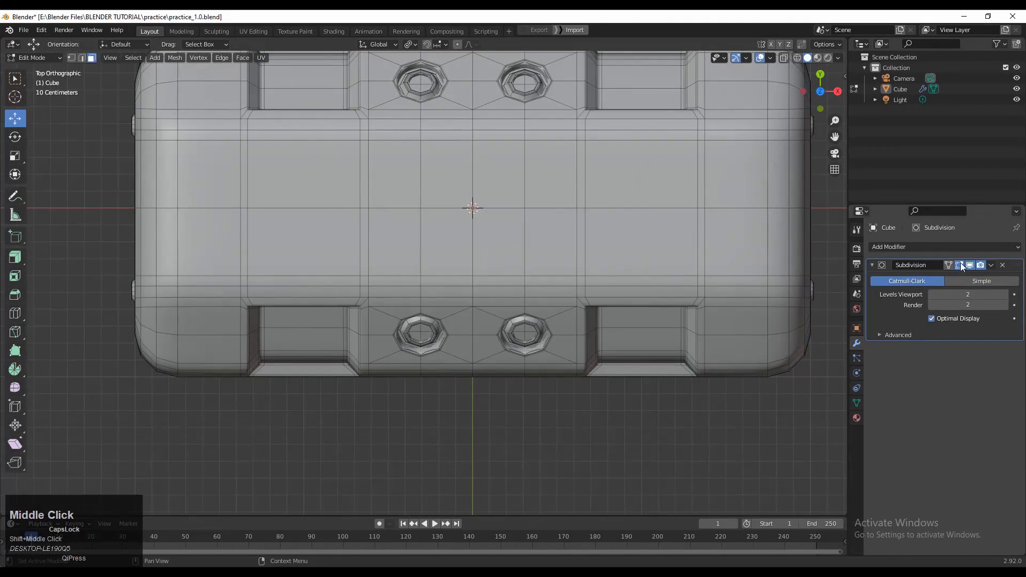
{"action": "left_click", "coordinate": [968, 263]}
{"action": "key", "text": "Tab"}
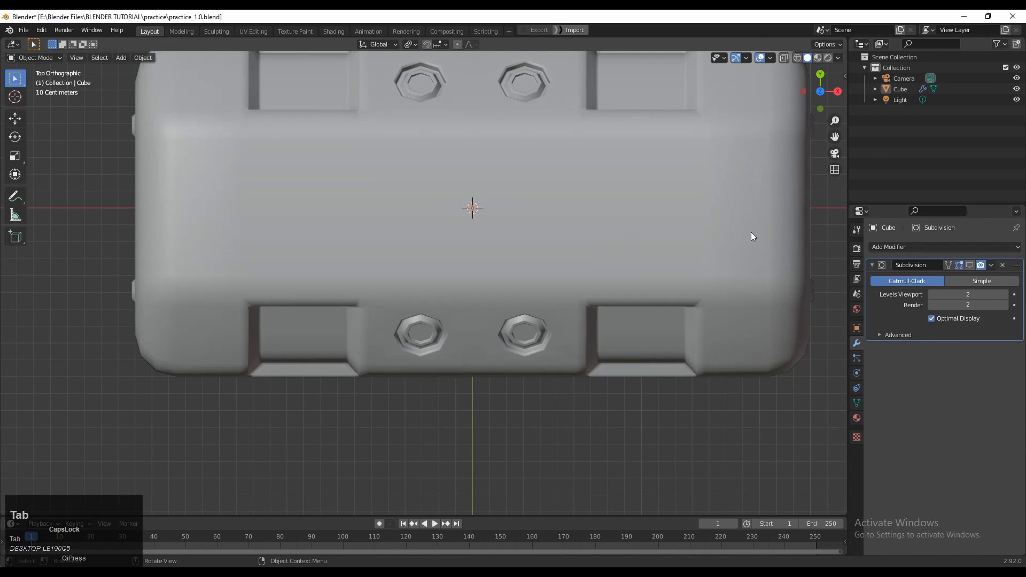
{"action": "left_click", "coordinate": [970, 265]}
{"action": "key", "text": "Tab"}
{"action": "left_click", "coordinate": [959, 265]}
{"action": "middle_click_drag", "start_coordinate": [556, 204], "coordinate": [527, 262], "text": "shift"}
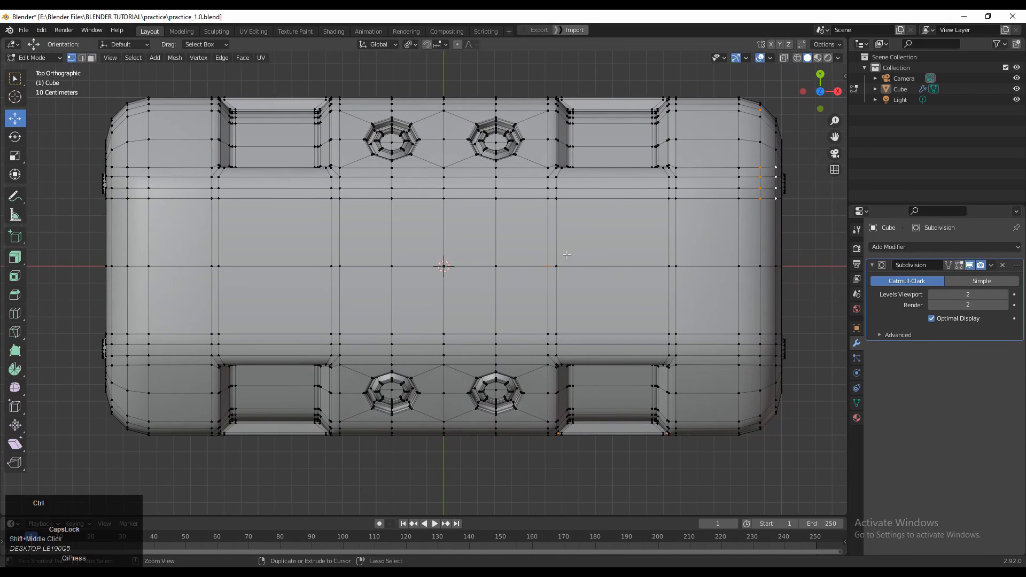
Add two lengthwise loop cuts across the body's top surface, one on each side of the centre line
{"action": "key", "text": "ctrl+r"}
{"action": "double_click", "coordinate": [556, 238]}
{"action": "key", "text": "ctrl+r"}
{"action": "double_click", "coordinate": [577, 302]}
{"action": "scroll", "coordinate": [562, 321], "scroll_direction": "down", "scroll_amount": 1}
{"action": "middle_click_drag", "start_coordinate": [636, 316], "coordinate": [389, 270], "text": "shift"}
{"action": "key", "text": "Tab"}
{"action": "scroll", "coordinate": [458, 231], "scroll_direction": "down", "scroll_amount": 1}
{"action": "key", "text": "Tab"}
{"action": "key", "text": "KP_7"}
{"action": "scroll", "coordinate": [472, 211], "scroll_direction": "up", "scroll_amount": 4}
{"action": "scroll", "coordinate": [389, 269], "scroll_direction": "up", "scroll_amount": 1}
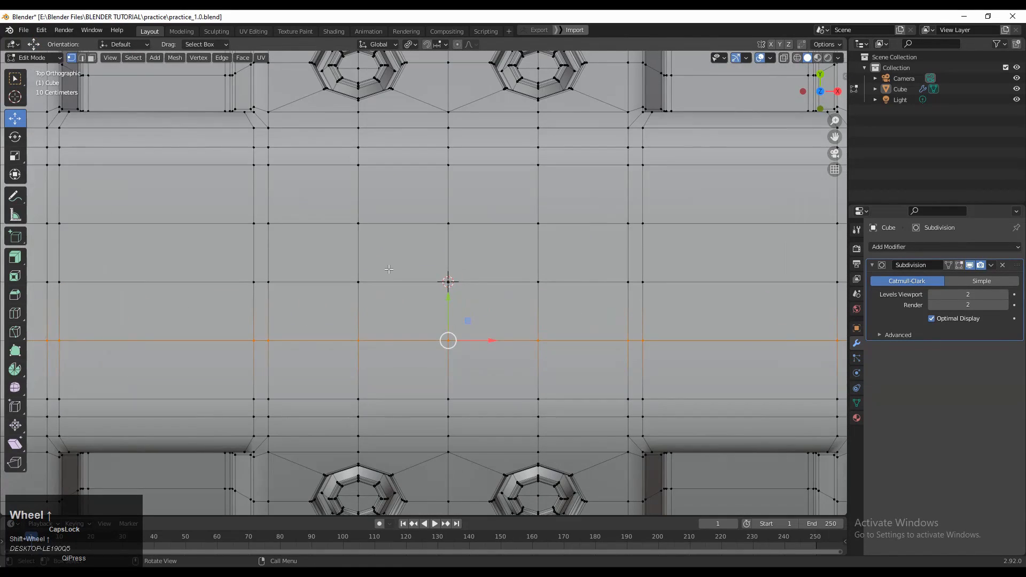
Activate the Knife tool over the middle of the body's top surface
{"action": "key", "text": "3"}
{"action": "middle_click_drag", "start_coordinate": [560, 261], "coordinate": [501, 270], "text": "shift"}
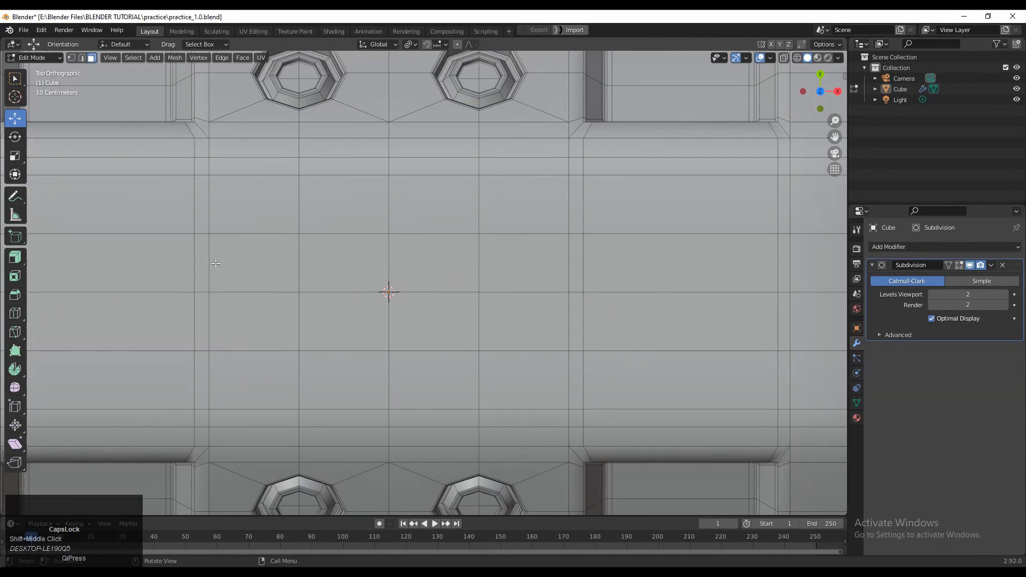
{"action": "left_click", "coordinate": [20, 329]}
{"action": "middle_click_drag", "start_coordinate": [451, 316], "coordinate": [433, 312], "text": "shift"}
{"action": "left_click", "coordinate": [375, 229]}
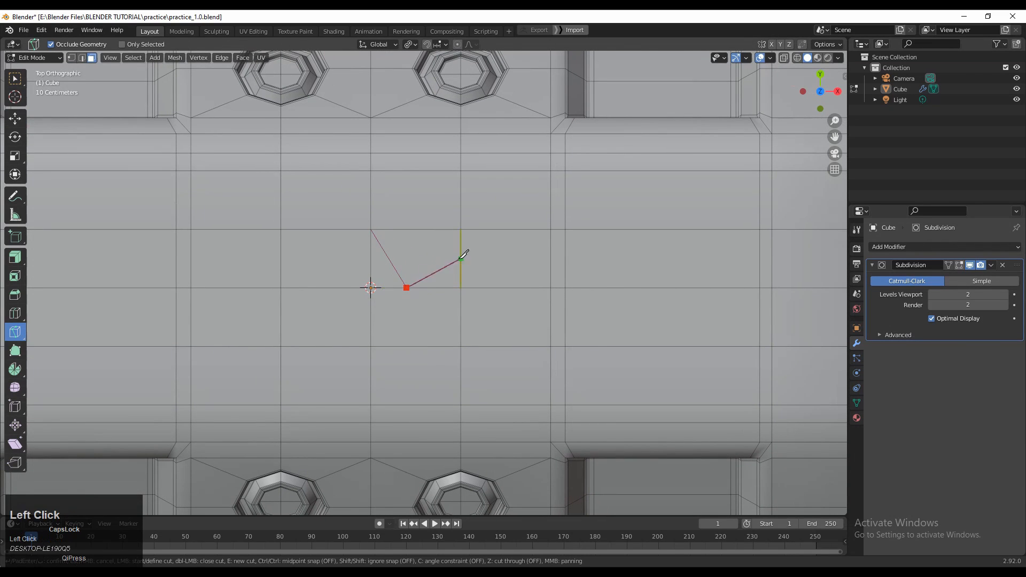
{"action": "left_click", "coordinate": [461, 288]}
{"action": "key", "text": "Escape"}
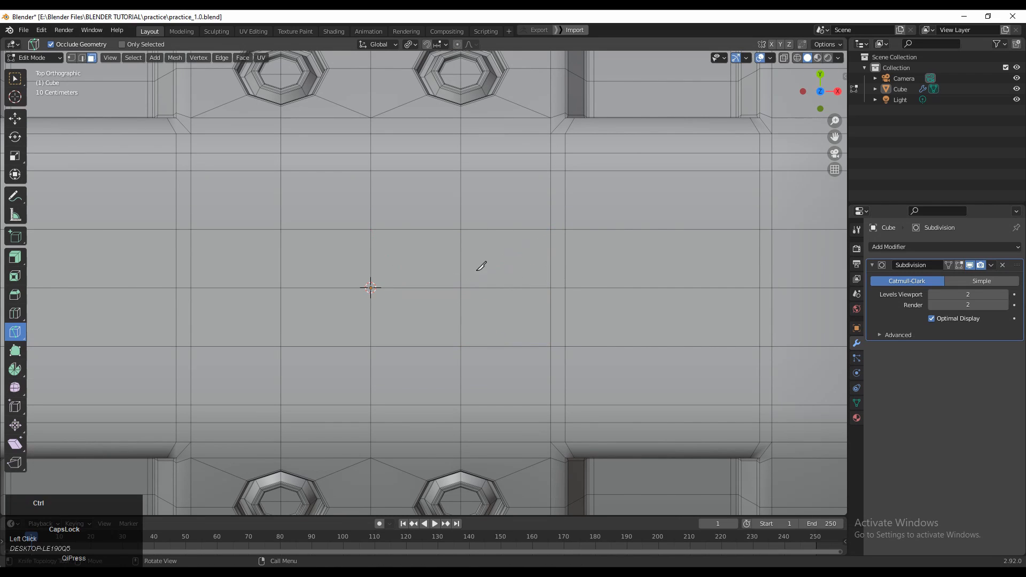
Knife two slanted edges from the upper lengthwise loop inward to the centre line and dissolve the extra diagonal beside the right one
{"action": "left_click", "coordinate": [370, 229]}
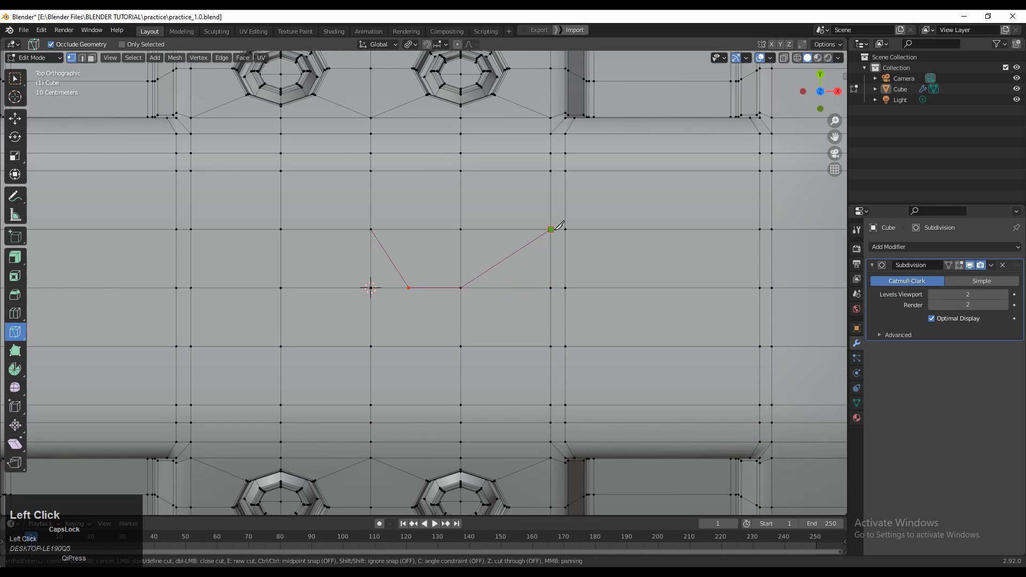
{"action": "key", "text": "Return"}
{"action": "scroll", "coordinate": [532, 283], "scroll_direction": "up", "scroll_amount": 2}
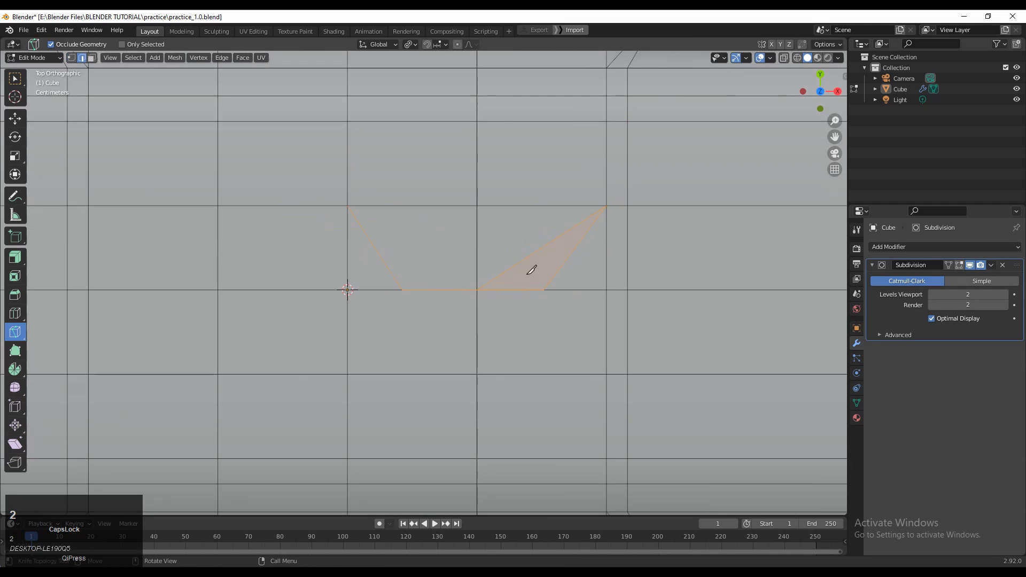
{"action": "left_click", "coordinate": [528, 253]}
{"action": "scroll", "coordinate": [528, 271], "scroll_direction": "down", "scroll_amount": 1}
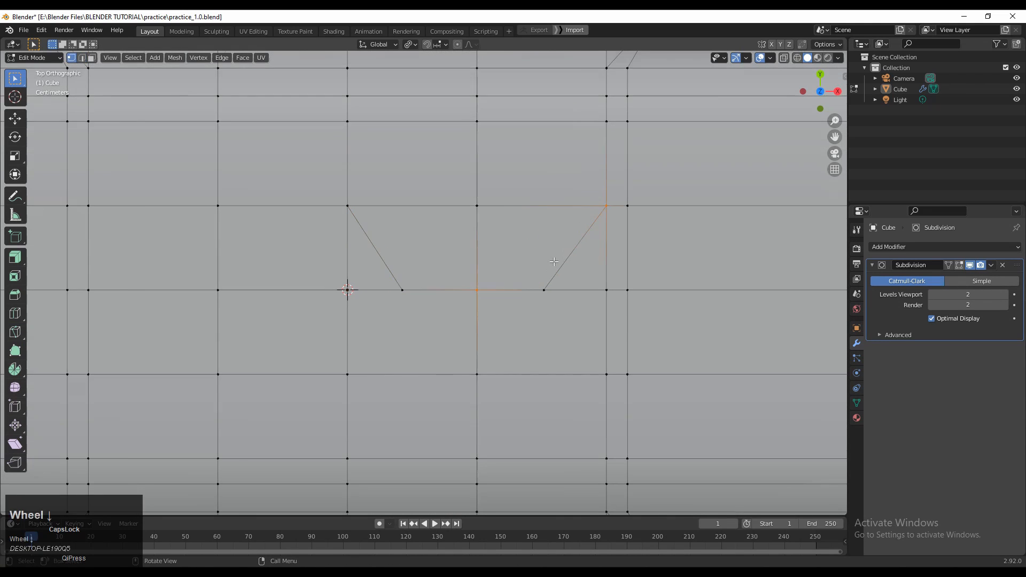
Slide the right slanted edge's lower vertex along the centre line to mirror the left slanted edge
{"action": "mouse_move", "coordinate": [528, 271]}
{"action": "middle_mouse_down", "text": "shift"}
{"action": "mouse_move", "coordinate": [538, 284]}
{"action": "mouse_move", "coordinate": [515, 269]}
{"action": "mouse_move", "coordinate": [526, 264]}
{"action": "middle_mouse_up", "text": "shift"}
{"action": "left_click", "coordinate": [514, 303]}
{"action": "key", "text": "g"}
{"action": "key", "text": "g"}
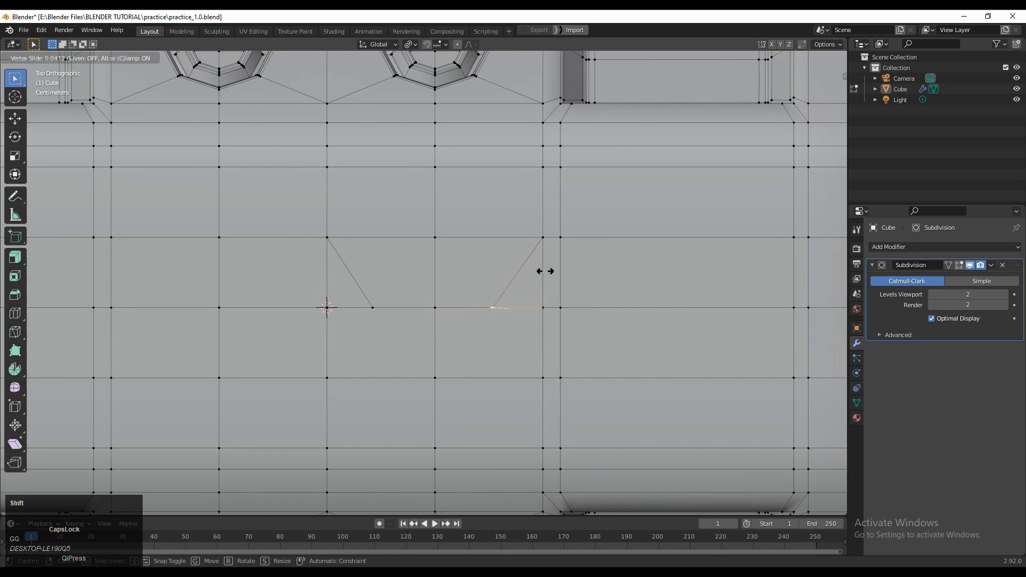
{"action": "left_click", "coordinate": [586, 270], "text": "shift"}
Add two centred crosswise loop cuts between the slanted edges, one on each side of their middle edge line
{"action": "scroll", "coordinate": [535, 283], "scroll_direction": "down", "scroll_amount": 3}
{"action": "mouse_move", "coordinate": [478, 301]}
{"action": "middle_mouse_down", "text": "shift"}
{"action": "mouse_move", "coordinate": [494, 299]}
{"action": "mouse_move", "coordinate": [470, 304]}
{"action": "mouse_move", "coordinate": [471, 291]}
{"action": "middle_mouse_up", "text": "shift"}
{"action": "scroll", "coordinate": [481, 310], "scroll_direction": "up", "scroll_amount": 1}
{"action": "scroll", "coordinate": [408, 274], "scroll_direction": "up", "scroll_amount": 1}
{"action": "left_click", "coordinate": [360, 365]}
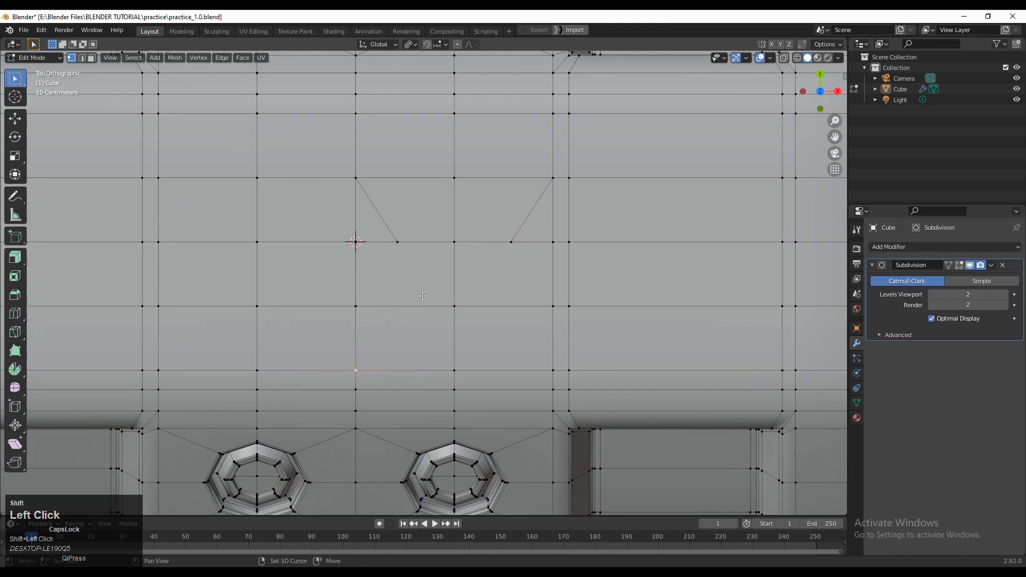
{"action": "key", "text": "ctrl+r"}
{"action": "left_click", "coordinate": [402, 306]}
{"action": "right_click", "coordinate": [402, 307]}
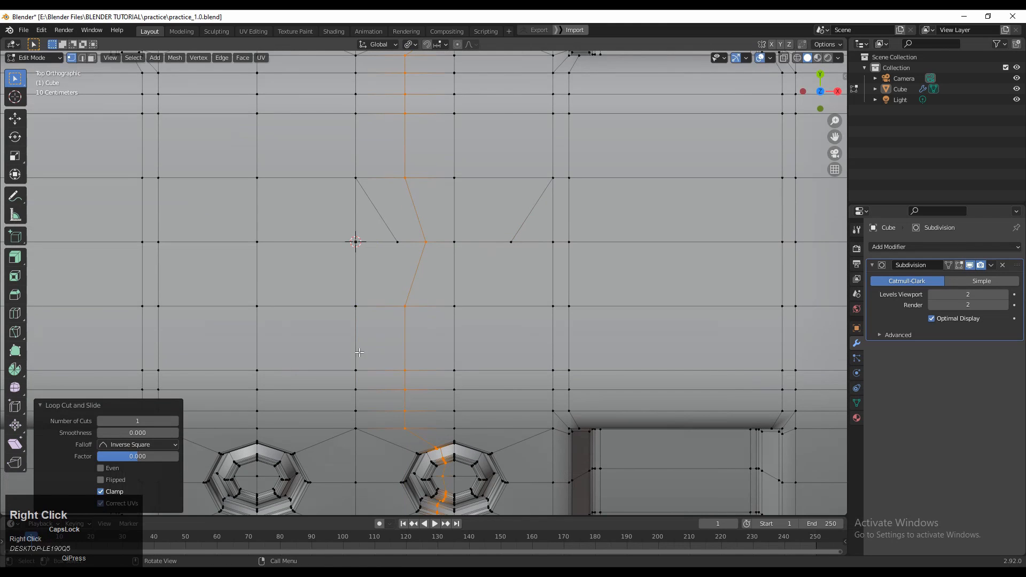
{"action": "key", "text": "ctrl+r"}
{"action": "left_click", "coordinate": [514, 300]}
{"action": "right_click", "coordinate": [513, 300]}
Connect both new loops' vertices below the centre line diagonally outward to the next row and dissolve the vertical edges between those diagonals
{"action": "left_click", "coordinate": [356, 367]}
{"action": "right_click", "coordinate": [412, 295]}
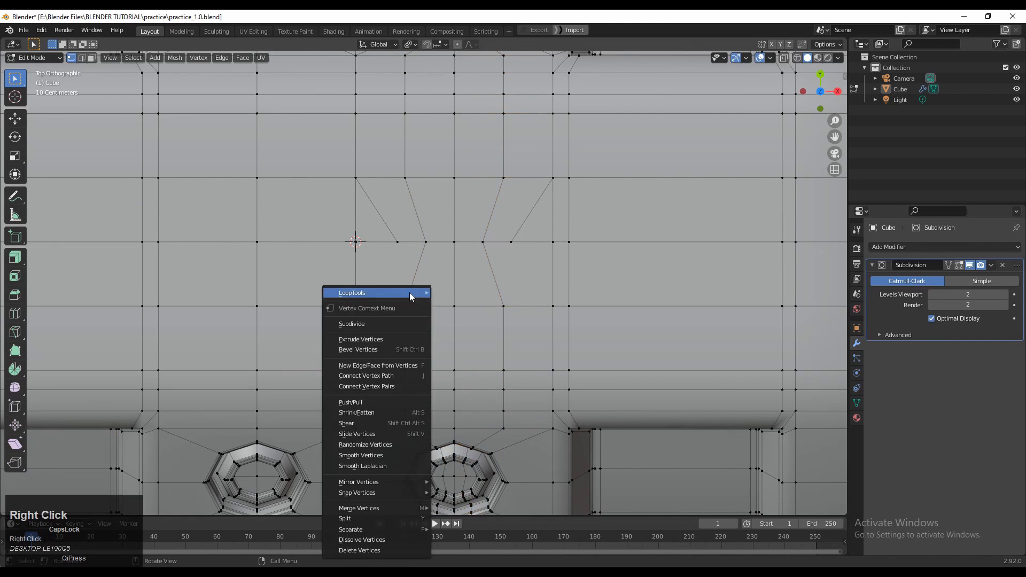
{"action": "left_click", "coordinate": [413, 295]}
{"action": "left_click", "coordinate": [398, 386]}
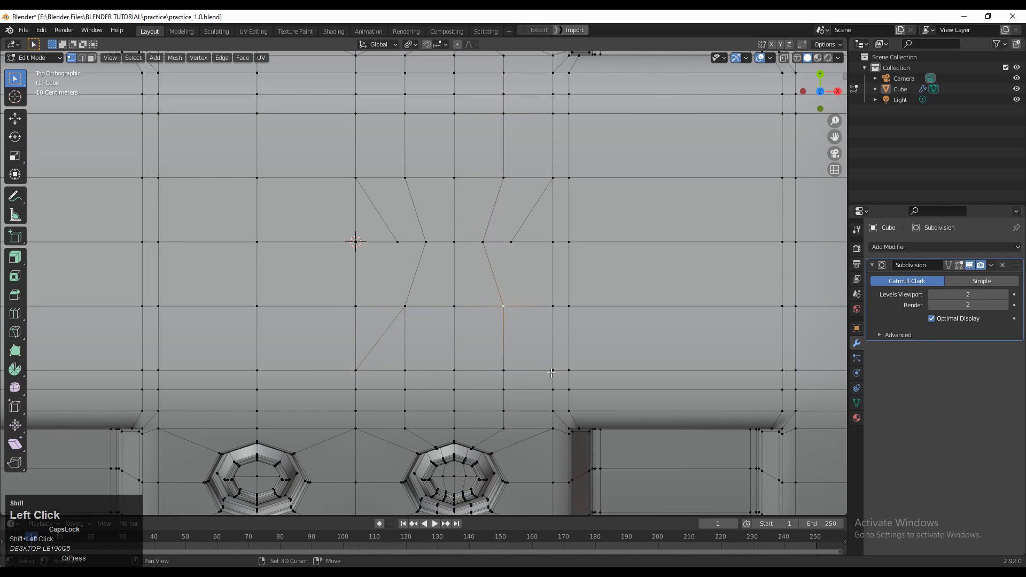
{"action": "right_click", "coordinate": [527, 321]}
{"action": "left_click", "coordinate": [527, 321]}
{"action": "key", "text": "2"}
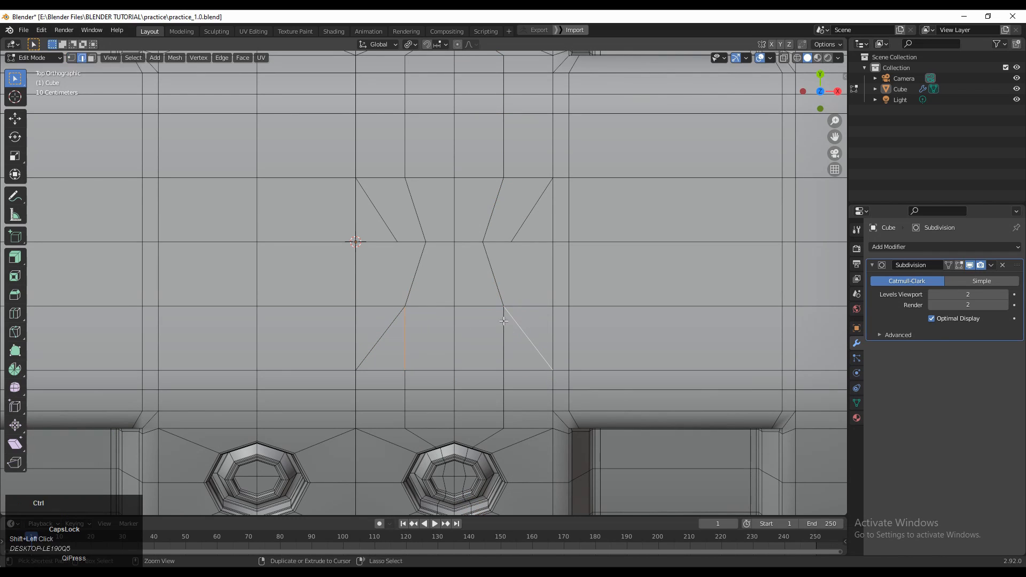
{"action": "key", "text": "ctrl+x"}
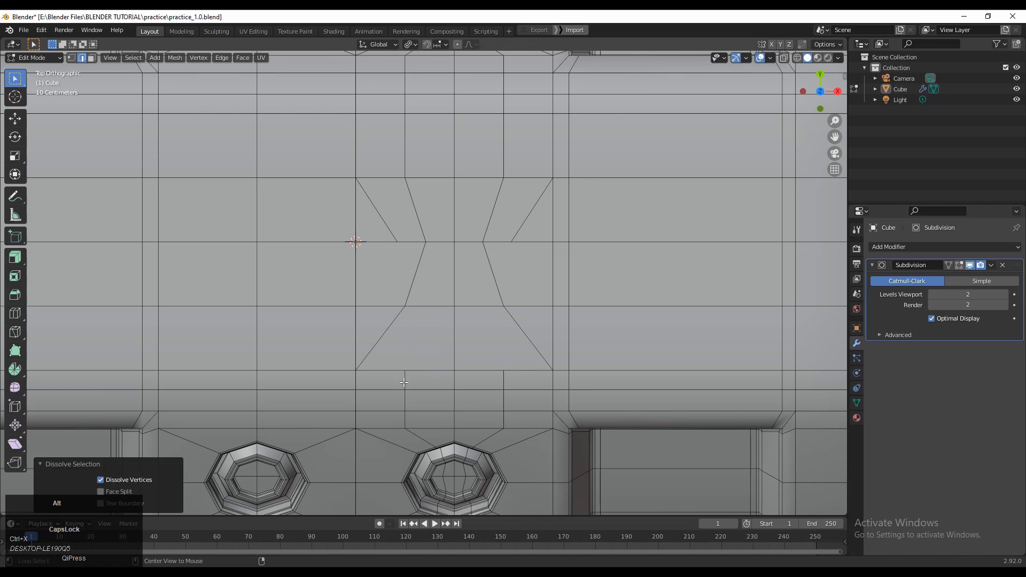
Dissolve the remaining segments of both crosswise loops between the slanted edges
{"action": "left_click", "coordinate": [405, 383], "text": "alt"}
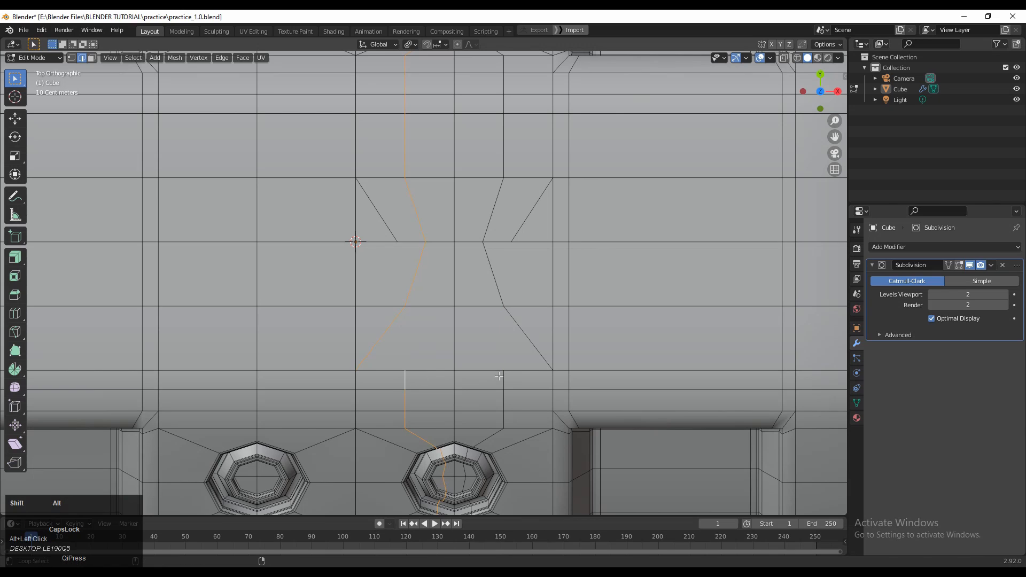
{"action": "key", "text": "ctrl+x"}
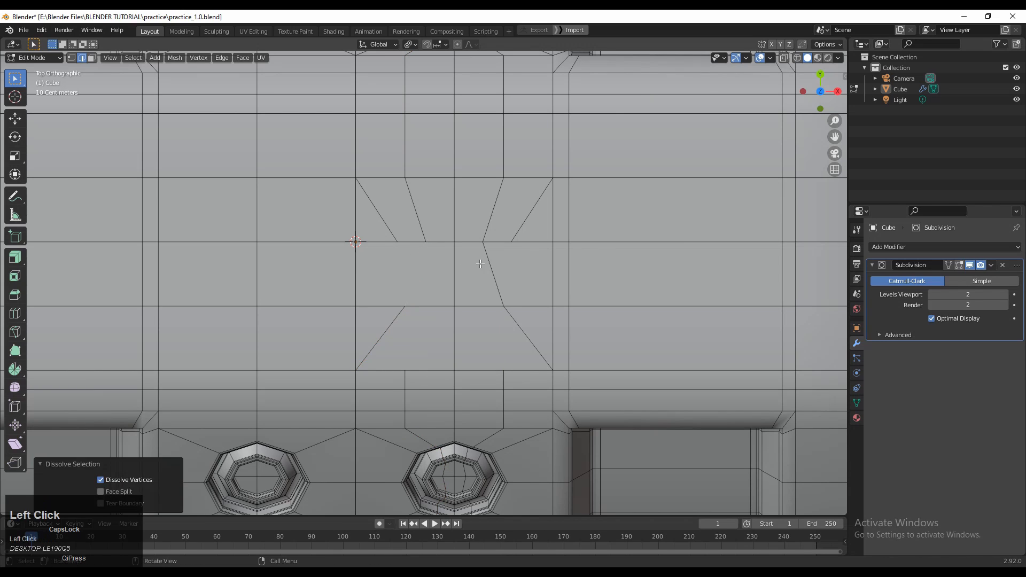
{"action": "left_click", "coordinate": [505, 272]}
{"action": "key", "text": "ctrl+x"}
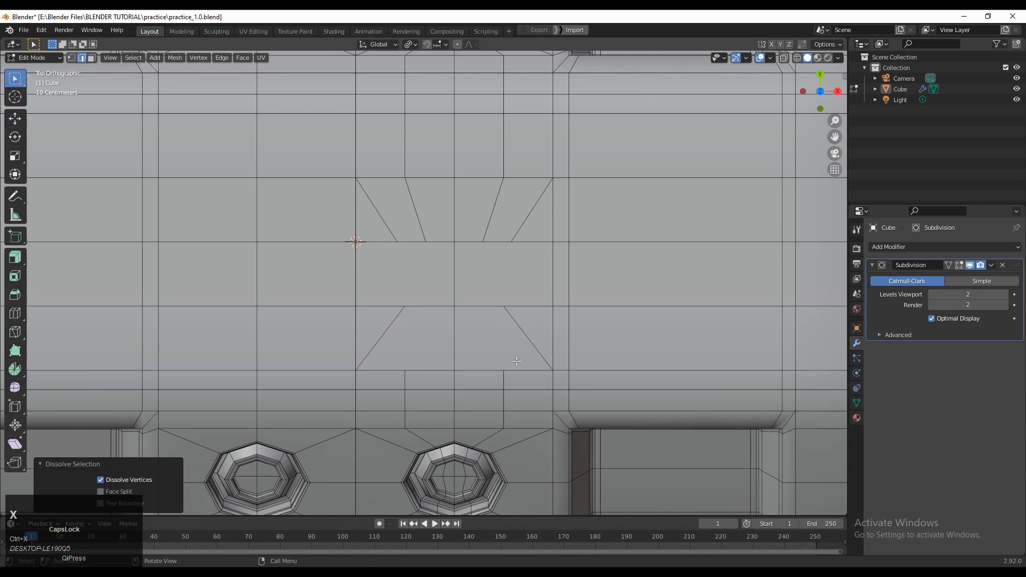
{"action": "left_click", "coordinate": [504, 378], "text": "alt"}
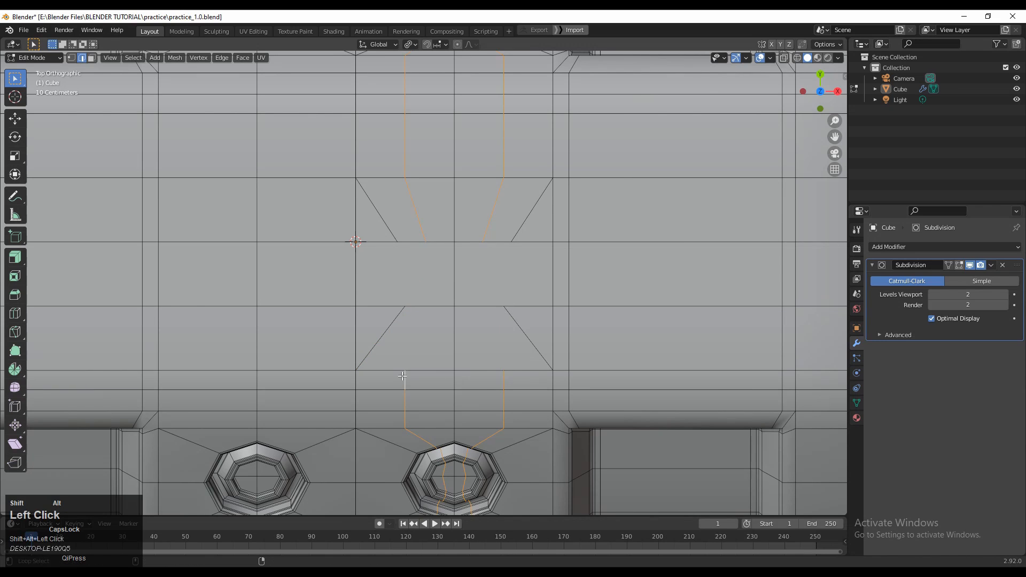
{"action": "key", "text": "ctrl+x"}
{"action": "key", "text": "1"}
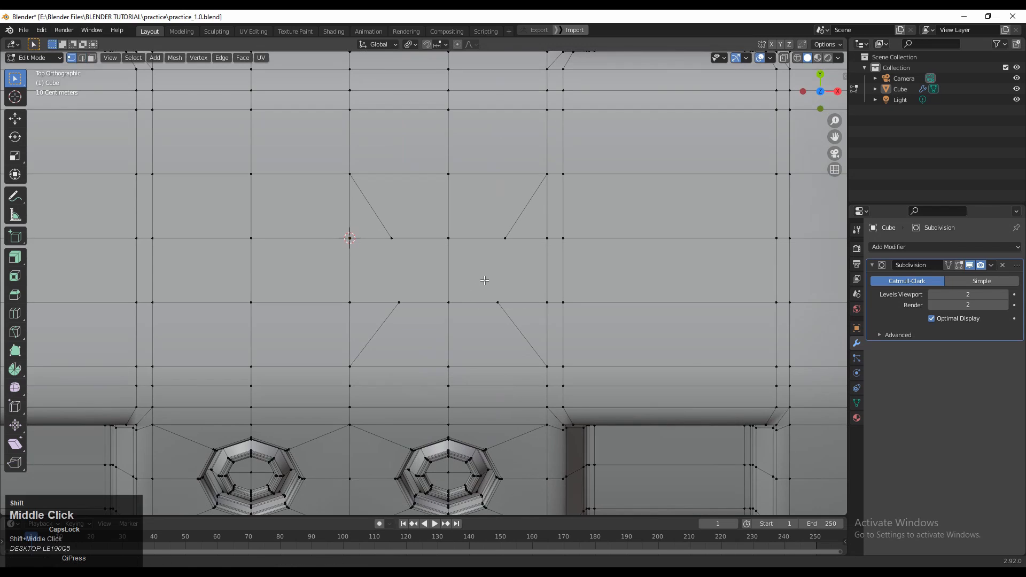
Try to inset the two trapezoid faces below the centre line by about 0.024 m and extrude them inward
{"action": "scroll", "coordinate": [485, 280], "scroll_direction": "up", "scroll_amount": 1, "text": "shift"}
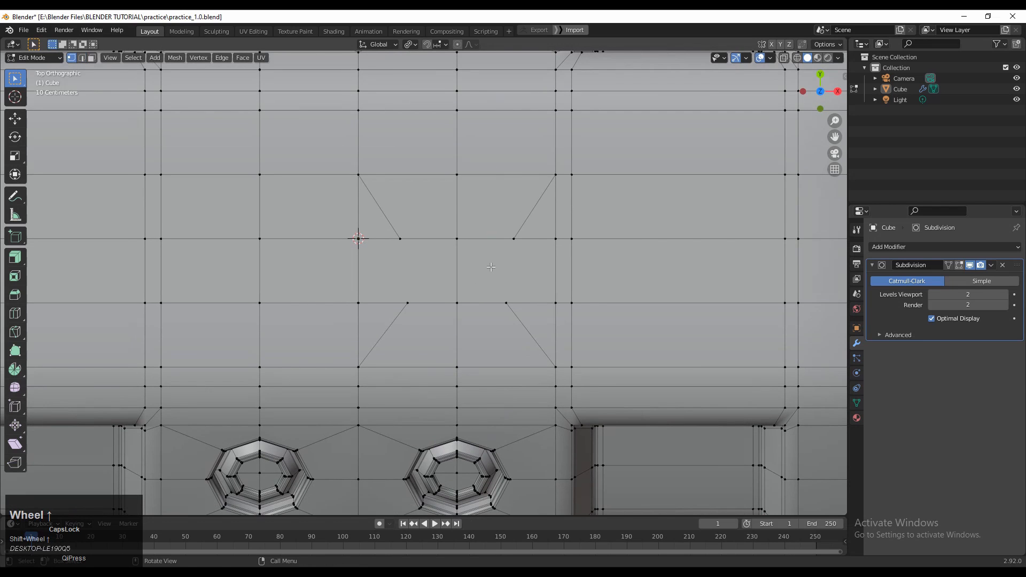
{"action": "middle_click_drag", "start_coordinate": [401, 282], "coordinate": [488, 289], "text": "shift"}
{"action": "key", "text": "3"}
{"action": "left_click_drag", "start_coordinate": [480, 313], "coordinate": [431, 321]}
{"action": "middle_click_drag", "start_coordinate": [615, 305], "coordinate": [584, 289], "text": "shift"}
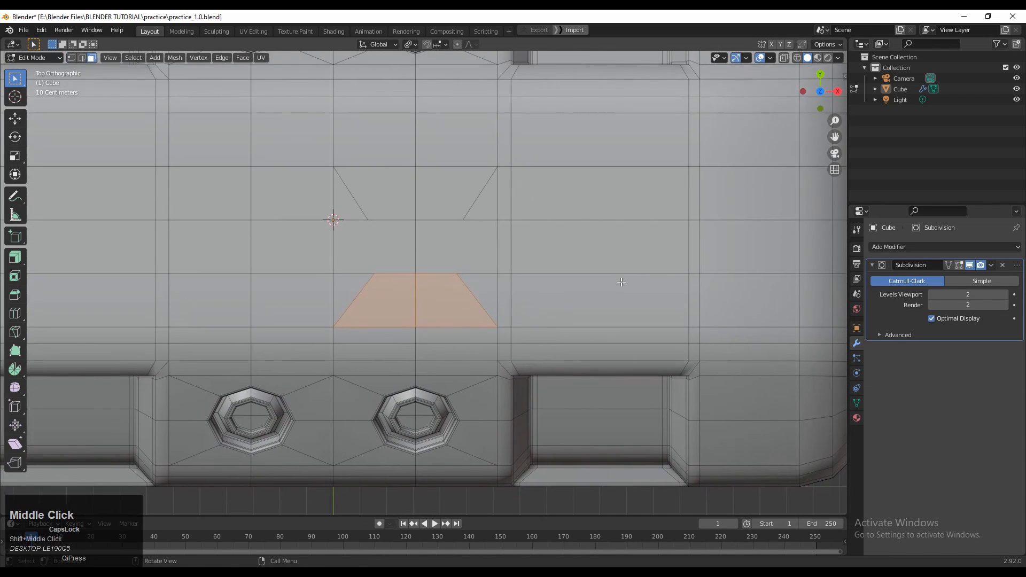
{"action": "key", "text": "i"}
{"action": "left_click", "coordinate": [519, 286]}
{"action": "middle_click_drag", "start_coordinate": [519, 286], "coordinate": [406, 274]}
{"action": "scroll", "coordinate": [409, 275], "scroll_direction": "up", "scroll_amount": 2}
{"action": "key", "text": "e"}
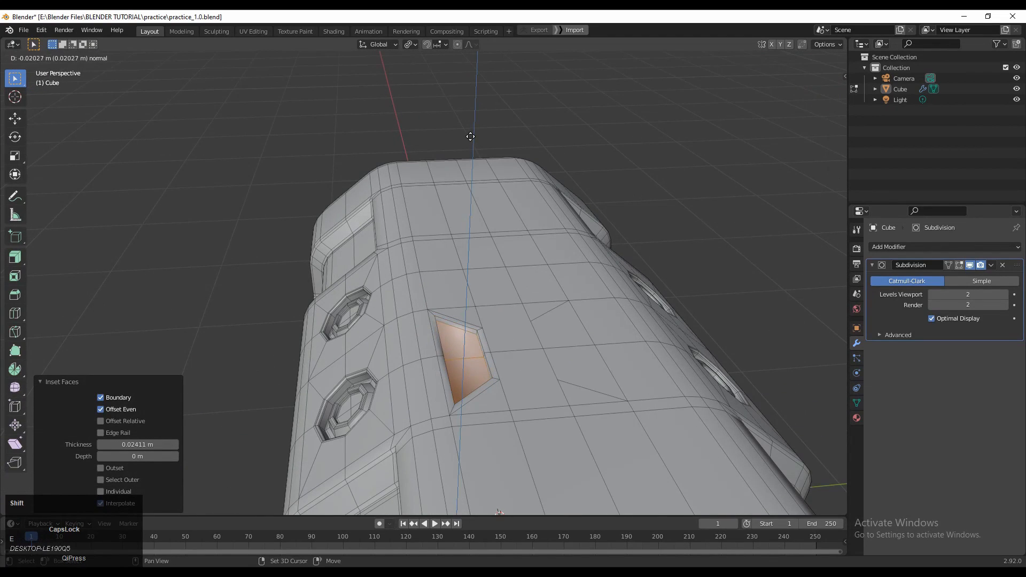
{"action": "left_click", "coordinate": [471, 280]}
Inspect the trapezoid recess from several angles and from above, and undo its extrusion and inset
{"action": "middle_click_drag", "start_coordinate": [484, 263], "coordinate": [426, 282]}
{"action": "scroll", "coordinate": [550, 266], "scroll_direction": "up", "scroll_amount": 3}
{"action": "mouse_move", "coordinate": [551, 265]}
{"action": "middle_mouse_down"}
{"action": "mouse_move", "coordinate": [535, 279]}
{"action": "mouse_move", "coordinate": [545, 275]}
{"action": "middle_mouse_up"}
{"action": "left_click", "coordinate": [820, 92]}
{"action": "middle_click_drag", "start_coordinate": [655, 230], "coordinate": [615, 233], "text": "shift"}
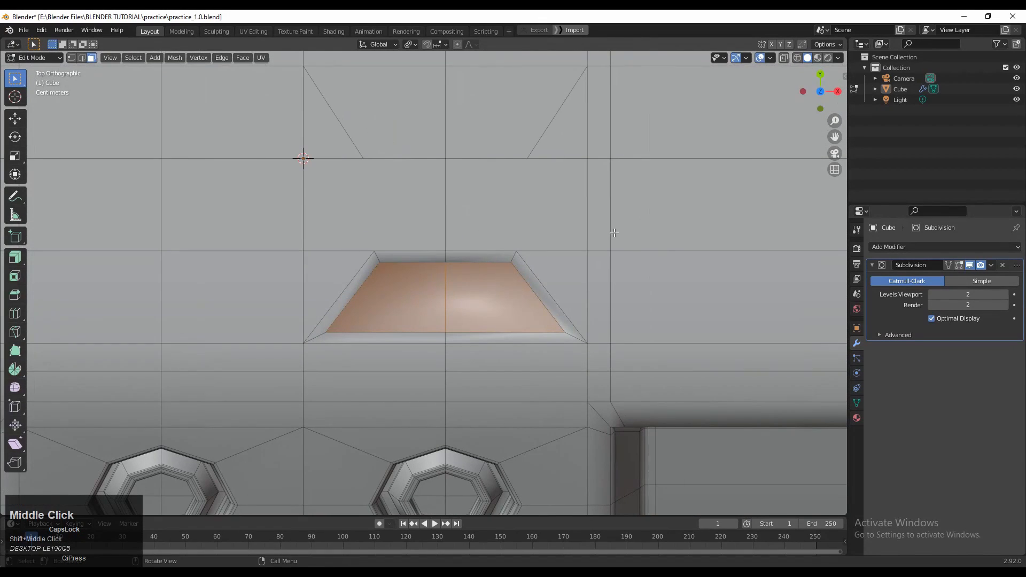
{"action": "key", "text": "Tab"}
{"action": "key", "text": "Tab"}
{"action": "key", "text": "ctrl+z"}
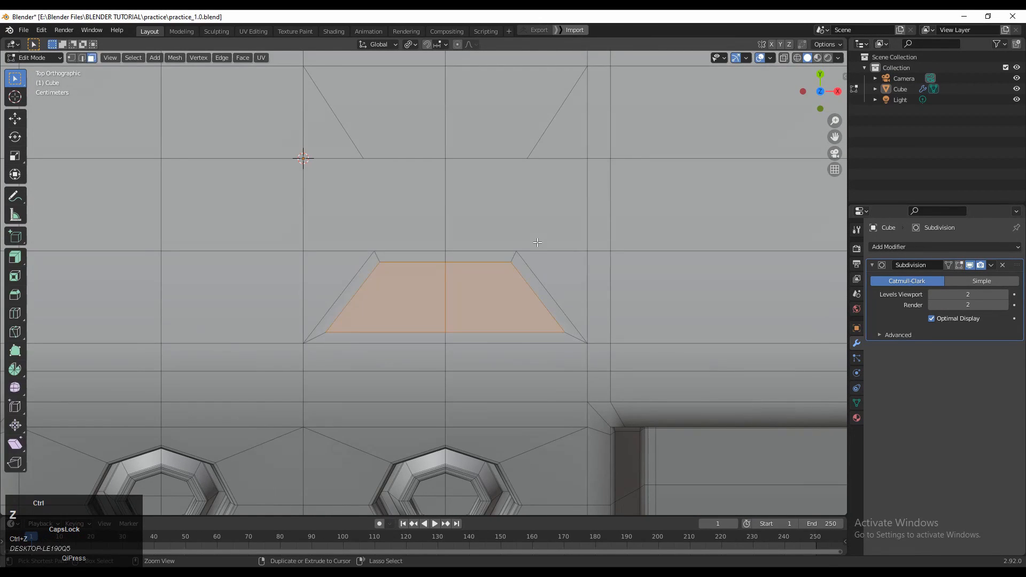
{"action": "key", "text": "ctrl+z"}
Add a centred lengthwise loop cut between the centre line and the trapezoid's upper edge line
{"action": "key", "text": "1"}
{"action": "key", "text": "ctrl+r"}
{"action": "left_click", "coordinate": [603, 194]}
{"action": "right_click", "coordinate": [603, 195]}
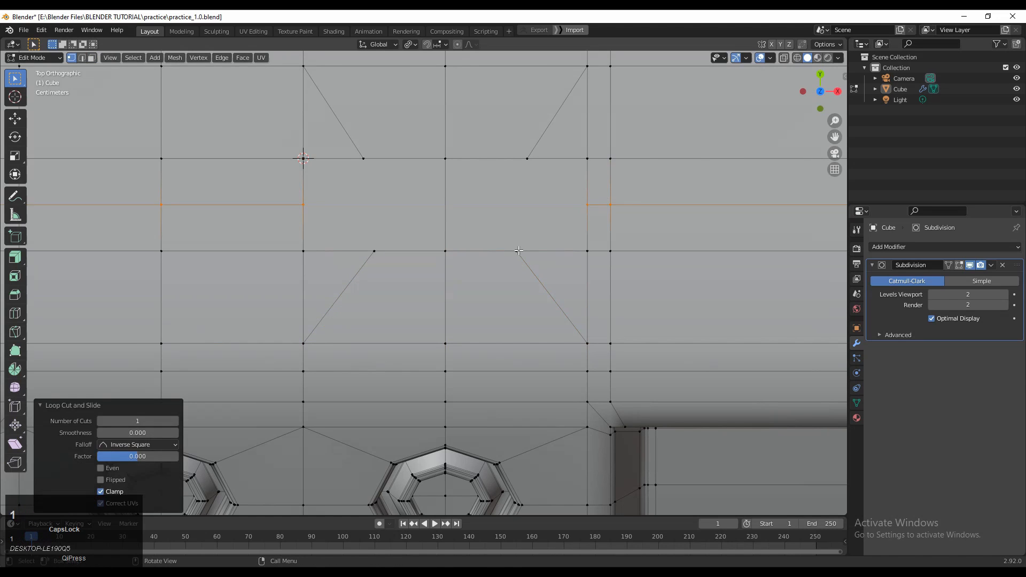
Connect the trapezoid's two upper corners diagonally outward to the inner end vertices of the new lengthwise loop
{"action": "left_click", "coordinate": [519, 251]}
{"action": "left_click", "coordinate": [586, 206], "text": "shift"}
{"action": "right_click", "coordinate": [562, 207]}
{"action": "left_click", "coordinate": [560, 206]}
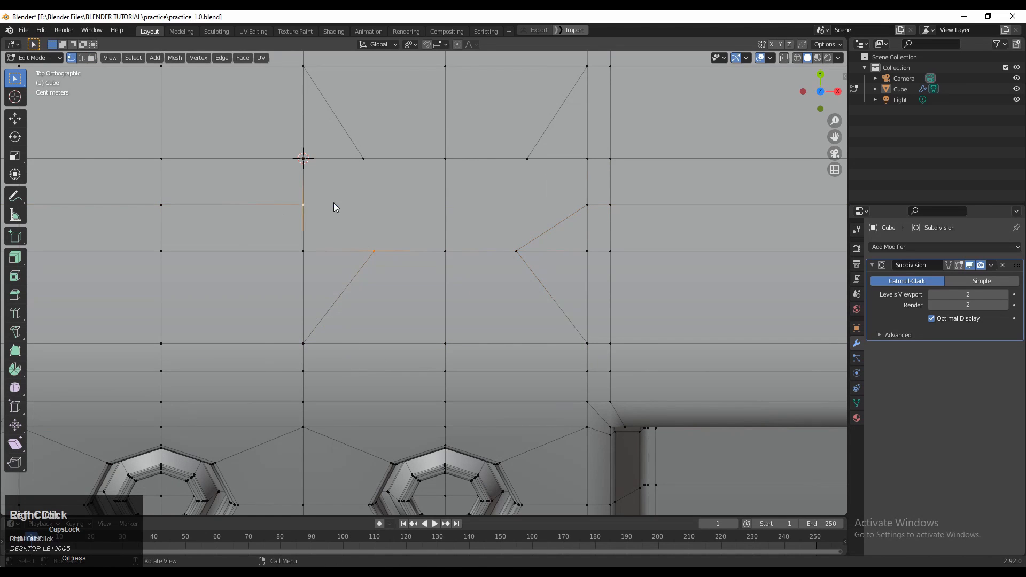
{"action": "right_click", "coordinate": [334, 205]}
{"action": "left_click", "coordinate": [334, 205]}
Dissolve the two horizontal edges running outward from the trapezoid's upper corners
{"action": "middle_click_drag", "start_coordinate": [354, 238], "coordinate": [352, 251], "text": "shift"}
{"action": "key", "text": "2"}
{"action": "left_click", "coordinate": [347, 266]}
{"action": "left_click", "coordinate": [545, 267], "text": "shift"}
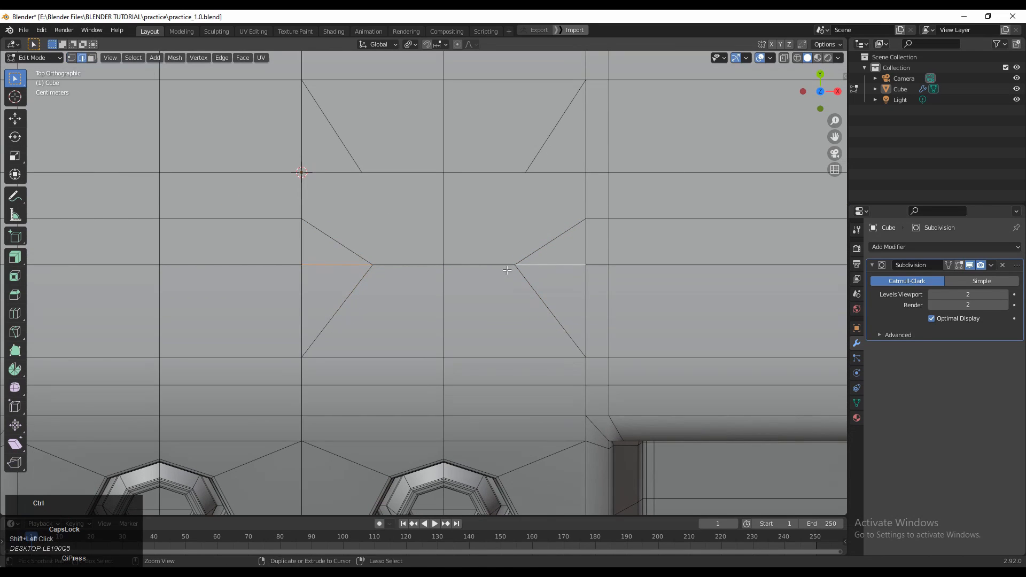
{"action": "key", "text": "ctrl+x"}
Examine how the lengthwise face loops flow around the trapezoid and along the centre line
{"action": "middle_click_drag", "start_coordinate": [606, 265], "coordinate": [590, 266], "text": "shift"}
{"action": "key", "text": "3"}
{"action": "left_click", "coordinate": [589, 246], "text": "alt"}
{"action": "scroll", "coordinate": [494, 309], "scroll_direction": "down", "scroll_amount": 1}
{"action": "middle_click_drag", "start_coordinate": [494, 310], "coordinate": [494, 313], "text": "shift"}
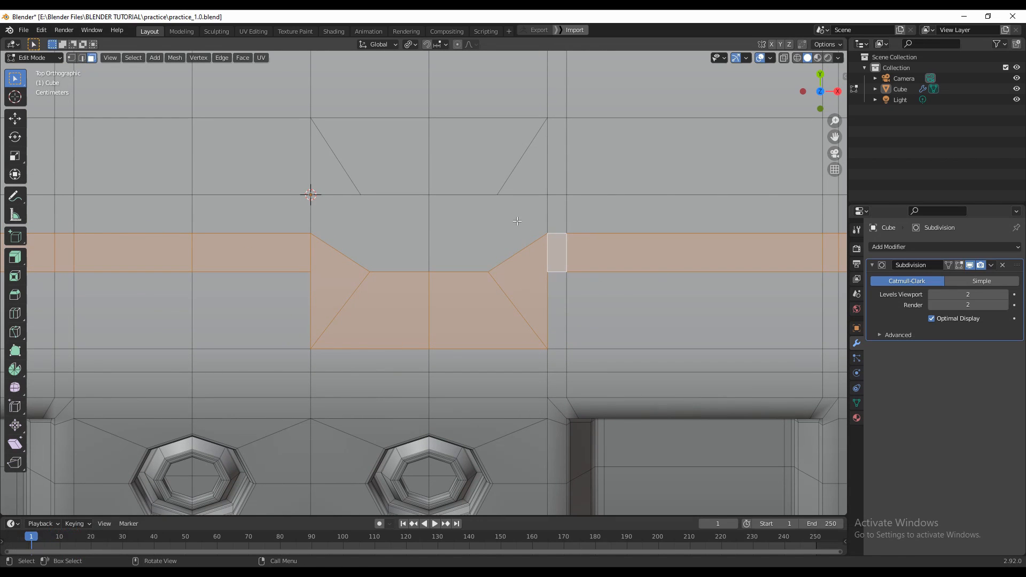
{"action": "left_click", "coordinate": [546, 213], "text": "alt"}
{"action": "middle_click_drag", "start_coordinate": [385, 224], "coordinate": [386, 239], "text": "shift"}
Dissolve the two slanted edges above the centre line
{"action": "key", "text": "2"}
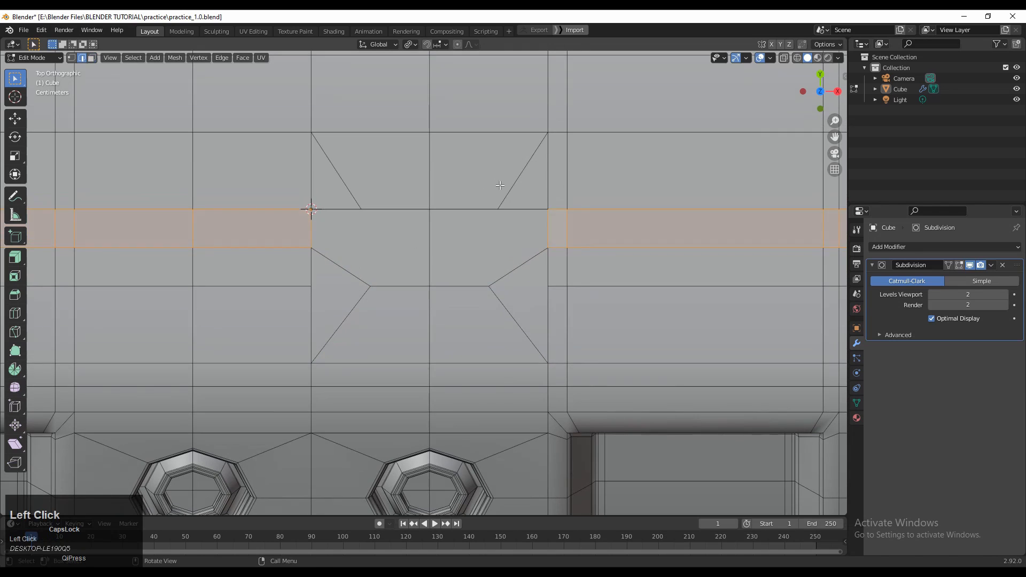
{"action": "left_click", "coordinate": [501, 185]}
{"action": "left_click", "coordinate": [342, 181], "text": "shift"}
{"action": "key", "text": "ctrl+x"}
{"action": "scroll", "coordinate": [363, 193], "scroll_direction": "down", "scroll_amount": 3}
Try a centred crosswise loop cut through the right half of the trapezoid and undo it
{"action": "key", "text": "3"}
{"action": "left_click", "coordinate": [494, 278], "text": "alt"}
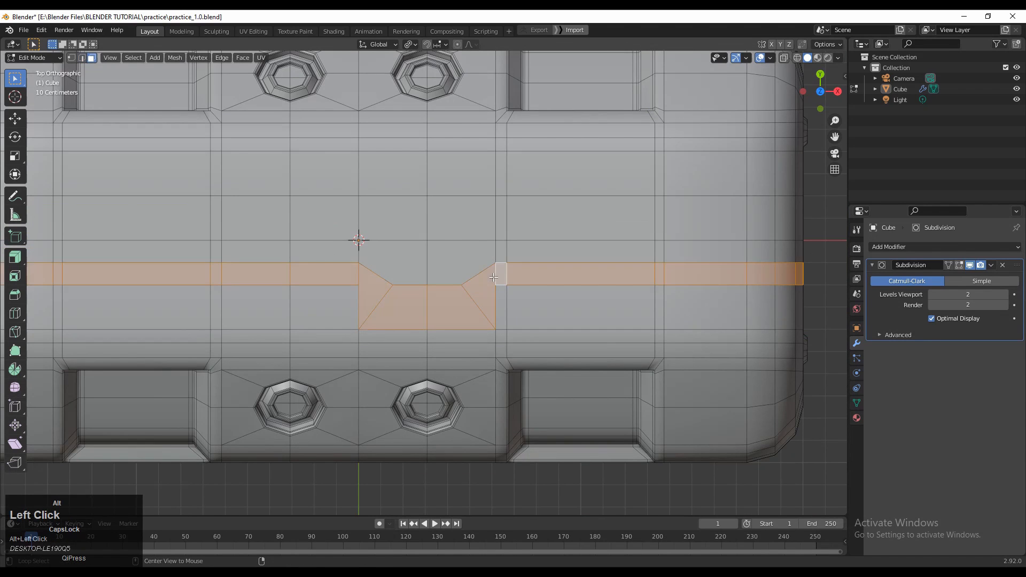
{"action": "key", "text": "ctrl+r"}
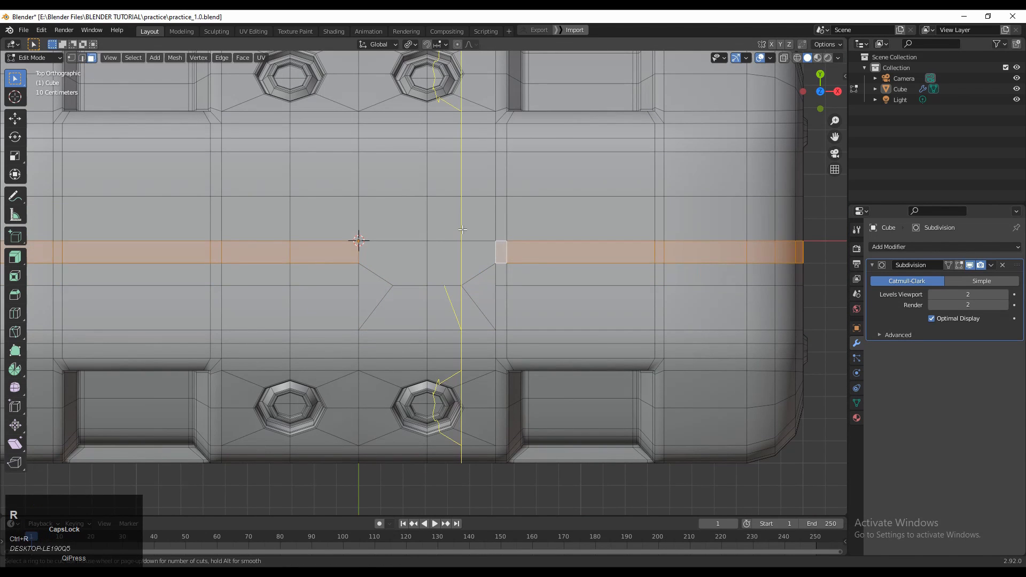
{"action": "left_click", "coordinate": [468, 230]}
{"action": "right_click", "coordinate": [469, 230]}
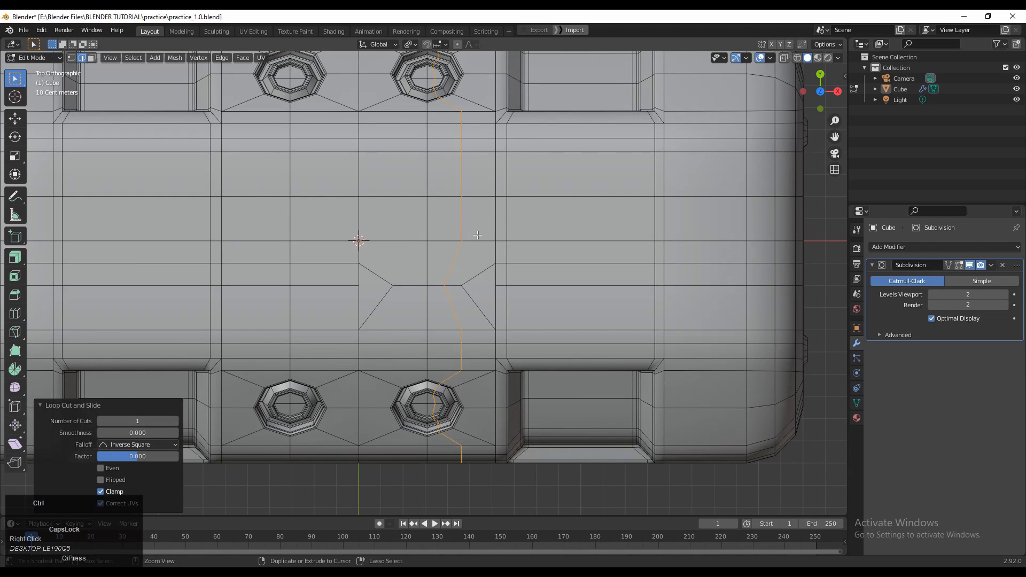
{"action": "key", "text": "ctrl+z"}
Symmetrize the whole mesh from +X to -X to copy the trapezoid pattern to the other half
{"action": "scroll", "coordinate": [478, 235], "scroll_direction": "down", "scroll_amount": 1}
{"action": "key", "text": "a"}
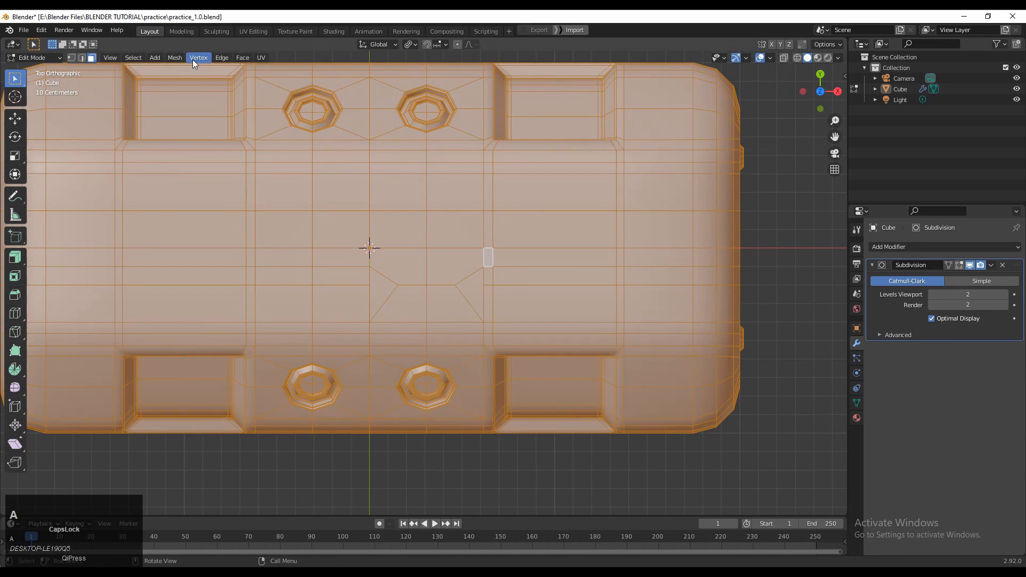
{"action": "left_click", "coordinate": [193, 59]}
{"action": "left_click", "coordinate": [192, 188]}
{"action": "middle_click_drag", "start_coordinate": [322, 267], "coordinate": [379, 273], "text": "shift"}
Symmetrize the whole mesh with the direction set to -Y to +Y, and clear the selection
{"action": "key", "text": "a"}
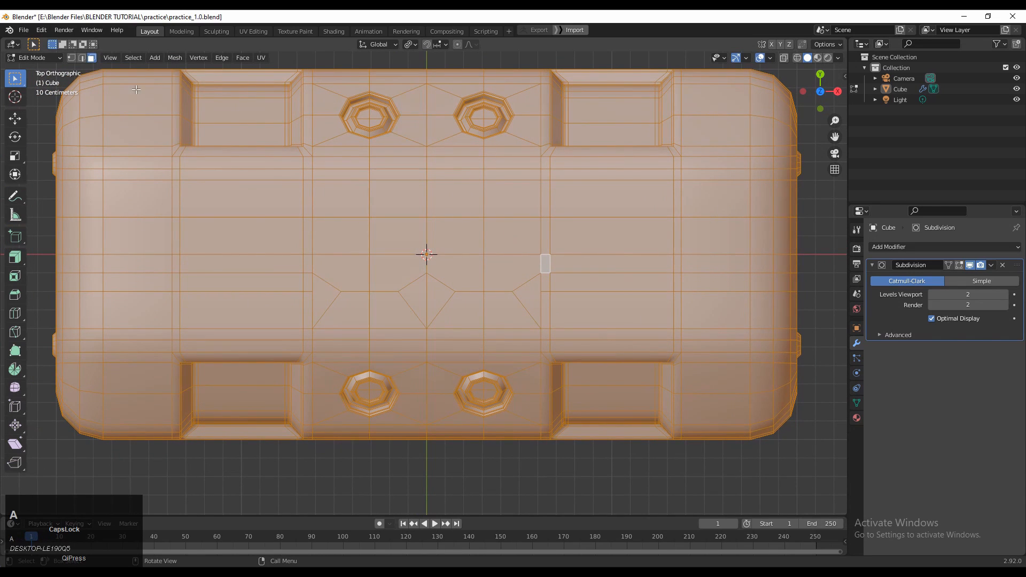
{"action": "left_click", "coordinate": [172, 57]}
{"action": "left_click", "coordinate": [188, 207]}
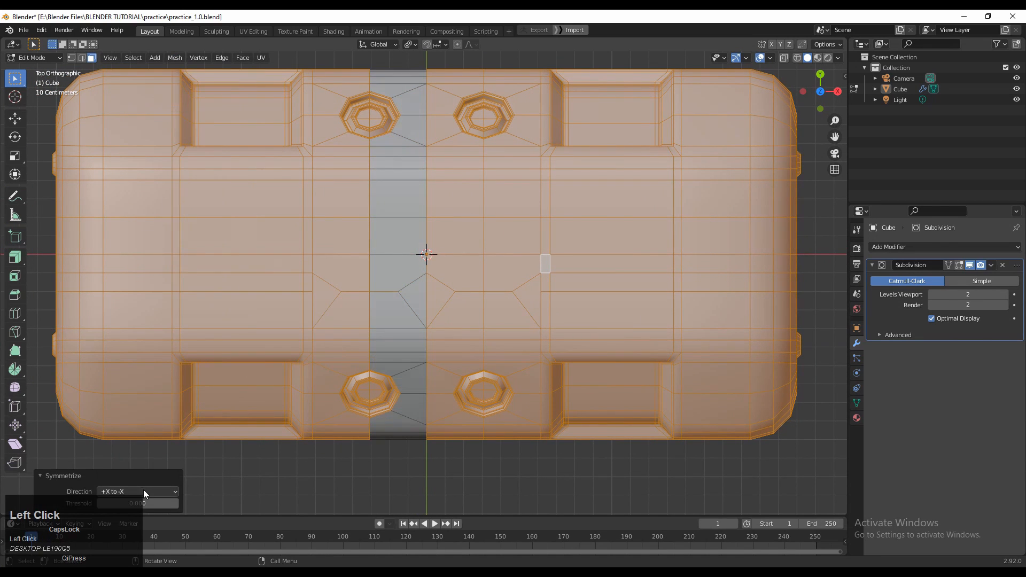
{"action": "left_click", "coordinate": [144, 492]}
{"action": "left_click", "coordinate": [143, 446]}
{"action": "left_click", "coordinate": [140, 491]}
{"action": "left_click", "coordinate": [132, 451]}
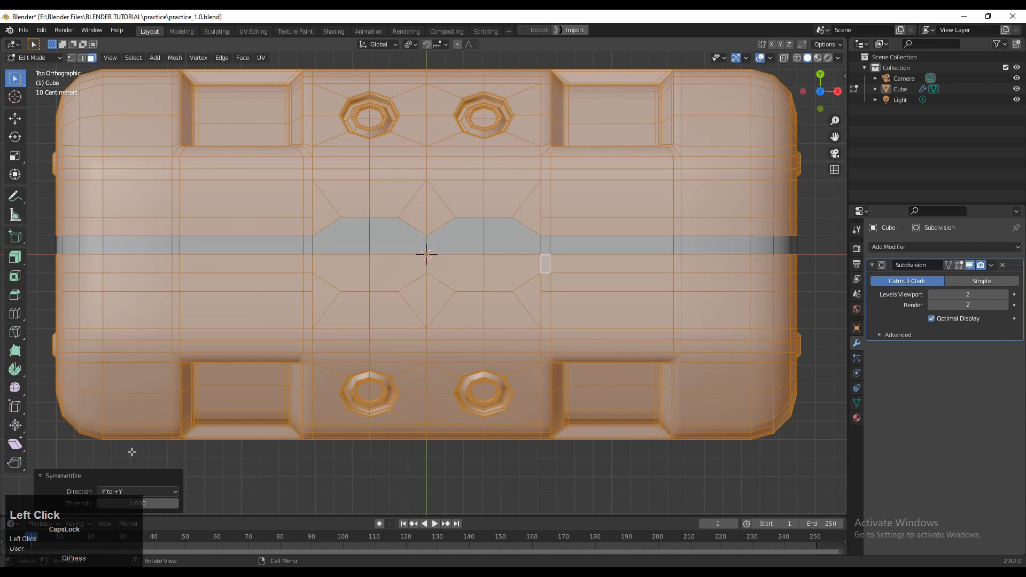
{"action": "middle_click_drag", "start_coordinate": [454, 301], "coordinate": [433, 344], "text": "shift"}
{"action": "left_click", "coordinate": [797, 261]}
Examine the lengthwise face loops that run around the mirrored trapezoids on both sides of the centre line
{"action": "scroll", "coordinate": [554, 269], "scroll_direction": "up", "scroll_amount": 2}
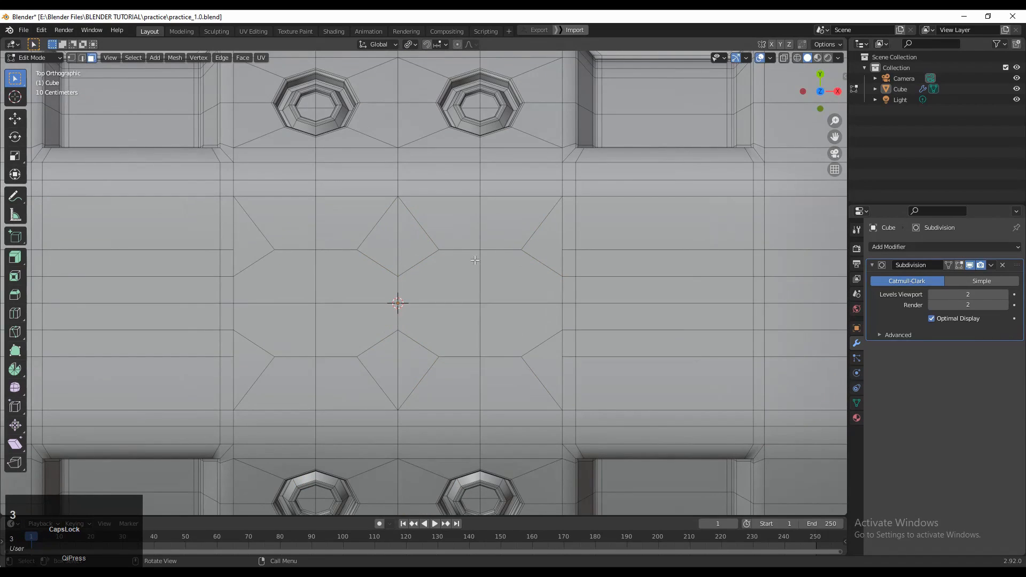
{"action": "left_click", "coordinate": [561, 286], "text": "alt"}
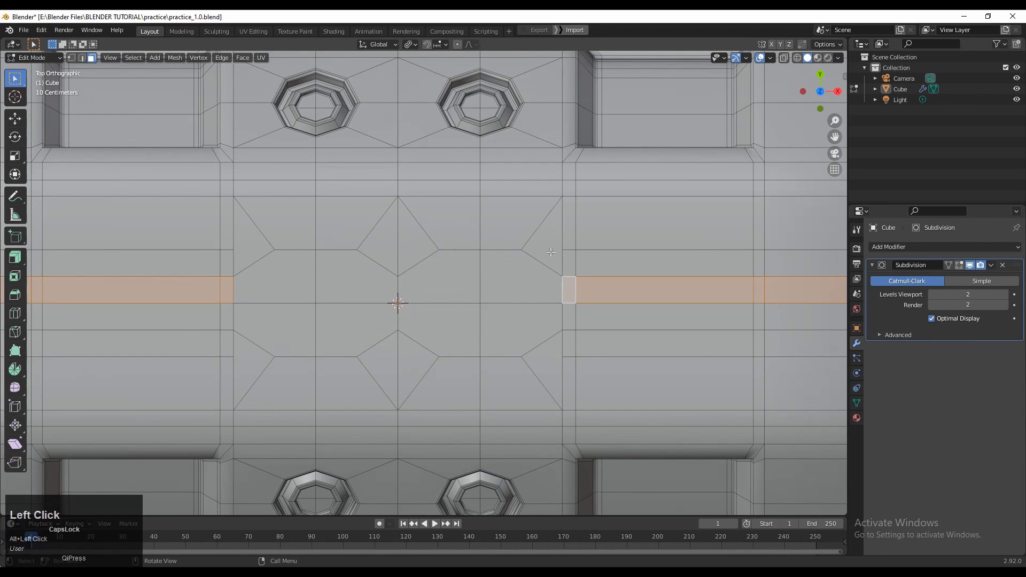
{"action": "left_click", "coordinate": [560, 258], "text": "alt"}
{"action": "middle_click_drag", "start_coordinate": [554, 252], "coordinate": [529, 249], "text": "shift"}
{"action": "left_click", "coordinate": [539, 339], "text": "alt"}
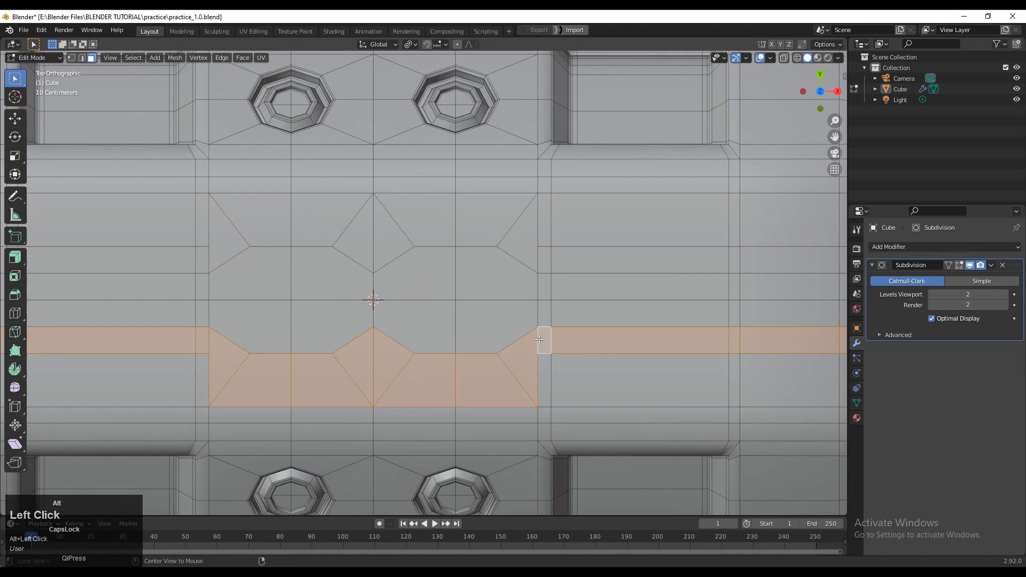
{"action": "left_click", "coordinate": [538, 226], "text": "alt"}
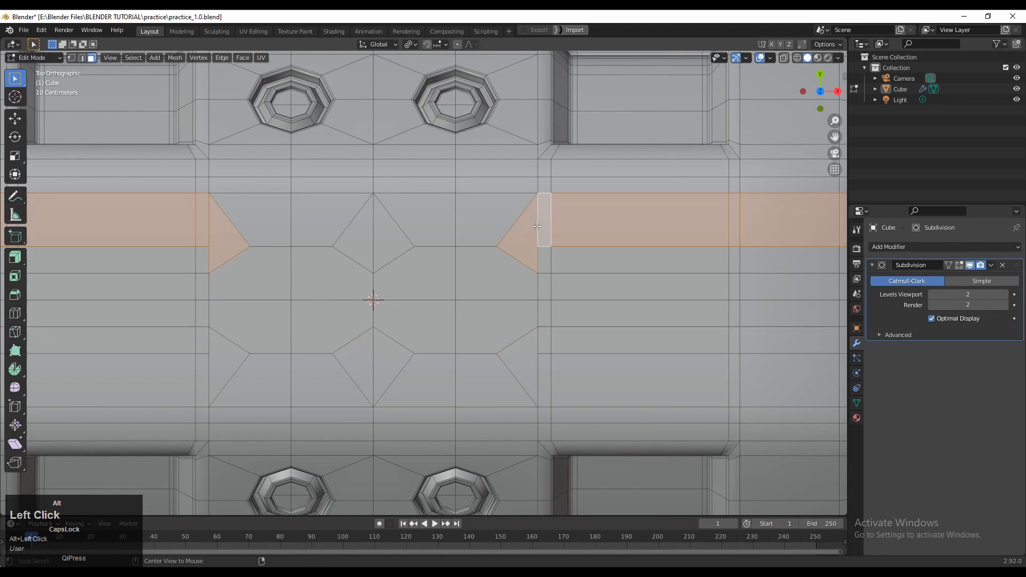
{"action": "left_click", "coordinate": [544, 258], "text": "alt"}
{"action": "middle_click_drag", "start_coordinate": [379, 236], "coordinate": [369, 259], "text": "shift"}
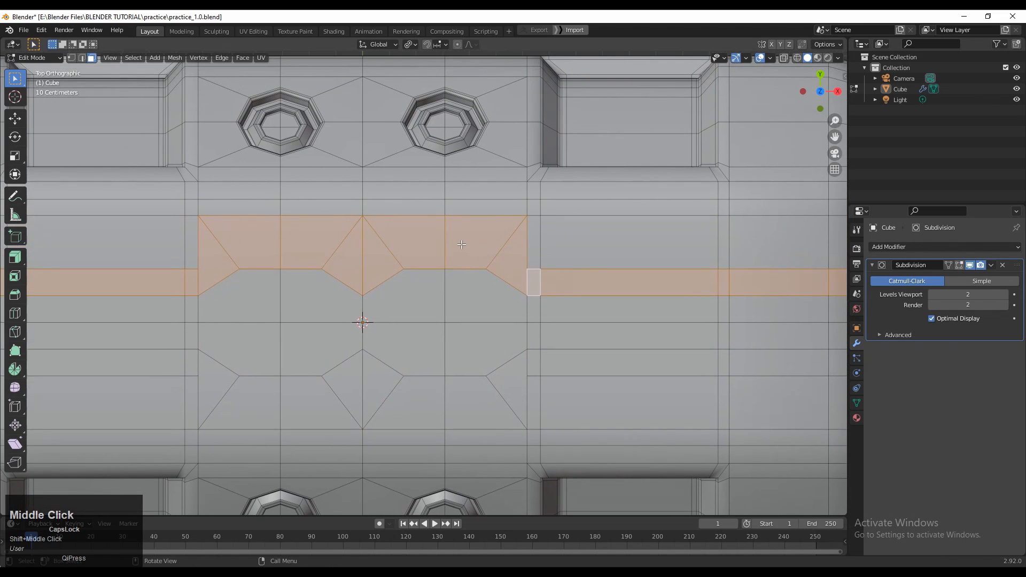
Connect the inner corners of the right-hand upper and lower trapezoids with two vertical edges
{"action": "key", "text": "1"}
{"action": "left_click", "coordinate": [405, 270]}
{"action": "left_click", "coordinate": [404, 377], "text": "shift"}
{"action": "right_click", "coordinate": [395, 261]}
{"action": "left_click", "coordinate": [394, 261]}
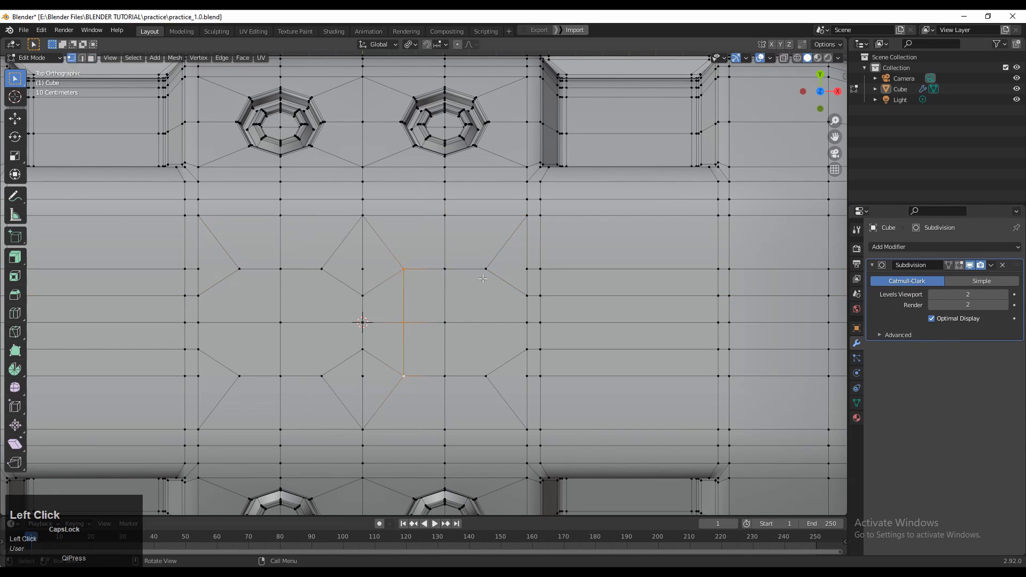
{"action": "left_click", "coordinate": [485, 378], "text": "shift"}
{"action": "right_click", "coordinate": [478, 288]}
{"action": "left_click", "coordinate": [478, 289]}
Examine the face loops passing through and beside the area with the two new vertical edges
{"action": "middle_click_drag", "start_coordinate": [549, 268], "coordinate": [547, 268], "text": "shift"}
{"action": "key", "text": "3"}
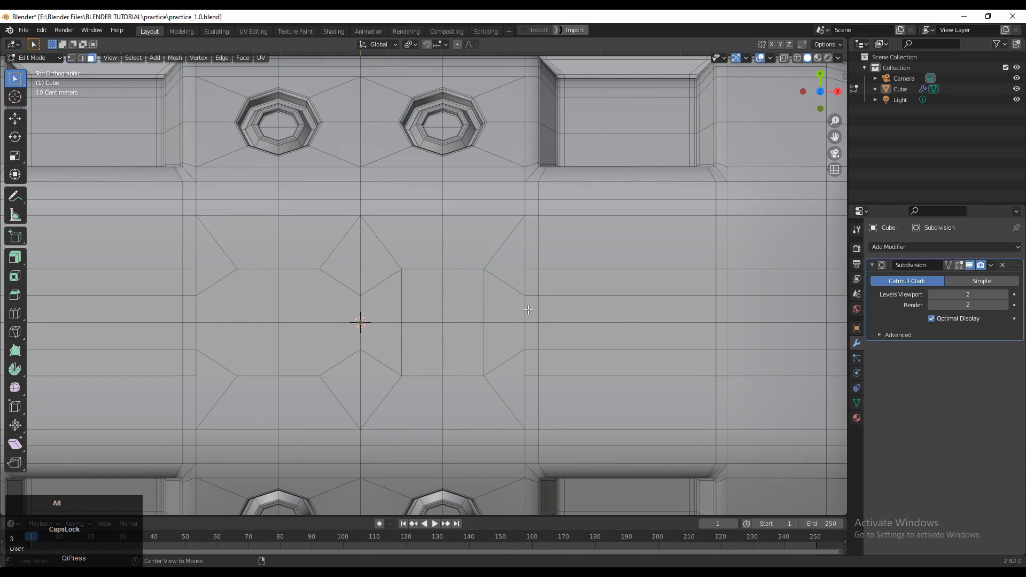
{"action": "left_click", "coordinate": [526, 331], "text": "alt"}
{"action": "left_click", "coordinate": [525, 336], "text": "alt"}
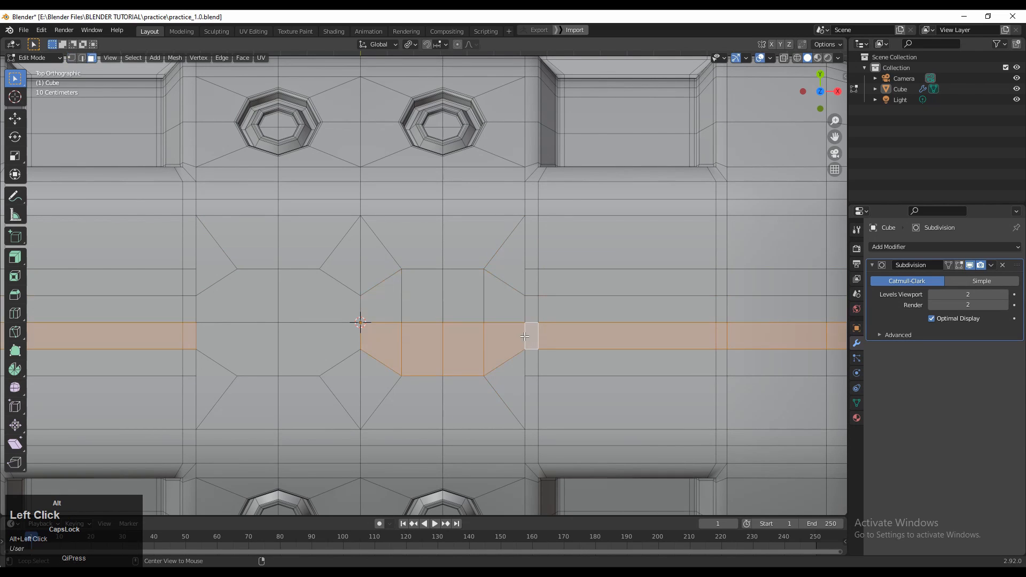
{"action": "left_click", "coordinate": [521, 368], "text": "alt"}
{"action": "left_click", "coordinate": [524, 282], "text": "alt"}
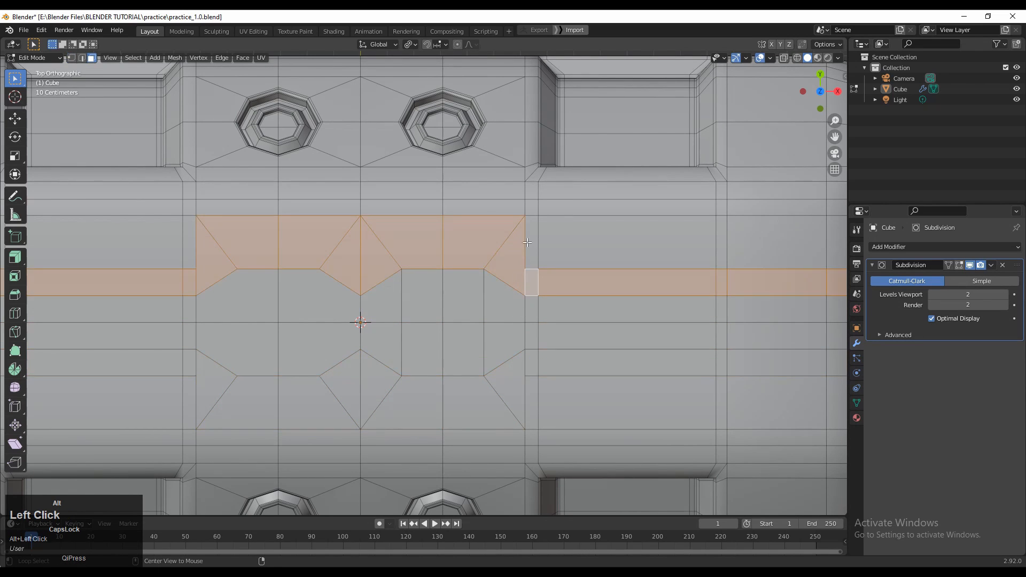
{"action": "left_click", "coordinate": [533, 268], "text": "alt"}
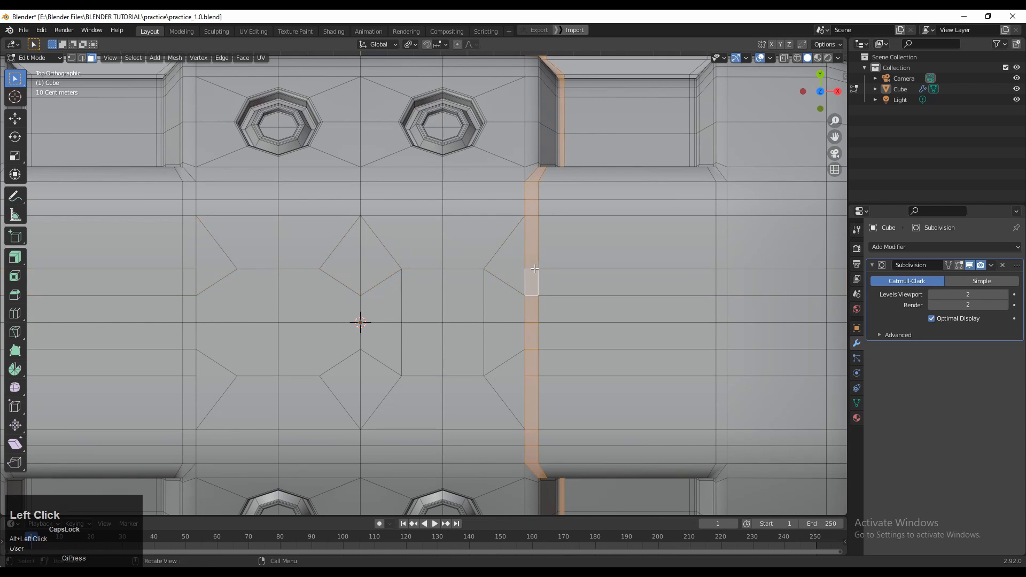
Select the four faces of the right-hand upper and lower trapezoids
{"action": "scroll", "coordinate": [513, 265], "scroll_direction": "down", "scroll_amount": 3}
{"action": "key", "text": "a"}
{"action": "scroll", "coordinate": [486, 256], "scroll_direction": "up", "scroll_amount": 5}
{"action": "key", "text": "3"}
{"action": "left_click", "coordinate": [481, 230]}
{"action": "left_click", "coordinate": [428, 230], "text": "shift"}
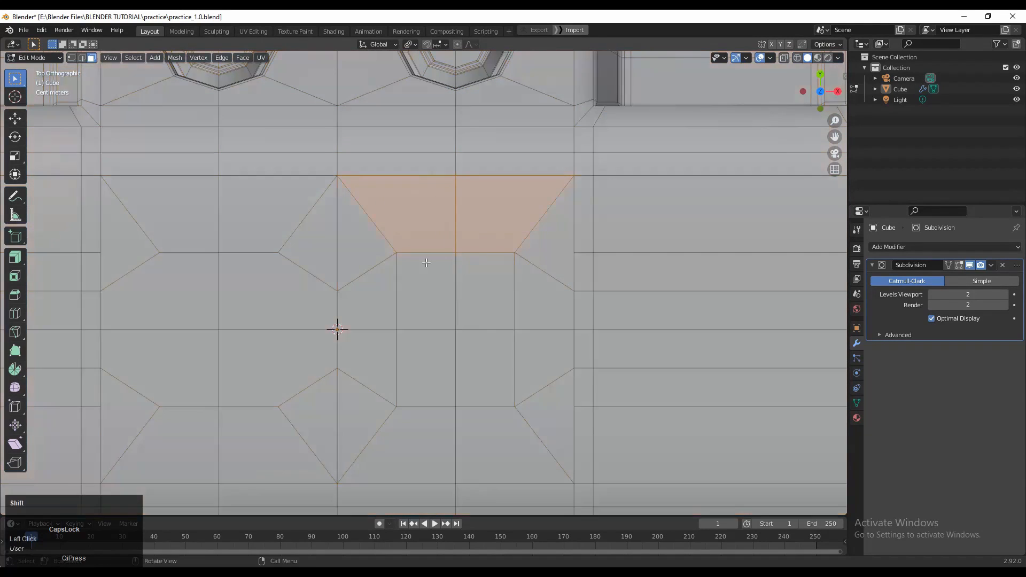
{"action": "middle_click_drag", "start_coordinate": [428, 326], "coordinate": [403, 247], "text": "shift"}
{"action": "left_click", "coordinate": [459, 363], "text": "shift"}
{"action": "left_click", "coordinate": [405, 363], "text": "shift"}
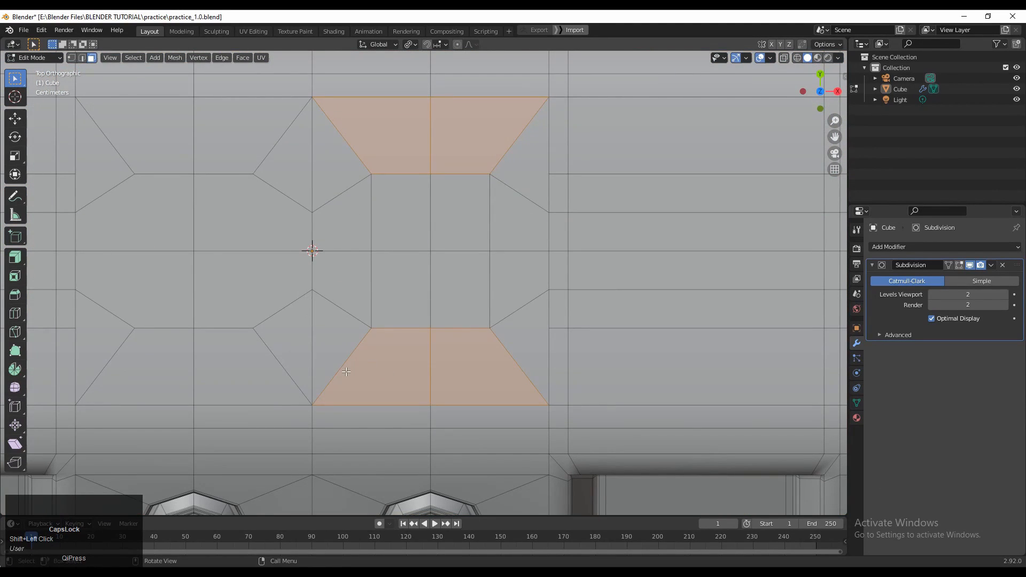
Dissolve the vertical edge on the crosswise middle line between the two lower trapezoids
{"action": "left_click", "coordinate": [310, 352]}
{"action": "key", "text": "2"}
{"action": "left_click", "coordinate": [311, 350]}
{"action": "key", "text": "ctrl+x"}
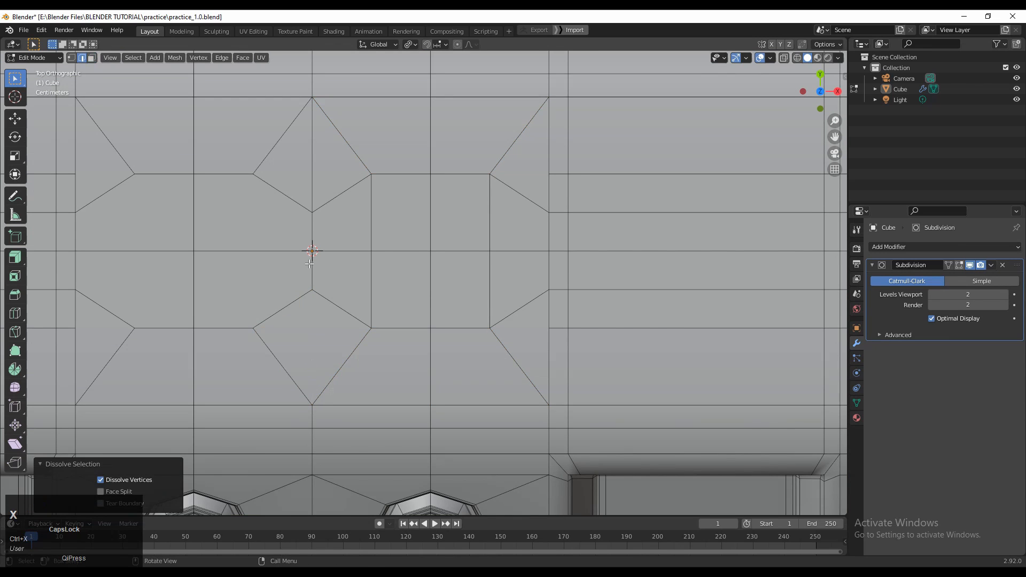
Examine the face loop running through the trapezoid pattern and along the body
{"action": "scroll", "coordinate": [449, 321], "scroll_direction": "down", "scroll_amount": 1}
{"action": "key", "text": "1"}
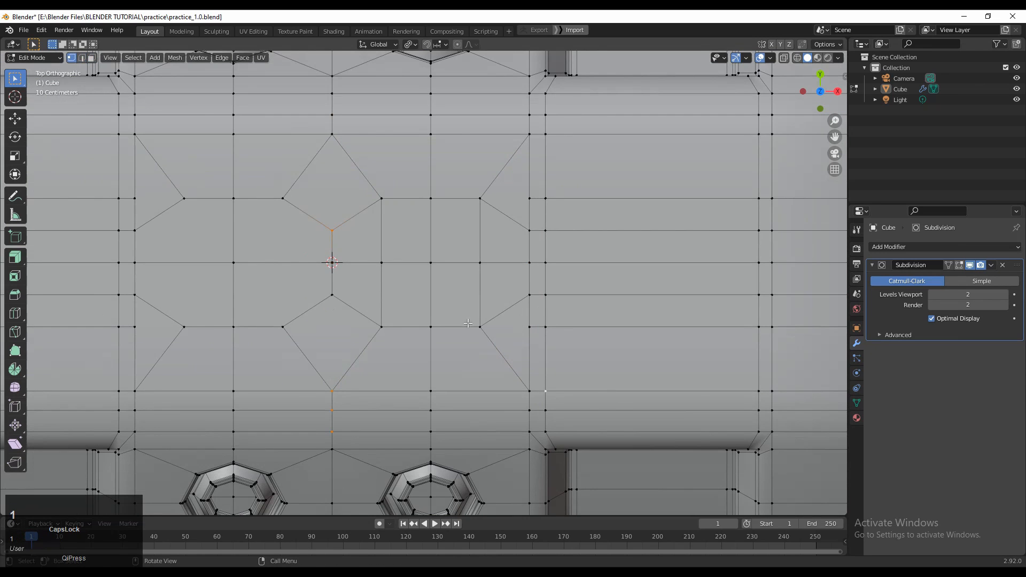
{"action": "key", "text": "3"}
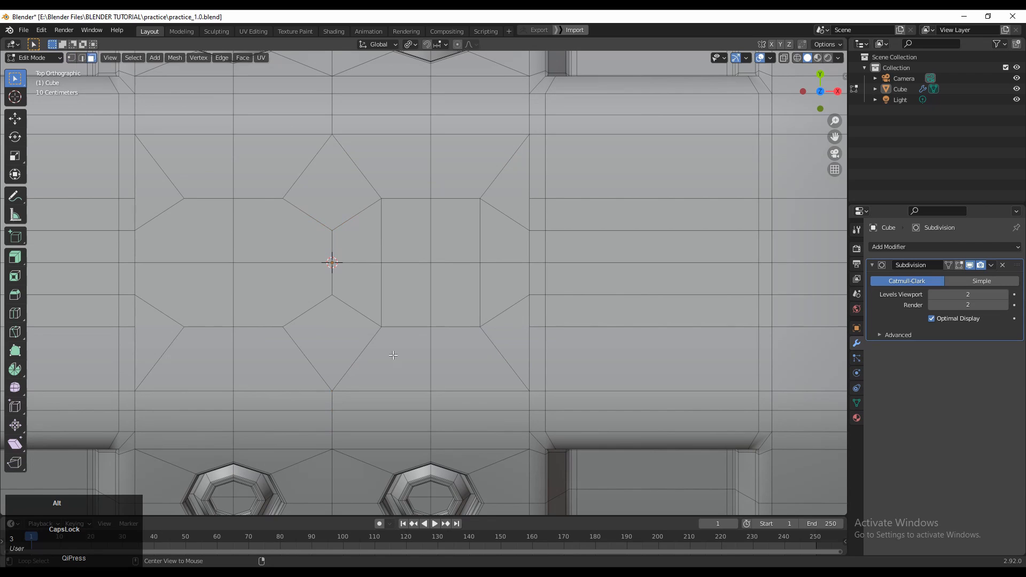
{"action": "left_click", "coordinate": [364, 352], "text": "alt"}
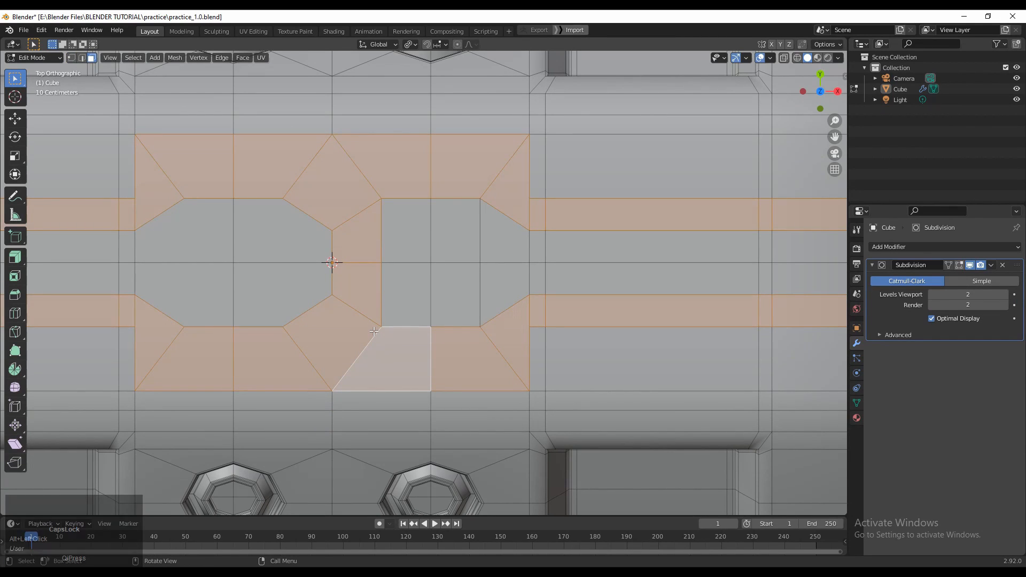
{"action": "scroll", "coordinate": [374, 332], "scroll_direction": "down", "scroll_amount": 5}
{"action": "scroll", "coordinate": [450, 319], "scroll_direction": "up", "scroll_amount": 4}
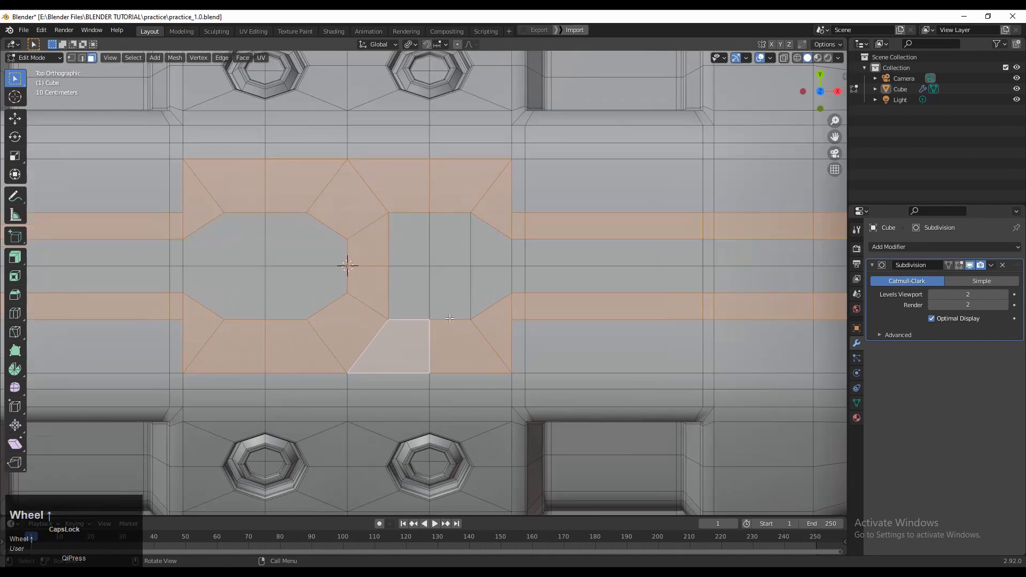
Check the lower central kite face, and undo the dissolve of the vertical middle edges between the trapezoids
{"action": "left_click", "coordinate": [356, 325], "text": "alt"}
{"action": "left_click", "coordinate": [337, 342]}
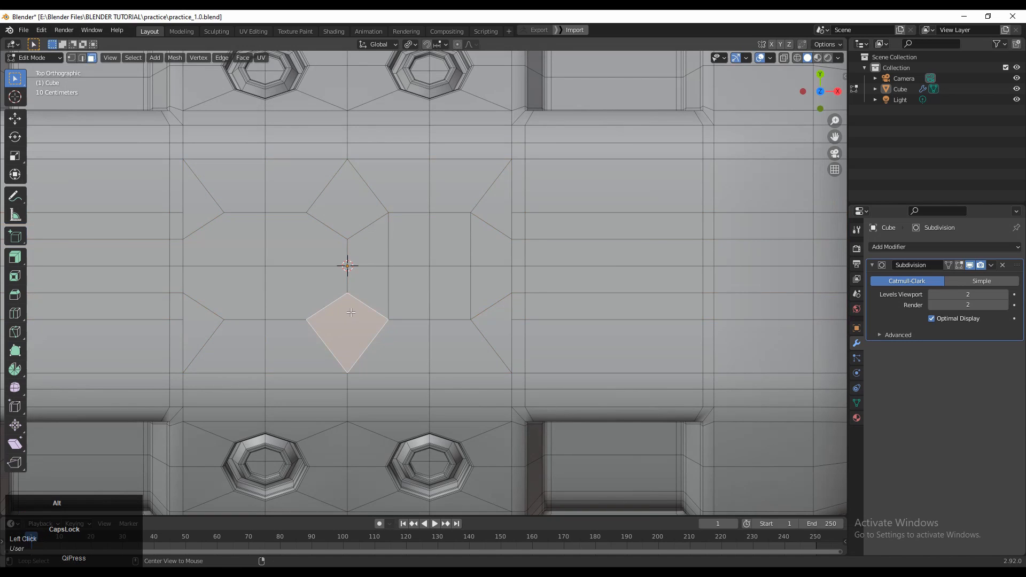
{"action": "left_click", "coordinate": [357, 306], "text": "alt"}
{"action": "key", "text": "ctrl+z"}
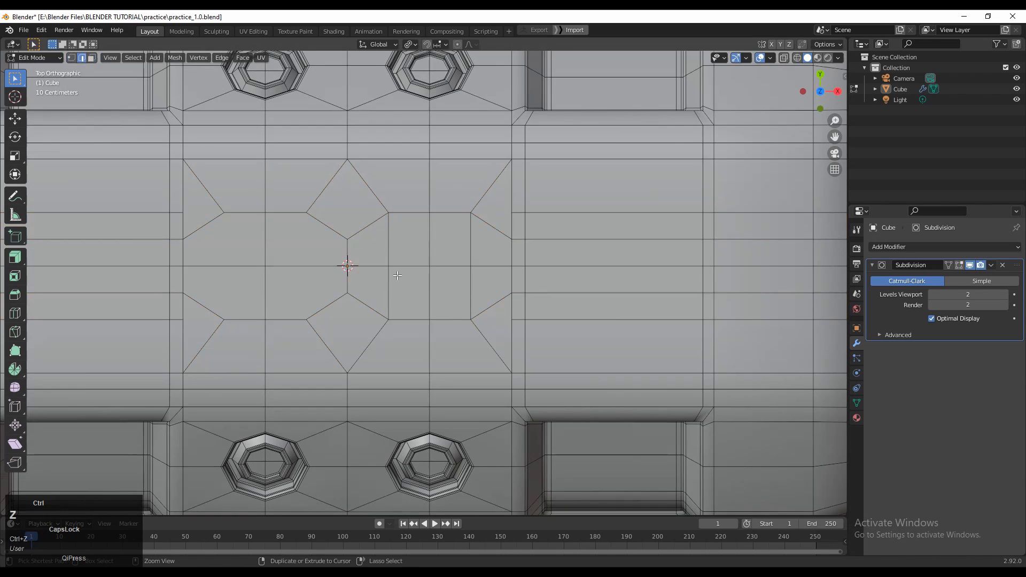
Try adding loop cuts just beside the crosswise middle line and through the upper button area, then undo them
{"action": "middle_click_drag", "start_coordinate": [398, 265], "coordinate": [402, 259], "text": "shift"}
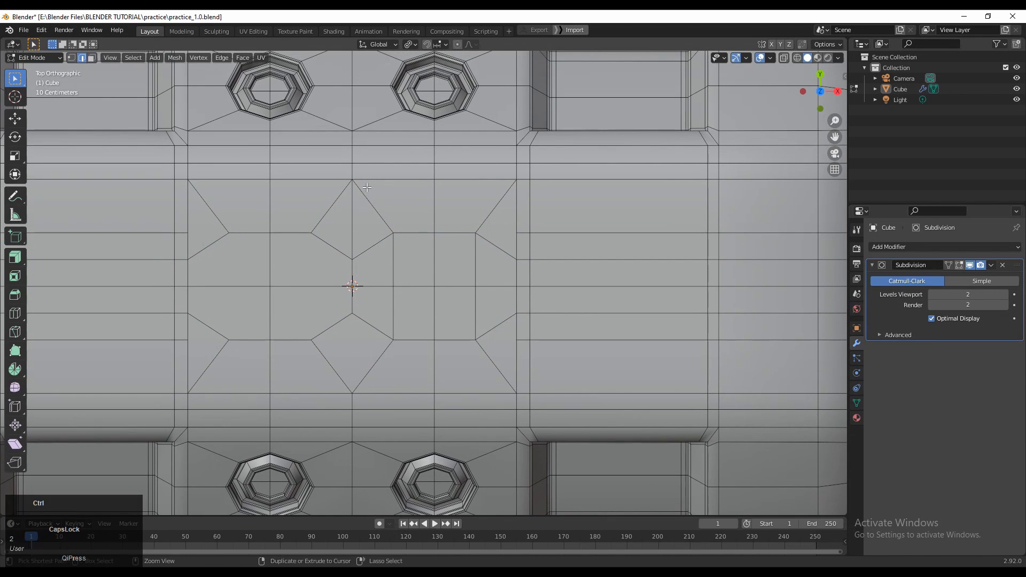
{"action": "key", "text": "ctrl+r"}
{"action": "left_click", "coordinate": [360, 165]}
{"action": "left_click", "coordinate": [342, 170]}
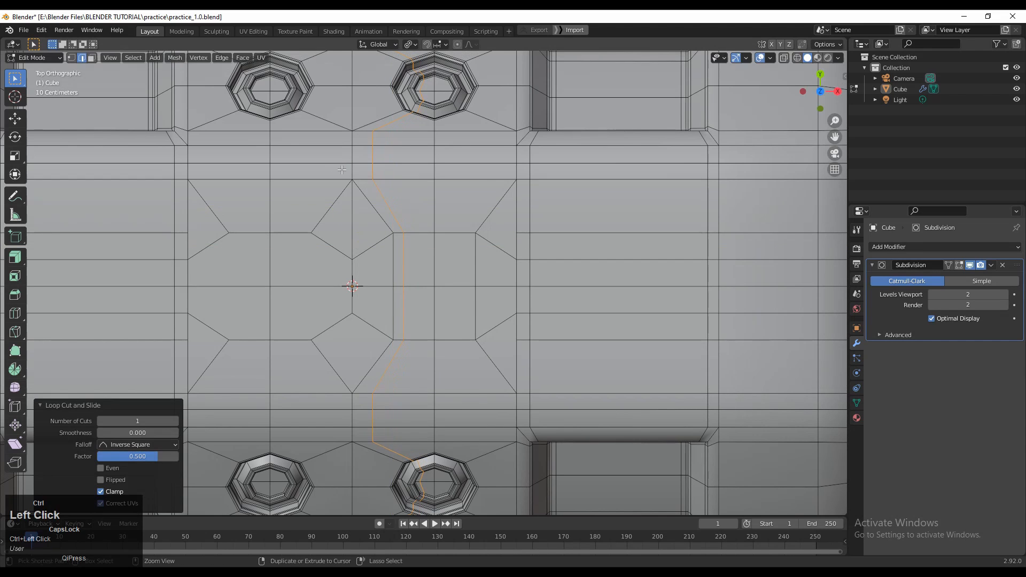
{"action": "middle_click_drag", "start_coordinate": [343, 170], "coordinate": [360, 282], "text": "shift"}
{"action": "key", "text": "ctrl+r"}
{"action": "left_click", "coordinate": [508, 224]}
{"action": "right_click", "coordinate": [508, 224]}
{"action": "key", "text": "ctrl+z"}
{"action": "key", "text": "ctrl+z"}
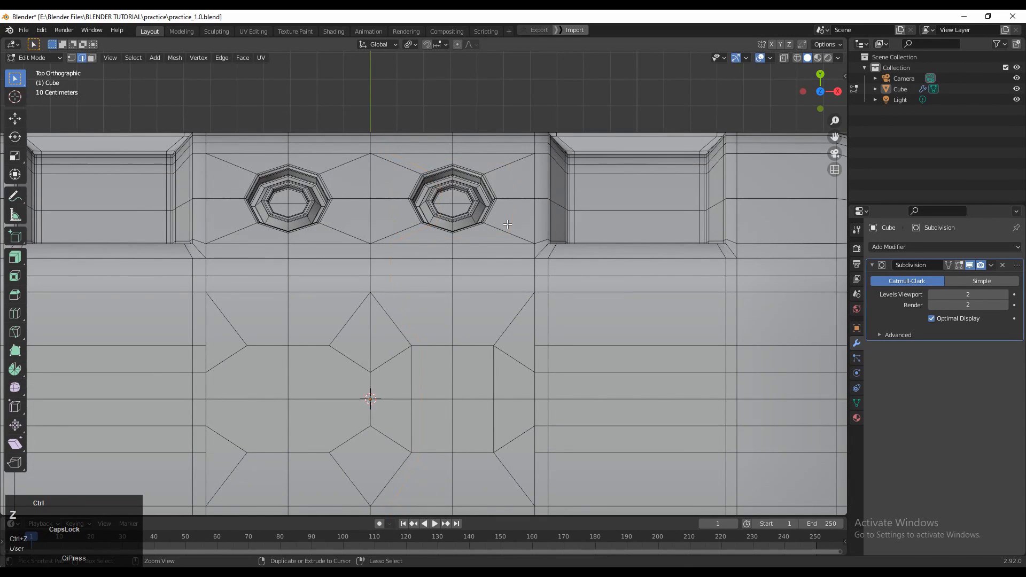
{"action": "middle_click_drag", "start_coordinate": [508, 225], "coordinate": [470, 107], "text": "shift"}
{"action": "scroll", "coordinate": [439, 352], "scroll_direction": "up", "scroll_amount": 2}
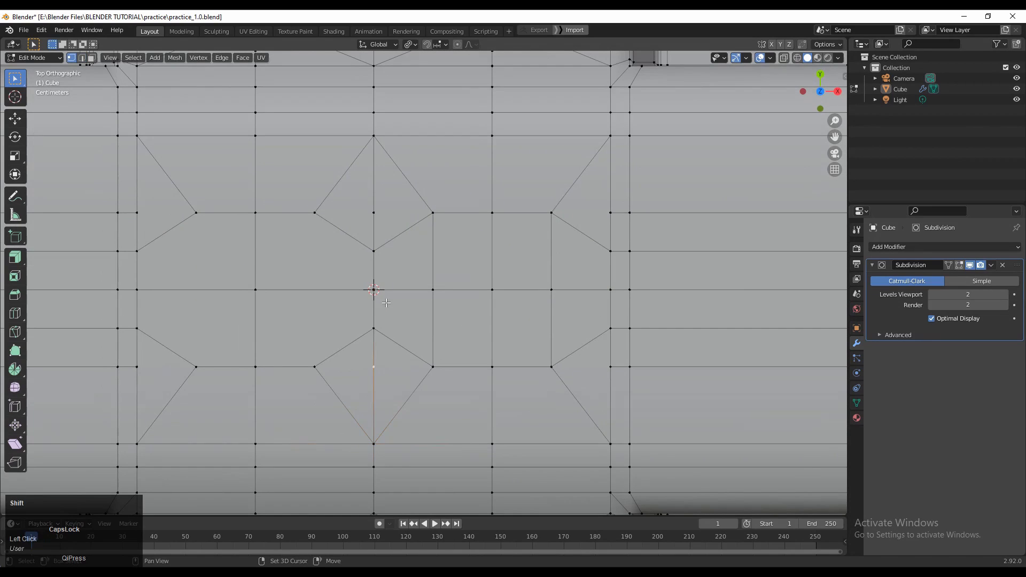
{"action": "key", "text": "g"}
{"action": "key", "text": "g"}
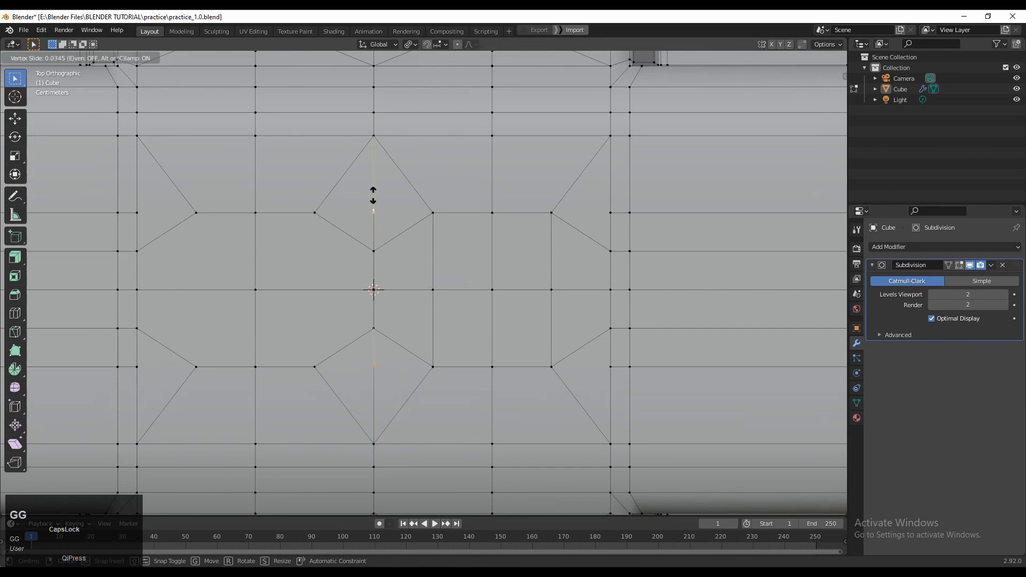
{"action": "right_click", "coordinate": [391, 219]}
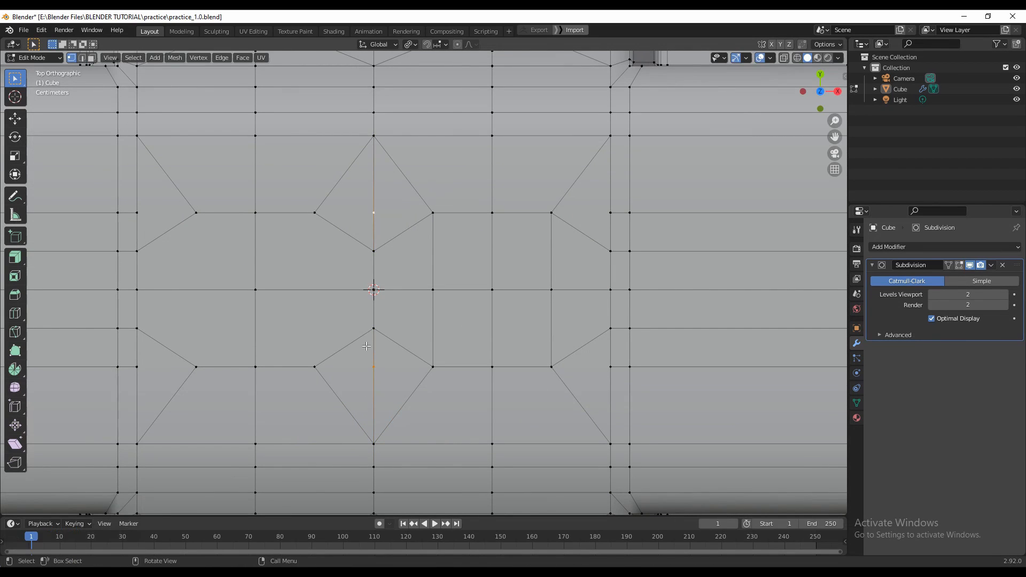
Slide the middle vertices of the lower and upper central kites outward along the crosswise middle line
{"action": "middle_click_drag", "start_coordinate": [394, 344], "coordinate": [403, 311], "text": "shift"}
{"action": "key", "text": "g"}
{"action": "key", "text": "g"}
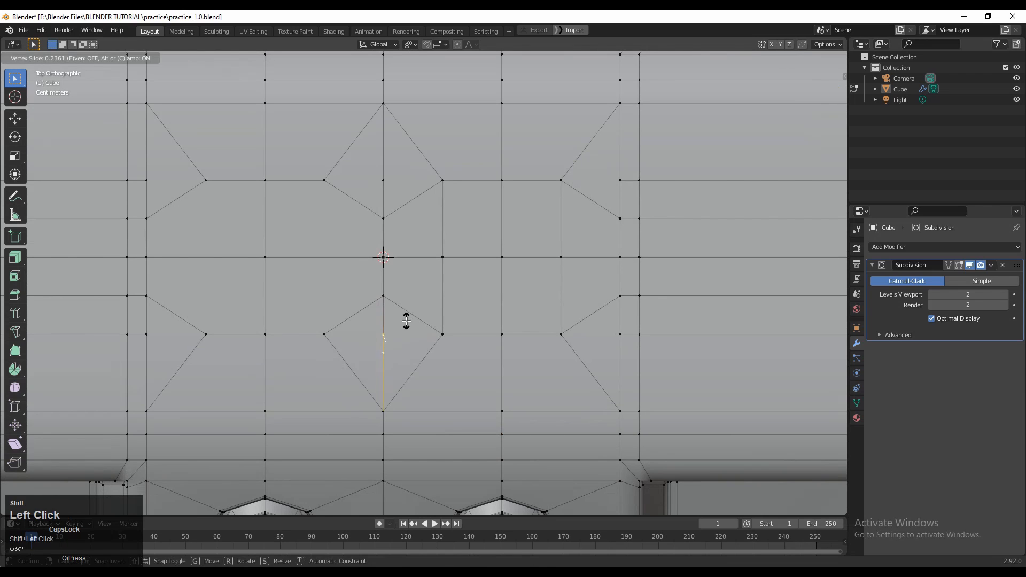
{"action": "left_click", "coordinate": [406, 321]}
{"action": "left_click", "coordinate": [383, 180]}
{"action": "key", "text": "g"}
{"action": "key", "text": "g"}
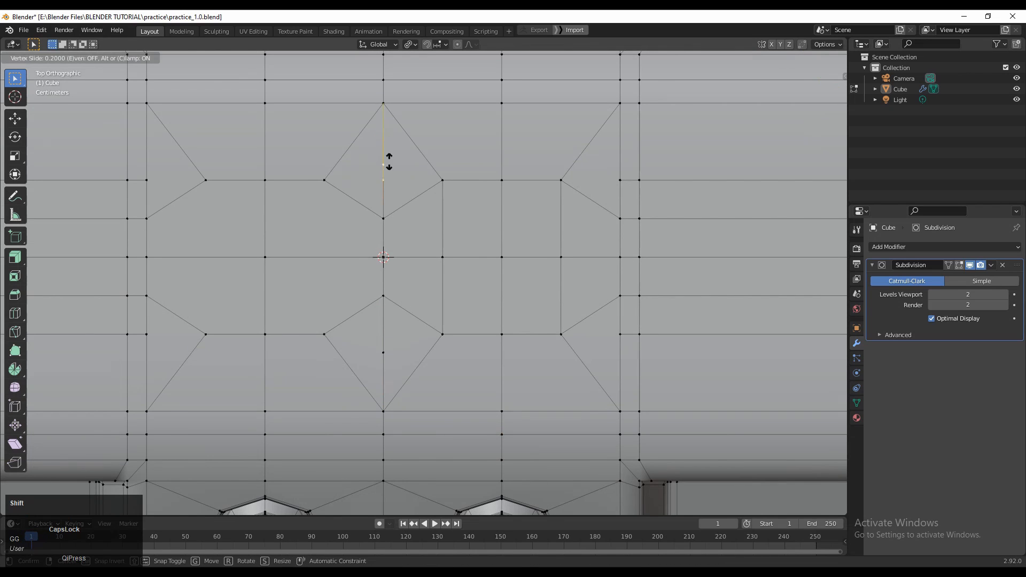
{"action": "left_click", "coordinate": [389, 165]}
Turn on the mesh statistics overlay and check the two halves of the upper central kite as single faces
{"action": "key", "text": "3"}
{"action": "left_click", "coordinate": [397, 167]}
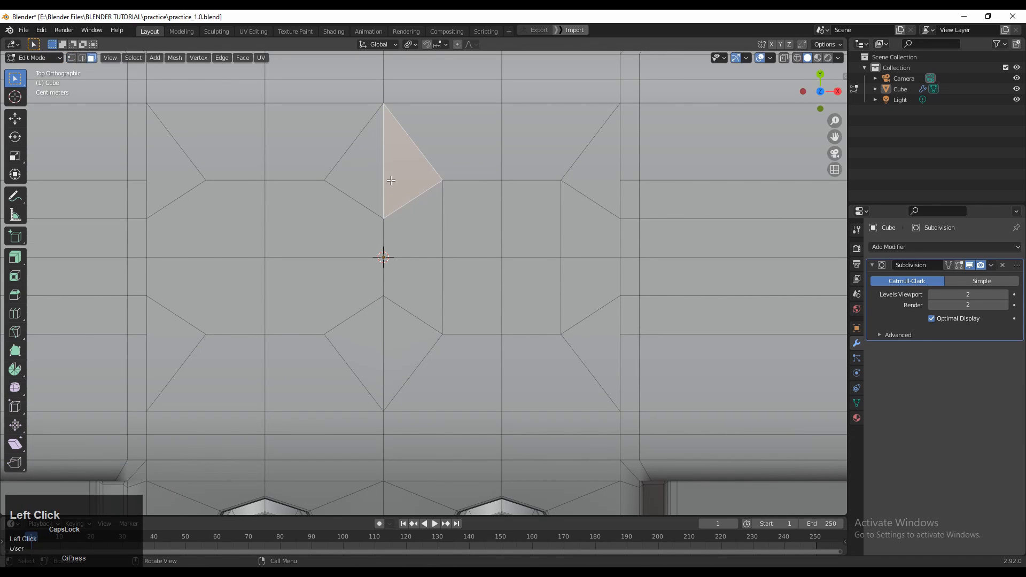
{"action": "left_click", "coordinate": [770, 57]}
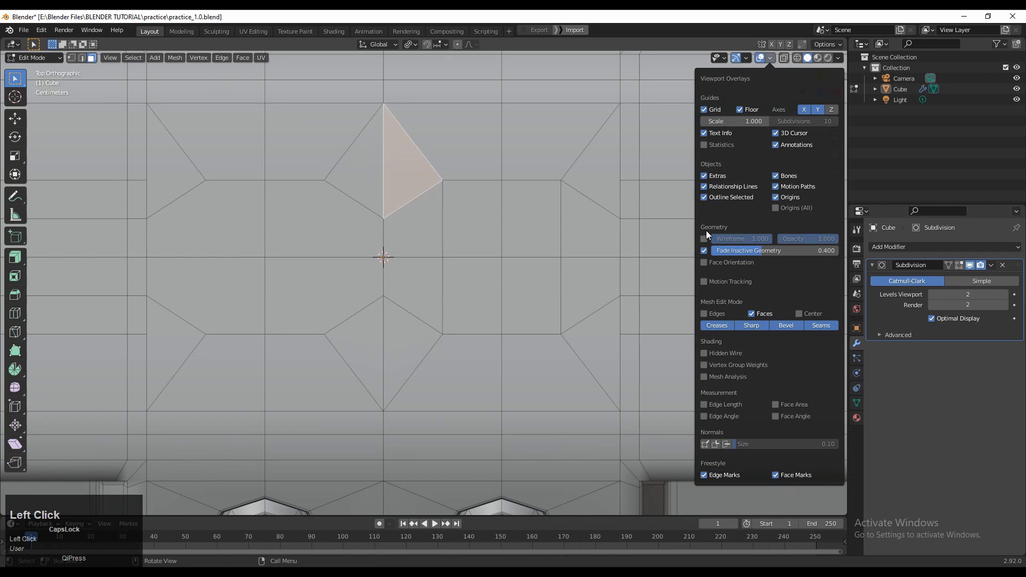
{"action": "left_click", "coordinate": [710, 144]}
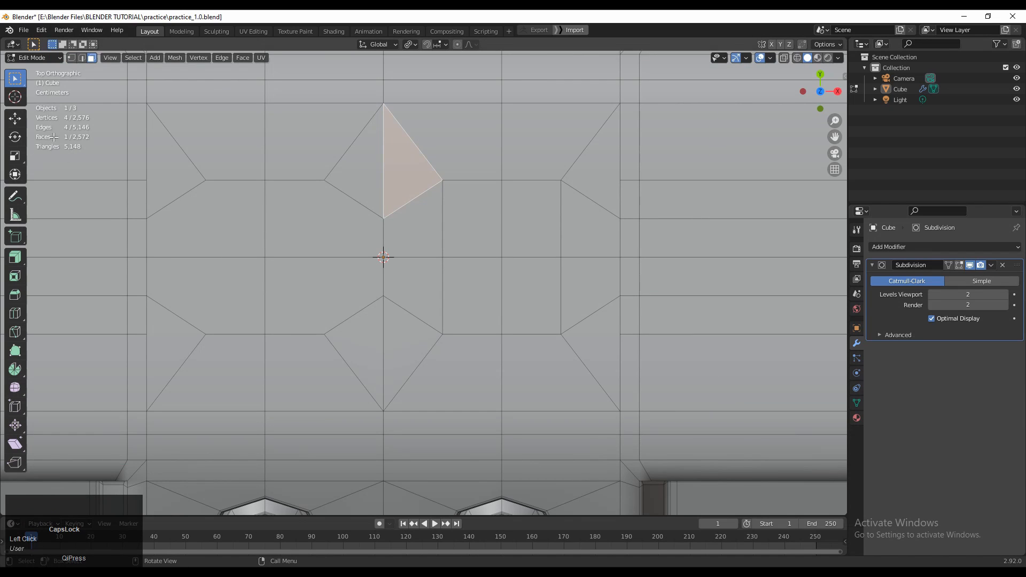
{"action": "left_click", "coordinate": [362, 188]}
{"action": "scroll", "coordinate": [362, 188], "scroll_direction": "down", "scroll_amount": 2}
{"action": "middle_click_drag", "start_coordinate": [599, 223], "coordinate": [550, 233], "text": "shift"}
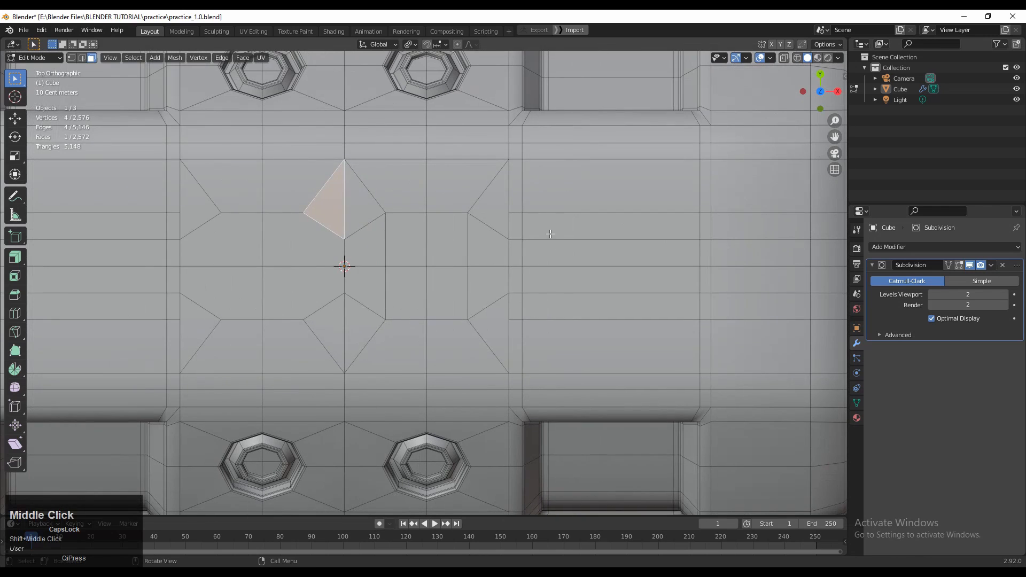
Examine the edge and face loops through the upper trapezoids, plus the faces and diagonal edges of the upper central kite
{"action": "key", "text": "2"}
{"action": "left_click", "coordinate": [549, 212], "text": "alt"}
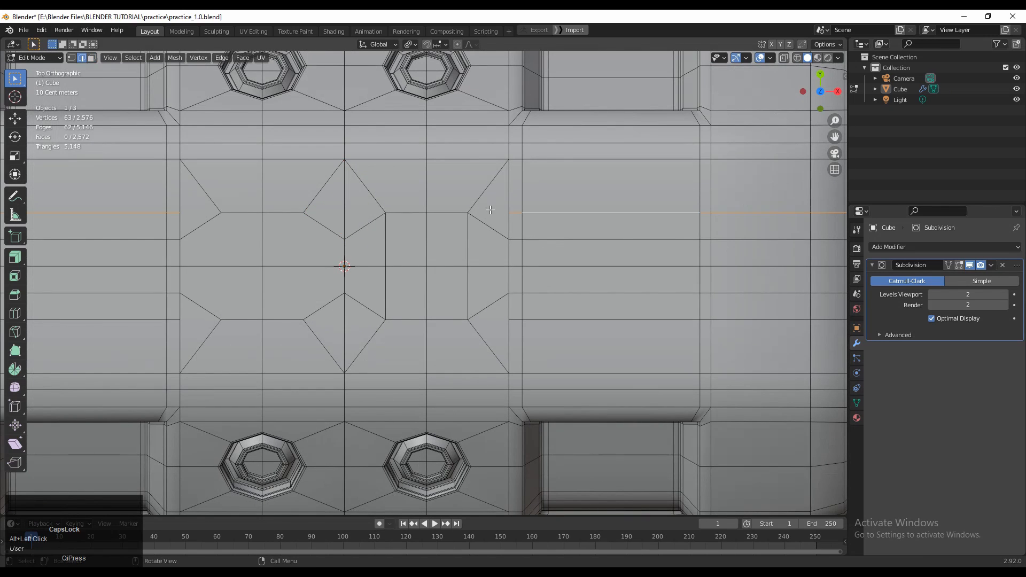
{"action": "key", "text": "3"}
{"action": "left_click", "coordinate": [503, 219]}
{"action": "left_click", "coordinate": [508, 219], "text": "alt"}
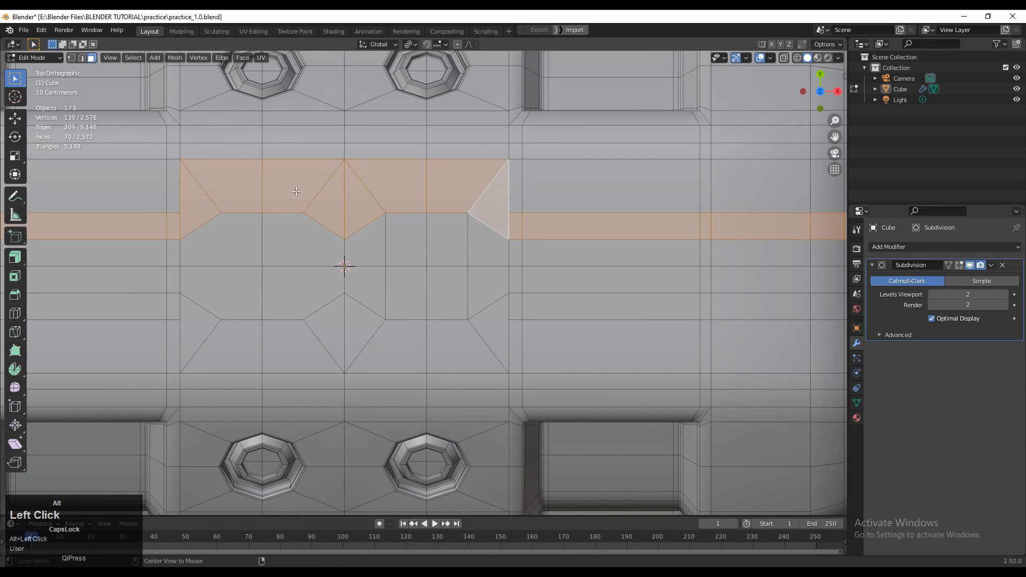
{"action": "left_click", "coordinate": [373, 247]}
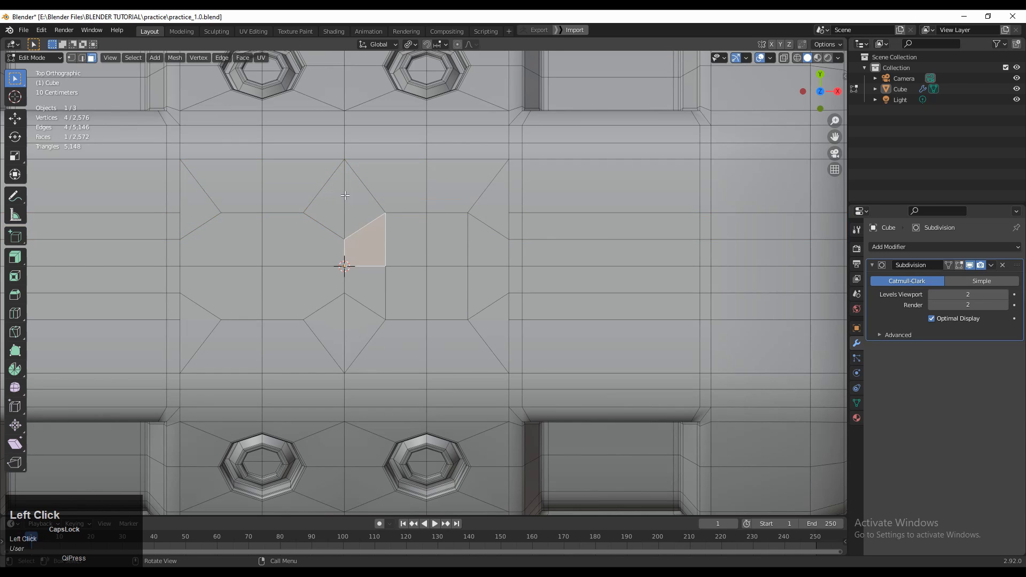
{"action": "left_click", "coordinate": [334, 206]}
{"action": "key", "text": "2"}
{"action": "left_click", "coordinate": [366, 188]}
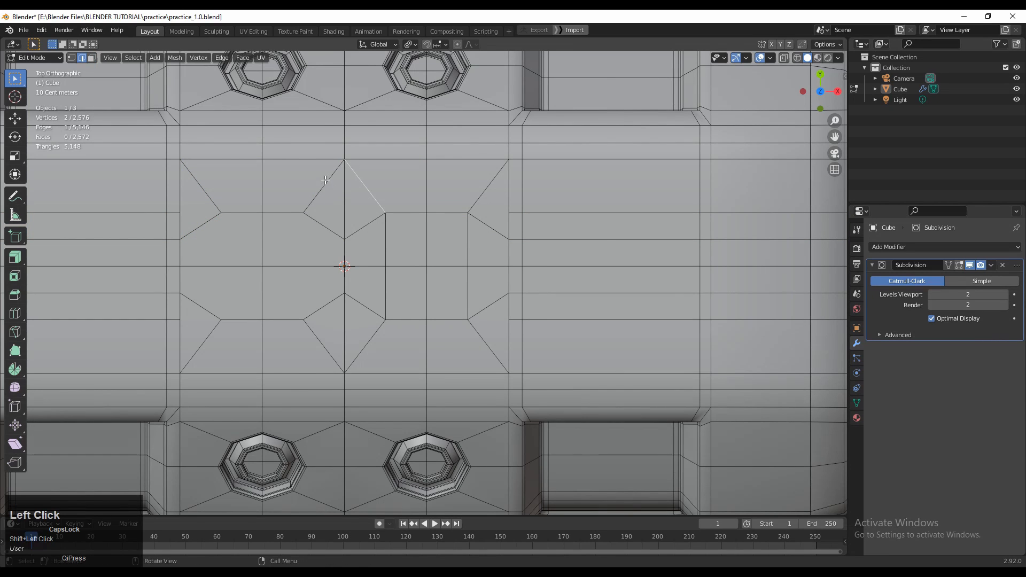
{"action": "middle_click_drag", "start_coordinate": [354, 188], "coordinate": [357, 201], "text": "shift"}
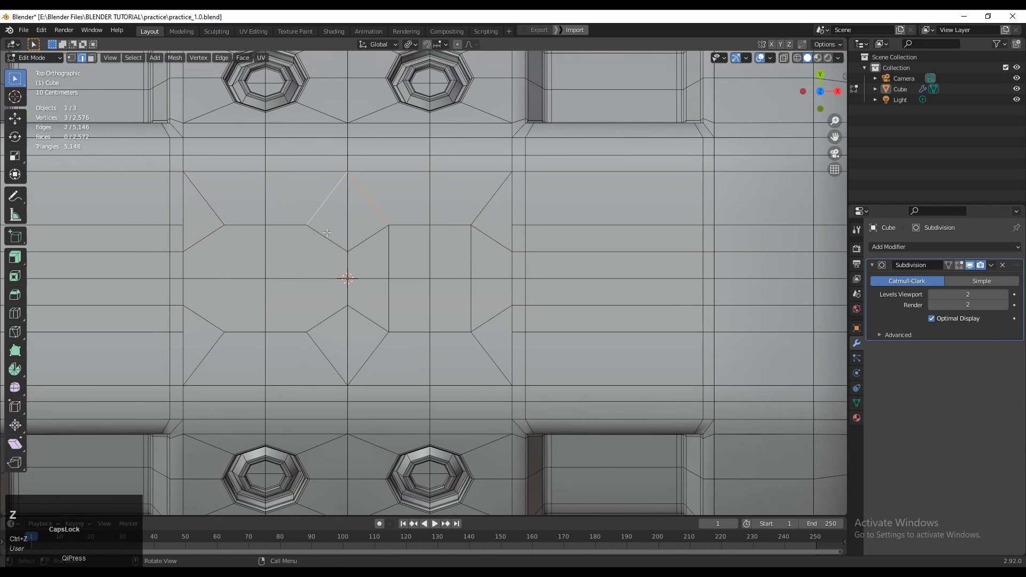
Connect the inner corners of the left-hand upper and lower trapezoids with two vertical edges
{"action": "key", "text": "1"}
{"action": "right_click", "coordinate": [266, 276]}
{"action": "left_click", "coordinate": [267, 277]}
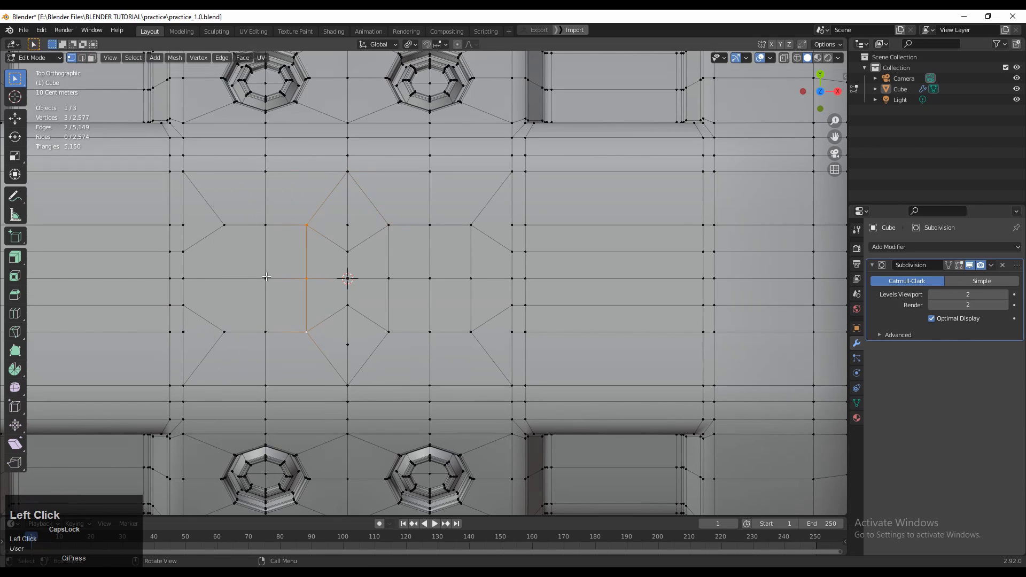
{"action": "right_click", "coordinate": [223, 280]}
{"action": "left_click", "coordinate": [225, 270]}
{"action": "key", "text": "3"}
Dissolve the two outer diagonal edges of the upper central kite
{"action": "middle_click_drag", "start_coordinate": [373, 203], "coordinate": [373, 241], "text": "shift"}
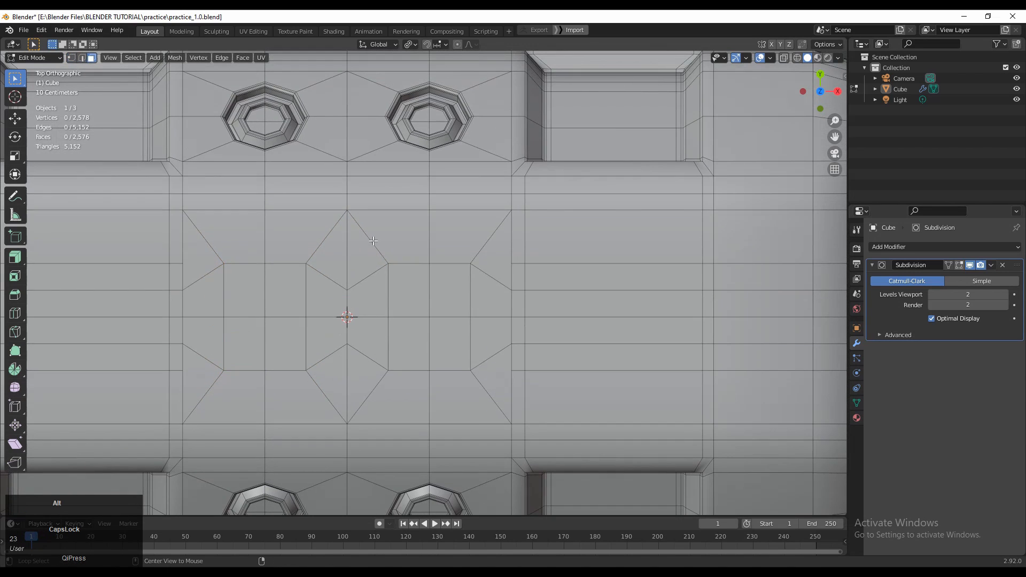
{"action": "left_click", "coordinate": [373, 241], "text": "alt"}
{"action": "key", "text": "2"}
{"action": "key", "text": "ctrl+x"}
{"action": "middle_click", "coordinate": [370, 264], "text": "shift"}
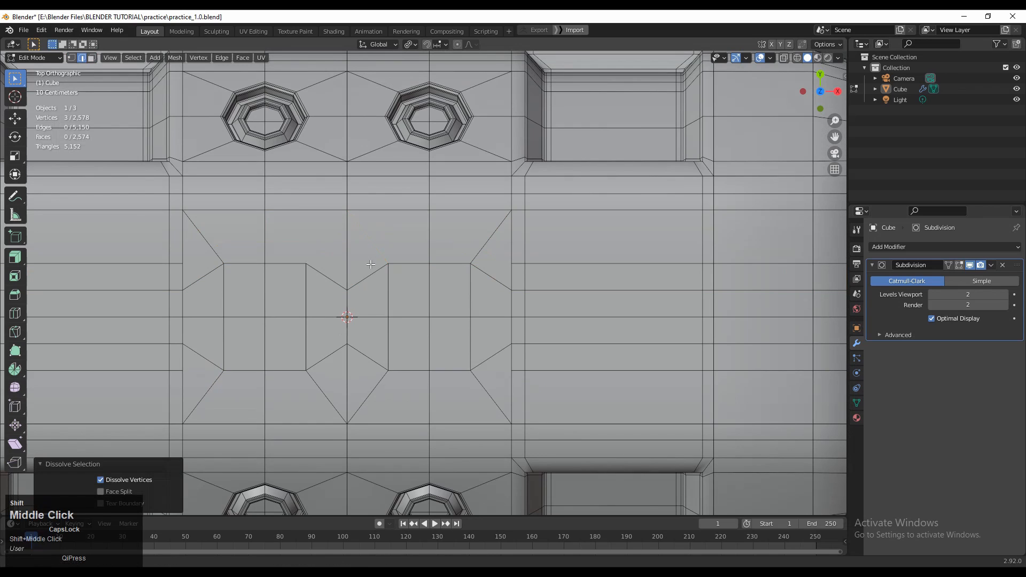
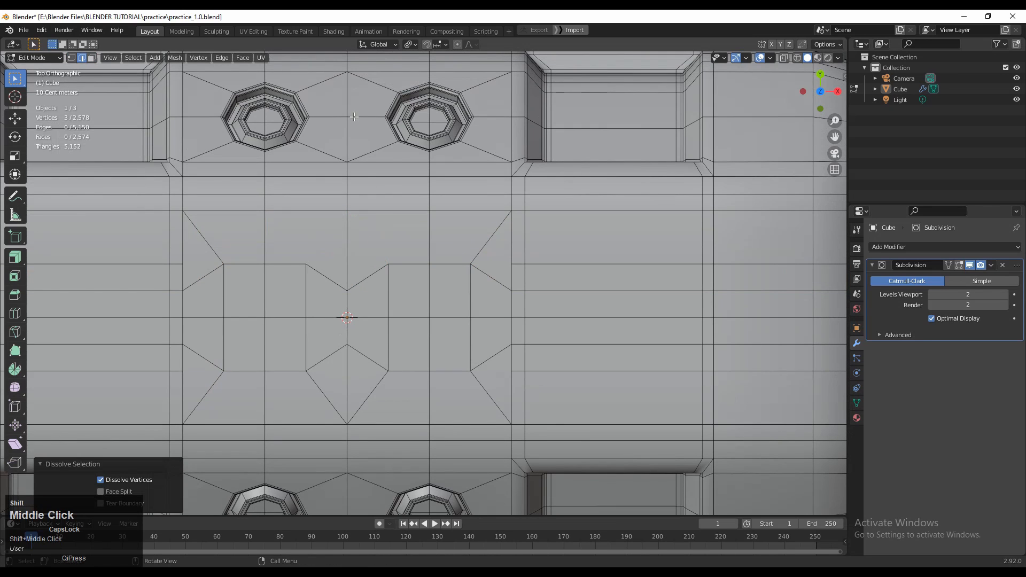
Select the complete crosswise middle edge loop around the body, and return to the top view
{"action": "left_click", "coordinate": [341, 258], "text": "alt"}
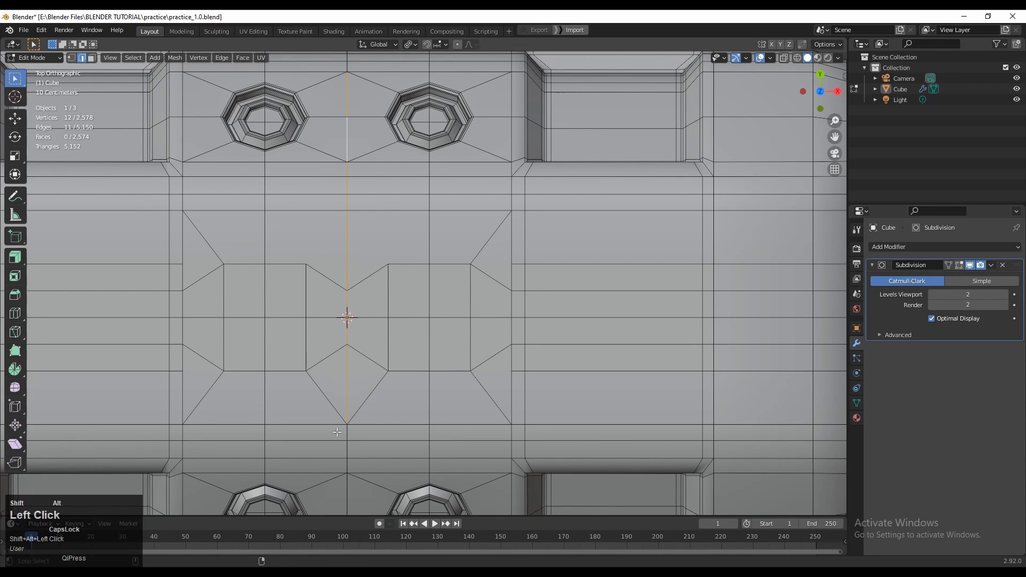
{"action": "scroll", "coordinate": [344, 450], "scroll_direction": "down", "scroll_amount": 5}
{"action": "middle_click_drag", "start_coordinate": [343, 451], "coordinate": [371, 361], "text": "shift"}
{"action": "scroll", "coordinate": [371, 361], "scroll_direction": "up", "scroll_amount": 4}
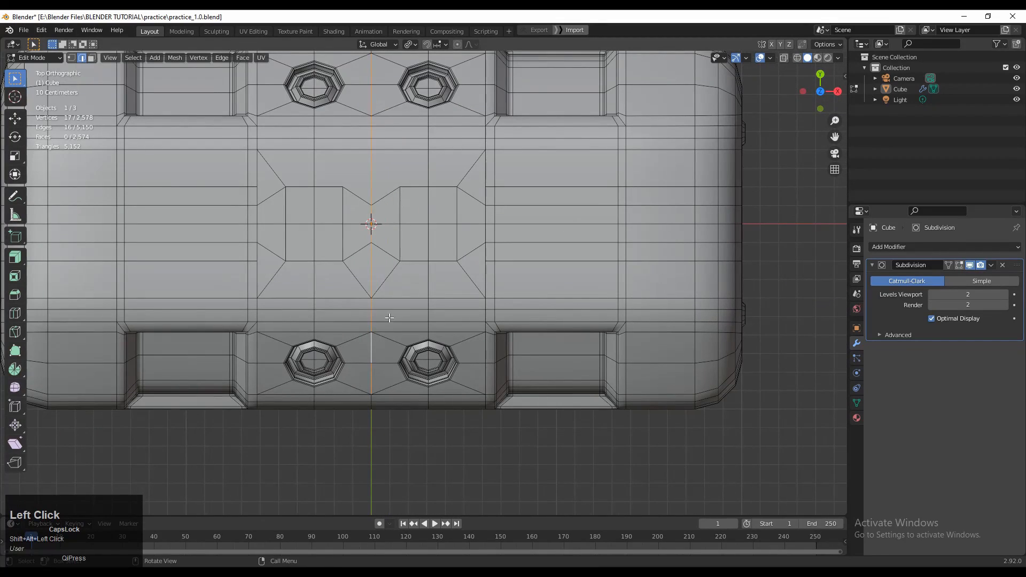
{"action": "scroll", "coordinate": [385, 233], "scroll_direction": "down", "scroll_amount": 3}
{"action": "middle_click_drag", "start_coordinate": [386, 233], "coordinate": [410, 189]}
{"action": "scroll", "coordinate": [401, 314], "scroll_direction": "up", "scroll_amount": 3}
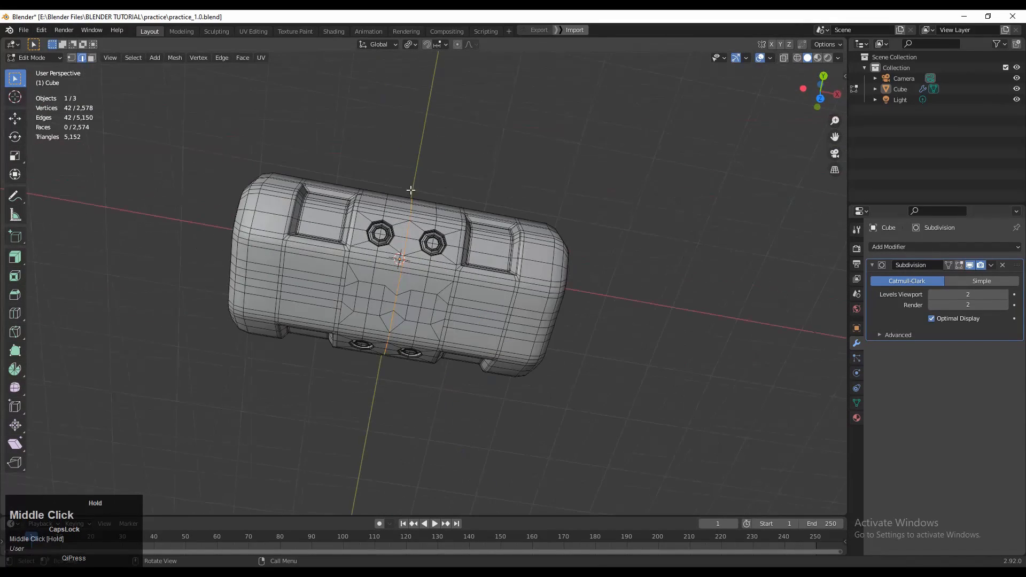
{"action": "left_click", "coordinate": [820, 99]}
{"action": "scroll", "coordinate": [427, 284], "scroll_direction": "up", "scroll_amount": 6}
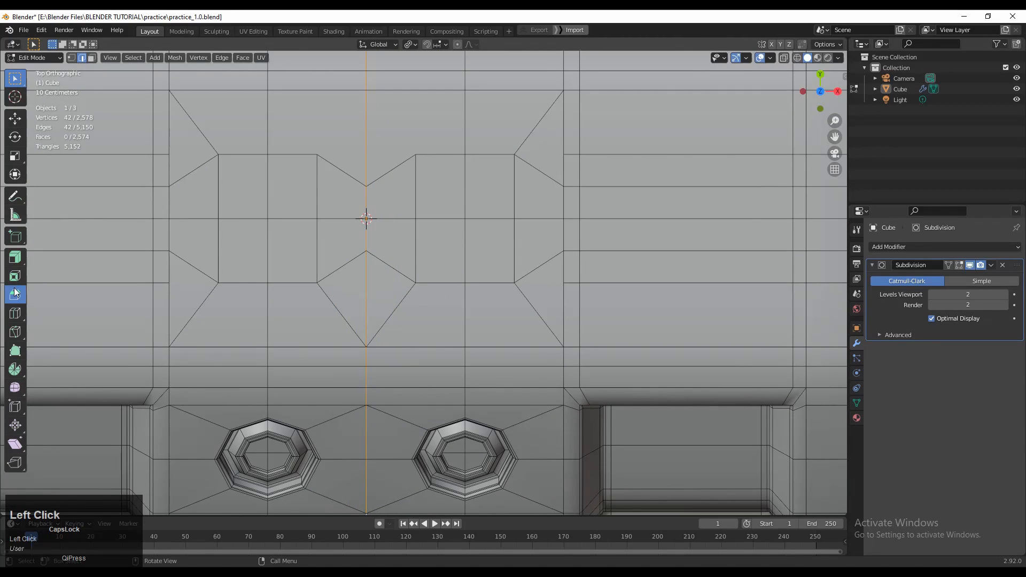
Bevel the selected middle loop 0.0246 m wide with 1 segment, and add a centred loop cut in the bevelled strip
{"action": "left_click", "coordinate": [15, 294]}
{"action": "left_click_drag", "start_coordinate": [367, 217], "coordinate": [365, 209]}
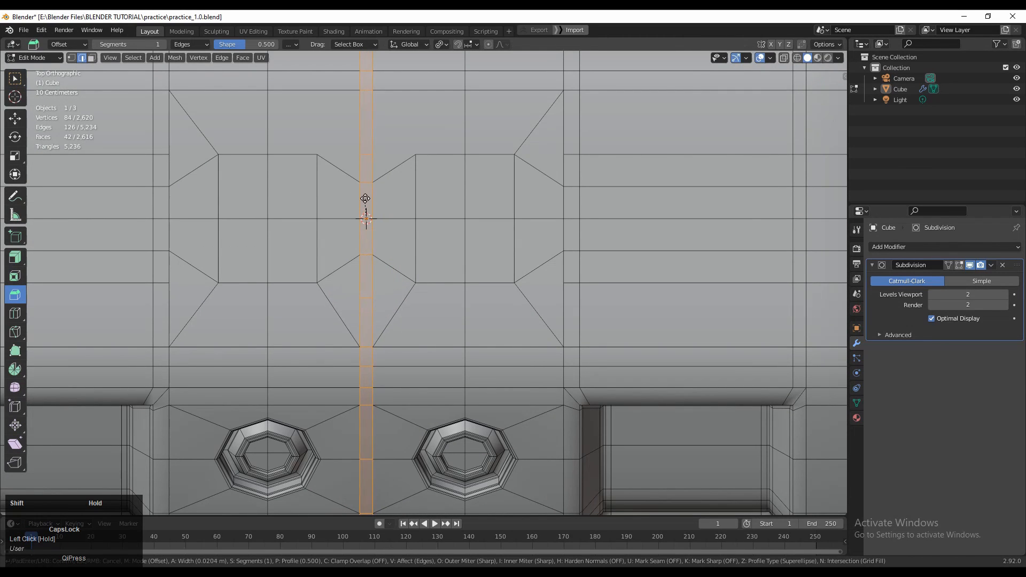
{"action": "right_click", "coordinate": [366, 185]}
{"action": "scroll", "coordinate": [366, 185], "scroll_direction": "down", "scroll_amount": 3}
{"action": "scroll", "coordinate": [398, 304], "scroll_direction": "up", "scroll_amount": 3}
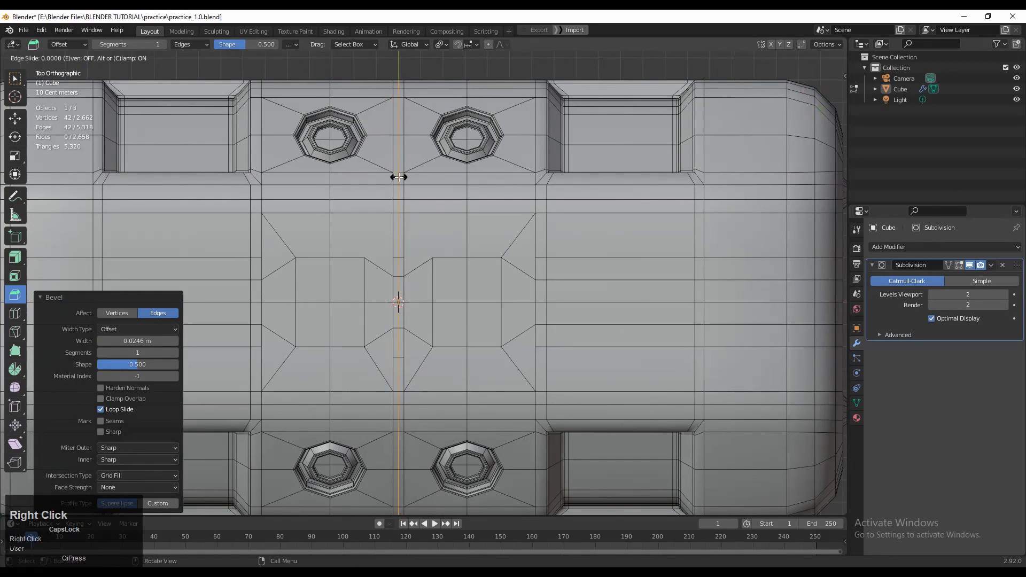
Connect the inner corner of the right-hand upper trapezoid to the strip's upper outer vertex with a diagonal edge
{"action": "middle_click_drag", "start_coordinate": [472, 178], "coordinate": [482, 183], "text": "shift"}
{"action": "scroll", "coordinate": [478, 214], "scroll_direction": "up", "scroll_amount": 2}
{"action": "key", "text": "1"}
{"action": "left_click", "coordinate": [448, 202]}
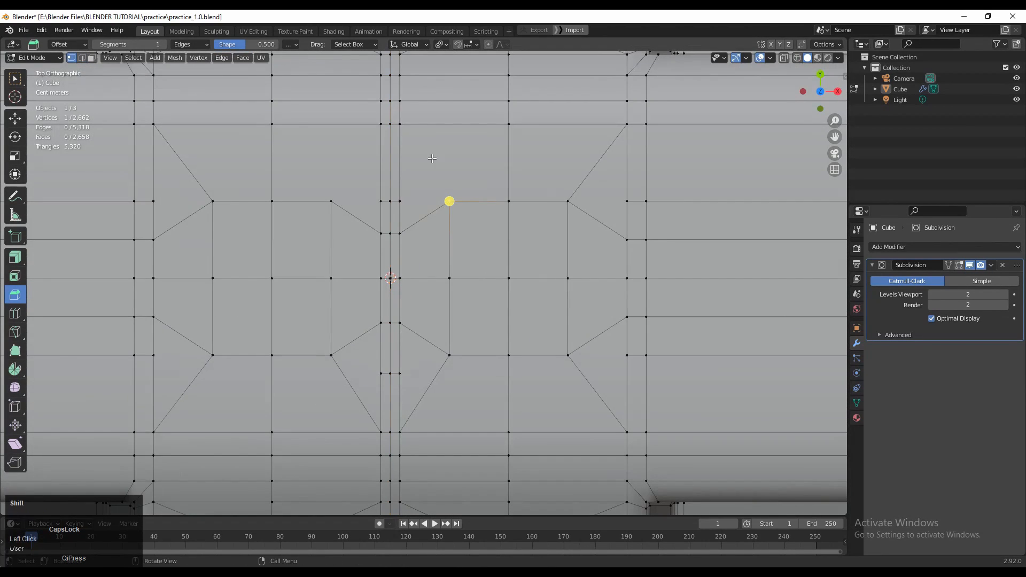
{"action": "scroll", "coordinate": [421, 137], "scroll_direction": "up", "scroll_amount": 1}
{"action": "right_click", "coordinate": [423, 138]}
{"action": "left_click", "coordinate": [424, 138]}
{"action": "middle_click_drag", "start_coordinate": [424, 138], "coordinate": [408, 69], "text": "shift"}
Connect the inner corner of the left-hand upper trapezoid to the central strip's upper outer vertex with a diagonal edge
{"action": "key", "text": "2"}
{"action": "middle_click_drag", "start_coordinate": [376, 321], "coordinate": [362, 297], "text": "shift"}
{"action": "left_click", "coordinate": [377, 360]}
{"action": "scroll", "coordinate": [377, 353], "scroll_direction": "down", "scroll_amount": 2}
{"action": "middle_click_drag", "start_coordinate": [376, 336], "coordinate": [372, 394], "text": "shift"}
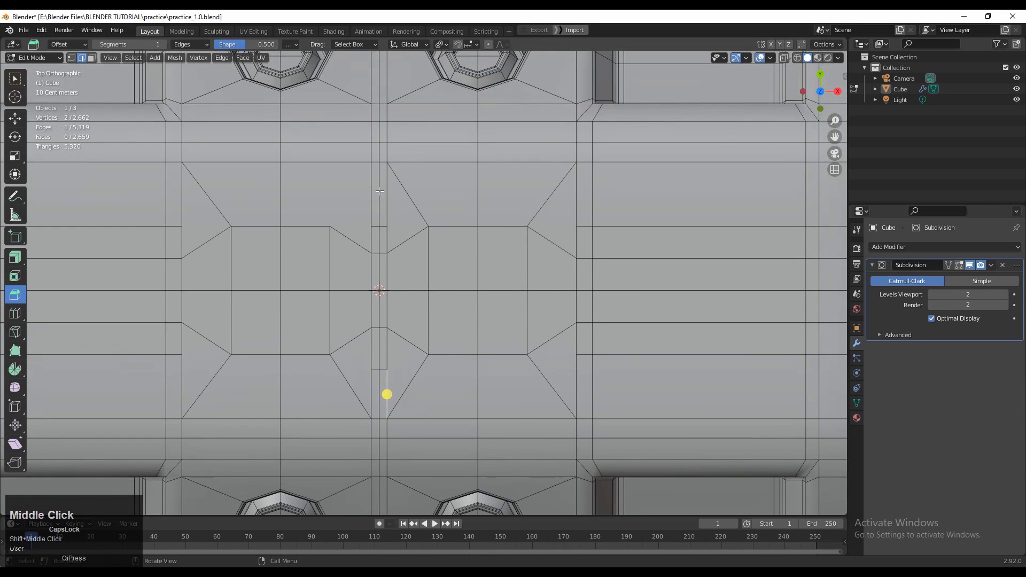
{"action": "key", "text": "1"}
{"action": "left_click", "coordinate": [331, 225]}
Dissolve the short crosswise edges of the narrow central strip inside the upper and lower kites
{"action": "key", "text": "2"}
{"action": "left_click", "coordinate": [377, 226], "text": "alt"}
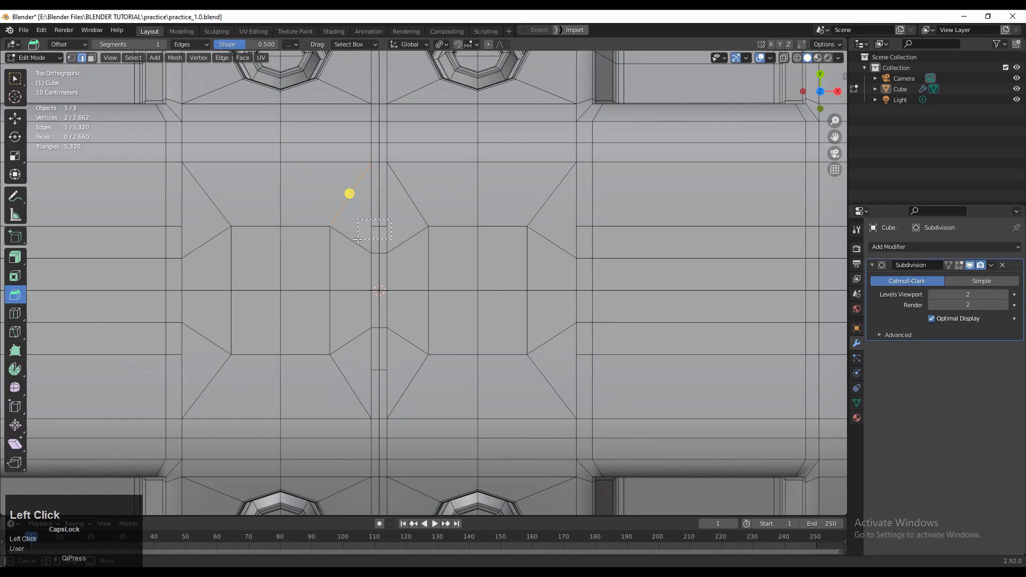
{"action": "key", "text": "ctrl+x"}
{"action": "left_click", "coordinate": [376, 370], "text": "alt"}
{"action": "key", "text": "ctrl+x"}
{"action": "middle_click_drag", "start_coordinate": [414, 321], "coordinate": [409, 316], "text": "shift"}
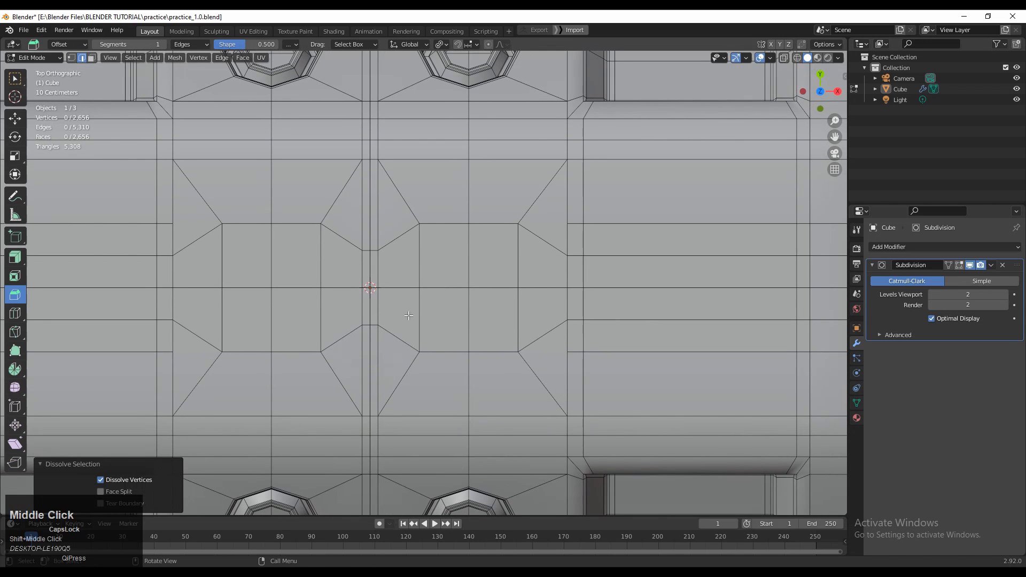
Dissolve the strip's two outer lengthwise edges inside the lower kite, and check the face loop along the strip
{"action": "left_click", "coordinate": [370, 372], "text": "alt"}
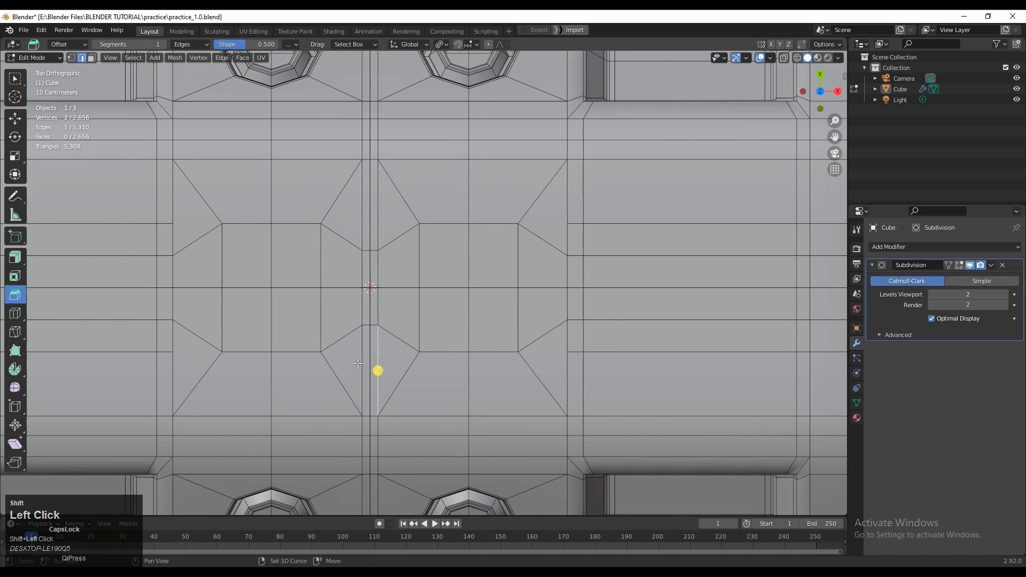
{"action": "key", "text": "ctrl+x"}
{"action": "key", "text": "3"}
{"action": "middle_click_drag", "start_coordinate": [381, 346], "coordinate": [383, 348], "text": "shift"}
{"action": "left_click", "coordinate": [373, 327], "text": "alt"}
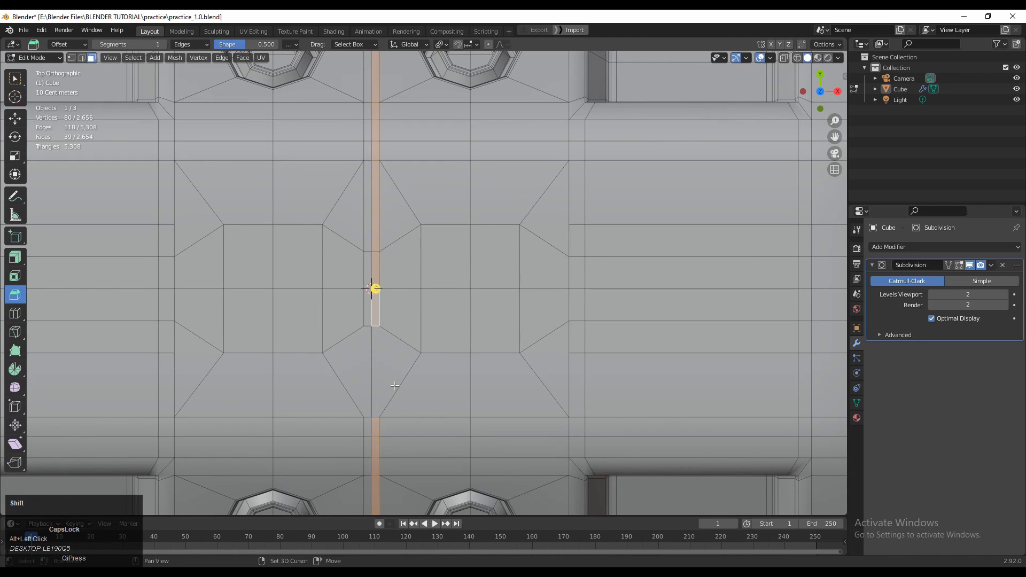
Connect the two side corners of the lower kite with a crosswise edge, and check the face loop through it
{"action": "left_click", "coordinate": [421, 353]}
{"action": "left_click", "coordinate": [328, 353], "text": "shift"}
{"action": "right_click", "coordinate": [363, 355]}
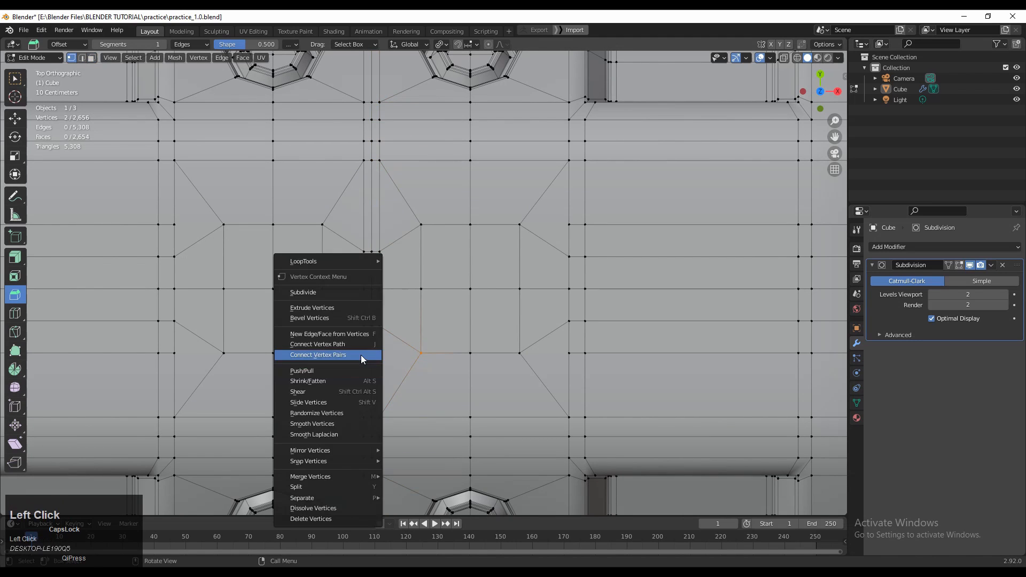
{"action": "left_click", "coordinate": [361, 356]}
{"action": "scroll", "coordinate": [414, 362], "scroll_direction": "up", "scroll_amount": 1}
{"action": "left_click", "coordinate": [365, 292], "text": "alt"}
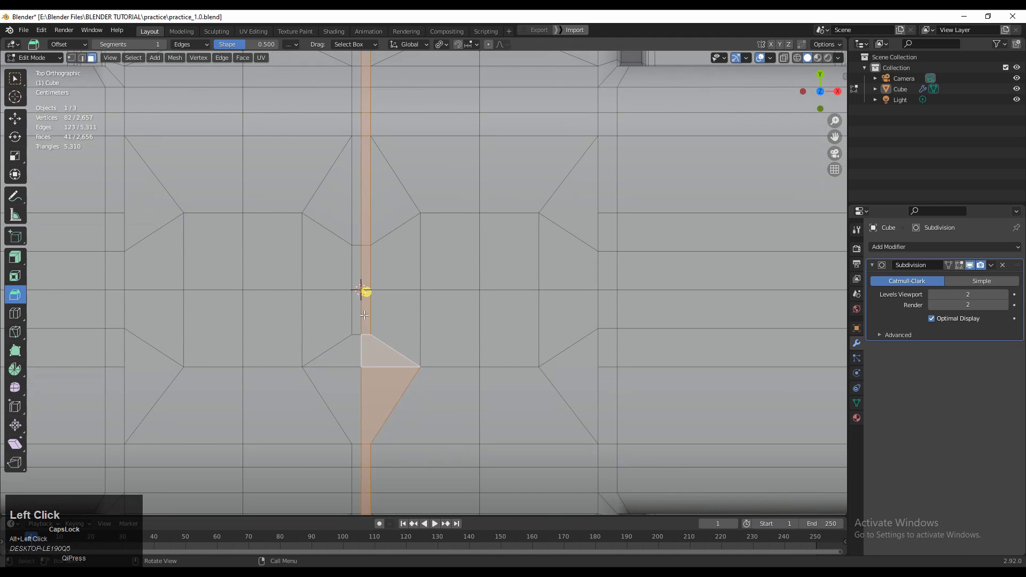
Connect the two side corners of the upper kite with a crosswise edge, and check the resulting face loop and edges
{"action": "key", "text": "1"}
{"action": "left_click", "coordinate": [421, 213]}
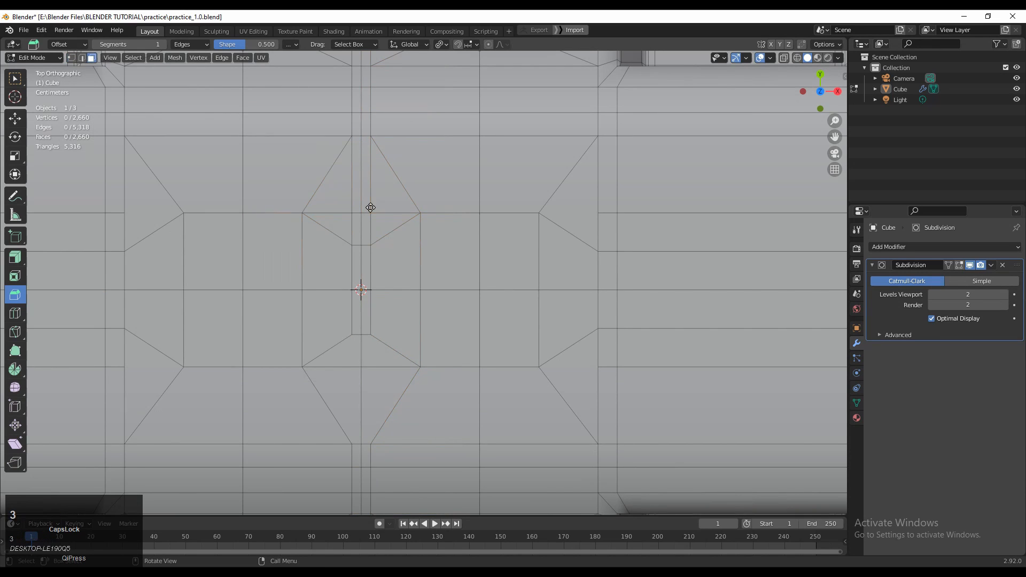
{"action": "left_click", "coordinate": [362, 289], "text": "alt"}
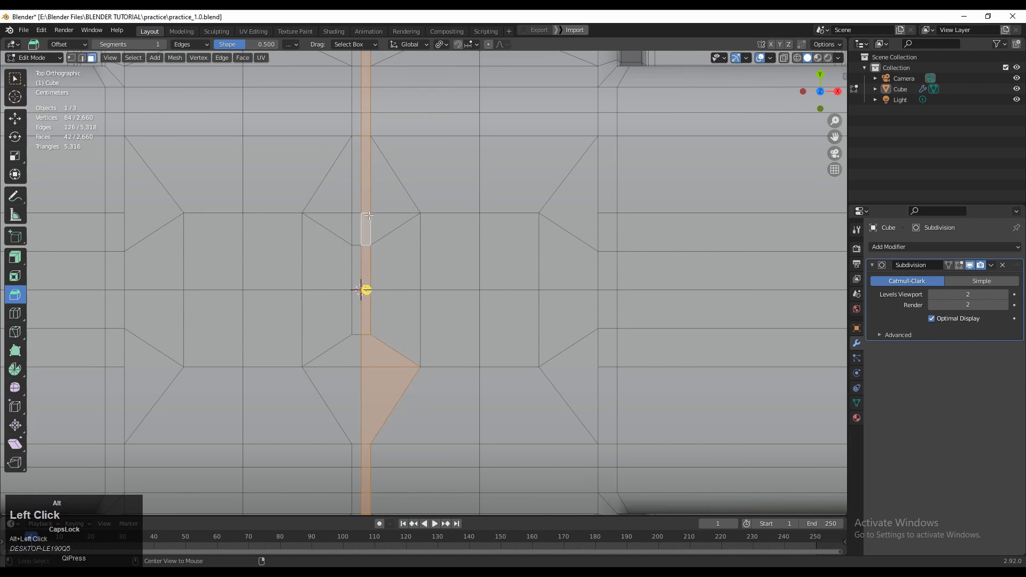
{"action": "middle_click_drag", "start_coordinate": [424, 261], "coordinate": [427, 281], "text": "shift"}
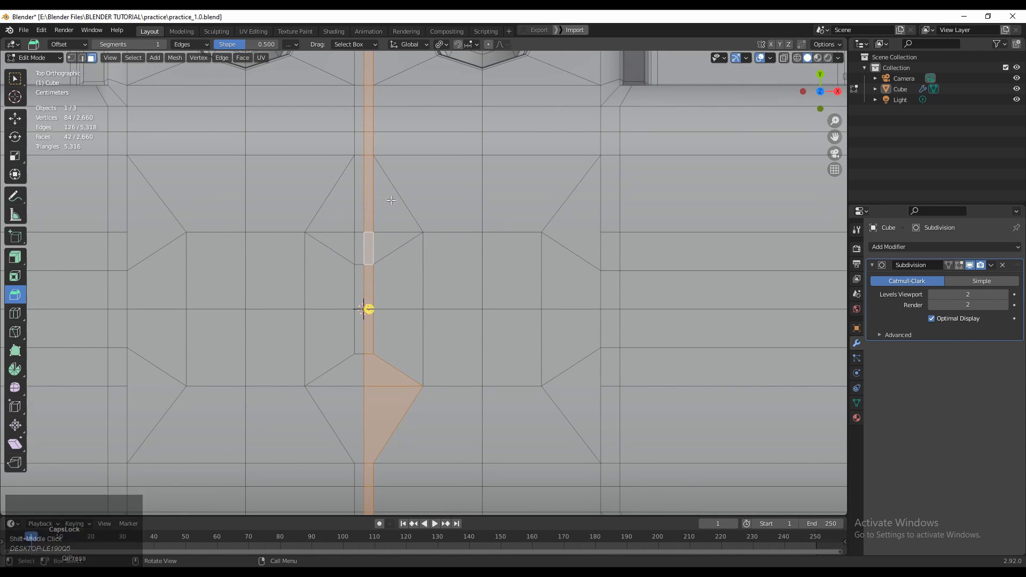
{"action": "left_click", "coordinate": [420, 254]}
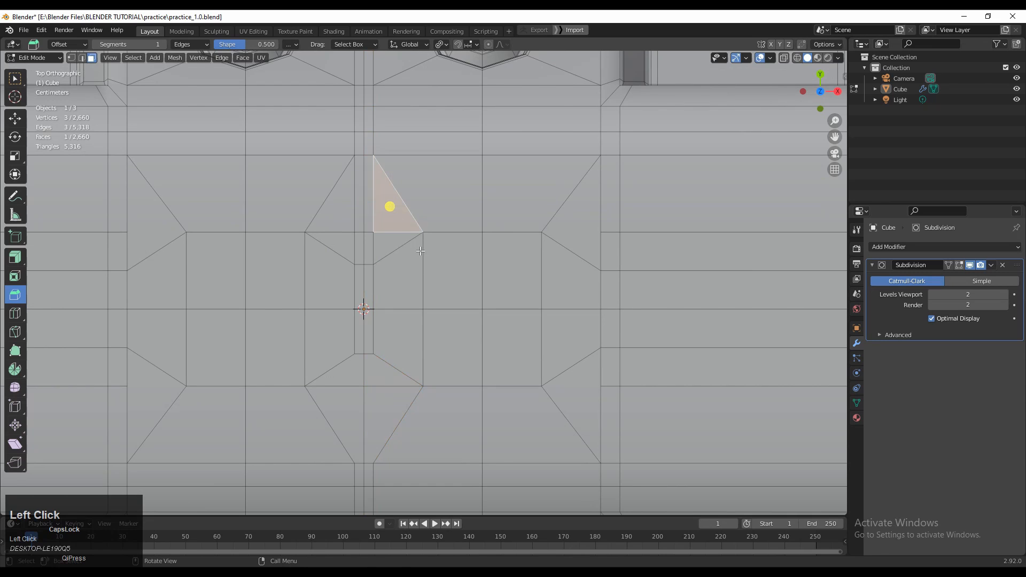
{"action": "left_click", "coordinate": [359, 230]}
{"action": "key", "text": "2"}
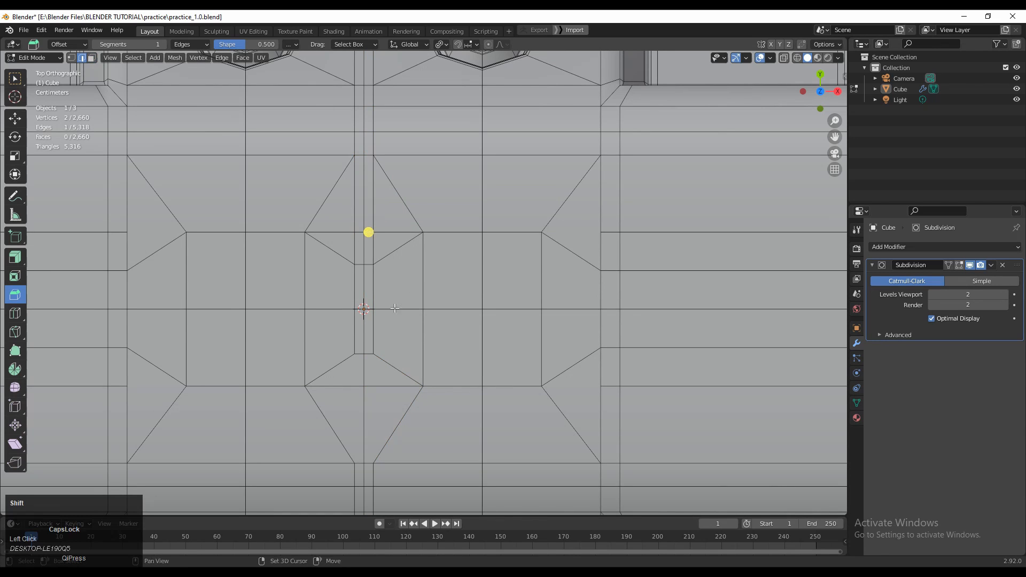
Select the entire mesh and symmetrize it in the -Y to +Y direction
{"action": "key", "text": "a"}
{"action": "scroll", "coordinate": [385, 162], "scroll_direction": "down", "scroll_amount": 6}
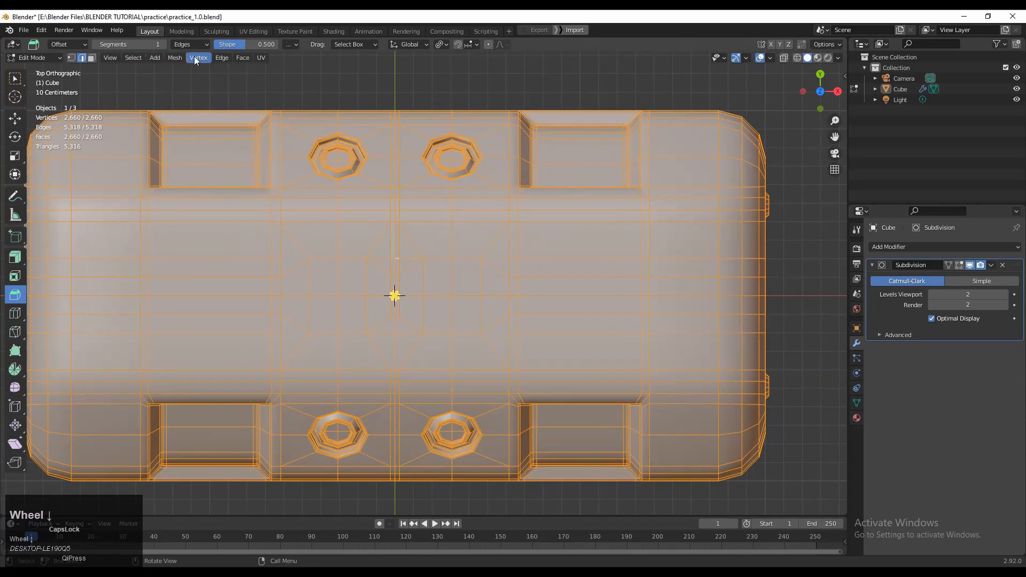
{"action": "left_click", "coordinate": [174, 57]}
{"action": "left_click", "coordinate": [203, 207]}
{"action": "scroll", "coordinate": [422, 283], "scroll_direction": "up", "scroll_amount": 2}
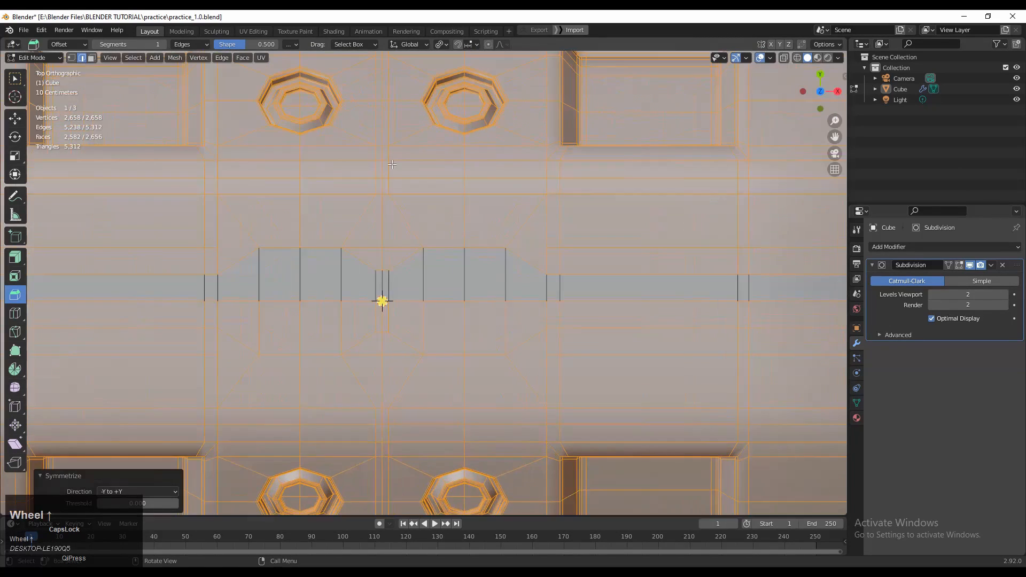
Examine the face loops running through the central strip, the kites and the right-hand trapezoids
{"action": "left_click", "coordinate": [390, 113]}
{"action": "key", "text": "3"}
{"action": "left_click", "coordinate": [392, 244], "text": "alt"}
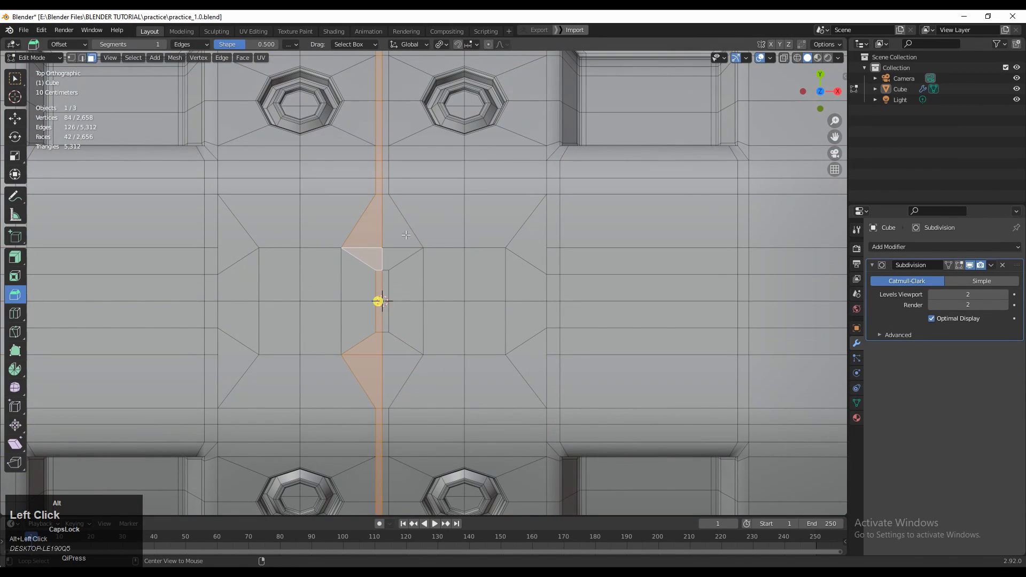
{"action": "left_click", "coordinate": [410, 230], "text": "alt"}
{"action": "left_click", "coordinate": [413, 365], "text": "alt"}
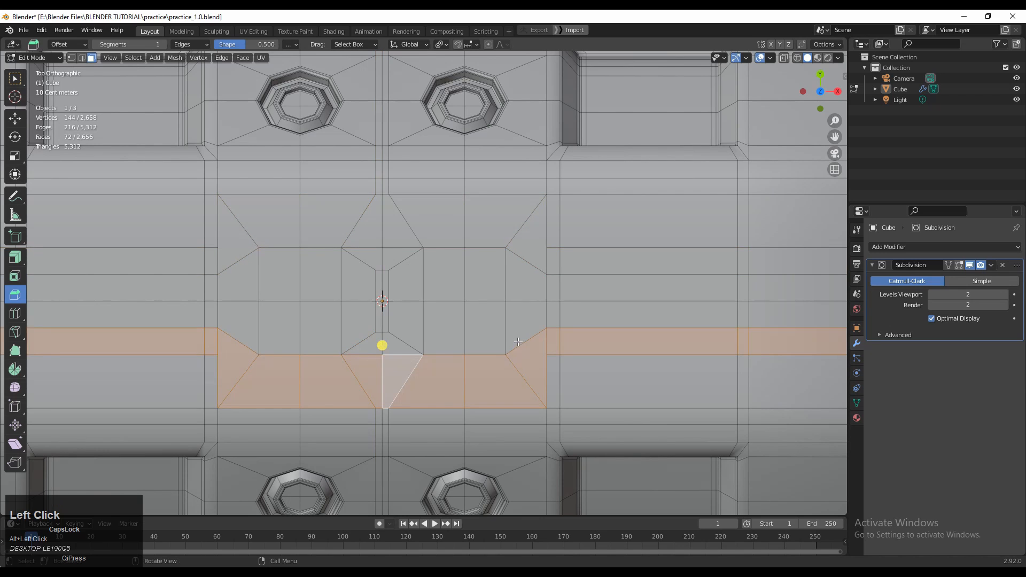
{"action": "left_click_drag", "start_coordinate": [501, 376], "coordinate": [447, 384]}
{"action": "left_click_drag", "start_coordinate": [483, 229], "coordinate": [447, 220], "text": "shift"}
{"action": "middle_click_drag", "start_coordinate": [529, 246], "coordinate": [501, 246], "text": "shift"}
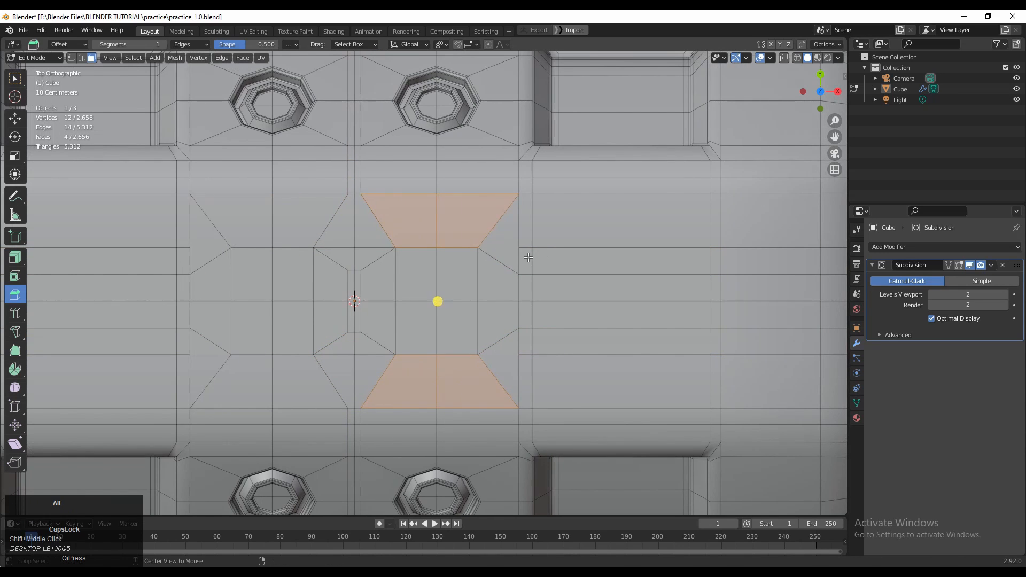
{"action": "left_click", "coordinate": [516, 258], "text": "alt"}
{"action": "scroll", "coordinate": [515, 258], "scroll_direction": "down", "scroll_amount": 3}
{"action": "scroll", "coordinate": [424, 282], "scroll_direction": "up", "scroll_amount": 3}
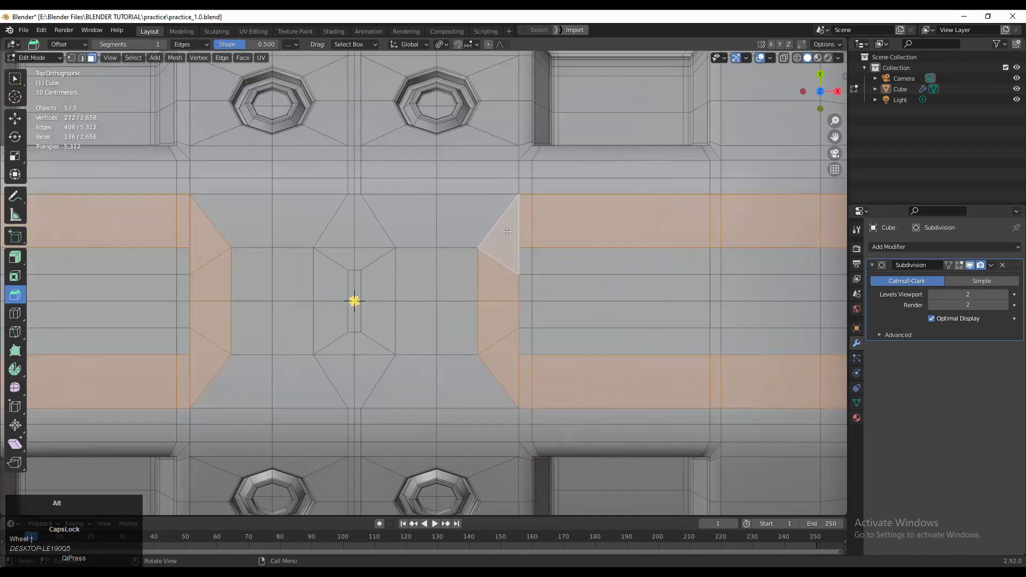
{"action": "left_click", "coordinate": [496, 215], "text": "alt"}
Inset the right-hand upper and lower trapezoid faces about 0.021 m, and extrude them inward as recesses
{"action": "left_click", "coordinate": [428, 220]}
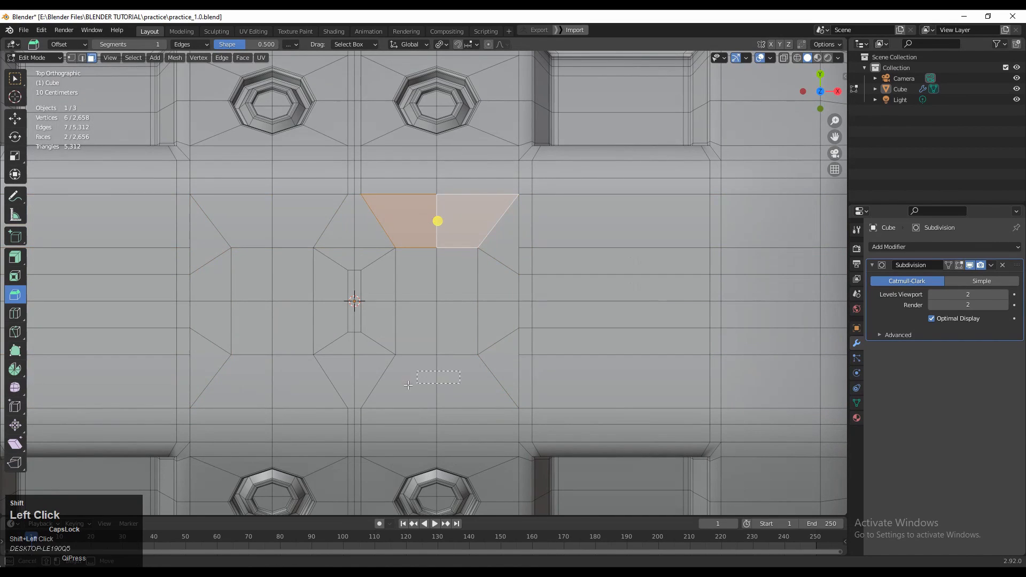
{"action": "left_click_drag", "start_coordinate": [408, 385], "coordinate": [409, 385], "text": "shift"}
{"action": "middle_click_drag", "start_coordinate": [620, 355], "coordinate": [556, 327], "text": "shift"}
{"action": "left_click_drag", "start_coordinate": [656, 304], "coordinate": [653, 314]}
{"action": "middle_click_drag", "start_coordinate": [653, 314], "coordinate": [435, 233]}
{"action": "scroll", "coordinate": [435, 233], "scroll_direction": "up", "scroll_amount": 3}
{"action": "left_click", "coordinate": [420, 306]}
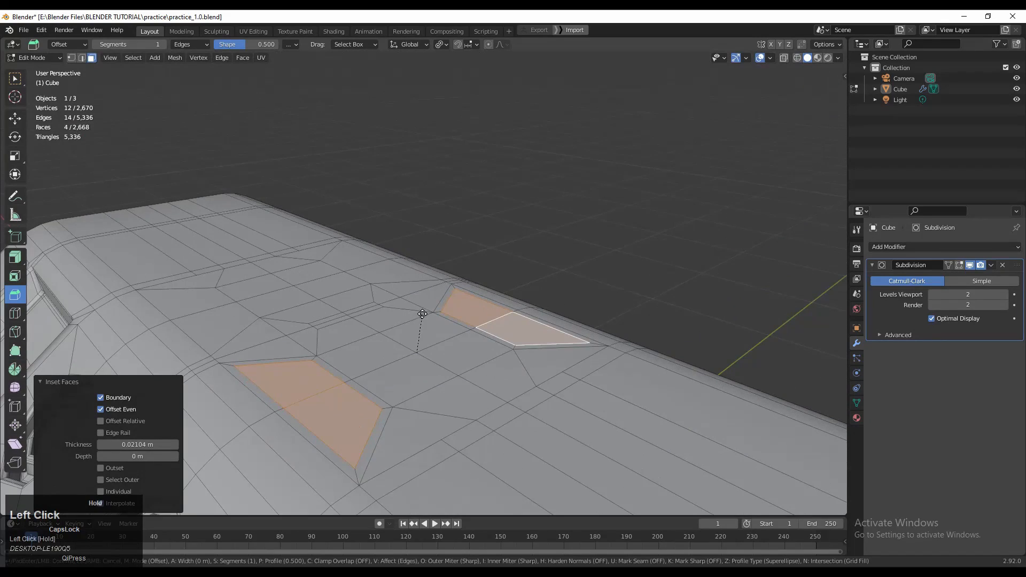
{"action": "key", "text": "e"}
{"action": "left_click", "coordinate": [432, 277]}
Inset the floors of both trapezoid recesses once more, and preview the smoothed body in Object Mode
{"action": "middle_click_drag", "start_coordinate": [431, 277], "coordinate": [626, 284]}
{"action": "middle_click_drag", "start_coordinate": [625, 285], "coordinate": [411, 244]}
{"action": "key", "text": "i"}
{"action": "left_click", "coordinate": [663, 287]}
{"action": "scroll", "coordinate": [609, 295], "scroll_direction": "up", "scroll_amount": 2}
{"action": "key", "text": "Tab"}
{"action": "scroll", "coordinate": [609, 295], "scroll_direction": "down", "scroll_amount": 3}
{"action": "key", "text": "Tab"}
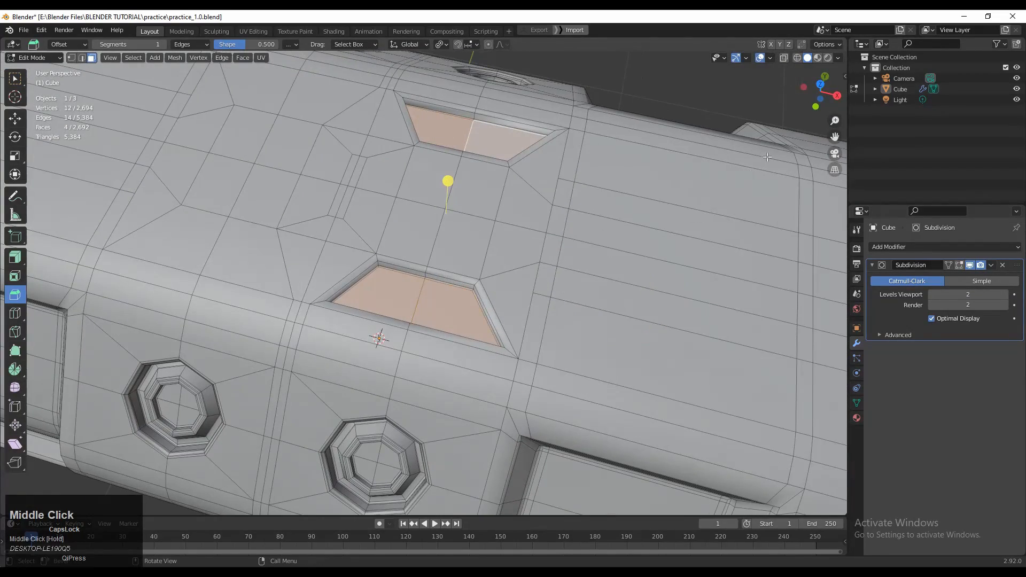
Try a loop cut close to the inner slanted side of the right-hand trapezoid recess, with a slide factor of 0.8
{"action": "left_click", "coordinate": [821, 85]}
{"action": "scroll", "coordinate": [420, 258], "scroll_direction": "up", "scroll_amount": 2}
{"action": "key", "text": "ctrl+r"}
{"action": "left_click", "coordinate": [371, 247], "text": "ctrl"}
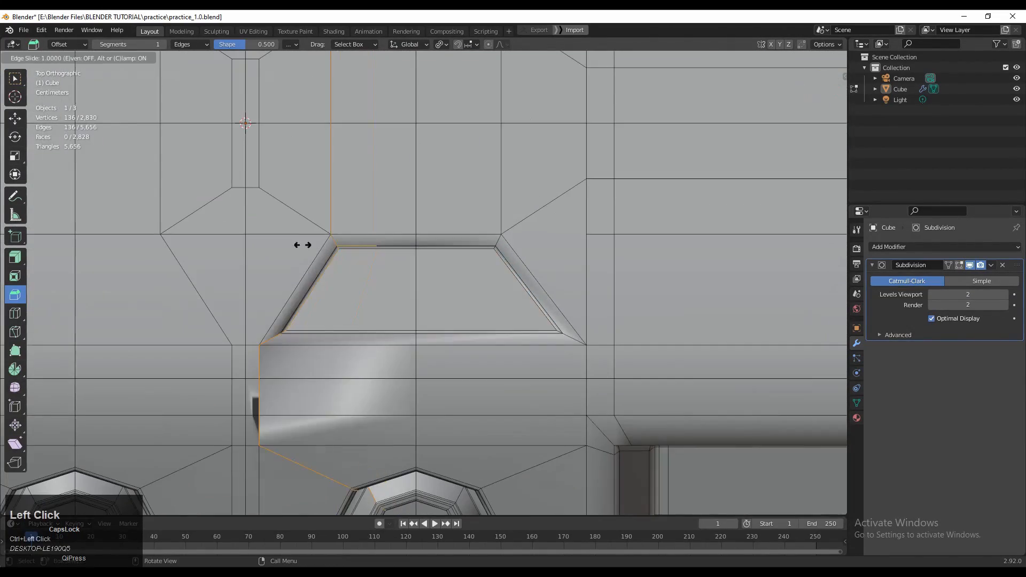
{"action": "left_click", "coordinate": [359, 245], "text": "ctrl"}
{"action": "scroll", "coordinate": [377, 377], "scroll_direction": "down", "scroll_amount": 2}
{"action": "middle_click_drag", "start_coordinate": [379, 383], "coordinate": [426, 347], "text": "shift"}
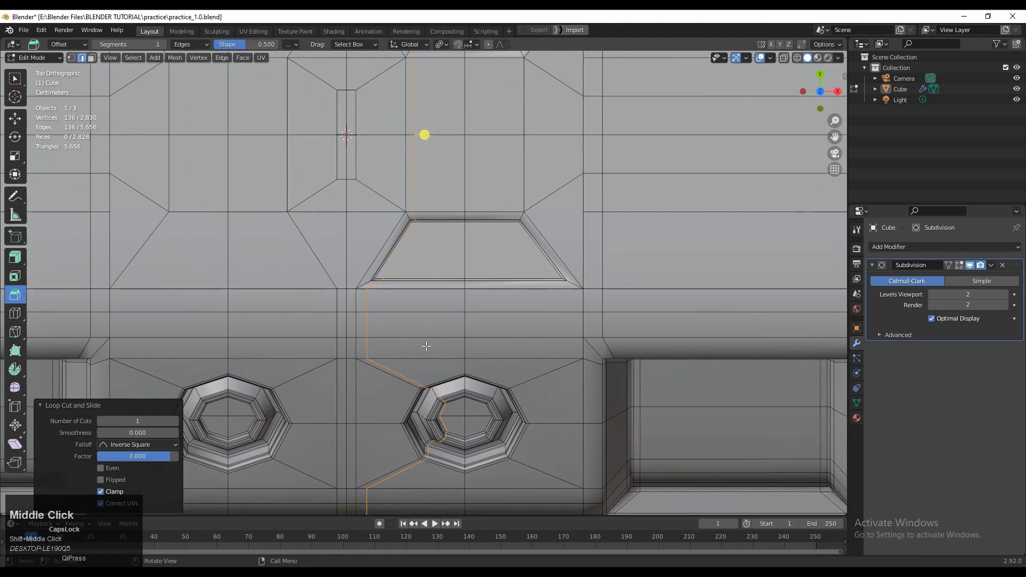
Try another loop cut around the central kite area beside the recess, and undo both loop cuts
{"action": "scroll", "coordinate": [426, 347], "scroll_direction": "up", "scroll_amount": 1}
{"action": "key", "text": "ctrl+r"}
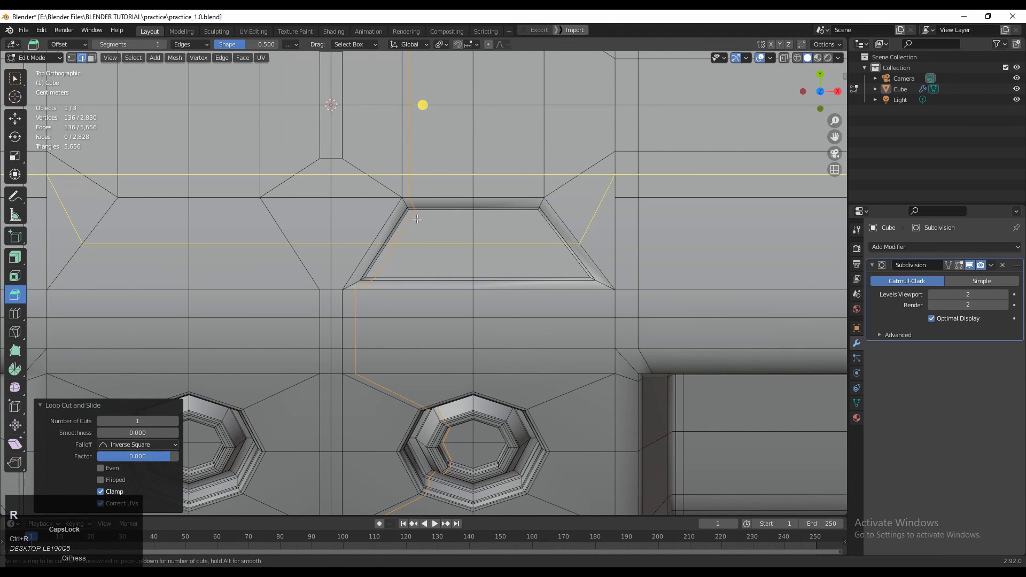
{"action": "left_click", "coordinate": [384, 196]}
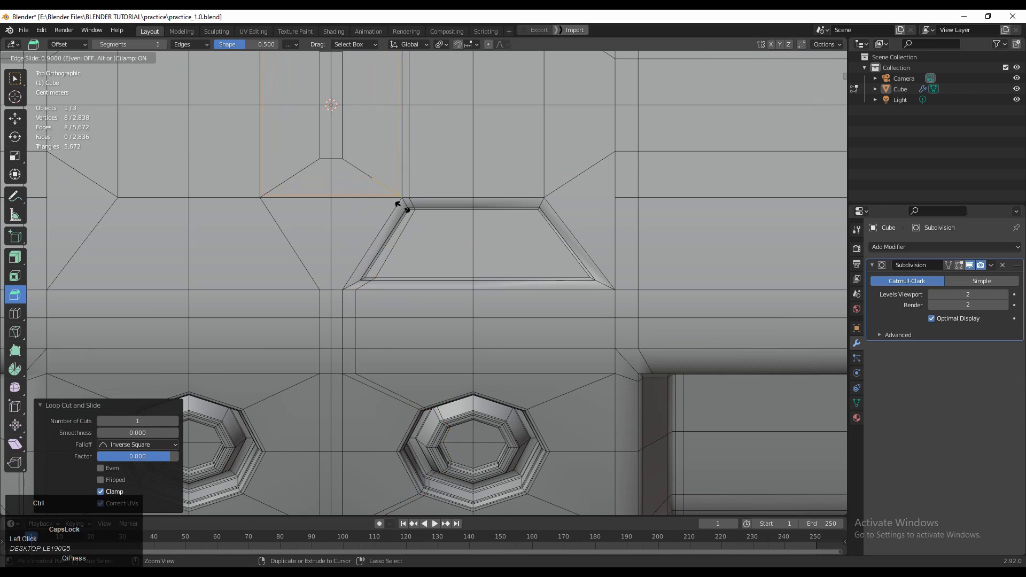
{"action": "left_click", "coordinate": [395, 196]}
{"action": "key", "text": "ctrl+z"}
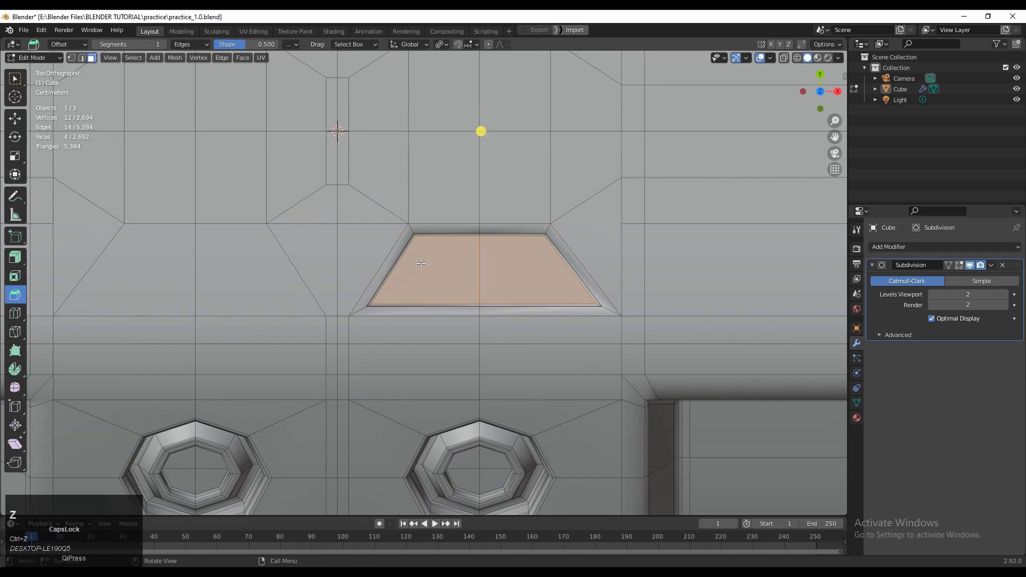
Preview the smoothed trapezoid recesses in Object Mode, and undo the second inset of their floors
{"action": "scroll", "coordinate": [463, 235], "scroll_direction": "up", "scroll_amount": 1}
{"action": "middle_click_drag", "start_coordinate": [465, 239], "coordinate": [45, 154]}
{"action": "key", "text": "Tab"}
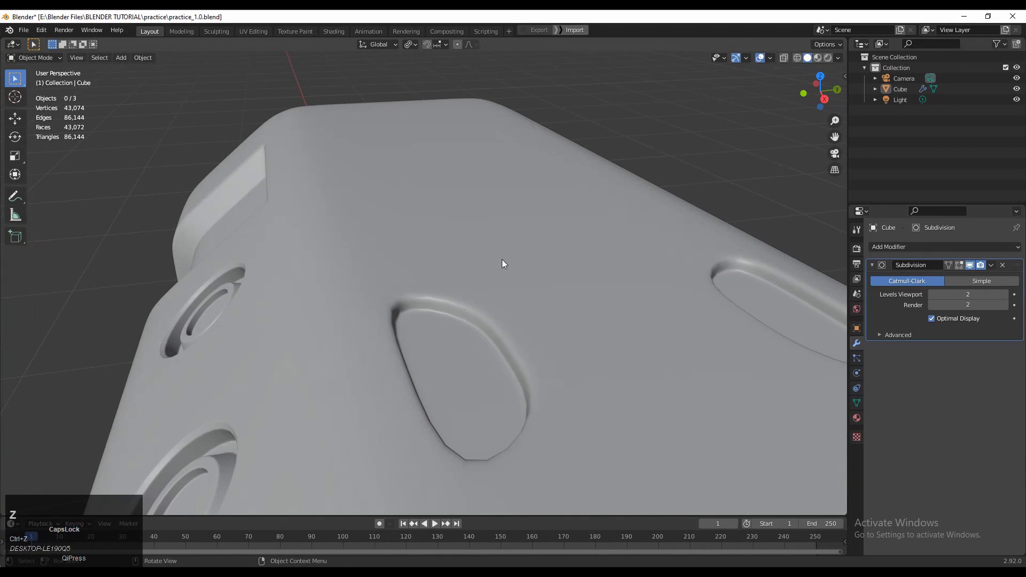
{"action": "key", "text": "Tab"}
{"action": "key", "text": "ctrl+z"}
{"action": "middle_click_drag", "start_coordinate": [505, 262], "coordinate": [457, 205], "text": "shift"}
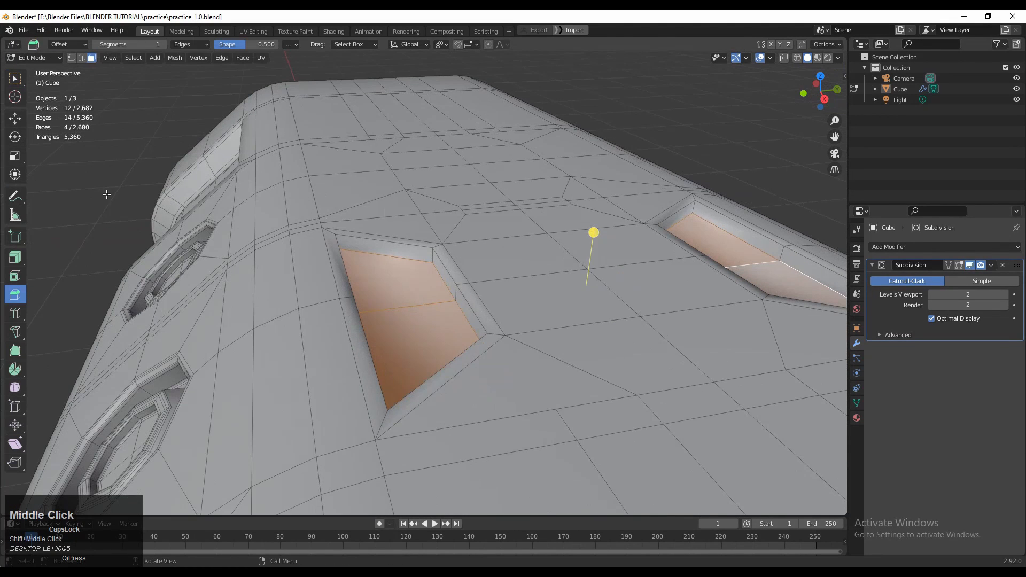
Try to rotate both recess floors together with the Rotate tool, and undo the rotation
{"action": "left_click", "coordinate": [15, 137]}
{"action": "left_click_drag", "start_coordinate": [572, 262], "coordinate": [550, 267]}
{"action": "middle_click_drag", "start_coordinate": [549, 267], "coordinate": [535, 266]}
{"action": "key", "text": "ctrl+z"}
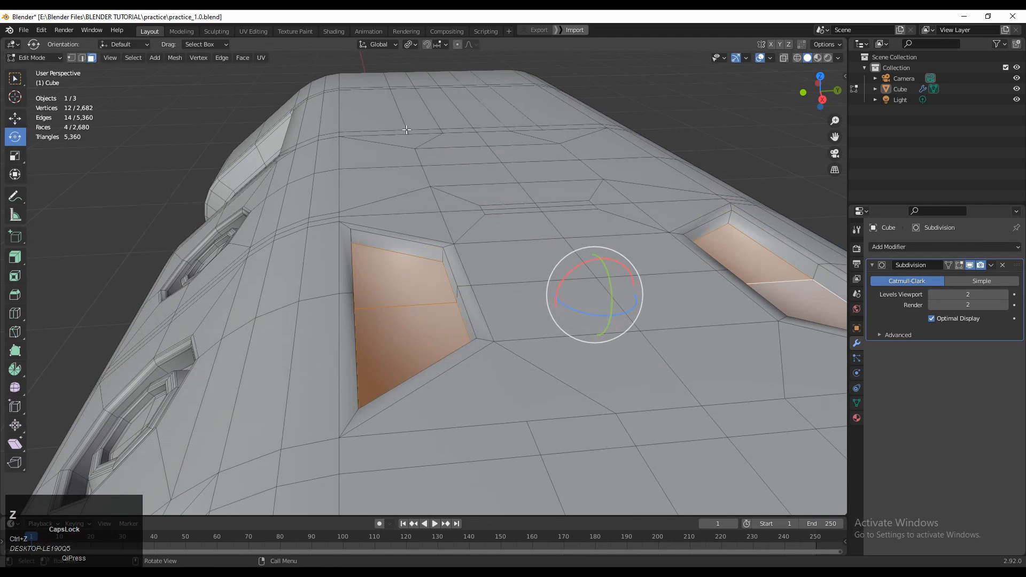
Try other transform pivot points for the recess floors, and restore the original pivot setting
{"action": "left_click", "coordinate": [407, 44]}
{"action": "left_click", "coordinate": [414, 94]}
{"action": "left_click", "coordinate": [409, 45]}
{"action": "left_click", "coordinate": [423, 70]}
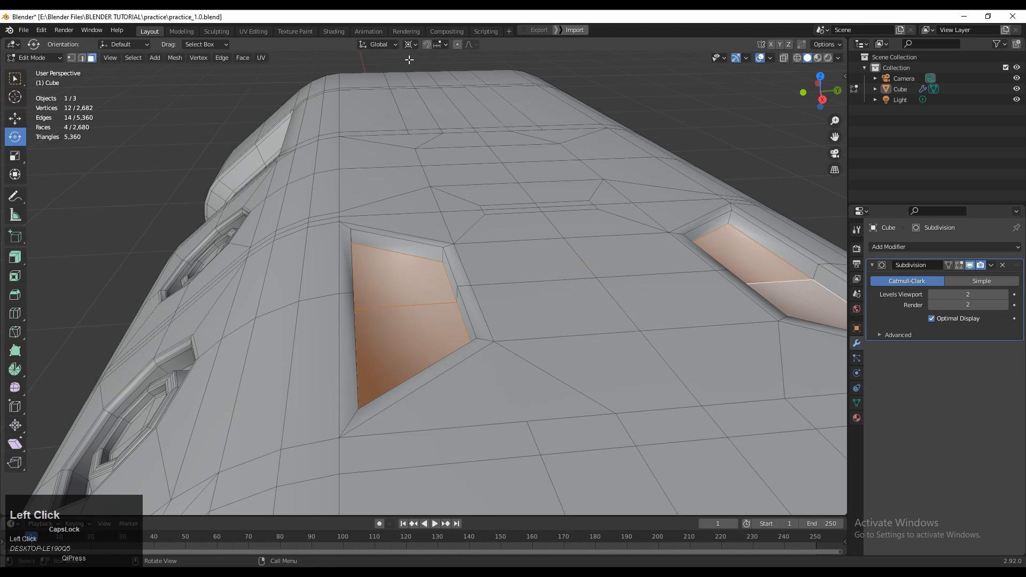
{"action": "left_click", "coordinate": [408, 46]}
{"action": "left_click", "coordinate": [436, 92]}
Select the two floor faces of the -Y side trapezoid recess and rotate them 19.3° about the global X axis
{"action": "left_click", "coordinate": [429, 303]}
{"action": "left_click", "coordinate": [416, 334], "text": "shift"}
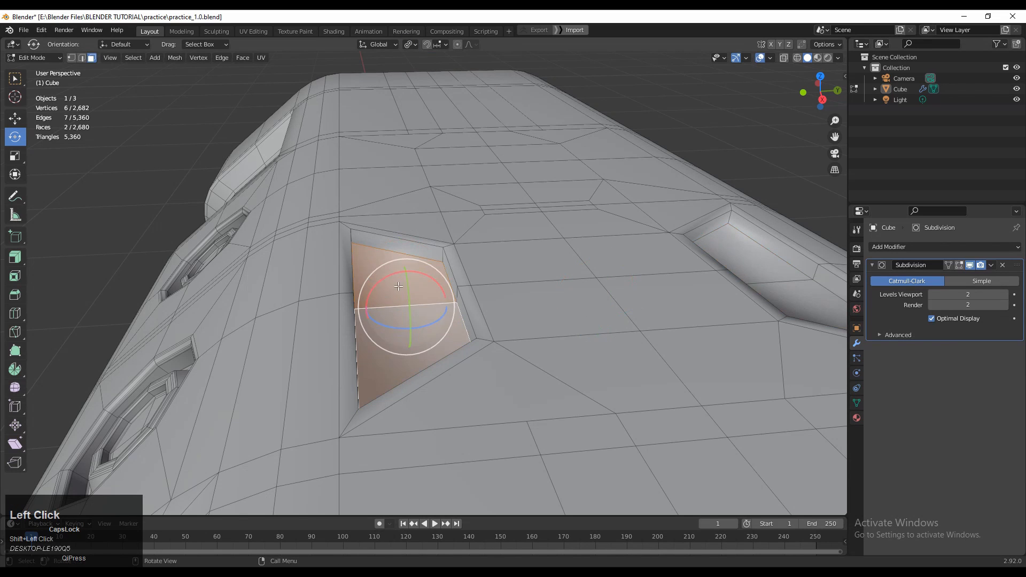
{"action": "left_click_drag", "start_coordinate": [392, 276], "coordinate": [375, 280]}
{"action": "right_click", "coordinate": [378, 280]}
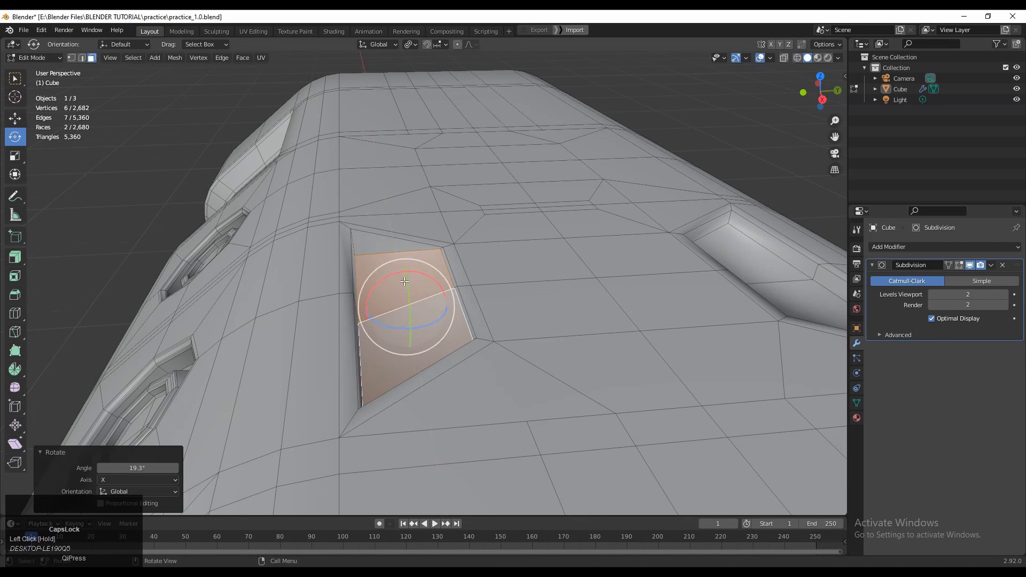
{"action": "middle_click_drag", "start_coordinate": [376, 281], "coordinate": [25, 204]}
Move the tilted recess floor down about 0.0138 m along the Z axis
{"action": "left_click", "coordinate": [14, 119]}
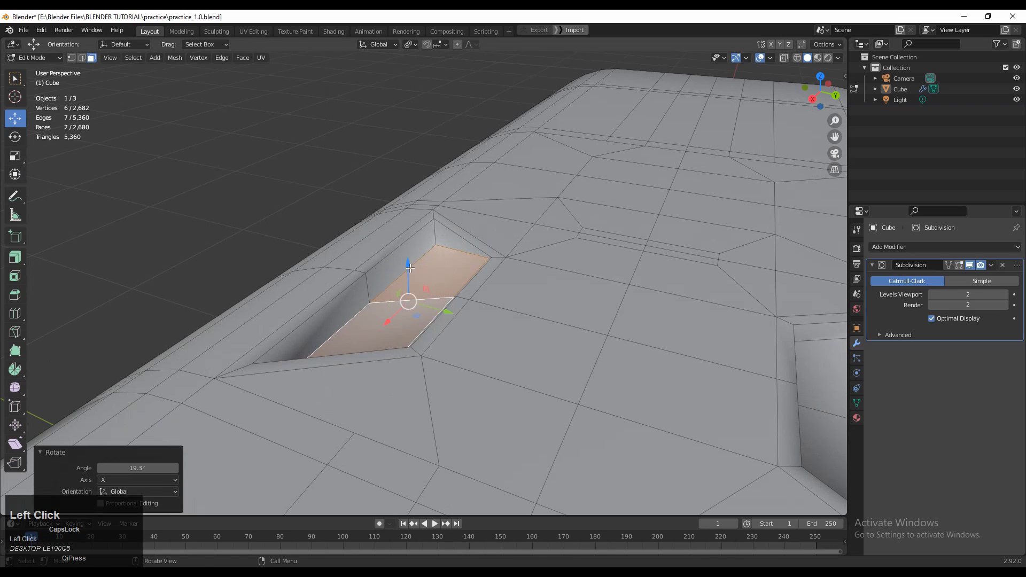
{"action": "left_click_drag", "start_coordinate": [409, 267], "coordinate": [409, 274]}
{"action": "middle_click_drag", "start_coordinate": [410, 274], "coordinate": [1, 198]}
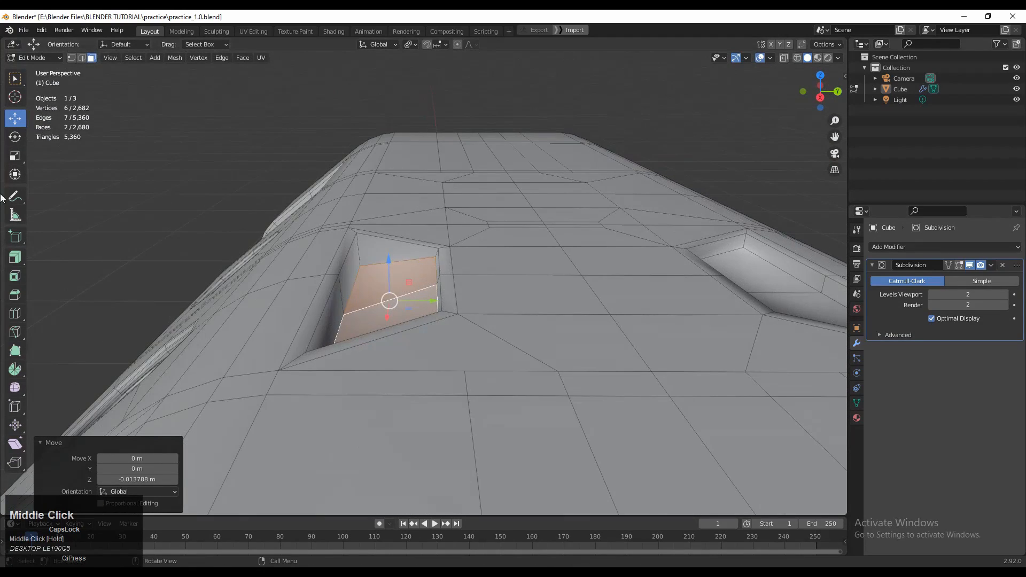
Rotate the -Y side recess floor -5.54° about the global X axis and raise it about 0.0091 m along Z
{"action": "left_click", "coordinate": [15, 137]}
{"action": "middle_click_drag", "start_coordinate": [516, 308], "coordinate": [487, 321]}
{"action": "scroll", "coordinate": [411, 267], "scroll_direction": "up", "scroll_amount": 1}
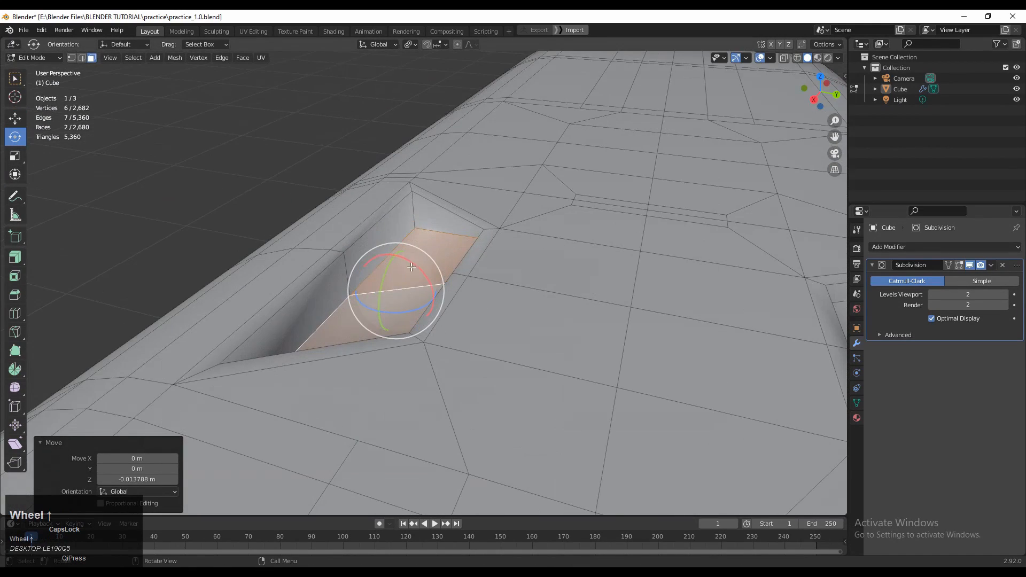
{"action": "left_click_drag", "start_coordinate": [411, 268], "coordinate": [432, 298], "text": "shift"}
{"action": "middle_click_drag", "start_coordinate": [432, 299], "coordinate": [342, 299]}
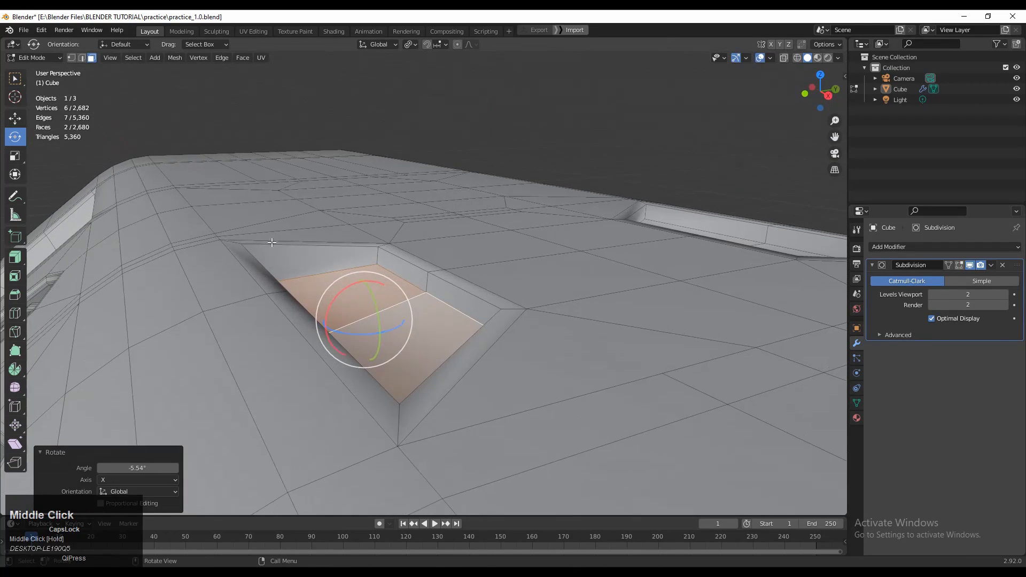
{"action": "left_click", "coordinate": [15, 118]}
{"action": "left_click_drag", "start_coordinate": [363, 278], "coordinate": [360, 267]}
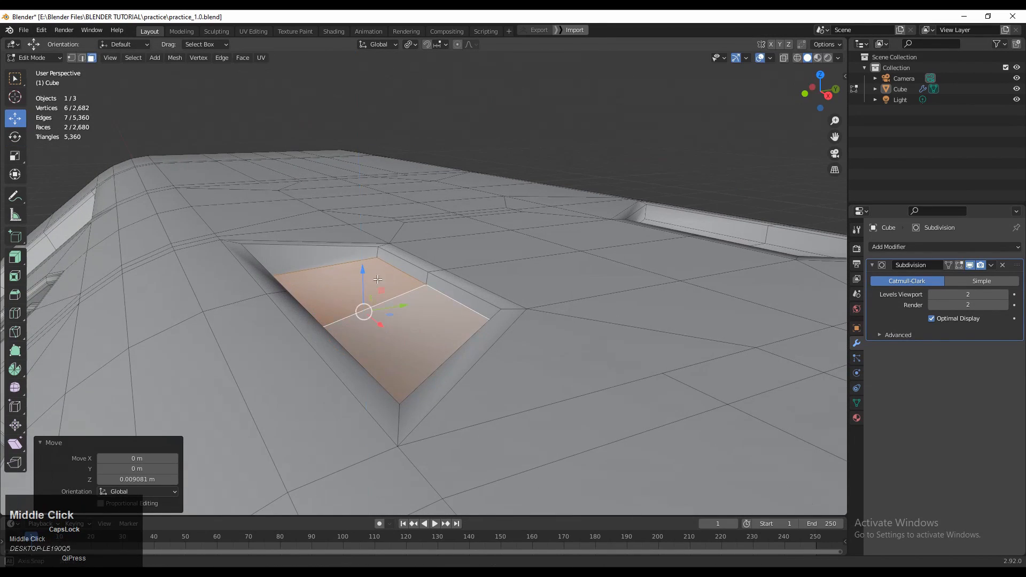
Inset the two recess floor faces by about 0.008 m and check the smoothed result in Object Mode
{"action": "middle_click_drag", "start_coordinate": [369, 305], "coordinate": [635, 289]}
{"action": "key", "text": "i"}
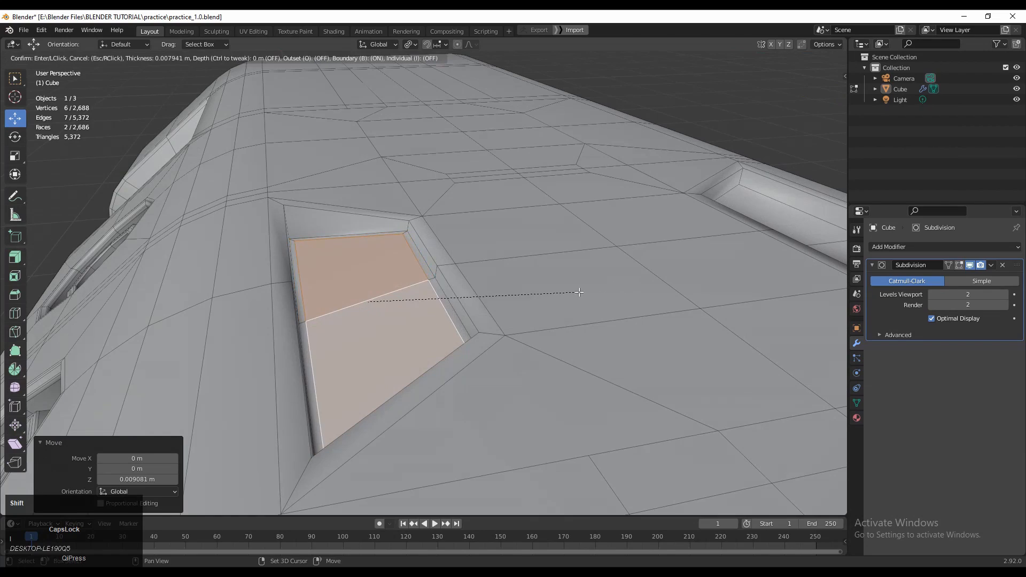
{"action": "left_click", "coordinate": [570, 291]}
{"action": "middle_click_drag", "start_coordinate": [568, 292], "coordinate": [569, 327]}
{"action": "key", "text": "Tab"}
{"action": "middle_click_drag", "start_coordinate": [800, 278], "coordinate": [395, 326]}
{"action": "key", "text": "Tab"}
{"action": "scroll", "coordinate": [394, 322], "scroll_direction": "down", "scroll_amount": 3}
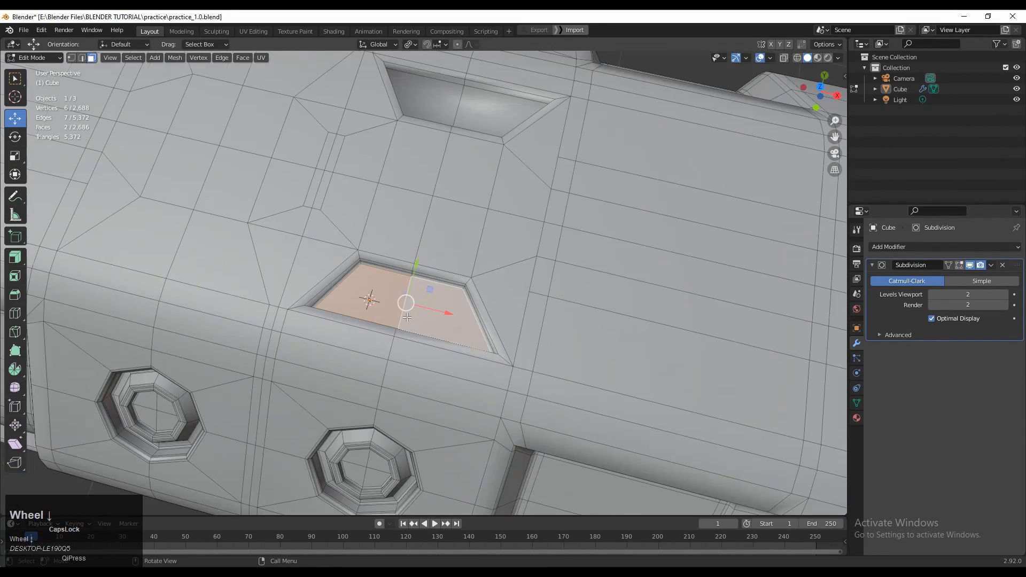
Symmetrize the entire mesh from -Y to +Y and check the body in Object Mode
{"action": "key", "text": "a"}
{"action": "left_click", "coordinate": [175, 57]}
{"action": "left_click", "coordinate": [206, 157]}
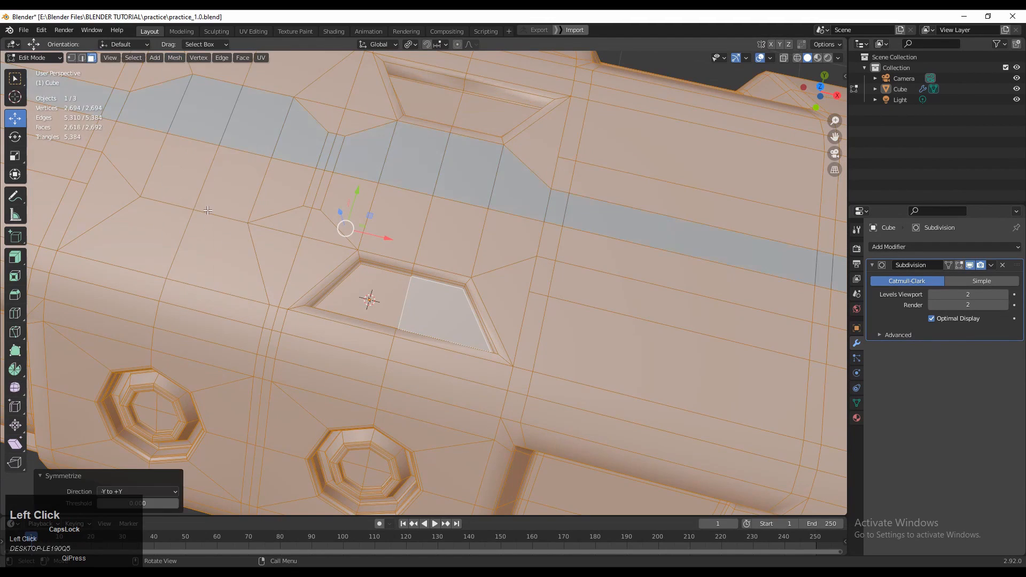
{"action": "key", "text": "Tab"}
{"action": "middle_click_drag", "start_coordinate": [574, 69], "coordinate": [445, 134]}
{"action": "key", "text": "Tab"}
{"action": "scroll", "coordinate": [407, 171], "scroll_direction": "up", "scroll_amount": 5}
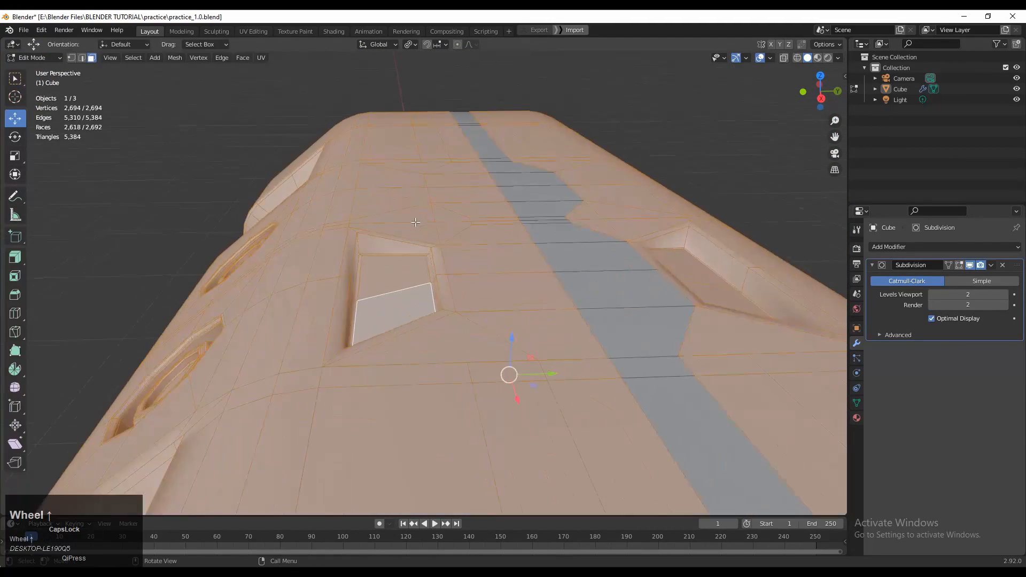
Add an edge loop around the wall of the -Y side recess and check its sharpened rim in Object Mode
{"action": "key", "text": "ctrl+r"}
{"action": "left_click", "coordinate": [334, 225], "text": "ctrl"}
{"action": "left_click", "coordinate": [332, 220], "text": "ctrl"}
{"action": "key", "text": "Tab"}
{"action": "middle_click_drag", "start_coordinate": [332, 218], "coordinate": [369, 235]}
{"action": "middle_click_drag", "start_coordinate": [369, 236], "coordinate": [492, 274], "text": "shift"}
{"action": "key", "text": "Tab"}
Add a crosswise edge loop near each slanted end of the -Y side recess, sliding the +X one by -0.8
{"action": "key", "text": "ctrl+r"}
{"action": "left_click", "coordinate": [499, 261], "text": "ctrl"}
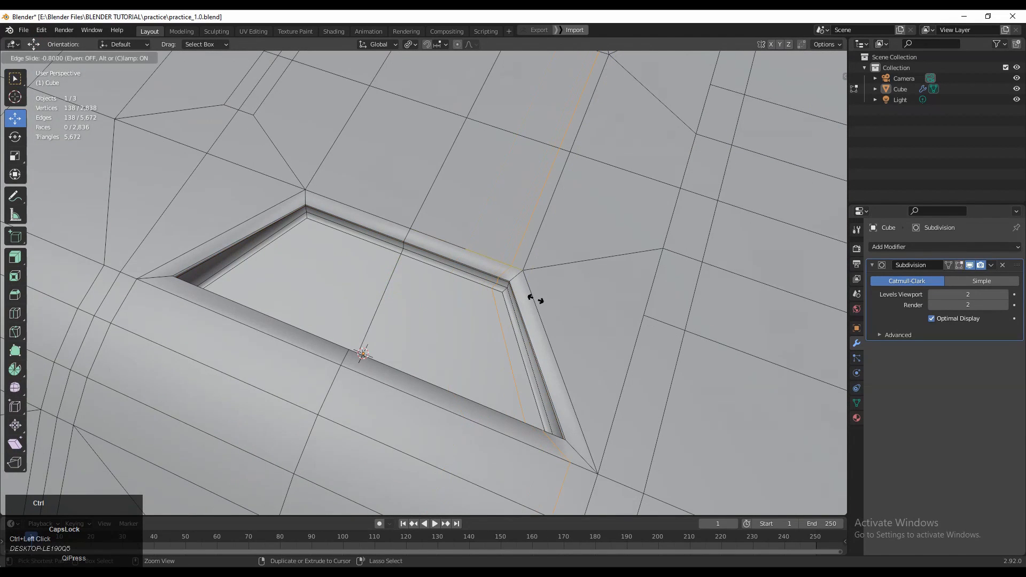
{"action": "left_click", "coordinate": [537, 299], "text": "ctrl"}
{"action": "key", "text": "ctrl+r"}
{"action": "left_click", "coordinate": [342, 206], "text": "ctrl"}
{"action": "left_click", "coordinate": [300, 195], "text": "ctrl"}
{"action": "key", "text": "Tab"}
{"action": "scroll", "coordinate": [316, 195], "scroll_direction": "down", "scroll_amount": 4}
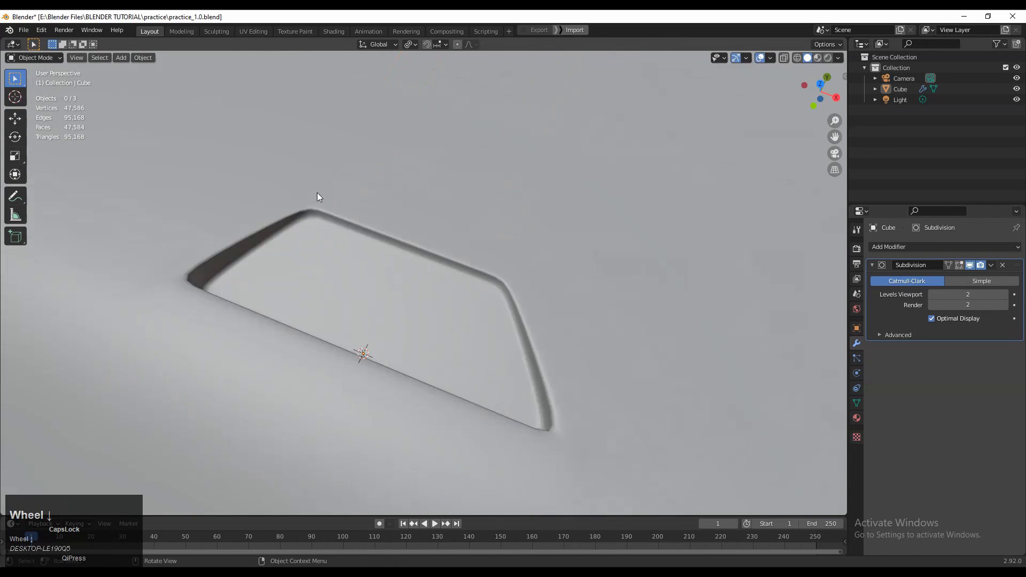
{"action": "middle_click_drag", "start_coordinate": [316, 196], "coordinate": [409, 212]}
Add a lengthwise edge loop running along the body through the -Y side recess floor
{"action": "key", "text": "Tab"}
{"action": "key", "text": "ctrl+r"}
{"action": "left_click", "coordinate": [411, 205], "text": "ctrl"}
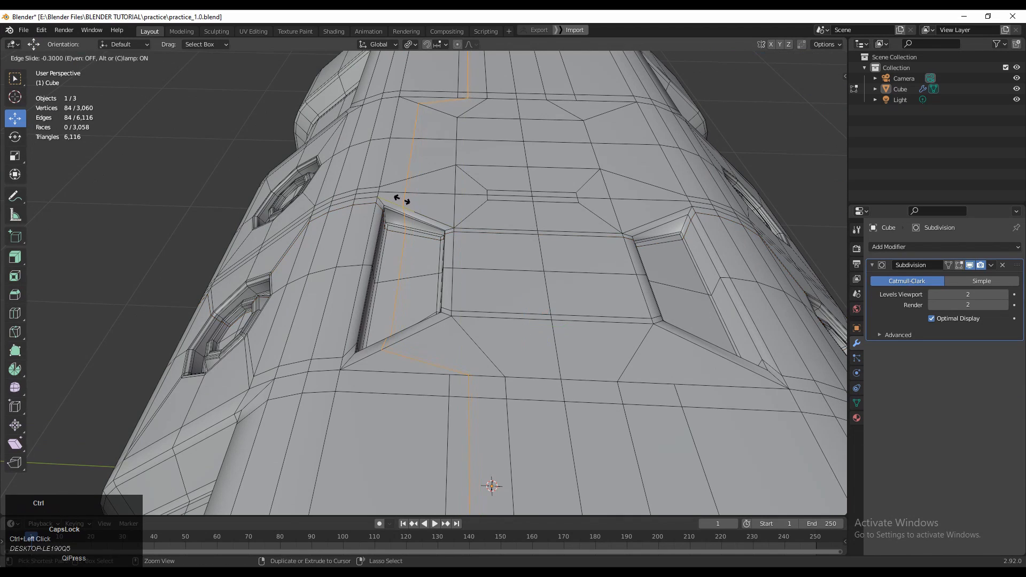
Add two lengthwise edge loops through the trapezoidal recess on the top, sliding the first to factor -0.7 and the second near the inner edge
{"action": "left_click", "coordinate": [385, 200], "text": "ctrl"}
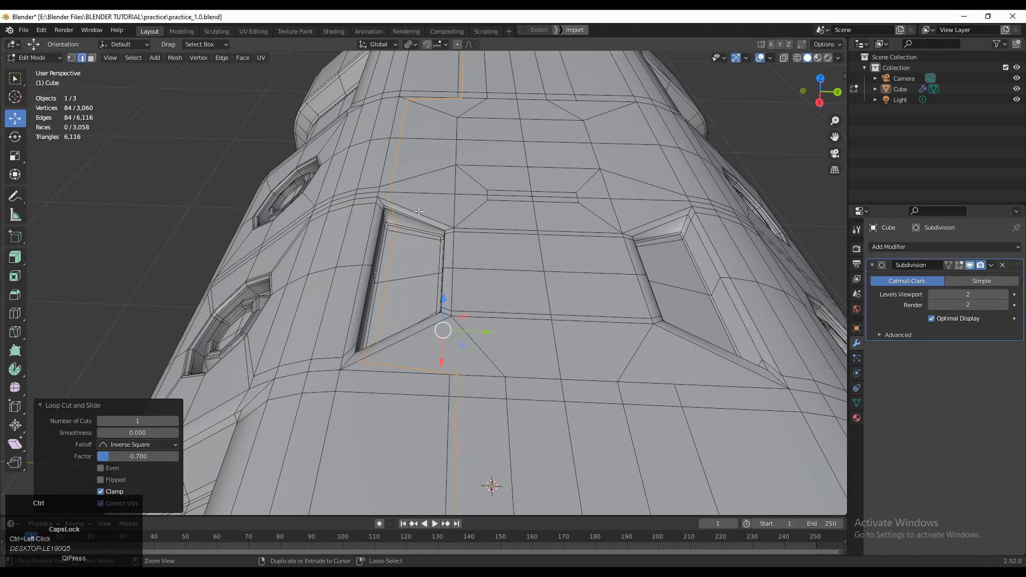
{"action": "key", "text": "ctrl+r"}
{"action": "left_click", "coordinate": [423, 212], "text": "ctrl"}
{"action": "left_click", "coordinate": [448, 219], "text": "ctrl"}
Inspect the recess edges from above, comparing the smoothed object with its editable mesh
{"action": "key", "text": "Tab"}
{"action": "scroll", "coordinate": [447, 218], "scroll_direction": "down", "scroll_amount": 4}
{"action": "middle_click_drag", "start_coordinate": [448, 218], "coordinate": [503, 307]}
{"action": "scroll", "coordinate": [568, 164], "scroll_direction": "up", "scroll_amount": 5}
{"action": "scroll", "coordinate": [569, 163], "scroll_direction": "down", "scroll_amount": 4}
{"action": "key", "text": "Tab"}
{"action": "scroll", "coordinate": [505, 289], "scroll_direction": "up", "scroll_amount": 4}
{"action": "scroll", "coordinate": [516, 275], "scroll_direction": "up", "scroll_amount": 3}
{"action": "scroll", "coordinate": [516, 274], "scroll_direction": "down", "scroll_amount": 3}
{"action": "scroll", "coordinate": [517, 274], "scroll_direction": "up", "scroll_amount": 4}
{"action": "scroll", "coordinate": [517, 274], "scroll_direction": "down", "scroll_amount": 2}
{"action": "key", "text": "Tab"}
{"action": "key", "text": "Tab"}
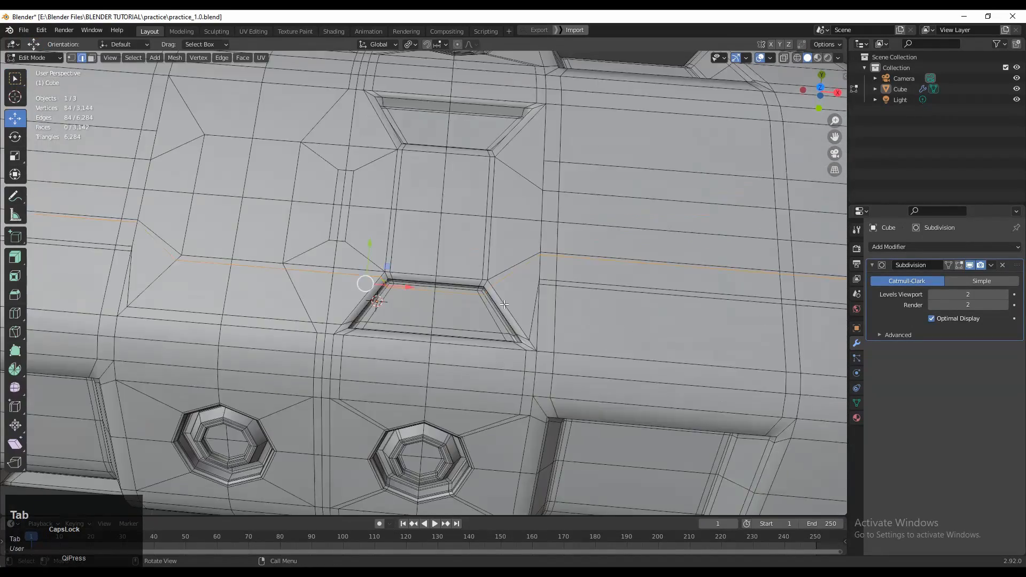
Symmetrize the entire mesh from -Y to +Y
{"action": "key", "text": "a"}
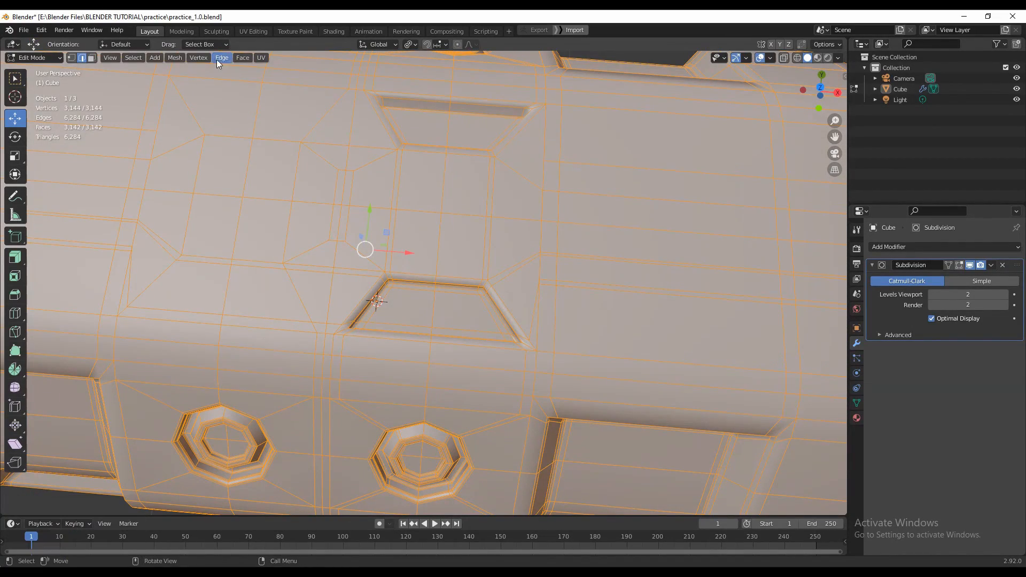
{"action": "left_click", "coordinate": [174, 58]}
{"action": "left_click", "coordinate": [192, 209]}
{"action": "middle_click_drag", "start_coordinate": [638, 152], "coordinate": [597, 169]}
{"action": "key", "text": "Tab"}
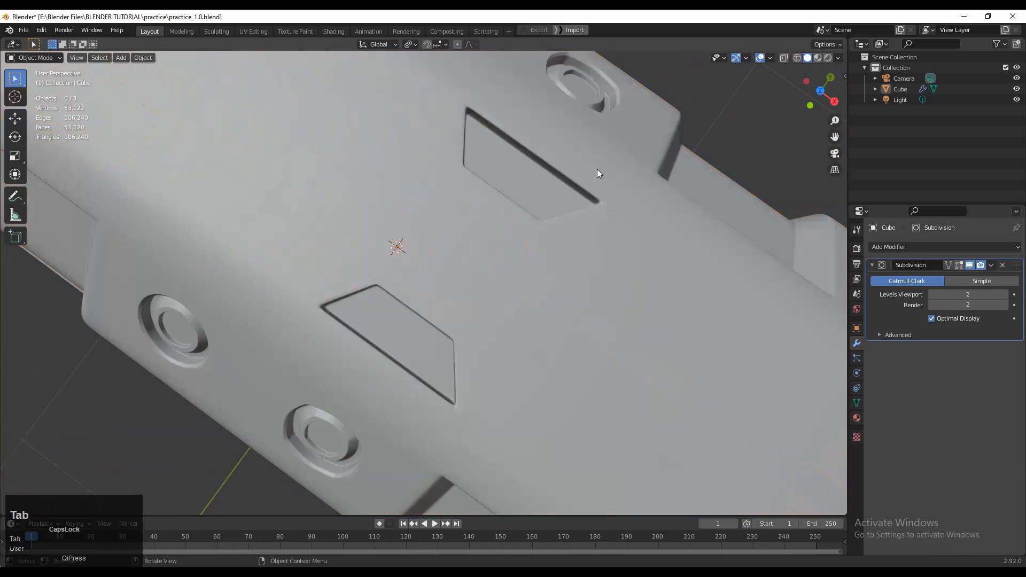
{"action": "left_click", "coordinate": [559, 216]}
{"action": "scroll", "coordinate": [556, 218], "scroll_direction": "down", "scroll_amount": 4}
{"action": "middle_click_drag", "start_coordinate": [557, 218], "coordinate": [516, 240]}
{"action": "scroll", "coordinate": [474, 234], "scroll_direction": "up", "scroll_amount": 2}
{"action": "key", "text": "Tab"}
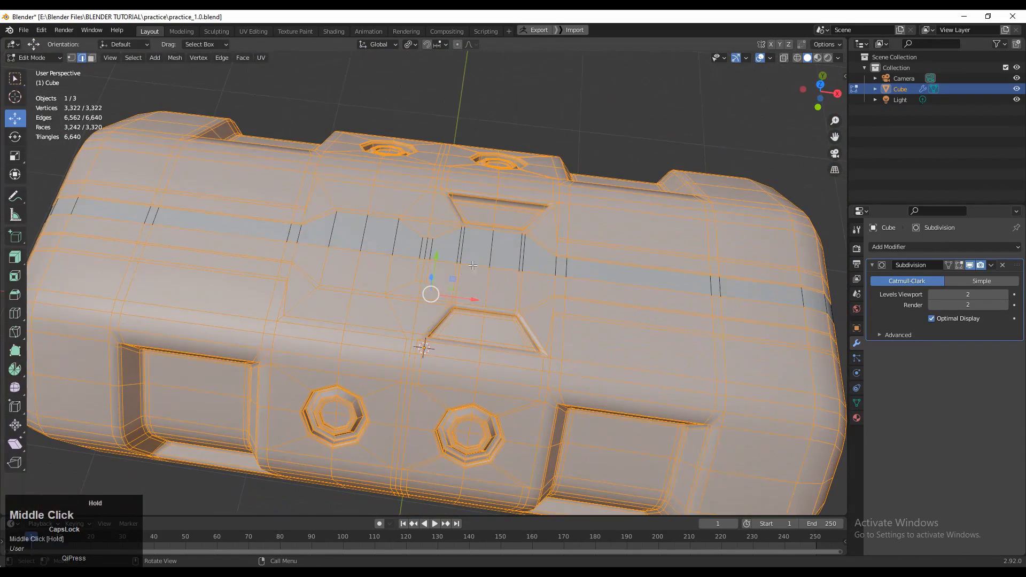
Symmetrize the entire mesh from +X to -X to mirror the top recesses along the body
{"action": "key", "text": "a"}
{"action": "left_click", "coordinate": [171, 58]}
{"action": "left_click", "coordinate": [191, 208]}
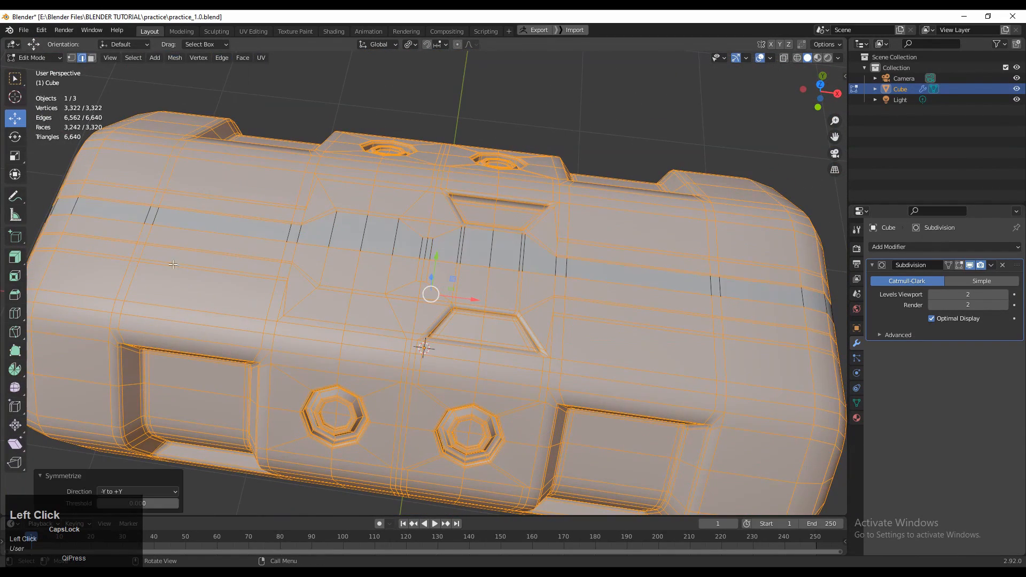
{"action": "left_click", "coordinate": [146, 491]}
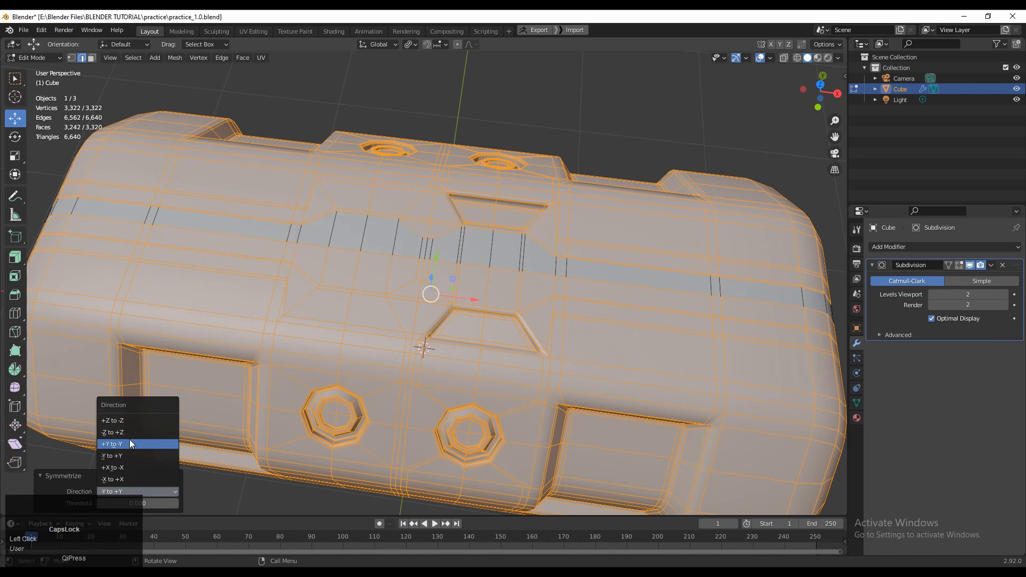
{"action": "left_click", "coordinate": [135, 468]}
{"action": "middle_click_drag", "start_coordinate": [389, 294], "coordinate": [382, 312]}
{"action": "key", "text": "Tab"}
{"action": "left_click", "coordinate": [508, 138]}
{"action": "scroll", "coordinate": [508, 138], "scroll_direction": "down", "scroll_amount": 4}
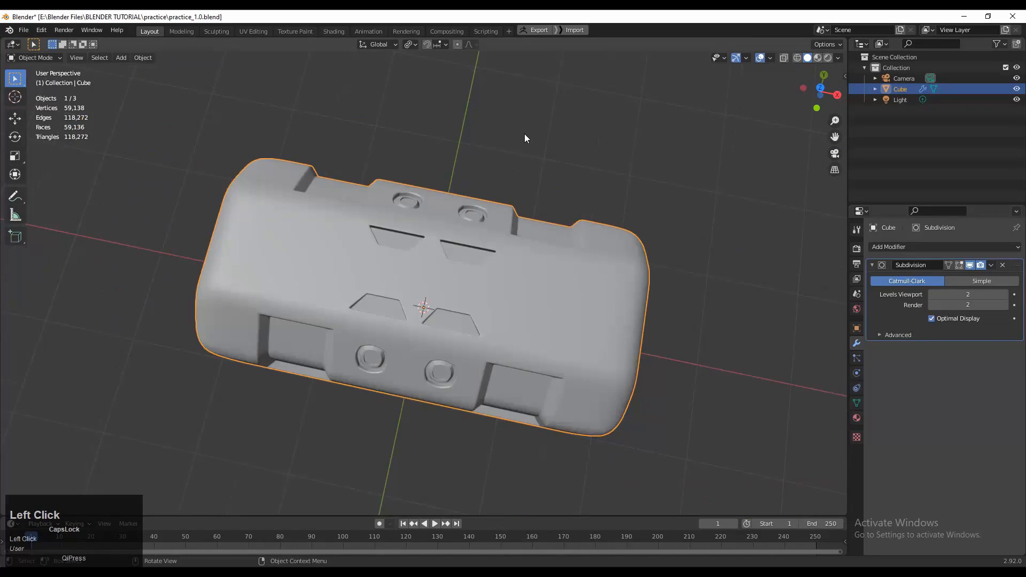
{"action": "left_click", "coordinate": [524, 134]}
{"action": "middle_click_drag", "start_coordinate": [501, 226], "coordinate": [454, 220]}
{"action": "scroll", "coordinate": [419, 225], "scroll_direction": "up", "scroll_amount": 4}
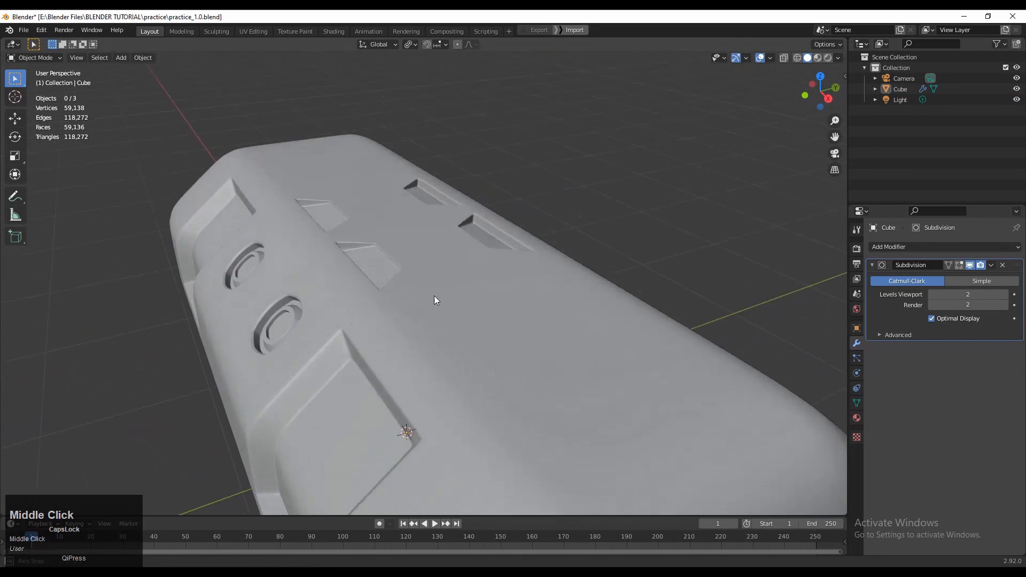
Try selecting the long face strips along the top with their connecting faces and insetting them by about 0.007 m
{"action": "key", "text": "Tab"}
{"action": "middle_click_drag", "start_coordinate": [434, 297], "coordinate": [567, 315]}
{"action": "key", "text": "3"}
{"action": "left_click", "coordinate": [516, 280]}
{"action": "left_click", "coordinate": [493, 243], "text": "shift"}
{"action": "left_click", "coordinate": [467, 260], "text": "shift"}
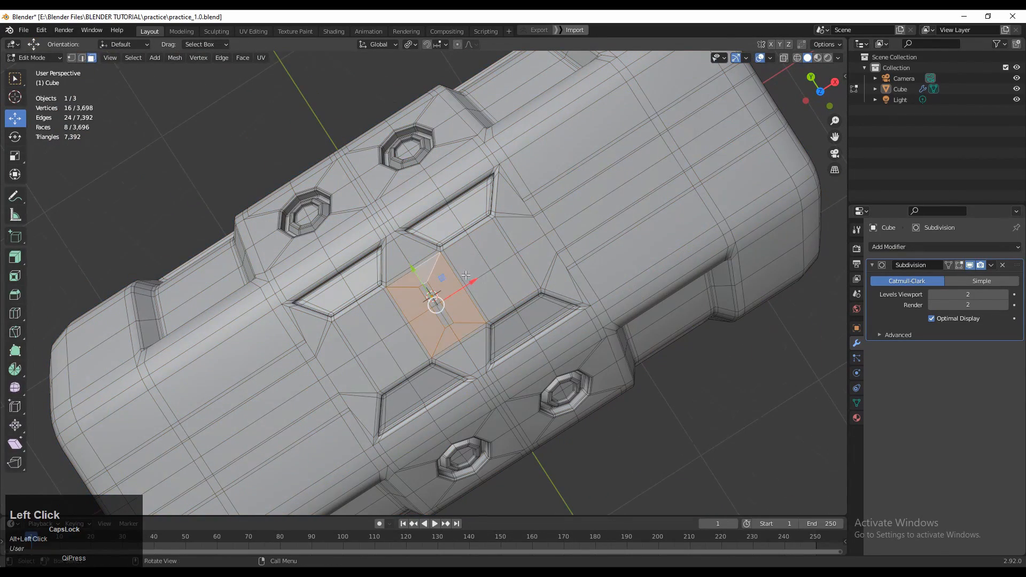
{"action": "middle_click_drag", "start_coordinate": [467, 275], "coordinate": [551, 247]}
{"action": "left_click", "coordinate": [540, 254], "text": "alt"}
{"action": "mouse_move", "coordinate": [540, 254]}
{"action": "middle_mouse_down"}
{"action": "mouse_move", "coordinate": [561, 316]}
{"action": "mouse_move", "coordinate": [433, 405]}
{"action": "mouse_move", "coordinate": [534, 394]}
{"action": "mouse_move", "coordinate": [534, 417]}
{"action": "mouse_move", "coordinate": [538, 248]}
{"action": "middle_mouse_up"}
{"action": "scroll", "coordinate": [561, 315], "scroll_direction": "down", "scroll_amount": 3}
{"action": "scroll", "coordinate": [534, 353], "scroll_direction": "up", "scroll_amount": 4}
{"action": "key", "text": "KP_Decimal"}
{"action": "key", "text": "i"}
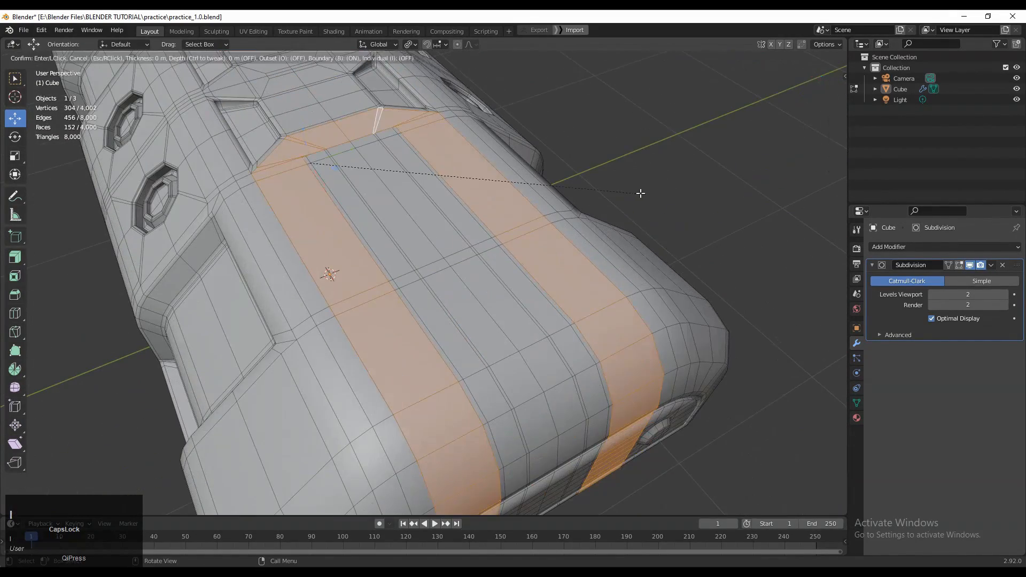
{"action": "left_click", "coordinate": [751, 205]}
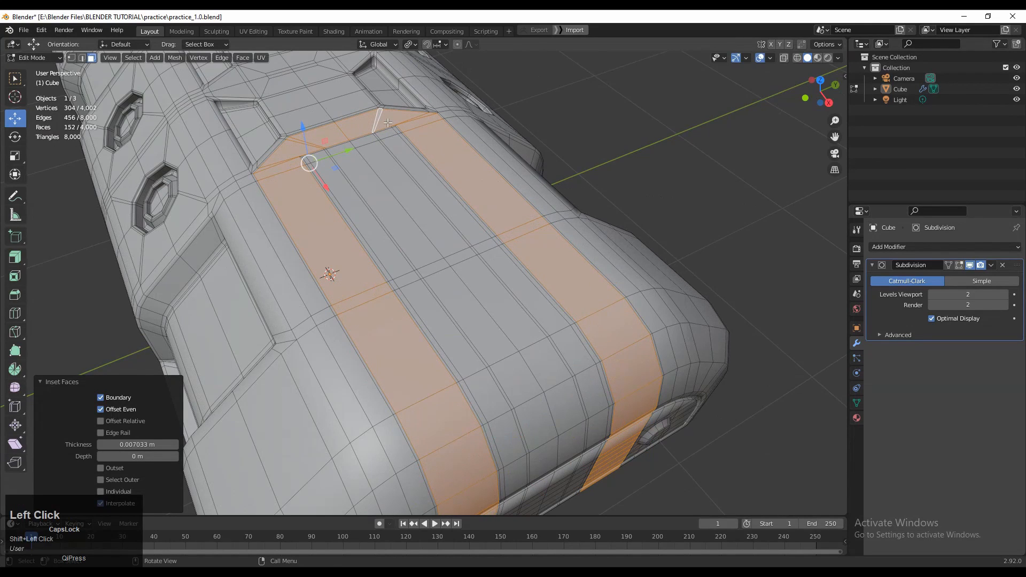
Try to extrude the inset face strips into a groove, first directly and again with the Extrude Region tool
{"action": "key", "text": "e"}
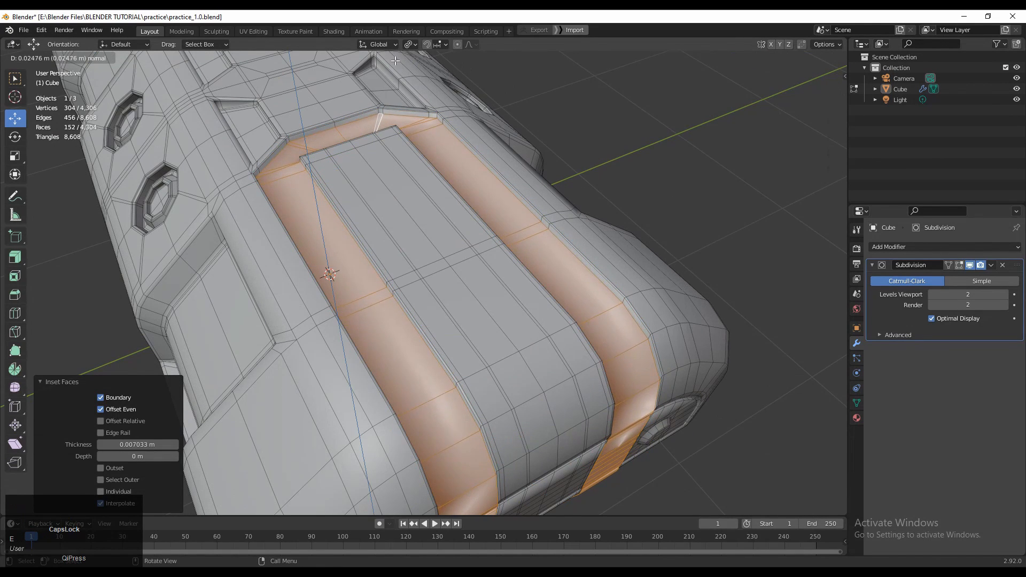
{"action": "key", "text": "ctrl+z"}
{"action": "key", "text": "ctrl+z"}
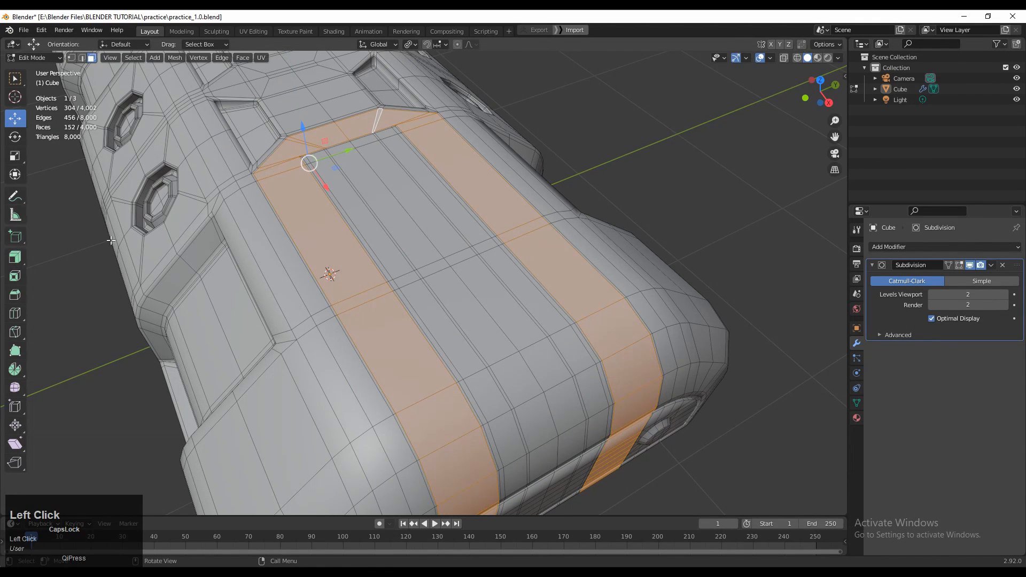
{"action": "left_click", "coordinate": [12, 261]}
{"action": "left_click_drag", "start_coordinate": [316, 213], "coordinate": [325, 154]}
{"action": "key", "text": "Tab"}
{"action": "scroll", "coordinate": [483, 194], "scroll_direction": "down", "scroll_amount": 5}
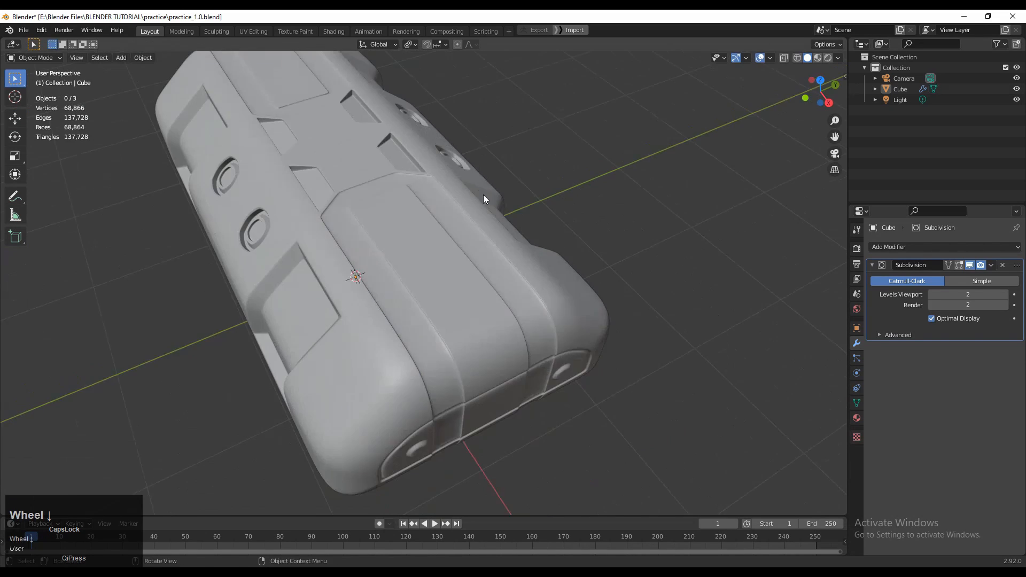
{"action": "mouse_move", "coordinate": [483, 194]}
{"action": "middle_mouse_down"}
{"action": "mouse_move", "coordinate": [443, 250]}
{"action": "mouse_move", "coordinate": [441, 164]}
{"action": "mouse_move", "coordinate": [448, 135]}
{"action": "mouse_move", "coordinate": [477, 105]}
{"action": "mouse_move", "coordinate": [505, 200]}
{"action": "middle_mouse_up"}
Undo the extrusion and the inset of the long face strips
{"action": "key", "text": "Tab"}
{"action": "middle_click_drag", "start_coordinate": [339, 258], "coordinate": [389, 222]}
{"action": "scroll", "coordinate": [389, 222], "scroll_direction": "up", "scroll_amount": 4}
{"action": "scroll", "coordinate": [412, 165], "scroll_direction": "up", "scroll_amount": 2}
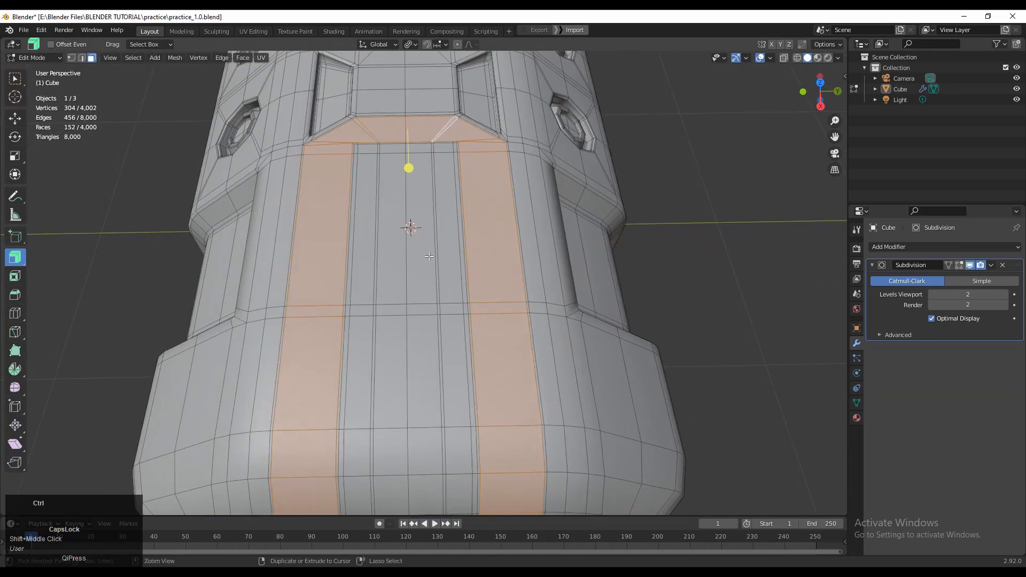
{"action": "middle_click_drag", "start_coordinate": [412, 166], "coordinate": [389, 160]}
{"action": "scroll", "coordinate": [404, 289], "scroll_direction": "up", "scroll_amount": 5}
{"action": "key", "text": "ctrl+z"}
{"action": "scroll", "coordinate": [404, 289], "scroll_direction": "down", "scroll_amount": 3}
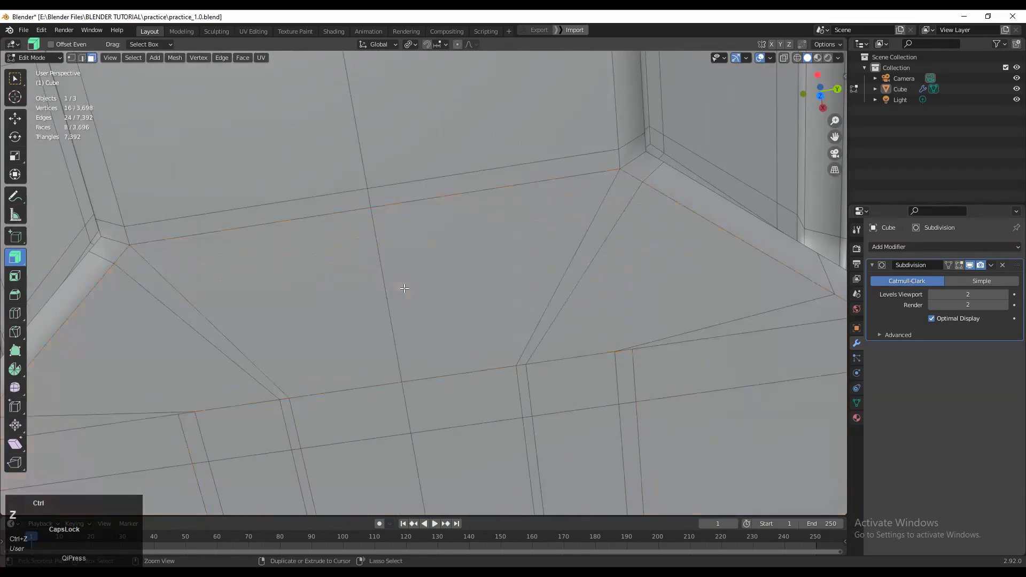
Select the two rectangular face patches between the opposing trapezoidal recesses and inset them
{"action": "middle_click_drag", "start_coordinate": [404, 289], "coordinate": [476, 292]}
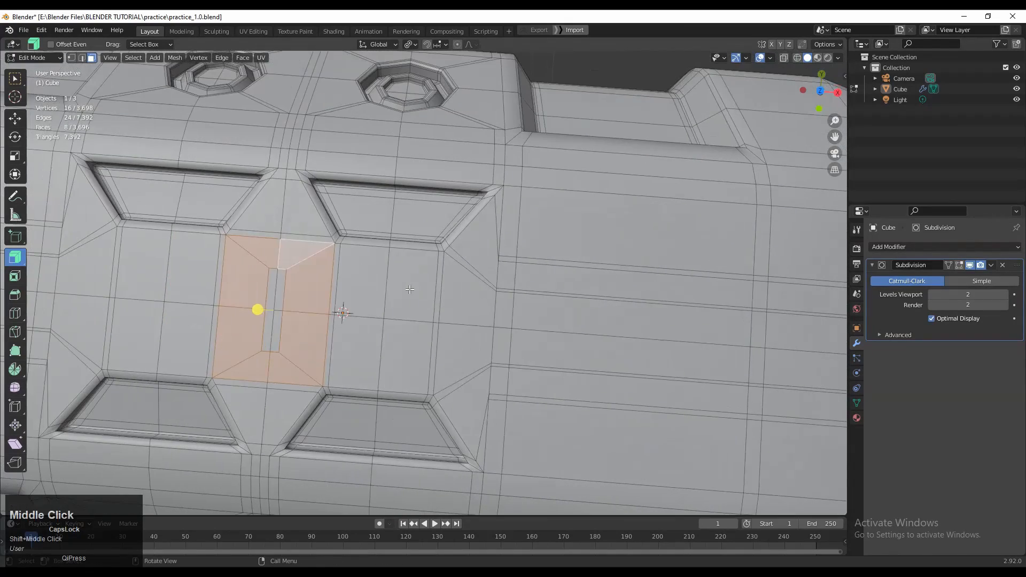
{"action": "left_click_drag", "start_coordinate": [364, 280], "coordinate": [419, 350]}
{"action": "middle_click_drag", "start_coordinate": [420, 350], "coordinate": [491, 351], "text": "shift"}
{"action": "left_click_drag", "start_coordinate": [208, 278], "coordinate": [265, 342], "text": "shift"}
{"action": "middle_click_drag", "start_coordinate": [655, 318], "coordinate": [587, 289], "text": "shift"}
{"action": "key", "text": "i"}
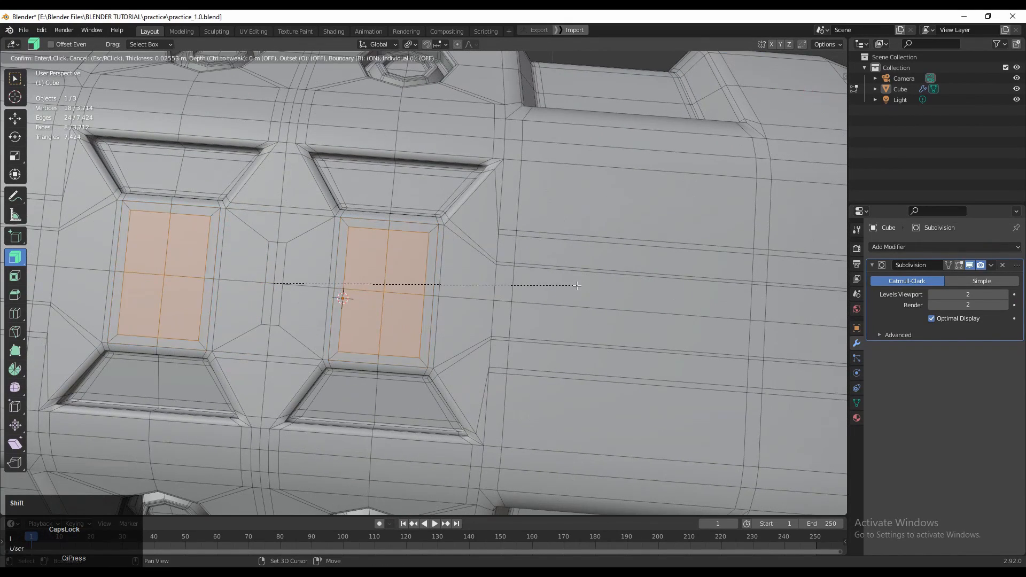
{"action": "left_click", "coordinate": [511, 293]}
Reshape the two inset patches into regular circles with the LoopTools Circle operation
{"action": "right_click", "coordinate": [417, 278]}
{"action": "mouse_move", "coordinate": [460, 266]}
{"action": "left_click", "coordinate": [518, 280]}
Try scaling the two circular patches to 0.657 and outsetting them, and undo the attempt
{"action": "key", "text": "s"}
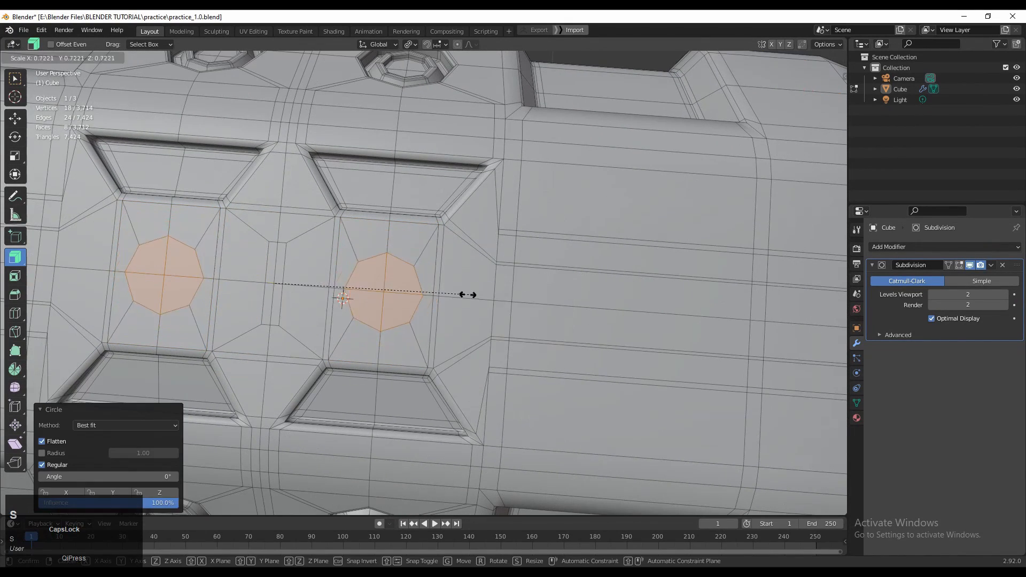
{"action": "left_click", "coordinate": [449, 293]}
{"action": "key", "text": "i"}
{"action": "key", "text": "o"}
{"action": "key", "text": "Escape"}
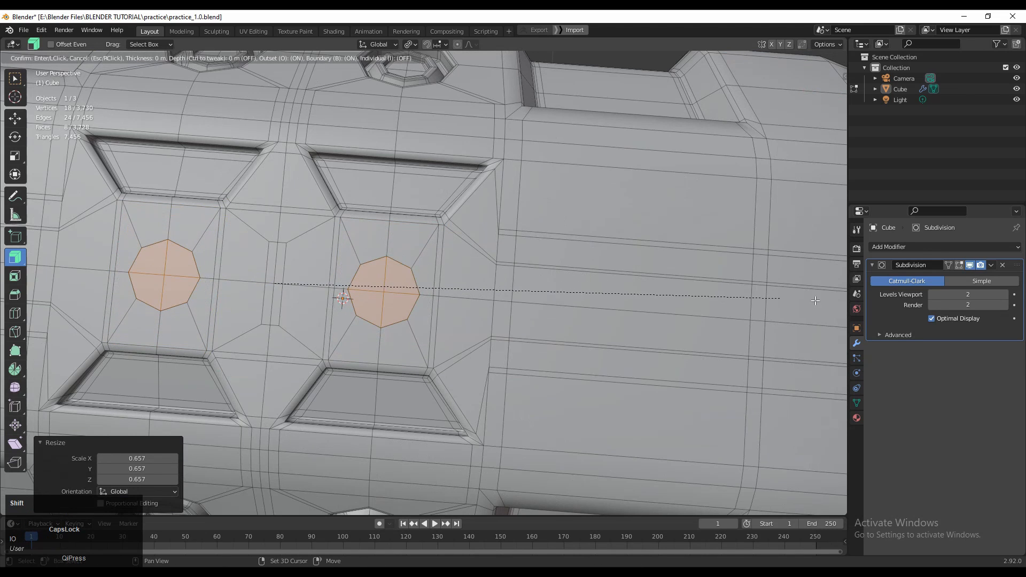
{"action": "key", "text": "ctrl+z"}
Scale the two circular patches by 0.659 and again by 0.882, with the Subdivision modifier's viewport display turned off
{"action": "key", "text": "s"}
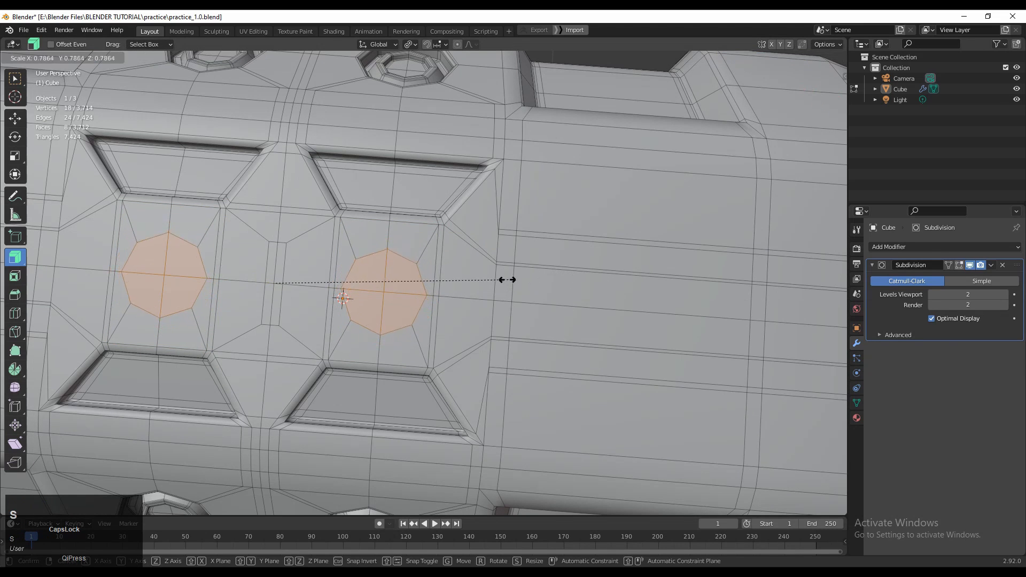
{"action": "left_click", "coordinate": [452, 285]}
{"action": "left_click", "coordinate": [969, 266]}
{"action": "middle_click_drag", "start_coordinate": [634, 275], "coordinate": [588, 276], "text": "shift"}
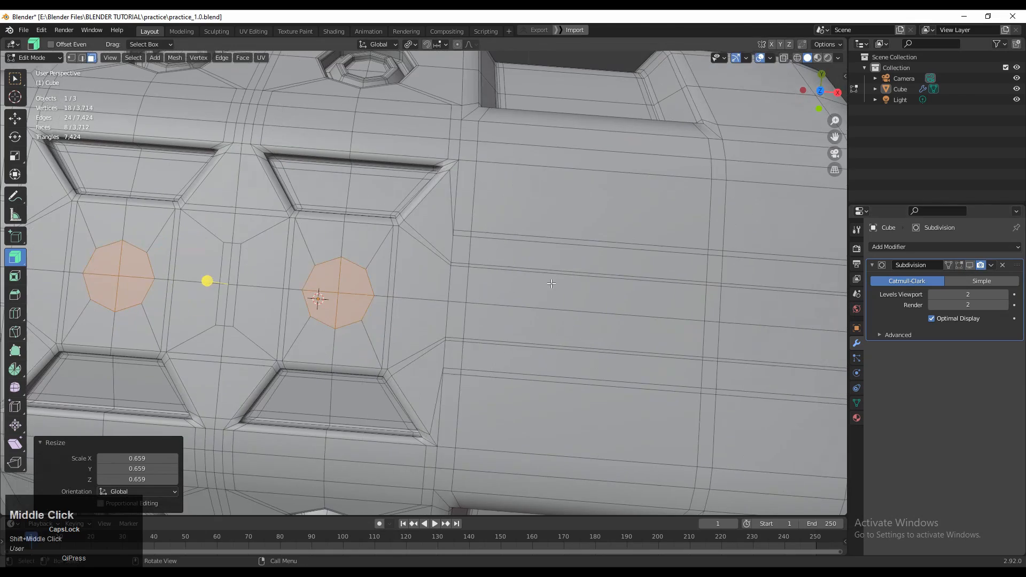
{"action": "key", "text": "s"}
{"action": "left_click", "coordinate": [545, 284]}
Inset the two circular patches slightly and extrude them outward by about 0.012 m
{"action": "key", "text": "i"}
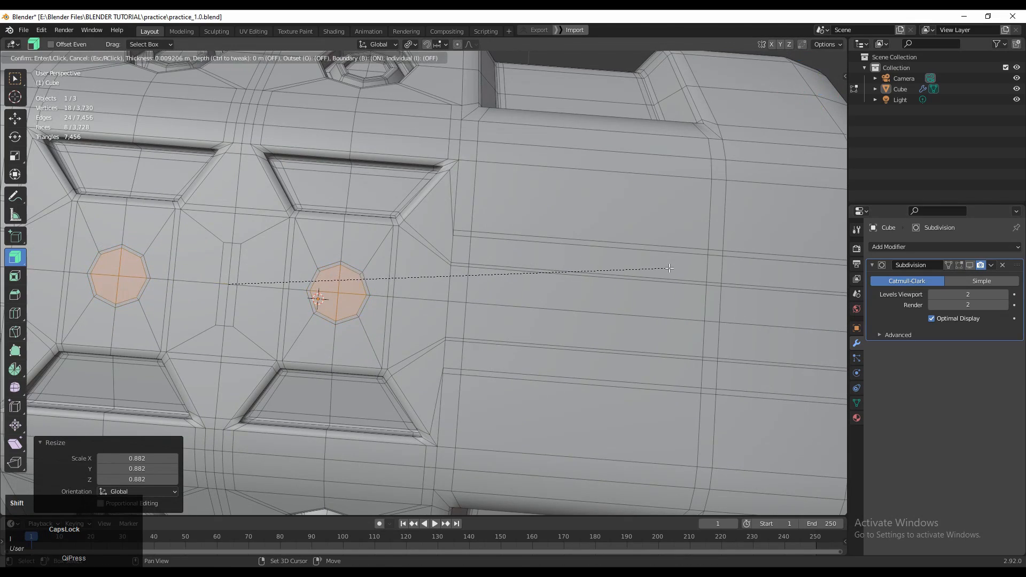
{"action": "left_click", "coordinate": [649, 270]}
{"action": "middle_click_drag", "start_coordinate": [206, 282], "coordinate": [474, 352]}
{"action": "key", "text": "e"}
{"action": "left_click", "coordinate": [574, 341]}
Scale the raised circular tops to 0.8 and turn the Subdivision modifier's viewport display back on
{"action": "key", "text": "s"}
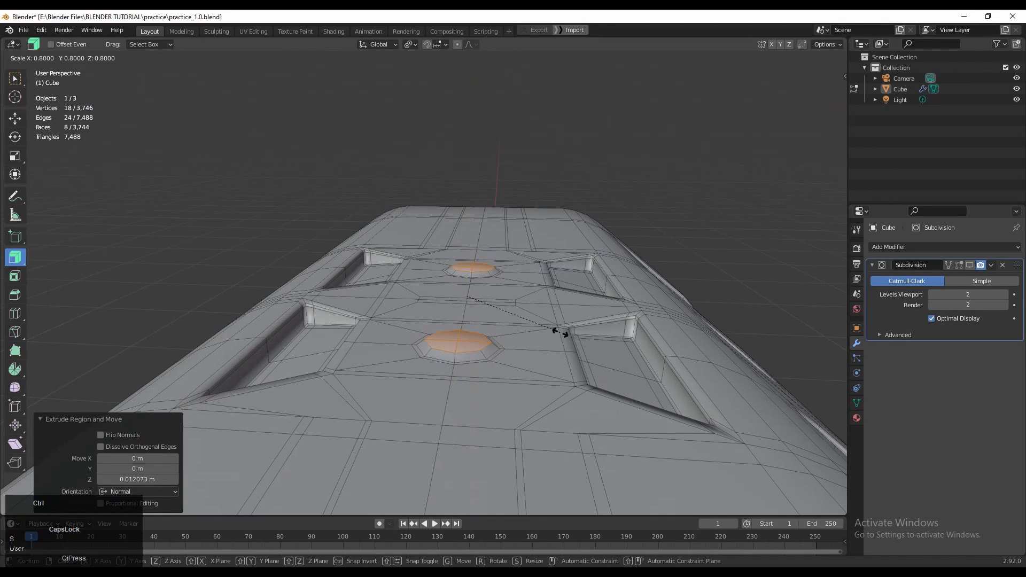
{"action": "left_click", "coordinate": [561, 332]}
{"action": "middle_click_drag", "start_coordinate": [562, 332], "coordinate": [610, 275]}
{"action": "key", "text": "Tab"}
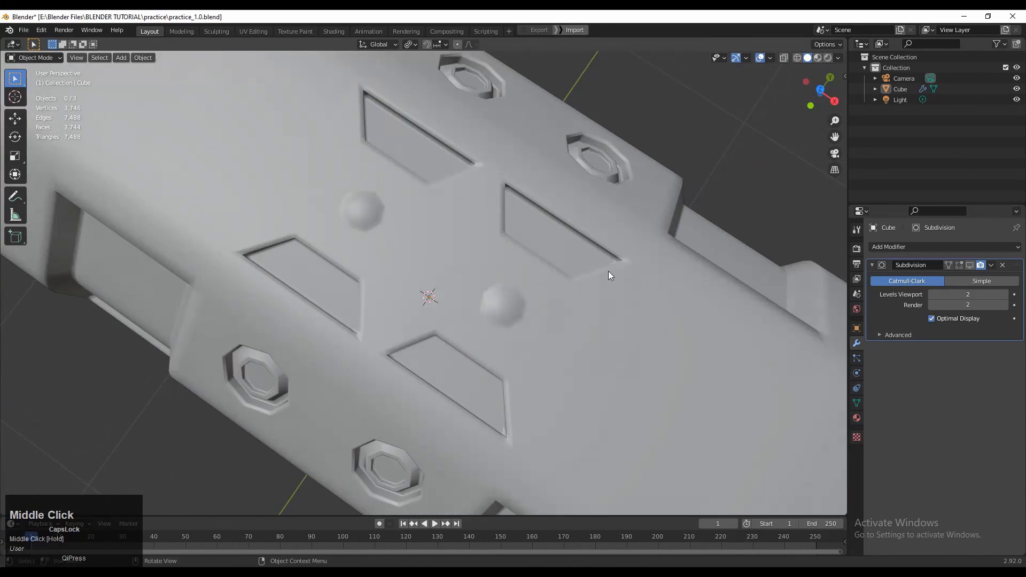
{"action": "key", "text": "Tab"}
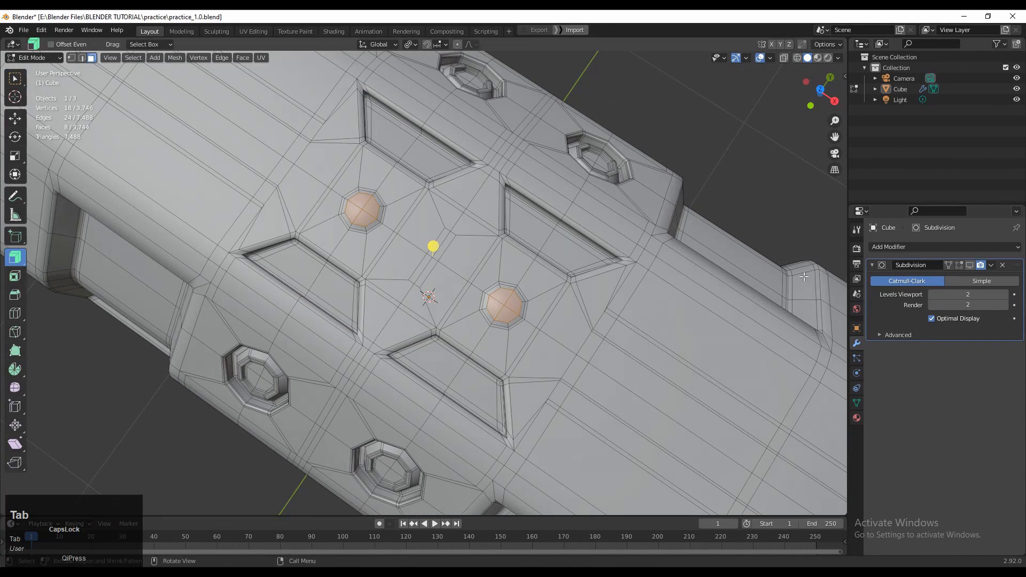
{"action": "left_click", "coordinate": [970, 266]}
{"action": "key", "text": "Tab"}
{"action": "middle_click_drag", "start_coordinate": [648, 222], "coordinate": [436, 310]}
{"action": "scroll", "coordinate": [486, 284], "scroll_direction": "up", "scroll_amount": 4}
Select the elongated hexagonal face patch between the two round studs and inset it by about 0.016 m
{"action": "key", "text": "Tab"}
{"action": "middle_click_drag", "start_coordinate": [486, 283], "coordinate": [467, 204]}
{"action": "key", "text": "3"}
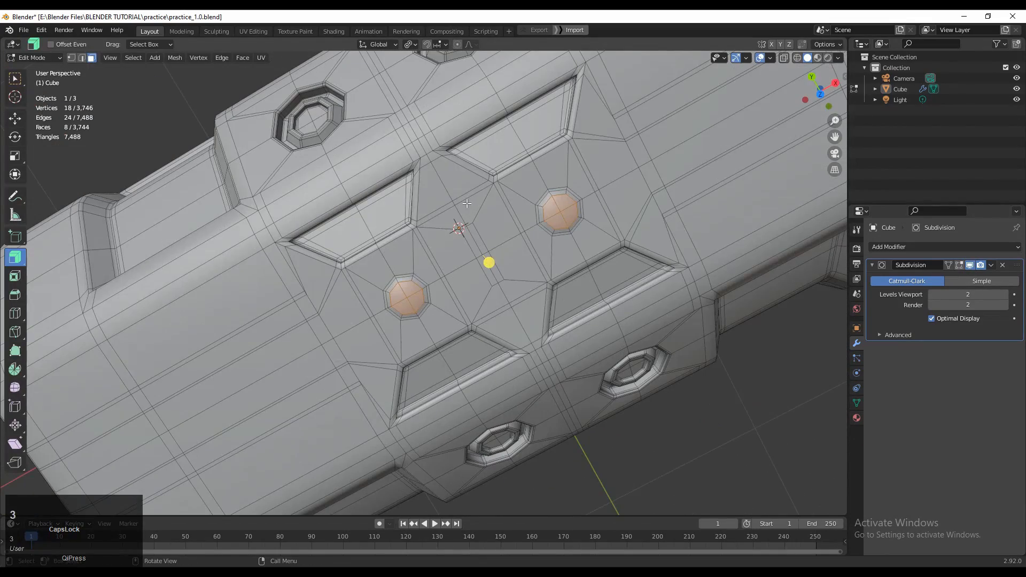
{"action": "middle_click_drag", "start_coordinate": [448, 258], "coordinate": [500, 235]}
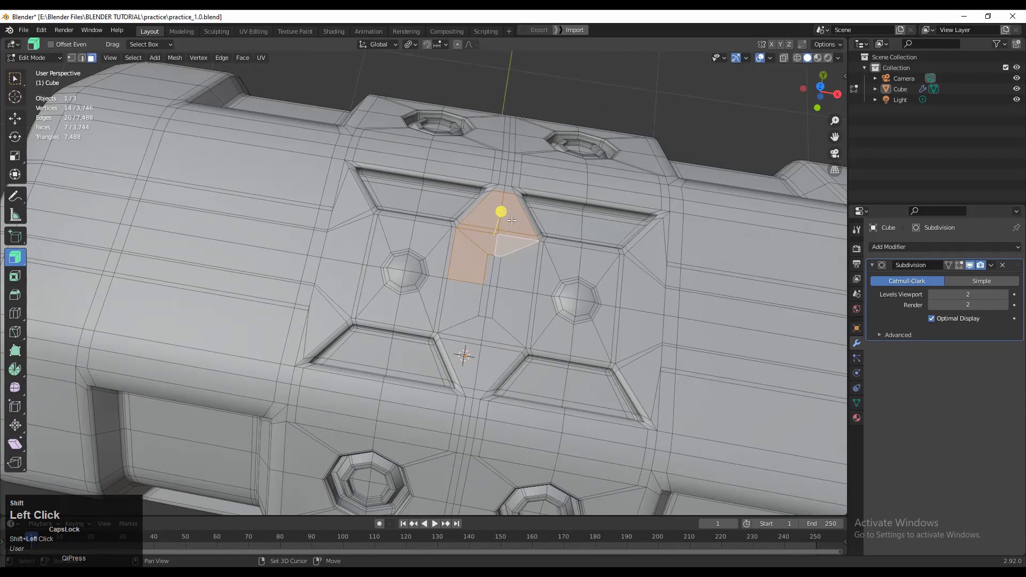
{"action": "left_click", "coordinate": [492, 365], "text": "shift"}
{"action": "middle_click_drag", "start_coordinate": [491, 365], "coordinate": [444, 392], "text": "shift"}
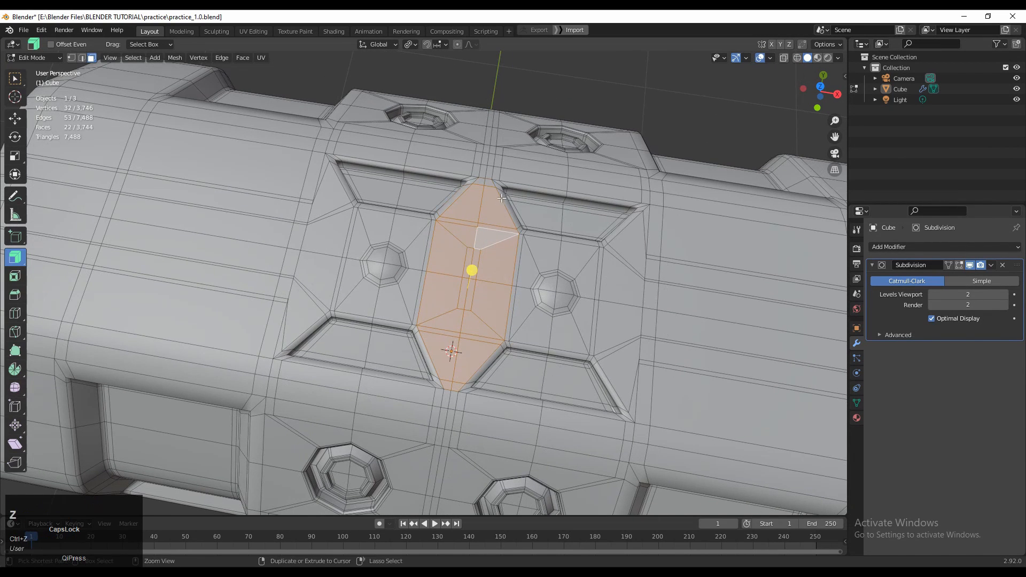
{"action": "middle_click_drag", "start_coordinate": [483, 196], "coordinate": [588, 267]}
{"action": "key", "text": "i"}
{"action": "left_click", "coordinate": [659, 232]}
{"action": "scroll", "coordinate": [575, 272], "scroll_direction": "up", "scroll_amount": 2}
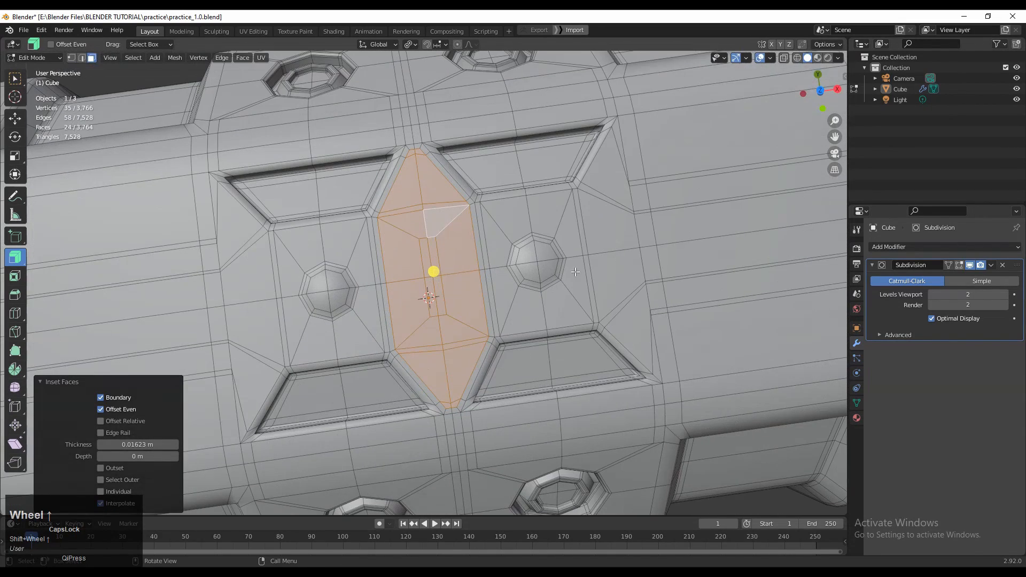
Inset the hexagonal patch again by about 0.007 m with Select Outer enabled to pick the thin border ring
{"action": "key", "text": "i"}
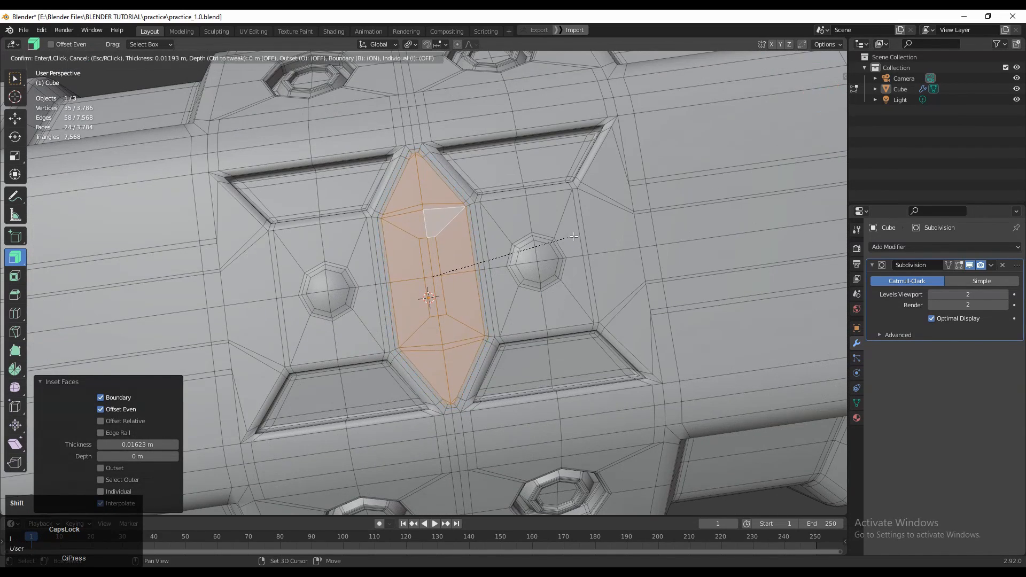
{"action": "left_click", "coordinate": [587, 237], "text": "shift"}
{"action": "scroll", "coordinate": [480, 257], "scroll_direction": "up", "scroll_amount": 2}
{"action": "middle_click_drag", "start_coordinate": [479, 257], "coordinate": [456, 259]}
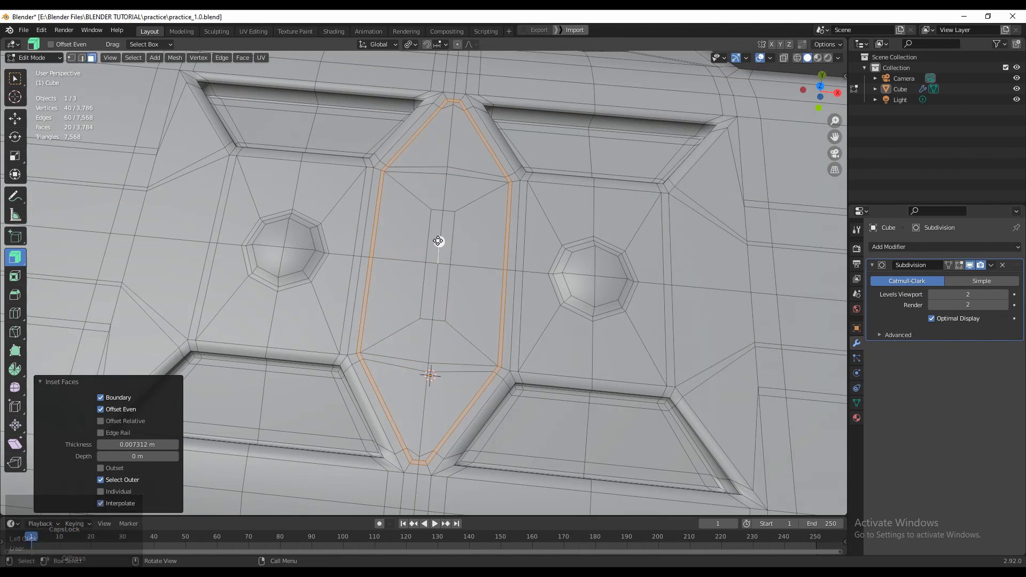
Extrude the thin ring around the central hexagonal patch and check its smoothed outline
{"action": "key", "text": "e"}
{"action": "left_click", "coordinate": [436, 213]}
{"action": "key", "text": "Tab"}
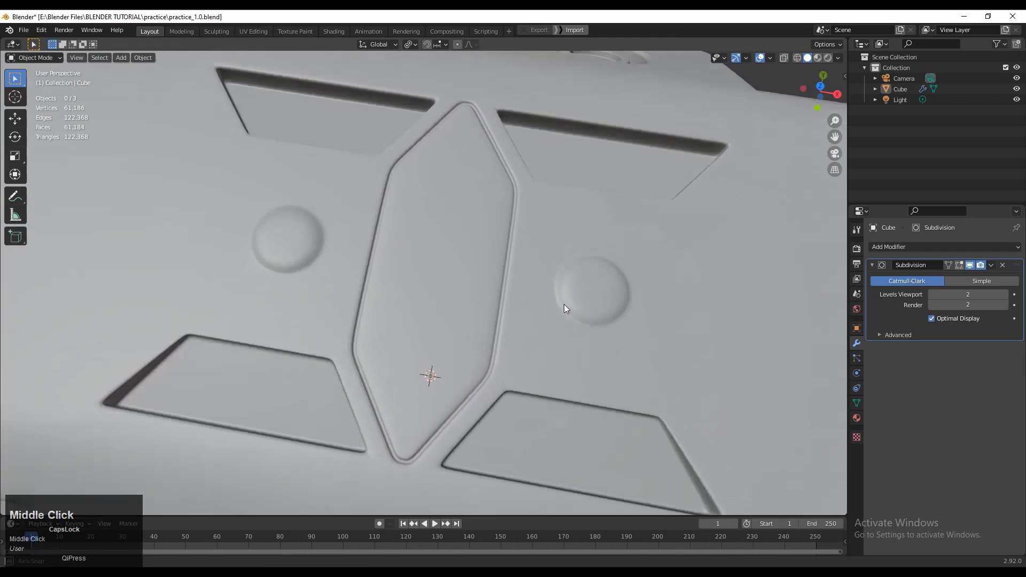
{"action": "scroll", "coordinate": [484, 286], "scroll_direction": "down", "scroll_amount": 3}
{"action": "middle_click_drag", "start_coordinate": [562, 300], "coordinate": [416, 243]}
{"action": "scroll", "coordinate": [483, 286], "scroll_direction": "up", "scroll_amount": 4}
{"action": "scroll", "coordinate": [526, 367], "scroll_direction": "up", "scroll_amount": 2}
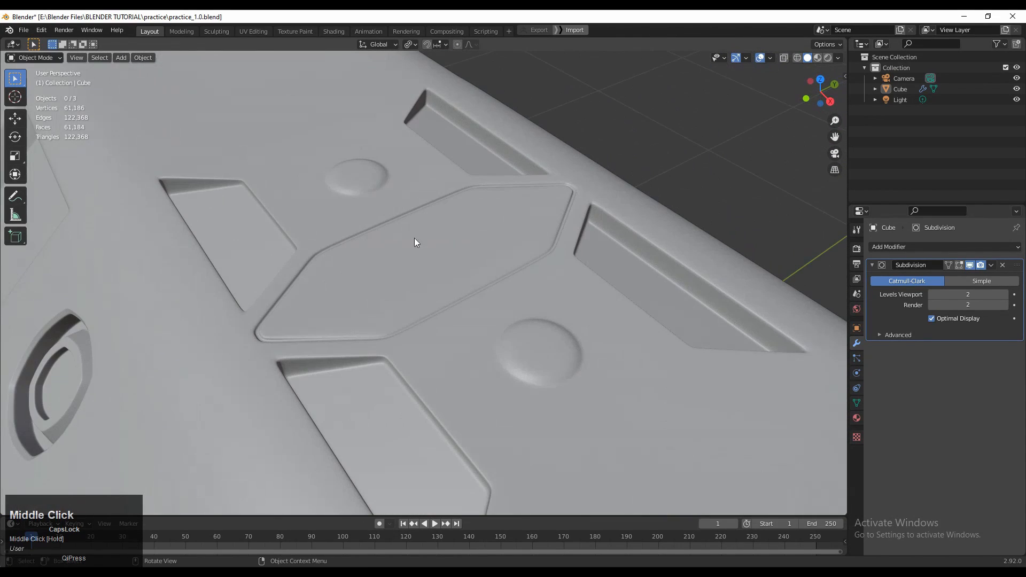
Raise the thin border ring around the central hexagonal panel by about 0.002 m along Z
{"action": "key", "text": "Tab"}
{"action": "left_click", "coordinate": [11, 119]}
{"action": "scroll", "coordinate": [248, 210], "scroll_direction": "up", "scroll_amount": 3}
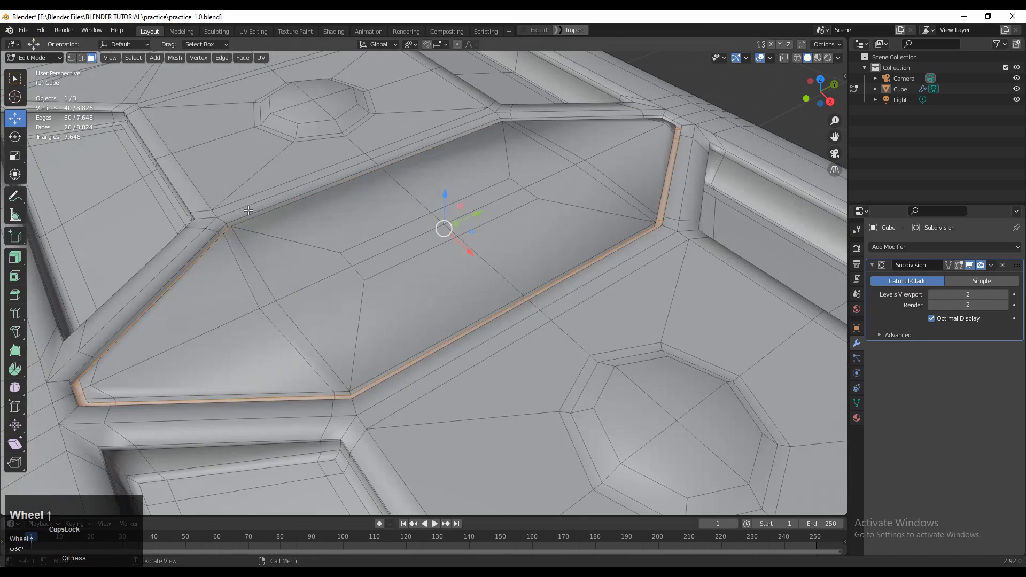
{"action": "middle_click_drag", "start_coordinate": [248, 210], "coordinate": [430, 201]}
{"action": "left_click_drag", "start_coordinate": [446, 181], "coordinate": [446, 172]}
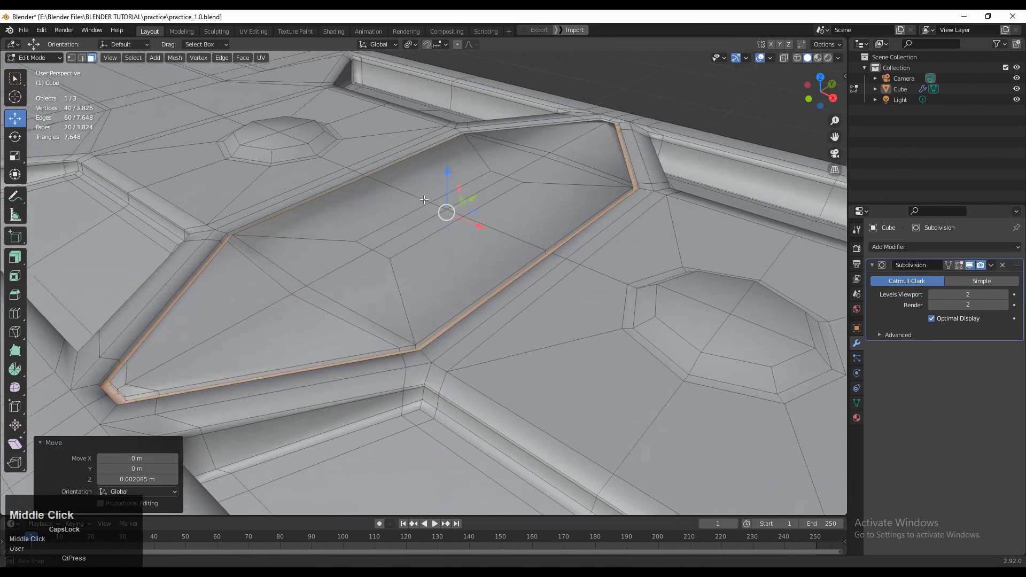
Inset the four narrow faces at the centre of the hexagonal panel by about 0.005 m
{"action": "middle_click_drag", "start_coordinate": [447, 171], "coordinate": [460, 211]}
{"action": "left_click_drag", "start_coordinate": [457, 233], "coordinate": [447, 320]}
{"action": "middle_click_drag", "start_coordinate": [447, 319], "coordinate": [505, 283]}
{"action": "scroll", "coordinate": [506, 283], "scroll_direction": "up", "scroll_amount": 1}
{"action": "mouse_move", "coordinate": [578, 264]}
{"action": "middle_mouse_down"}
{"action": "mouse_move", "coordinate": [552, 259]}
{"action": "mouse_move", "coordinate": [561, 255]}
{"action": "middle_mouse_up"}
{"action": "key", "text": "i"}
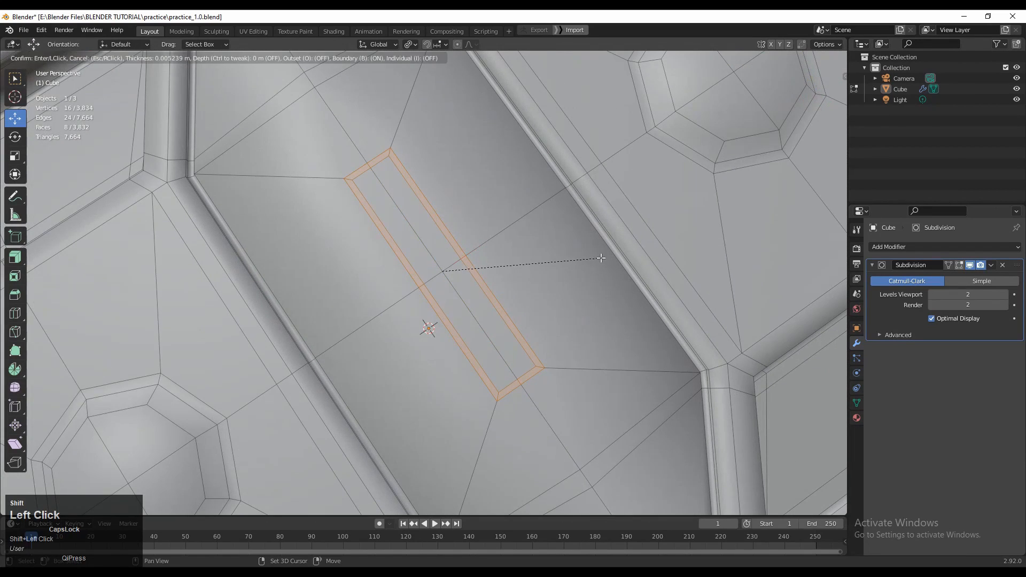
{"action": "left_click", "coordinate": [601, 258]}
{"action": "middle_click_drag", "start_coordinate": [299, 284], "coordinate": [305, 344], "text": "shift"}
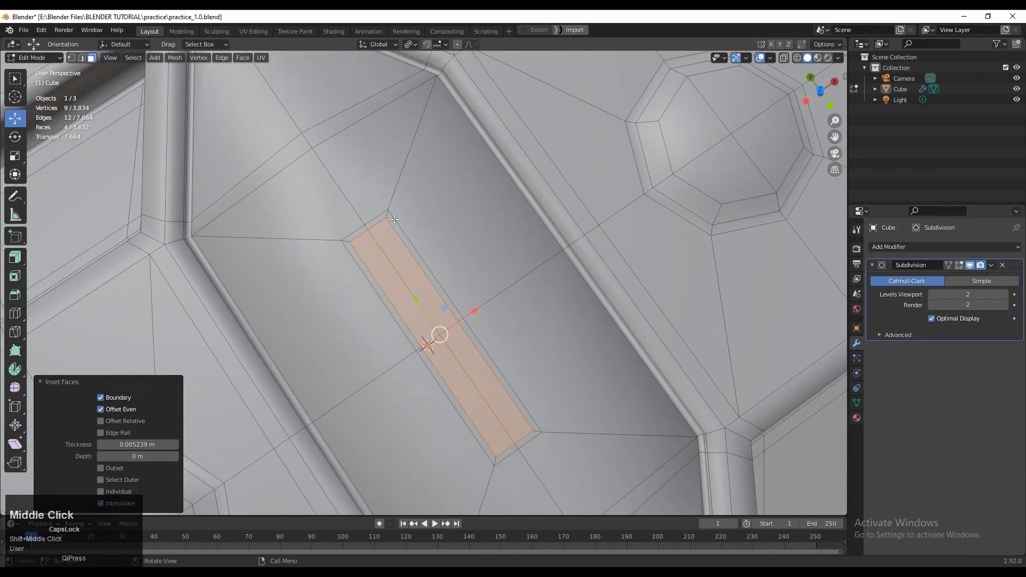
Move the middle vertices at both ends of the inset strip outward along Y, the first end by about 0.007 m
{"action": "key", "text": "1"}
{"action": "scroll", "coordinate": [410, 237], "scroll_direction": "down", "scroll_amount": 1}
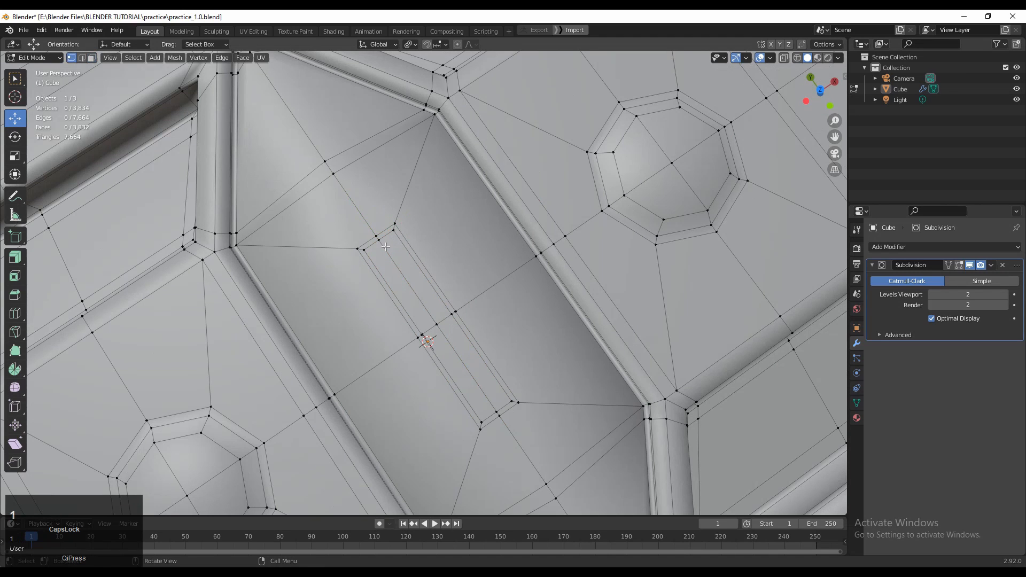
{"action": "left_click_drag", "start_coordinate": [356, 203], "coordinate": [353, 198]}
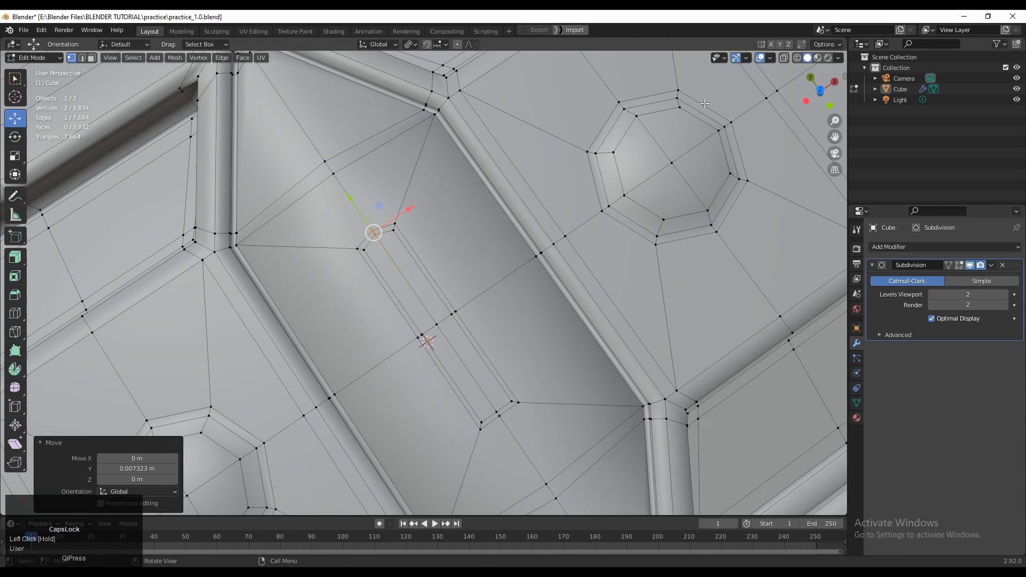
{"action": "left_click", "coordinate": [821, 88]}
{"action": "middle_click_drag", "start_coordinate": [406, 405], "coordinate": [409, 316], "text": "shift"}
{"action": "mouse_move", "coordinate": [410, 335]}
{"action": "left_mouse_down"}
{"action": "mouse_move", "coordinate": [393, 317]}
{"action": "mouse_move", "coordinate": [403, 300]}
{"action": "left_mouse_up"}
Extrude the pointed strip at the hexagonal panel's centre about 0.008 m inward to form a slot and check it smoothed
{"action": "key", "text": "3"}
{"action": "left_click_drag", "start_coordinate": [409, 191], "coordinate": [396, 291]}
{"action": "middle_click_drag", "start_coordinate": [403, 322], "coordinate": [407, 142]}
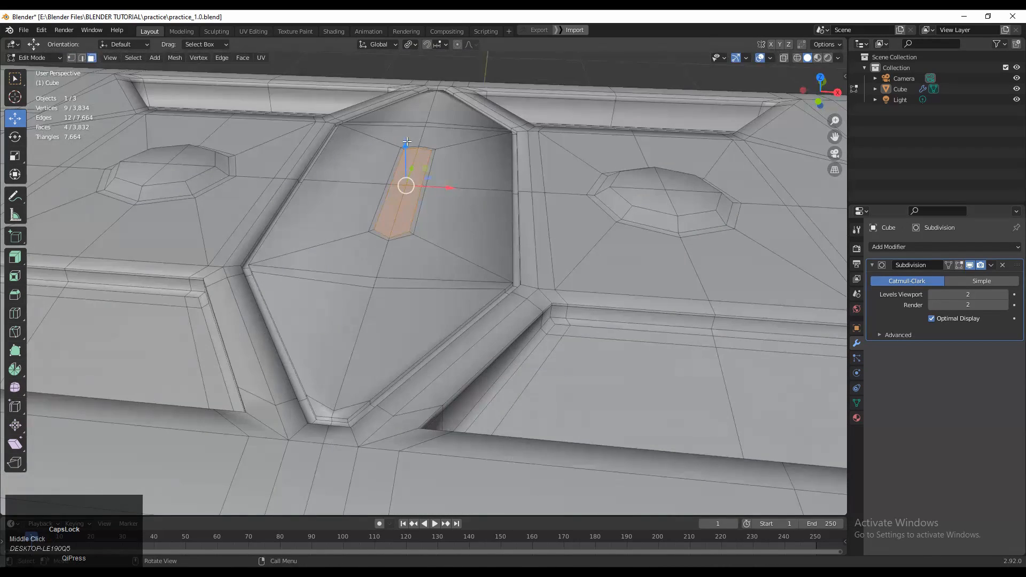
{"action": "key", "text": "e"}
{"action": "left_click", "coordinate": [408, 173]}
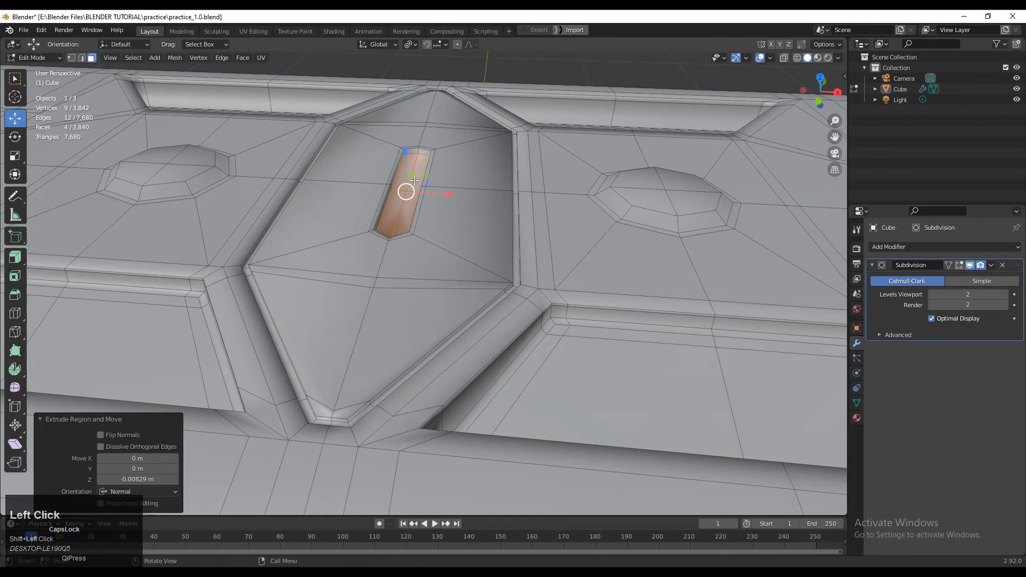
{"action": "key", "text": "Tab"}
{"action": "middle_click_drag", "start_coordinate": [408, 176], "coordinate": [428, 202]}
{"action": "scroll", "coordinate": [438, 212], "scroll_direction": "up", "scroll_amount": 3}
Symmetrize the whole crate mesh with the direction set to -Y to +Y
{"action": "key", "text": "a"}
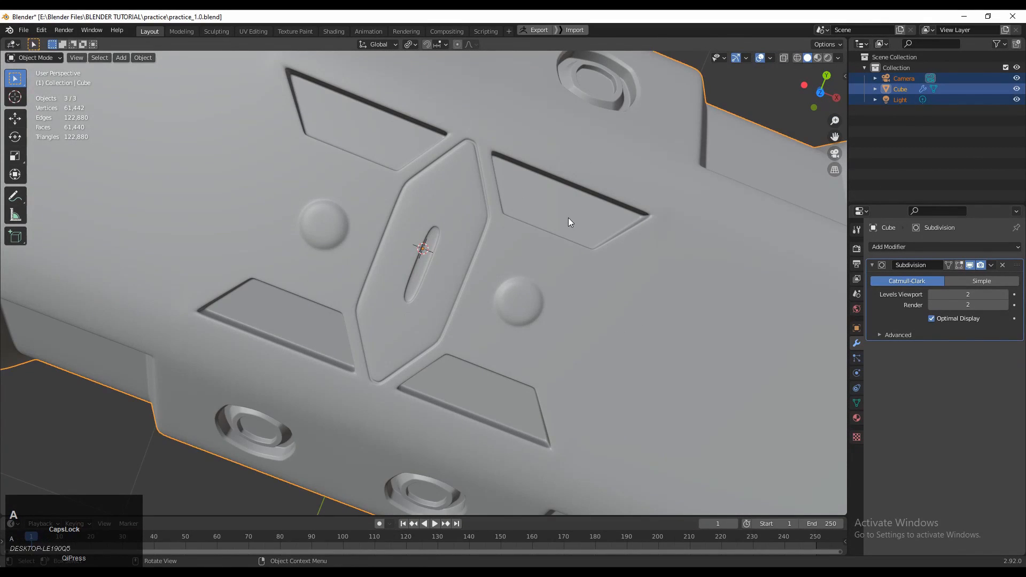
{"action": "key", "text": "Tab"}
{"action": "scroll", "coordinate": [568, 217], "scroll_direction": "down", "scroll_amount": 4}
{"action": "key", "text": "a"}
{"action": "left_click", "coordinate": [175, 58]}
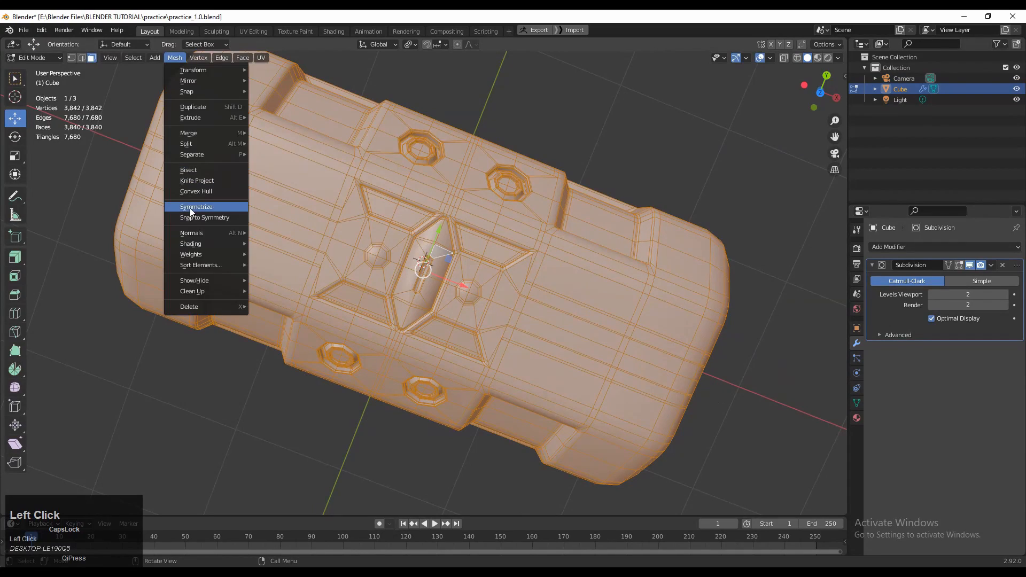
{"action": "left_click", "coordinate": [191, 207]}
{"action": "left_click", "coordinate": [209, 174]}
{"action": "scroll", "coordinate": [209, 174], "scroll_direction": "up", "scroll_amount": 3}
{"action": "key", "text": "a"}
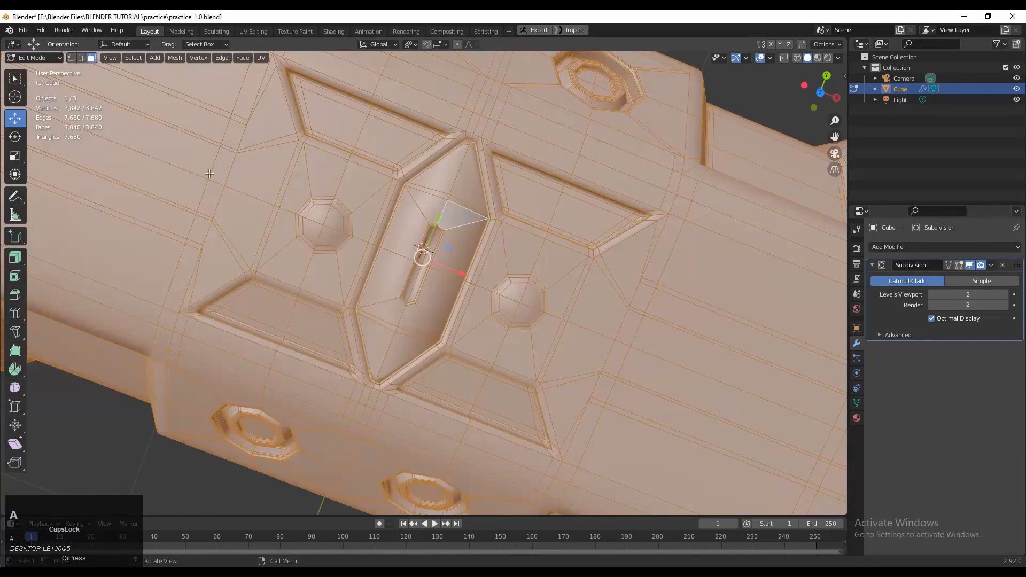
{"action": "left_click", "coordinate": [175, 57]}
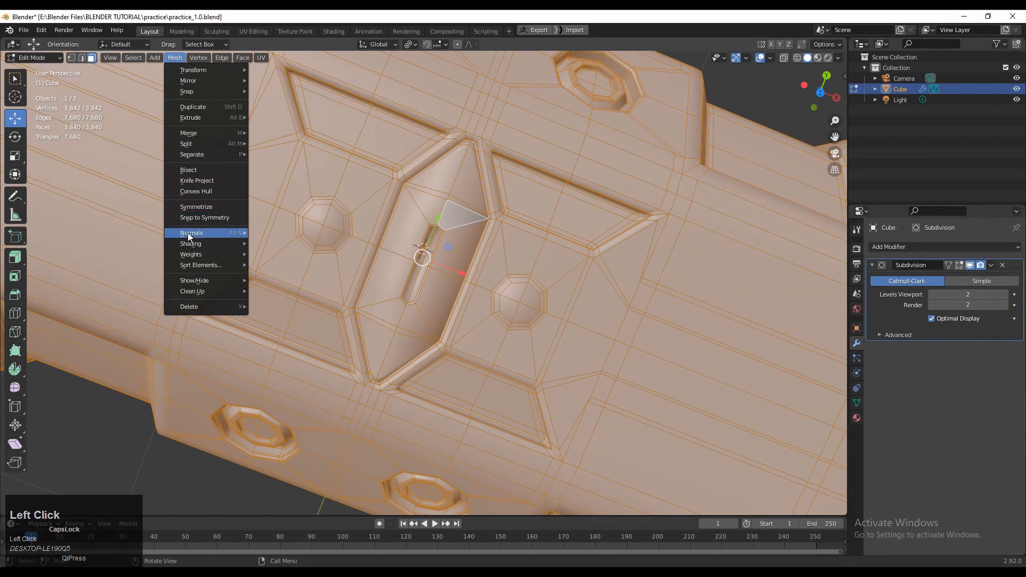
{"action": "left_click", "coordinate": [189, 211]}
{"action": "left_click", "coordinate": [130, 491]}
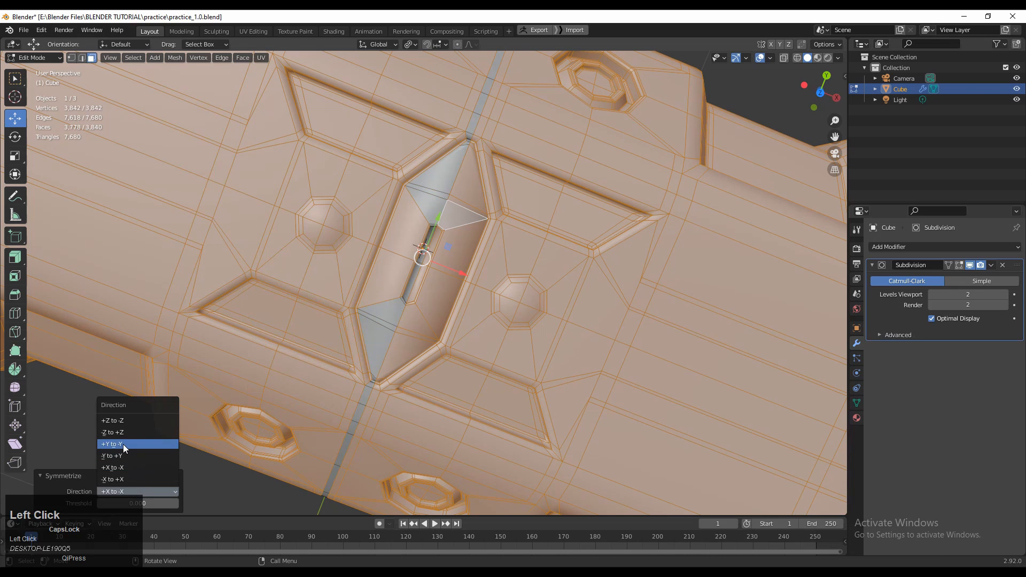
{"action": "left_click", "coordinate": [123, 444]}
{"action": "left_click", "coordinate": [143, 492]}
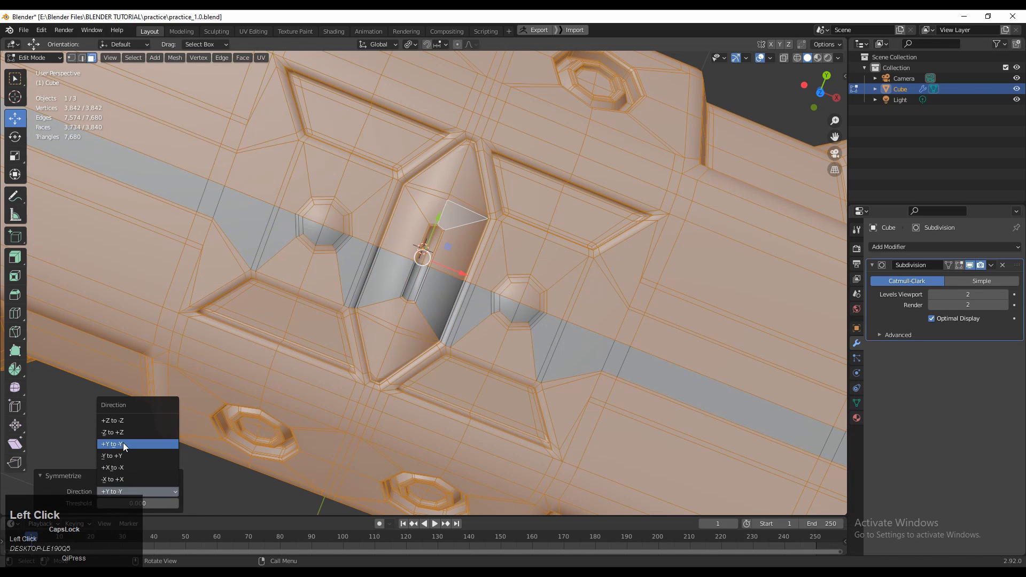
{"action": "left_click", "coordinate": [124, 457]}
{"action": "key", "text": "Tab"}
{"action": "scroll", "coordinate": [521, 249], "scroll_direction": "down", "scroll_amount": 4}
{"action": "left_click", "coordinate": [675, 124]}
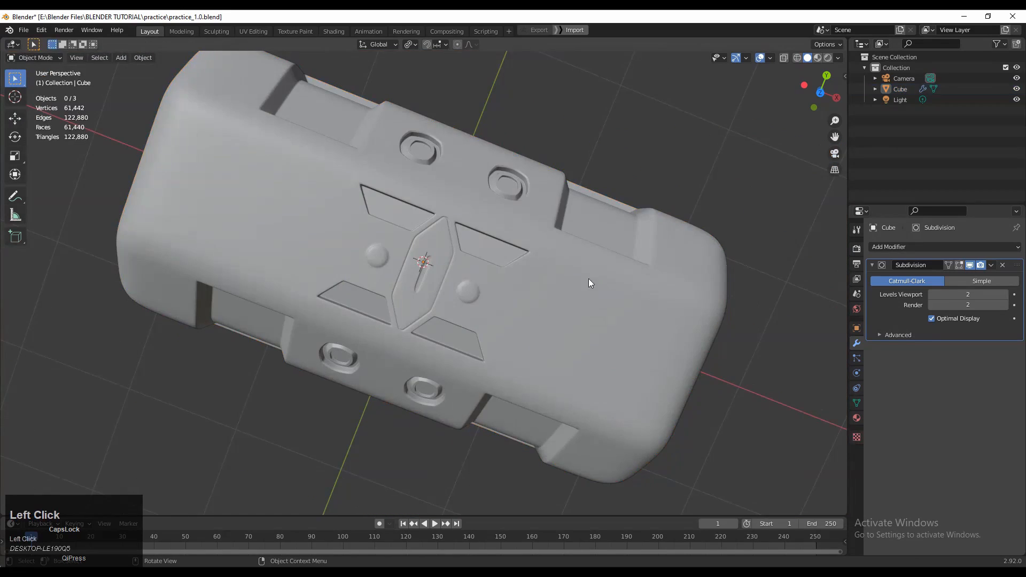
Dissolve the extra edge loop along the rim of one trapezoidal recess on the -Y side of the top
{"action": "middle_click_drag", "start_coordinate": [580, 291], "coordinate": [473, 316]}
{"action": "scroll", "coordinate": [473, 315], "scroll_direction": "up", "scroll_amount": 3}
{"action": "key", "text": "Tab"}
{"action": "scroll", "coordinate": [460, 315], "scroll_direction": "up", "scroll_amount": 4}
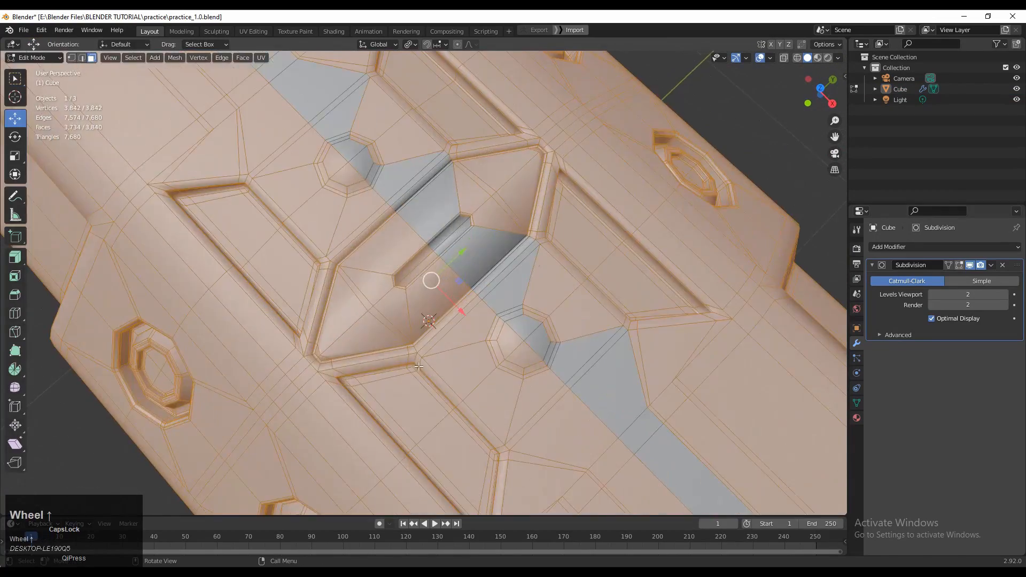
{"action": "middle_click_drag", "start_coordinate": [412, 348], "coordinate": [395, 286]}
{"action": "scroll", "coordinate": [394, 286], "scroll_direction": "up", "scroll_amount": 2}
{"action": "scroll", "coordinate": [394, 287], "scroll_direction": "up", "scroll_amount": 2}
{"action": "key", "text": "2"}
{"action": "left_click", "coordinate": [365, 274], "text": "alt"}
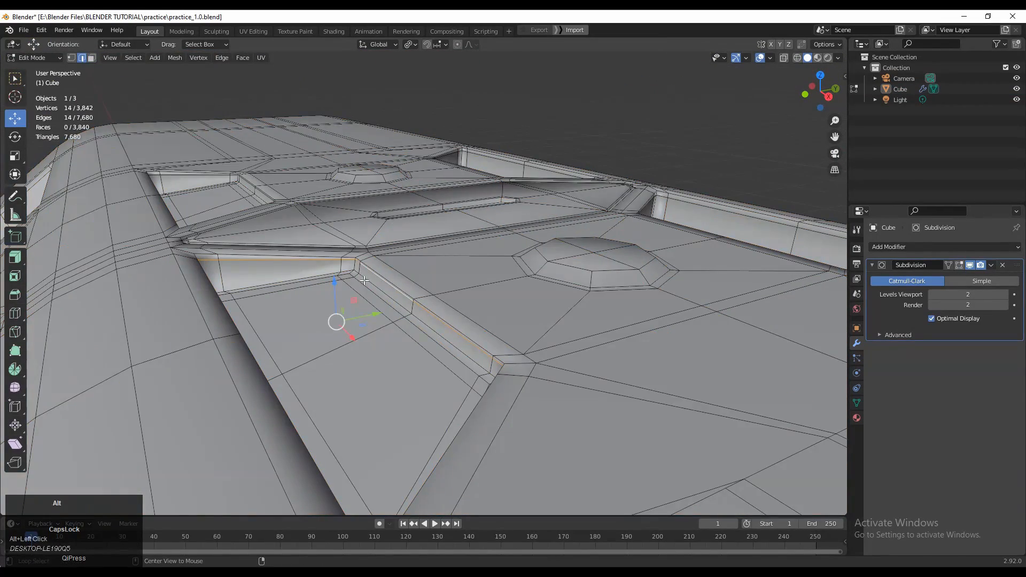
{"action": "key", "text": "Tab"}
Dissolve the matching extra edge loop on the rim of the neighbouring -Y recess and check the smoothed result
{"action": "scroll", "coordinate": [419, 248], "scroll_direction": "down", "scroll_amount": 4}
{"action": "middle_click_drag", "start_coordinate": [418, 248], "coordinate": [493, 217]}
{"action": "scroll", "coordinate": [493, 217], "scroll_direction": "up", "scroll_amount": 1}
{"action": "key", "text": "Tab"}
{"action": "scroll", "coordinate": [288, 270], "scroll_direction": "up", "scroll_amount": 4}
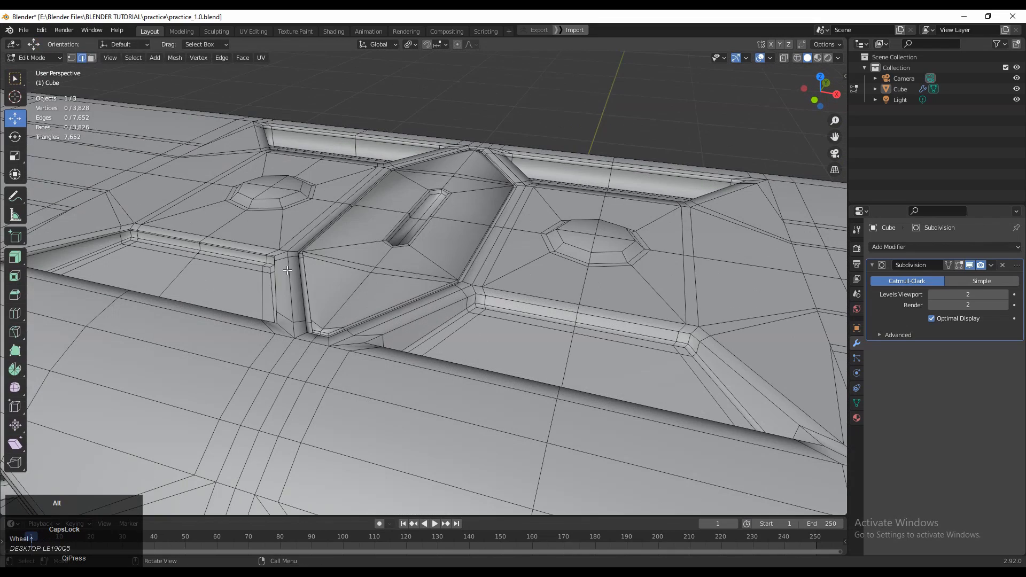
{"action": "key", "text": "ctrl+x"}
{"action": "key", "text": "Tab"}
{"action": "scroll", "coordinate": [412, 235], "scroll_direction": "down", "scroll_amount": 4}
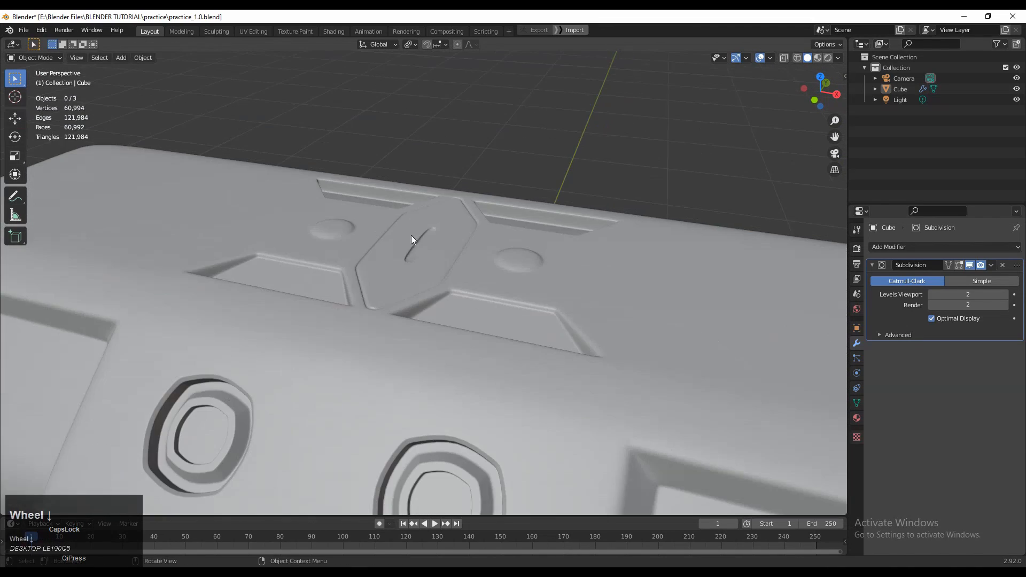
Mirror the cleaned-up recess rims to the other side by symmetrizing the entire mesh from -Y to +Y
{"action": "key", "text": "a"}
{"action": "middle_click_drag", "start_coordinate": [411, 235], "coordinate": [430, 250]}
{"action": "left_click", "coordinate": [430, 249]}
{"action": "key", "text": "Tab"}
{"action": "key", "text": "a"}
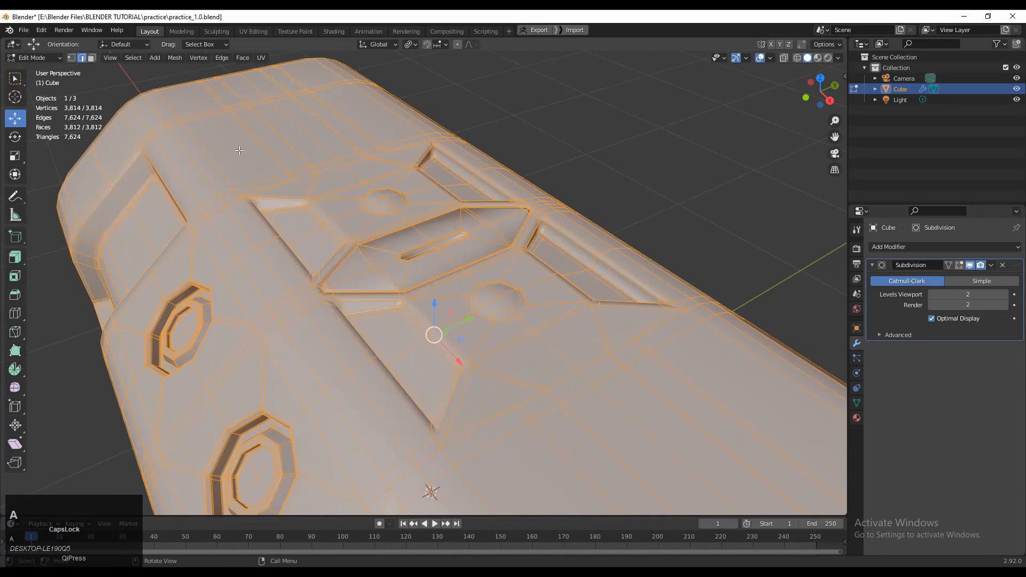
{"action": "left_click", "coordinate": [157, 57]}
{"action": "left_click", "coordinate": [196, 208]}
{"action": "key", "text": "Tab"}
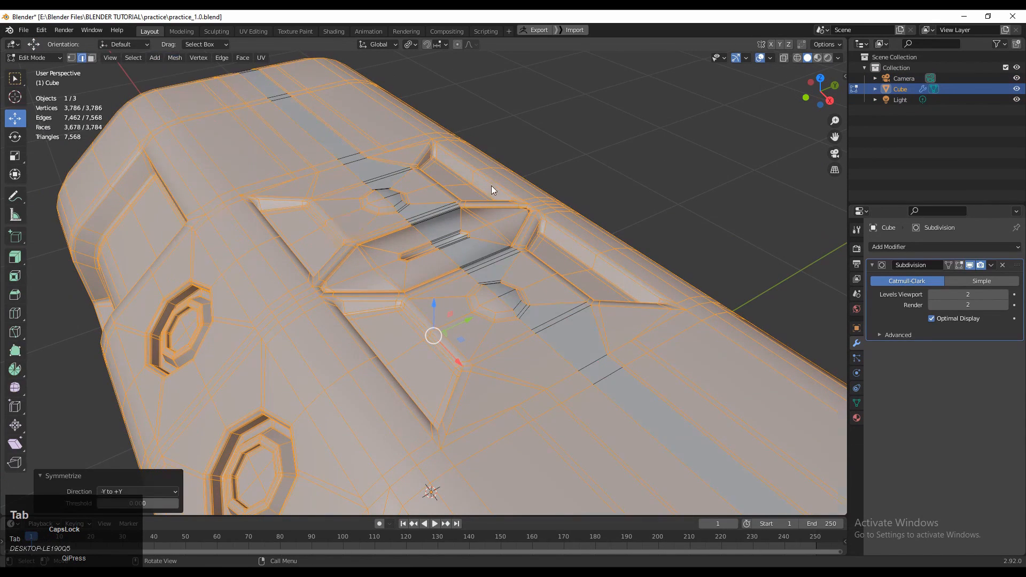
Inspect the smoothed recesses, studs and slotted panel, along with the crate's overall shape, from several angles
{"action": "scroll", "coordinate": [620, 155], "scroll_direction": "down", "scroll_amount": 3}
{"action": "middle_click_drag", "start_coordinate": [620, 156], "coordinate": [537, 256]}
{"action": "scroll", "coordinate": [537, 255], "scroll_direction": "up", "scroll_amount": 5}
{"action": "middle_click_drag", "start_coordinate": [466, 285], "coordinate": [383, 309]}
{"action": "scroll", "coordinate": [399, 299], "scroll_direction": "down", "scroll_amount": 5}
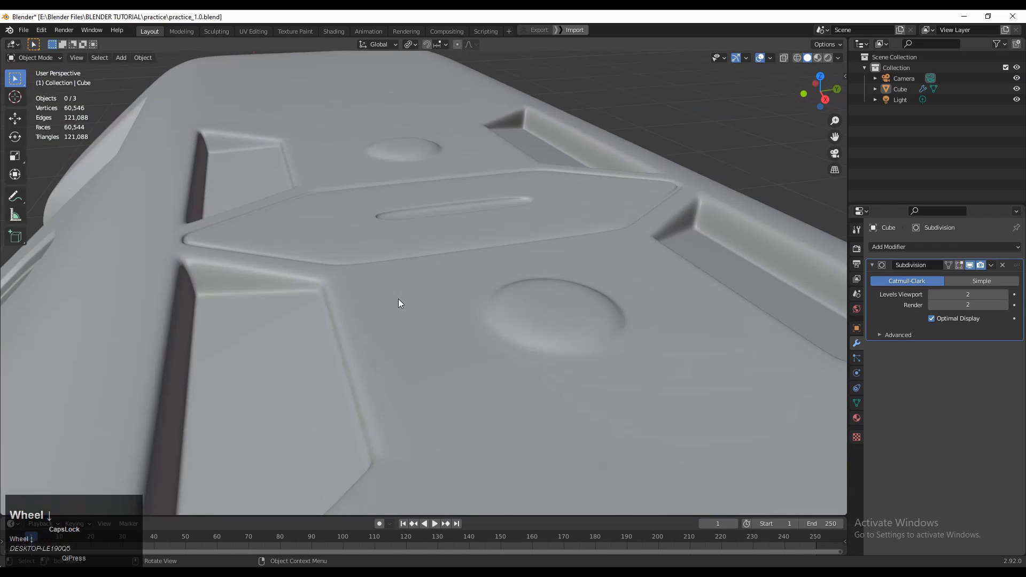
{"action": "middle_click_drag", "start_coordinate": [541, 297], "coordinate": [713, 271]}
{"action": "scroll", "coordinate": [714, 272], "scroll_direction": "down", "scroll_amount": 5}
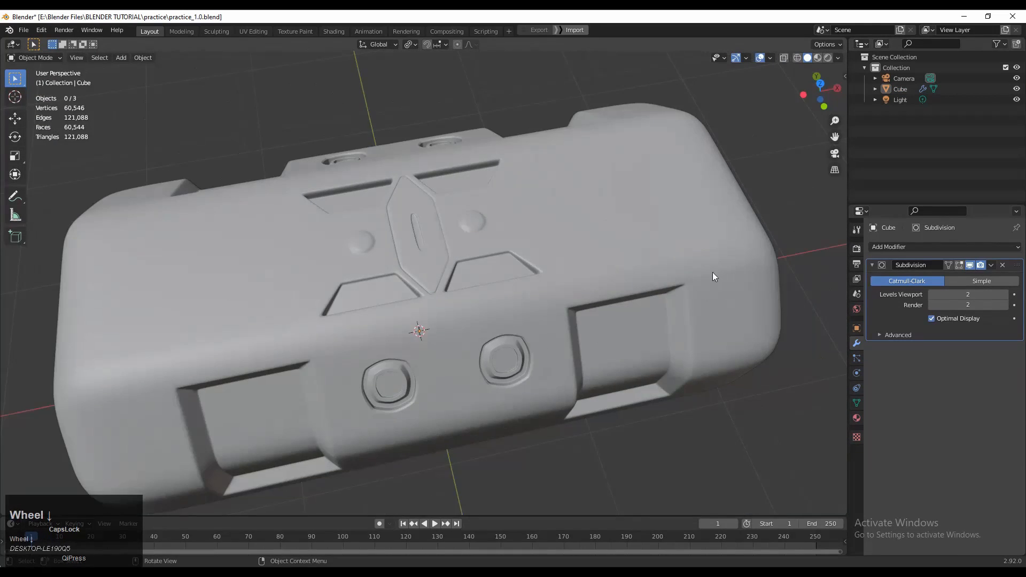
{"action": "middle_click_drag", "start_coordinate": [771, 191], "coordinate": [464, 327]}
{"action": "key", "text": "Tab"}
{"action": "scroll", "coordinate": [512, 335], "scroll_direction": "up", "scroll_amount": 3}
{"action": "key", "text": "Tab"}
{"action": "scroll", "coordinate": [494, 323], "scroll_direction": "down", "scroll_amount": 4}
{"action": "scroll", "coordinate": [464, 327], "scroll_direction": "up", "scroll_amount": 3}
Try to slide the single vertex beside the recess's outer corner along its edge by a factor of 0.6
{"action": "middle_click_drag", "start_coordinate": [464, 327], "coordinate": [508, 358], "text": "shift"}
{"action": "scroll", "coordinate": [550, 281], "scroll_direction": "up", "scroll_amount": 3}
{"action": "key", "text": "Tab"}
{"action": "scroll", "coordinate": [499, 290], "scroll_direction": "up", "scroll_amount": 2}
{"action": "key", "text": "1"}
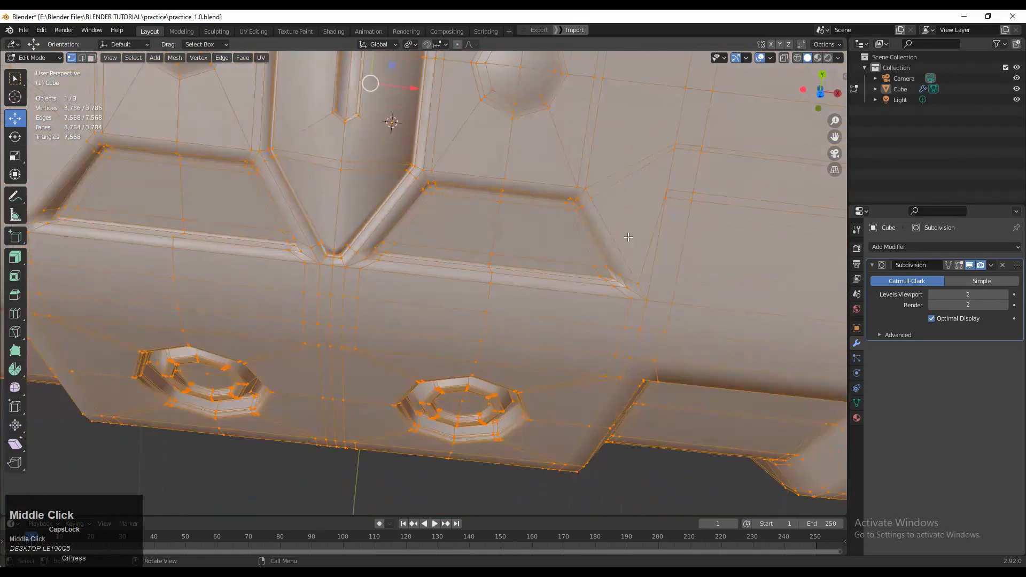
{"action": "scroll", "coordinate": [516, 321], "scroll_direction": "down", "scroll_amount": 3}
{"action": "middle_click_drag", "start_coordinate": [556, 275], "coordinate": [518, 324], "text": "shift"}
{"action": "scroll", "coordinate": [518, 323], "scroll_direction": "up", "scroll_amount": 1, "text": "shift"}
{"action": "left_click", "coordinate": [516, 307]}
{"action": "scroll", "coordinate": [435, 292], "scroll_direction": "up", "scroll_amount": 4}
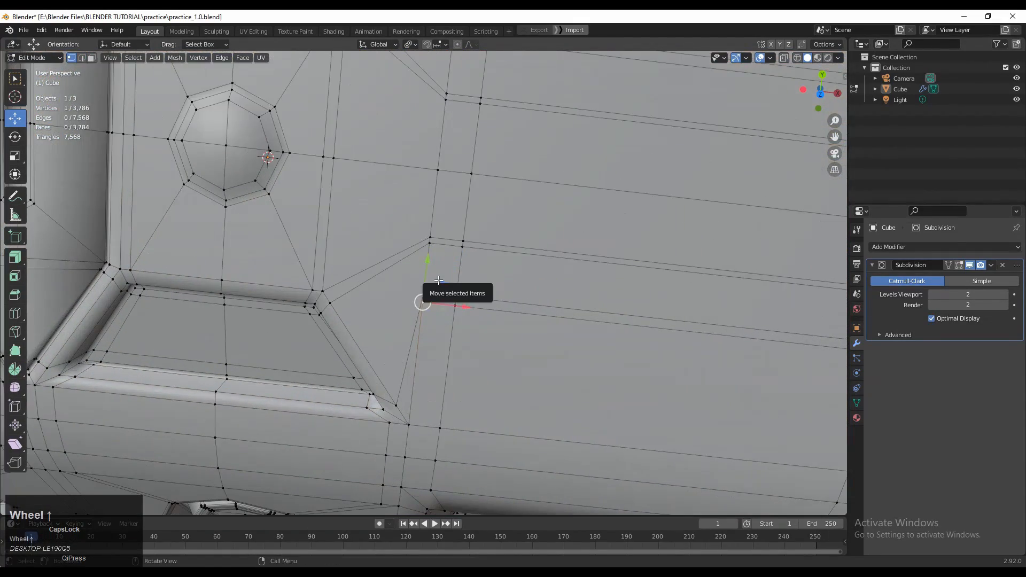
{"action": "key", "text": "g"}
{"action": "key", "text": "g"}
{"action": "left_click", "coordinate": [440, 335]}
{"action": "scroll", "coordinate": [706, 178], "scroll_direction": "down", "scroll_amount": 2}
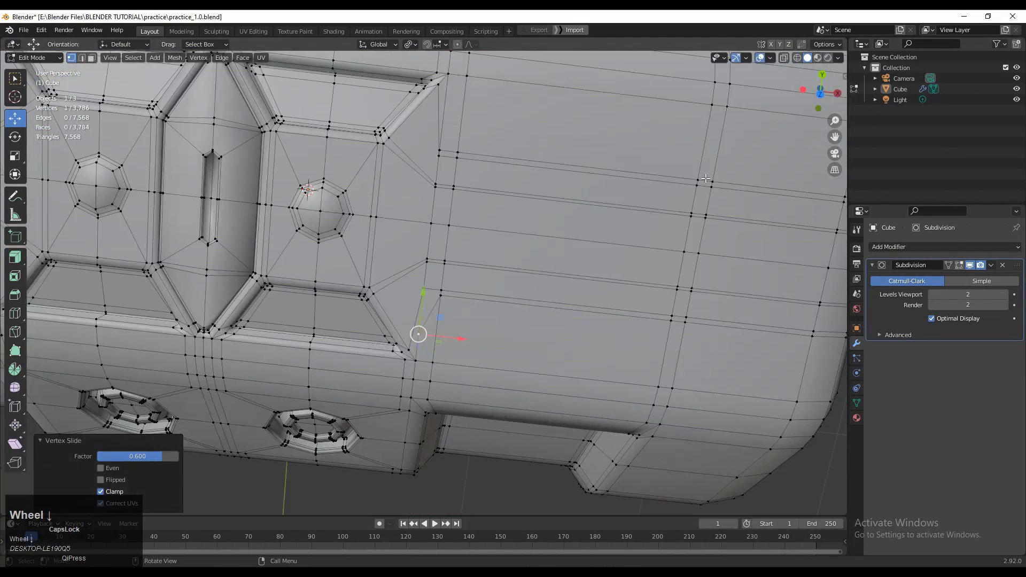
Select the edge path from the vertex beside the recess's outer corner toward the crate's end and slide it outward by a factor of 0.6
{"action": "left_click", "coordinate": [820, 94]}
{"action": "middle_click_drag", "start_coordinate": [690, 184], "coordinate": [650, 191], "text": "shift"}
{"action": "left_click", "coordinate": [389, 299]}
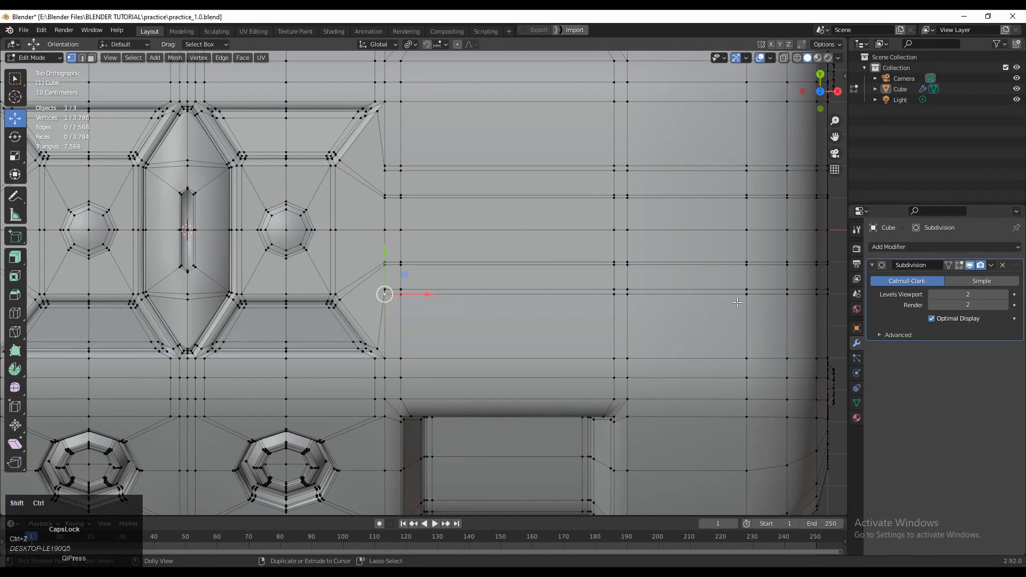
{"action": "left_click", "coordinate": [752, 299], "text": "ctrl+shift"}
{"action": "middle_click_drag", "start_coordinate": [683, 308], "coordinate": [646, 294], "text": "shift"}
{"action": "key", "text": "g"}
{"action": "key", "text": "g"}
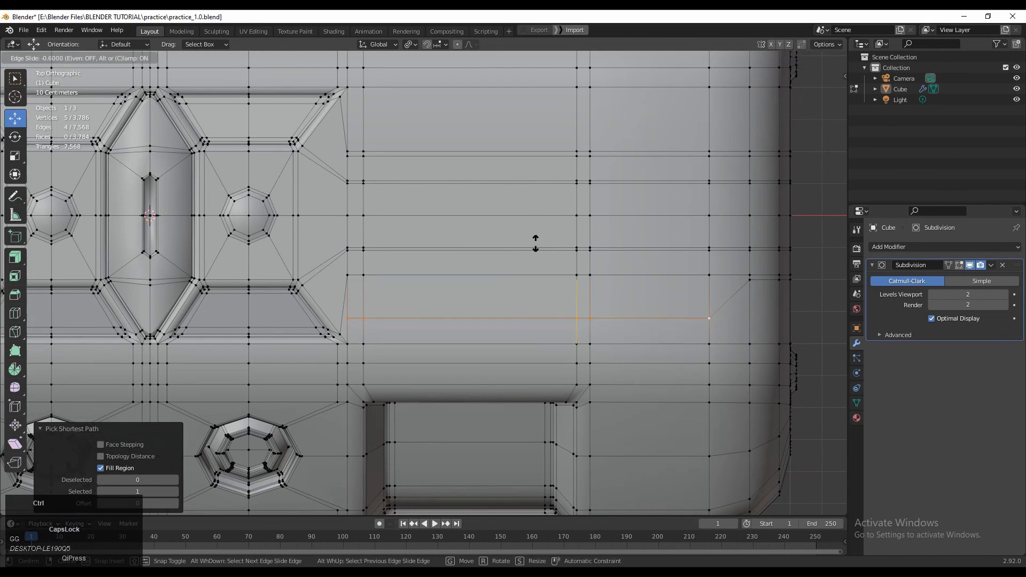
{"action": "left_click", "coordinate": [536, 243]}
Examine the face loop beside the shifted edges, and symmetrize the full mesh from -Y to +Y again
{"action": "scroll", "coordinate": [578, 325], "scroll_direction": "up", "scroll_amount": 4}
{"action": "left_click", "coordinate": [371, 309], "text": "alt"}
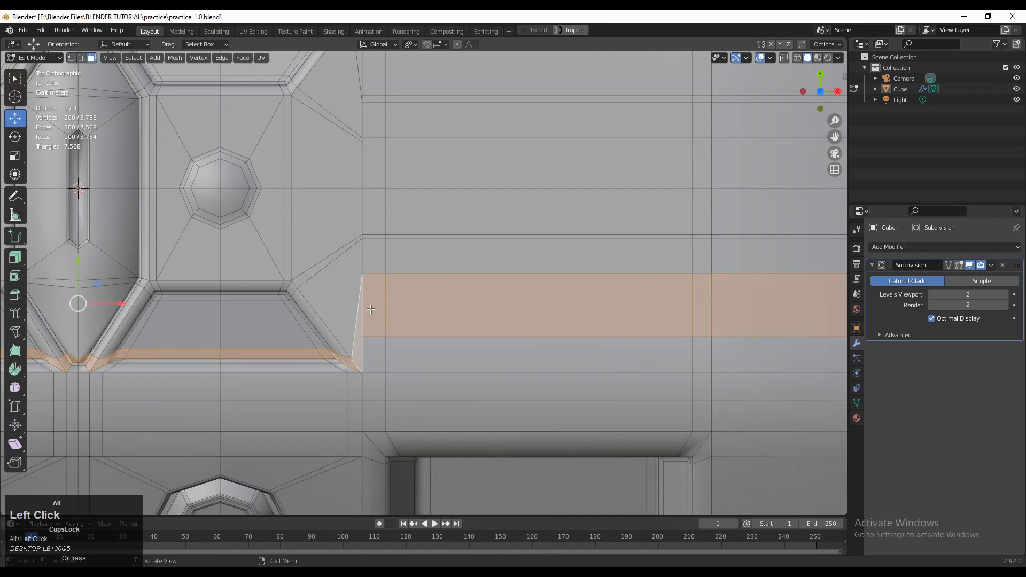
{"action": "scroll", "coordinate": [371, 309], "scroll_direction": "down", "scroll_amount": 3}
{"action": "middle_click_drag", "start_coordinate": [371, 309], "coordinate": [375, 346], "text": "shift"}
{"action": "left_click", "coordinate": [773, 271]}
{"action": "middle_click_drag", "start_coordinate": [772, 271], "coordinate": [757, 283], "text": "shift"}
{"action": "key", "text": "a"}
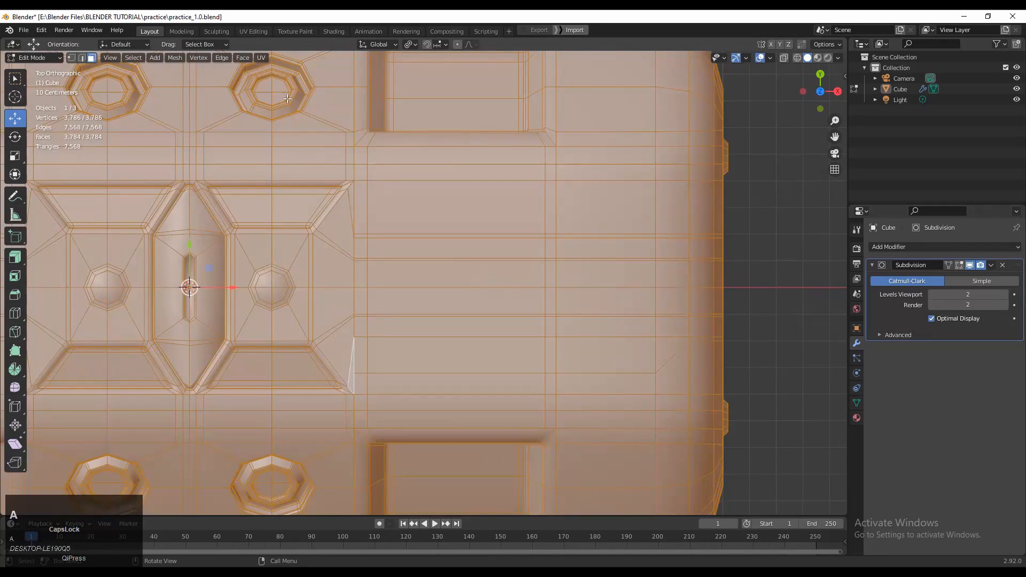
{"action": "left_click", "coordinate": [174, 58]}
{"action": "left_click", "coordinate": [200, 208]}
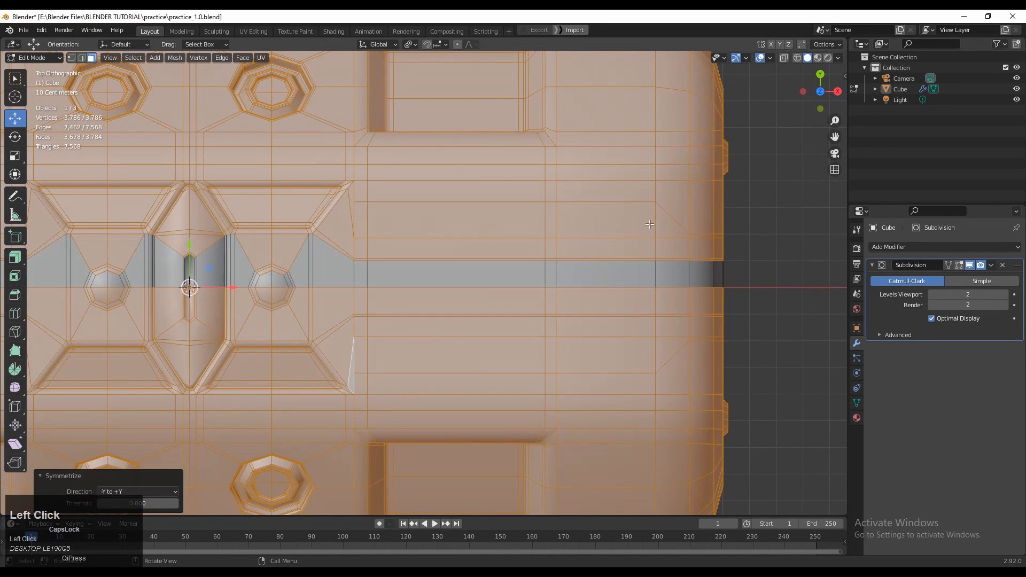
{"action": "left_click", "coordinate": [744, 205]}
Select the face loops that outline the long flat panel areas on the crate's top to examine their flow
{"action": "middle_click_drag", "start_coordinate": [671, 265], "coordinate": [645, 260], "text": "shift"}
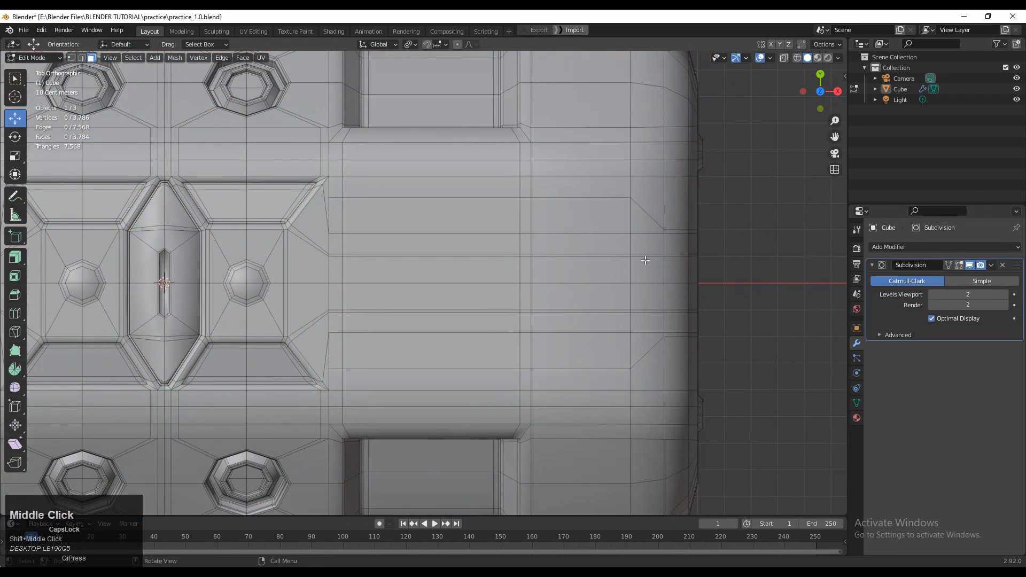
{"action": "left_click", "coordinate": [328, 208], "text": "alt"}
{"action": "left_click", "coordinate": [303, 236], "text": "alt"}
{"action": "middle_click_drag", "start_coordinate": [336, 273], "coordinate": [336, 286], "text": "shift"}
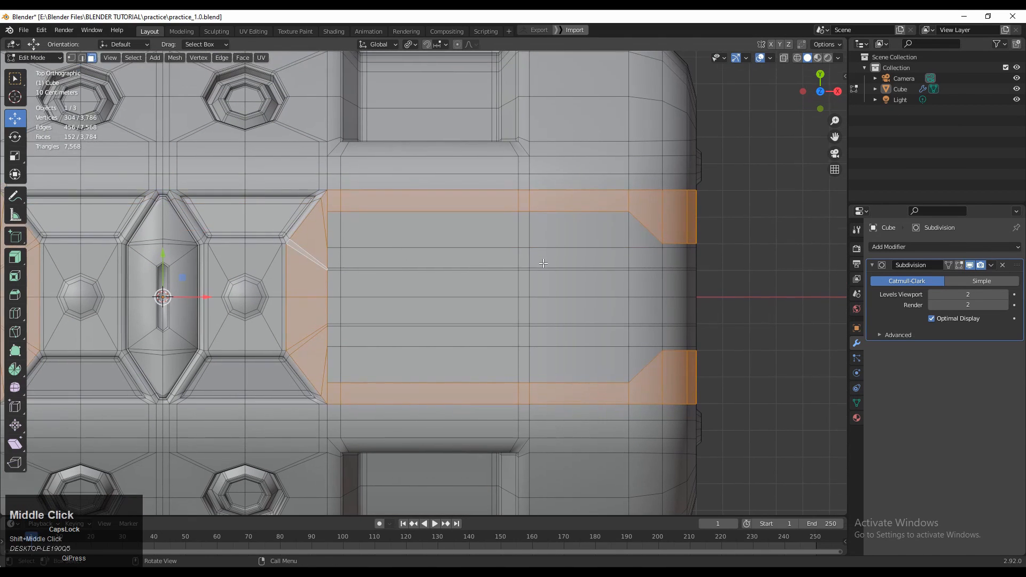
{"action": "scroll", "coordinate": [351, 295], "scroll_direction": "down", "scroll_amount": 2}
{"action": "middle_click_drag", "start_coordinate": [564, 277], "coordinate": [575, 240], "text": "shift"}
Connect the flat panel's inner and outer corner vertices near the crate's end with a diagonal edge on its +Y side
{"action": "key", "text": "2"}
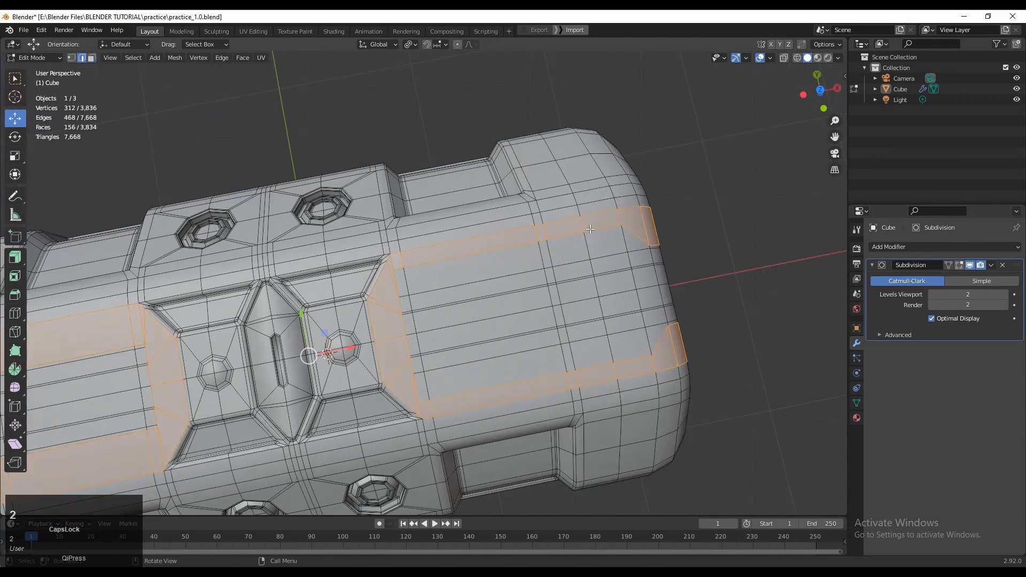
{"action": "left_click", "coordinate": [596, 232]}
{"action": "key", "text": "1"}
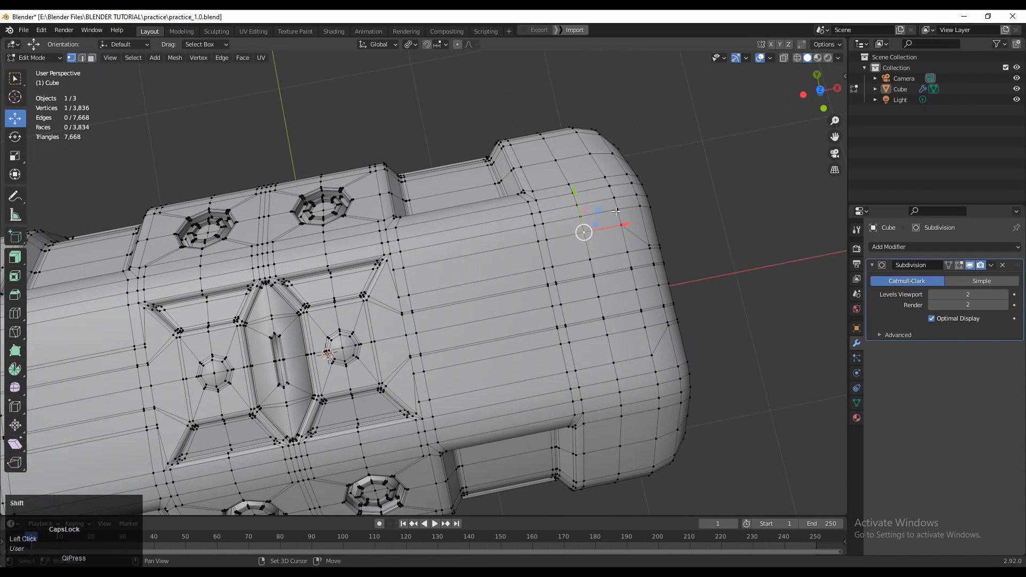
{"action": "right_click", "coordinate": [613, 220]}
{"action": "left_click", "coordinate": [614, 223]}
{"action": "key", "text": "2"}
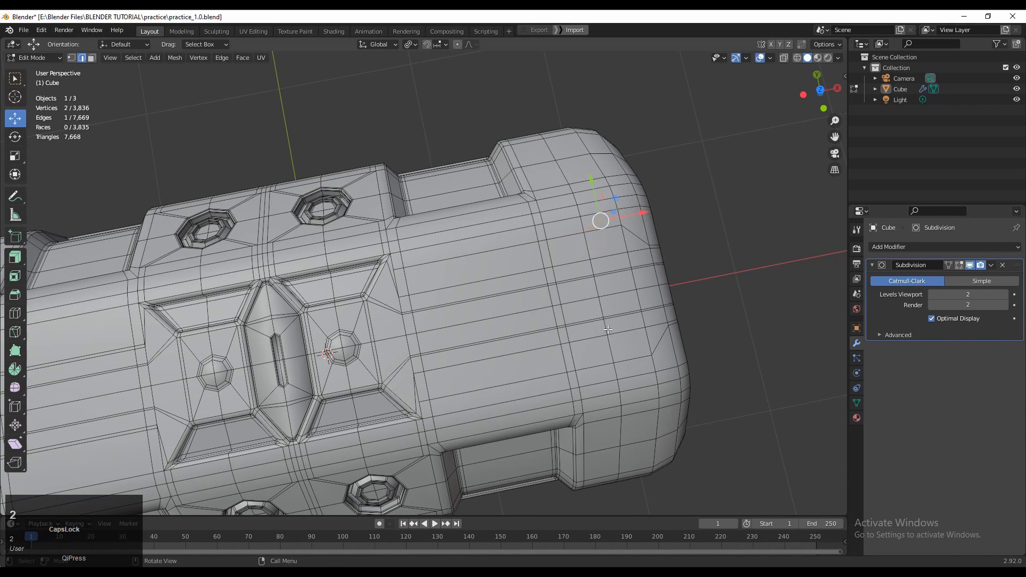
Connect two vertices at the panel's opposite end corner with an edge and select the surrounding face loop to check its flow
{"action": "key", "text": "1"}
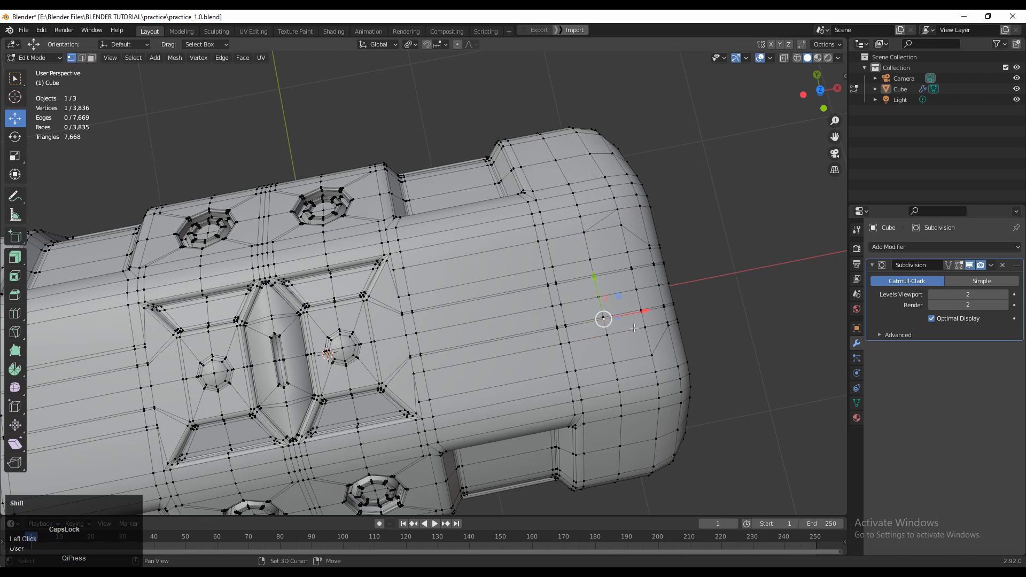
{"action": "left_click", "coordinate": [608, 330]}
{"action": "key", "text": "2"}
{"action": "key", "text": "3"}
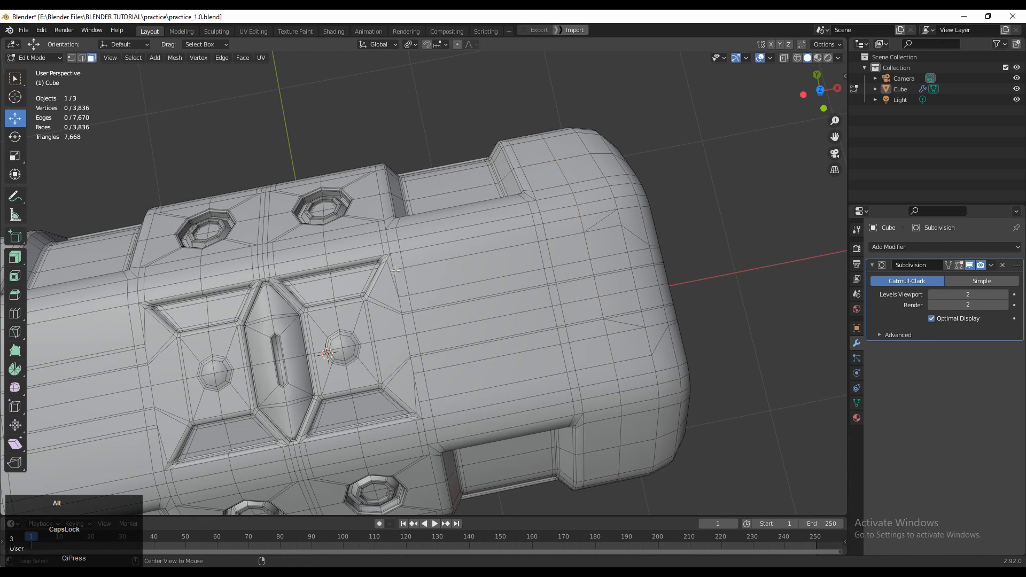
{"action": "left_click", "coordinate": [387, 271], "text": "alt"}
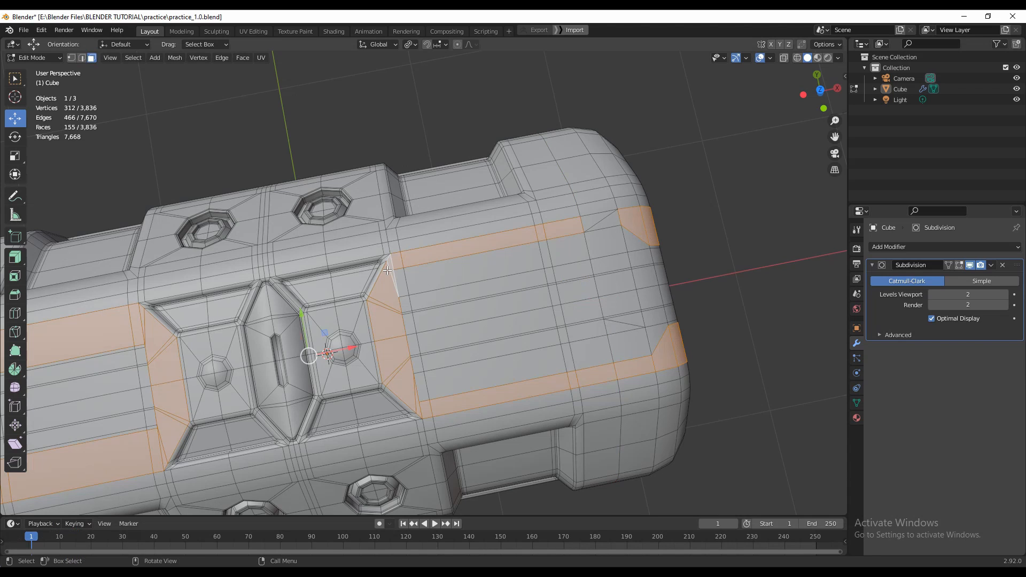
Dissolve the misplaced connecting edge at the panel's -Y end corner and check the panel's face loop again
{"action": "middle_click_drag", "start_coordinate": [379, 269], "coordinate": [287, 136]}
{"action": "key", "text": "2"}
{"action": "left_click", "coordinate": [504, 262]}
{"action": "key", "text": "ctrl+x"}
{"action": "key", "text": "1"}
{"action": "left_click", "coordinate": [468, 284]}
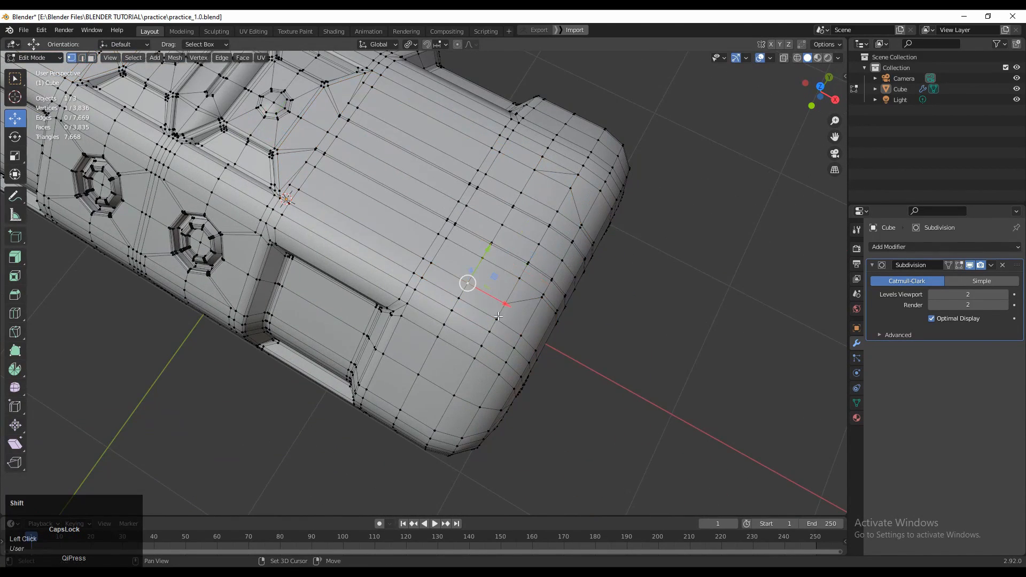
{"action": "middle_click_drag", "start_coordinate": [485, 275], "coordinate": [516, 297]}
{"action": "key", "text": "3"}
{"action": "left_click", "coordinate": [480, 139], "text": "alt"}
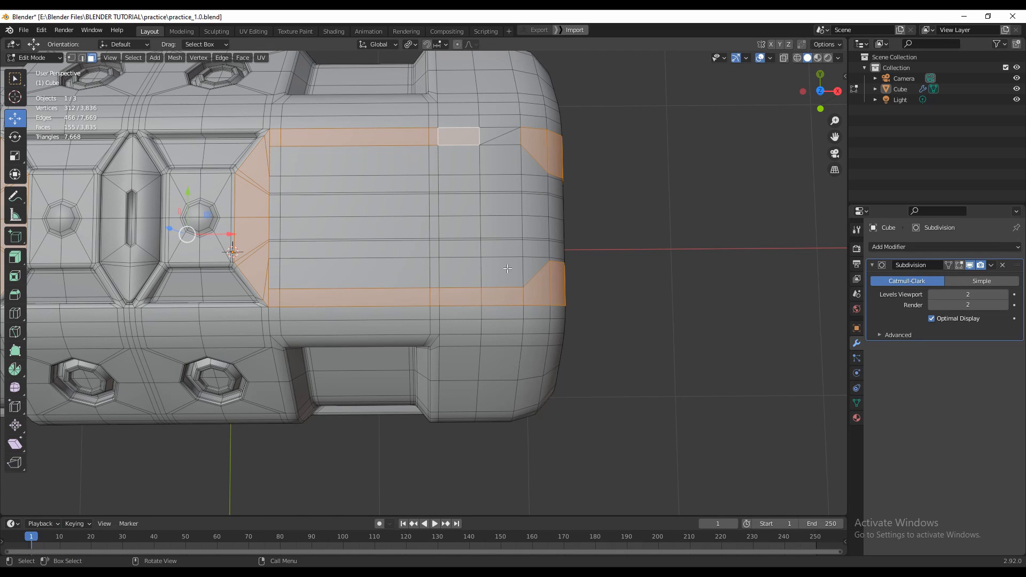
Try connecting the border strip's outer vertex to the inner vertex at the panel's -Y end corner, and undo the connection
{"action": "key", "text": "1"}
{"action": "left_click", "coordinate": [483, 305]}
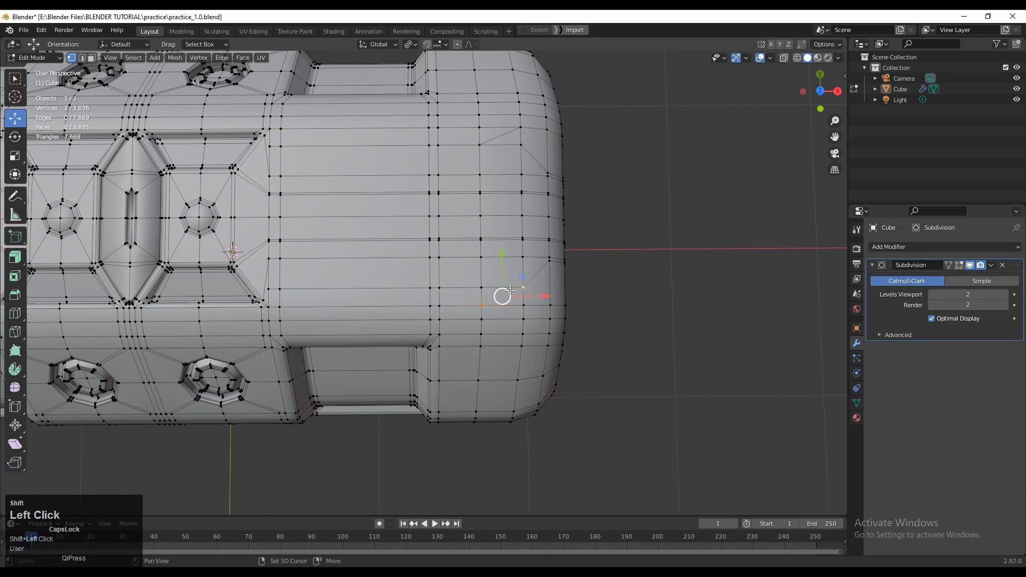
{"action": "right_click", "coordinate": [527, 268]}
{"action": "left_click", "coordinate": [527, 270]}
{"action": "middle_click_drag", "start_coordinate": [518, 284], "coordinate": [477, 278]}
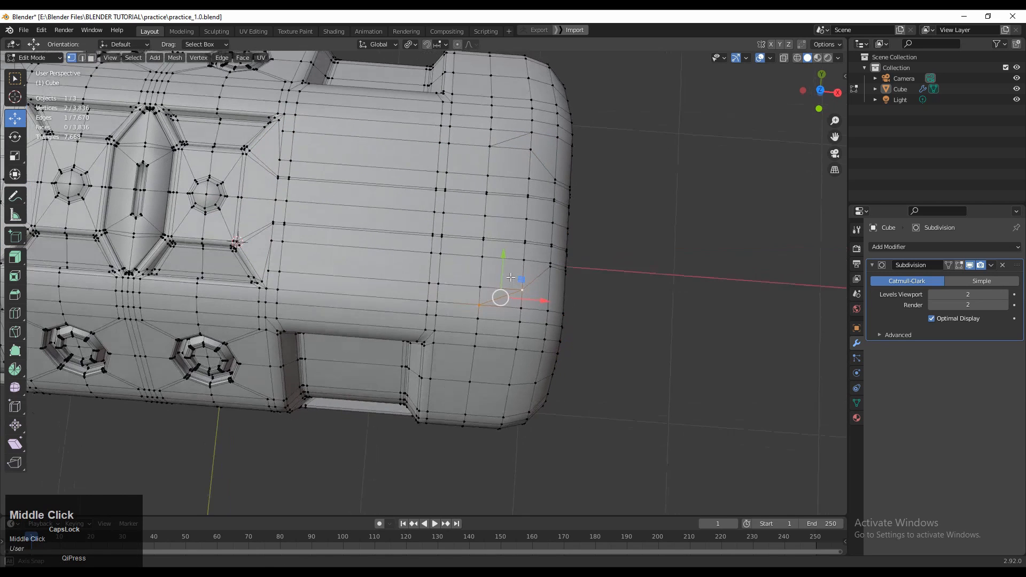
{"action": "key", "text": "ctrl+z"}
Connect the inner and outer vertices at the panel's -Y end corner with a diagonal edge
{"action": "left_click", "coordinate": [516, 298], "text": "shift"}
{"action": "right_click", "coordinate": [482, 252]}
{"action": "left_click", "coordinate": [481, 252]}
{"action": "key", "text": "3"}
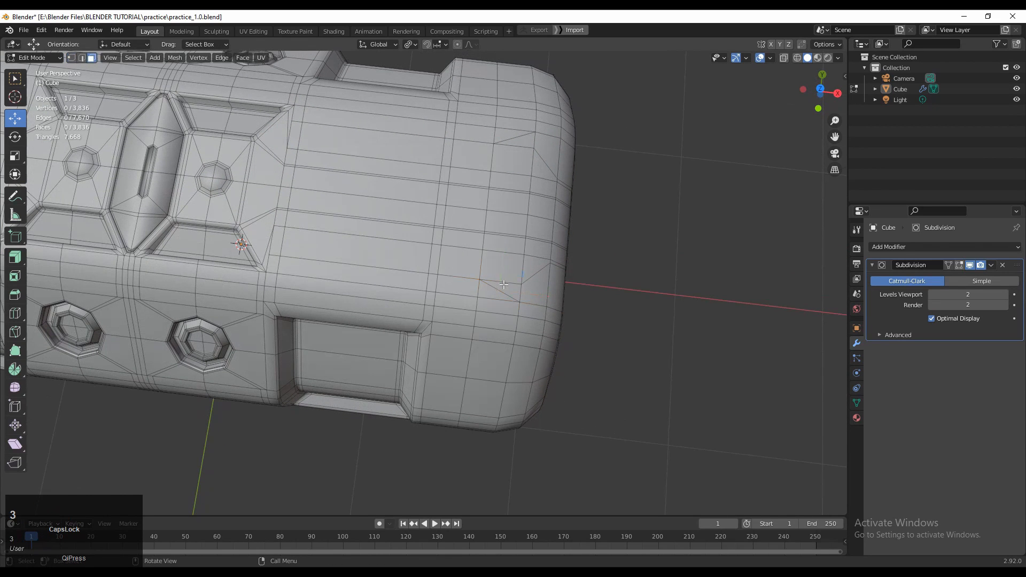
Dissolve the two leftover edges beside the diagonal at the panel's -Y end corner
{"action": "key", "text": "2"}
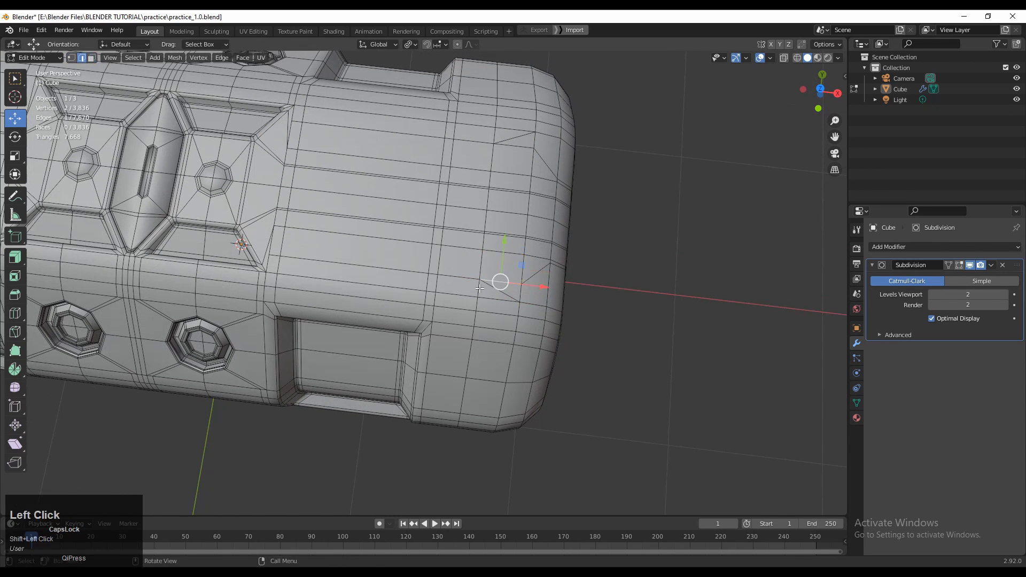
{"action": "key", "text": "ctrl+x"}
{"action": "left_click", "coordinate": [480, 288]}
{"action": "key", "text": "ctrl+x"}
Dissolve the edge loop running from the panel's corner to the crate's end and the second leftover edge loop beside that corner
{"action": "left_click", "coordinate": [529, 275], "text": "alt"}
{"action": "key", "text": "ctrl+x"}
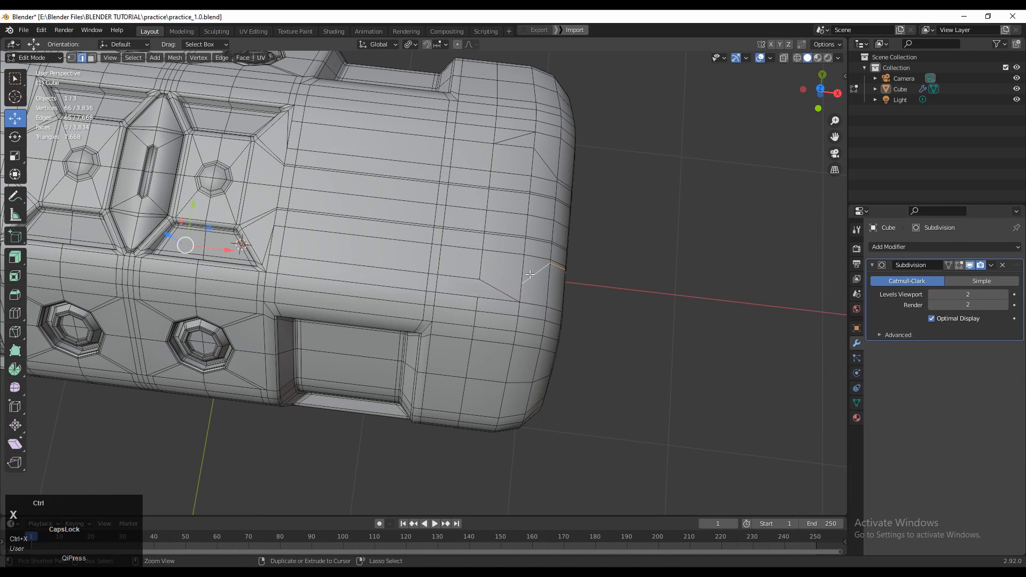
{"action": "middle_click_drag", "start_coordinate": [529, 275], "coordinate": [479, 289]}
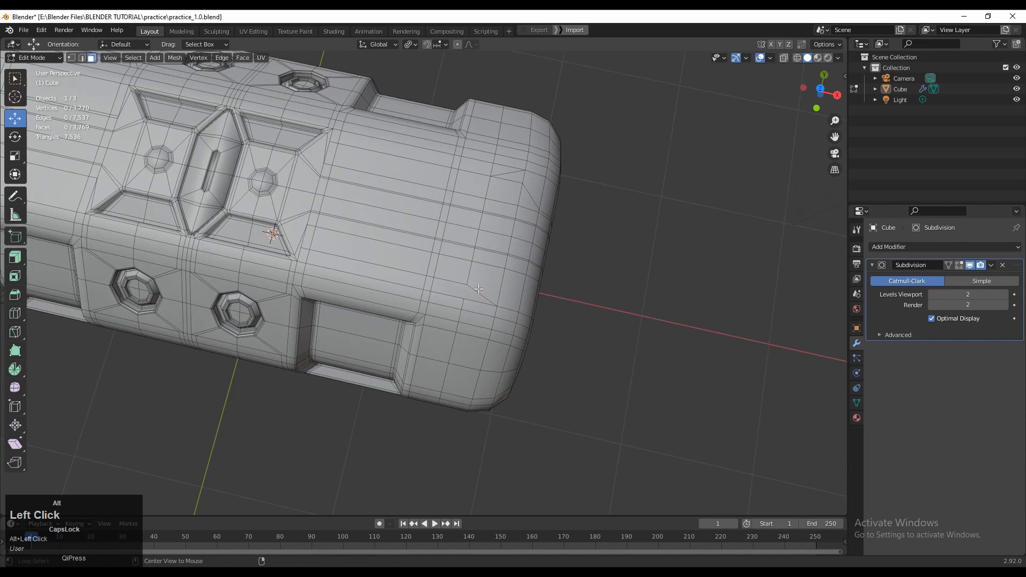
{"action": "key", "text": "2"}
{"action": "left_click", "coordinate": [458, 317], "text": "alt"}
{"action": "key", "text": "ctrl+x"}
Select the whole mesh and symmetrize it across the Y axis
{"action": "key", "text": "a"}
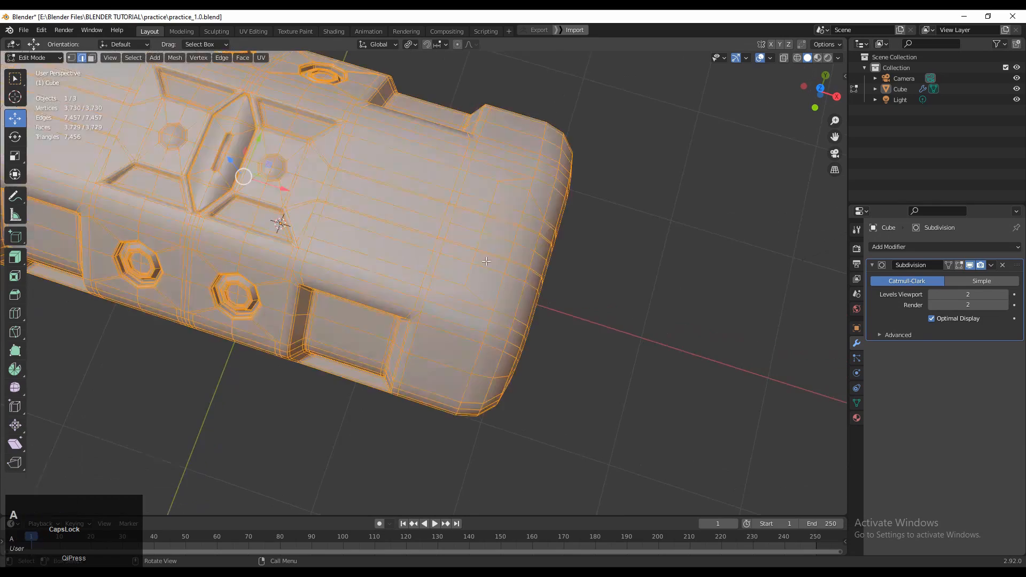
{"action": "middle_click_drag", "start_coordinate": [486, 261], "coordinate": [455, 246]}
{"action": "left_click", "coordinate": [176, 58]}
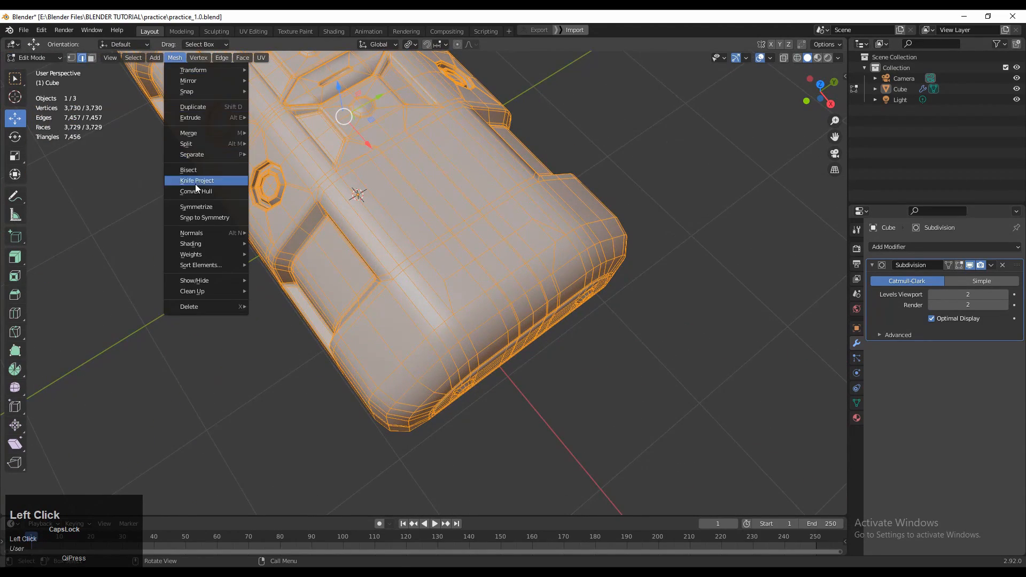
{"action": "left_click", "coordinate": [198, 206]}
Examine the face loop bordering the flat end panel and preview the smoothed crate in Object Mode
{"action": "middle_click_drag", "start_coordinate": [516, 153], "coordinate": [577, 183]}
{"action": "left_click", "coordinate": [577, 183]}
{"action": "key", "text": "3"}
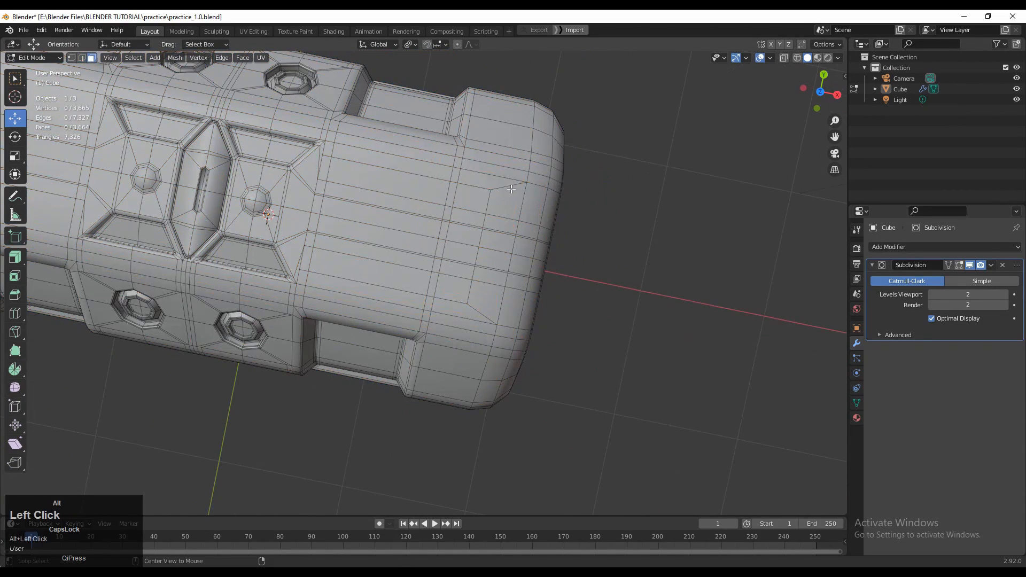
{"action": "scroll", "coordinate": [492, 196], "scroll_direction": "up", "scroll_amount": 2}
{"action": "middle_click_drag", "start_coordinate": [498, 193], "coordinate": [507, 277]}
{"action": "key", "text": "Tab"}
{"action": "middle_click_drag", "start_coordinate": [595, 245], "coordinate": [572, 254]}
{"action": "key", "text": "Tab"}
{"action": "middle_click_drag", "start_coordinate": [572, 254], "coordinate": [497, 347]}
{"action": "key", "text": "Tab"}
{"action": "key", "text": "Tab"}
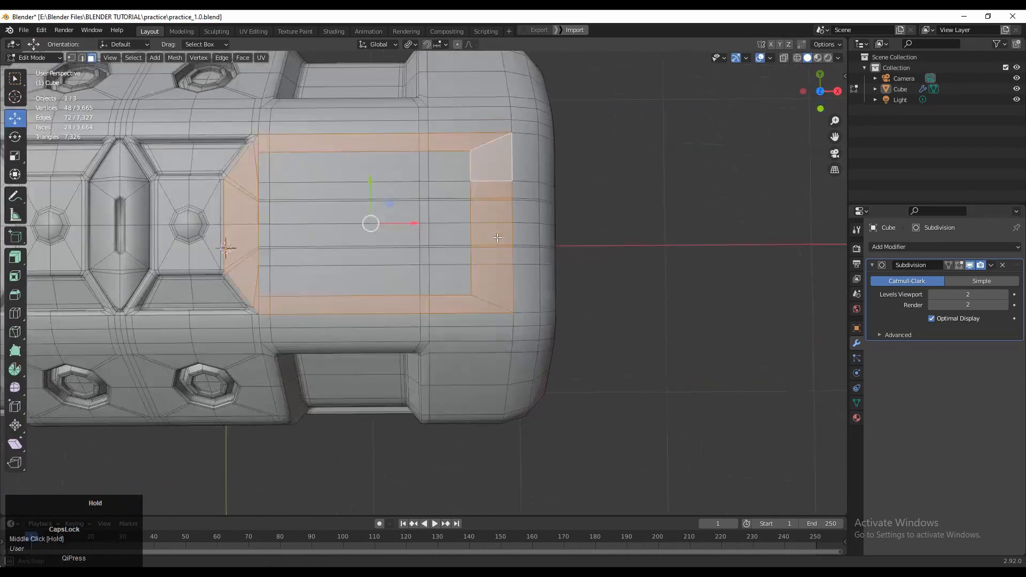
Select the edge path along the panel's side nearest the hexagonal centre and nudge it slightly along X toward the crate's end
{"action": "middle_click_drag", "start_coordinate": [497, 236], "coordinate": [481, 227]}
{"action": "middle_click_drag", "start_coordinate": [385, 181], "coordinate": [516, 227], "text": "shift"}
{"action": "scroll", "coordinate": [516, 227], "scroll_direction": "up", "scroll_amount": 4}
{"action": "scroll", "coordinate": [592, 208], "scroll_direction": "down", "scroll_amount": 1}
{"action": "middle_click_drag", "start_coordinate": [597, 207], "coordinate": [492, 214], "text": "shift"}
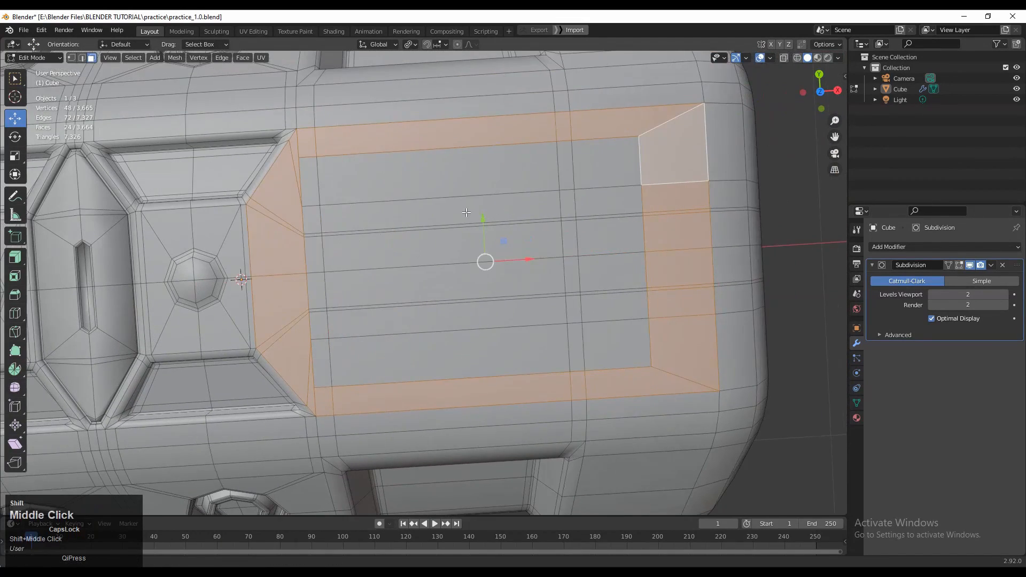
{"action": "key", "text": "1"}
{"action": "key", "text": "2"}
{"action": "left_click", "coordinate": [371, 189]}
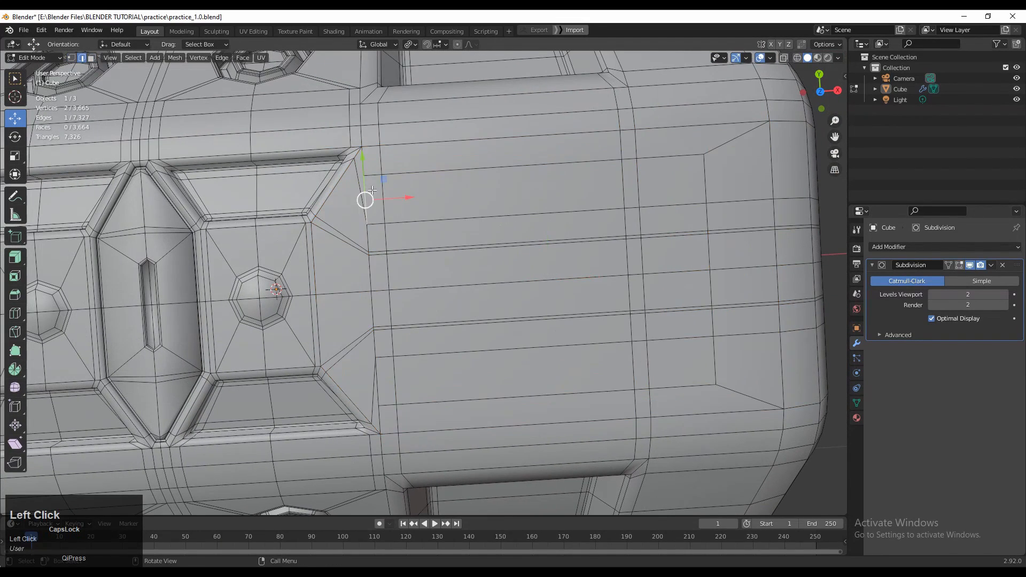
{"action": "left_click", "coordinate": [383, 399], "text": "ctrl+shift"}
{"action": "mouse_move", "coordinate": [409, 283]}
{"action": "left_mouse_down"}
{"action": "mouse_move", "coordinate": [425, 283]}
{"action": "mouse_move", "coordinate": [412, 284]}
{"action": "left_mouse_up"}
Select the face loop bordering the flat end panel and inset it by 0.009957 m
{"action": "key", "text": "3"}
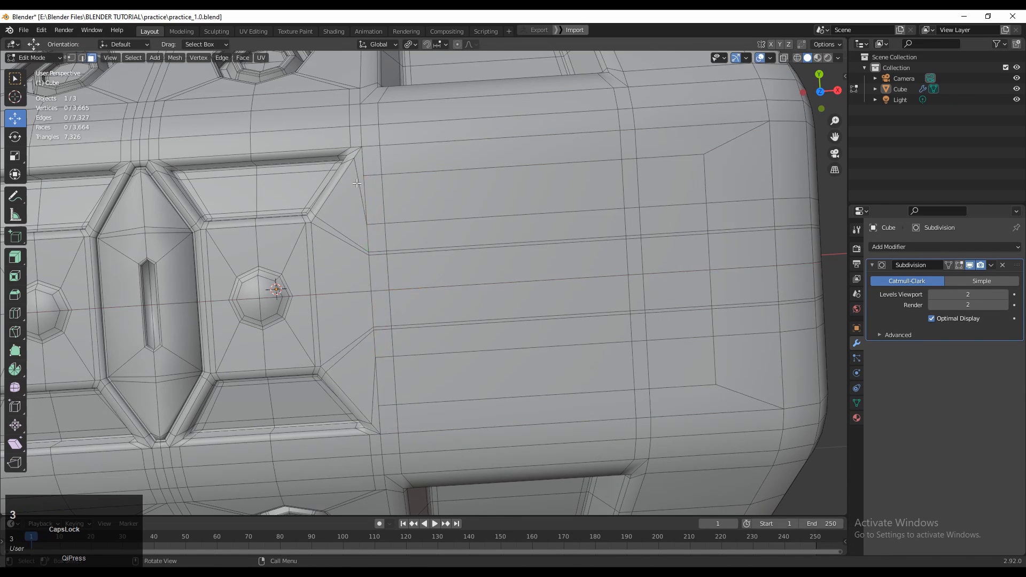
{"action": "left_click", "coordinate": [364, 182], "text": "alt"}
{"action": "middle_click_drag", "start_coordinate": [524, 226], "coordinate": [481, 228], "text": "shift"}
{"action": "key", "text": "i"}
{"action": "left_click", "coordinate": [506, 282]}
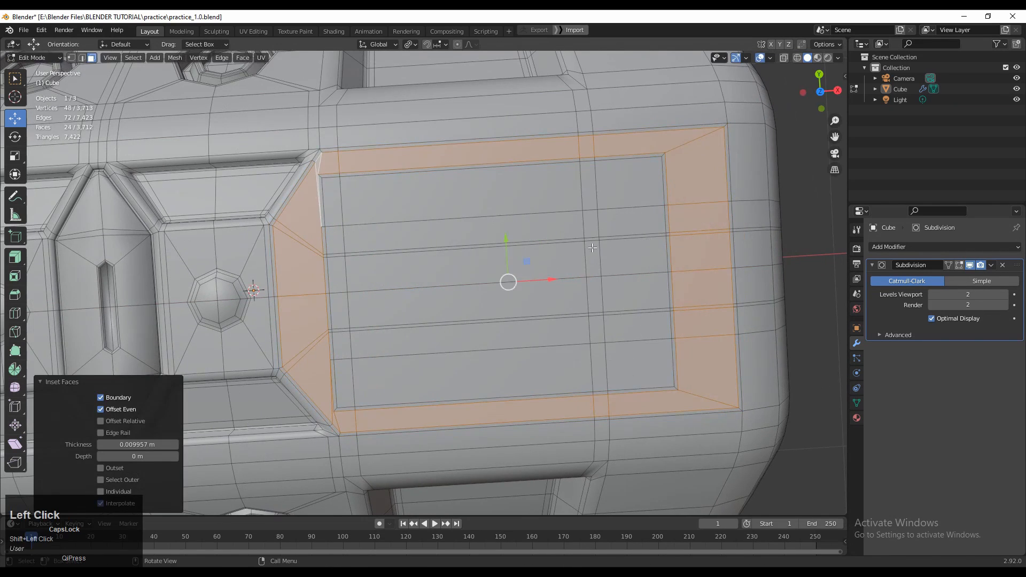
{"action": "middle_click_drag", "start_coordinate": [506, 282], "coordinate": [610, 278]}
Try extruding the inset border faces, preview the result in Object Mode, and undo the extrusion and inset
{"action": "key", "text": "e"}
{"action": "left_click", "coordinate": [509, 102]}
{"action": "key", "text": "Tab"}
{"action": "scroll", "coordinate": [473, 260], "scroll_direction": "up", "scroll_amount": 3}
{"action": "key", "text": "ctrl+z"}
{"action": "key", "text": "ctrl+z"}
{"action": "left_click", "coordinate": [820, 95]}
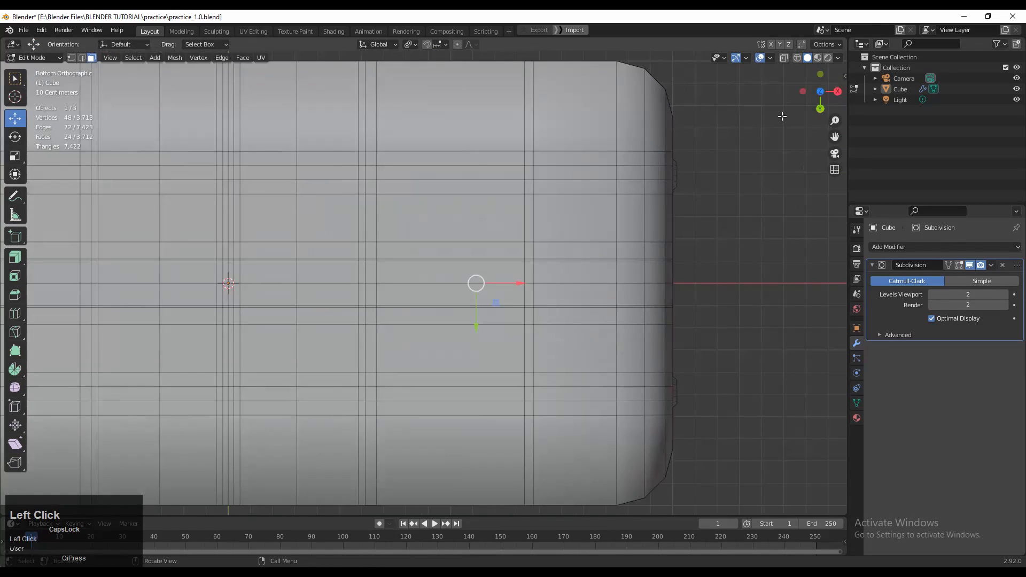
{"action": "key", "text": "ctrl+z"}
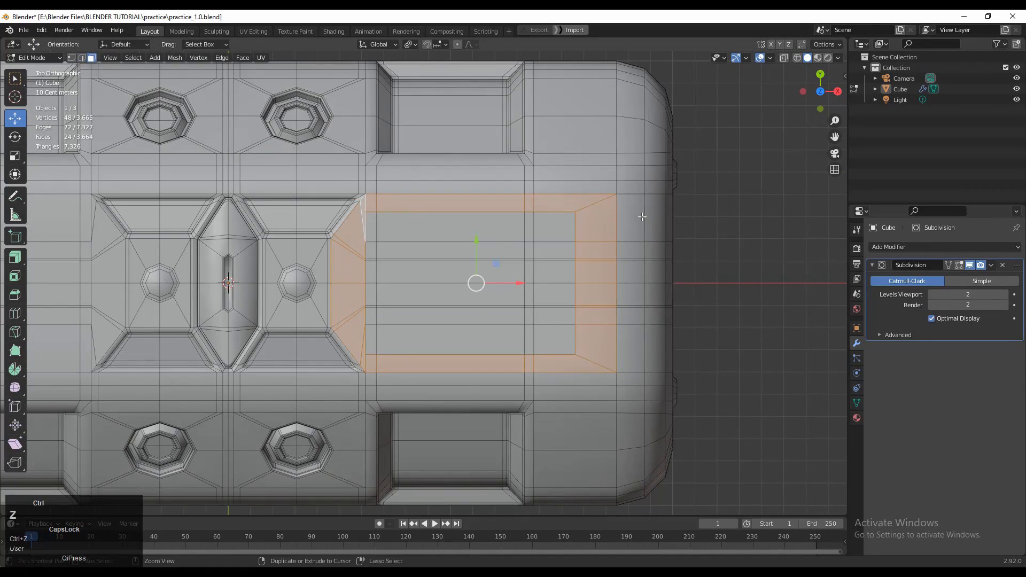
Try moving the edge loop at the panel's outer end inward along X by 0.086573 m
{"action": "left_click", "coordinate": [619, 219], "text": "alt"}
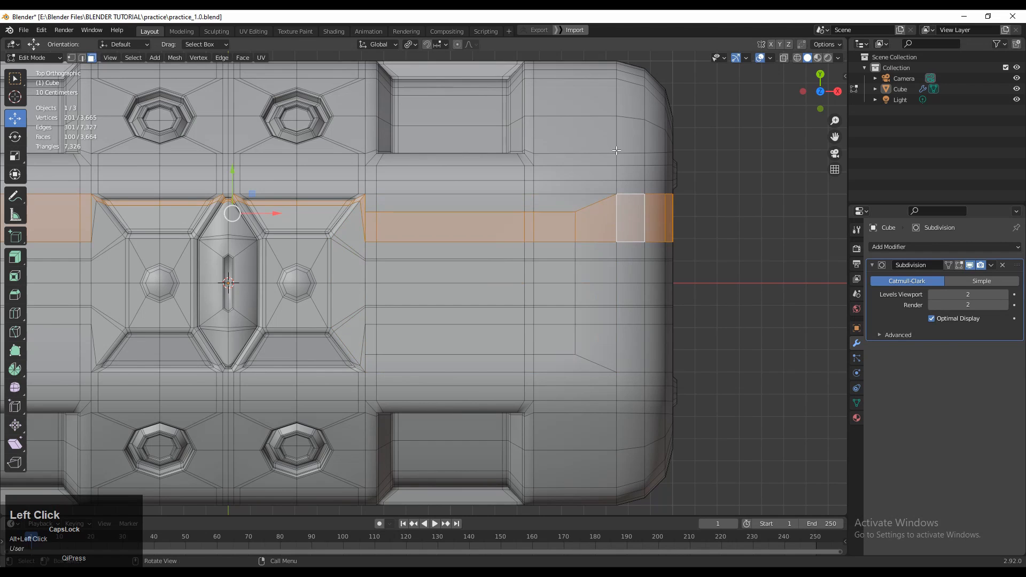
{"action": "key", "text": "2"}
{"action": "left_click", "coordinate": [625, 236], "text": "alt"}
{"action": "mouse_move", "coordinate": [645, 281]}
{"action": "left_mouse_down"}
{"action": "mouse_move", "coordinate": [626, 273]}
{"action": "mouse_move", "coordinate": [636, 284]}
{"action": "left_mouse_up"}
{"action": "key", "text": "ctrl+z"}
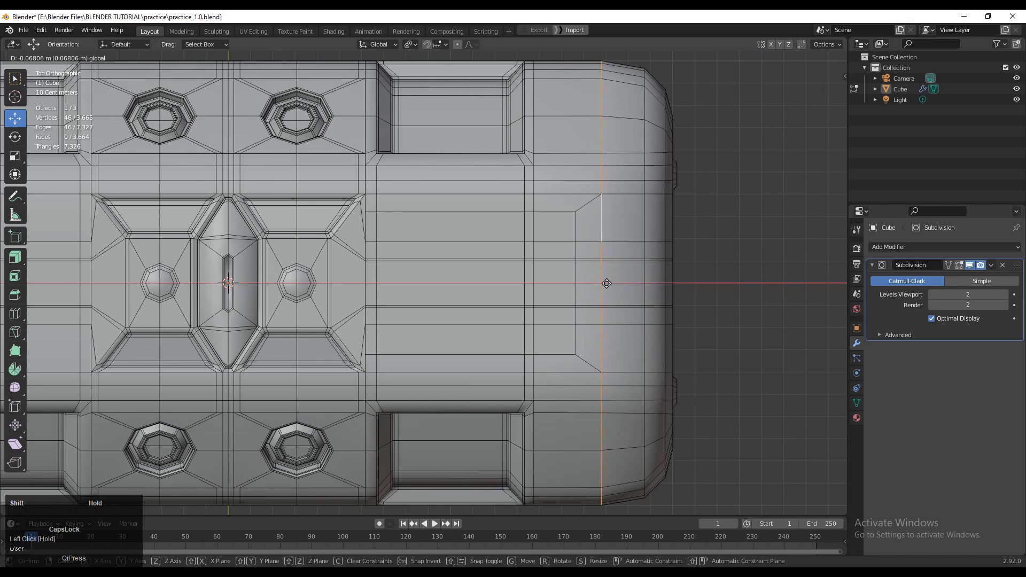
{"action": "left_click_drag", "start_coordinate": [566, 286], "coordinate": [568, 285]}
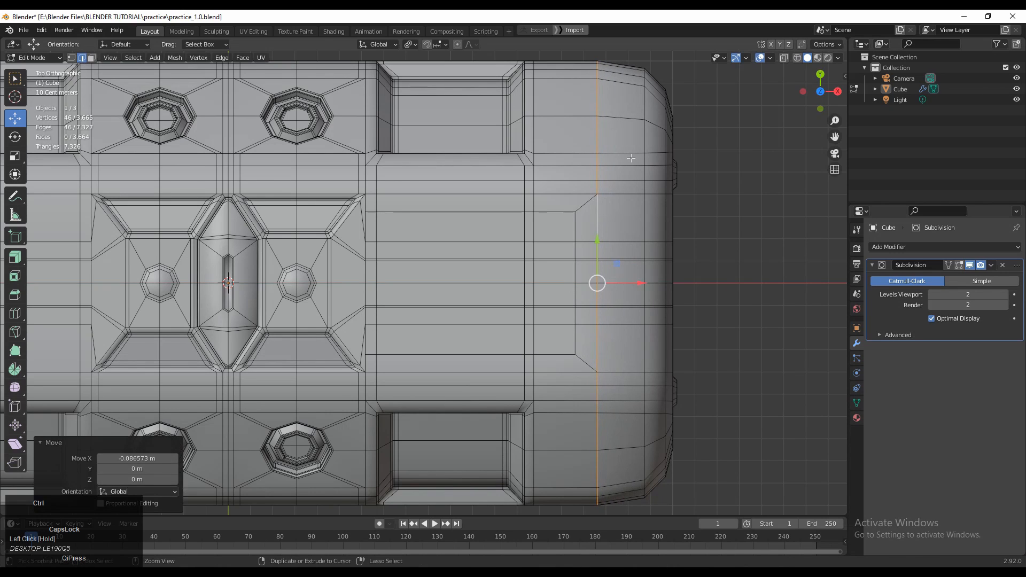
Add a centred loop cut just beyond the panel's outer end and move the panel's end edge loop inward along X
{"action": "key", "text": "ctrl+r"}
{"action": "left_click", "coordinate": [631, 153]}
{"action": "right_click", "coordinate": [630, 145]}
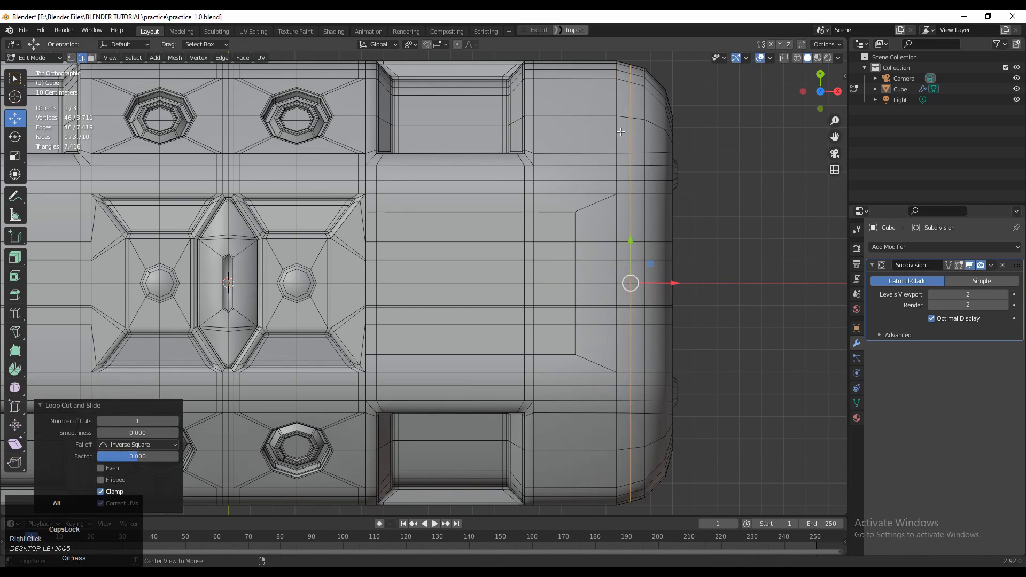
{"action": "left_click", "coordinate": [619, 194], "text": "alt"}
{"action": "left_click_drag", "start_coordinate": [660, 282], "coordinate": [619, 280], "text": "ctrl"}
Check the border's face loop and move the panel's end edge loop a further 0.010581 m inward along X
{"action": "key", "text": "3"}
{"action": "left_click", "coordinate": [597, 217], "text": "alt"}
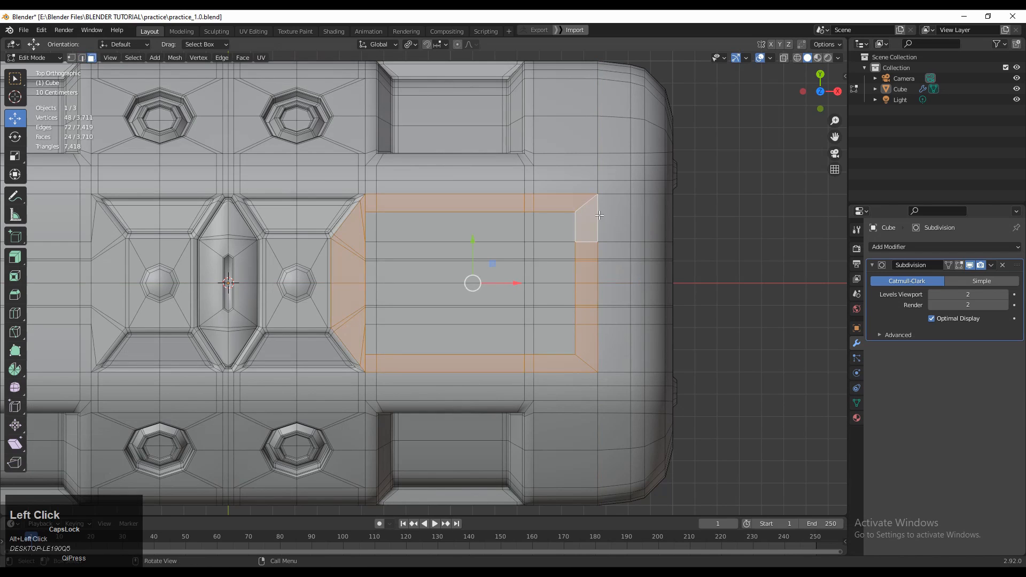
{"action": "middle_click", "coordinate": [604, 214]}
{"action": "key", "text": "2"}
{"action": "left_click", "coordinate": [592, 164], "text": "alt"}
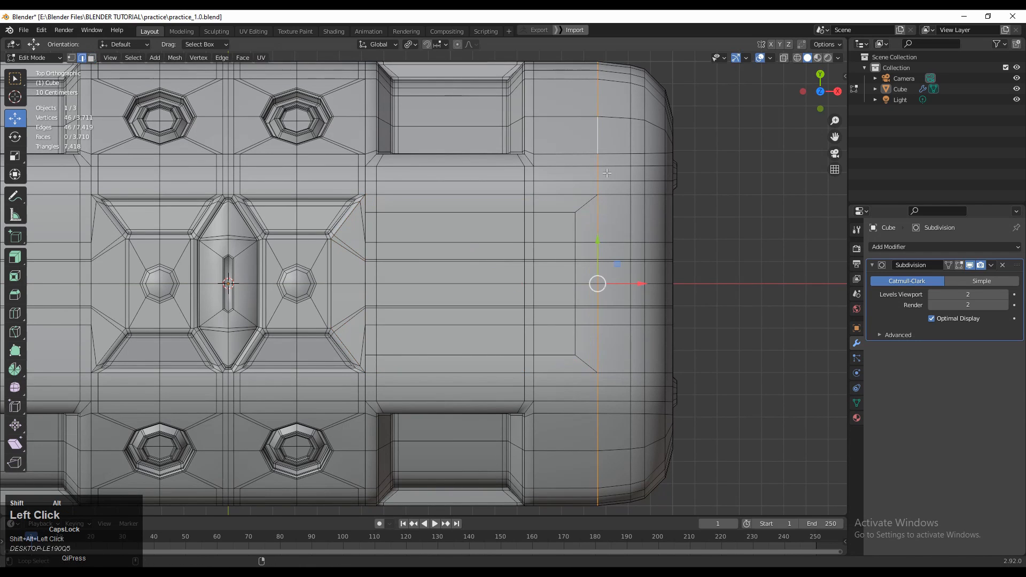
{"action": "left_click_drag", "start_coordinate": [633, 276], "coordinate": [620, 283], "text": "shift"}
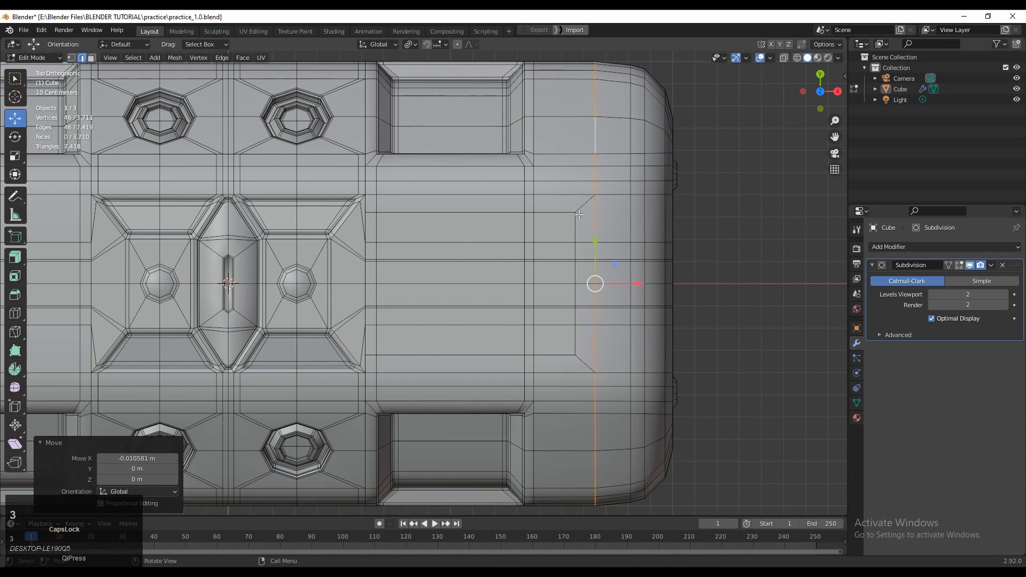
Select the face loop bordering the flat end panel and inset it by 0.009585 m
{"action": "key", "text": "3"}
{"action": "left_click", "coordinate": [596, 267], "text": "alt"}
{"action": "middle_click_drag", "start_coordinate": [597, 267], "coordinate": [385, 263]}
{"action": "key", "text": "i"}
{"action": "left_click", "coordinate": [620, 235]}
Extrude the inset border faces about 0.008 m into the crate to form a groove, and preview it in Object Mode
{"action": "scroll", "coordinate": [385, 263], "scroll_direction": "up", "scroll_amount": 5}
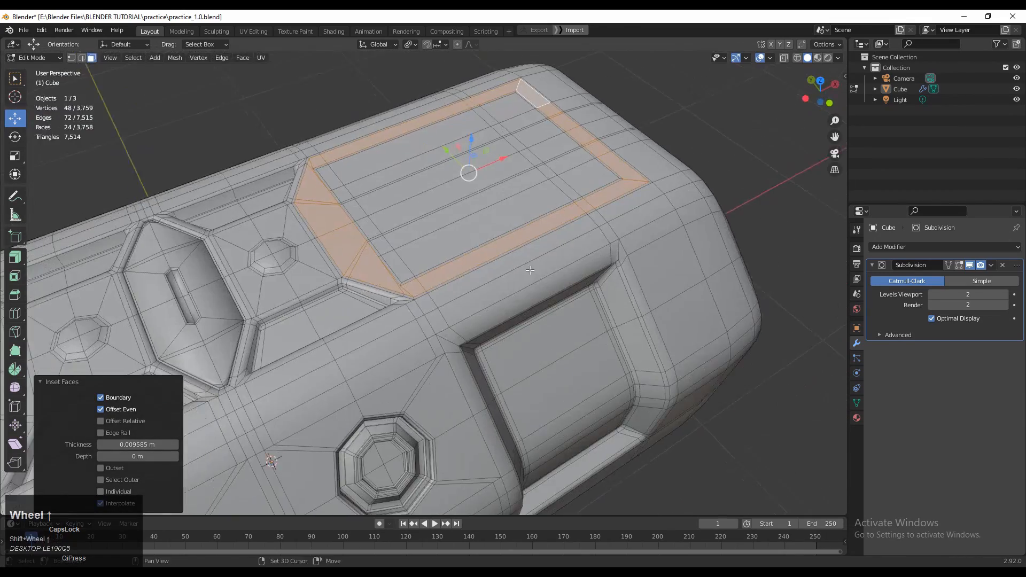
{"action": "left_click", "coordinate": [523, 131], "text": "alt"}
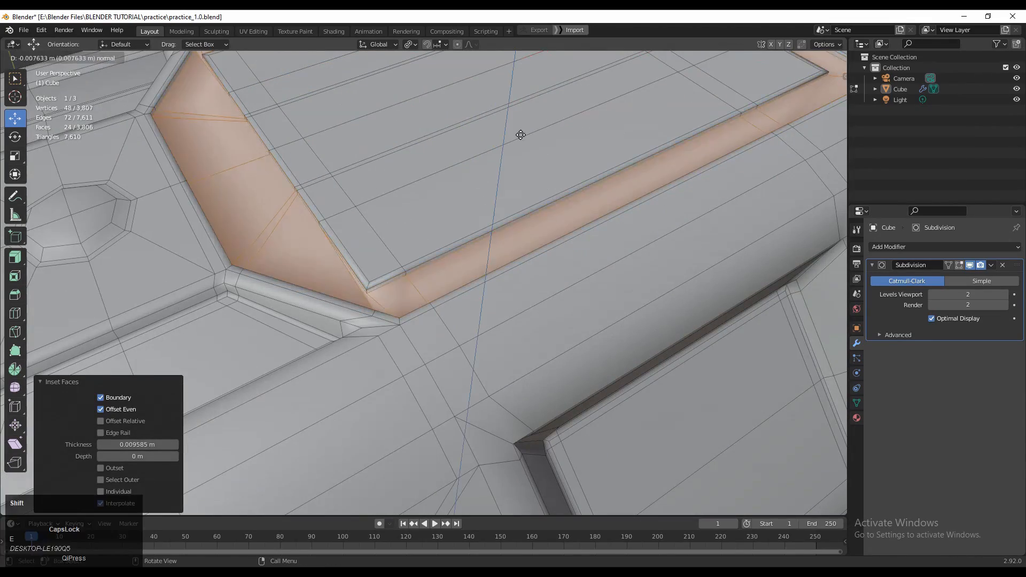
{"action": "key", "text": "Tab"}
{"action": "scroll", "coordinate": [534, 169], "scroll_direction": "down", "scroll_amount": 5}
{"action": "middle_click_drag", "start_coordinate": [535, 168], "coordinate": [433, 215]}
{"action": "scroll", "coordinate": [575, 277], "scroll_direction": "down", "scroll_amount": 3}
{"action": "scroll", "coordinate": [445, 298], "scroll_direction": "up", "scroll_amount": 4}
Select the two short connected edges at the inner corner of the end panel's groove in edge select mode
{"action": "key", "text": "Tab"}
{"action": "scroll", "coordinate": [404, 250], "scroll_direction": "up", "scroll_amount": 4}
{"action": "scroll", "coordinate": [414, 174], "scroll_direction": "up", "scroll_amount": 4}
{"action": "left_click", "coordinate": [407, 320]}
{"action": "middle_click_drag", "start_coordinate": [406, 320], "coordinate": [671, 96]}
{"action": "key", "text": "2"}
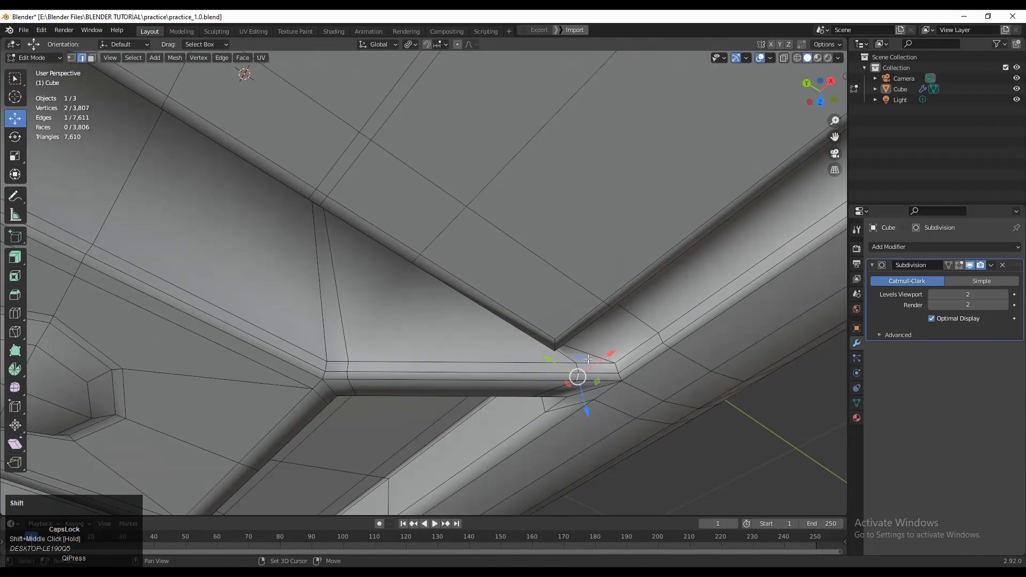
{"action": "left_click", "coordinate": [575, 371], "text": "shift"}
{"action": "left_click", "coordinate": [578, 370], "text": "shift"}
{"action": "left_click", "coordinate": [578, 371], "text": "shift"}
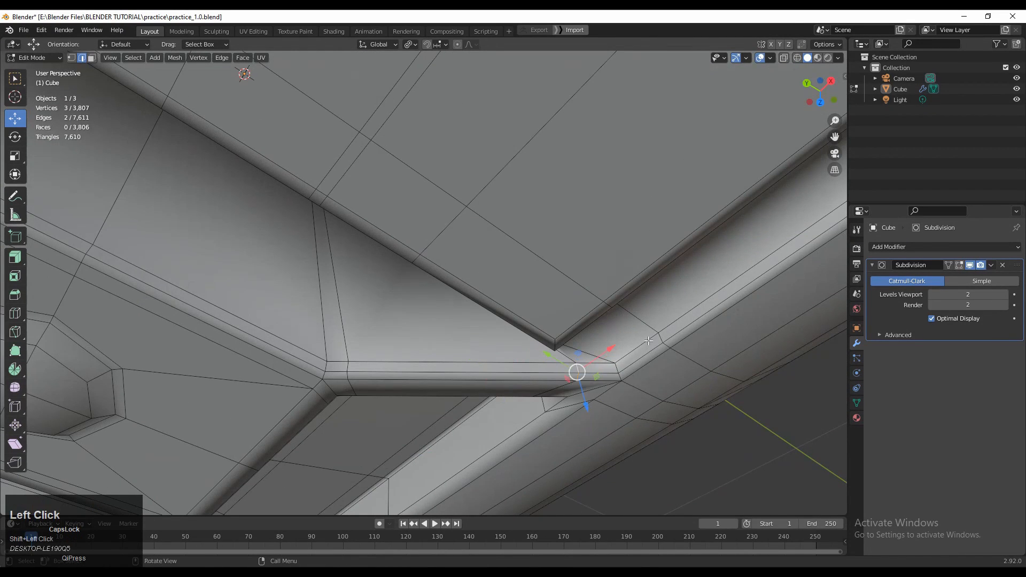
Try to slide the two selected corner edges by a factor of -0.400, and try dissolving them
{"action": "key", "text": "g"}
{"action": "key", "text": "g"}
{"action": "left_click", "coordinate": [578, 343]}
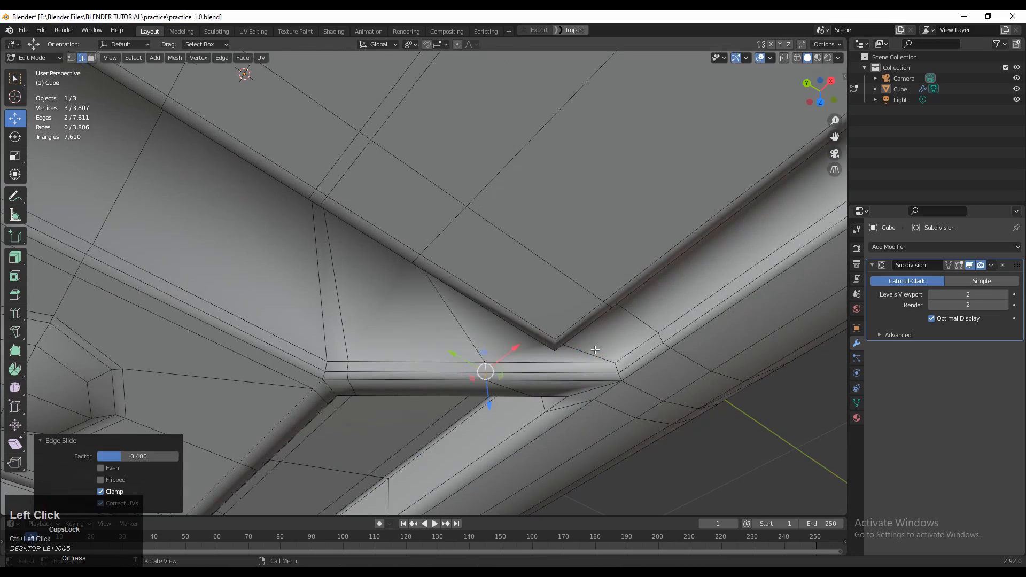
{"action": "middle_click_drag", "start_coordinate": [578, 342], "coordinate": [465, 223]}
{"action": "scroll", "coordinate": [477, 299], "scroll_direction": "up", "scroll_amount": 3}
{"action": "key", "text": "ctrl+x"}
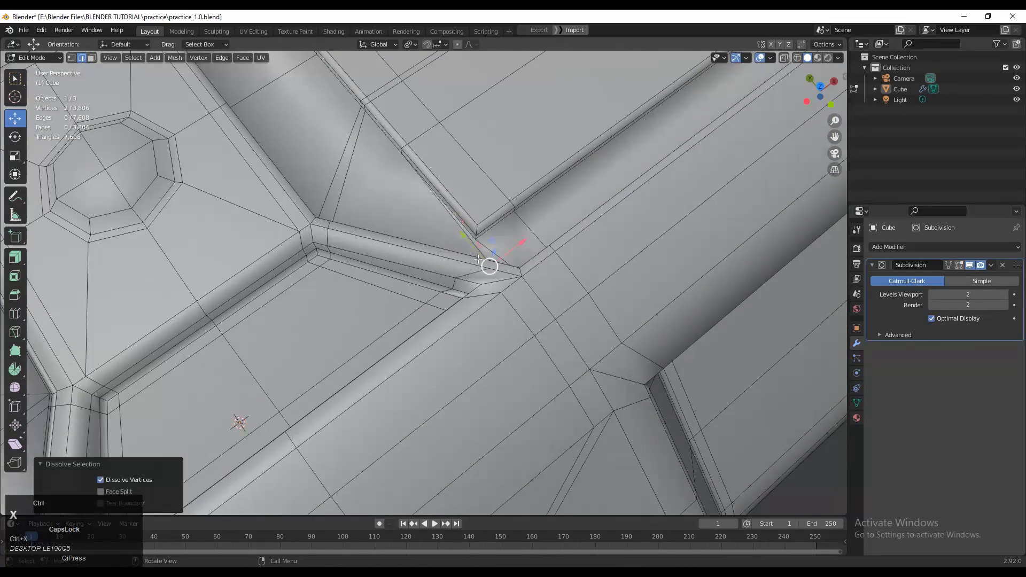
{"action": "key", "text": "j"}
Slide the two short corner edges slightly away from the groove's corner and preview the shading in Object Mode
{"action": "key", "text": "g"}
{"action": "key", "text": "g"}
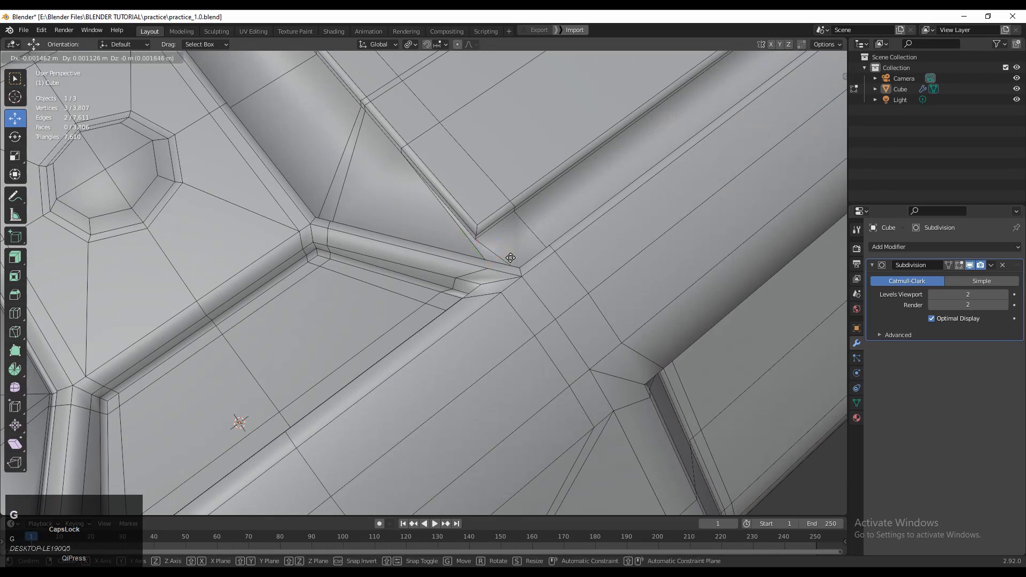
{"action": "left_click", "coordinate": [493, 255]}
{"action": "scroll", "coordinate": [493, 255], "scroll_direction": "down", "scroll_amount": 5}
{"action": "key", "text": "Tab"}
{"action": "middle_click_drag", "start_coordinate": [493, 255], "coordinate": [458, 288]}
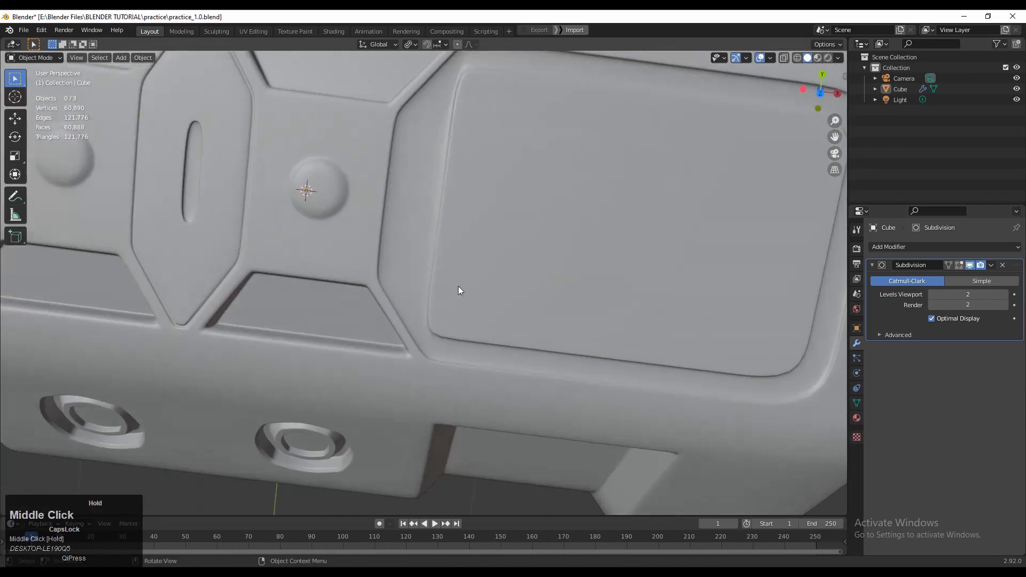
{"action": "scroll", "coordinate": [517, 295], "scroll_direction": "down", "scroll_amount": 1}
{"action": "middle_click_drag", "start_coordinate": [518, 298], "coordinate": [486, 275]}
{"action": "key", "text": "Tab"}
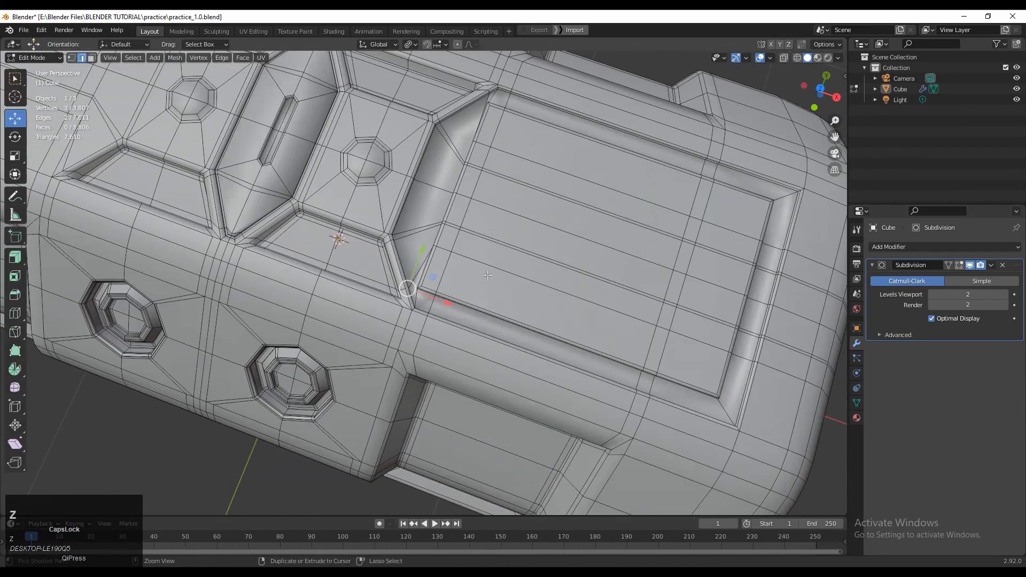
Slide the same corner edges further along the groove by a factor of about -0.24 and check the smoothed result
{"action": "scroll", "coordinate": [469, 281], "scroll_direction": "up", "scroll_amount": 3}
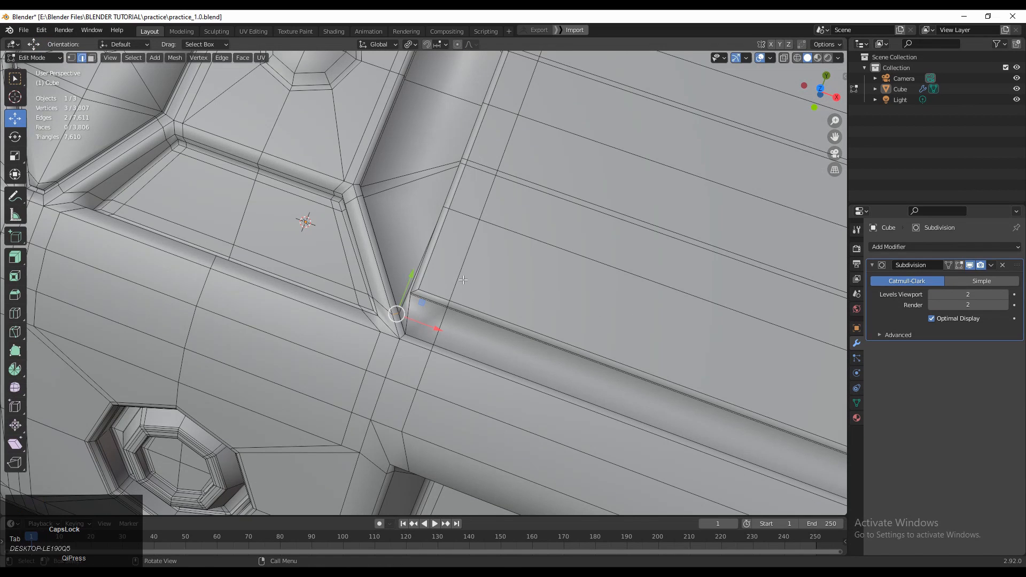
{"action": "key", "text": "g"}
{"action": "key", "text": "g"}
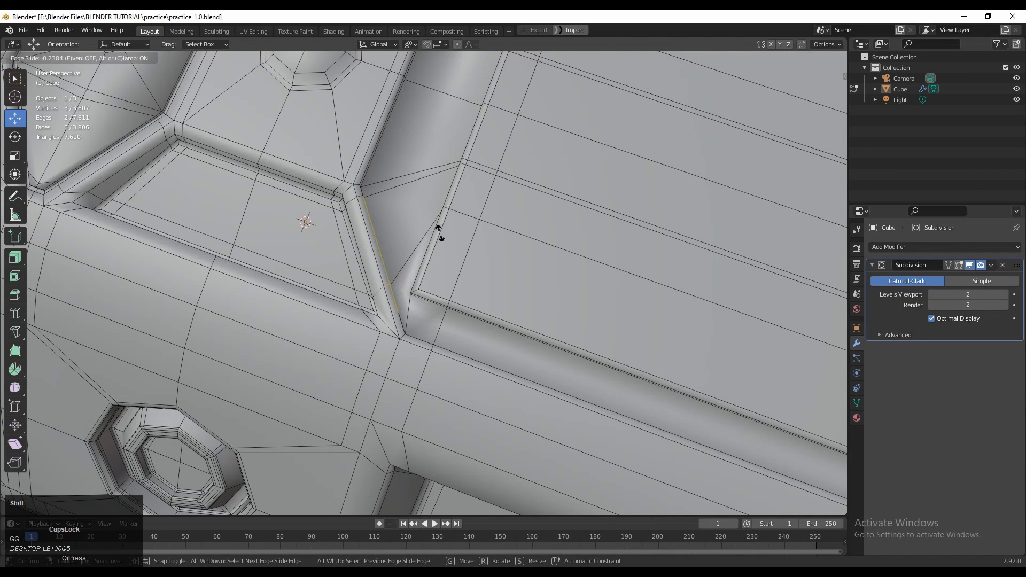
{"action": "left_click", "coordinate": [441, 237]}
{"action": "key", "text": "Tab"}
{"action": "mouse_move", "coordinate": [451, 271]}
{"action": "middle_mouse_down"}
{"action": "mouse_move", "coordinate": [402, 287]}
{"action": "mouse_move", "coordinate": [439, 273]}
{"action": "middle_mouse_up"}
{"action": "scroll", "coordinate": [428, 278], "scroll_direction": "down", "scroll_amount": 4}
{"action": "middle_click_drag", "start_coordinate": [602, 206], "coordinate": [598, 303], "text": "shift"}
{"action": "scroll", "coordinate": [599, 303], "scroll_direction": "up", "scroll_amount": 3}
{"action": "key", "text": "Tab"}
{"action": "middle_click_drag", "start_coordinate": [417, 214], "coordinate": [477, 182]}
{"action": "scroll", "coordinate": [476, 183], "scroll_direction": "up", "scroll_amount": 3}
{"action": "key", "text": "2"}
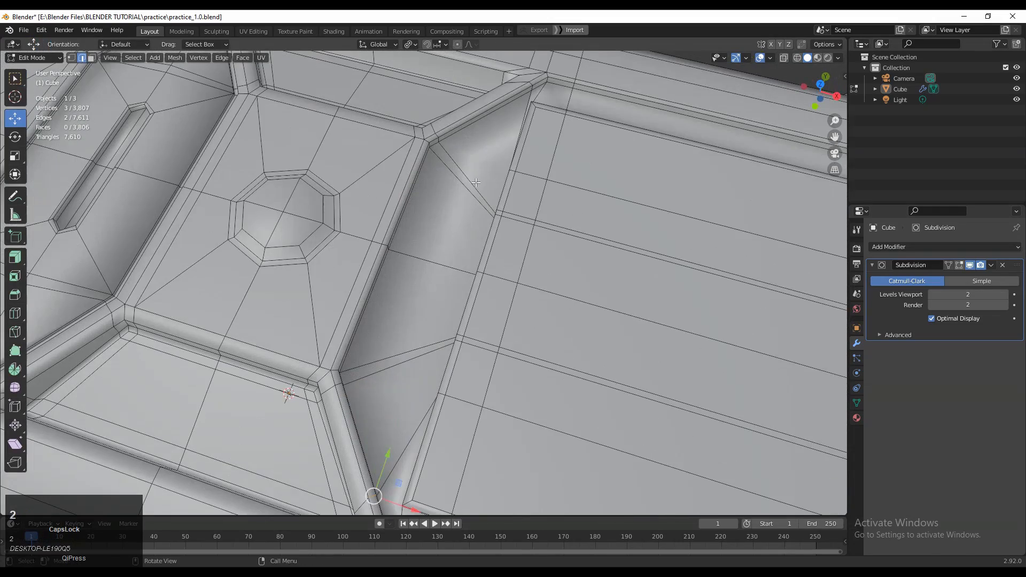
Select the face loop along the end panel's groove, inset it by about 0.00225 m, and preview the sharper border
{"action": "key", "text": "3"}
{"action": "left_click", "coordinate": [438, 138], "text": "alt"}
{"action": "middle_click_drag", "start_coordinate": [439, 138], "coordinate": [388, 190]}
{"action": "scroll", "coordinate": [352, 328], "scroll_direction": "down", "scroll_amount": 3}
{"action": "middle_click_drag", "start_coordinate": [353, 327], "coordinate": [607, 284]}
{"action": "key", "text": "i"}
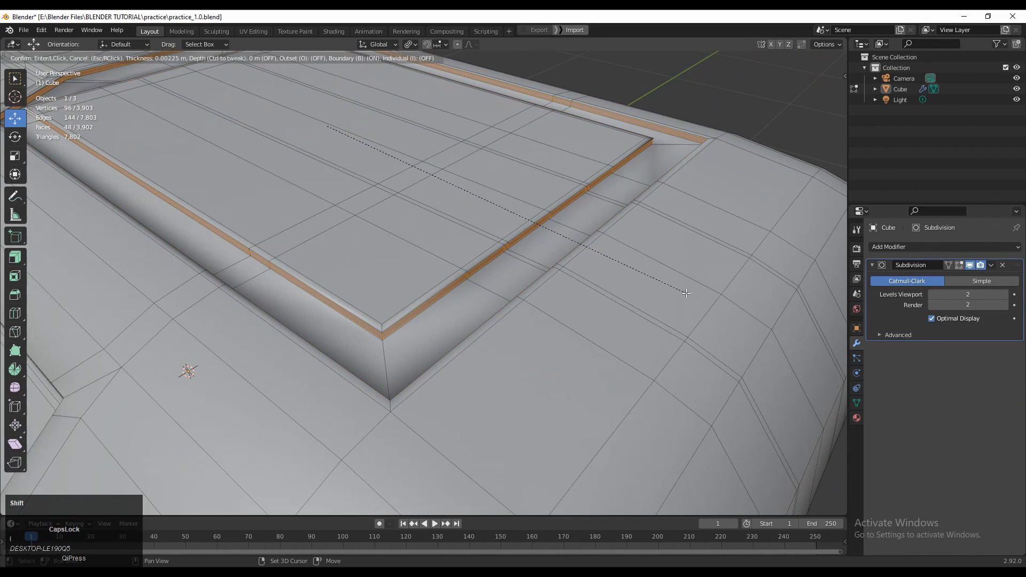
{"action": "left_click", "coordinate": [686, 293]}
{"action": "key", "text": "Tab"}
{"action": "scroll", "coordinate": [599, 294], "scroll_direction": "down", "scroll_amount": 5}
{"action": "middle_click_drag", "start_coordinate": [598, 294], "coordinate": [481, 332]}
{"action": "scroll", "coordinate": [564, 332], "scroll_direction": "up", "scroll_amount": 5}
{"action": "scroll", "coordinate": [599, 280], "scroll_direction": "down", "scroll_amount": 8}
{"action": "key", "text": "Tab"}
{"action": "key", "text": "2"}
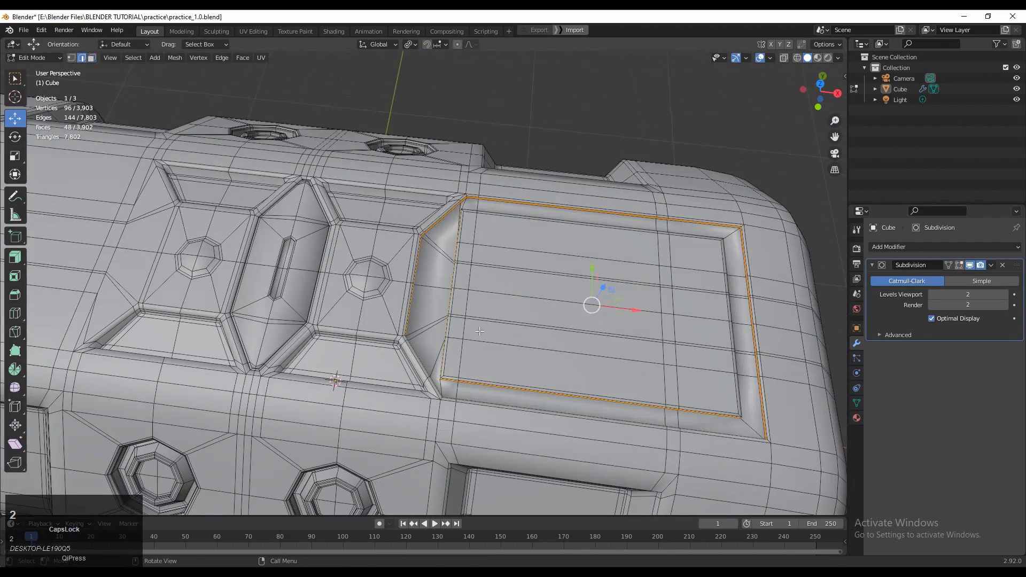
Select the edge path crossing the panel near its inner end and slide it by a factor of -0.600
{"action": "left_click", "coordinate": [461, 384]}
{"action": "left_click", "coordinate": [479, 210], "text": "ctrl+shift"}
{"action": "left_click", "coordinate": [480, 213]}
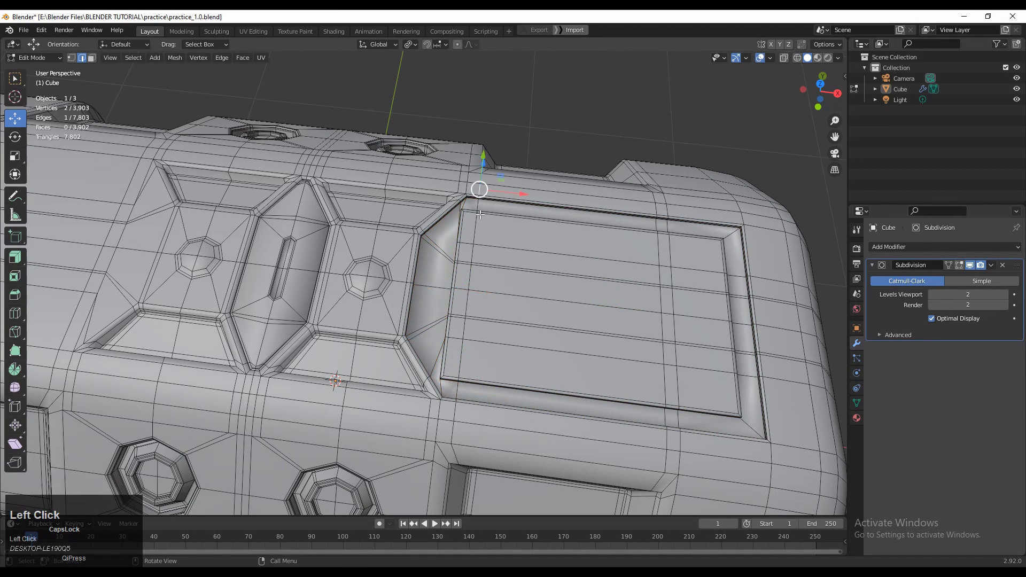
{"action": "left_click", "coordinate": [453, 291], "text": "ctrl+shift"}
{"action": "key", "text": "ctrl+z"}
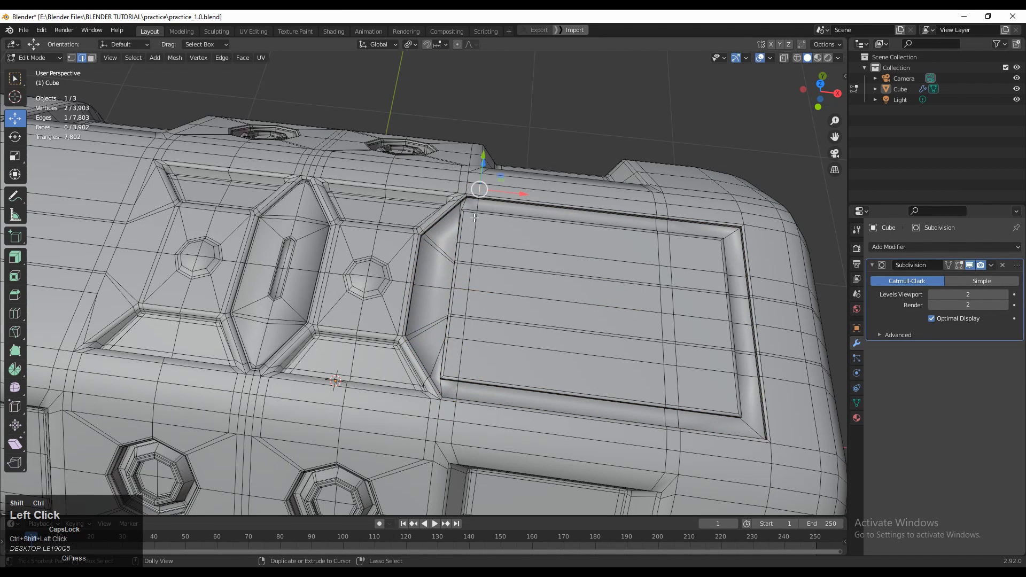
{"action": "left_click", "coordinate": [460, 402], "text": "ctrl+shift"}
{"action": "left_click", "coordinate": [455, 415], "text": "ctrl+shift"}
{"action": "middle_click_drag", "start_coordinate": [516, 361], "coordinate": [515, 353], "text": "shift"}
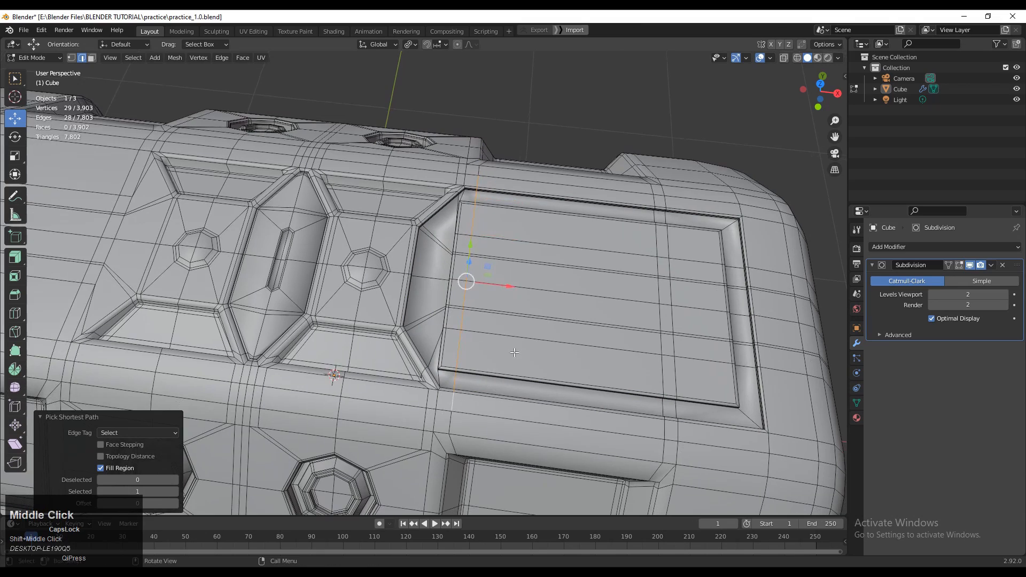
{"action": "key", "text": "g"}
{"action": "key", "text": "g"}
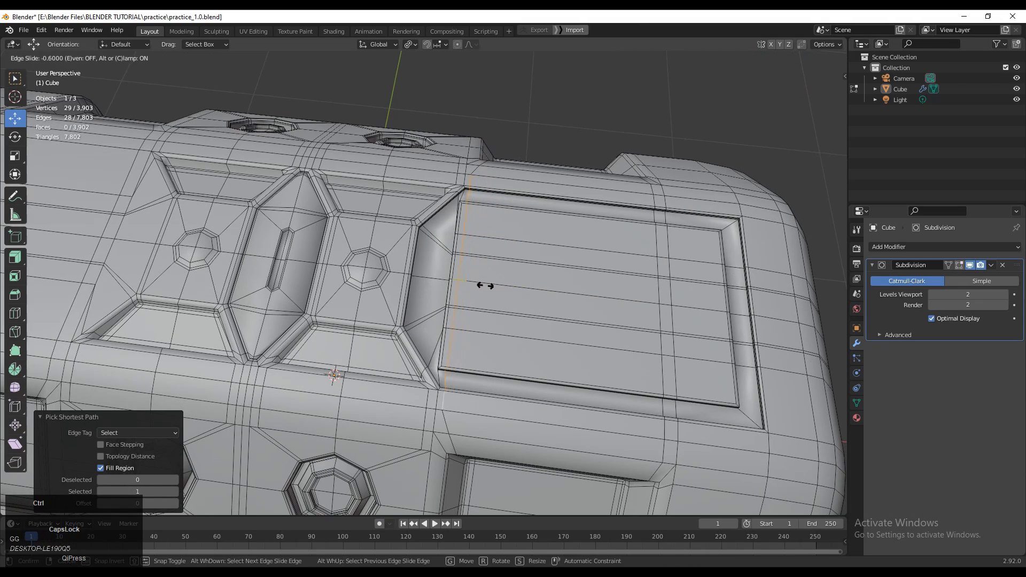
{"action": "left_click", "coordinate": [485, 286]}
Add a single loop cut near the panel's outer end with a slide factor of 0.800, and preview it
{"action": "mouse_move", "coordinate": [486, 285]}
{"action": "middle_mouse_down"}
{"action": "mouse_move", "coordinate": [495, 346]}
{"action": "mouse_move", "coordinate": [479, 296]}
{"action": "middle_mouse_up"}
{"action": "key", "text": "ctrl+r"}
{"action": "left_click", "coordinate": [486, 222], "text": "ctrl"}
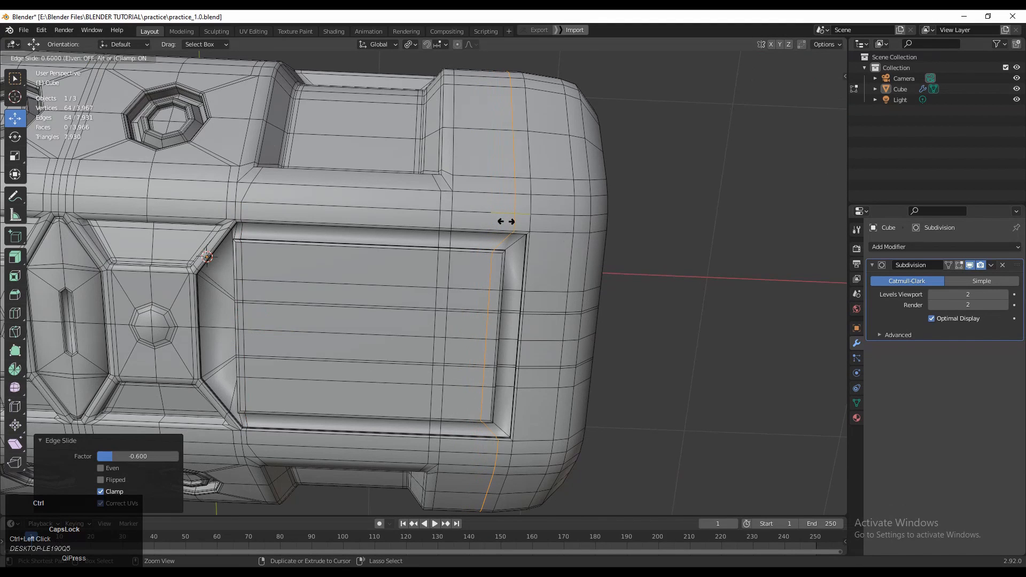
{"action": "left_click", "coordinate": [517, 222]}
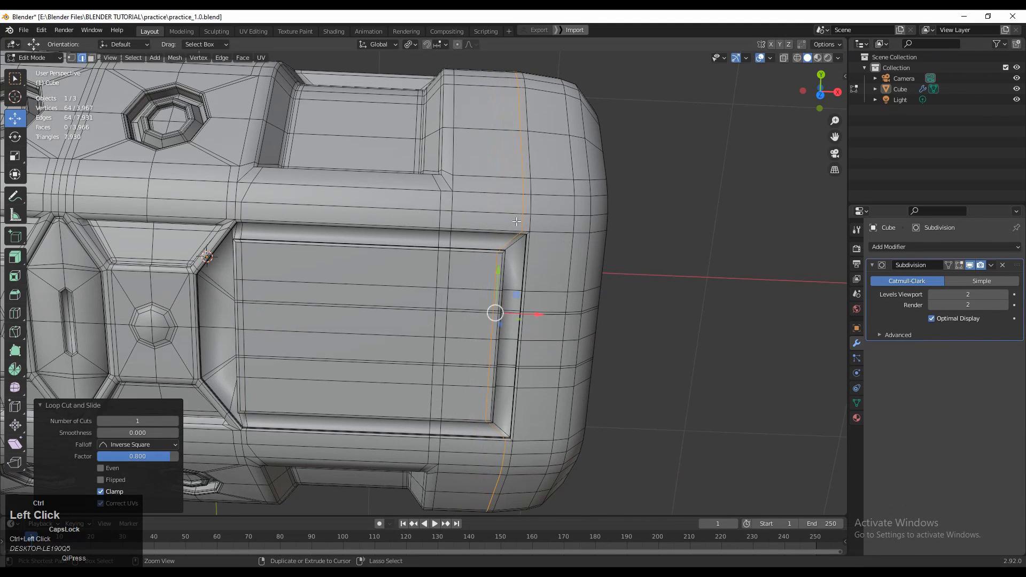
{"action": "key", "text": "Tab"}
{"action": "scroll", "coordinate": [499, 295], "scroll_direction": "down", "scroll_amount": 3}
{"action": "left_click", "coordinate": [559, 246]}
{"action": "middle_click_drag", "start_coordinate": [560, 246], "coordinate": [515, 222]}
{"action": "scroll", "coordinate": [545, 362], "scroll_direction": "up", "scroll_amount": 2}
{"action": "key", "text": "Tab"}
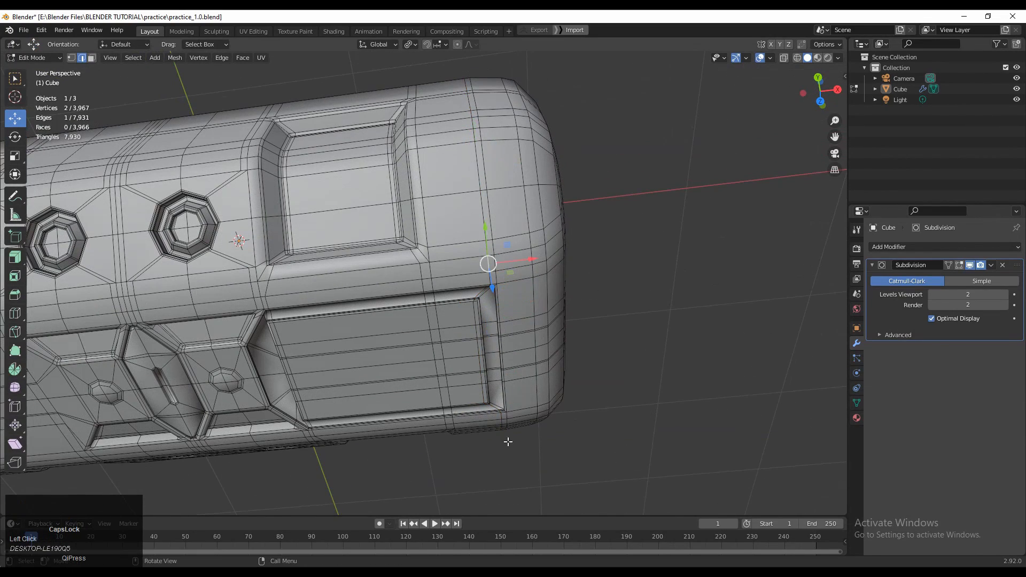
Select the new edge loop at the panel's outer end and deselect its portion crossing the panel and groove
{"action": "middle_click_drag", "start_coordinate": [508, 442], "coordinate": [519, 348]}
{"action": "left_click", "coordinate": [503, 332], "text": "alt"}
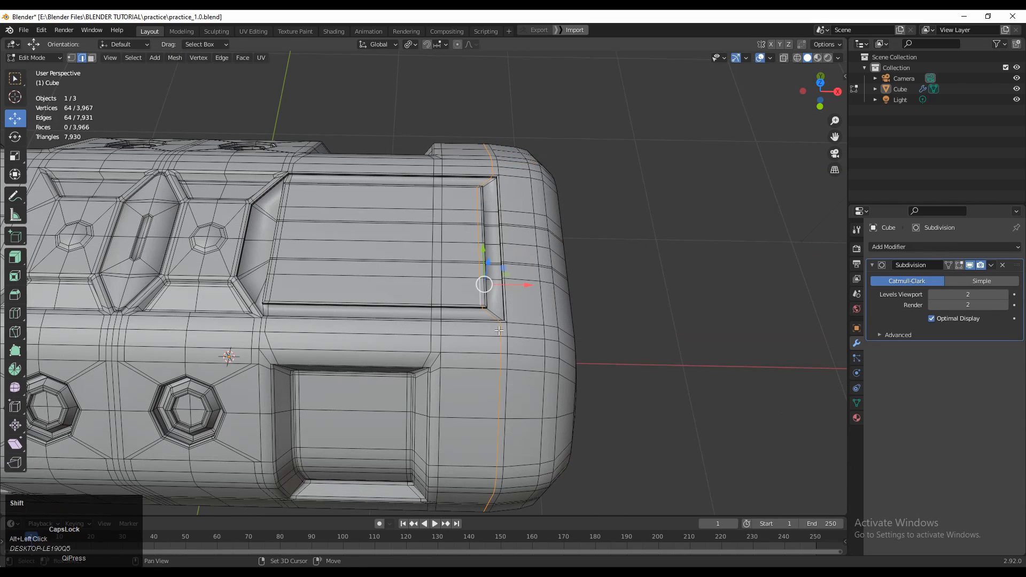
{"action": "left_click", "coordinate": [500, 330], "text": "ctrl+shift"}
{"action": "left_click", "coordinate": [503, 190], "text": "ctrl+shift"}
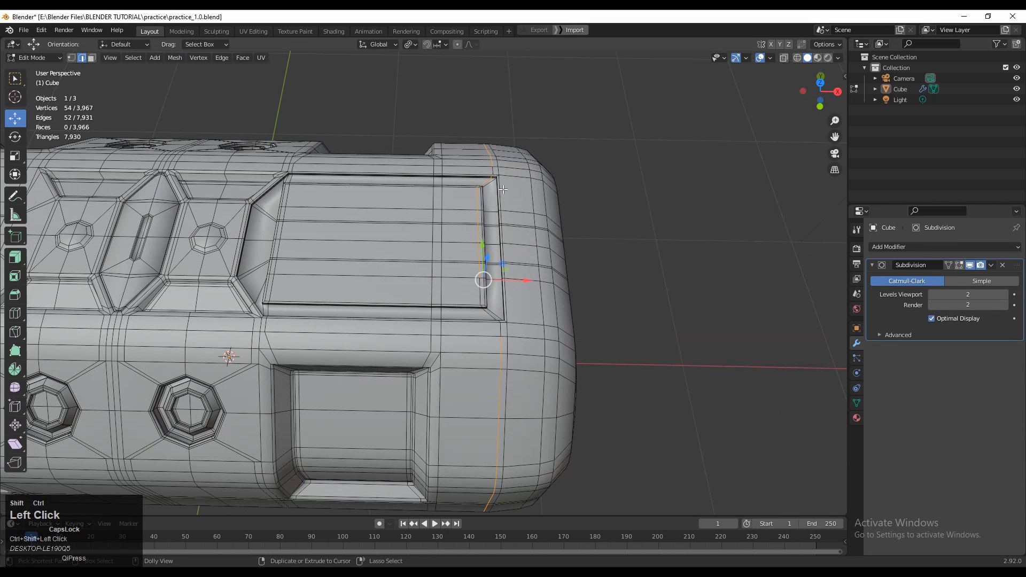
{"action": "middle_click_drag", "start_coordinate": [491, 182], "coordinate": [496, 244]}
{"action": "middle_click_drag", "start_coordinate": [575, 235], "coordinate": [570, 270]}
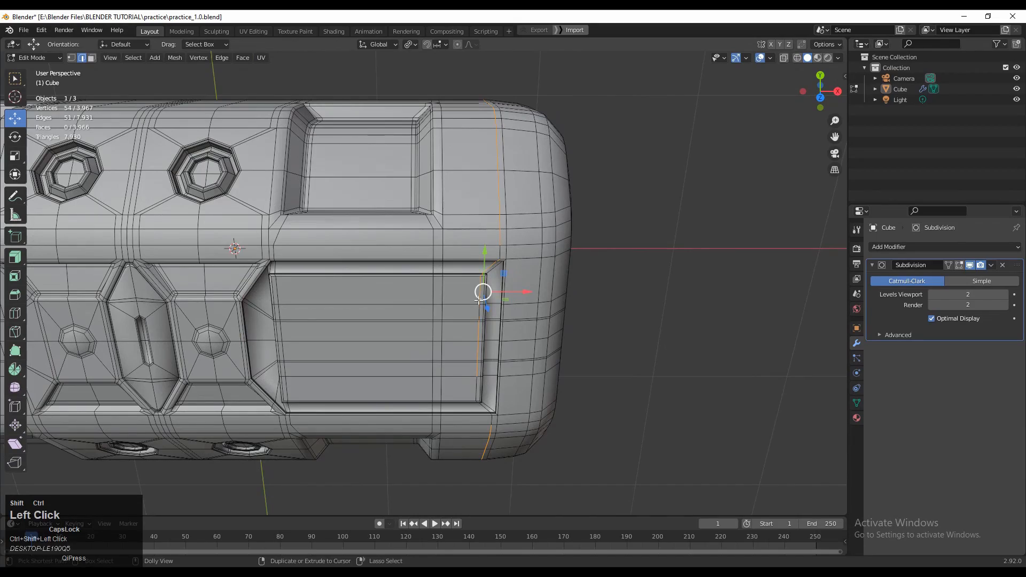
{"action": "left_click", "coordinate": [478, 300], "text": "ctrl+shift"}
{"action": "scroll", "coordinate": [551, 277], "scroll_direction": "up", "scroll_amount": 2}
{"action": "middle_click_drag", "start_coordinate": [457, 340], "coordinate": [484, 252]}
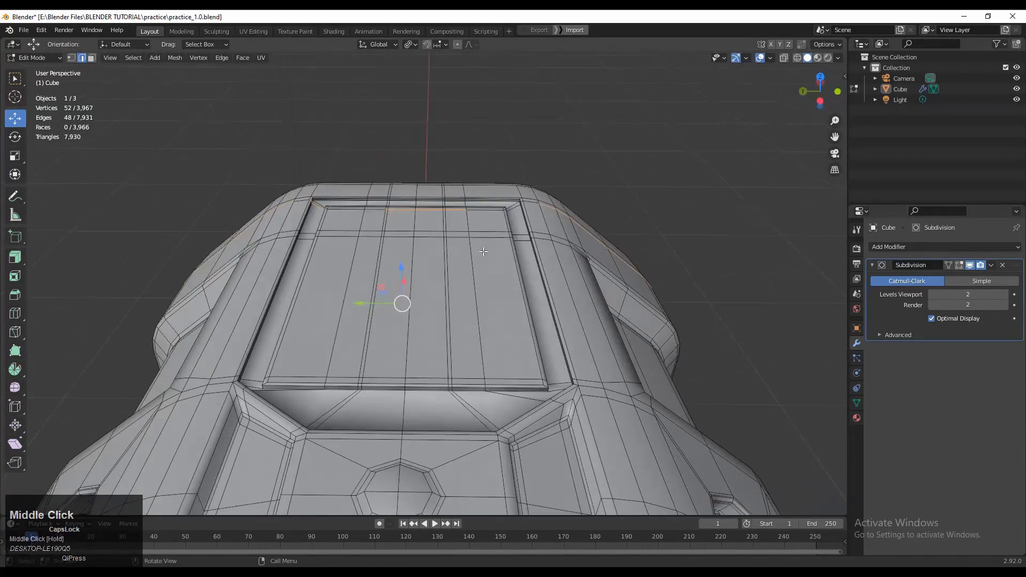
{"action": "key", "text": "alt+z"}
{"action": "left_click_drag", "start_coordinate": [506, 142], "coordinate": [304, 266], "text": "ctrl"}
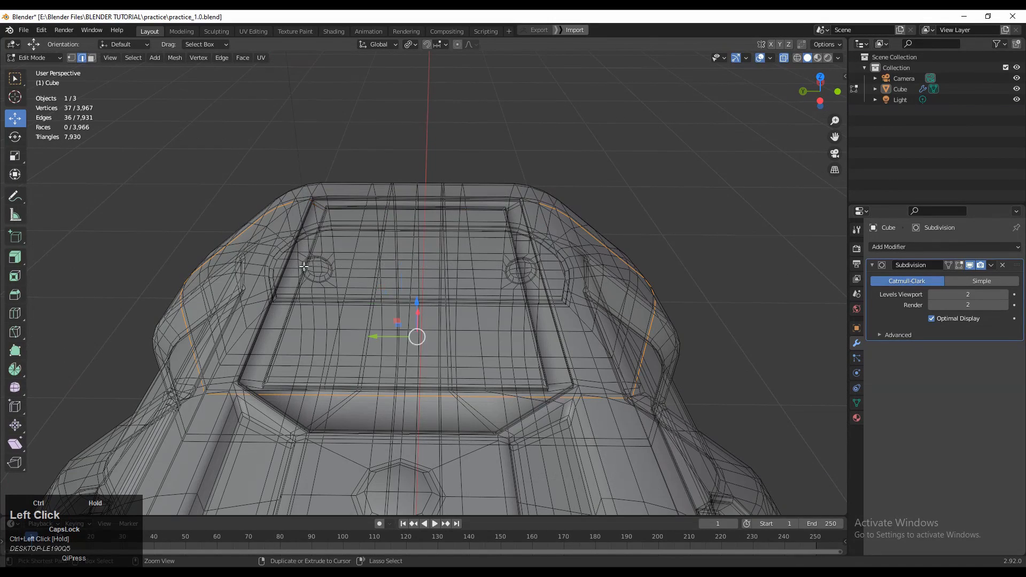
{"action": "left_click", "coordinate": [784, 58]}
{"action": "middle_click_drag", "start_coordinate": [631, 177], "coordinate": [538, 183]}
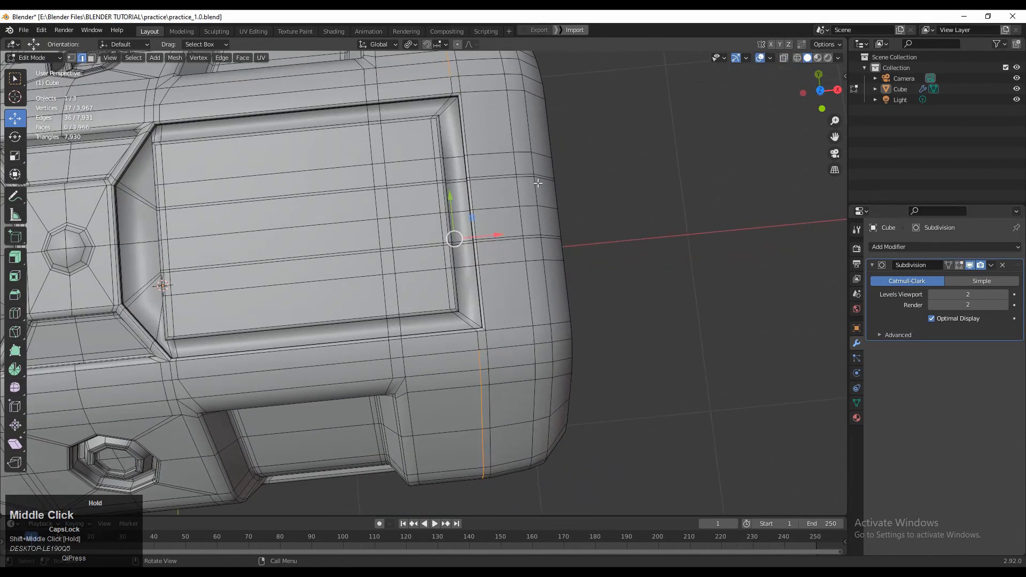
Slide the remaining loop edges by a factor of -0.400 and back outward by about 0.29, and preview the crate
{"action": "key", "text": "g"}
{"action": "key", "text": "g"}
{"action": "left_click", "coordinate": [533, 190], "text": "ctrl"}
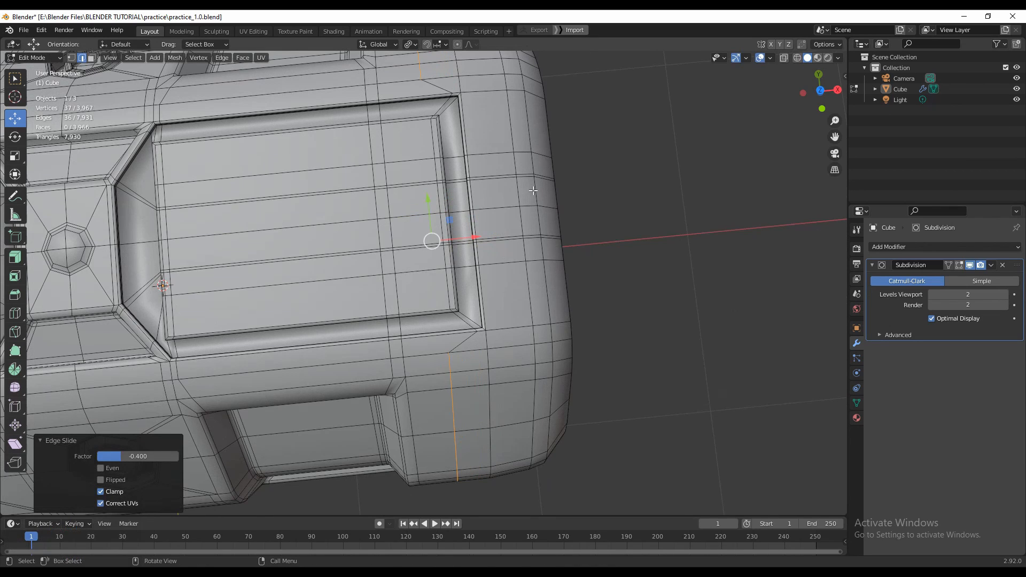
{"action": "key", "text": "g"}
{"action": "key", "text": "g"}
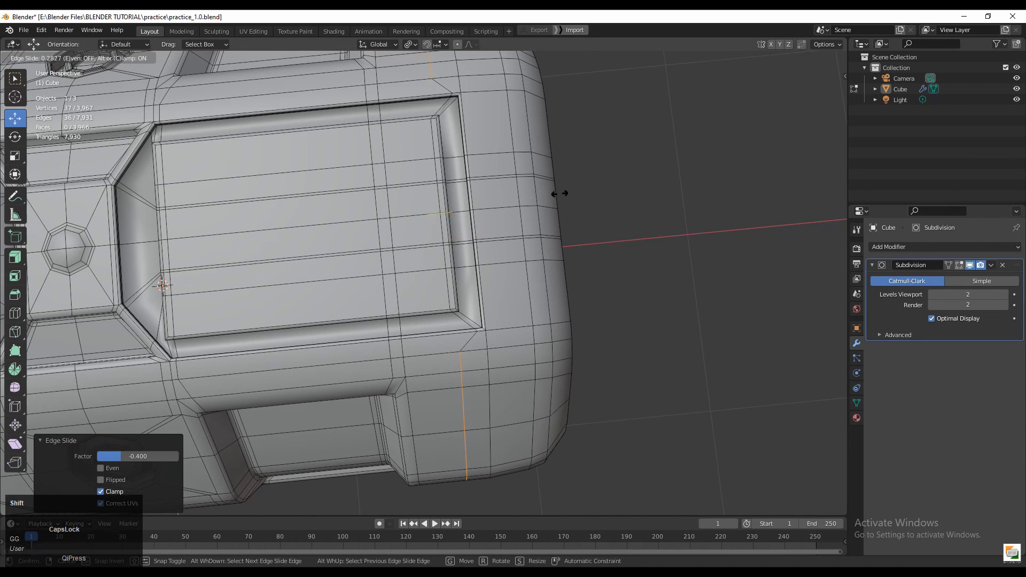
{"action": "left_click", "coordinate": [558, 194], "text": "shift"}
{"action": "key", "text": "Tab"}
{"action": "scroll", "coordinate": [577, 214], "scroll_direction": "down", "scroll_amount": 2}
{"action": "left_click", "coordinate": [583, 226]}
{"action": "middle_click_drag", "start_coordinate": [582, 227], "coordinate": [576, 269]}
{"action": "scroll", "coordinate": [485, 280], "scroll_direction": "down", "scroll_amount": 4}
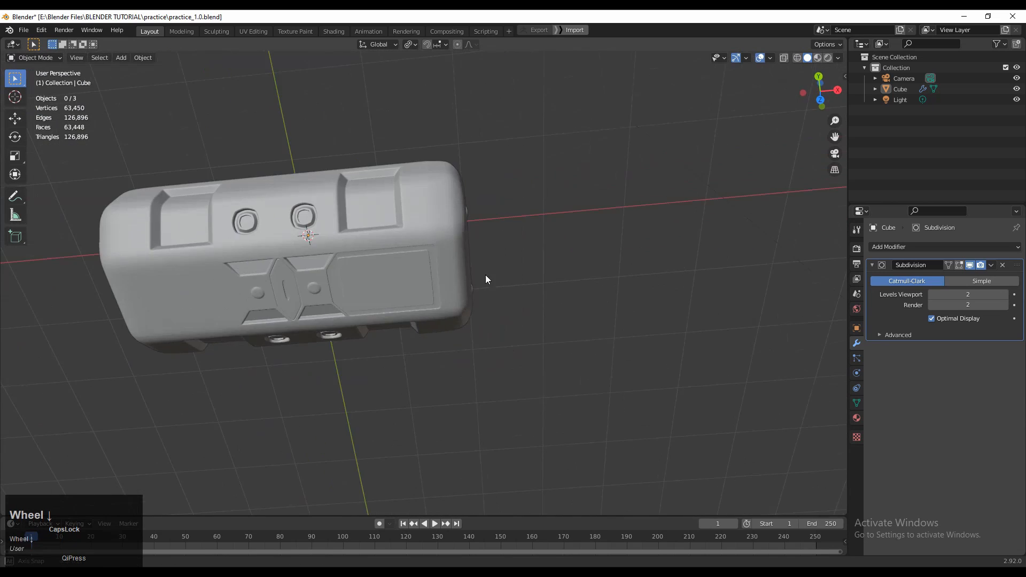
{"action": "middle_click_drag", "start_coordinate": [485, 274], "coordinate": [546, 295]}
{"action": "scroll", "coordinate": [593, 204], "scroll_direction": "up", "scroll_amount": 4}
Try to symmetrize the crate's entire mesh
{"action": "key", "text": "a"}
{"action": "scroll", "coordinate": [534, 284], "scroll_direction": "down", "scroll_amount": 3}
{"action": "middle_click_drag", "start_coordinate": [449, 247], "coordinate": [476, 271]}
{"action": "left_click", "coordinate": [476, 271]}
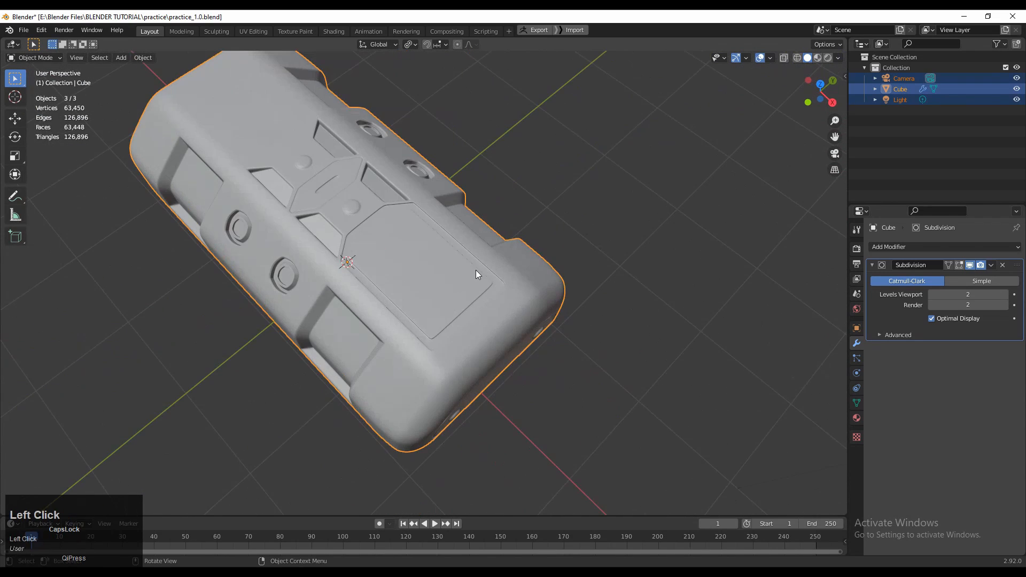
{"action": "key", "text": "Tab"}
{"action": "key", "text": "a"}
{"action": "left_click", "coordinate": [175, 59]}
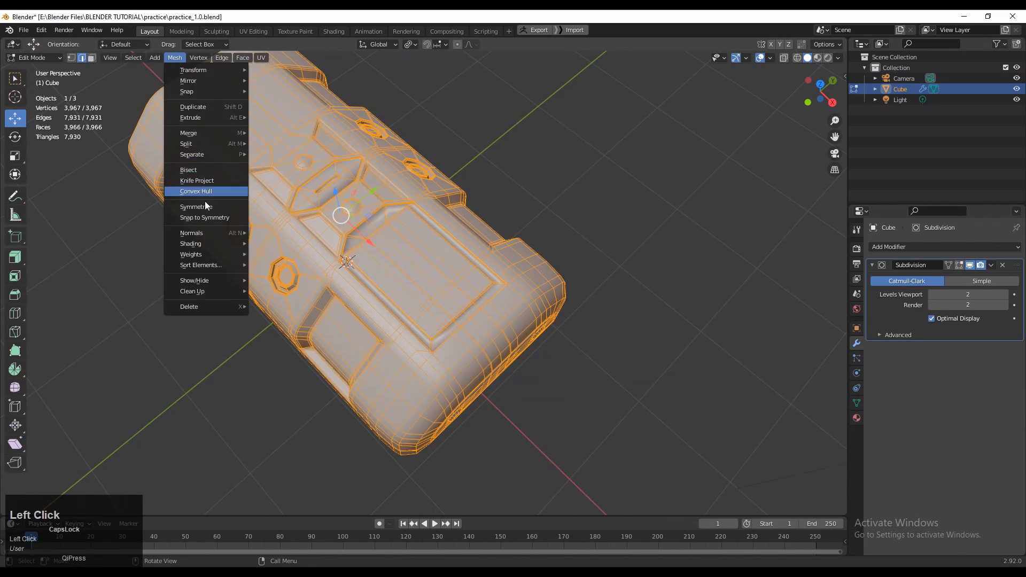
{"action": "left_click", "coordinate": [204, 205]}
{"action": "middle_click_drag", "start_coordinate": [455, 185], "coordinate": [544, 208], "text": "shift"}
{"action": "left_click", "coordinate": [600, 189]}
{"action": "key", "text": "Tab"}
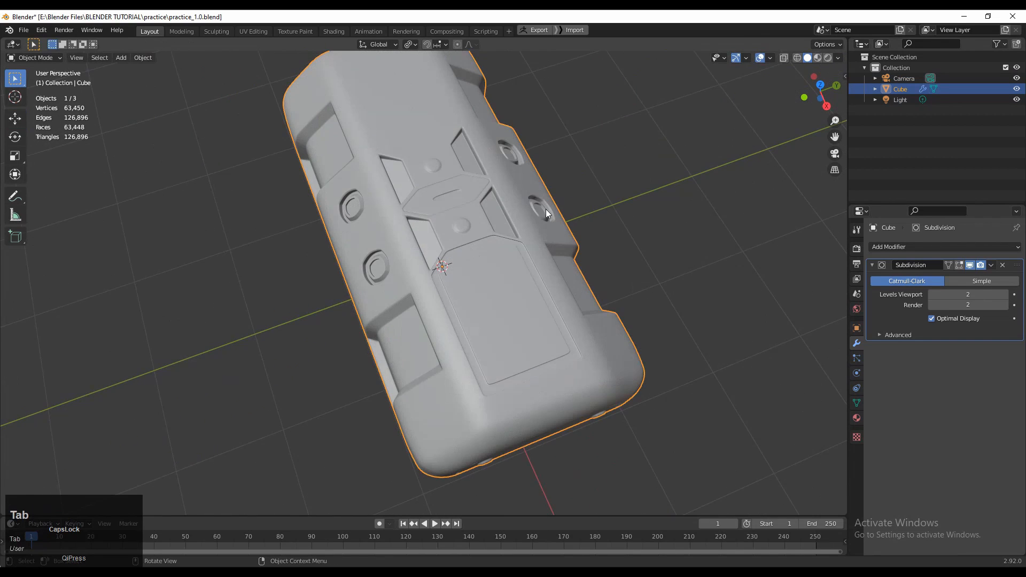
Symmetrize the crate's entire mesh from +X to -X to copy the grooved end panel to the opposite end
{"action": "left_click", "coordinate": [538, 210]}
{"action": "key", "text": "Tab"}
{"action": "key", "text": "a"}
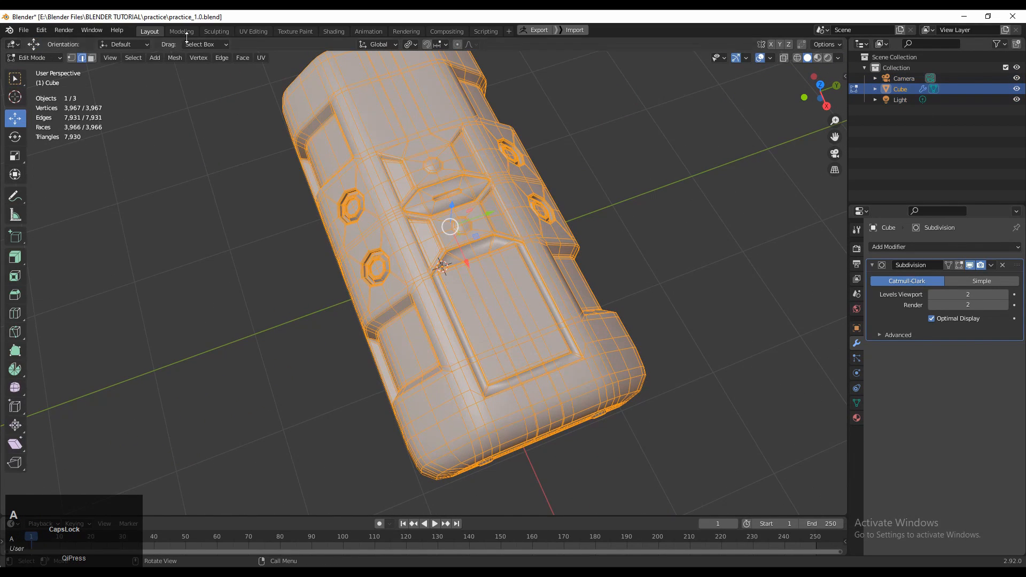
{"action": "left_click", "coordinate": [176, 58]}
{"action": "left_click", "coordinate": [212, 203]}
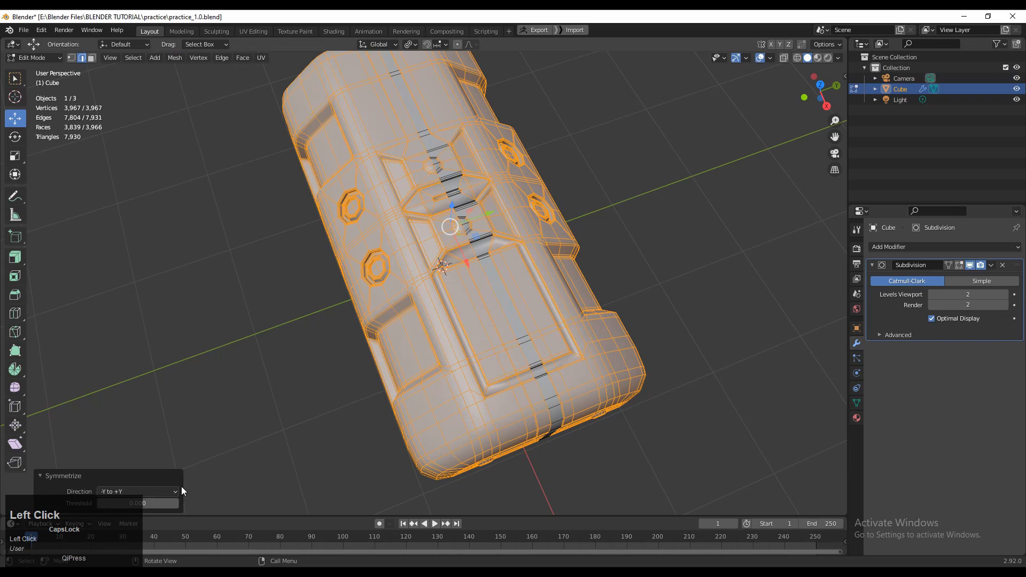
{"action": "left_click", "coordinate": [175, 492]}
{"action": "left_click", "coordinate": [160, 468]}
{"action": "middle_click_drag", "start_coordinate": [225, 330], "coordinate": [319, 266]}
{"action": "scroll", "coordinate": [320, 266], "scroll_direction": "up", "scroll_amount": 3}
{"action": "key", "text": "Tab"}
{"action": "scroll", "coordinate": [584, 114], "scroll_direction": "down", "scroll_amount": 5}
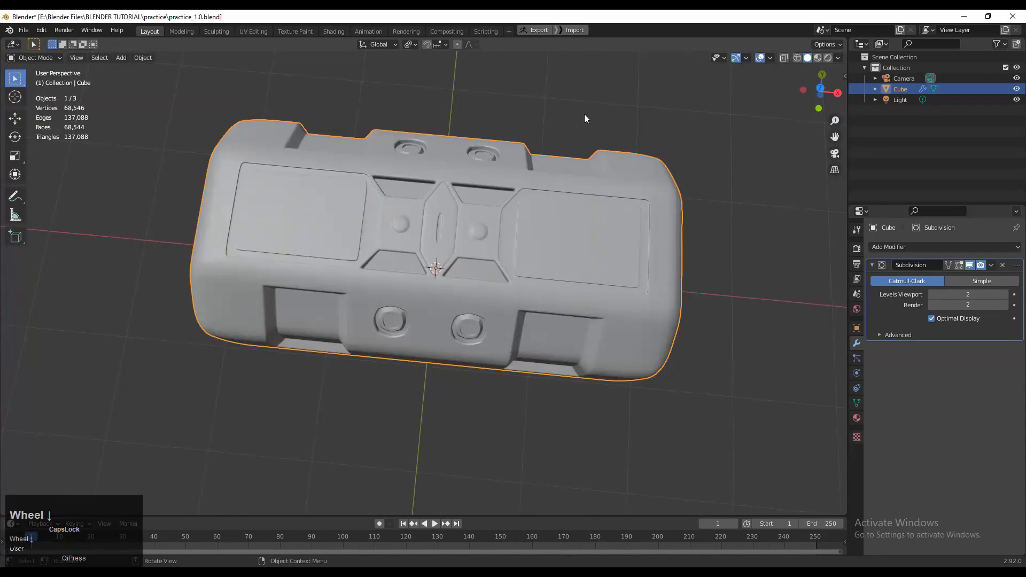
Add an edge loop along the crate's side above the round sockets and connect vertices diagonally beside the centre seam
{"action": "left_click", "coordinate": [584, 114]}
{"action": "middle_click_drag", "start_coordinate": [584, 115], "coordinate": [405, 182]}
{"action": "scroll", "coordinate": [502, 273], "scroll_direction": "up", "scroll_amount": 4}
{"action": "middle_click_drag", "start_coordinate": [501, 274], "coordinate": [451, 353]}
{"action": "key", "text": "Tab"}
{"action": "scroll", "coordinate": [385, 282], "scroll_direction": "up", "scroll_amount": 3}
{"action": "middle_click_drag", "start_coordinate": [385, 281], "coordinate": [360, 332]}
{"action": "left_click", "coordinate": [346, 308]}
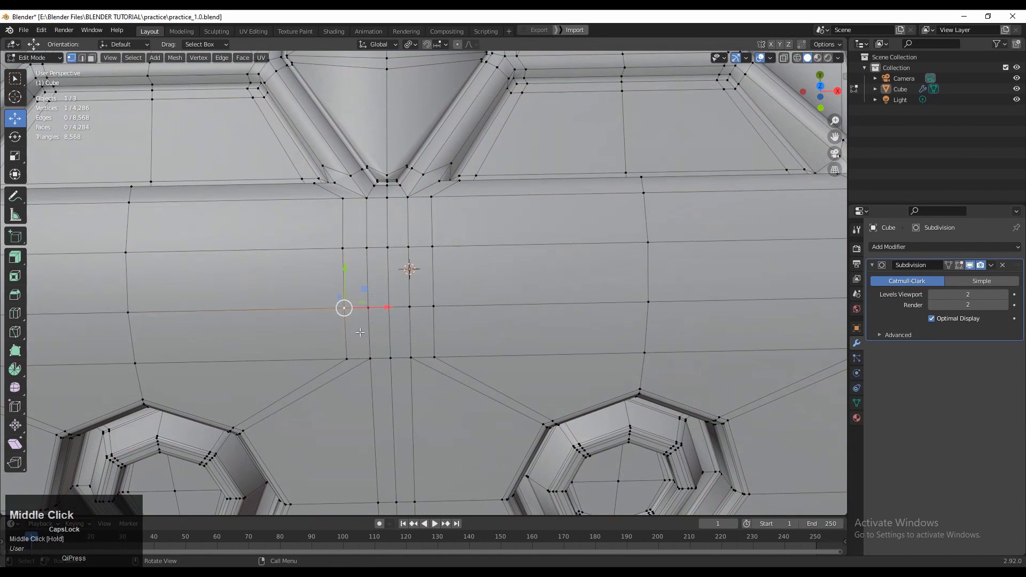
{"action": "key", "text": "ctrl+r"}
{"action": "left_click", "coordinate": [394, 332]}
{"action": "left_click", "coordinate": [394, 333]}
{"action": "left_click", "coordinate": [344, 309]}
{"action": "left_click", "coordinate": [369, 333], "text": "shift"}
{"action": "right_click", "coordinate": [362, 304]}
{"action": "left_click", "coordinate": [362, 304]}
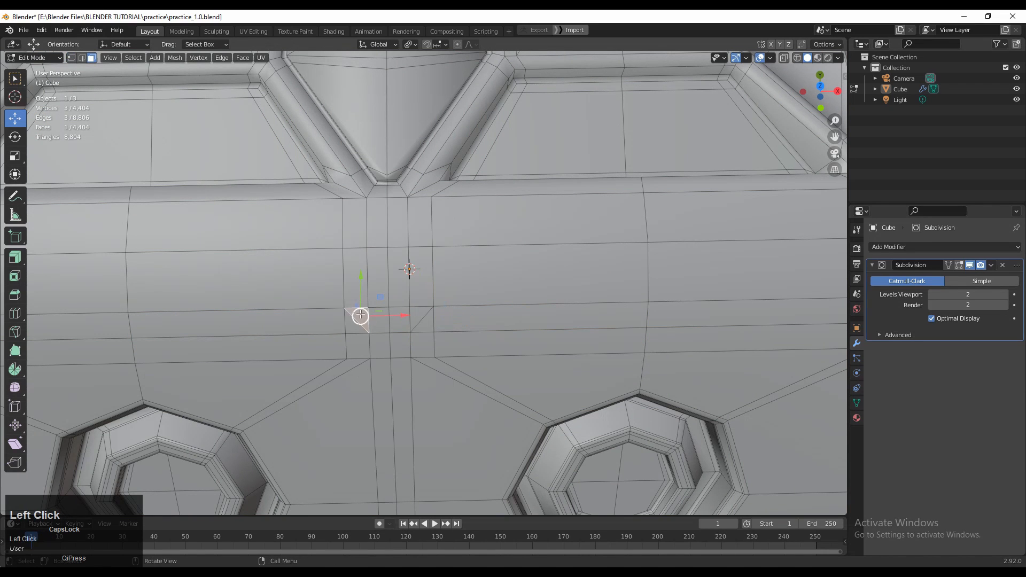
Dissolve the redundant short edges bordering the diagonal beside the centre seam
{"action": "key", "text": "c"}
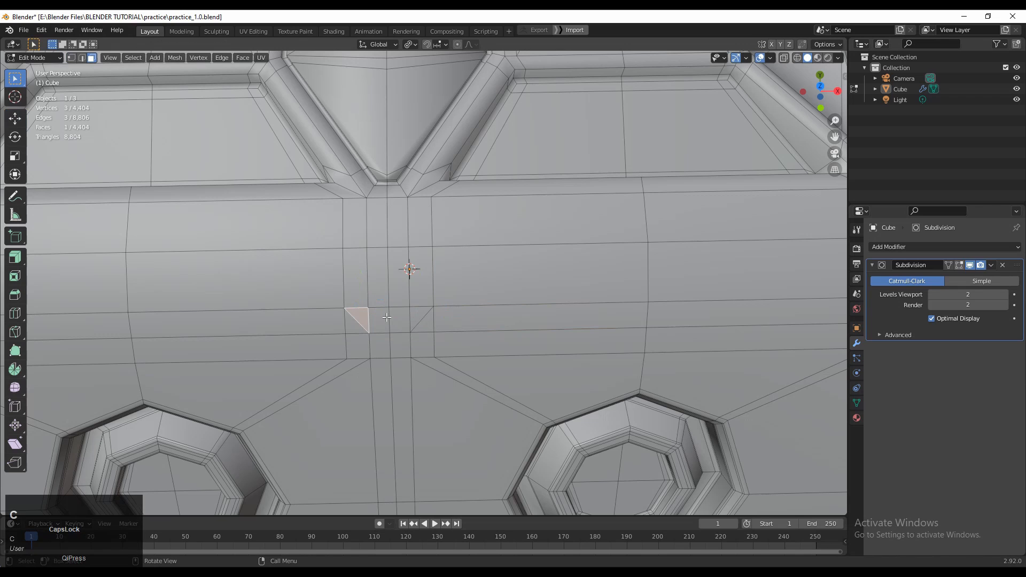
{"action": "key", "text": "2"}
{"action": "left_click", "coordinate": [421, 306]}
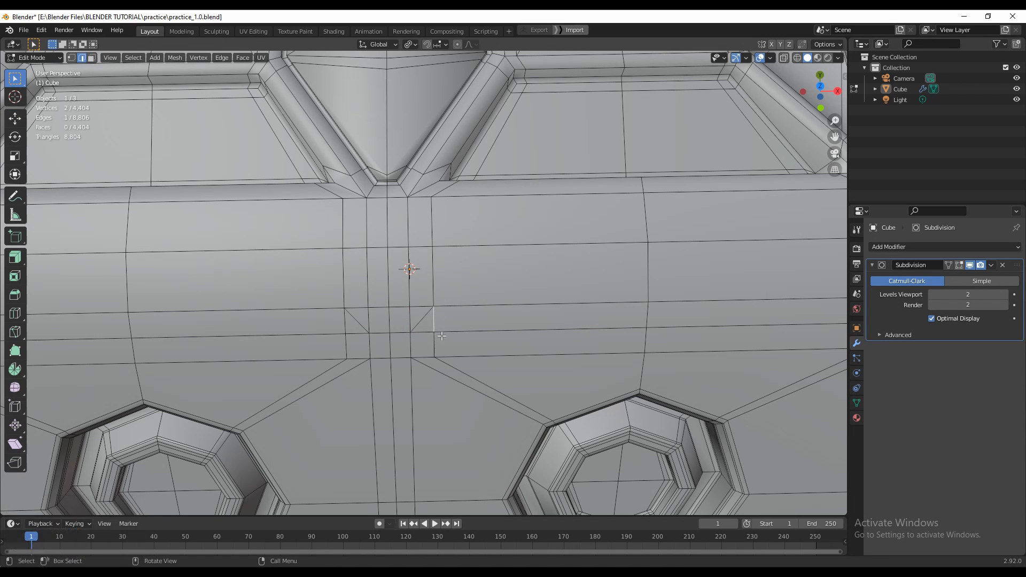
{"action": "key", "text": "ctrl+x"}
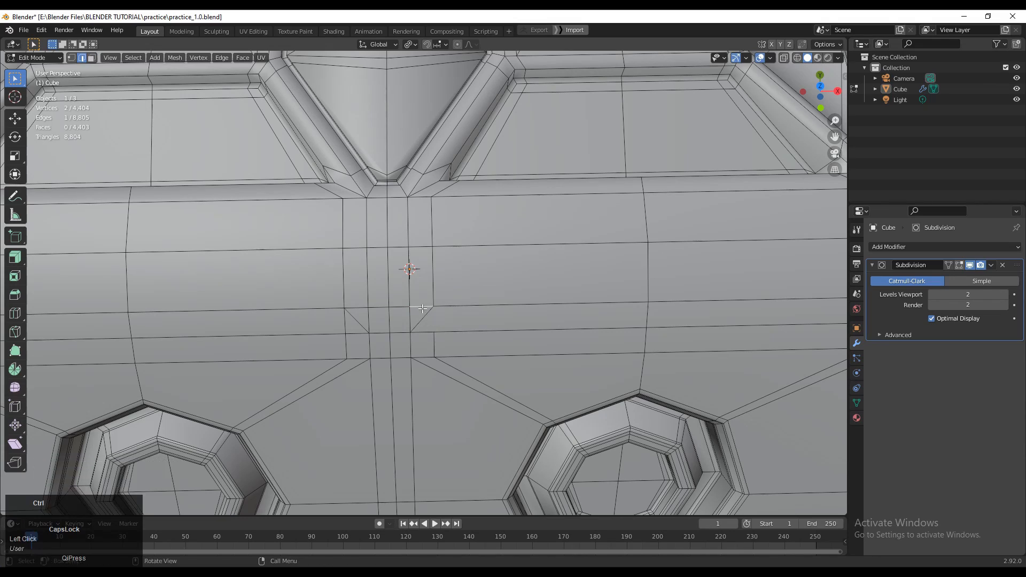
Connect two vertices diagonally above the round socket, near the corner of the rectangular side recess
{"action": "middle_click_drag", "start_coordinate": [433, 323], "coordinate": [604, 298], "text": "shift"}
{"action": "left_click", "coordinate": [432, 341], "text": "alt"}
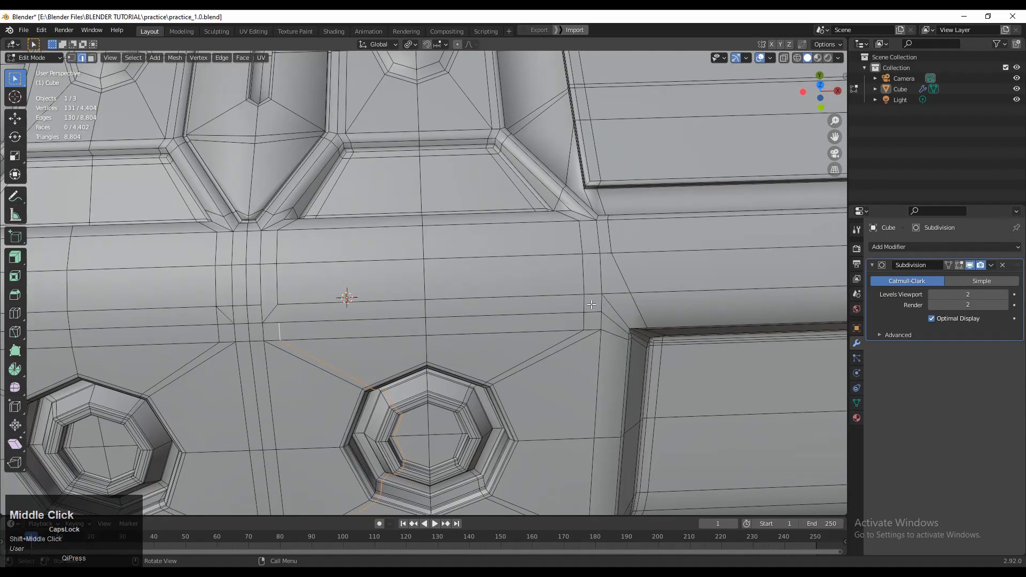
{"action": "key", "text": "1"}
{"action": "left_click", "coordinate": [585, 311]}
{"action": "left_click", "coordinate": [600, 295], "text": "shift"}
{"action": "right_click", "coordinate": [597, 296]}
{"action": "left_click", "coordinate": [597, 296]}
{"action": "key", "text": "3"}
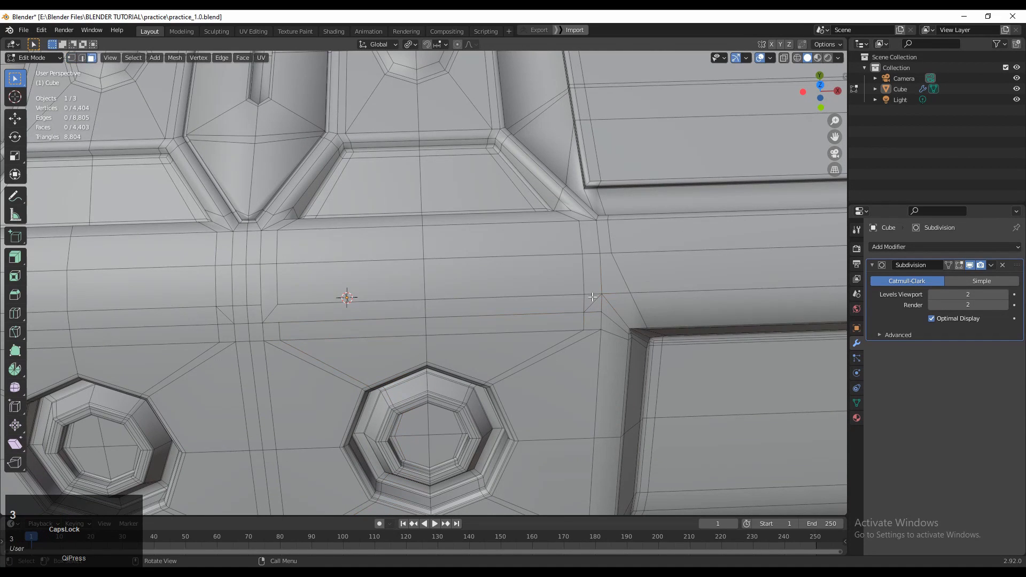
Dissolve the short leftover edges around the diagonal near the side recess's corner
{"action": "key", "text": "2"}
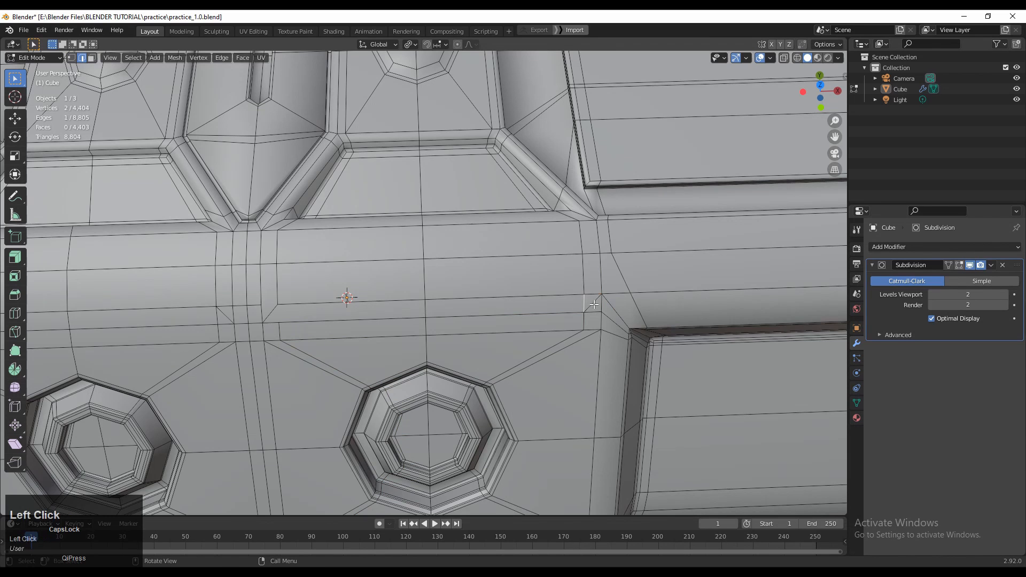
{"action": "key", "text": "1"}
{"action": "left_click", "coordinate": [593, 311], "text": "shift"}
{"action": "right_click", "coordinate": [597, 310]}
{"action": "left_click", "coordinate": [594, 305]}
{"action": "key", "text": "ctrl+x"}
{"action": "left_click", "coordinate": [594, 296]}
{"action": "left_click", "coordinate": [585, 304], "text": "shift"}
{"action": "key", "text": "ctrl+x"}
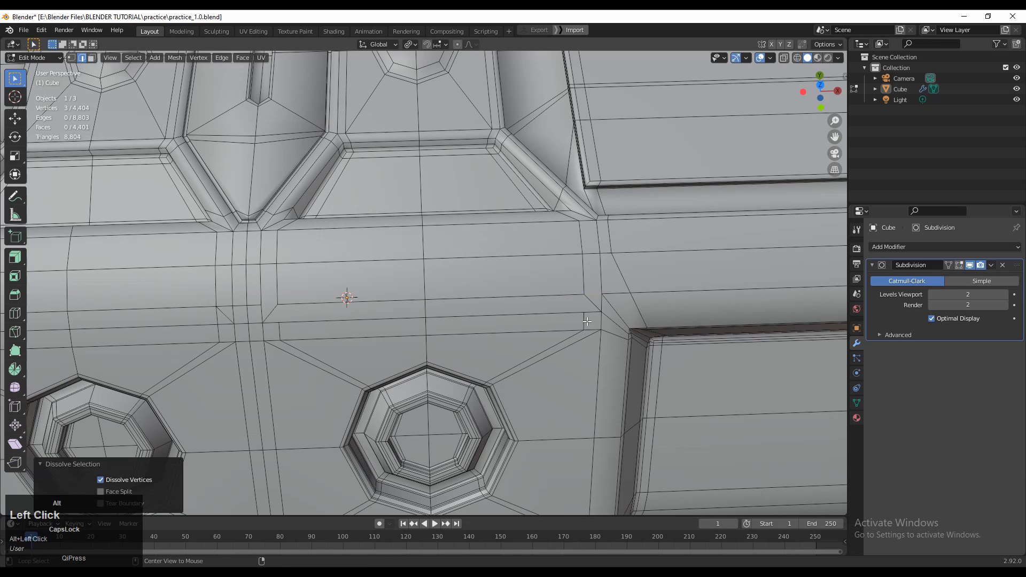
Dissolve the two edge loops running from the strip above the round socket down through the socket
{"action": "left_click", "coordinate": [587, 321], "text": "alt+shift"}
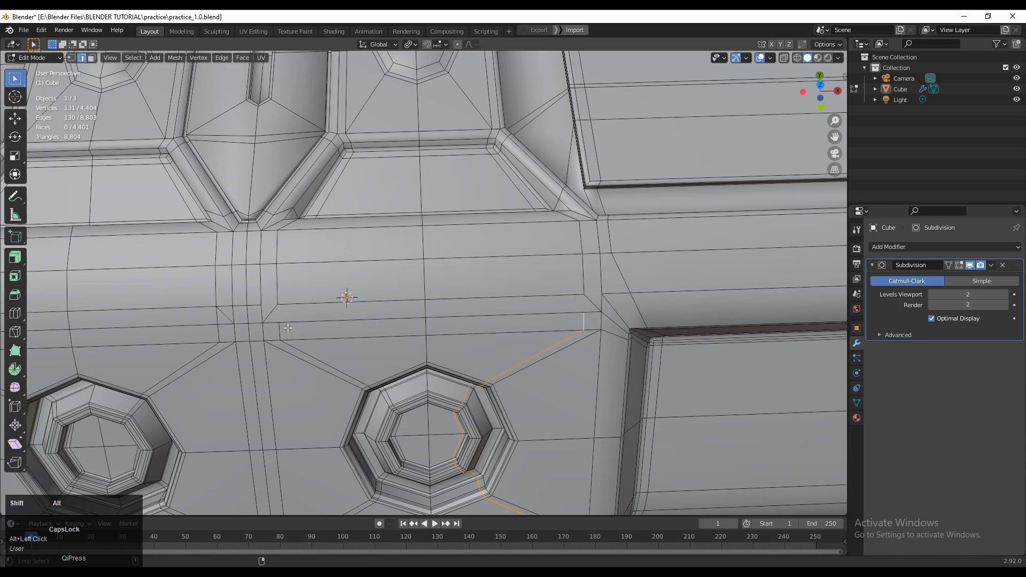
{"action": "key", "text": "ctrl+x"}
{"action": "scroll", "coordinate": [527, 293], "scroll_direction": "down", "scroll_amount": 1}
{"action": "middle_click_drag", "start_coordinate": [527, 294], "coordinate": [520, 294]}
Cut an edge across the strip above the round socket and slide it toward the lid
{"action": "key", "text": "3"}
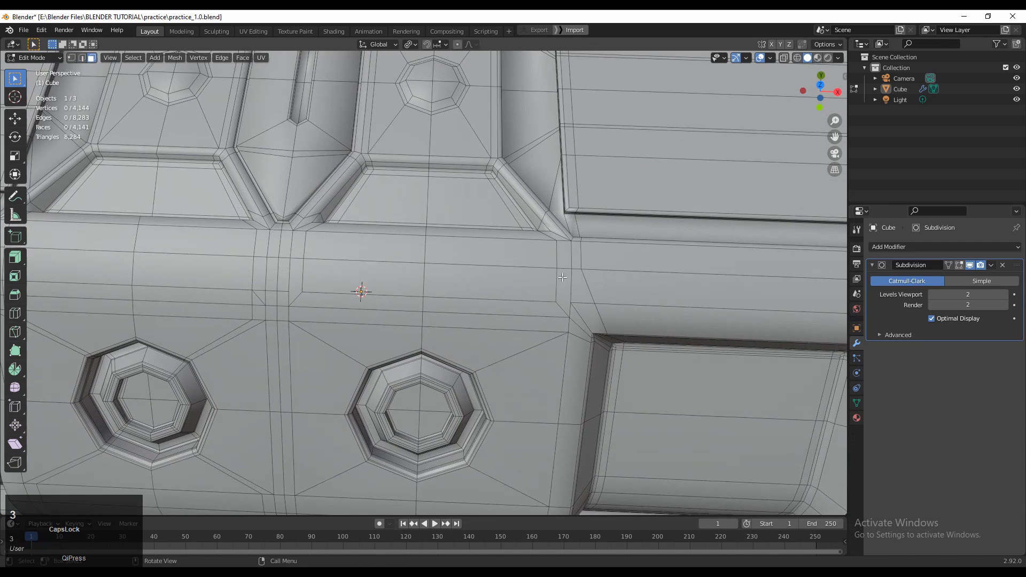
{"action": "left_click", "coordinate": [564, 268], "text": "alt"}
{"action": "left_click", "coordinate": [569, 279], "text": "alt"}
{"action": "left_click", "coordinate": [558, 308], "text": "alt"}
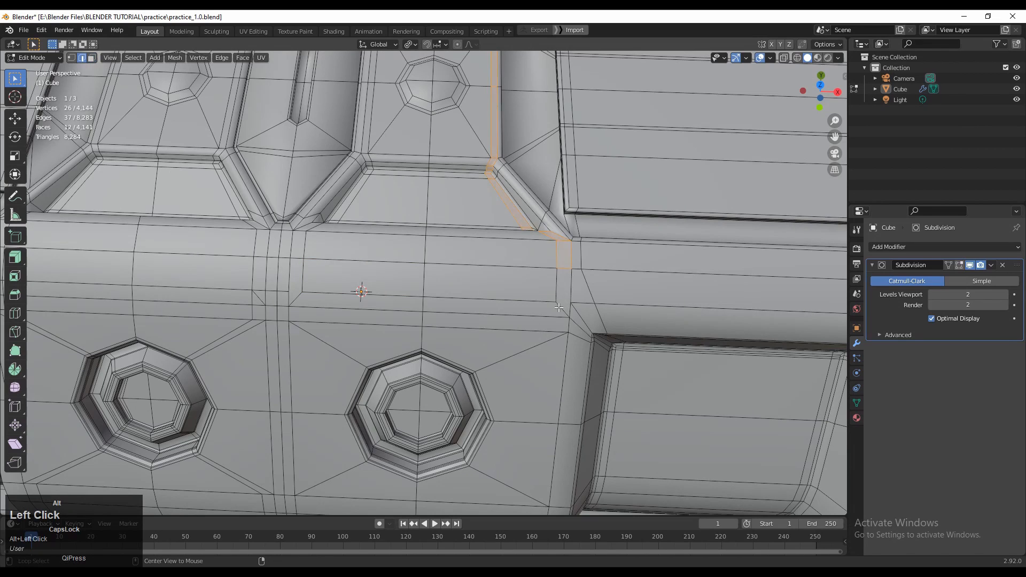
{"action": "key", "text": "3"}
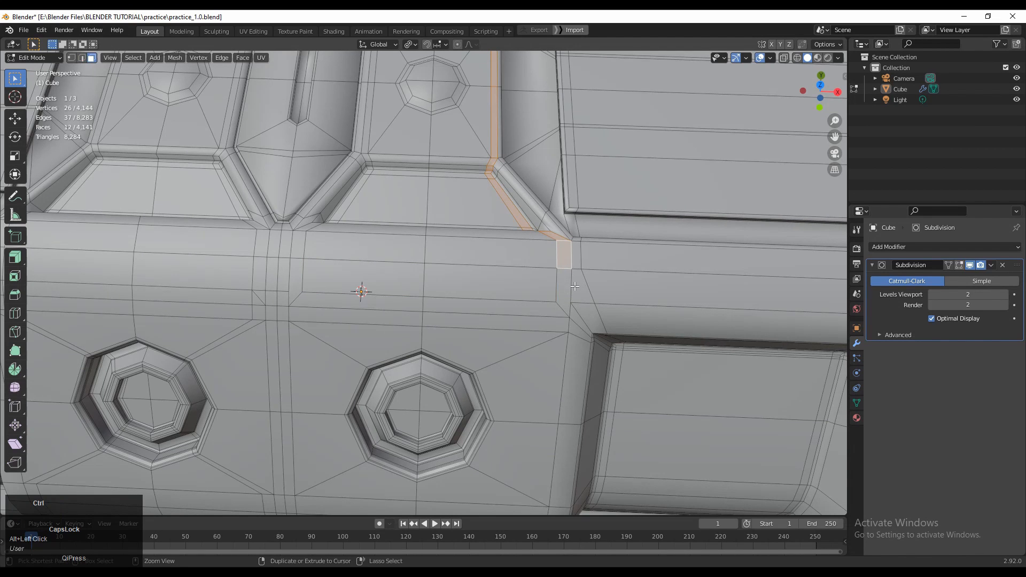
{"action": "left_click", "coordinate": [561, 284]}
{"action": "left_click", "coordinate": [561, 292]}
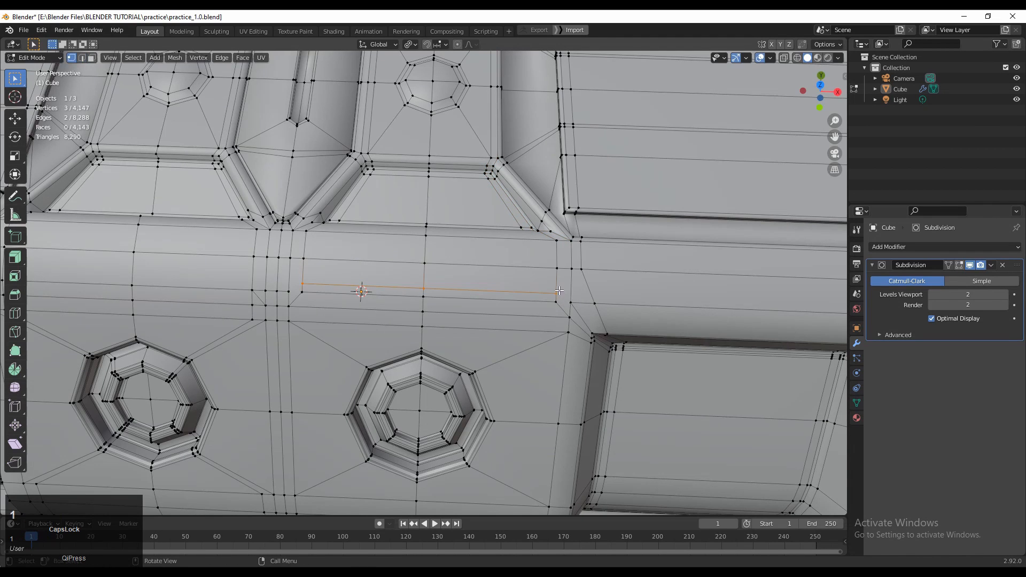
{"action": "key", "text": "1"}
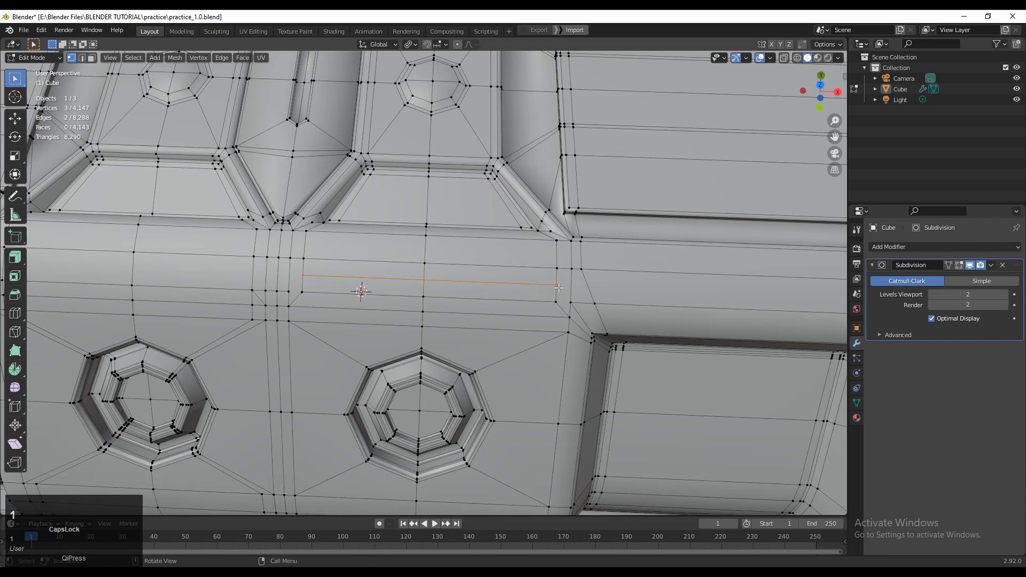
Connect both ends of the new cut diagonally to the neighbouring vertices at the recess corner and centre seam
{"action": "left_click", "coordinate": [579, 296], "text": "shift"}
{"action": "right_click", "coordinate": [579, 297]}
{"action": "left_click", "coordinate": [572, 287]}
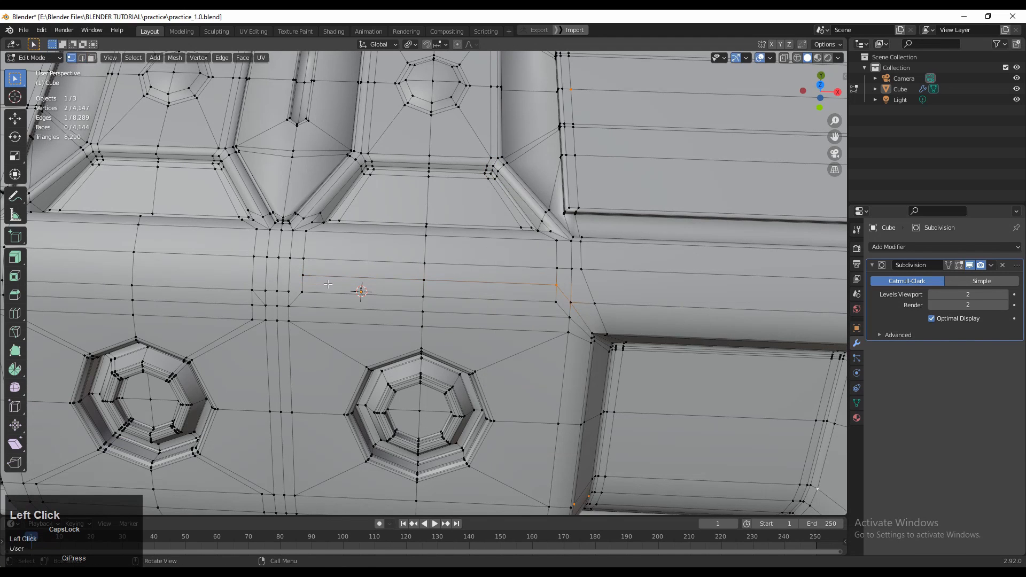
{"action": "left_click", "coordinate": [288, 292], "text": "shift"}
{"action": "right_click", "coordinate": [289, 291]}
{"action": "left_click", "coordinate": [289, 289]}
Symmetrize the entire mesh from +X to -X to copy the cleaned-up side topology to the other half
{"action": "mouse_move", "coordinate": [289, 289]}
{"action": "middle_mouse_down", "text": "shift"}
{"action": "mouse_move", "coordinate": [408, 288]}
{"action": "mouse_move", "coordinate": [387, 327]}
{"action": "mouse_move", "coordinate": [299, 300]}
{"action": "middle_mouse_up", "text": "shift"}
{"action": "scroll", "coordinate": [535, 305], "scroll_direction": "down", "scroll_amount": 2}
{"action": "key", "text": "a"}
{"action": "scroll", "coordinate": [299, 300], "scroll_direction": "down", "scroll_amount": 2}
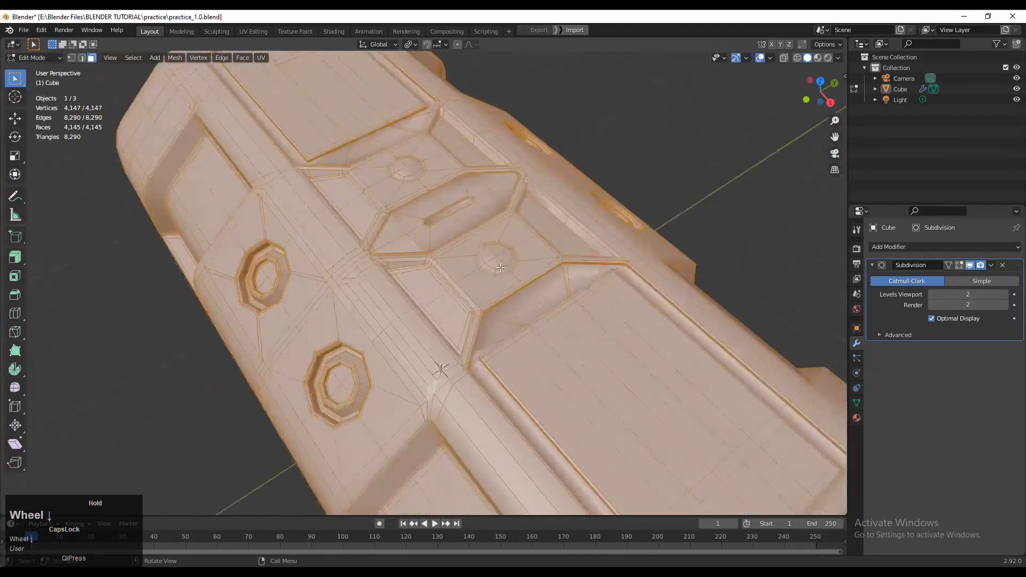
{"action": "middle_click_drag", "start_coordinate": [300, 224], "coordinate": [268, 155], "text": "shift"}
{"action": "middle_click_drag", "start_coordinate": [267, 155], "coordinate": [241, 82]}
{"action": "left_click", "coordinate": [181, 60]}
{"action": "left_click", "coordinate": [216, 207]}
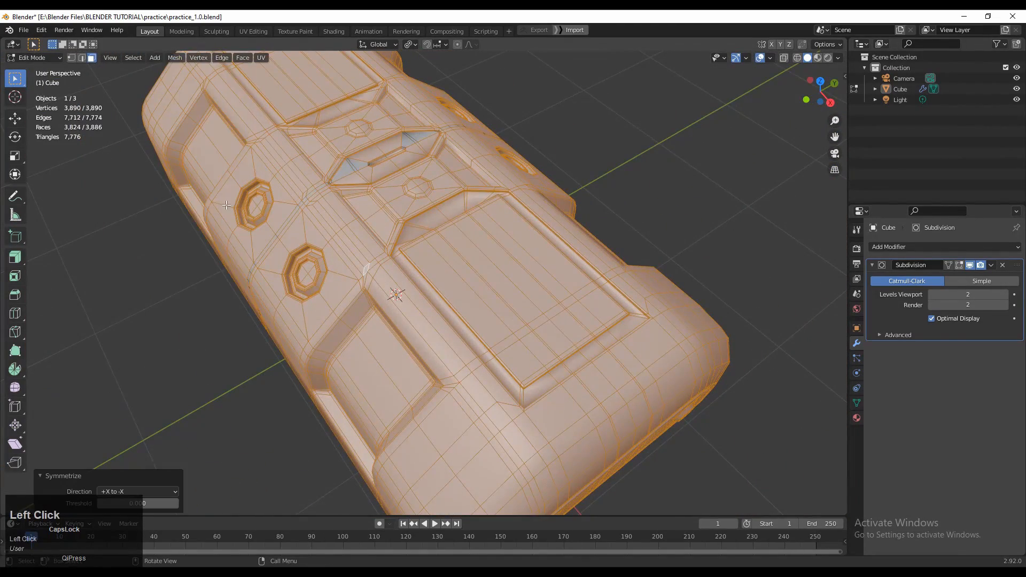
Symmetrize the entire mesh from -Y to +Y and preview the smoothed crate
{"action": "scroll", "coordinate": [326, 220], "scroll_direction": "up", "scroll_amount": 4}
{"action": "left_click", "coordinate": [549, 152]}
{"action": "key", "text": "Tab"}
{"action": "middle_click_drag", "start_coordinate": [550, 151], "coordinate": [511, 262]}
{"action": "key", "text": "Tab"}
{"action": "key", "text": "a"}
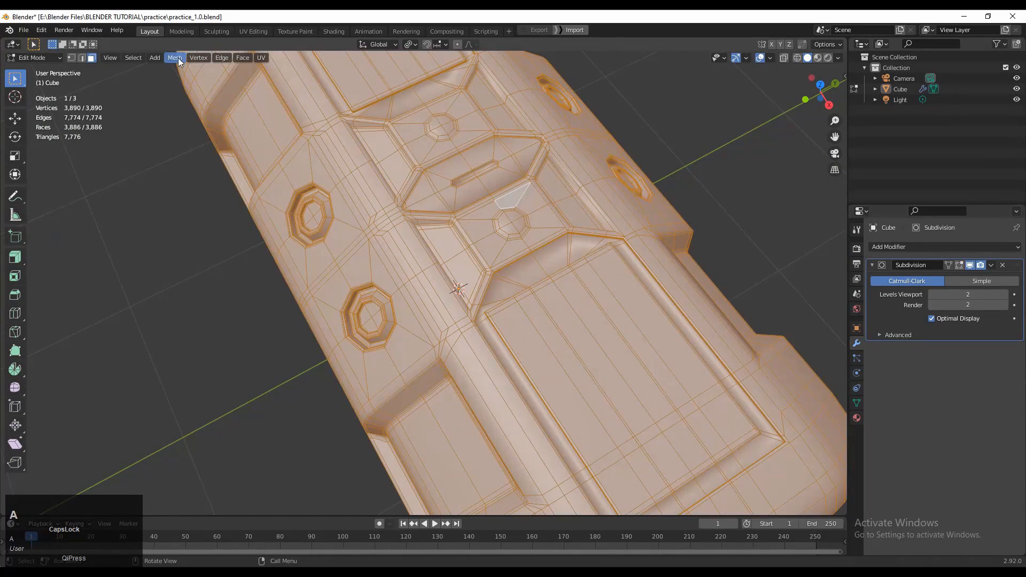
{"action": "left_click", "coordinate": [199, 58]}
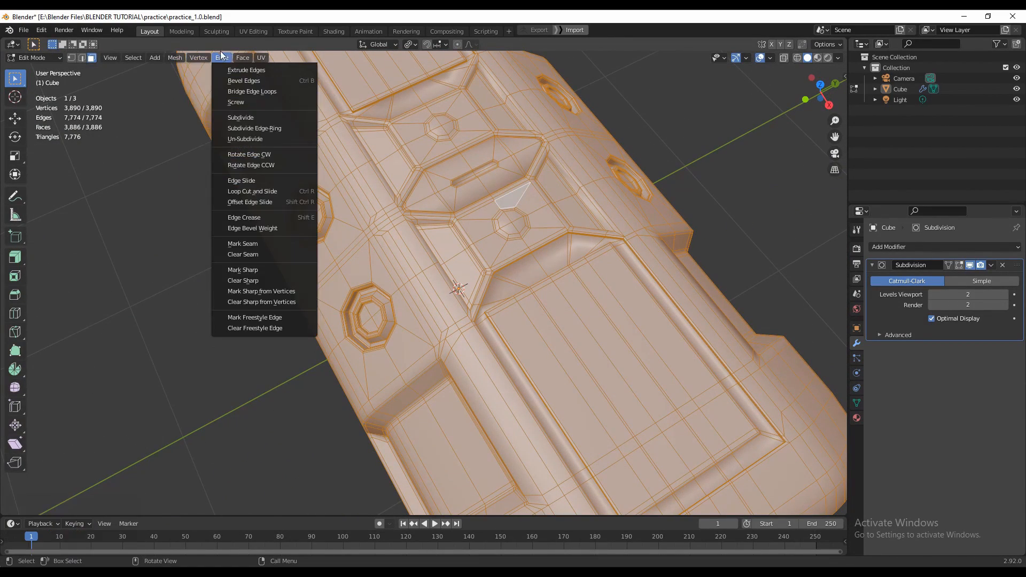
{"action": "mouse_move", "coordinate": [182, 61]}
{"action": "left_click", "coordinate": [197, 207]}
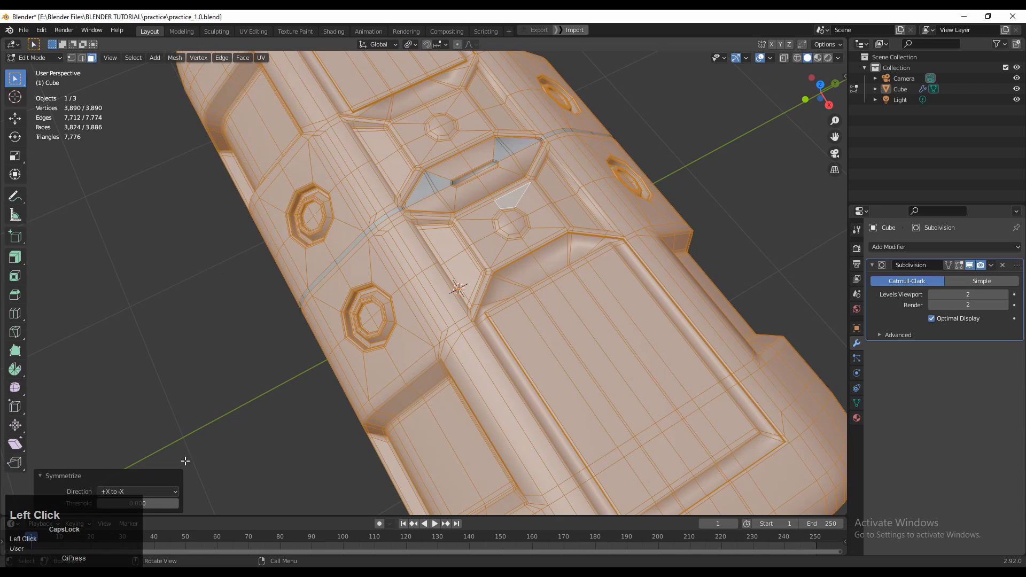
{"action": "left_click", "coordinate": [157, 455]}
{"action": "scroll", "coordinate": [486, 233], "scroll_direction": "down", "scroll_amount": 5}
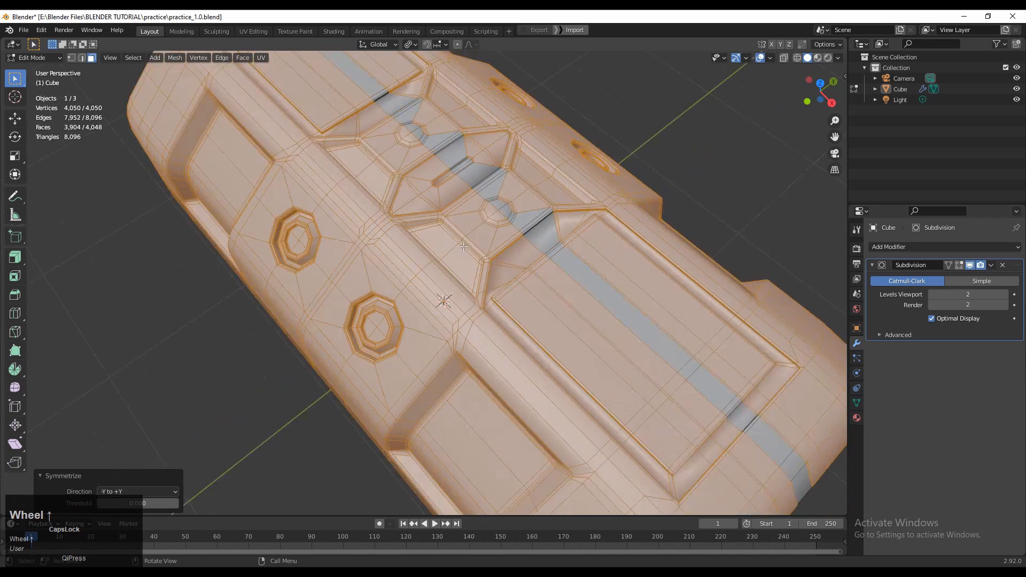
{"action": "mouse_move", "coordinate": [575, 229]}
{"action": "middle_mouse_down"}
{"action": "mouse_move", "coordinate": [502, 214]}
{"action": "mouse_move", "coordinate": [486, 233]}
{"action": "mouse_move", "coordinate": [538, 258]}
{"action": "mouse_move", "coordinate": [440, 119]}
{"action": "mouse_move", "coordinate": [394, 142]}
{"action": "mouse_move", "coordinate": [628, 142]}
{"action": "middle_mouse_up"}
{"action": "key", "text": "Tab"}
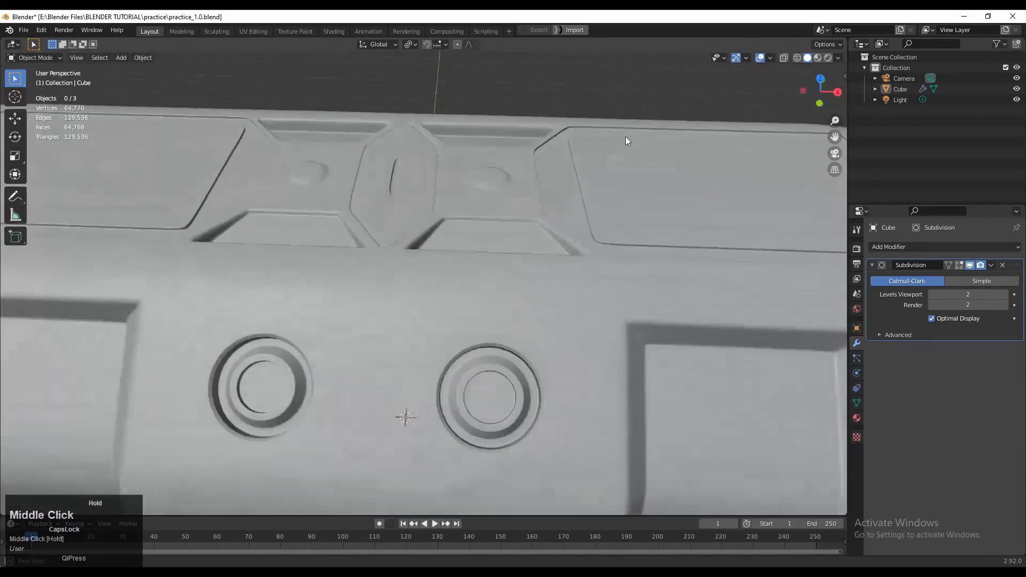
Add two unslid edge loops across the rectangular lid panel on the +X side with a two-cut loop cut
{"action": "scroll", "coordinate": [575, 206], "scroll_direction": "down", "scroll_amount": 6}
{"action": "scroll", "coordinate": [540, 325], "scroll_direction": "down", "scroll_amount": 1}
{"action": "middle_click_drag", "start_coordinate": [524, 229], "coordinate": [600, 296]}
{"action": "scroll", "coordinate": [521, 341], "scroll_direction": "up", "scroll_amount": 3}
{"action": "key", "text": "Tab"}
{"action": "left_click", "coordinate": [515, 293], "text": "alt"}
{"action": "scroll", "coordinate": [470, 347], "scroll_direction": "up", "scroll_amount": 1, "text": "shift"}
{"action": "scroll", "coordinate": [470, 347], "scroll_direction": "up", "scroll_amount": 2}
{"action": "left_click", "coordinate": [570, 266]}
{"action": "right_click", "coordinate": [569, 266]}
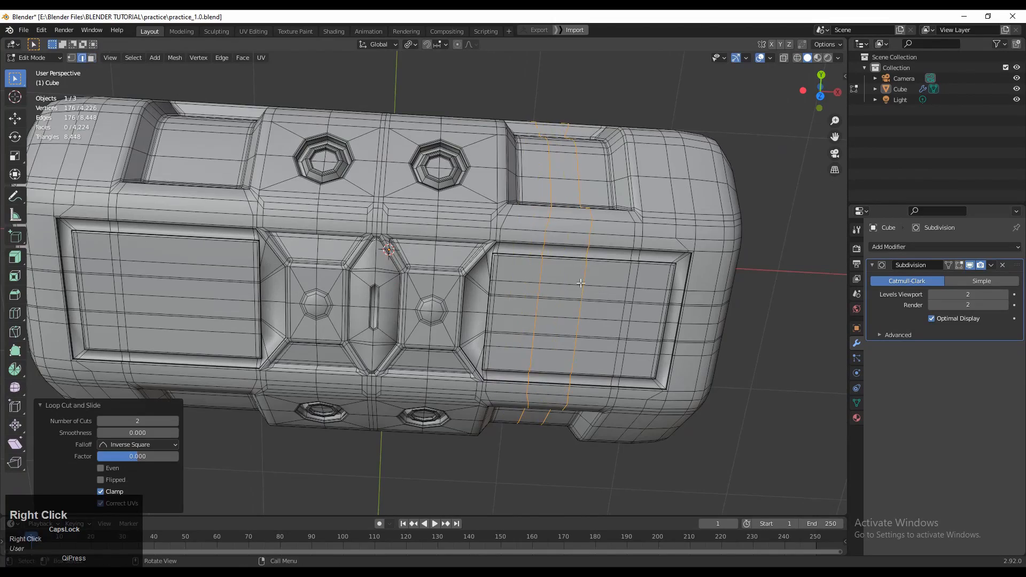
Select the four central faces of the +X lid panel in top orthographic view
{"action": "middle_click_drag", "start_coordinate": [569, 266], "coordinate": [720, 174]}
{"action": "left_click", "coordinate": [818, 87]}
{"action": "middle_click_drag", "start_coordinate": [572, 308], "coordinate": [508, 294], "text": "shift"}
{"action": "key", "text": "1"}
{"action": "scroll", "coordinate": [508, 295], "scroll_direction": "up", "scroll_amount": 2}
{"action": "left_click_drag", "start_coordinate": [500, 287], "coordinate": [499, 287]}
{"action": "scroll", "coordinate": [618, 276], "scroll_direction": "up", "scroll_amount": 2}
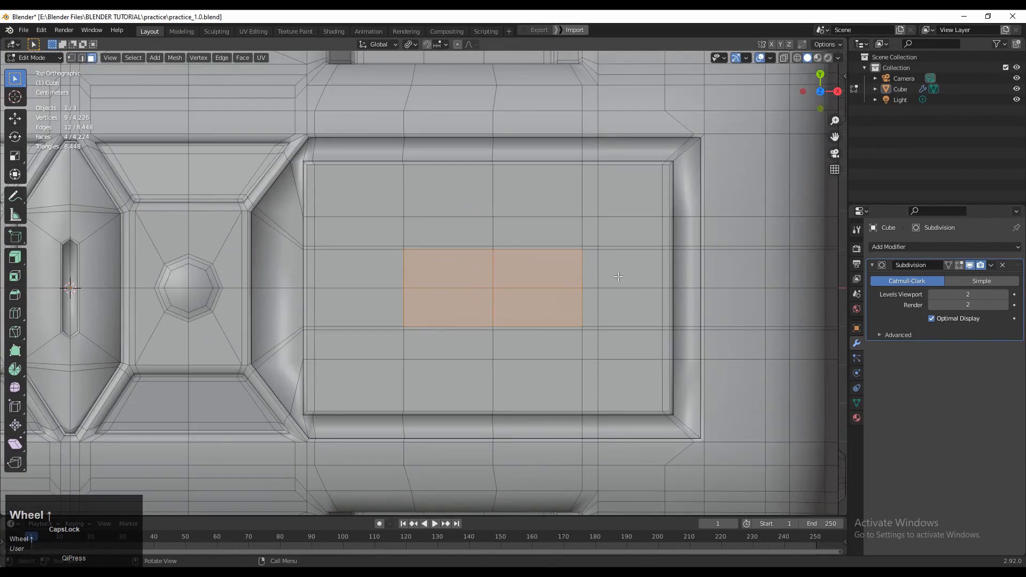
{"action": "middle_click_drag", "start_coordinate": [426, 271], "coordinate": [435, 335], "text": "shift"}
{"action": "scroll", "coordinate": [426, 269], "scroll_direction": "down", "scroll_amount": 2}
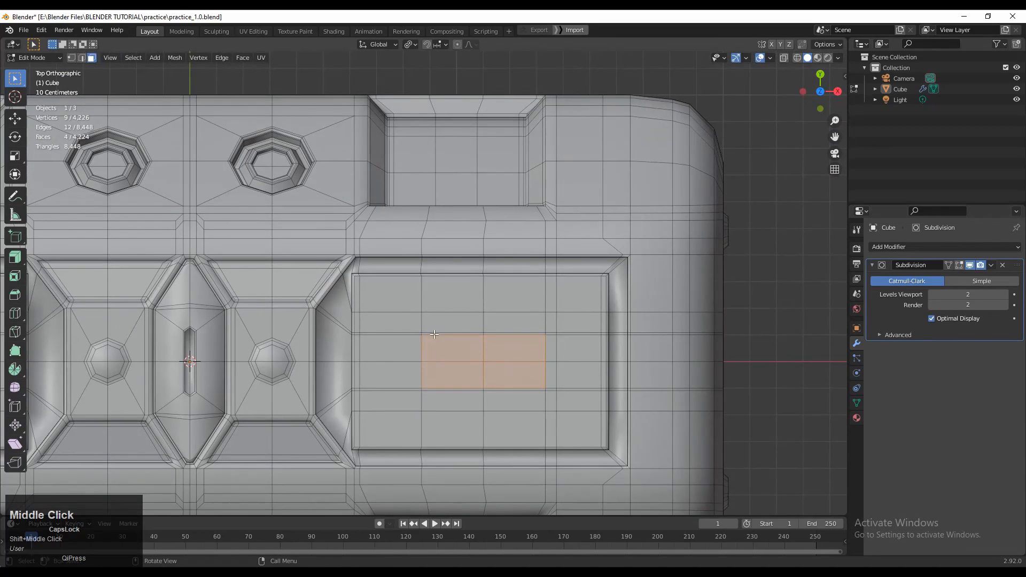
{"action": "middle_click_drag", "start_coordinate": [446, 287], "coordinate": [398, 256], "text": "shift"}
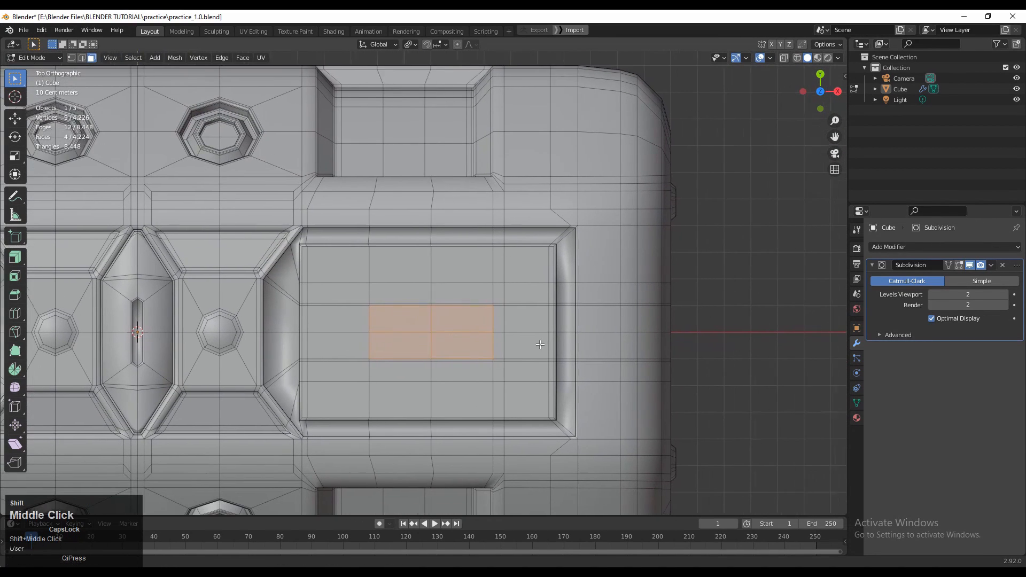
{"action": "scroll", "coordinate": [535, 329], "scroll_direction": "up", "scroll_amount": 1}
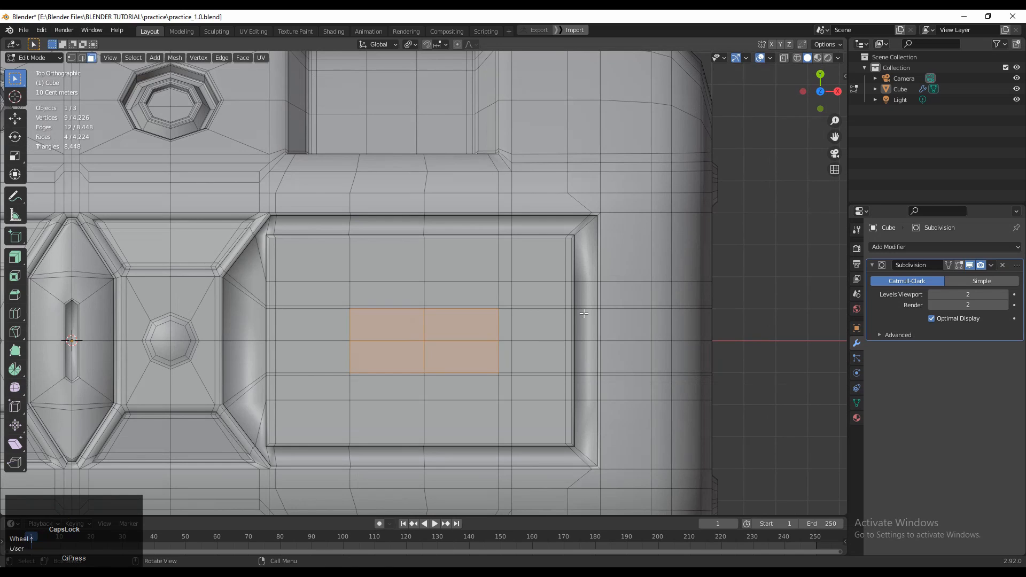
Inset the four central lid panel faces by about 0.049 m
{"action": "left_click", "coordinate": [565, 318]}
{"action": "middle_click_drag", "start_coordinate": [332, 343], "coordinate": [359, 346], "text": "shift"}
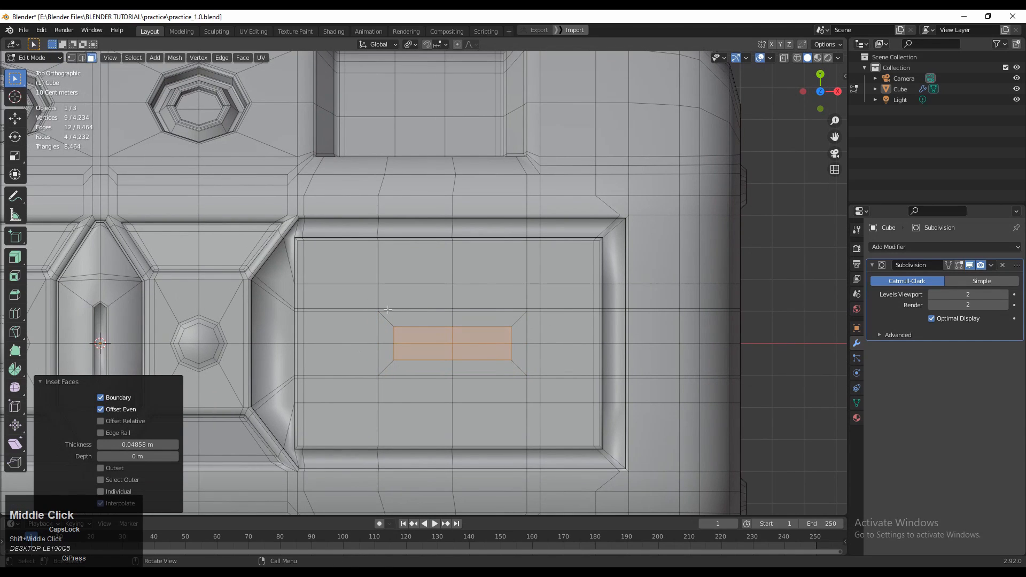
{"action": "scroll", "coordinate": [393, 313], "scroll_direction": "up", "scroll_amount": 1}
Extrude the inset faces down into the lid panel to form a rectangular recess and preview it
{"action": "middle_click_drag", "start_coordinate": [347, 288], "coordinate": [432, 349]}
{"action": "left_click", "coordinate": [354, 253]}
{"action": "key", "text": "Tab"}
{"action": "scroll", "coordinate": [432, 348], "scroll_direction": "up", "scroll_amount": 2}
{"action": "key", "text": "Tab"}
{"action": "scroll", "coordinate": [432, 349], "scroll_direction": "up", "scroll_amount": 2}
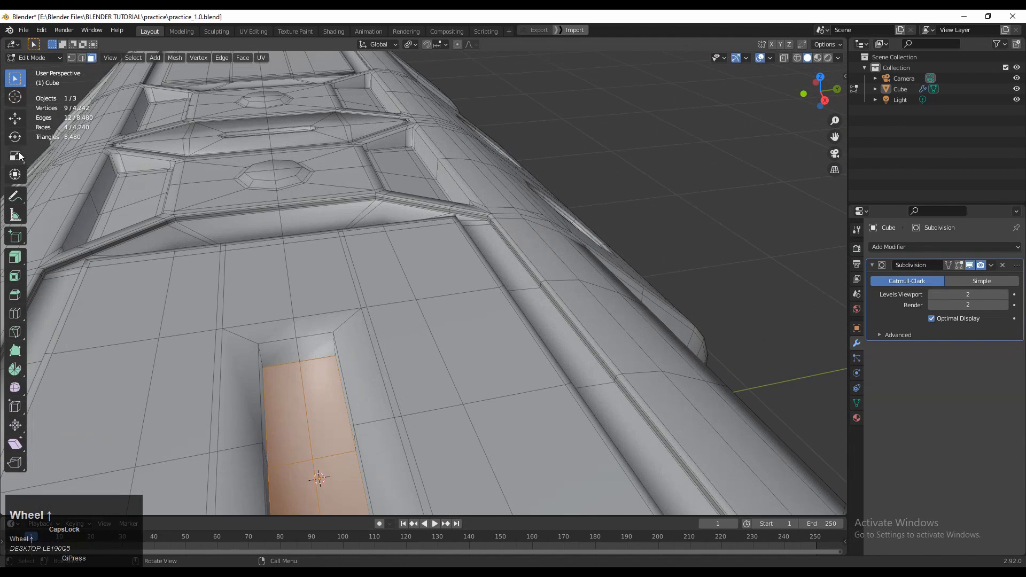
{"action": "middle_click_drag", "start_coordinate": [214, 363], "coordinate": [292, 224], "text": "shift"}
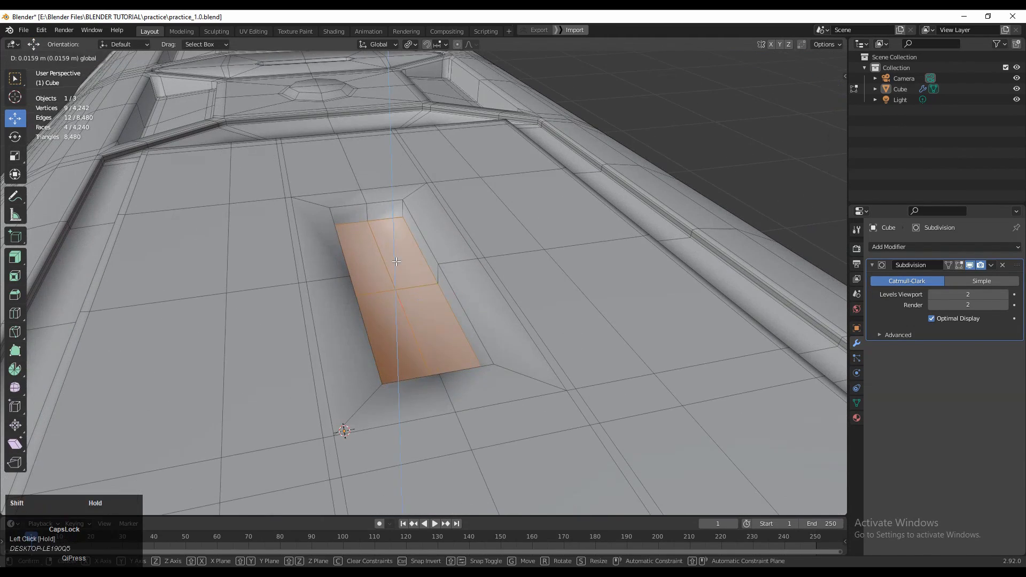
Raise the recess floor slightly along Z and preview the smoothed shape
{"action": "key", "text": "s"}
{"action": "left_click_drag", "start_coordinate": [396, 261], "coordinate": [395, 249]}
{"action": "middle_click_drag", "start_coordinate": [396, 248], "coordinate": [526, 292]}
{"action": "key", "text": "Tab"}
{"action": "scroll", "coordinate": [291, 248], "scroll_direction": "down", "scroll_amount": 4}
{"action": "middle_click_drag", "start_coordinate": [527, 291], "coordinate": [554, 262], "text": "shift"}
{"action": "scroll", "coordinate": [560, 298], "scroll_direction": "down", "scroll_amount": 4}
{"action": "scroll", "coordinate": [543, 291], "scroll_direction": "up", "scroll_amount": 4}
Raise the cross edges at the middle of the recess floor along Z to form a shallow ridge
{"action": "key", "text": "Tab"}
{"action": "scroll", "coordinate": [443, 377], "scroll_direction": "up", "scroll_amount": 3}
{"action": "middle_click_drag", "start_coordinate": [554, 321], "coordinate": [517, 330], "text": "shift"}
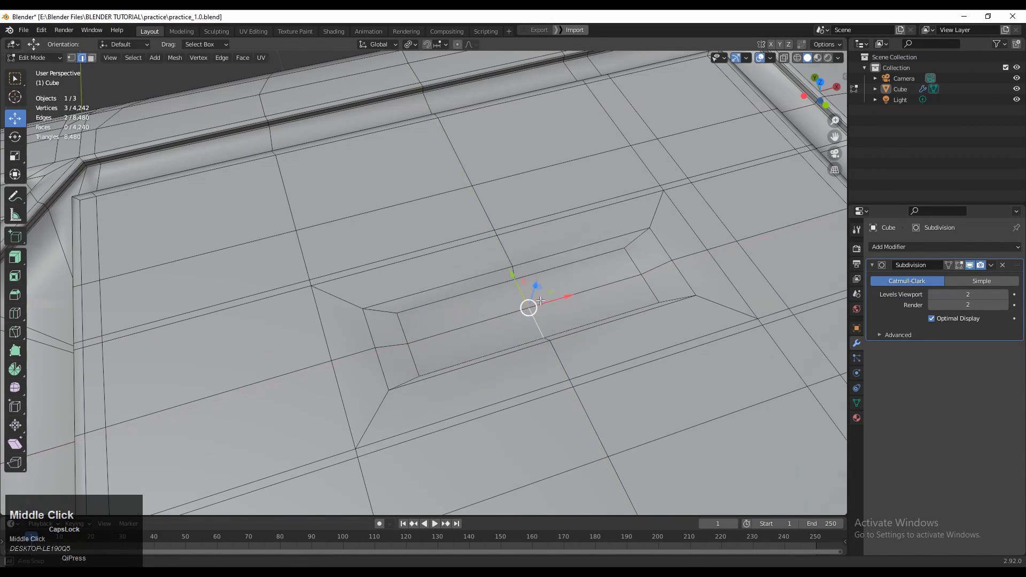
{"action": "middle_click_drag", "start_coordinate": [541, 301], "coordinate": [594, 152]}
{"action": "left_click_drag", "start_coordinate": [593, 113], "coordinate": [585, 144]}
{"action": "middle_click_drag", "start_coordinate": [585, 144], "coordinate": [506, 274]}
Select the four faces of the recess floor and inset them slightly
{"action": "key", "text": "3"}
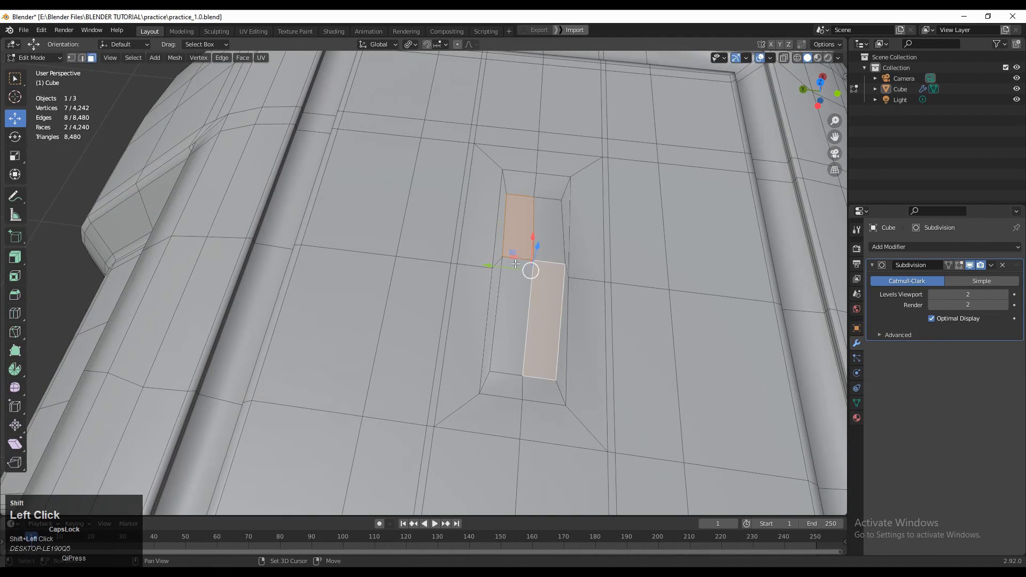
{"action": "left_click", "coordinate": [543, 228], "text": "shift"}
{"action": "middle_click_drag", "start_coordinate": [544, 228], "coordinate": [443, 283], "text": "shift"}
{"action": "left_click", "coordinate": [537, 272], "text": "ctrl"}
{"action": "key", "text": "Tab"}
{"action": "scroll", "coordinate": [451, 339], "scroll_direction": "up", "scroll_amount": 4}
{"action": "key", "text": "Tab"}
{"action": "middle_click_drag", "start_coordinate": [444, 283], "coordinate": [428, 299]}
{"action": "key", "text": "i"}
{"action": "left_click", "coordinate": [636, 305]}
Add a supporting edge loop around the recess walls and preview the smoothed result
{"action": "key", "text": "Tab"}
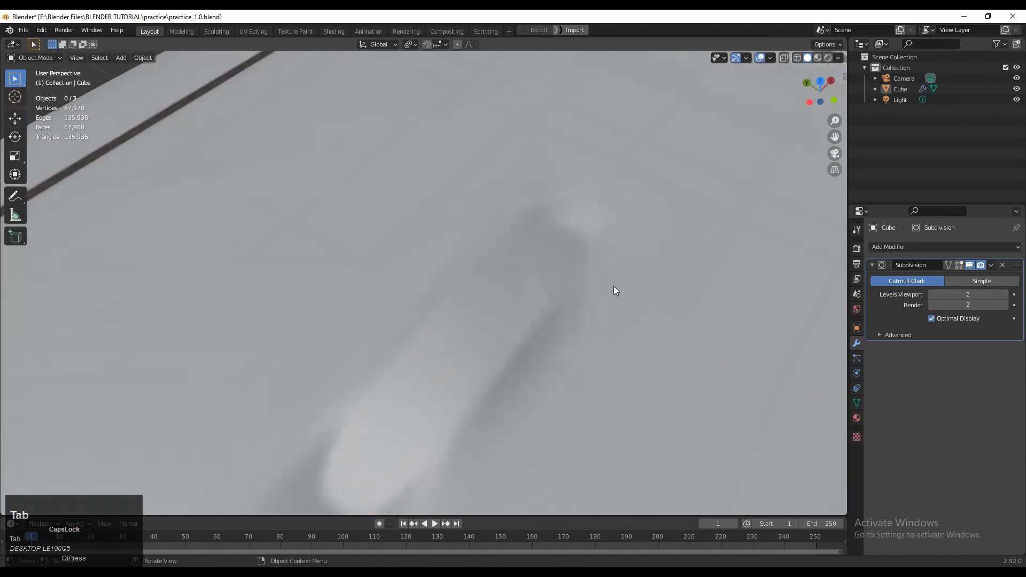
{"action": "middle_click_drag", "start_coordinate": [614, 287], "coordinate": [391, 310]}
{"action": "key", "text": "Tab"}
{"action": "left_click", "coordinate": [522, 298]}
{"action": "key", "text": "Tab"}
{"action": "key", "text": "Tab"}
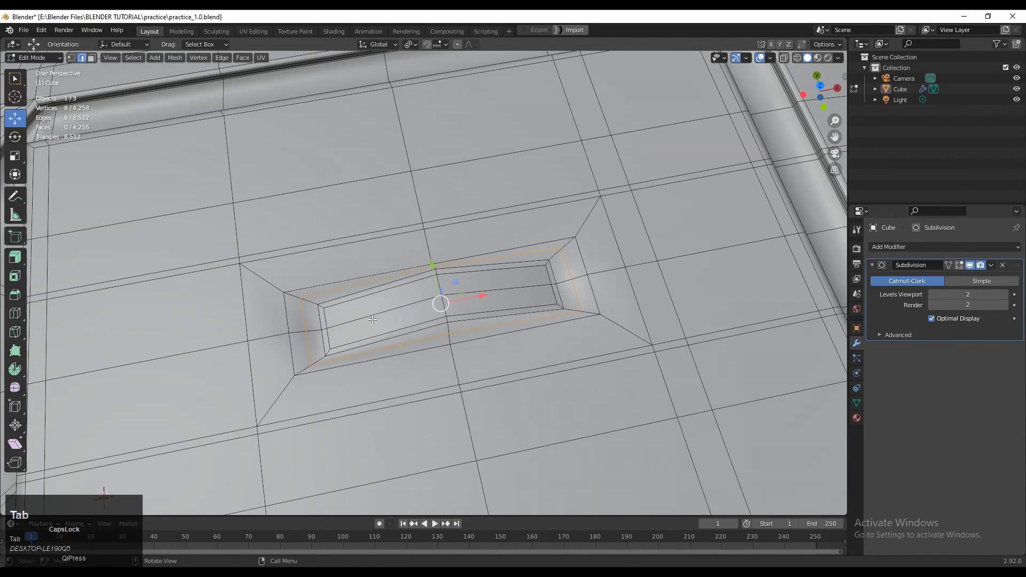
Add an edge loop close to the recess's outer rim at slide factor 0.400 and preview the smoothed shape
{"action": "left_click", "coordinate": [294, 298]}
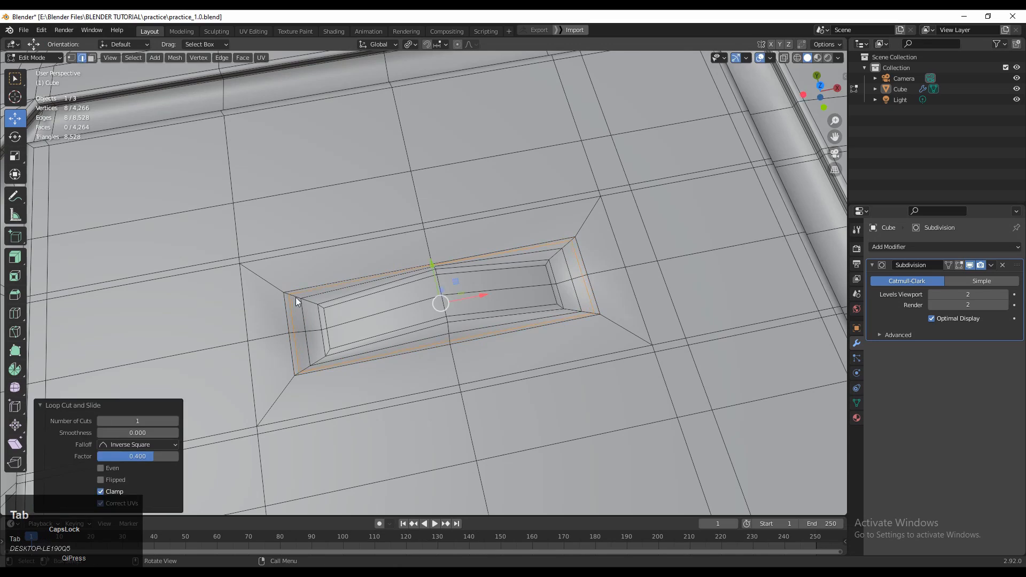
{"action": "key", "text": "Tab"}
{"action": "middle_click_drag", "start_coordinate": [296, 298], "coordinate": [312, 361]}
{"action": "scroll", "coordinate": [313, 361], "scroll_direction": "up", "scroll_amount": 3}
{"action": "middle_click_drag", "start_coordinate": [399, 339], "coordinate": [434, 276]}
{"action": "scroll", "coordinate": [483, 298], "scroll_direction": "up", "scroll_amount": 3}
Dissolve the inner edge loop around the recess floor
{"action": "key", "text": "Tab"}
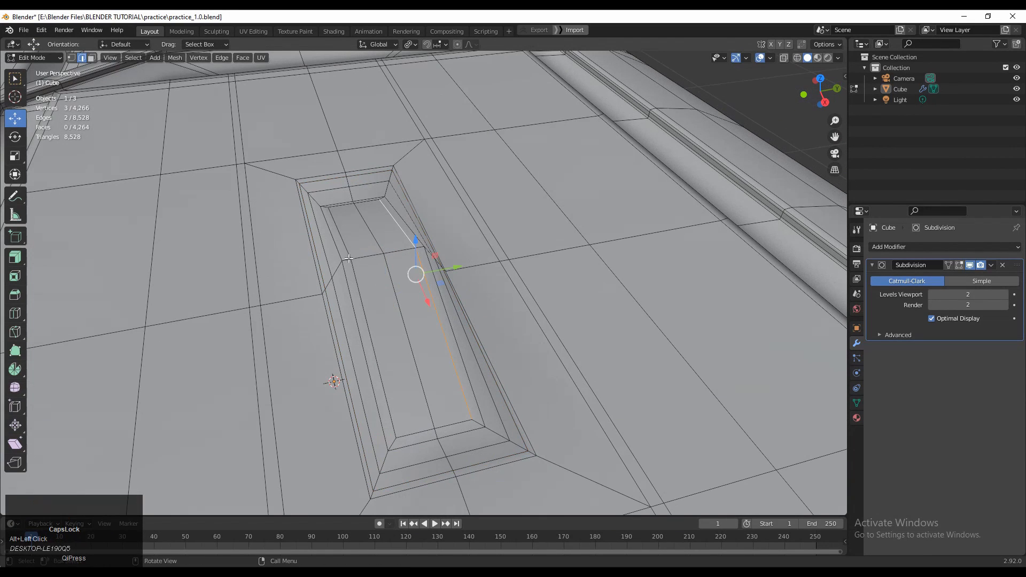
{"action": "middle_click_drag", "start_coordinate": [368, 287], "coordinate": [383, 284]}
{"action": "key", "text": "ctrl+x"}
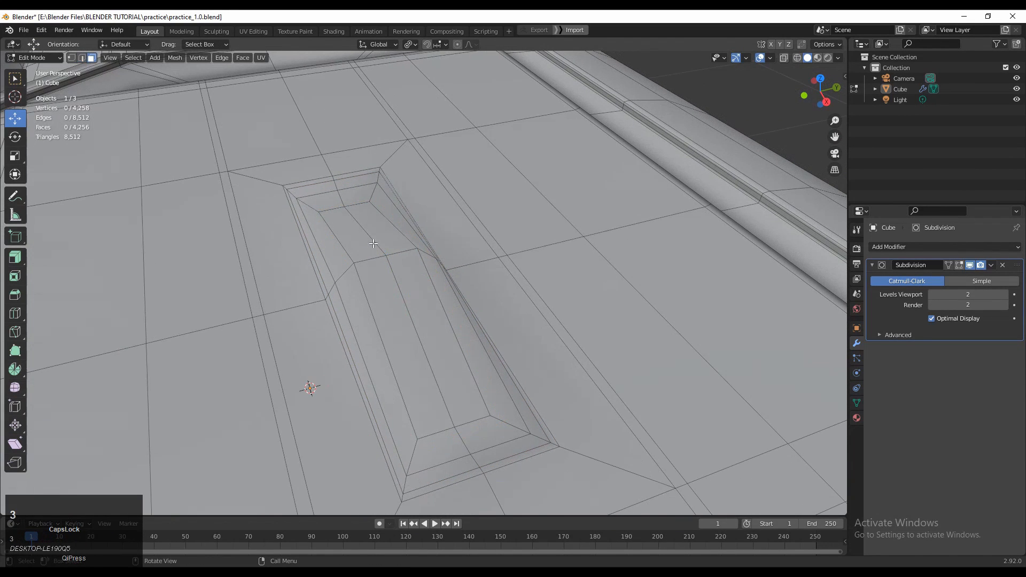
Select the four faces of the recess floor, raise them about 0.025 m along Z and preview the smoothed bulge
{"action": "left_click_drag", "start_coordinate": [405, 276], "coordinate": [406, 276]}
{"action": "middle_click_drag", "start_coordinate": [405, 277], "coordinate": [380, 237]}
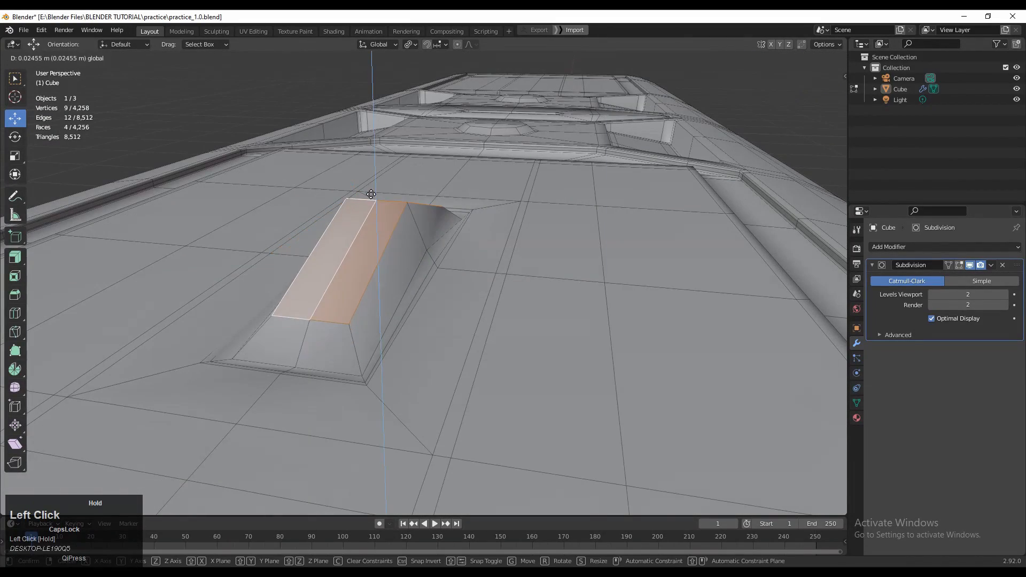
{"action": "left_click_drag", "start_coordinate": [371, 194], "coordinate": [371, 194]}
{"action": "middle_click_drag", "start_coordinate": [371, 195], "coordinate": [477, 249]}
{"action": "key", "text": "Tab"}
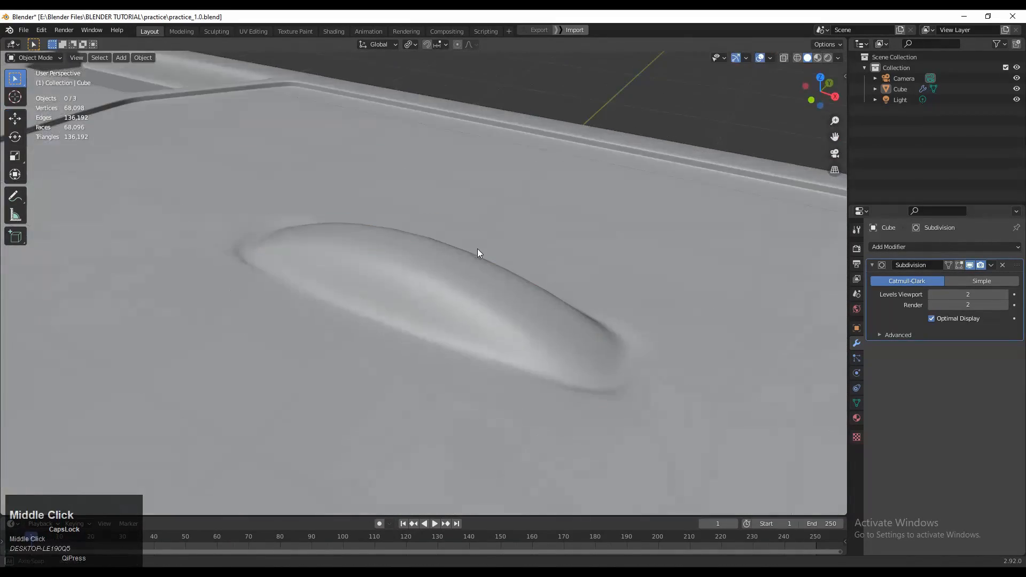
{"action": "scroll", "coordinate": [477, 249], "scroll_direction": "down", "scroll_amount": 5}
{"action": "middle_click_drag", "start_coordinate": [479, 348], "coordinate": [376, 304]}
Fine-tune the height of the selected recess floor faces along Z, checking the smoothed shape from several sides
{"action": "key", "text": "Tab"}
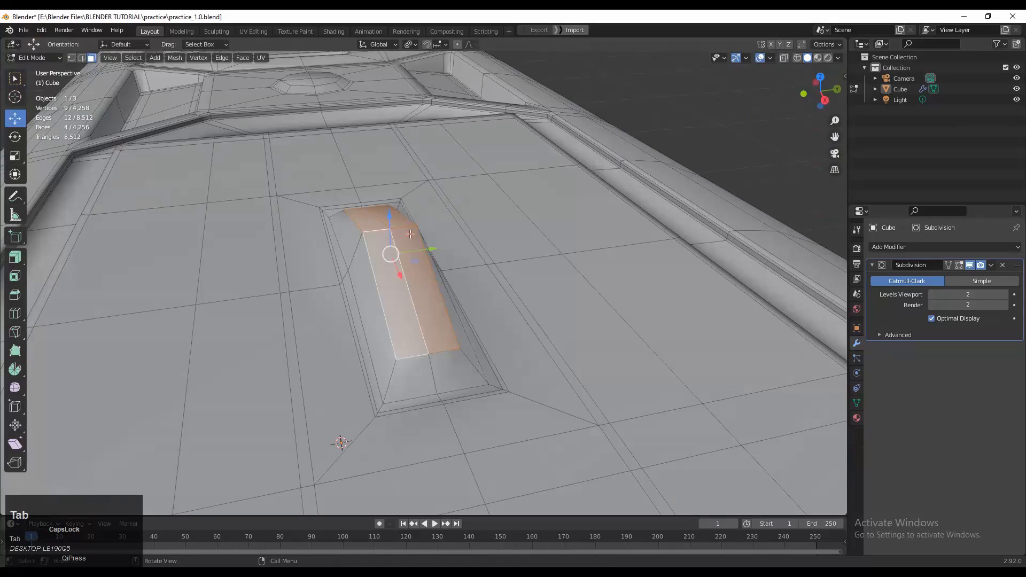
{"action": "left_click_drag", "start_coordinate": [402, 234], "coordinate": [405, 255]}
{"action": "key", "text": "Tab"}
{"action": "middle_click_drag", "start_coordinate": [405, 255], "coordinate": [447, 229]}
{"action": "key", "text": "Tab"}
{"action": "mouse_move", "coordinate": [458, 211]}
{"action": "left_mouse_down"}
{"action": "mouse_move", "coordinate": [478, 222]}
{"action": "mouse_move", "coordinate": [476, 206]}
{"action": "left_mouse_up"}
{"action": "key", "text": "Tab"}
{"action": "scroll", "coordinate": [476, 207], "scroll_direction": "down", "scroll_amount": 2}
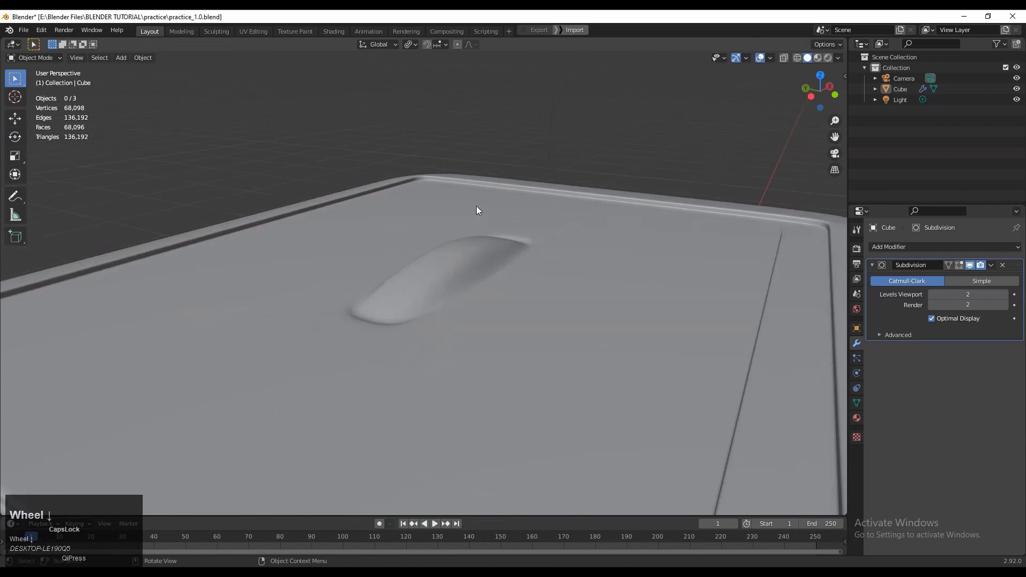
{"action": "middle_click_drag", "start_coordinate": [476, 206], "coordinate": [457, 195]}
{"action": "scroll", "coordinate": [456, 195], "scroll_direction": "down", "scroll_amount": 3}
{"action": "left_click", "coordinate": [495, 156]}
{"action": "middle_click_drag", "start_coordinate": [495, 156], "coordinate": [426, 229]}
{"action": "scroll", "coordinate": [504, 408], "scroll_direction": "up", "scroll_amount": 3}
Add crosswise edge loops through the lid panel on both sides of the central recess
{"action": "key", "text": "Tab"}
{"action": "middle_click_drag", "start_coordinate": [504, 408], "coordinate": [483, 306]}
{"action": "scroll", "coordinate": [482, 306], "scroll_direction": "up", "scroll_amount": 2}
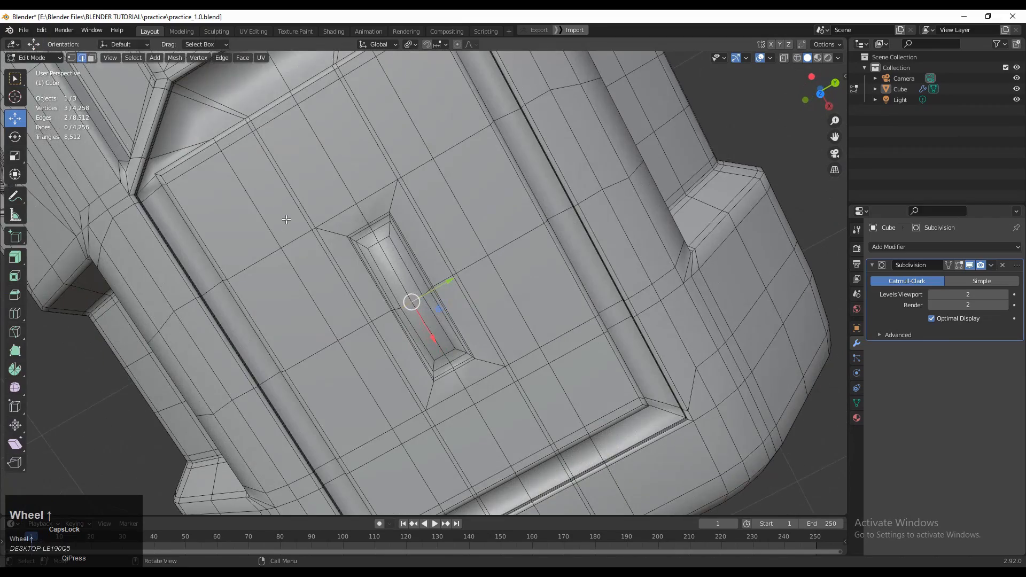
{"action": "middle_click_drag", "start_coordinate": [290, 242], "coordinate": [210, 275]}
{"action": "middle_click_drag", "start_coordinate": [210, 275], "coordinate": [278, 200], "text": "shift"}
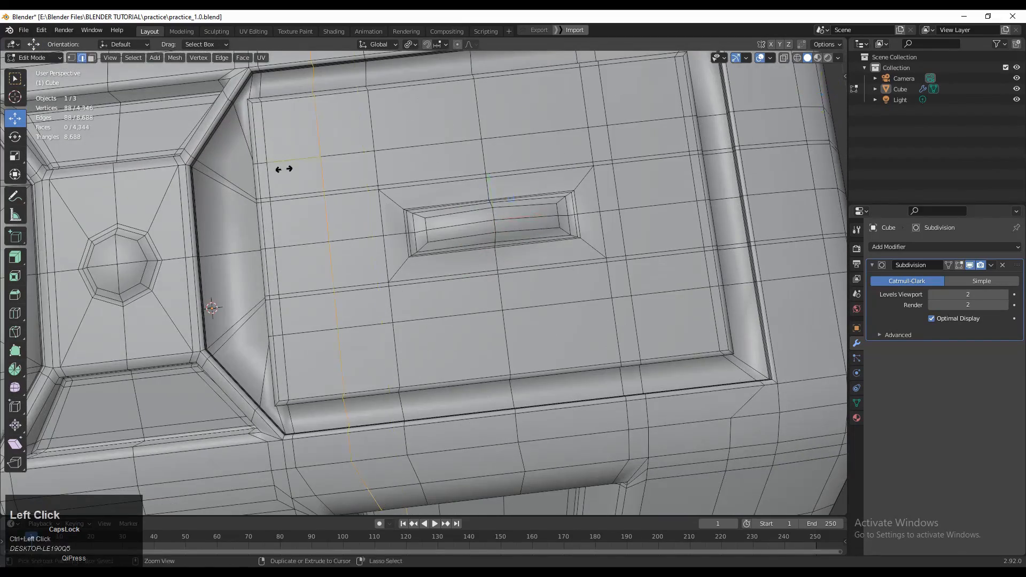
{"action": "left_click", "coordinate": [283, 169]}
{"action": "scroll", "coordinate": [427, 187], "scroll_direction": "down", "scroll_amount": 3}
{"action": "middle_click_drag", "start_coordinate": [517, 182], "coordinate": [534, 238]}
Select a two-by-two block of faces at each of the lid panel's four corners, inset them and preview the result
{"action": "key", "text": "3"}
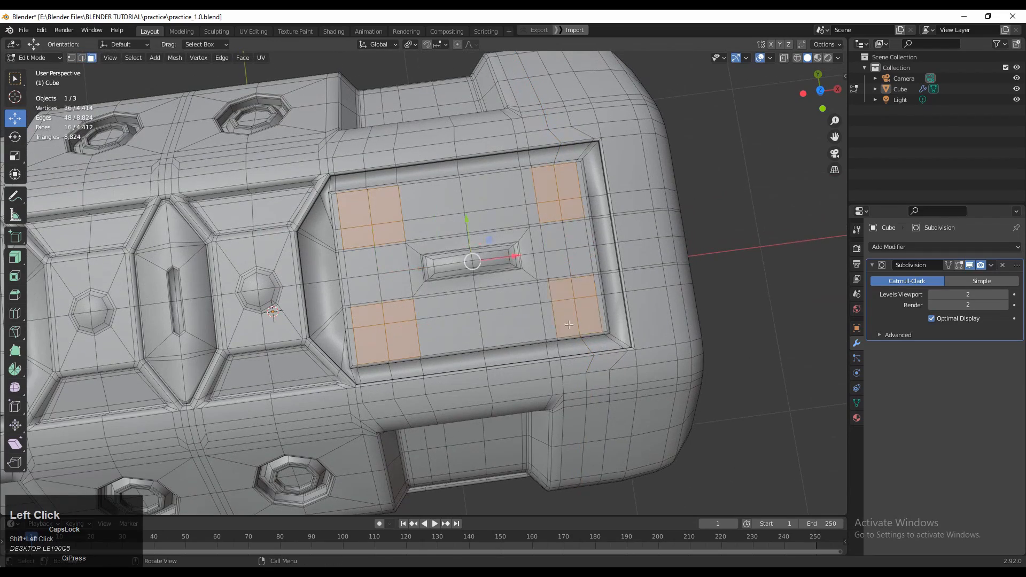
{"action": "middle_click_drag", "start_coordinate": [569, 324], "coordinate": [615, 328]}
{"action": "scroll", "coordinate": [643, 333], "scroll_direction": "up", "scroll_amount": 2}
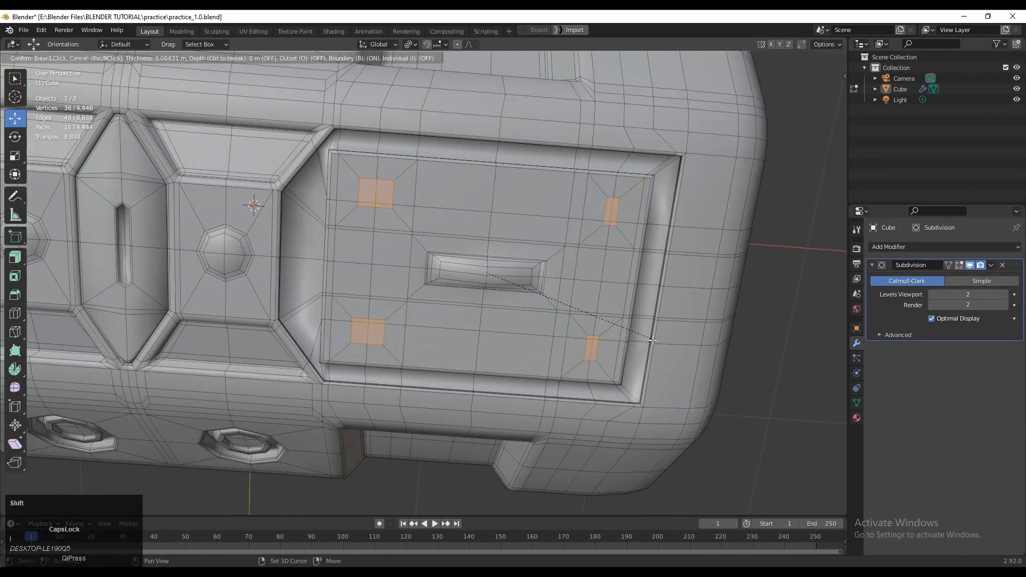
{"action": "left_click", "coordinate": [676, 355]}
{"action": "middle_click_drag", "start_coordinate": [479, 255], "coordinate": [501, 282]}
{"action": "left_click", "coordinate": [505, 261]}
{"action": "key", "text": "Tab"}
{"action": "scroll", "coordinate": [477, 342], "scroll_direction": "down", "scroll_amount": 3}
{"action": "scroll", "coordinate": [541, 308], "scroll_direction": "up", "scroll_amount": 4}
{"action": "key", "text": "Tab"}
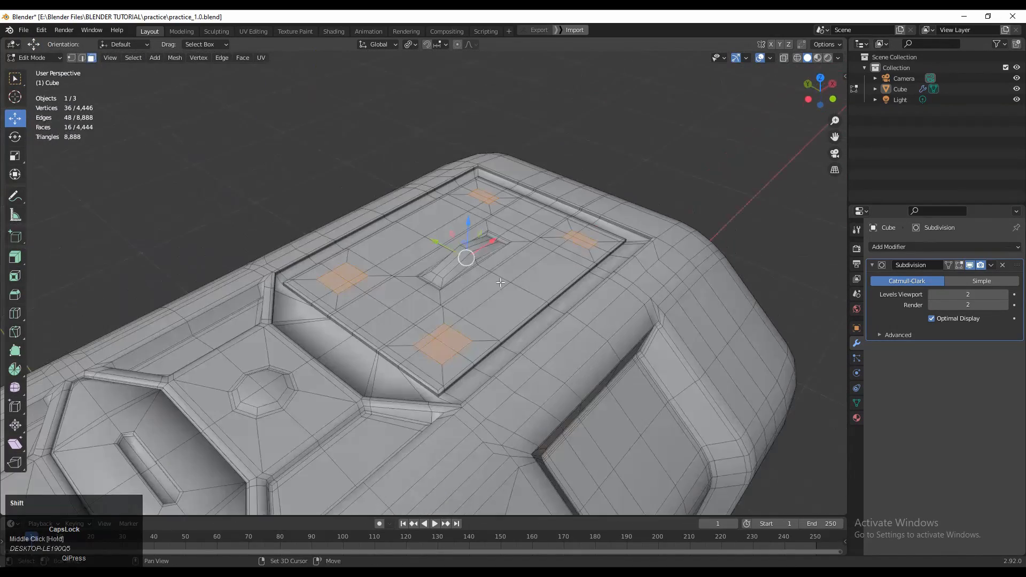
Extrude the four inset corner patches about 0.017 m inward, scale them to 0.8 and preview the recesses
{"action": "scroll", "coordinate": [470, 215], "scroll_direction": "up", "scroll_amount": 1}
{"action": "left_click", "coordinate": [498, 255], "text": "shift"}
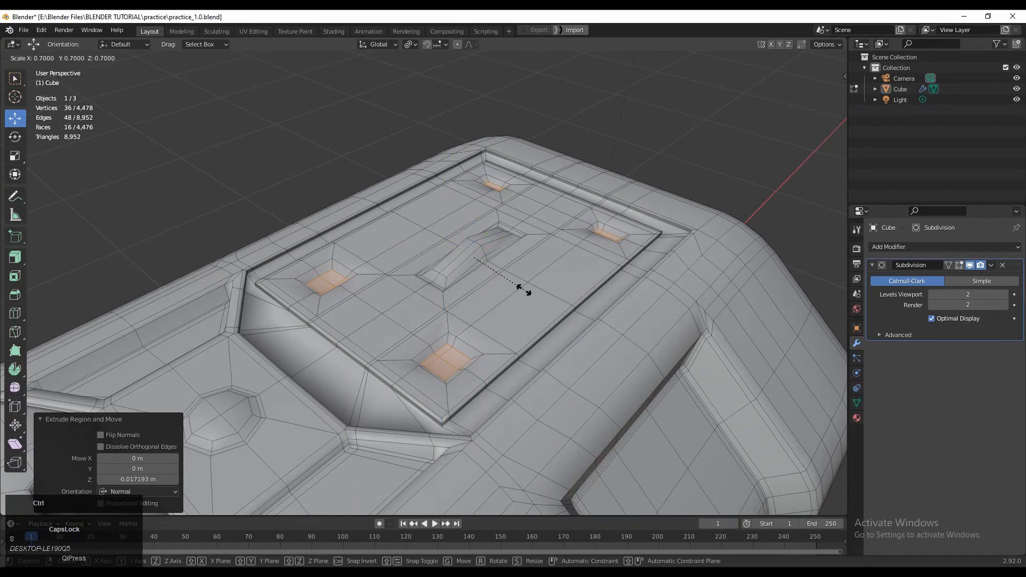
{"action": "scroll", "coordinate": [535, 321], "scroll_direction": "up", "scroll_amount": 3}
{"action": "middle_click_drag", "start_coordinate": [500, 304], "coordinate": [689, 253]}
{"action": "key", "text": "s"}
{"action": "left_click", "coordinate": [569, 312], "text": "ctrl"}
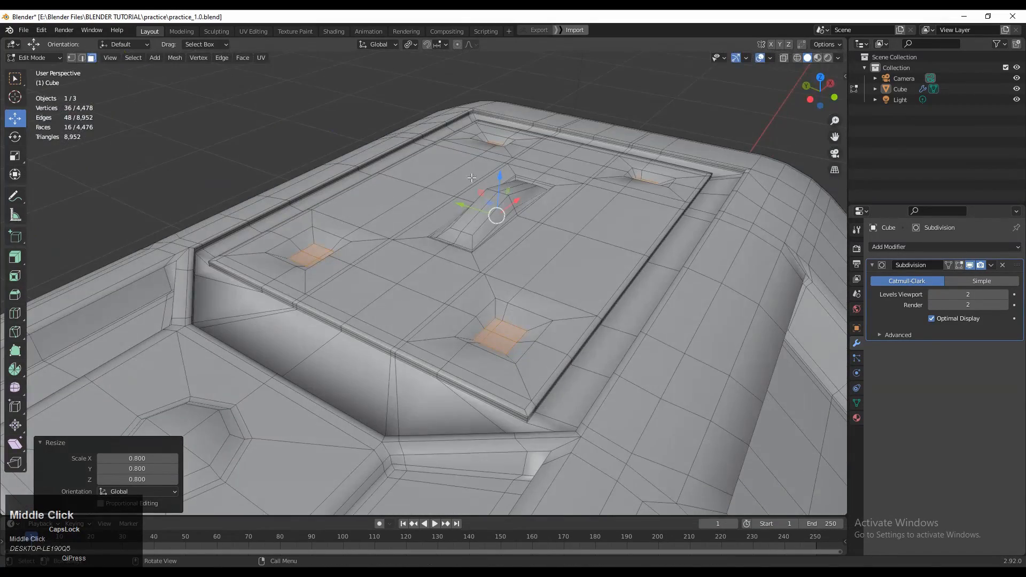
{"action": "key", "text": "Tab"}
{"action": "middle_click_drag", "start_coordinate": [498, 175], "coordinate": [506, 343]}
{"action": "scroll", "coordinate": [517, 235], "scroll_direction": "down", "scroll_amount": 2}
Inset the floor faces of the four corner recesses slightly and preview the smoothed result
{"action": "key", "text": "ctrl+z"}
{"action": "key", "text": "ctrl+z"}
{"action": "key", "text": "Tab"}
{"action": "key", "text": "Tab"}
{"action": "scroll", "coordinate": [572, 310], "scroll_direction": "up", "scroll_amount": 2}
{"action": "left_click", "coordinate": [562, 297], "text": "shift"}
{"action": "key", "text": "Tab"}
{"action": "scroll", "coordinate": [561, 296], "scroll_direction": "down", "scroll_amount": 1}
{"action": "key", "text": "Tab"}
Try adding an edge loop around the walls of the nearest corner recess
{"action": "scroll", "coordinate": [506, 346], "scroll_direction": "up", "scroll_amount": 2}
{"action": "key", "text": "ctrl+r"}
{"action": "left_click", "coordinate": [504, 335]}
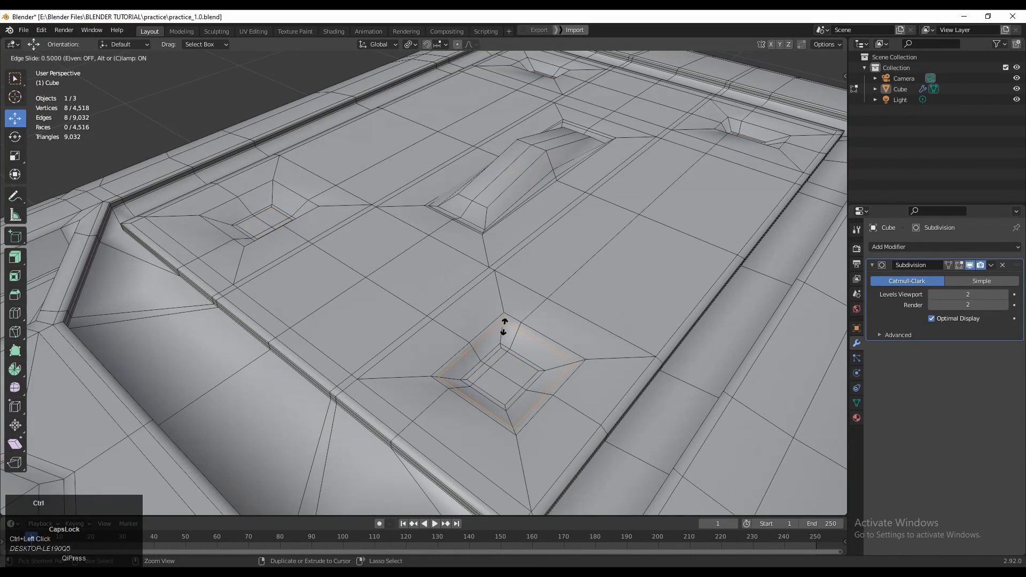
{"action": "left_click", "coordinate": [503, 326]}
{"action": "key", "text": "ctrl+z"}
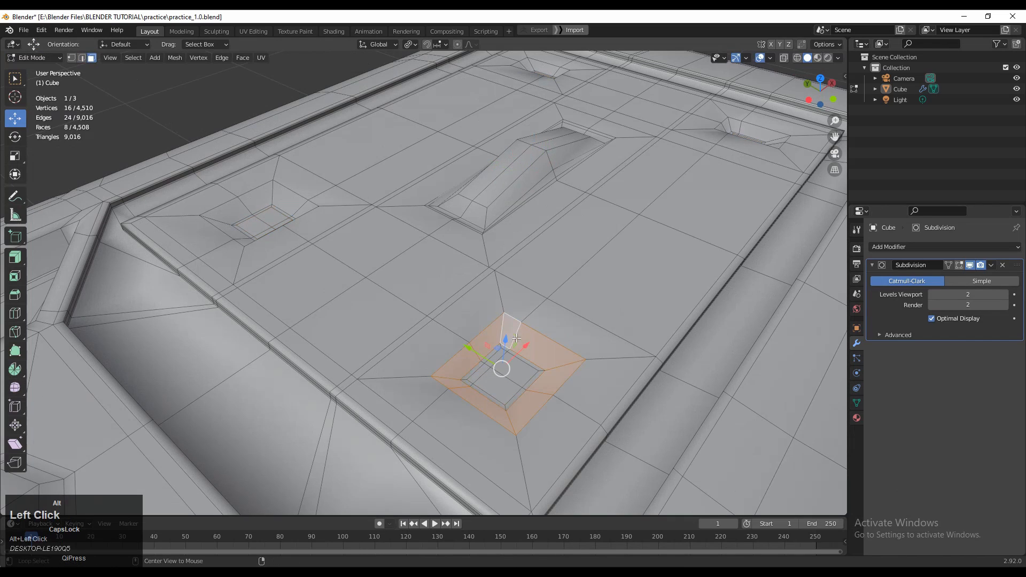
Select the wall faces of all four corner recesses, inset them slightly and switch to the smoothed view
{"action": "middle_click_drag", "start_coordinate": [283, 197], "coordinate": [465, 304]}
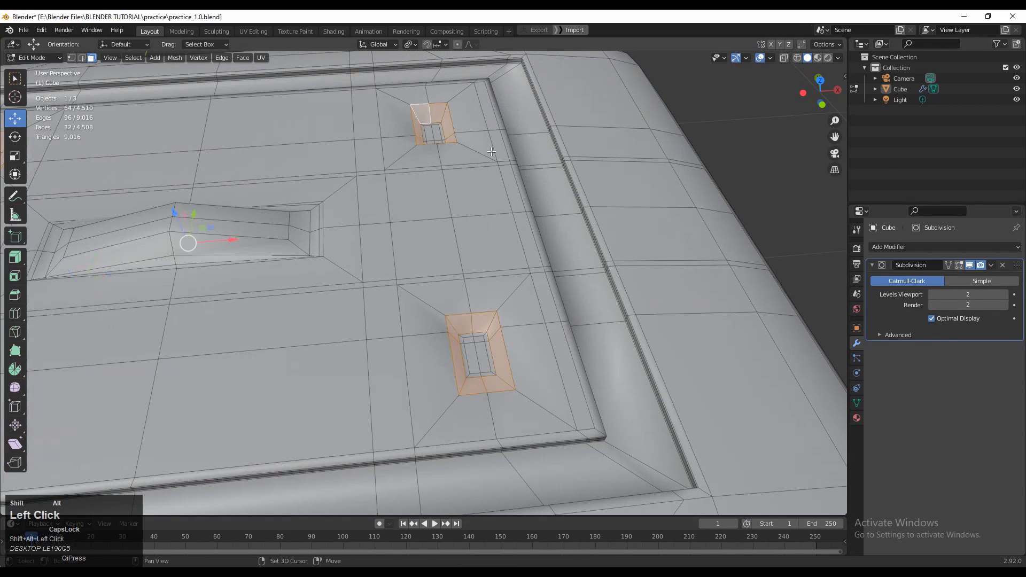
{"action": "middle_click_drag", "start_coordinate": [646, 207], "coordinate": [592, 334], "text": "shift"}
{"action": "left_click", "coordinate": [705, 221]}
{"action": "key", "text": "Tab"}
Examine the smoothed lid panel and its four corner recesses from close up and from a distance
{"action": "scroll", "coordinate": [355, 326], "scroll_direction": "up", "scroll_amount": 5}
{"action": "scroll", "coordinate": [495, 345], "scroll_direction": "up", "scroll_amount": 2}
{"action": "middle_click_drag", "start_coordinate": [355, 322], "coordinate": [479, 291], "text": "shift"}
{"action": "scroll", "coordinate": [569, 301], "scroll_direction": "down", "scroll_amount": 2}
{"action": "middle_click_drag", "start_coordinate": [775, 300], "coordinate": [745, 326]}
{"action": "scroll", "coordinate": [745, 331], "scroll_direction": "down", "scroll_amount": 5}
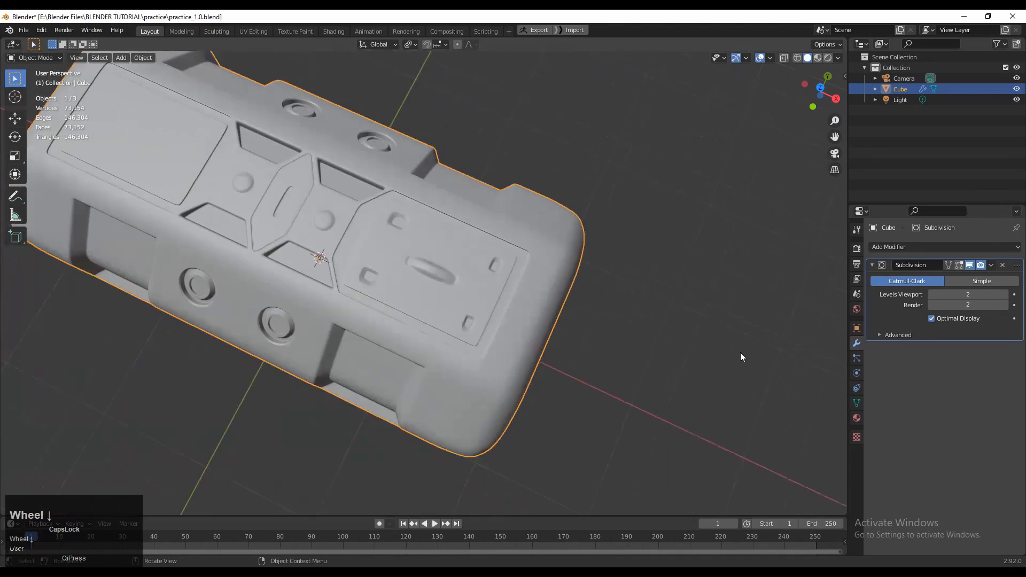
{"action": "middle_click_drag", "start_coordinate": [578, 355], "coordinate": [490, 313]}
{"action": "scroll", "coordinate": [434, 295], "scroll_direction": "up", "scroll_amount": 5}
{"action": "middle_click_drag", "start_coordinate": [470, 350], "coordinate": [409, 306]}
{"action": "scroll", "coordinate": [411, 309], "scroll_direction": "down", "scroll_amount": 8}
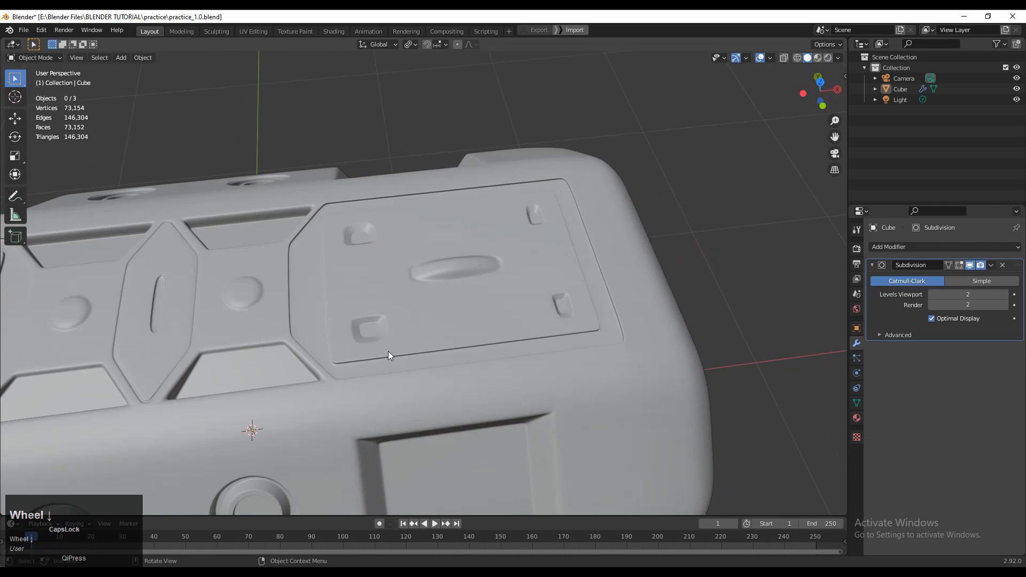
{"action": "middle_click_drag", "start_coordinate": [415, 373], "coordinate": [483, 290]}
Add an unslid edge loop around the rounded rim of the crate's end and scale it up to about 1.03
{"action": "left_click", "coordinate": [409, 284]}
{"action": "scroll", "coordinate": [503, 264], "scroll_direction": "up", "scroll_amount": 5}
{"action": "key", "text": "Tab"}
{"action": "left_click", "coordinate": [350, 192]}
{"action": "right_click", "coordinate": [351, 191]}
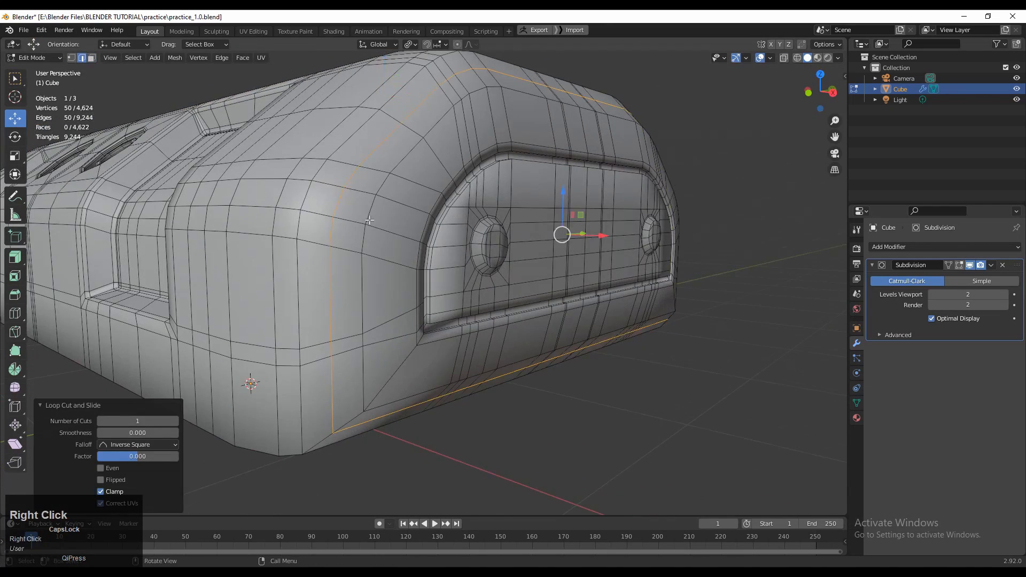
{"action": "middle_click_drag", "start_coordinate": [351, 191], "coordinate": [639, 185]}
{"action": "key", "text": "s"}
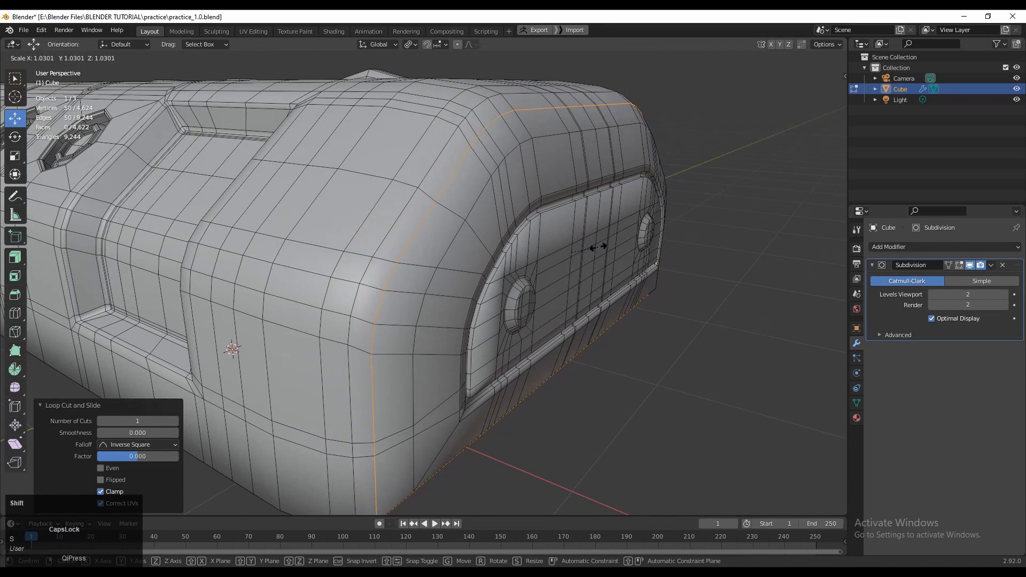
{"action": "left_click", "coordinate": [589, 255]}
Examine the smoothed end of the crate from several angles
{"action": "scroll", "coordinate": [650, 242], "scroll_direction": "down", "scroll_amount": 3}
{"action": "left_click", "coordinate": [828, 89]}
{"action": "middle_click_drag", "start_coordinate": [291, 170], "coordinate": [592, 232], "text": "shift"}
{"action": "scroll", "coordinate": [356, 192], "scroll_direction": "up", "scroll_amount": 4}
{"action": "left_click", "coordinate": [411, 181]}
{"action": "key", "text": "Tab"}
{"action": "scroll", "coordinate": [410, 196], "scroll_direction": "down", "scroll_amount": 4}
{"action": "left_click", "coordinate": [643, 208]}
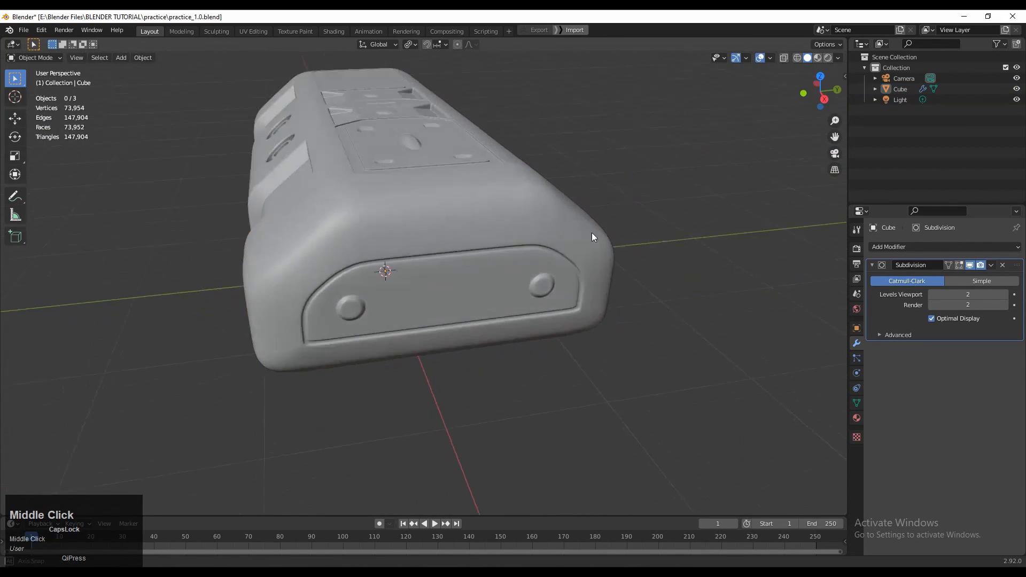
{"action": "scroll", "coordinate": [497, 246], "scroll_direction": "up", "scroll_amount": 3}
{"action": "middle_click_drag", "start_coordinate": [496, 246], "coordinate": [557, 220]}
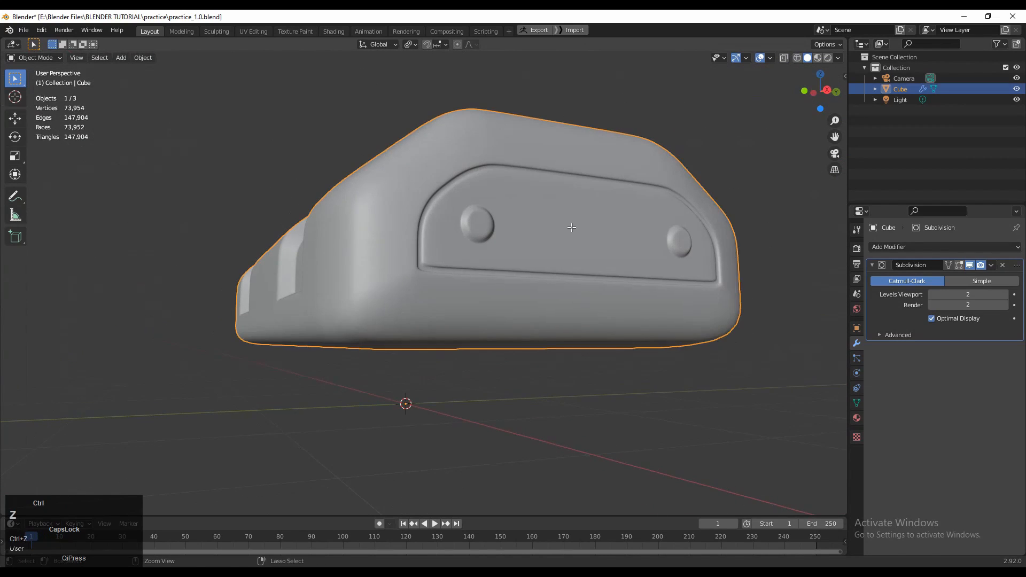
Slide the vertex at the crate's lower front corner along its edge by a factor of 0.084
{"action": "key", "text": "Tab"}
{"action": "key", "text": "Tab"}
{"action": "key", "text": "Tab"}
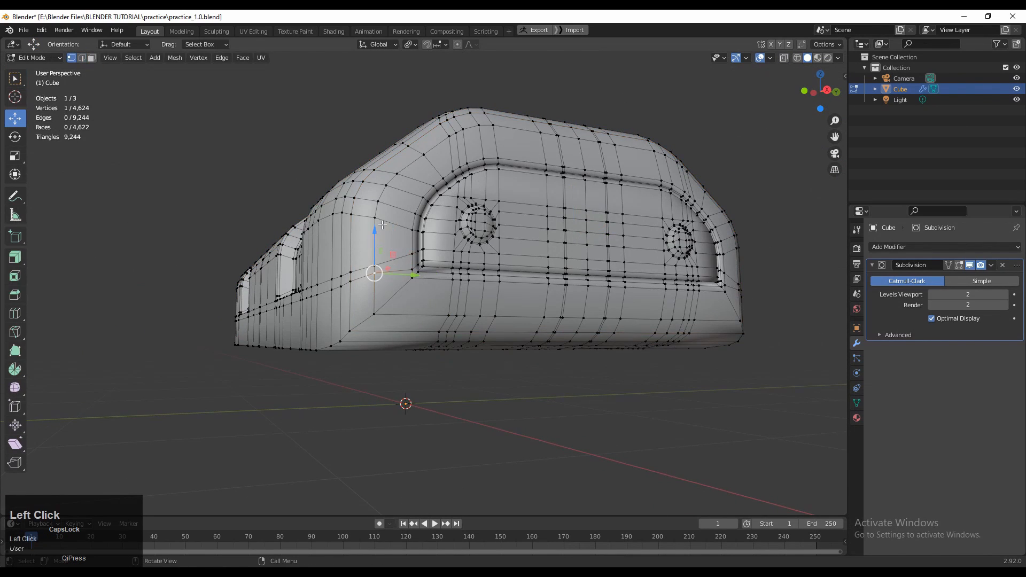
{"action": "left_click", "coordinate": [382, 224]}
{"action": "middle_click_drag", "start_coordinate": [382, 225], "coordinate": [443, 291]}
{"action": "left_click", "coordinate": [443, 291]}
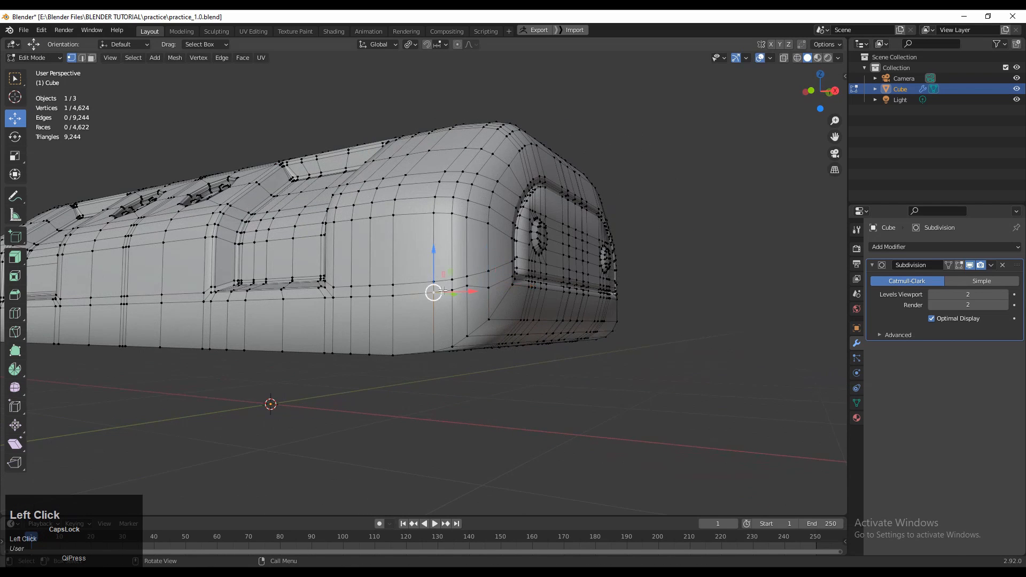
{"action": "left_click", "coordinate": [485, 213]}
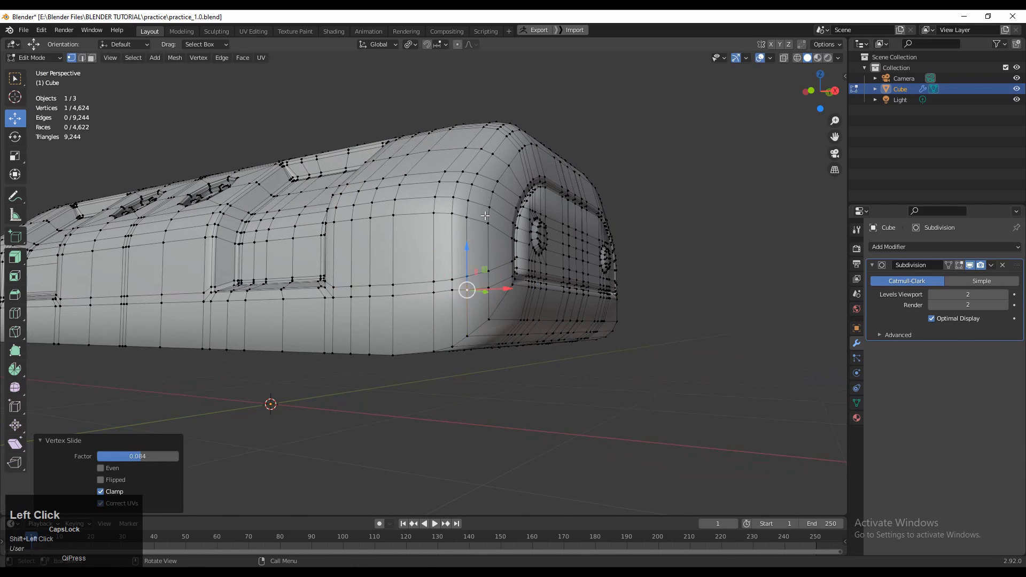
Check the smoothed lower corner and the overall shape of the crate
{"action": "key", "text": "Tab"}
{"action": "middle_click_drag", "start_coordinate": [485, 213], "coordinate": [502, 253]}
{"action": "scroll", "coordinate": [502, 264], "scroll_direction": "up", "scroll_amount": 2}
{"action": "key", "text": "ctrl+z"}
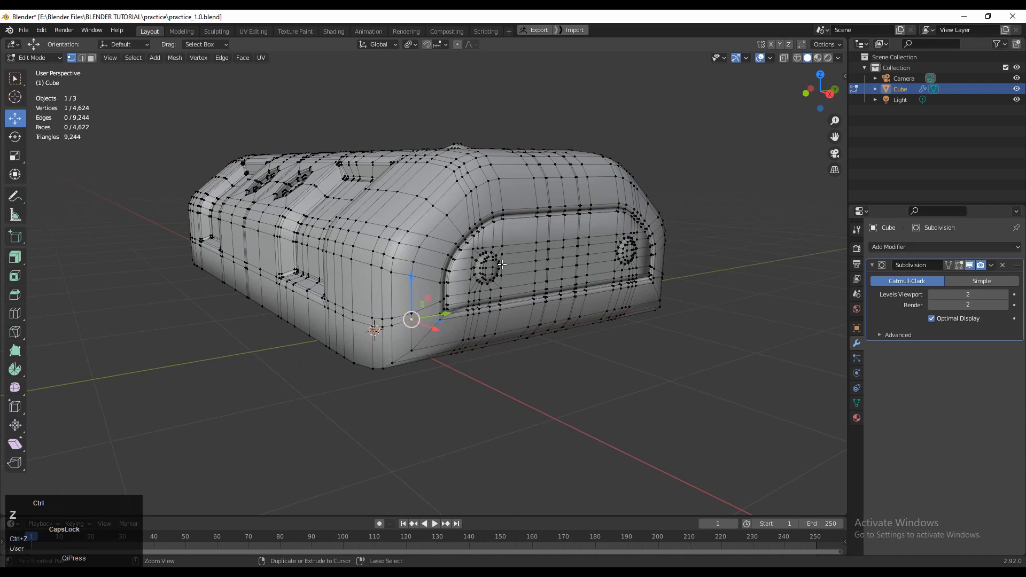
{"action": "key", "text": "Tab"}
{"action": "middle_click_drag", "start_coordinate": [515, 268], "coordinate": [501, 320]}
{"action": "scroll", "coordinate": [524, 263], "scroll_direction": "down", "scroll_amount": 4}
{"action": "middle_click_drag", "start_coordinate": [524, 263], "coordinate": [534, 235]}
{"action": "middle_click_drag", "start_coordinate": [535, 240], "coordinate": [539, 289], "text": "shift"}
{"action": "scroll", "coordinate": [539, 291], "scroll_direction": "up", "scroll_amount": 2}
Select the whole mesh and symmetrize it from +X to -X so both lid panels carry the same details
{"action": "key", "text": "Tab"}
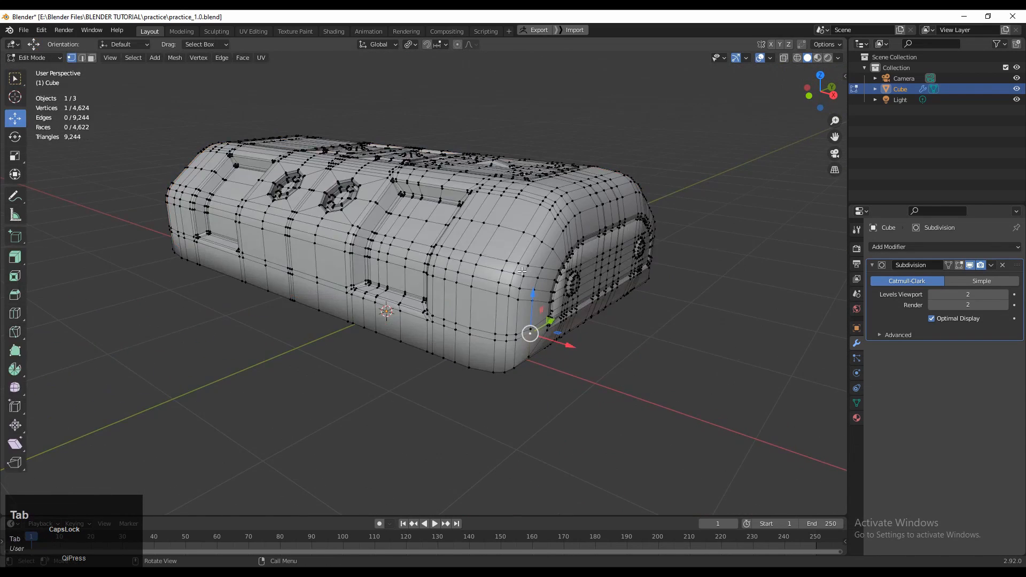
{"action": "key", "text": "a"}
{"action": "scroll", "coordinate": [481, 251], "scroll_direction": "down", "scroll_amount": 2}
{"action": "middle_click_drag", "start_coordinate": [482, 251], "coordinate": [492, 300]}
{"action": "scroll", "coordinate": [492, 299], "scroll_direction": "up", "scroll_amount": 4}
{"action": "middle_click_drag", "start_coordinate": [492, 299], "coordinate": [484, 243], "text": "shift"}
{"action": "left_click", "coordinate": [178, 60]}
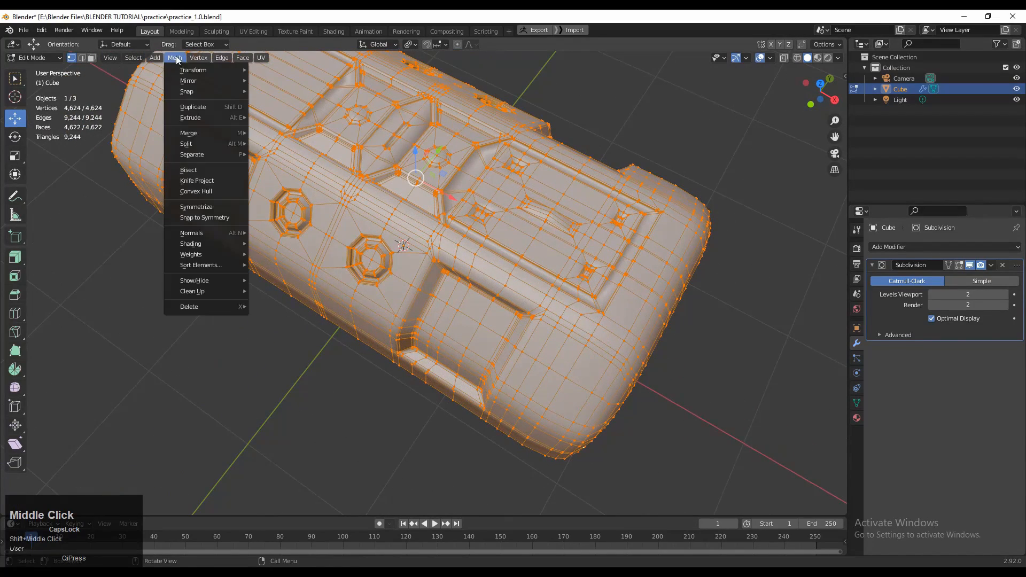
{"action": "left_click", "coordinate": [199, 207]}
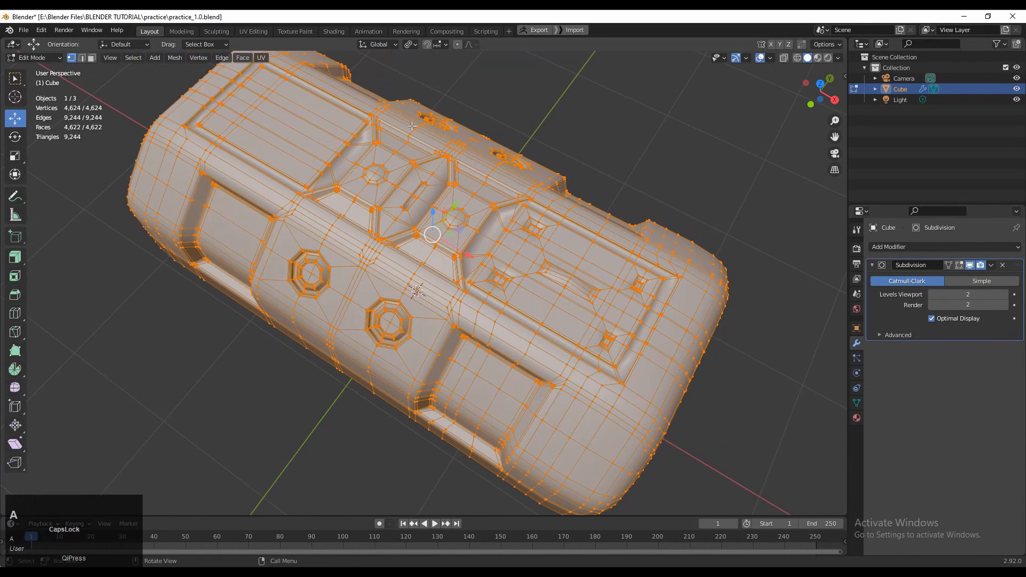
{"action": "left_click", "coordinate": [175, 58]}
{"action": "left_click", "coordinate": [197, 210]}
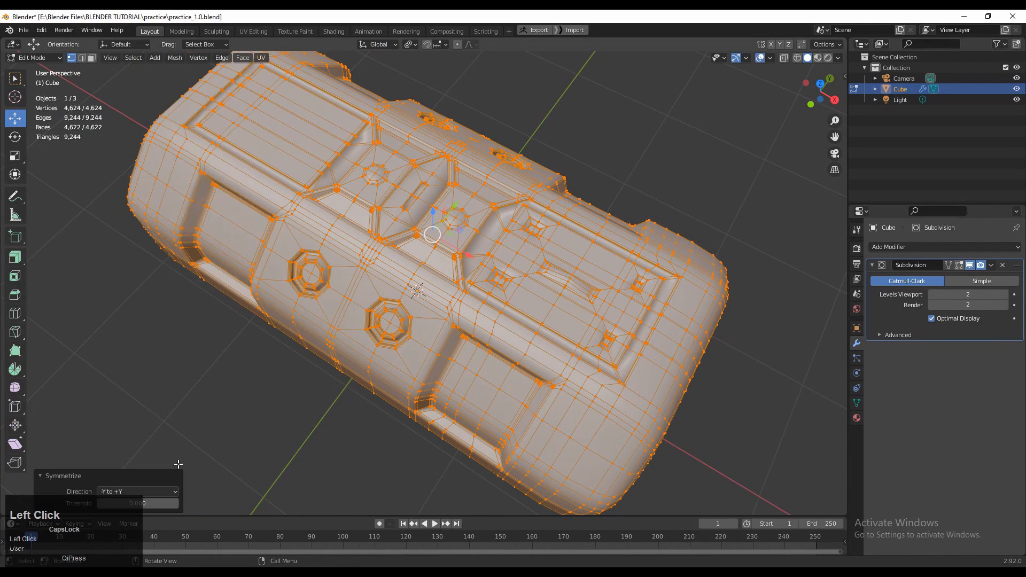
{"action": "left_click", "coordinate": [155, 466]}
{"action": "left_click", "coordinate": [183, 348]}
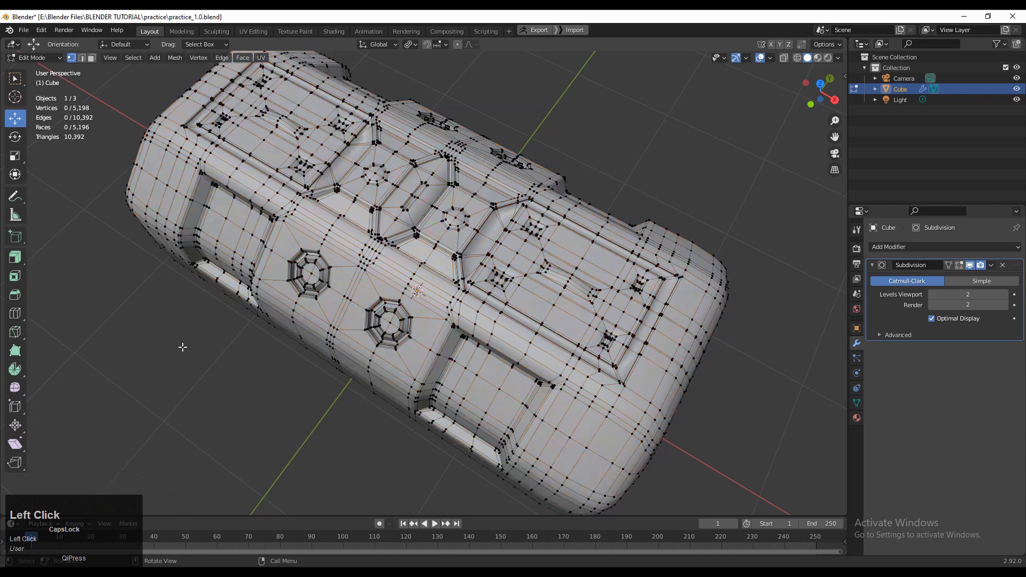
Preview the symmetrized crate in smoothed form and save the file
{"action": "key", "text": "Tab"}
{"action": "scroll", "coordinate": [228, 312], "scroll_direction": "down", "scroll_amount": 2}
{"action": "left_click", "coordinate": [519, 171]}
{"action": "middle_click_drag", "start_coordinate": [519, 171], "coordinate": [473, 266]}
{"action": "scroll", "coordinate": [489, 233], "scroll_direction": "up", "scroll_amount": 2}
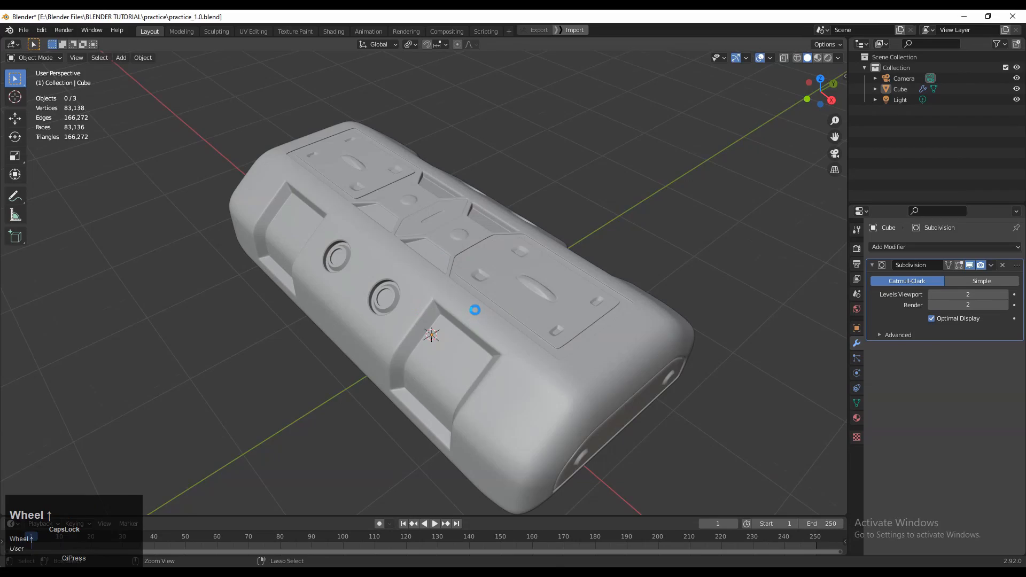
{"action": "key", "text": "ctrl+s"}
Slide the diagonal four-edge chain at the side pocket's upper corner nearest the round sockets by a factor of 0.100
{"action": "scroll", "coordinate": [475, 310], "scroll_direction": "up", "scroll_amount": 2}
{"action": "mouse_move", "coordinate": [475, 310]}
{"action": "middle_mouse_down"}
{"action": "mouse_move", "coordinate": [473, 349]}
{"action": "mouse_move", "coordinate": [524, 344]}
{"action": "mouse_move", "coordinate": [464, 304]}
{"action": "middle_mouse_up"}
{"action": "scroll", "coordinate": [463, 306], "scroll_direction": "up", "scroll_amount": 2}
{"action": "key", "text": "Tab"}
{"action": "scroll", "coordinate": [463, 306], "scroll_direction": "up", "scroll_amount": 4}
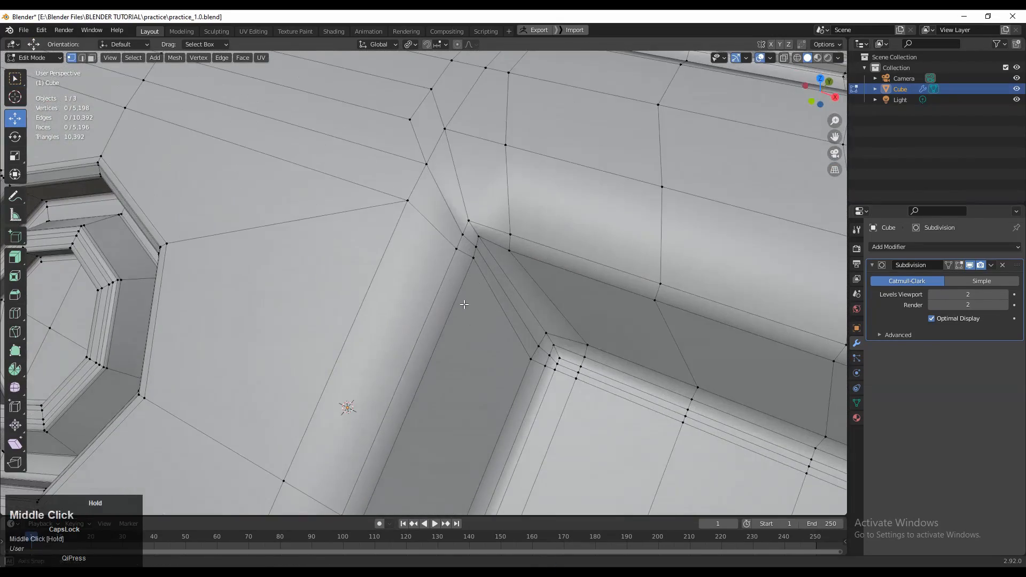
{"action": "middle_click_drag", "start_coordinate": [537, 340], "coordinate": [544, 299]}
{"action": "left_click", "coordinate": [525, 321], "text": "shift"}
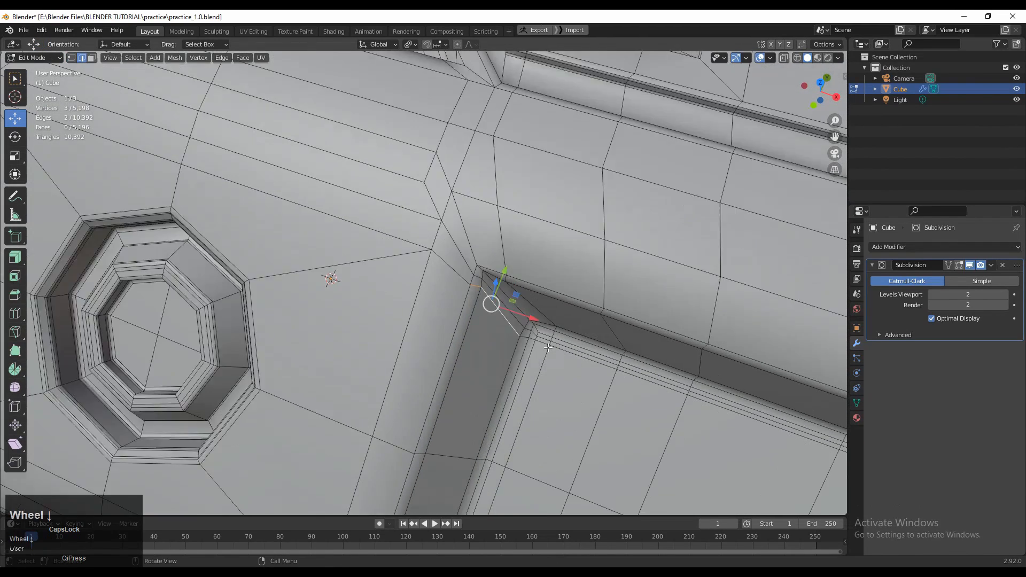
{"action": "scroll", "coordinate": [503, 350], "scroll_direction": "up", "scroll_amount": 2}
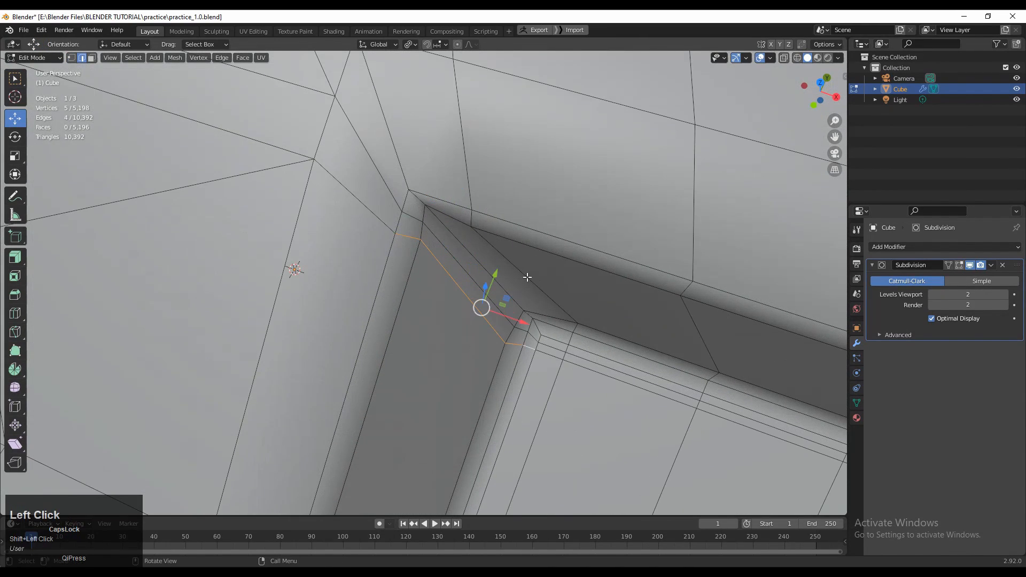
{"action": "left_click", "coordinate": [522, 299]}
{"action": "middle_click_drag", "start_coordinate": [513, 268], "coordinate": [428, 265]}
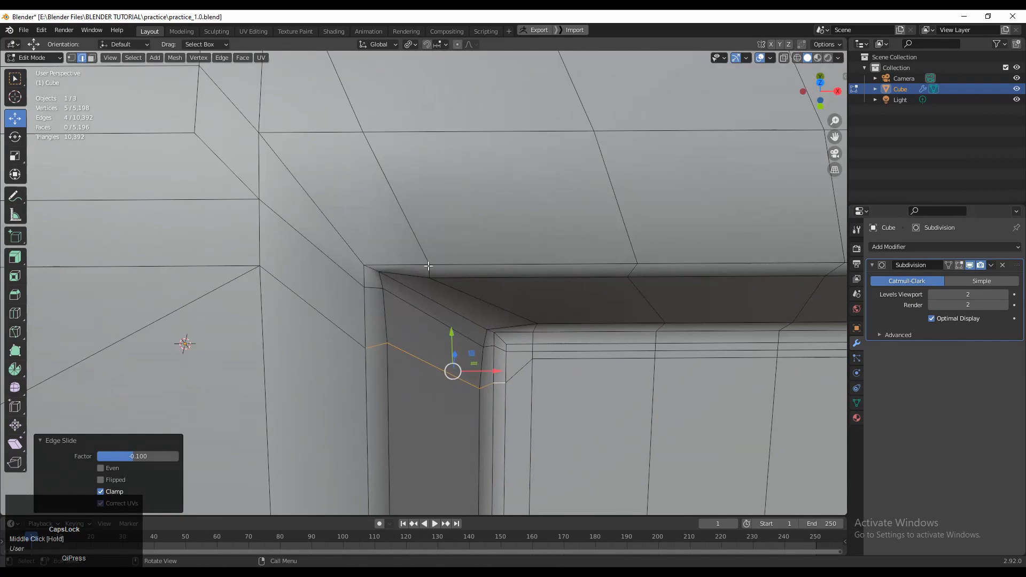
Check the smoothed shading of the side pocket's upper corner against its edge layout
{"action": "left_click", "coordinate": [513, 318], "text": "ctrl"}
{"action": "middle_click_drag", "start_coordinate": [513, 318], "coordinate": [455, 272]}
{"action": "key", "text": "Tab"}
{"action": "scroll", "coordinate": [499, 291], "scroll_direction": "down", "scroll_amount": 5}
{"action": "scroll", "coordinate": [499, 291], "scroll_direction": "up", "scroll_amount": 5}
{"action": "key", "text": "Tab"}
{"action": "scroll", "coordinate": [503, 277], "scroll_direction": "up", "scroll_amount": 4}
{"action": "key", "text": "Tab"}
{"action": "key", "text": "Tab"}
Slide the neighbouring five-edge chain at the same pocket corner by a factor of -0.347 and preview the smoothing
{"action": "left_click", "coordinate": [396, 209]}
{"action": "scroll", "coordinate": [432, 216], "scroll_direction": "up", "scroll_amount": 2}
{"action": "left_click", "coordinate": [428, 209]}
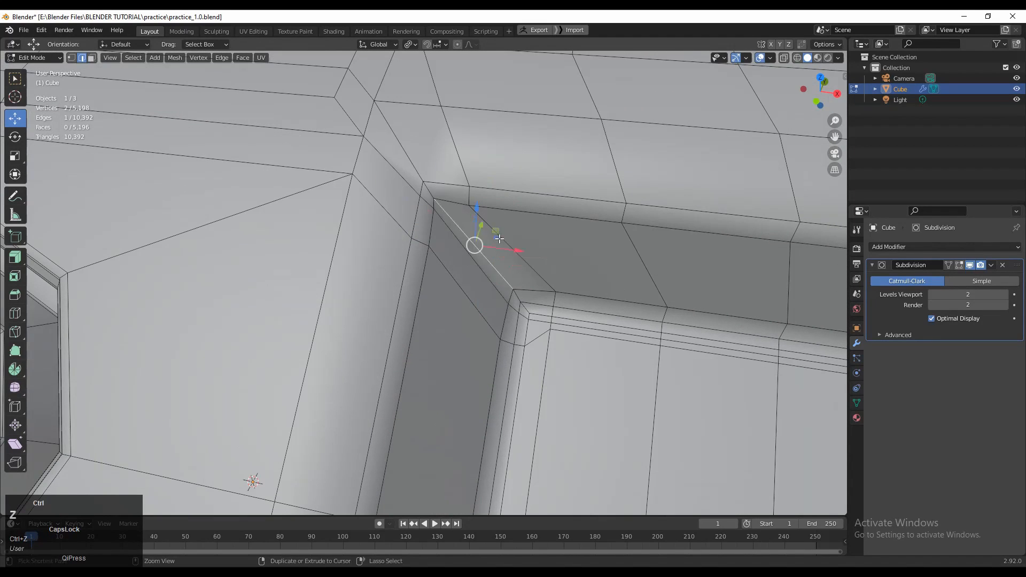
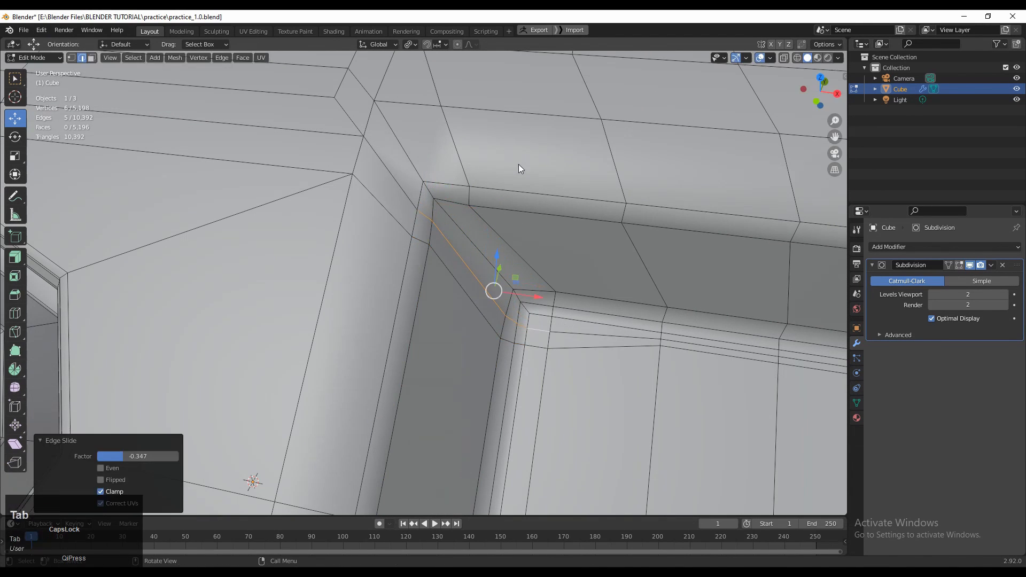
{"action": "key", "text": "Tab"}
{"action": "scroll", "coordinate": [561, 227], "scroll_direction": "down", "scroll_amount": 4}
{"action": "scroll", "coordinate": [612, 276], "scroll_direction": "up", "scroll_amount": 3}
{"action": "scroll", "coordinate": [355, 305], "scroll_direction": "down", "scroll_amount": 5}
{"action": "scroll", "coordinate": [402, 229], "scroll_direction": "up", "scroll_amount": 6}
{"action": "key", "text": "Tab"}
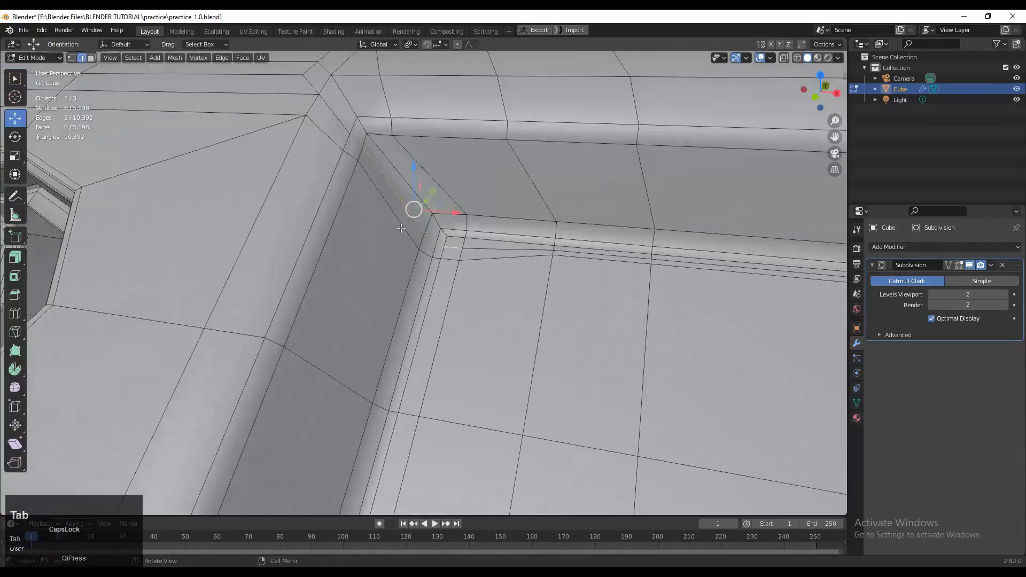
Slide the supporting edges around the same pocket corner by a factor of 0.056 and check the smoothed pocket
{"action": "middle_click_drag", "start_coordinate": [401, 229], "coordinate": [407, 188]}
{"action": "left_click", "coordinate": [409, 179]}
{"action": "key", "text": "2"}
{"action": "left_click", "coordinate": [422, 216]}
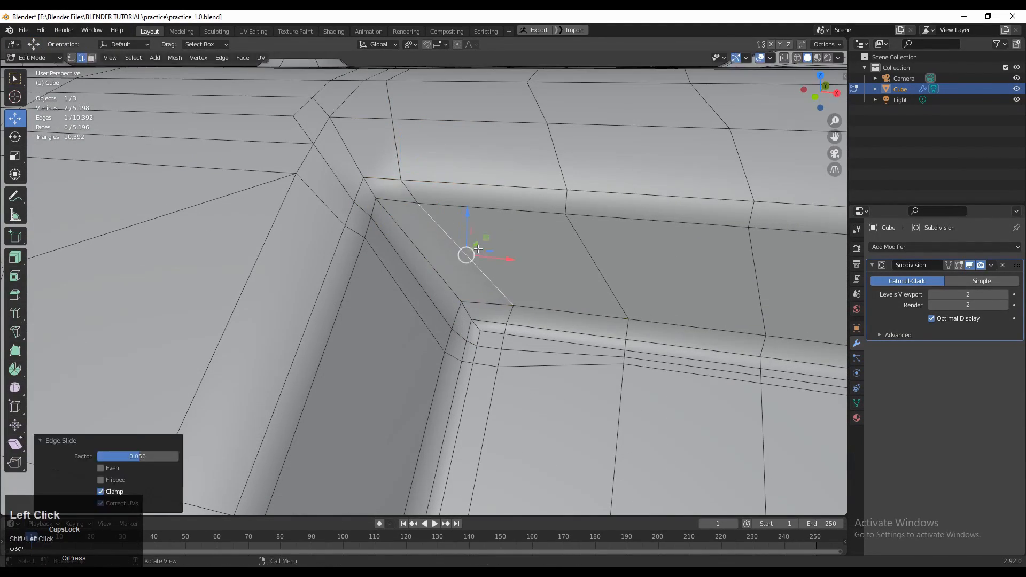
{"action": "key", "text": "Tab"}
{"action": "scroll", "coordinate": [478, 249], "scroll_direction": "down", "scroll_amount": 5}
{"action": "middle_click_drag", "start_coordinate": [540, 269], "coordinate": [504, 244]}
{"action": "scroll", "coordinate": [427, 386], "scroll_direction": "up", "scroll_amount": 6}
{"action": "key", "text": "Tab"}
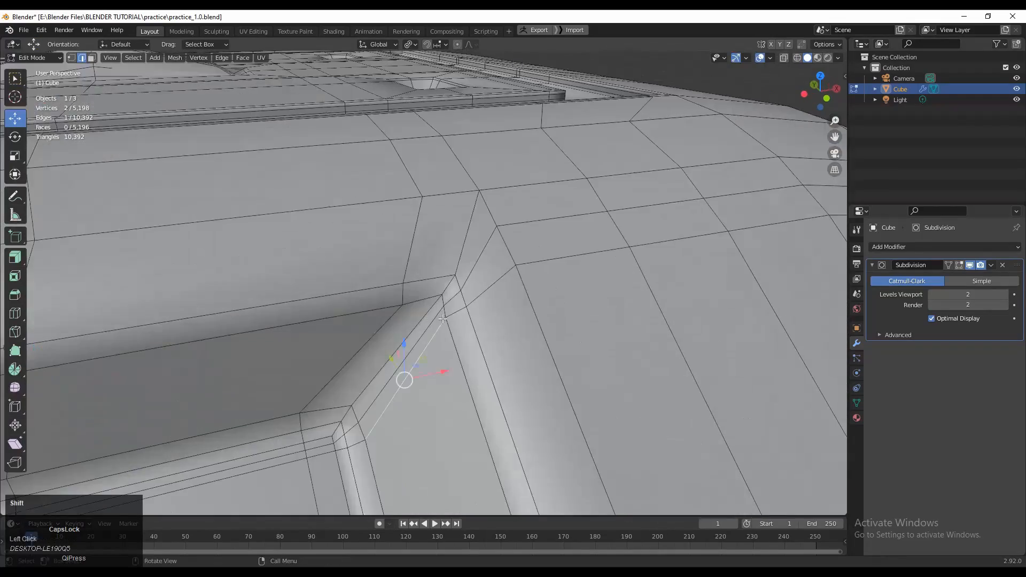
Slide the diagonal edge chains at the pocket's opposite upper corner closer to the corner and preview the smoothed shape
{"action": "middle_click_drag", "start_coordinate": [443, 319], "coordinate": [356, 385]}
{"action": "key", "text": "g"}
{"action": "key", "text": "g"}
{"action": "left_click", "coordinate": [391, 327]}
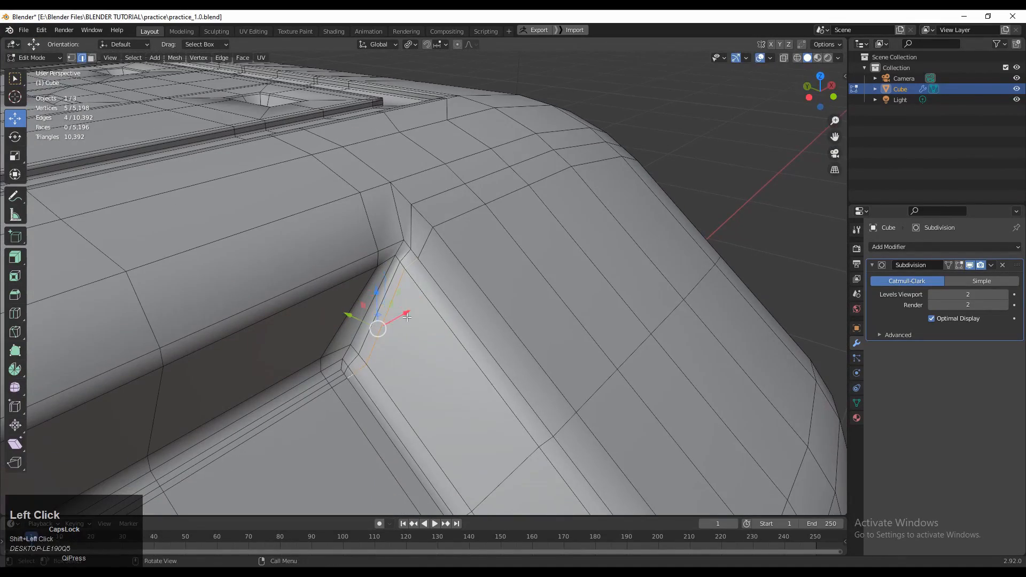
{"action": "middle_click_drag", "start_coordinate": [391, 327], "coordinate": [461, 288]}
{"action": "left_click", "coordinate": [363, 370]}
{"action": "left_click", "coordinate": [434, 265], "text": "ctrl+shift"}
{"action": "left_click", "coordinate": [444, 294]}
{"action": "key", "text": "Tab"}
{"action": "scroll", "coordinate": [384, 274], "scroll_direction": "down", "scroll_amount": 6}
{"action": "key", "text": "Tab"}
{"action": "scroll", "coordinate": [428, 299], "scroll_direction": "up", "scroll_amount": 4}
Straighten the edge line running down the middle of the pocket by scaling it to 0 along X, then shift it slightly
{"action": "left_click", "coordinate": [408, 326]}
{"action": "key", "text": "KP_7"}
{"action": "scroll", "coordinate": [492, 253], "scroll_direction": "up", "scroll_amount": 1}
{"action": "key", "text": "2"}
{"action": "left_click", "coordinate": [369, 352], "text": "alt"}
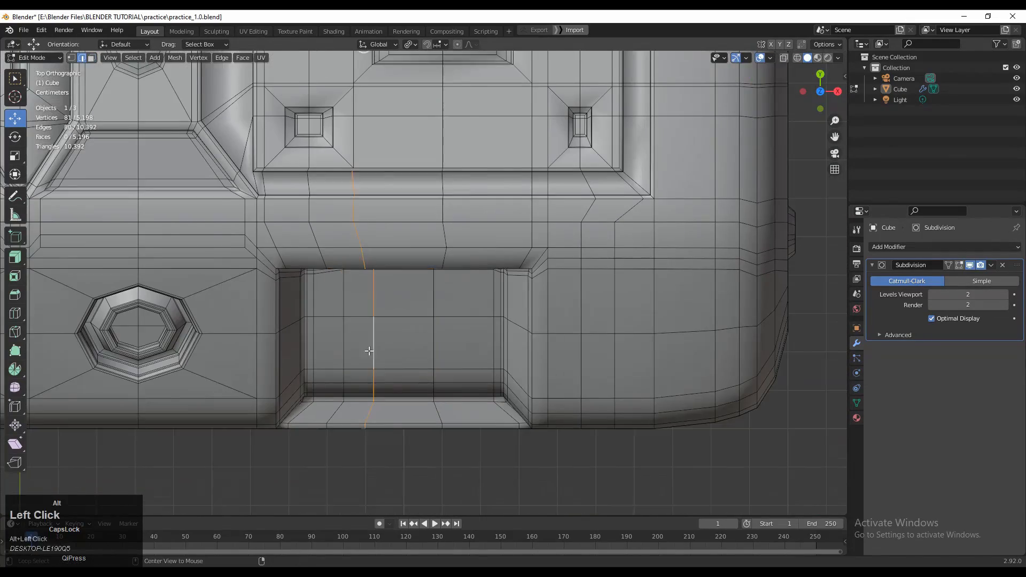
{"action": "middle_click_drag", "start_coordinate": [369, 352], "coordinate": [395, 329], "text": "shift"}
{"action": "left_click", "coordinate": [393, 394], "text": "ctrl+shift"}
{"action": "middle_click_drag", "start_coordinate": [393, 394], "coordinate": [411, 315]}
{"action": "middle_click_drag", "start_coordinate": [411, 428], "coordinate": [401, 214], "text": "shift"}
{"action": "left_click", "coordinate": [402, 277], "text": "ctrl+shift"}
{"action": "key", "text": "KP_7"}
{"action": "middle_click_drag", "start_coordinate": [401, 277], "coordinate": [489, 239], "text": "shift"}
{"action": "key", "text": "s"}
{"action": "key", "text": "x"}
{"action": "key", "text": "0"}
{"action": "left_click", "coordinate": [490, 222]}
{"action": "left_click_drag", "start_coordinate": [457, 240], "coordinate": [461, 239]}
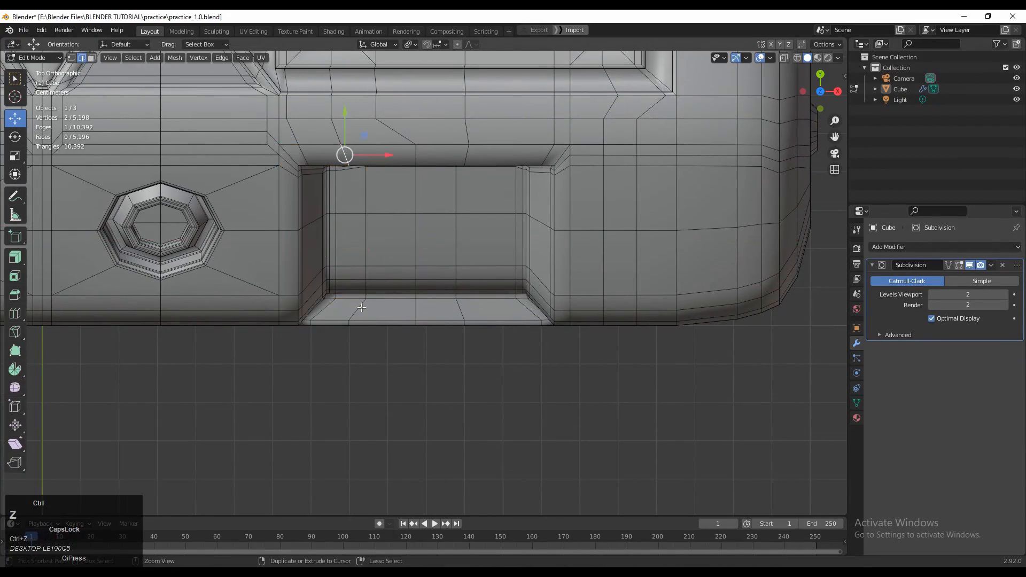
Straighten the pocket's edge line nearest the round sockets by scaling it to 0 along X, and move it slightly along X
{"action": "left_click", "coordinate": [361, 307], "text": "ctrl+shift"}
{"action": "middle_click_drag", "start_coordinate": [361, 308], "coordinate": [381, 240]}
{"action": "key", "text": "ctrl+z"}
{"action": "left_click", "coordinate": [389, 280], "text": "ctrl+shift"}
{"action": "left_click", "coordinate": [362, 291], "text": "ctrl+shift"}
{"action": "left_click", "coordinate": [822, 78]}
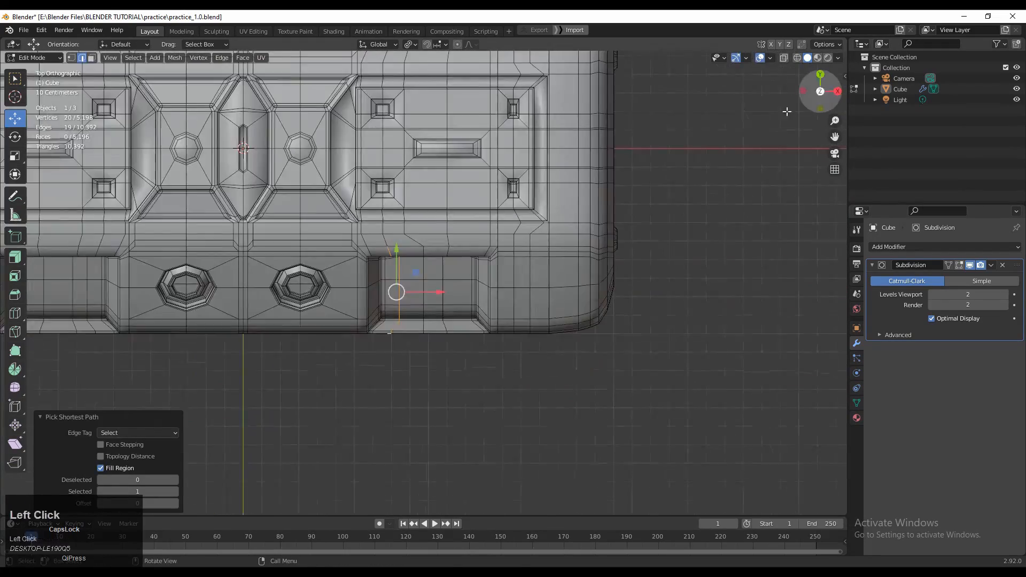
{"action": "scroll", "coordinate": [393, 292], "scroll_direction": "up", "scroll_amount": 5}
{"action": "key", "text": "g"}
{"action": "key", "text": "g"}
{"action": "key", "text": "s"}
{"action": "key", "text": "x"}
{"action": "key", "text": "0"}
{"action": "left_click", "coordinate": [403, 280]}
{"action": "middle_click_drag", "start_coordinate": [403, 279], "coordinate": [442, 274], "text": "shift"}
{"action": "left_click_drag", "start_coordinate": [359, 293], "coordinate": [376, 293]}
Slide the three support edges along the upper border of the pocket floor by a factor of -0.055
{"action": "scroll", "coordinate": [375, 291], "scroll_direction": "down", "scroll_amount": 3}
{"action": "middle_click_drag", "start_coordinate": [368, 300], "coordinate": [321, 241]}
{"action": "scroll", "coordinate": [301, 225], "scroll_direction": "up", "scroll_amount": 7}
{"action": "key", "text": "g"}
{"action": "key", "text": "g"}
{"action": "left_click", "coordinate": [356, 177]}
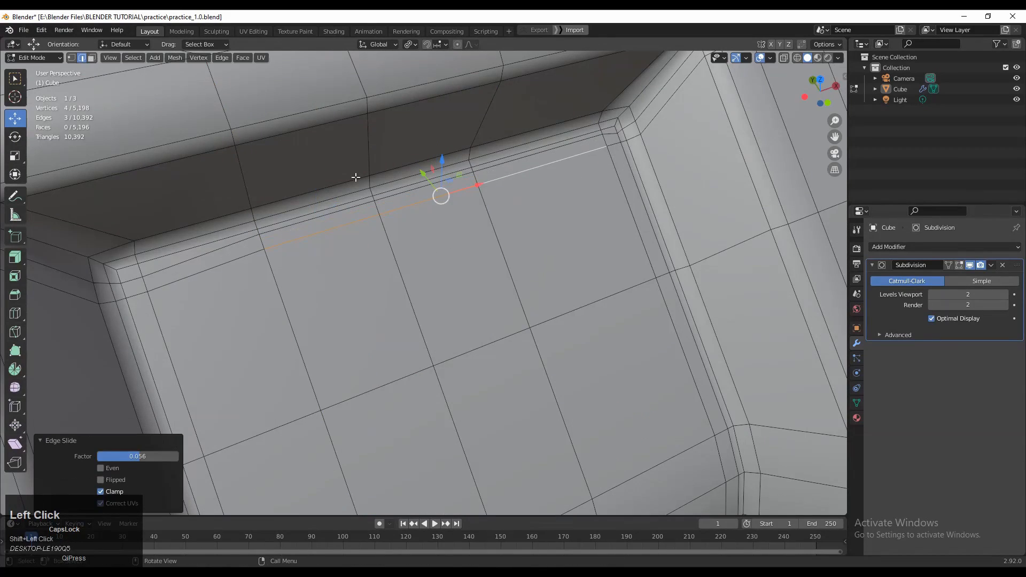
{"action": "left_click", "coordinate": [495, 148]}
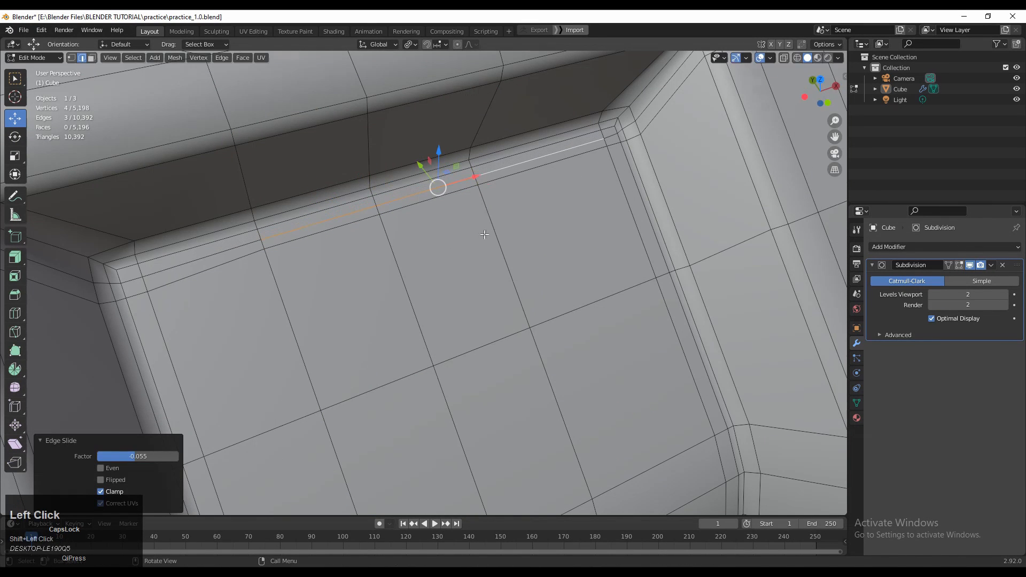
Select the four adjoining faces on the upper pocket floor and inset them with a thickness of 0.01944 m
{"action": "scroll", "coordinate": [473, 262], "scroll_direction": "down", "scroll_amount": 3}
{"action": "key", "text": "3"}
{"action": "left_click_drag", "start_coordinate": [445, 366], "coordinate": [445, 365], "text": "shift"}
{"action": "middle_click_drag", "start_coordinate": [445, 366], "coordinate": [406, 351]}
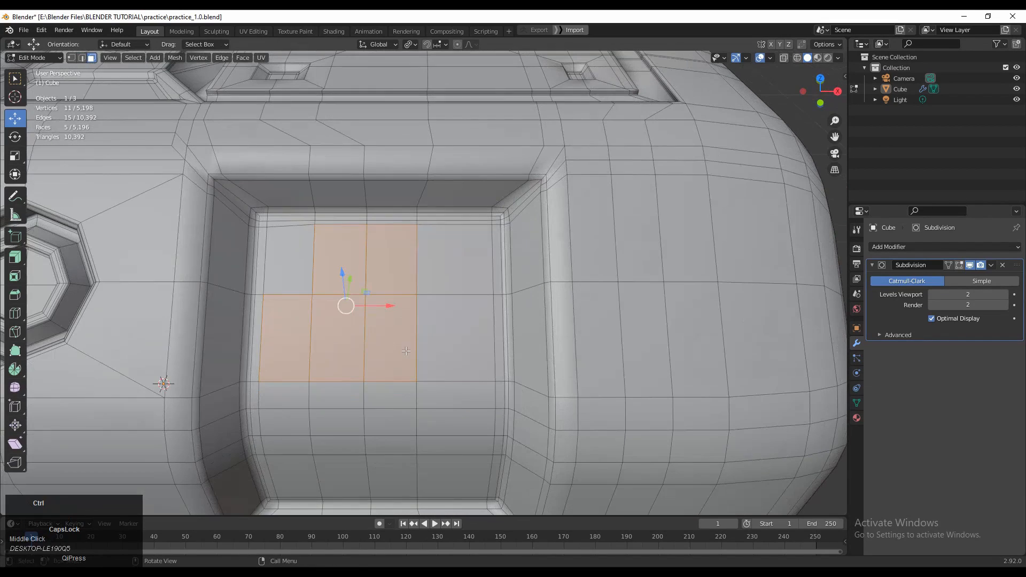
{"action": "left_click_drag", "start_coordinate": [359, 338], "coordinate": [359, 338], "text": "shift"}
{"action": "middle_click_drag", "start_coordinate": [359, 337], "coordinate": [368, 336], "text": "shift"}
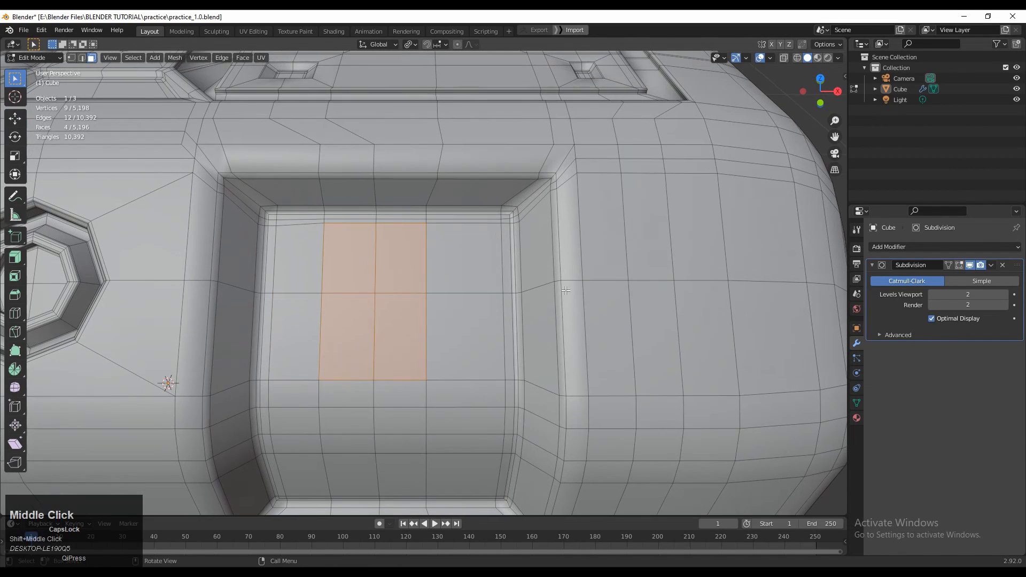
{"action": "left_click", "coordinate": [631, 233]}
{"action": "middle_click_drag", "start_coordinate": [438, 171], "coordinate": [356, 188]}
{"action": "scroll", "coordinate": [356, 189], "scroll_direction": "up", "scroll_amount": 1, "text": "shift"}
{"action": "scroll", "coordinate": [356, 189], "scroll_direction": "up", "scroll_amount": 1}
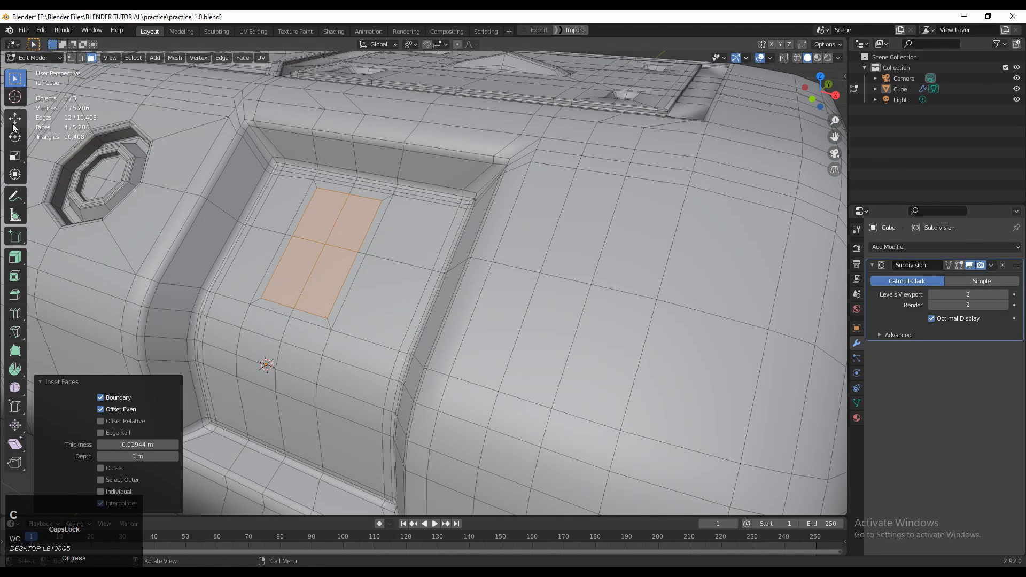
Extrude the four inset faces down into a recess and scale its bottom to 0.8
{"action": "right_click", "coordinate": [353, 184]}
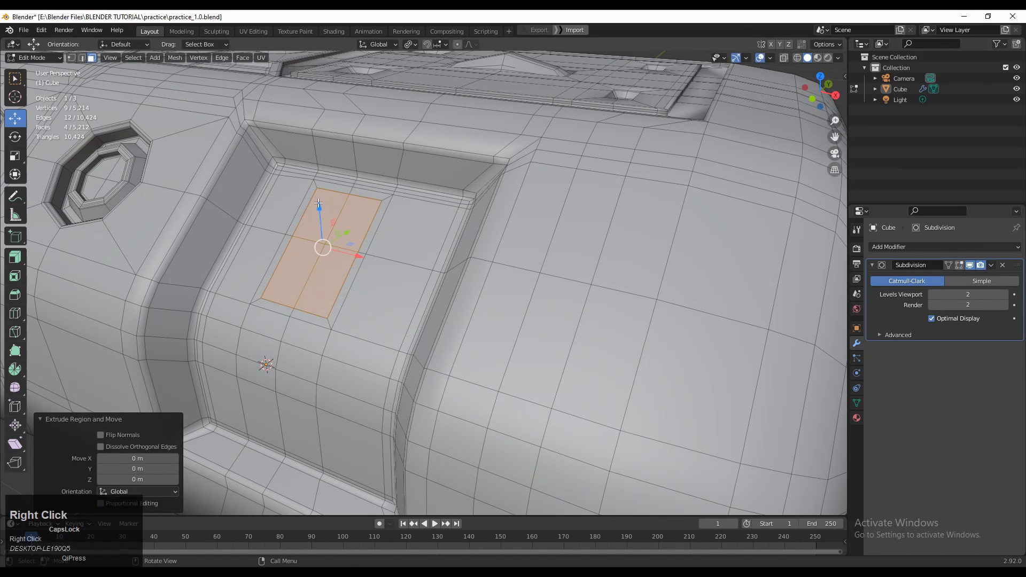
{"action": "left_click_drag", "start_coordinate": [319, 206], "coordinate": [324, 233]}
{"action": "middle_click_drag", "start_coordinate": [497, 246], "coordinate": [345, 177]}
{"action": "scroll", "coordinate": [593, 268], "scroll_direction": "up", "scroll_amount": 4}
{"action": "key", "text": "s"}
{"action": "left_click", "coordinate": [569, 298]}
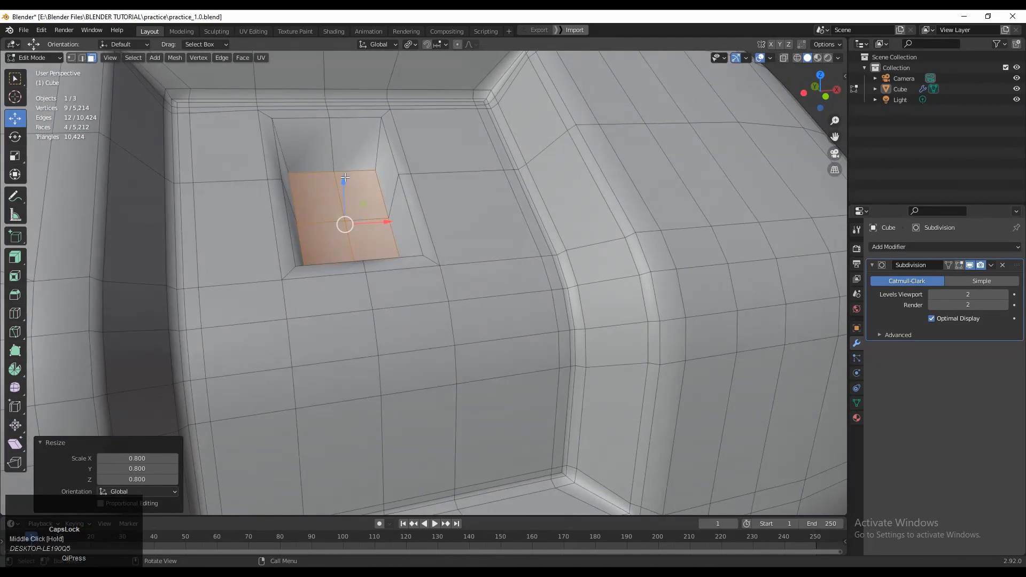
{"action": "left_click_drag", "start_coordinate": [343, 159], "coordinate": [344, 158]}
{"action": "scroll", "coordinate": [348, 160], "scroll_direction": "down", "scroll_amount": 3}
{"action": "middle_click_drag", "start_coordinate": [347, 161], "coordinate": [417, 256]}
{"action": "scroll", "coordinate": [427, 261], "scroll_direction": "up", "scroll_amount": 4}
Inset the recess's bottom faces slightly and preview the smoothed result
{"action": "middle_click_drag", "start_coordinate": [417, 256], "coordinate": [494, 273], "text": "shift"}
{"action": "key", "text": "i"}
{"action": "left_click", "coordinate": [647, 262]}
{"action": "key", "text": "Tab"}
{"action": "scroll", "coordinate": [615, 278], "scroll_direction": "down", "scroll_amount": 4}
{"action": "left_click", "coordinate": [614, 279]}
{"action": "middle_click_drag", "start_coordinate": [495, 272], "coordinate": [463, 289], "text": "shift"}
{"action": "key", "text": "Tab"}
Add an edge loop around the recess walls close to the rim and check the smoothed recess
{"action": "key", "text": "ctrl+r"}
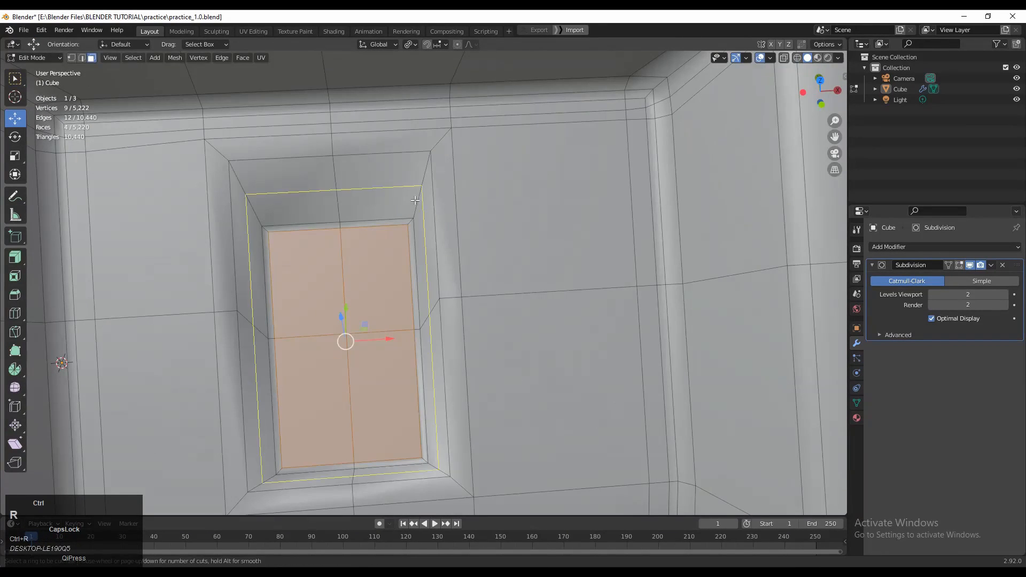
{"action": "left_click", "coordinate": [416, 173], "text": "ctrl"}
{"action": "left_click", "coordinate": [417, 173]}
{"action": "key", "text": "Tab"}
{"action": "scroll", "coordinate": [417, 175], "scroll_direction": "down", "scroll_amount": 3}
{"action": "middle_click_drag", "start_coordinate": [417, 175], "coordinate": [317, 259]}
{"action": "scroll", "coordinate": [316, 259], "scroll_direction": "down", "scroll_amount": 4}
{"action": "middle_click_drag", "start_coordinate": [316, 260], "coordinate": [429, 342], "text": "shift"}
{"action": "scroll", "coordinate": [429, 342], "scroll_direction": "up", "scroll_amount": 6}
Try adding lengthwise edge loops through the pocket along both long sides of the recess
{"action": "key", "text": "Tab"}
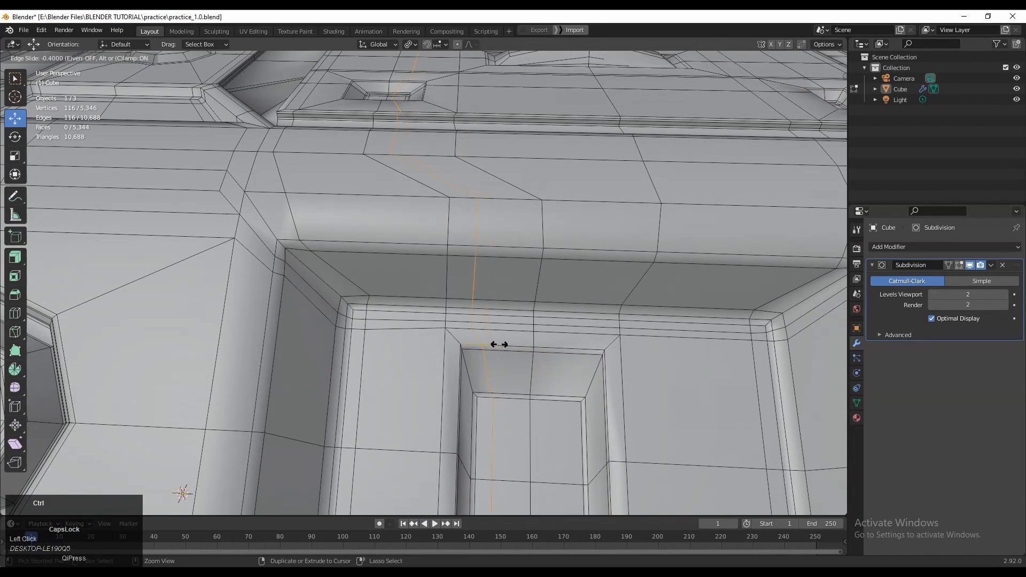
{"action": "left_click", "coordinate": [484, 343]}
{"action": "key", "text": "Tab"}
{"action": "scroll", "coordinate": [501, 312], "scroll_direction": "down", "scroll_amount": 3}
{"action": "middle_click_drag", "start_coordinate": [502, 312], "coordinate": [526, 261]}
{"action": "key", "text": "Tab"}
{"action": "left_click", "coordinate": [500, 322]}
{"action": "key", "text": "Tab"}
{"action": "scroll", "coordinate": [513, 350], "scroll_direction": "down", "scroll_amount": 3}
{"action": "key", "text": "Tab"}
{"action": "key", "text": "ctrl+z"}
{"action": "key", "text": "ctrl+z"}
{"action": "scroll", "coordinate": [547, 278], "scroll_direction": "up", "scroll_amount": 1}
{"action": "scroll", "coordinate": [546, 239], "scroll_direction": "up", "scroll_amount": 4}
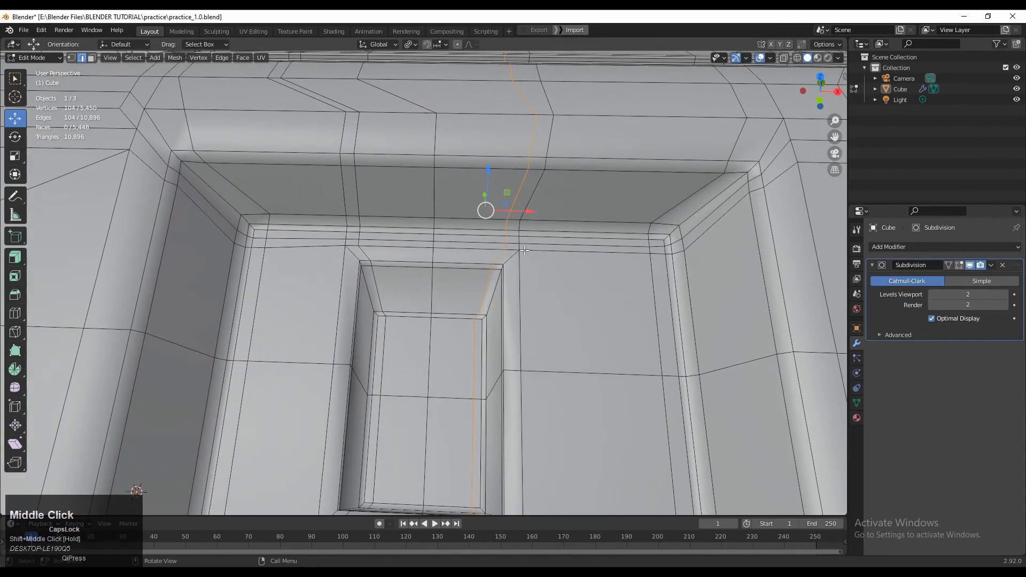
Examine the smoothed recess from several angles and compare it with the whole crate
{"action": "key", "text": "Tab"}
{"action": "scroll", "coordinate": [515, 264], "scroll_direction": "down", "scroll_amount": 2}
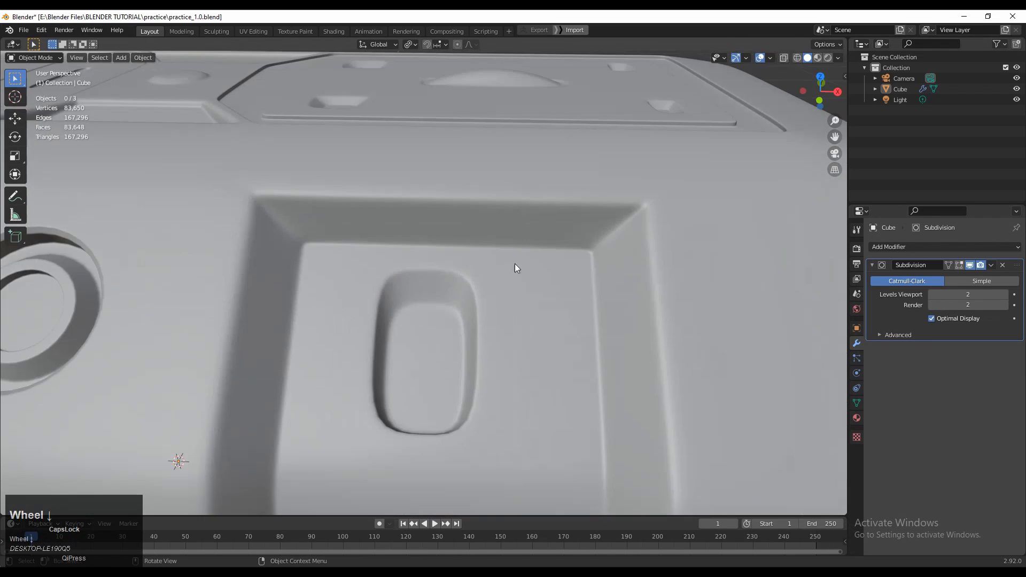
{"action": "middle_click_drag", "start_coordinate": [515, 264], "coordinate": [530, 317]}
{"action": "scroll", "coordinate": [529, 317], "scroll_direction": "down", "scroll_amount": 4}
{"action": "middle_click_drag", "start_coordinate": [641, 237], "coordinate": [627, 235], "text": "shift"}
{"action": "middle_click_drag", "start_coordinate": [585, 295], "coordinate": [493, 275]}
{"action": "scroll", "coordinate": [493, 275], "scroll_direction": "up", "scroll_amount": 6}
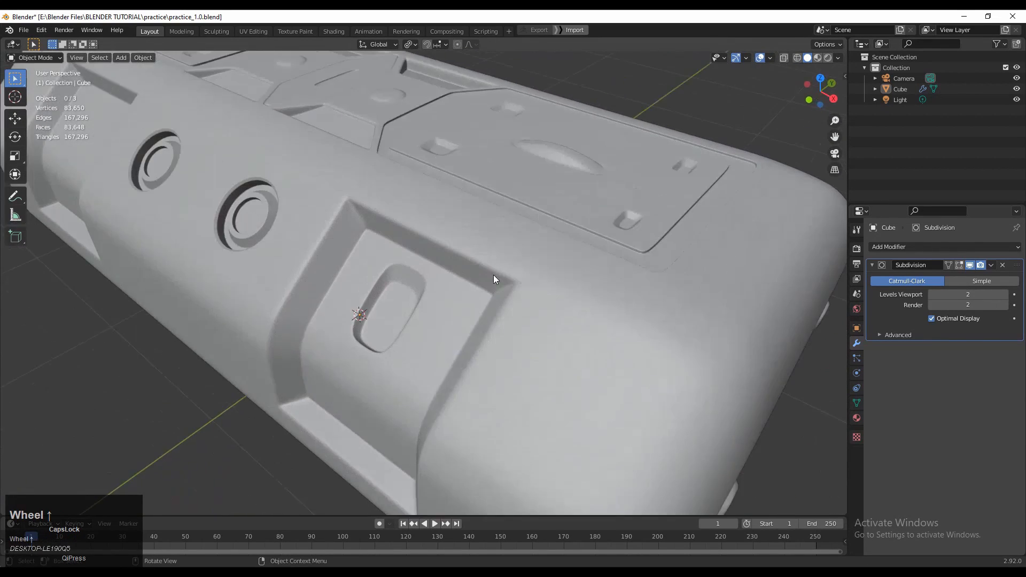
{"action": "middle_click_drag", "start_coordinate": [422, 296], "coordinate": [361, 334]}
{"action": "key", "text": "Tab"}
{"action": "left_click", "coordinate": [383, 266]}
{"action": "key", "text": "Tab"}
{"action": "key", "text": "Tab"}
{"action": "key", "text": "Tab"}
{"action": "scroll", "coordinate": [374, 324], "scroll_direction": "down", "scroll_amount": 6}
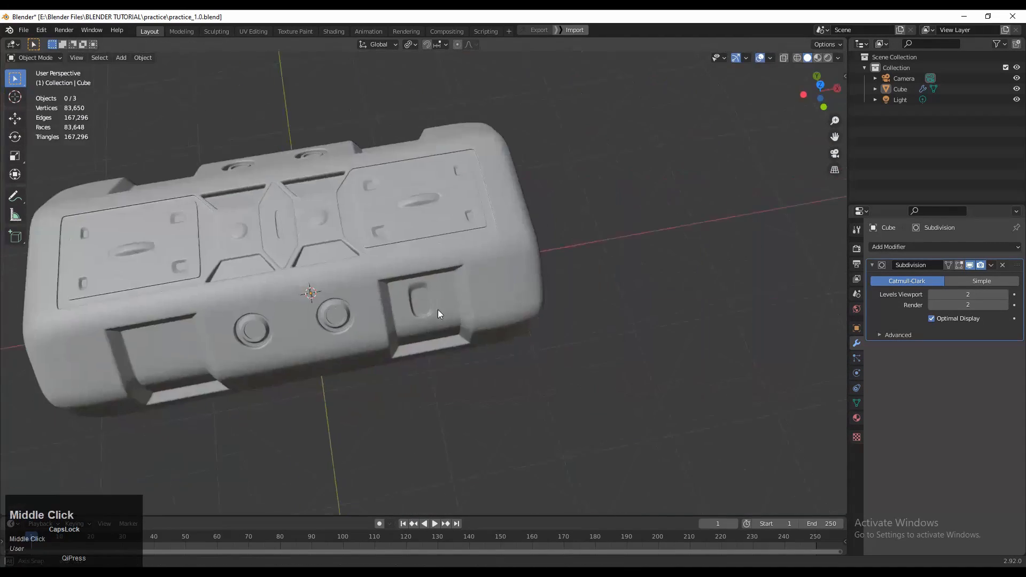
Step back two edits and try adjusting the recess's rim edges near the pocket's upper wall
{"action": "scroll", "coordinate": [410, 264], "scroll_direction": "up", "scroll_amount": 5}
{"action": "middle_click_drag", "start_coordinate": [438, 314], "coordinate": [465, 278]}
{"action": "key", "text": "Tab"}
{"action": "key", "text": "ctrl+z"}
{"action": "key", "text": "ctrl+z"}
{"action": "key", "text": "Tab"}
{"action": "scroll", "coordinate": [428, 270], "scroll_direction": "up", "scroll_amount": 2}
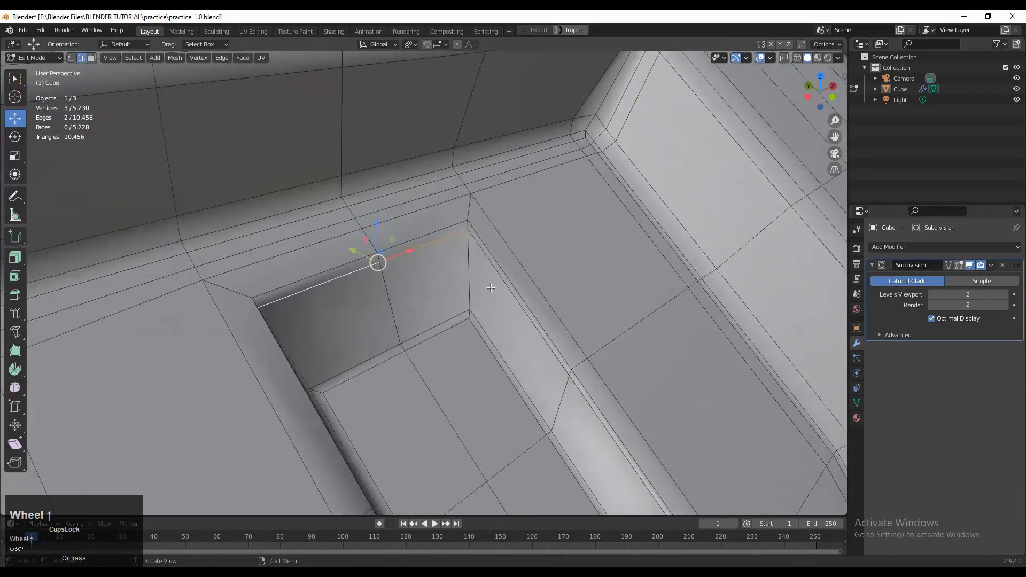
{"action": "left_click_drag", "start_coordinate": [353, 251], "coordinate": [388, 314]}
{"action": "scroll", "coordinate": [388, 314], "scroll_direction": "down", "scroll_amount": 2}
{"action": "middle_click_drag", "start_coordinate": [388, 314], "coordinate": [386, 235]}
{"action": "left_click", "coordinate": [453, 292]}
Try reshaping the recess's upper corner with additional edges and preview the smoothed shape
{"action": "key", "text": "Tab"}
{"action": "scroll", "coordinate": [414, 292], "scroll_direction": "down", "scroll_amount": 1}
{"action": "key", "text": "Tab"}
{"action": "left_click_drag", "start_coordinate": [389, 236], "coordinate": [374, 242]}
{"action": "middle_click_drag", "start_coordinate": [375, 242], "coordinate": [374, 270]}
{"action": "scroll", "coordinate": [439, 262], "scroll_direction": "up", "scroll_amount": 3}
{"action": "left_click", "coordinate": [475, 254]}
{"action": "key", "text": "Tab"}
{"action": "scroll", "coordinate": [428, 256], "scroll_direction": "down", "scroll_amount": 6}
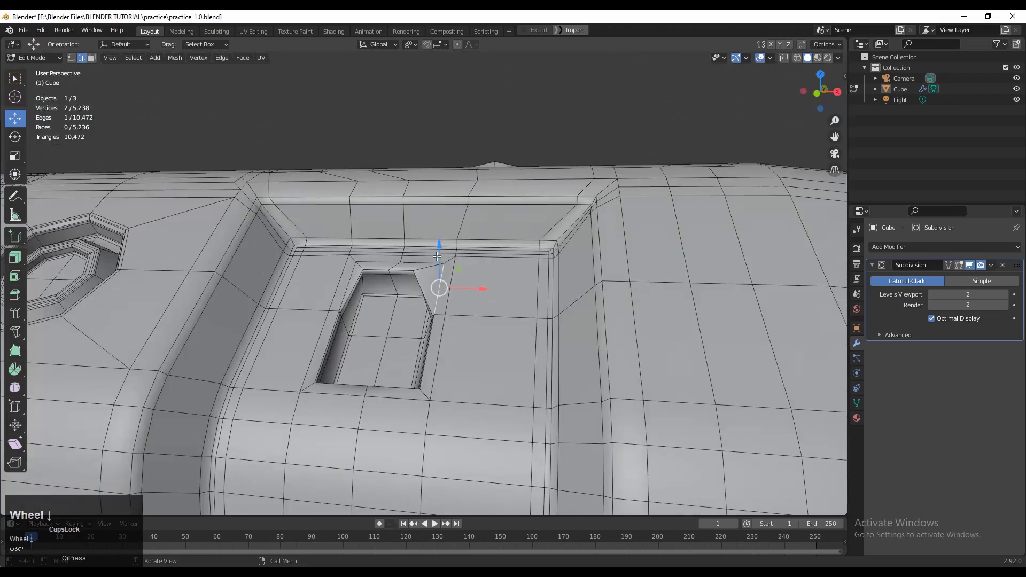
Check the reshaped corner smoothed and undo the last four recess edits
{"action": "scroll", "coordinate": [536, 291], "scroll_direction": "up", "scroll_amount": 3}
{"action": "middle_click_drag", "start_coordinate": [438, 257], "coordinate": [471, 280]}
{"action": "key", "text": "Tab"}
{"action": "scroll", "coordinate": [411, 287], "scroll_direction": "down", "scroll_amount": 5}
{"action": "scroll", "coordinate": [428, 289], "scroll_direction": "up", "scroll_amount": 4}
{"action": "key", "text": "ctrl+z"}
{"action": "key", "text": "ctrl+z"}
{"action": "key", "text": "ctrl+z"}
{"action": "key", "text": "ctrl+z"}
Compare the recess's smoothed shape with its edit mesh and undo the three most recent changes
{"action": "key", "text": "Tab"}
{"action": "scroll", "coordinate": [431, 252], "scroll_direction": "up", "scroll_amount": 3}
{"action": "key", "text": "Tab"}
{"action": "right_click", "coordinate": [396, 303]}
{"action": "key", "text": "Tab"}
{"action": "middle_click_drag", "start_coordinate": [396, 302], "coordinate": [594, 196]}
{"action": "key", "text": "Tab"}
{"action": "scroll", "coordinate": [515, 361], "scroll_direction": "down", "scroll_amount": 2}
{"action": "key", "text": "Tab"}
{"action": "scroll", "coordinate": [450, 325], "scroll_direction": "up", "scroll_amount": 3}
{"action": "key", "text": "Tab"}
{"action": "key", "text": "Tab"}
{"action": "scroll", "coordinate": [279, 243], "scroll_direction": "down", "scroll_amount": 8}
{"action": "scroll", "coordinate": [611, 194], "scroll_direction": "down", "scroll_amount": 3}
{"action": "scroll", "coordinate": [476, 264], "scroll_direction": "up", "scroll_amount": 1}
{"action": "scroll", "coordinate": [533, 255], "scroll_direction": "up", "scroll_amount": 3}
{"action": "key", "text": "ctrl+z"}
{"action": "key", "text": "ctrl+z"}
{"action": "key", "text": "ctrl+z"}
From the front view, select the vertices of the recess and the vertical edge strip running through its pocket
{"action": "key", "text": "Tab"}
{"action": "scroll", "coordinate": [538, 256], "scroll_direction": "up", "scroll_amount": 4}
{"action": "scroll", "coordinate": [396, 251], "scroll_direction": "down", "scroll_amount": 10}
{"action": "left_click", "coordinate": [495, 192]}
{"action": "left_click", "coordinate": [823, 95]}
{"action": "scroll", "coordinate": [679, 201], "scroll_direction": "up", "scroll_amount": 8}
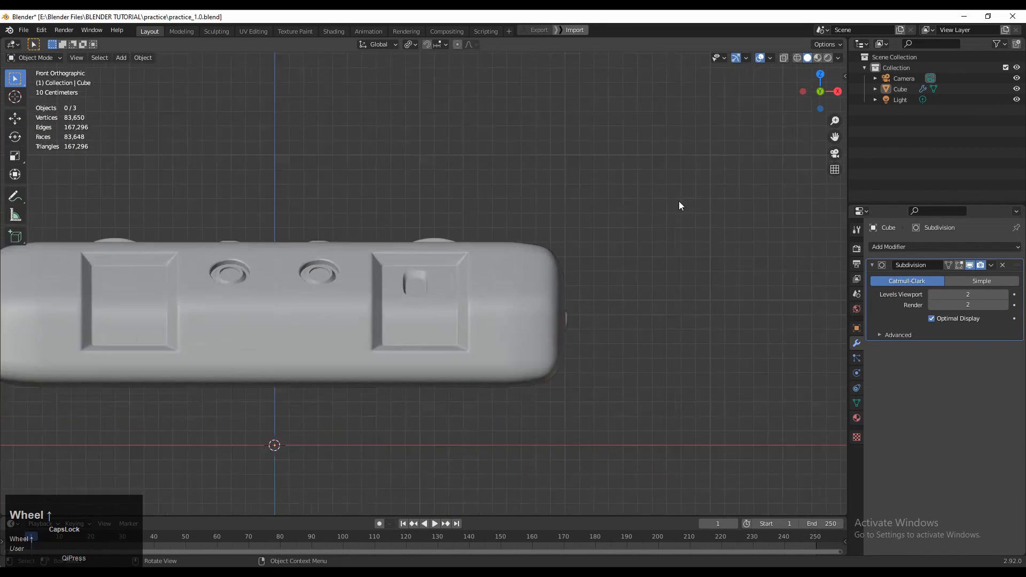
{"action": "key", "text": "Tab"}
{"action": "middle_click_drag", "start_coordinate": [503, 231], "coordinate": [543, 231], "text": "shift"}
{"action": "key", "text": "1"}
{"action": "left_click_drag", "start_coordinate": [509, 209], "coordinate": [368, 422]}
{"action": "middle_click_drag", "start_coordinate": [369, 422], "coordinate": [383, 271], "text": "shift"}
{"action": "left_click_drag", "start_coordinate": [369, 419], "coordinate": [537, 300], "text": "shift"}
{"action": "scroll", "coordinate": [647, 166], "scroll_direction": "down", "scroll_amount": 3}
{"action": "middle_click_drag", "start_coordinate": [650, 161], "coordinate": [535, 225], "text": "shift"}
{"action": "left_click_drag", "start_coordinate": [481, 238], "coordinate": [485, 292], "text": "shift"}
{"action": "middle_click_drag", "start_coordinate": [494, 283], "coordinate": [469, 291]}
{"action": "left_click_drag", "start_coordinate": [474, 300], "coordinate": [481, 303]}
{"action": "middle_click_drag", "start_coordinate": [484, 301], "coordinate": [515, 264]}
Move the selected recess and edge strip along X to centre them in the pocket
{"action": "left_click", "coordinate": [821, 100]}
{"action": "middle_click_drag", "start_coordinate": [496, 199], "coordinate": [496, 140], "text": "shift"}
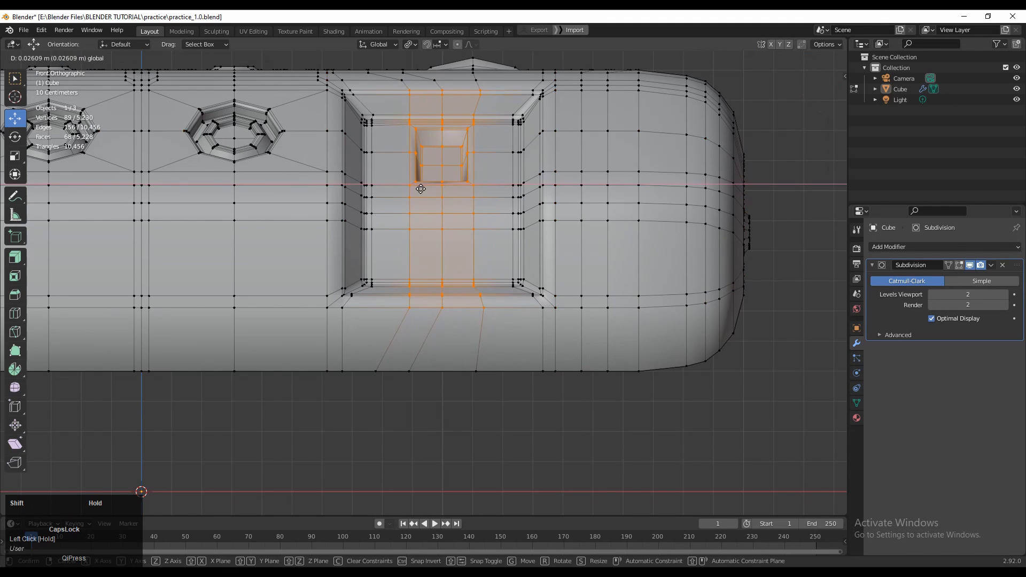
{"action": "left_click_drag", "start_coordinate": [420, 189], "coordinate": [422, 188]}
{"action": "middle_click_drag", "start_coordinate": [479, 188], "coordinate": [469, 217], "text": "shift"}
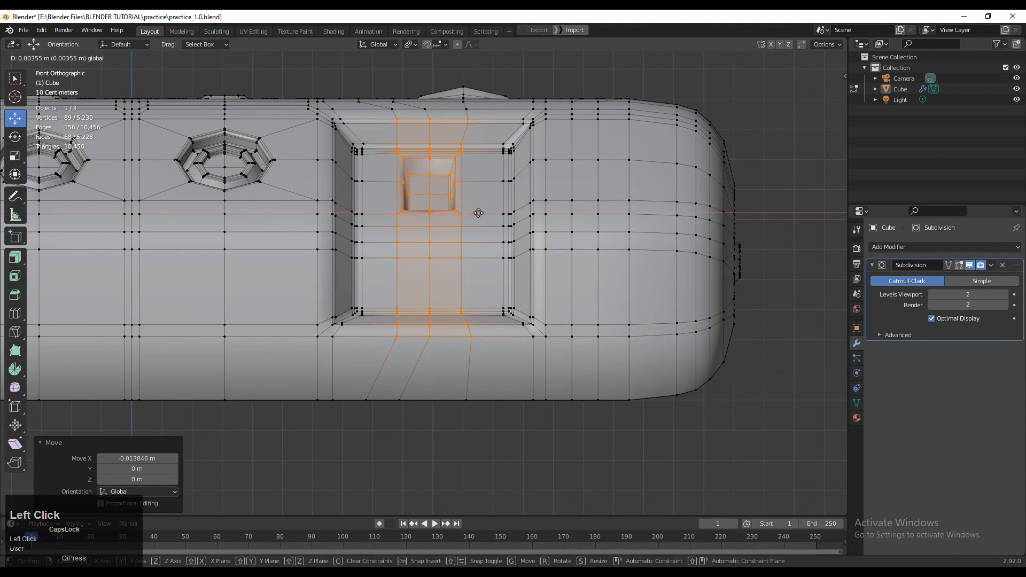
{"action": "key", "text": "Tab"}
{"action": "scroll", "coordinate": [485, 212], "scroll_direction": "down", "scroll_amount": 5}
{"action": "left_click", "coordinate": [305, 380]}
Select the whole mesh and symmetrize it from +X to -X to copy the recess to the other front pocket
{"action": "middle_click_drag", "start_coordinate": [484, 212], "coordinate": [449, 274]}
{"action": "key", "text": "Tab"}
{"action": "key", "text": "a"}
{"action": "left_click", "coordinate": [179, 56]}
{"action": "left_click", "coordinate": [194, 207]}
{"action": "key", "text": "Tab"}
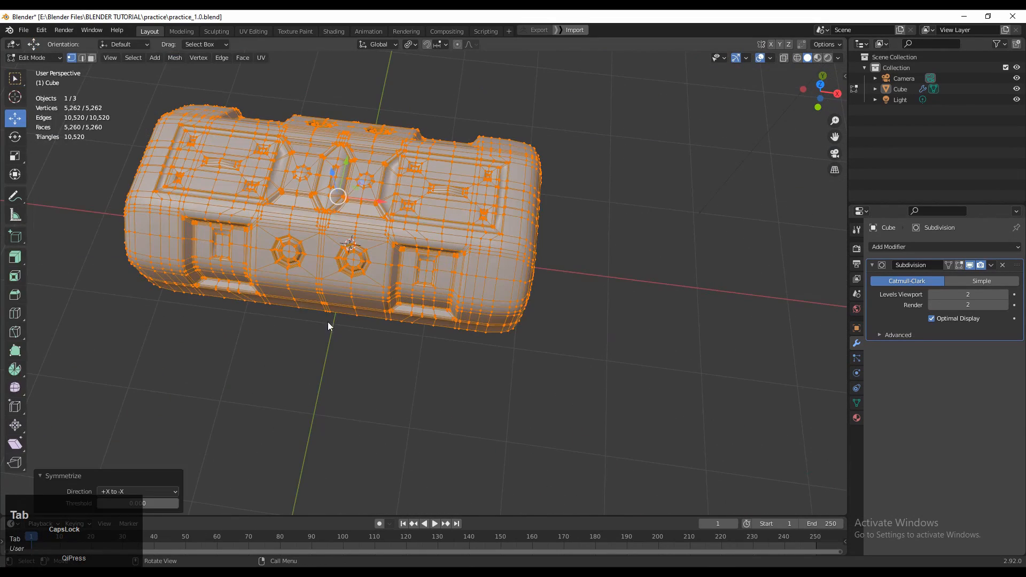
{"action": "middle_click_drag", "start_coordinate": [328, 321], "coordinate": [321, 256]}
{"action": "key", "text": "Tab"}
{"action": "scroll", "coordinate": [411, 284], "scroll_direction": "up", "scroll_amount": 4}
{"action": "scroll", "coordinate": [321, 257], "scroll_direction": "down", "scroll_amount": 3}
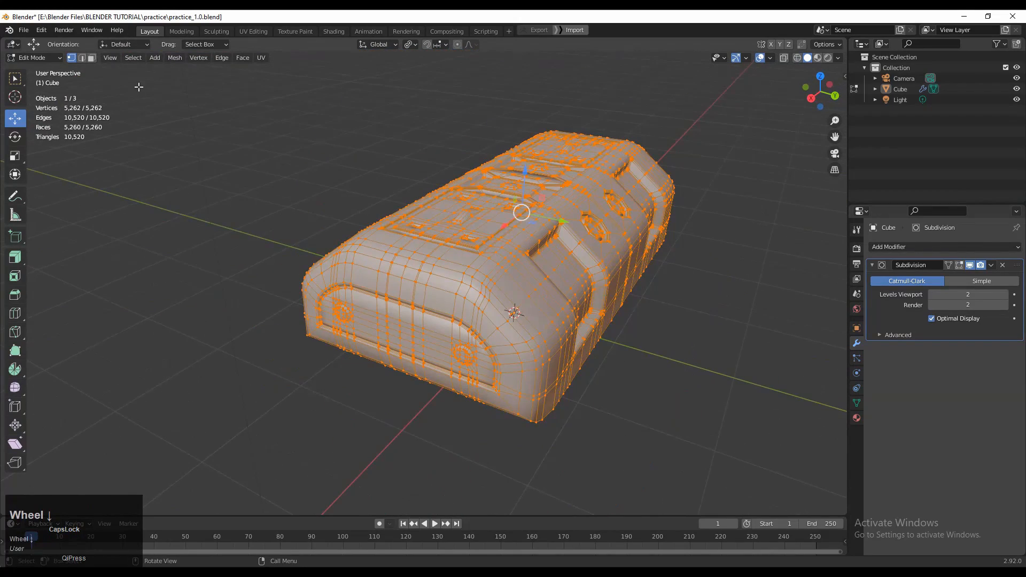
Symmetrize the mesh along the Y axis to copy the recesses to the opposite long side, and check the smoothed crate
{"action": "left_click", "coordinate": [175, 57]}
{"action": "left_click", "coordinate": [191, 207]}
{"action": "left_click", "coordinate": [151, 470]}
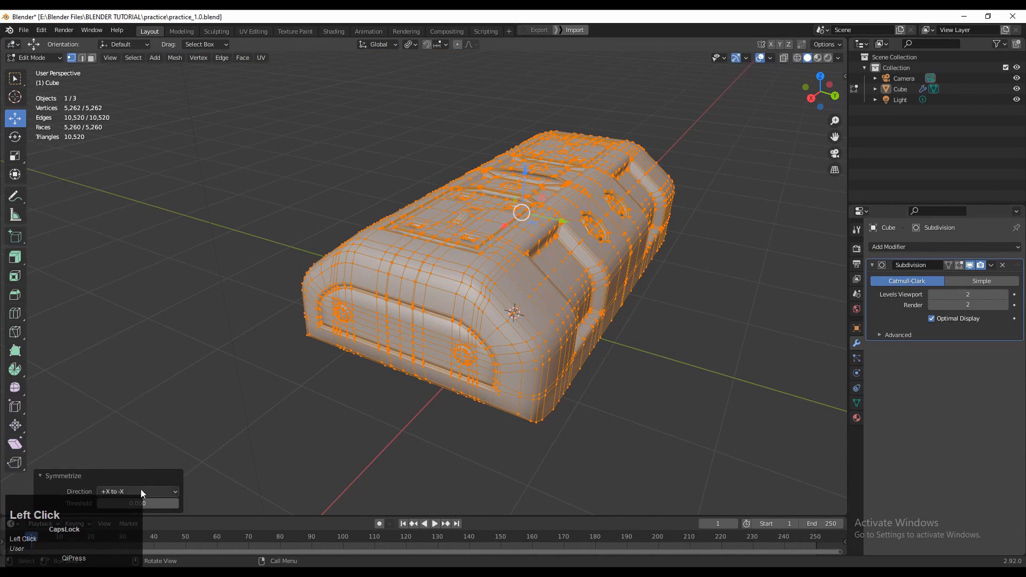
{"action": "left_click", "coordinate": [140, 492]}
{"action": "middle_click_drag", "start_coordinate": [140, 491], "coordinate": [619, 188]}
{"action": "key", "text": "Tab"}
{"action": "scroll", "coordinate": [387, 342], "scroll_direction": "down", "scroll_amount": 2}
{"action": "scroll", "coordinate": [412, 351], "scroll_direction": "up", "scroll_amount": 4}
{"action": "scroll", "coordinate": [392, 391], "scroll_direction": "down", "scroll_amount": 1}
{"action": "left_click", "coordinate": [619, 188]}
{"action": "middle_click_drag", "start_coordinate": [476, 243], "coordinate": [399, 280]}
{"action": "scroll", "coordinate": [399, 280], "scroll_direction": "up", "scroll_amount": 2}
{"action": "left_click", "coordinate": [399, 280]}
Slide the vertical edge segments on both sides of the front's centre line outward to form an elongated hexagon
{"action": "key", "text": "Tab"}
{"action": "scroll", "coordinate": [399, 280], "scroll_direction": "up", "scroll_amount": 5}
{"action": "left_click", "coordinate": [278, 353]}
{"action": "left_click", "coordinate": [422, 356], "text": "ctrl"}
{"action": "key", "text": "2"}
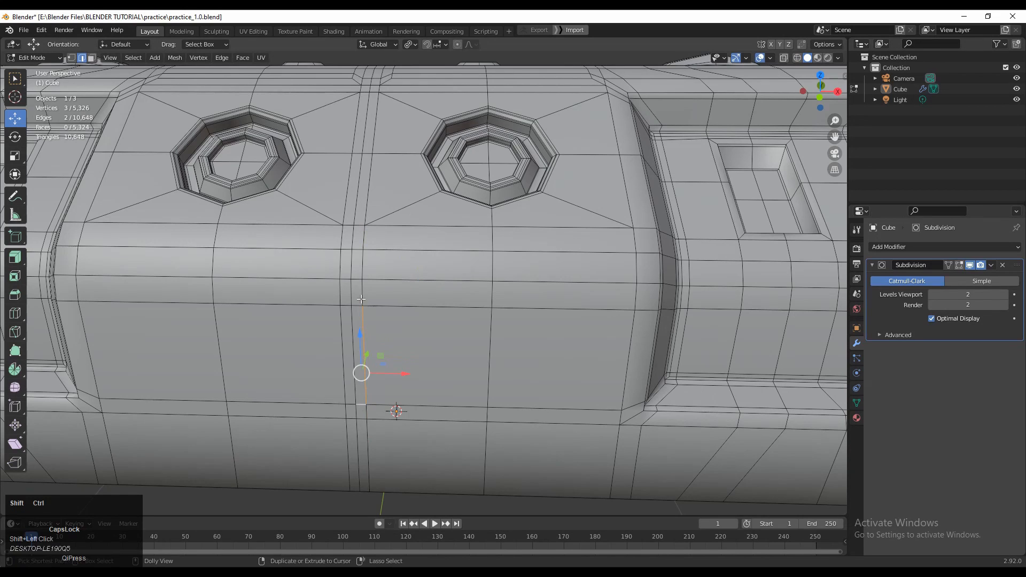
{"action": "left_click", "coordinate": [362, 299]}
{"action": "middle_click_drag", "start_coordinate": [435, 313], "coordinate": [435, 334]}
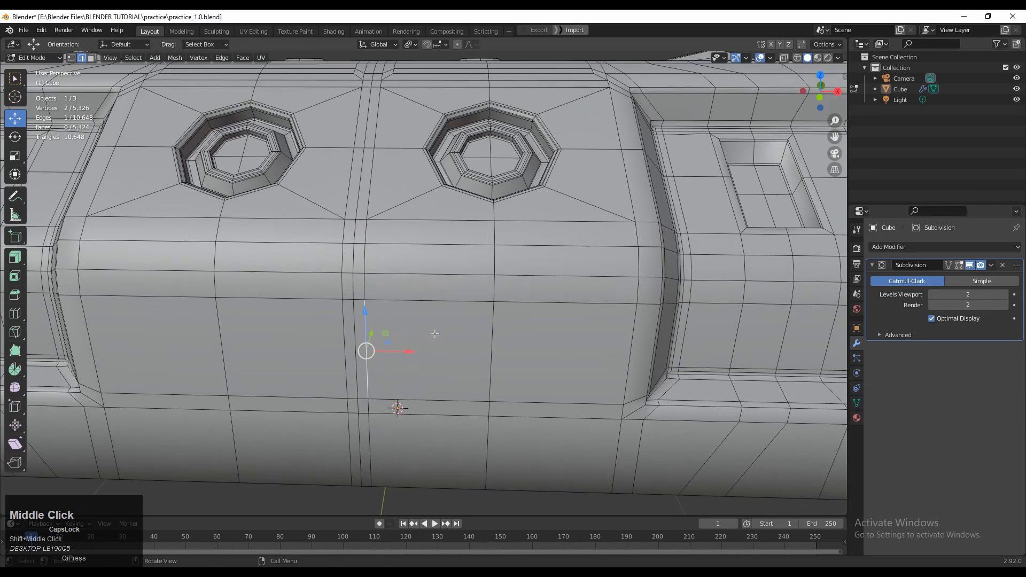
{"action": "left_click", "coordinate": [466, 334]}
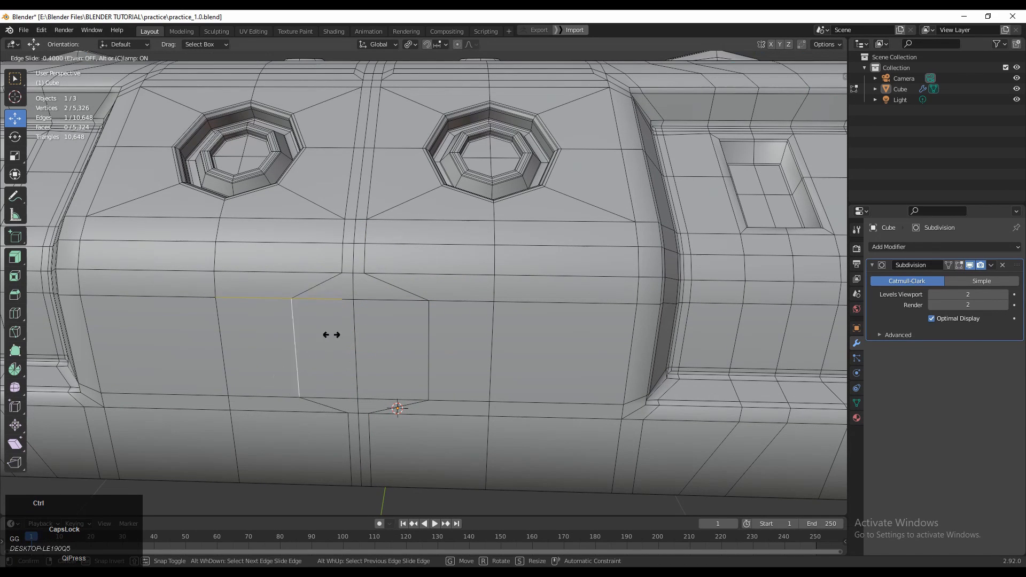
{"action": "left_click", "coordinate": [332, 335]}
{"action": "middle_click_drag", "start_coordinate": [332, 335], "coordinate": [371, 313]}
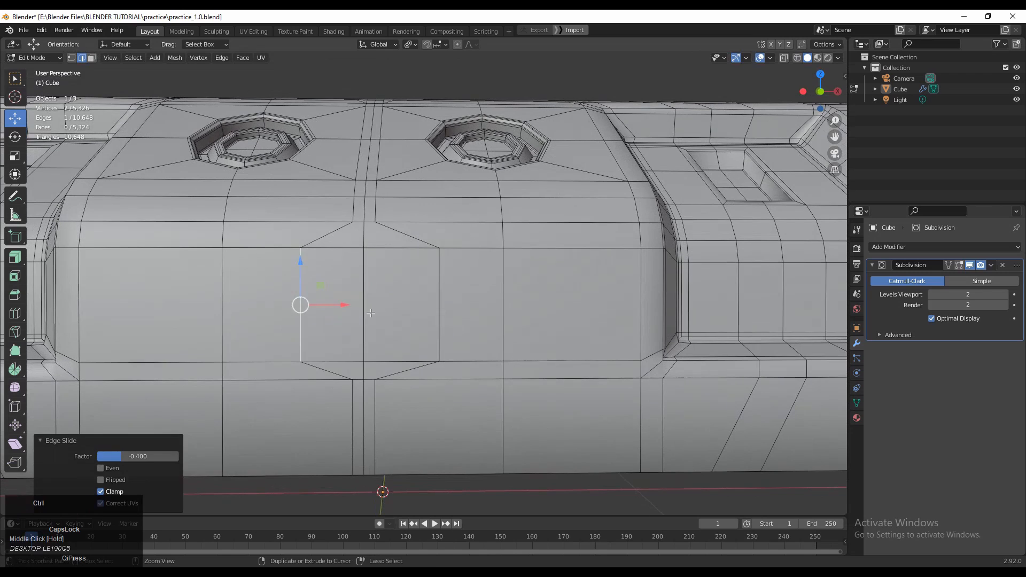
{"action": "left_click", "coordinate": [430, 299]}
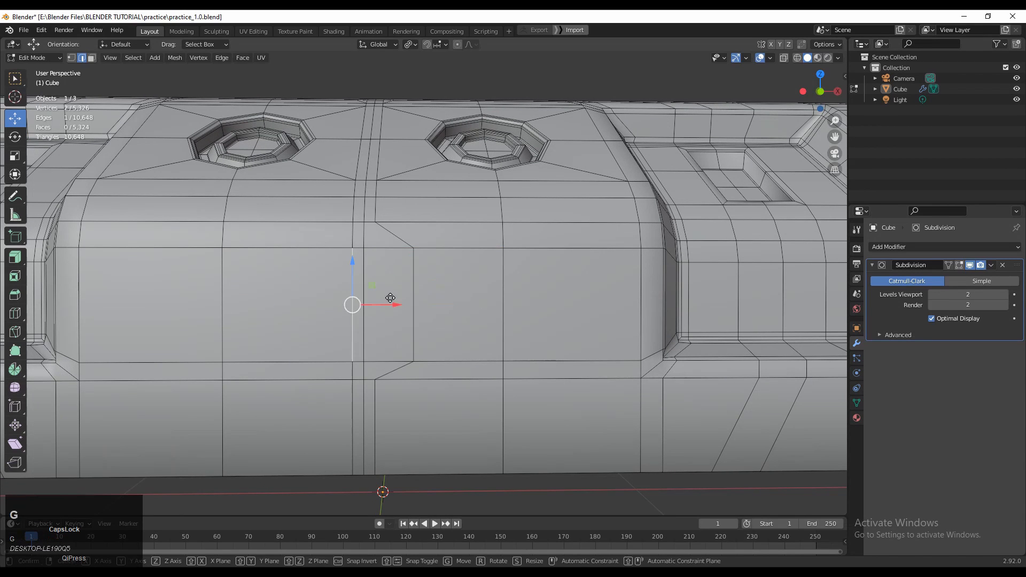
{"action": "left_click", "coordinate": [366, 295]}
Select the six faces of the elongated hexagon, inset them slightly and extrude them inward
{"action": "middle_click_drag", "start_coordinate": [367, 295], "coordinate": [374, 301]}
{"action": "key", "text": "3"}
{"action": "left_click_drag", "start_coordinate": [379, 292], "coordinate": [359, 327]}
{"action": "middle_click_drag", "start_coordinate": [364, 321], "coordinate": [374, 358]}
{"action": "left_click_drag", "start_coordinate": [378, 322], "coordinate": [359, 409], "text": "shift"}
{"action": "middle_click_drag", "start_coordinate": [359, 409], "coordinate": [474, 390]}
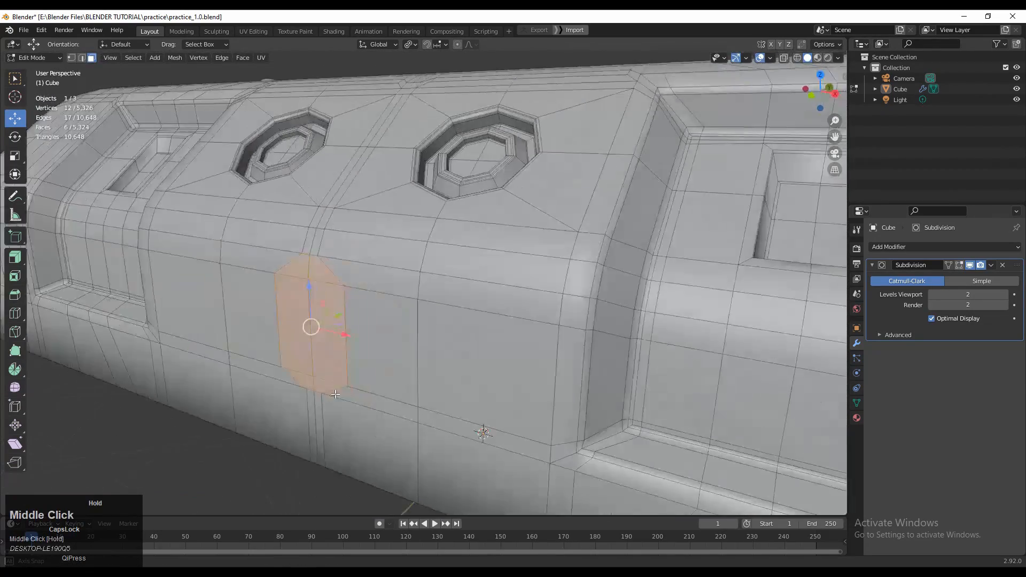
{"action": "scroll", "coordinate": [473, 322], "scroll_direction": "up", "scroll_amount": 2}
{"action": "left_click", "coordinate": [499, 306]}
{"action": "middle_click_drag", "start_coordinate": [499, 306], "coordinate": [415, 346]}
{"action": "key", "text": "i"}
{"action": "left_click", "coordinate": [517, 347]}
{"action": "key", "text": "e"}
{"action": "left_click", "coordinate": [467, 366]}
{"action": "key", "text": "Tab"}
Add a horizontal edge loop with a slide of -0.9 near the hexagonal recess's upper end and preview the smoothing
{"action": "key", "text": "Tab"}
{"action": "key", "text": "ctrl+r"}
{"action": "left_click", "coordinate": [415, 324], "text": "ctrl"}
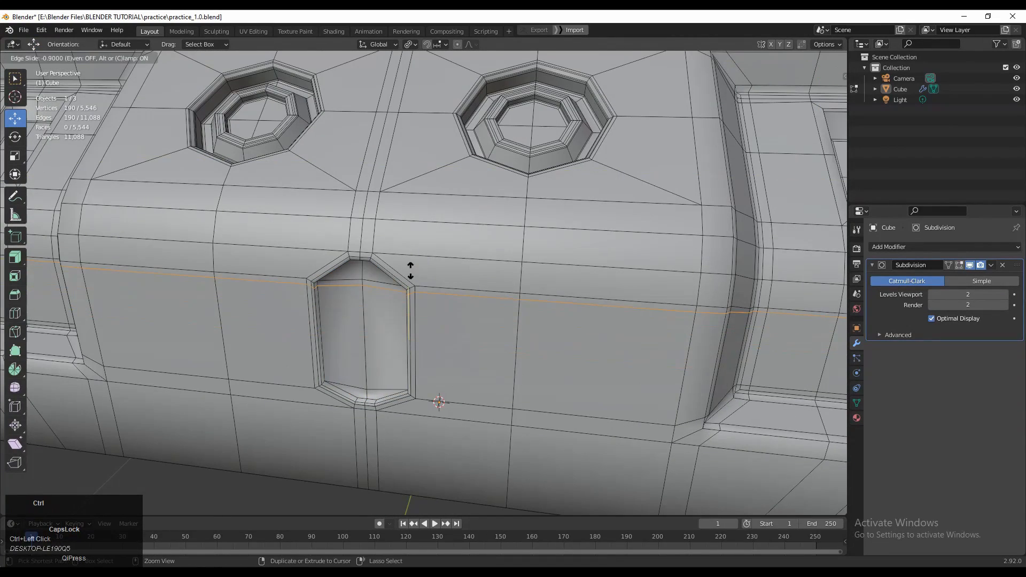
{"action": "left_click", "coordinate": [411, 271]}
{"action": "key", "text": "Tab"}
{"action": "middle_click_drag", "start_coordinate": [410, 271], "coordinate": [448, 306]}
Try another support edge on the hexagonal recess and undo back to the flat six-face hexagon
{"action": "key", "text": "Tab"}
{"action": "key", "text": "ctrl+f"}
{"action": "left_click", "coordinate": [377, 345]}
{"action": "key", "text": "Tab"}
{"action": "key", "text": "ctrl+z"}
{"action": "key", "text": "ctrl+z"}
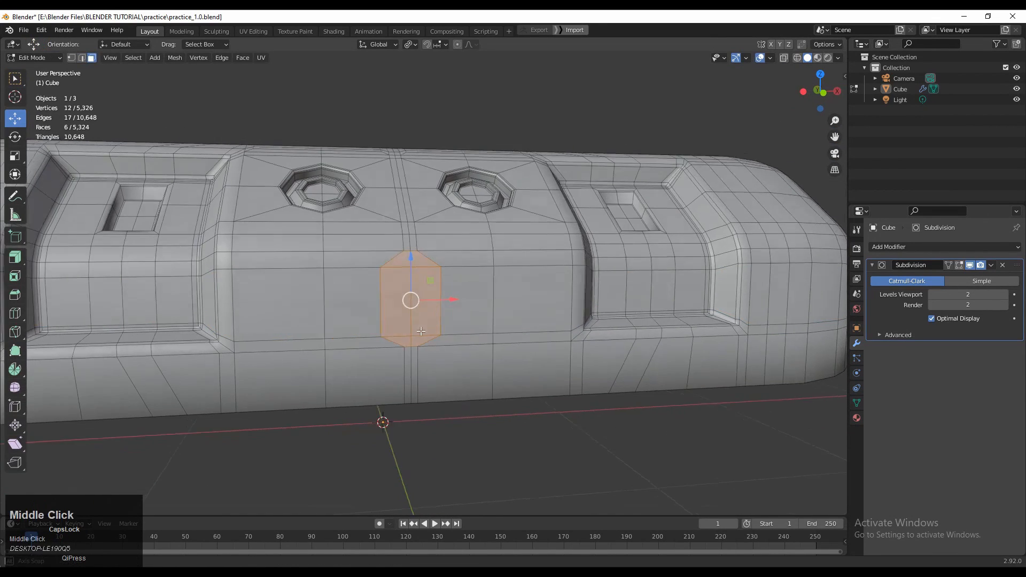
Try reshaping the hexagon's faces with LoopTools Curve and scaling them, and undo both changes
{"action": "scroll", "coordinate": [450, 301], "scroll_direction": "up", "scroll_amount": 3}
{"action": "right_click", "coordinate": [455, 298]}
{"action": "mouse_move", "coordinate": [458, 278]}
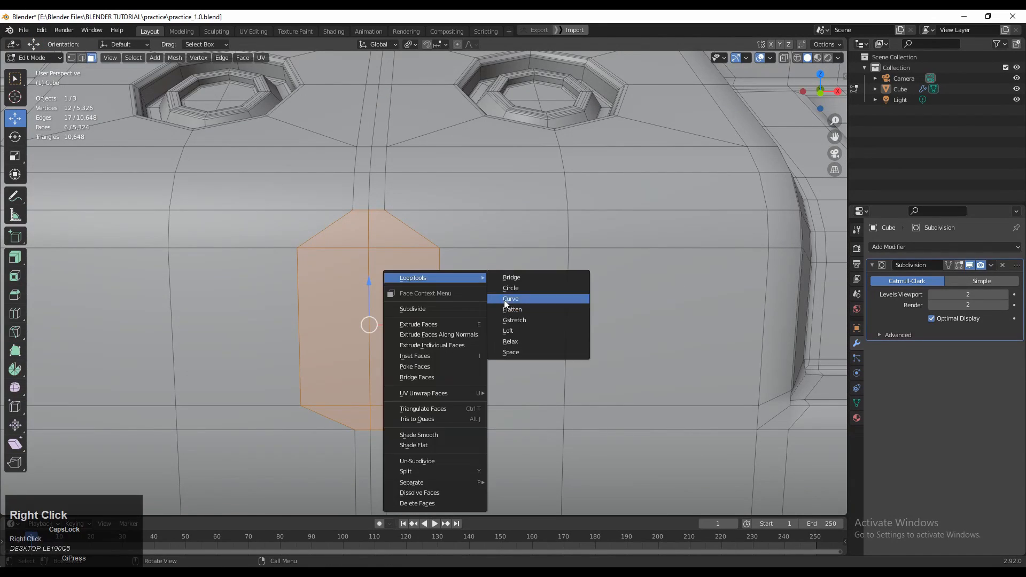
{"action": "left_click", "coordinate": [506, 300]}
{"action": "scroll", "coordinate": [517, 291], "scroll_direction": "down", "scroll_amount": 3}
{"action": "key", "text": "s"}
{"action": "left_click", "coordinate": [560, 307]}
{"action": "scroll", "coordinate": [492, 309], "scroll_direction": "down", "scroll_amount": 1}
{"action": "scroll", "coordinate": [492, 308], "scroll_direction": "down", "scroll_amount": 3}
{"action": "key", "text": "ctrl+z"}
{"action": "key", "text": "ctrl+z"}
Add one horizontal edge loop with factor 0 through the middle of the hexagon
{"action": "middle_click_drag", "start_coordinate": [492, 308], "coordinate": [442, 318]}
{"action": "scroll", "coordinate": [433, 315], "scroll_direction": "up", "scroll_amount": 6}
{"action": "key", "text": "ctrl+r"}
{"action": "left_click", "coordinate": [461, 320]}
{"action": "right_click", "coordinate": [461, 319]}
{"action": "scroll", "coordinate": [461, 319], "scroll_direction": "down", "scroll_amount": 4}
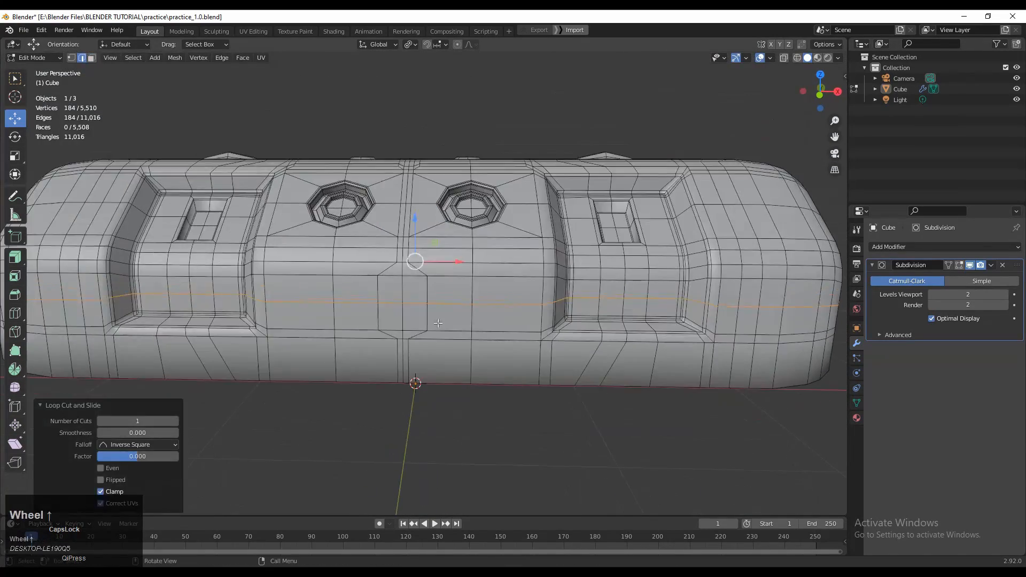
Turn the four faces at the hexagon's centre into a circle with LoopTools and scale it to 0.727
{"action": "key", "text": "3"}
{"action": "left_click", "coordinate": [394, 282]}
{"action": "left_click", "coordinate": [418, 284], "text": "shift"}
{"action": "scroll", "coordinate": [420, 310], "scroll_direction": "down", "scroll_amount": 2}
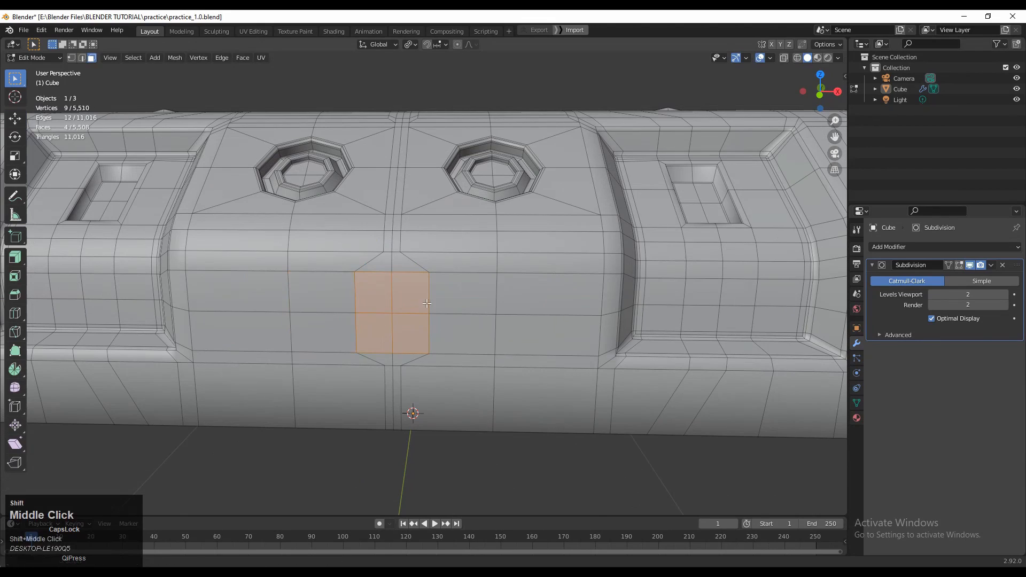
{"action": "left_click", "coordinate": [503, 288]}
{"action": "right_click", "coordinate": [480, 279]}
{"action": "mouse_move", "coordinate": [484, 280]}
{"action": "left_click", "coordinate": [520, 291]}
{"action": "key", "text": "s"}
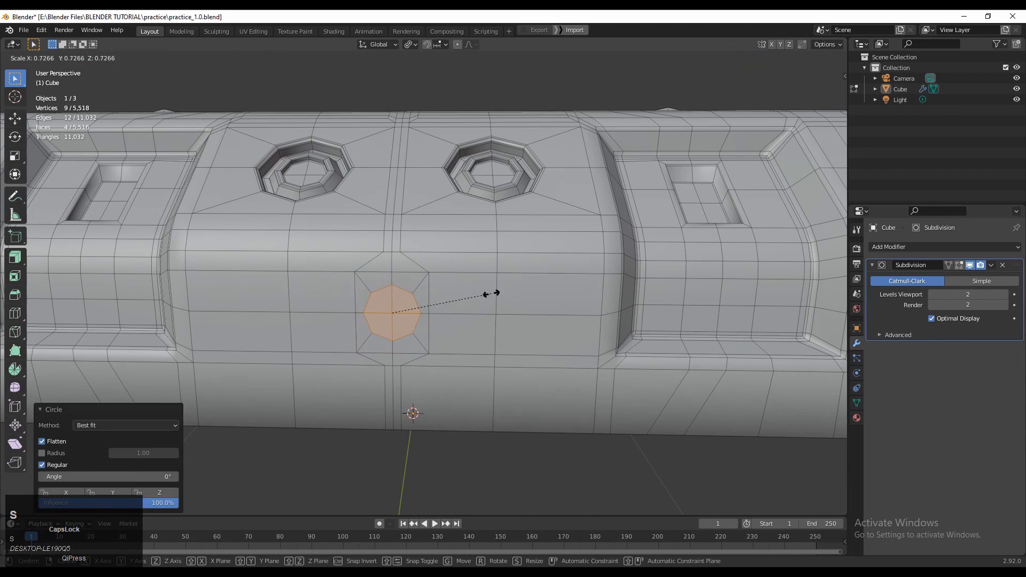
{"action": "left_click", "coordinate": [486, 294]}
Inset the circular faces slightly and scale the inner faces to 0.909
{"action": "scroll", "coordinate": [473, 305], "scroll_direction": "down", "scroll_amount": 5}
{"action": "middle_click_drag", "start_coordinate": [466, 310], "coordinate": [474, 350]}
{"action": "scroll", "coordinate": [474, 349], "scroll_direction": "up", "scroll_amount": 10}
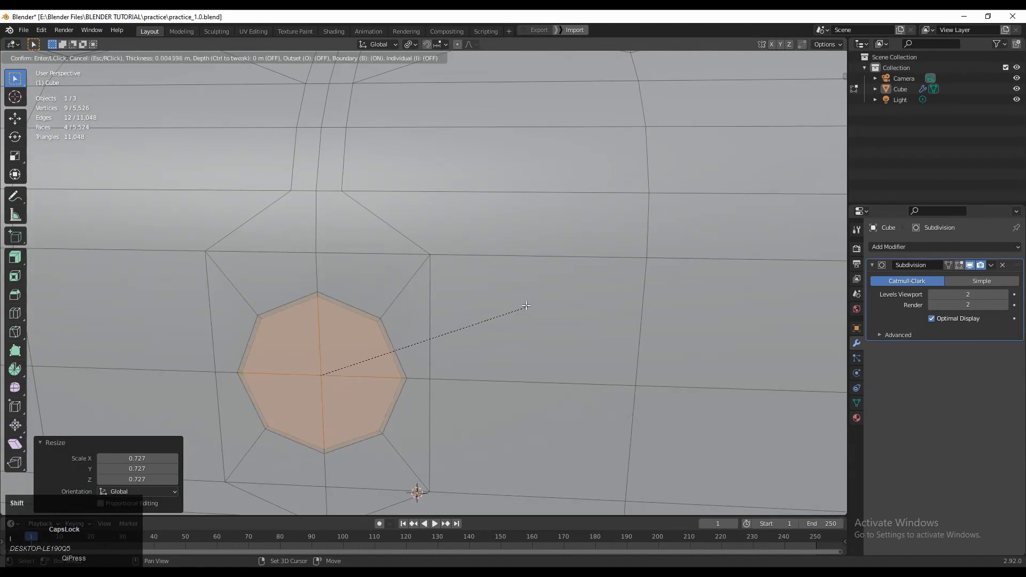
{"action": "left_click", "coordinate": [526, 306]}
{"action": "middle_click_drag", "start_coordinate": [322, 318], "coordinate": [424, 343], "text": "shift"}
{"action": "middle_click_drag", "start_coordinate": [423, 343], "coordinate": [469, 360]}
{"action": "left_click", "coordinate": [572, 380]}
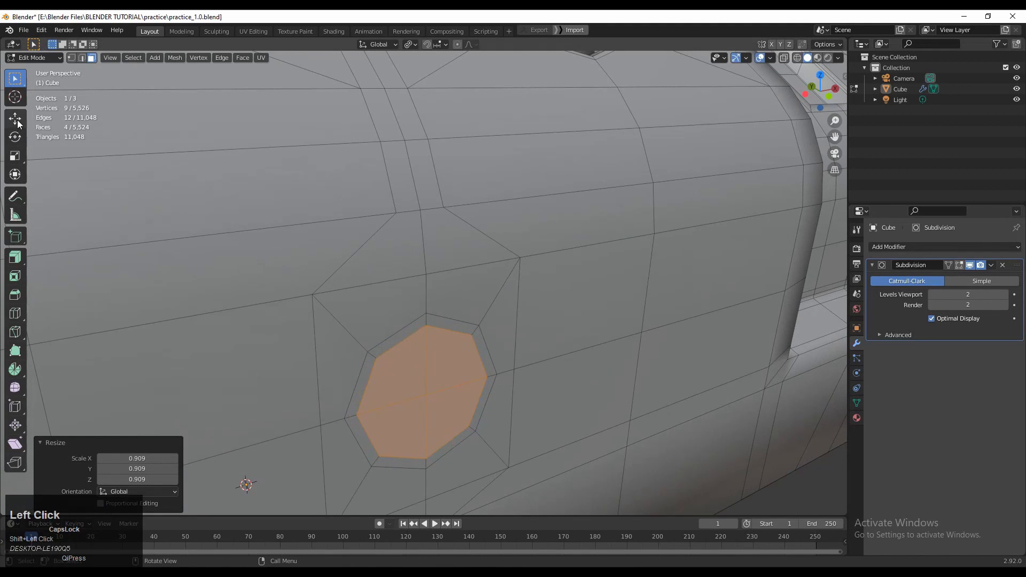
Extrude the circular faces about 0.06 m inward, inset the recess floor, and preview the smoothed result
{"action": "left_click_drag", "start_coordinate": [408, 383], "coordinate": [400, 377]}
{"action": "middle_click_drag", "start_coordinate": [400, 377], "coordinate": [314, 337]}
{"action": "left_click", "coordinate": [295, 332]}
{"action": "key", "text": "i"}
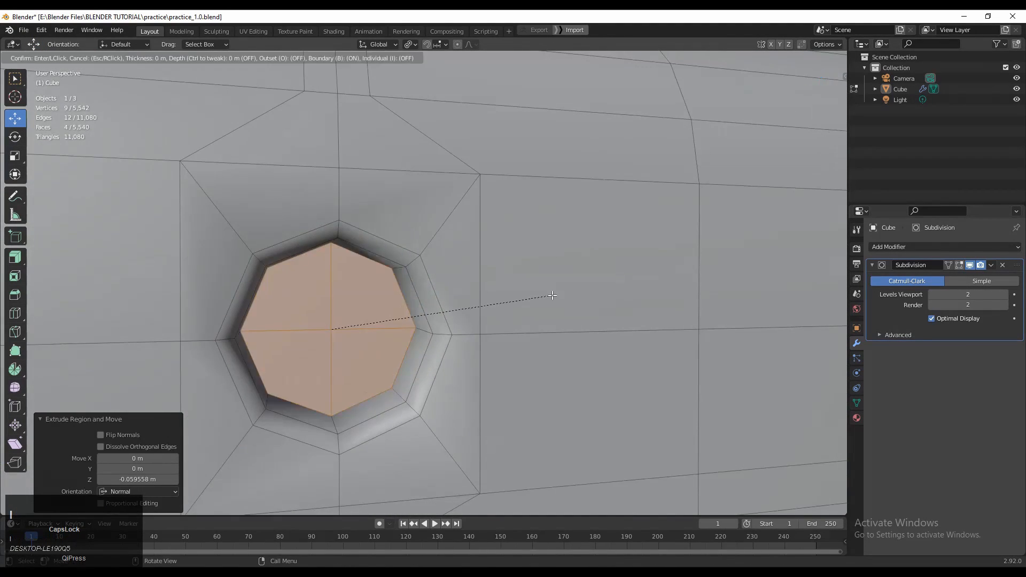
{"action": "left_click", "coordinate": [564, 295]}
{"action": "key", "text": "Tab"}
{"action": "scroll", "coordinate": [415, 306], "scroll_direction": "down", "scroll_amount": 10}
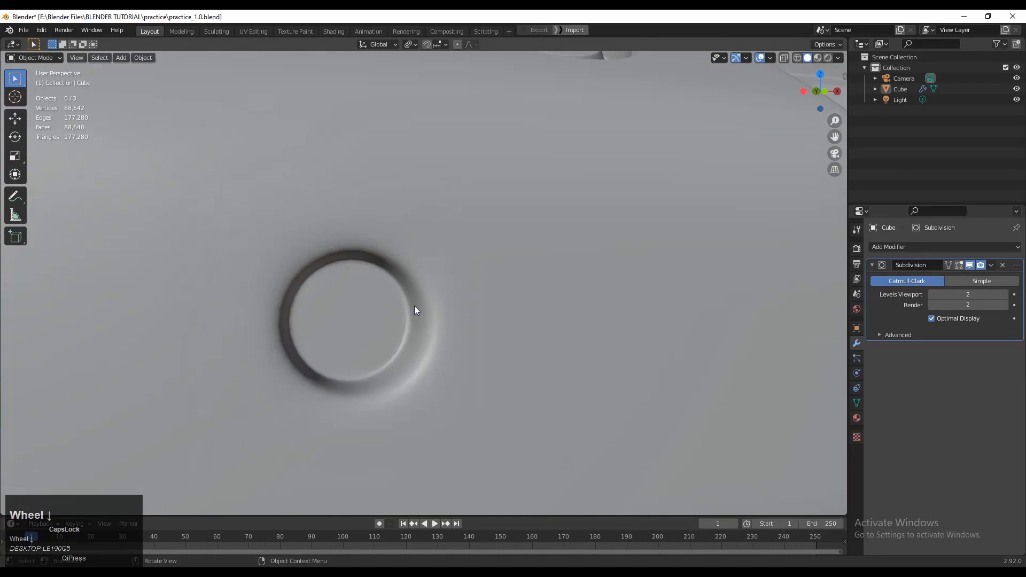
Select the ring of faces around the round recess's rim and inset it by 0.00315 m
{"action": "middle_click_drag", "start_coordinate": [395, 316], "coordinate": [405, 340]}
{"action": "scroll", "coordinate": [399, 343], "scroll_direction": "up", "scroll_amount": 3}
{"action": "key", "text": "Tab"}
{"action": "scroll", "coordinate": [402, 341], "scroll_direction": "up", "scroll_amount": 5}
{"action": "key", "text": "3"}
{"action": "left_click", "coordinate": [363, 370], "text": "alt"}
{"action": "left_click", "coordinate": [435, 323], "text": "alt"}
{"action": "left_click", "coordinate": [575, 276]}
{"action": "key", "text": "Tab"}
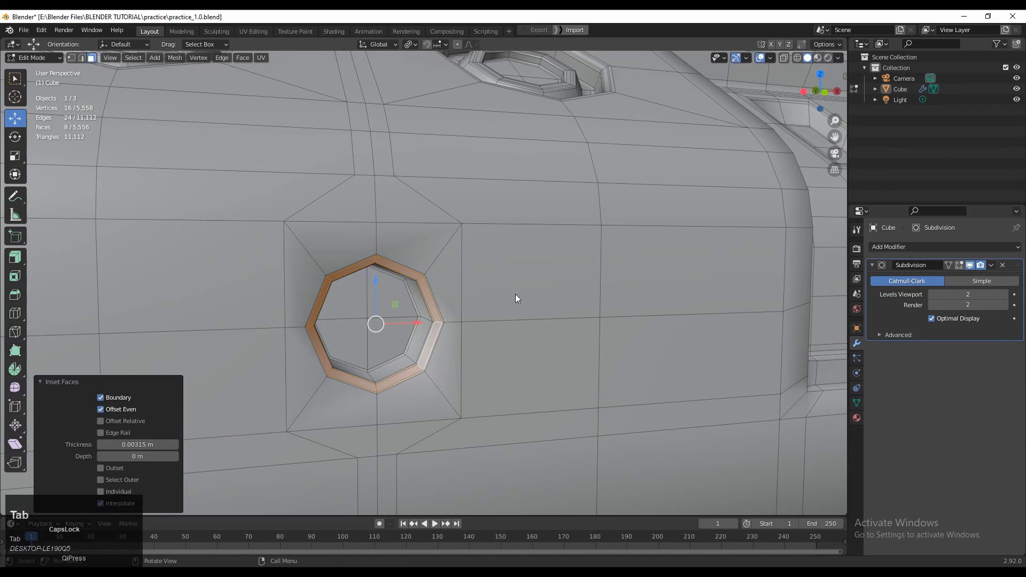
Inset the round recess's inner wall faces by about 0.006 m and preview the smoothed crate
{"action": "middle_click_drag", "start_coordinate": [516, 295], "coordinate": [450, 271]}
{"action": "key", "text": "Tab"}
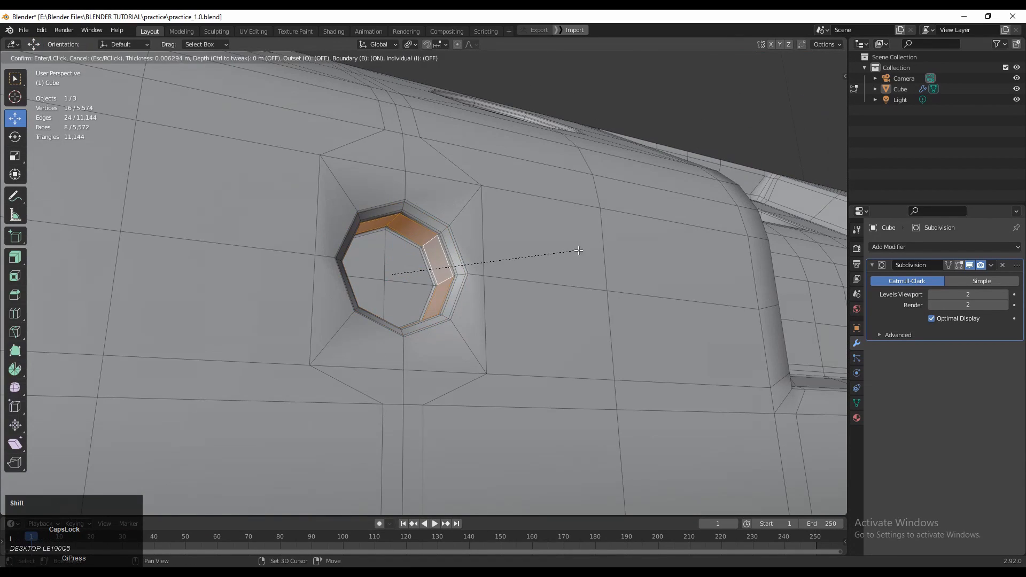
{"action": "left_click", "coordinate": [579, 250]}
{"action": "key", "text": "Tab"}
{"action": "scroll", "coordinate": [540, 300], "scroll_direction": "down", "scroll_amount": 5}
{"action": "middle_click_drag", "start_coordinate": [535, 310], "coordinate": [491, 362]}
{"action": "scroll", "coordinate": [428, 395], "scroll_direction": "down", "scroll_amount": 4}
{"action": "left_click", "coordinate": [363, 414]}
{"action": "middle_click_drag", "start_coordinate": [364, 414], "coordinate": [359, 314]}
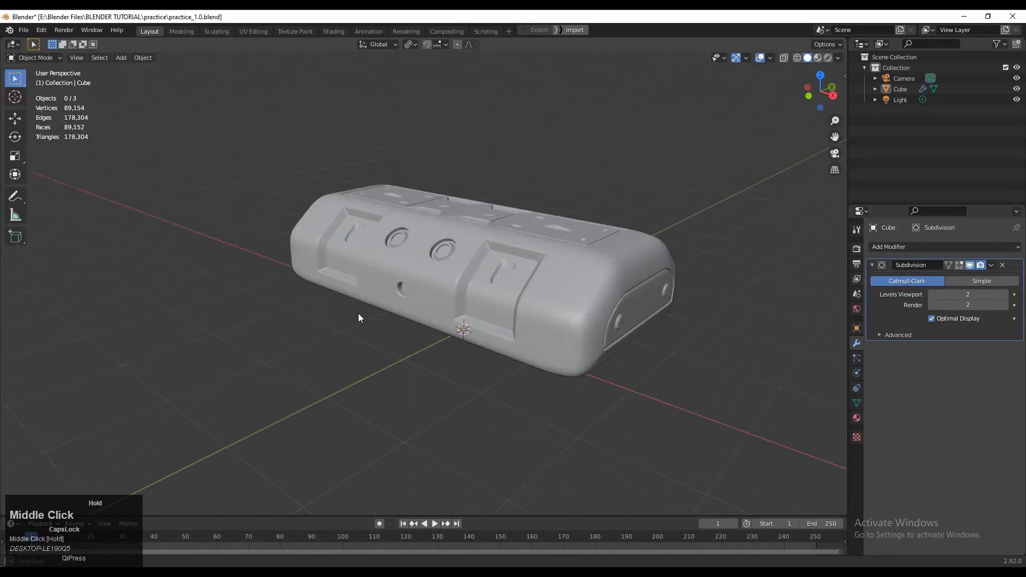
Select the round recess's floor with its surrounding rings and move it to adjust the recess depth
{"action": "key", "text": "Tab"}
{"action": "scroll", "coordinate": [364, 315], "scroll_direction": "up", "scroll_amount": 10}
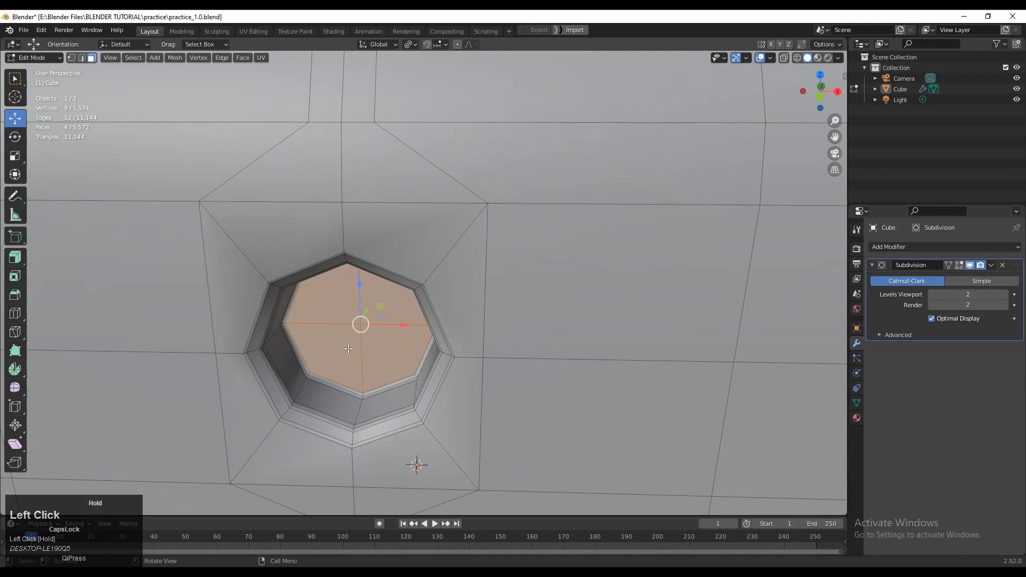
{"action": "scroll", "coordinate": [347, 349], "scroll_direction": "up", "scroll_amount": 1}
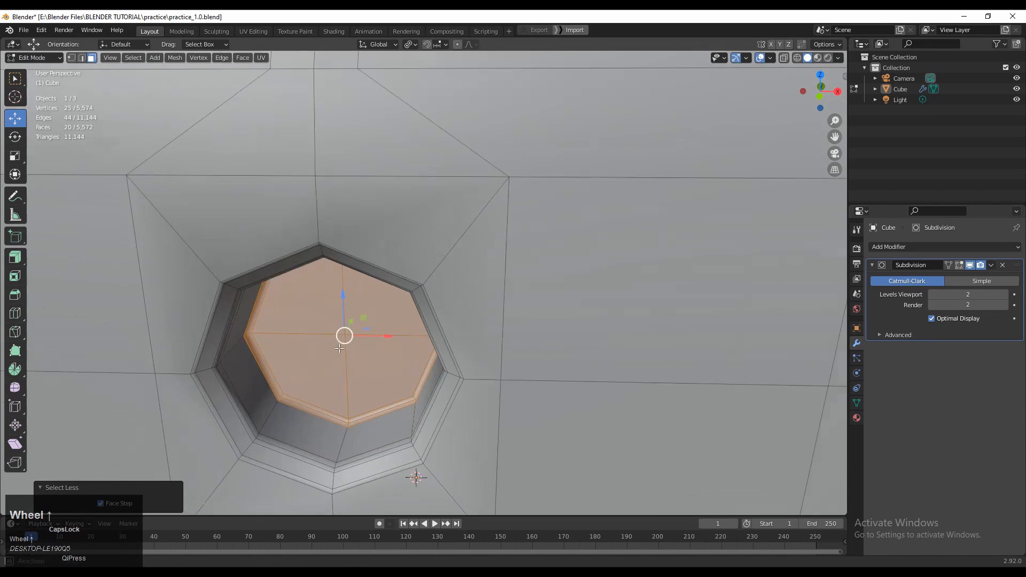
{"action": "middle_click_drag", "start_coordinate": [342, 315], "coordinate": [301, 310]}
{"action": "left_click_drag", "start_coordinate": [305, 319], "coordinate": [302, 322]}
{"action": "key", "text": "Tab"}
{"action": "scroll", "coordinate": [296, 341], "scroll_direction": "down", "scroll_amount": 10}
{"action": "left_click", "coordinate": [307, 397]}
{"action": "middle_click_drag", "start_coordinate": [307, 396], "coordinate": [380, 293]}
{"action": "left_click", "coordinate": [380, 293]}
Symmetrize the whole mesh to copy the front's round recess to the back, and save the file
{"action": "key", "text": "Tab"}
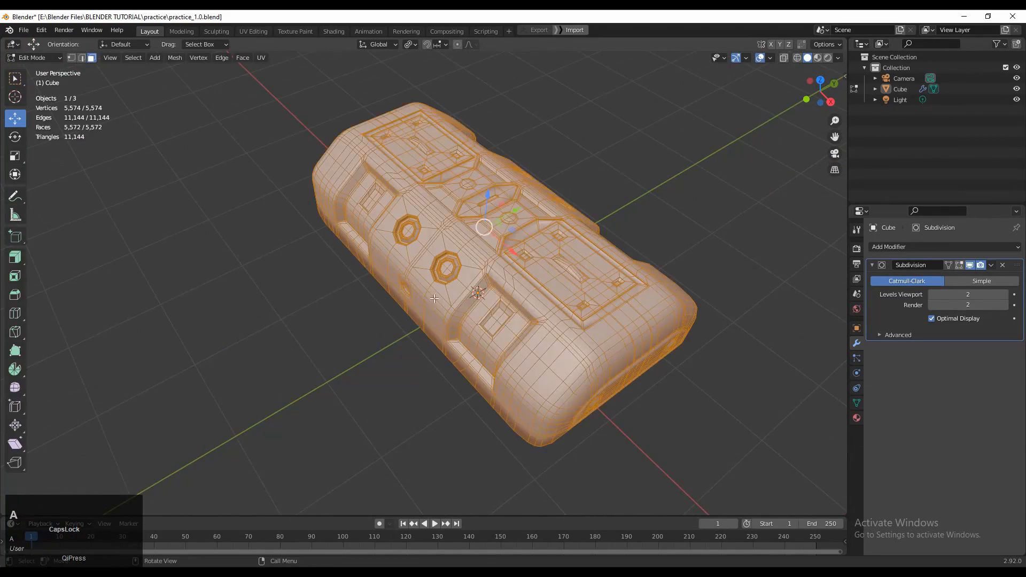
{"action": "left_click", "coordinate": [188, 216]}
{"action": "middle_click_drag", "start_coordinate": [188, 216], "coordinate": [472, 209]}
{"action": "key", "text": "Tab"}
{"action": "left_click", "coordinate": [226, 243]}
{"action": "scroll", "coordinate": [419, 350], "scroll_direction": "up", "scroll_amount": 4}
{"action": "key", "text": "ctrl+s"}
{"action": "scroll", "coordinate": [570, 233], "scroll_direction": "down", "scroll_amount": 3}
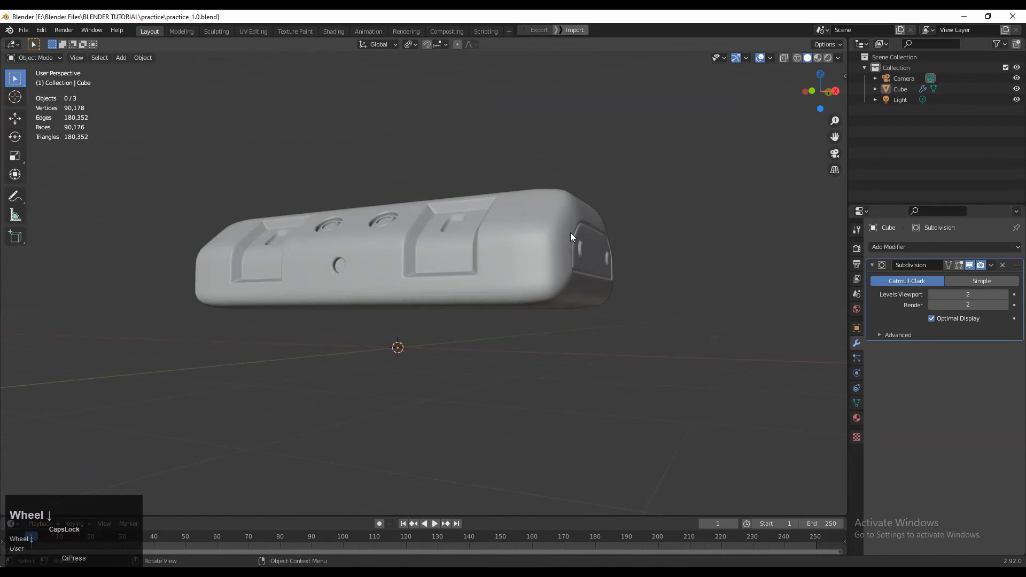
Add an edge loop around the crate's +X end, just beyond the rectangular top panel
{"action": "middle_click_drag", "start_coordinate": [570, 232], "coordinate": [474, 184]}
{"action": "key", "text": "Tab"}
{"action": "key", "text": "Tab"}
{"action": "key", "text": "Tab"}
{"action": "key", "text": "Tab"}
{"action": "scroll", "coordinate": [428, 295], "scroll_direction": "down", "scroll_amount": 3}
{"action": "scroll", "coordinate": [450, 299], "scroll_direction": "up", "scroll_amount": 4}
{"action": "scroll", "coordinate": [450, 298], "scroll_direction": "up", "scroll_amount": 3}
{"action": "middle_click_drag", "start_coordinate": [450, 298], "coordinate": [528, 290]}
{"action": "scroll", "coordinate": [479, 310], "scroll_direction": "up", "scroll_amount": 1}
{"action": "key", "text": "Tab"}
{"action": "left_click", "coordinate": [501, 258]}
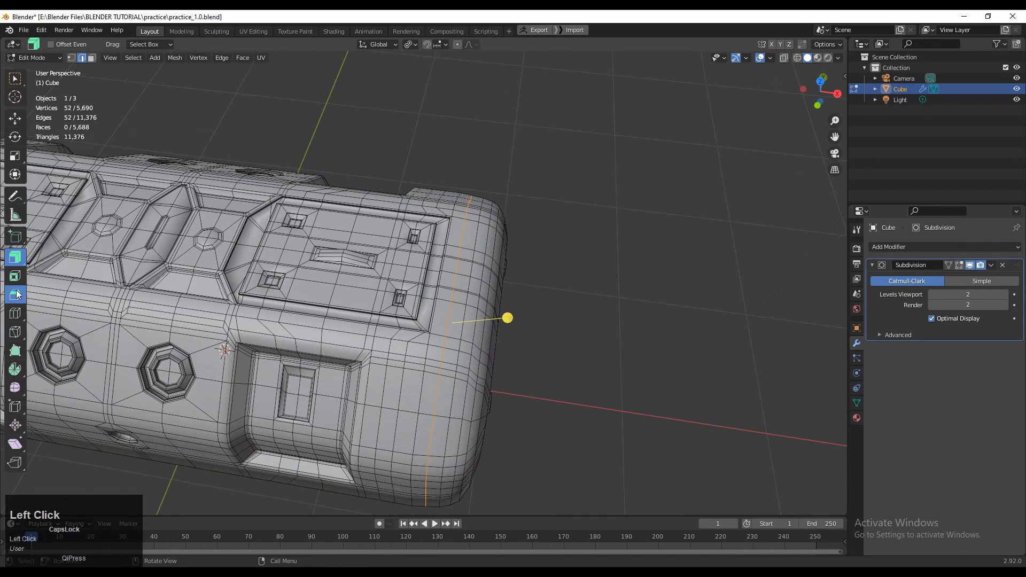
Bevel the end loop into a narrow strip of faces and inset the strip by about 0.009 m
{"action": "left_click_drag", "start_coordinate": [560, 321], "coordinate": [562, 321]}
{"action": "middle_click_drag", "start_coordinate": [529, 283], "coordinate": [511, 254]}
{"action": "key", "text": "3"}
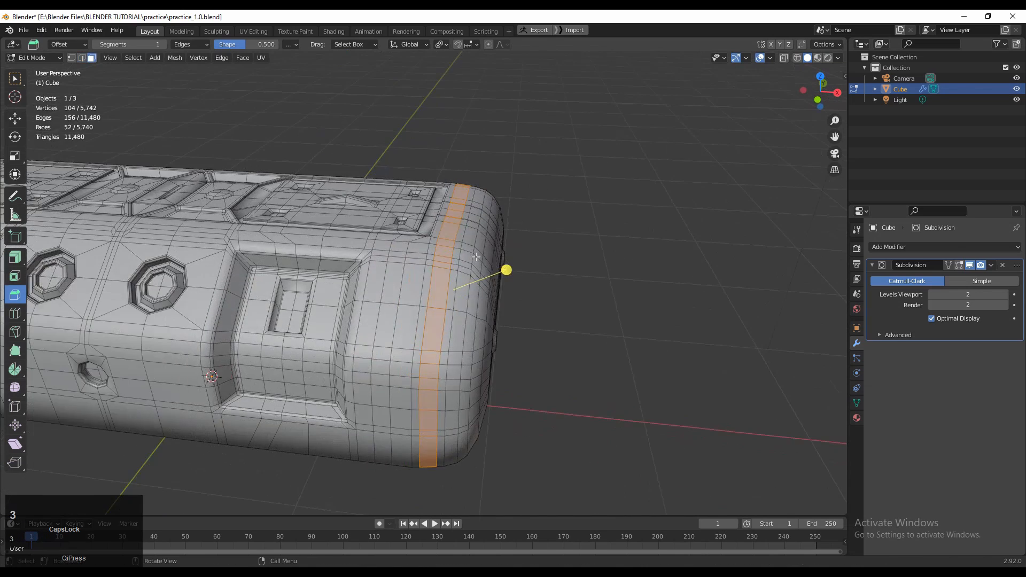
{"action": "scroll", "coordinate": [505, 250], "scroll_direction": "up", "scroll_amount": 1}
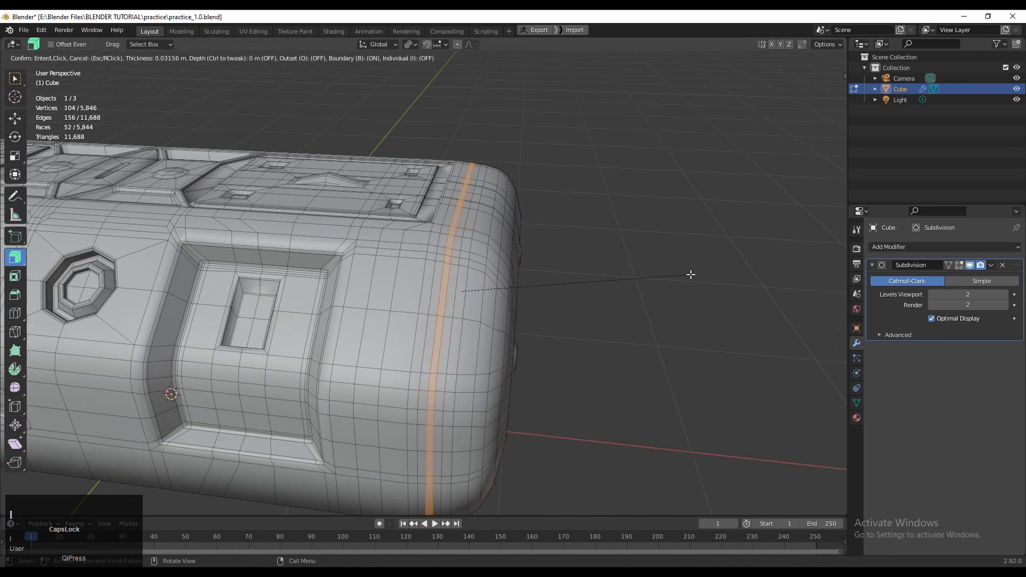
{"action": "left_click", "coordinate": [647, 271]}
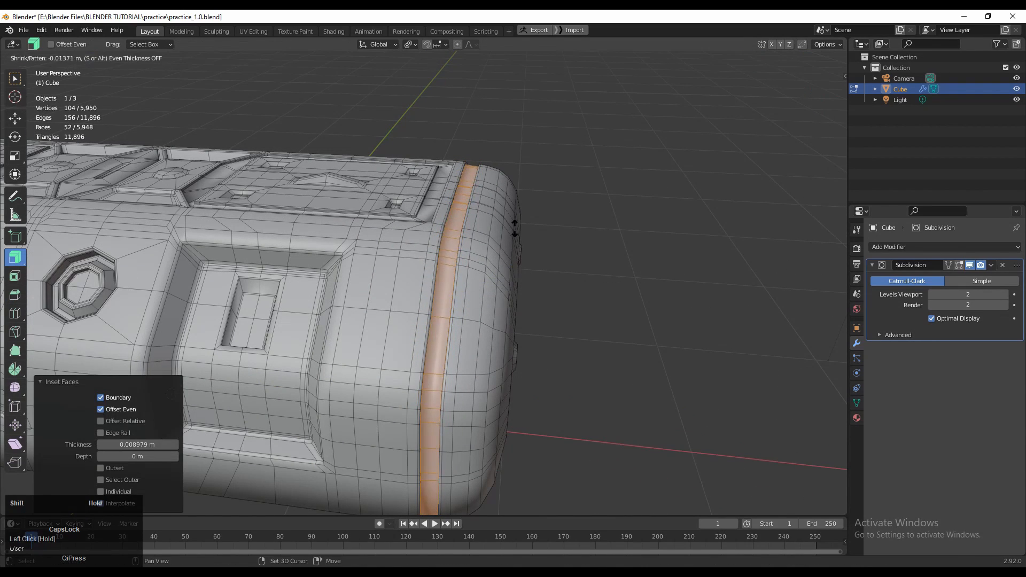
Extrude the inset strip inward along its normals to form a groove and preview the smoothing
{"action": "left_click_drag", "start_coordinate": [514, 229], "coordinate": [515, 231]}
{"action": "key", "text": "Tab"}
{"action": "middle_click_drag", "start_coordinate": [531, 278], "coordinate": [514, 308]}
{"action": "key", "text": "Tab"}
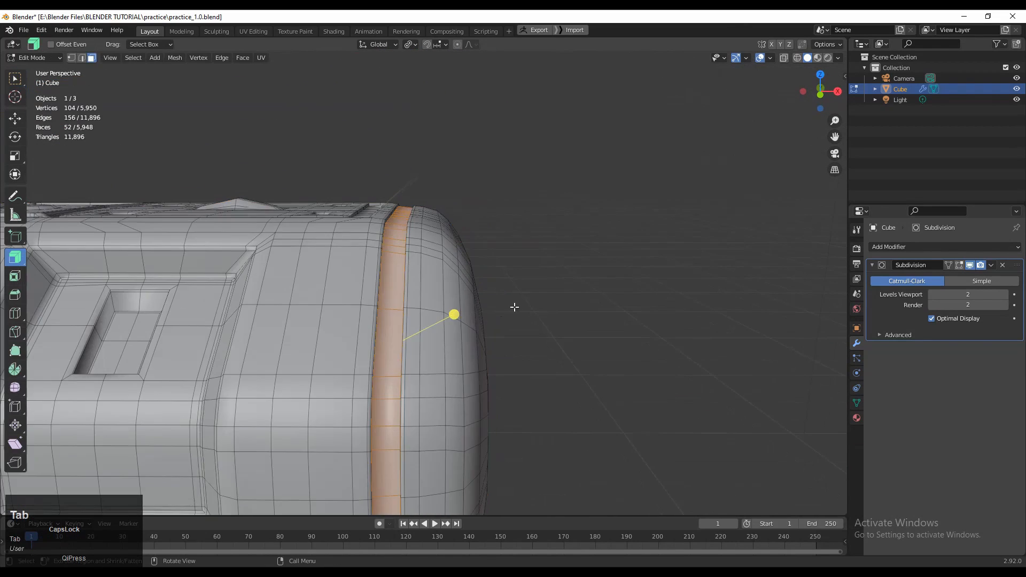
Add supporting insets to the end groove's floor, scaling the floor faces to 0.700 on X
{"action": "scroll", "coordinate": [624, 307], "scroll_direction": "up", "scroll_amount": 1}
{"action": "left_click", "coordinate": [457, 347]}
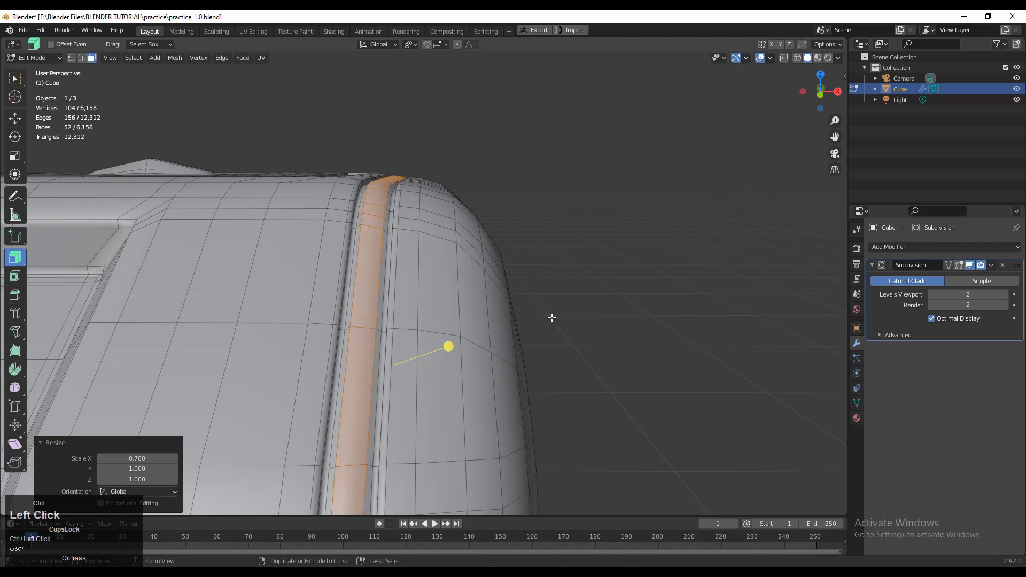
{"action": "left_click", "coordinate": [655, 321]}
{"action": "key", "text": "Tab"}
{"action": "scroll", "coordinate": [596, 297], "scroll_direction": "down", "scroll_amount": 4}
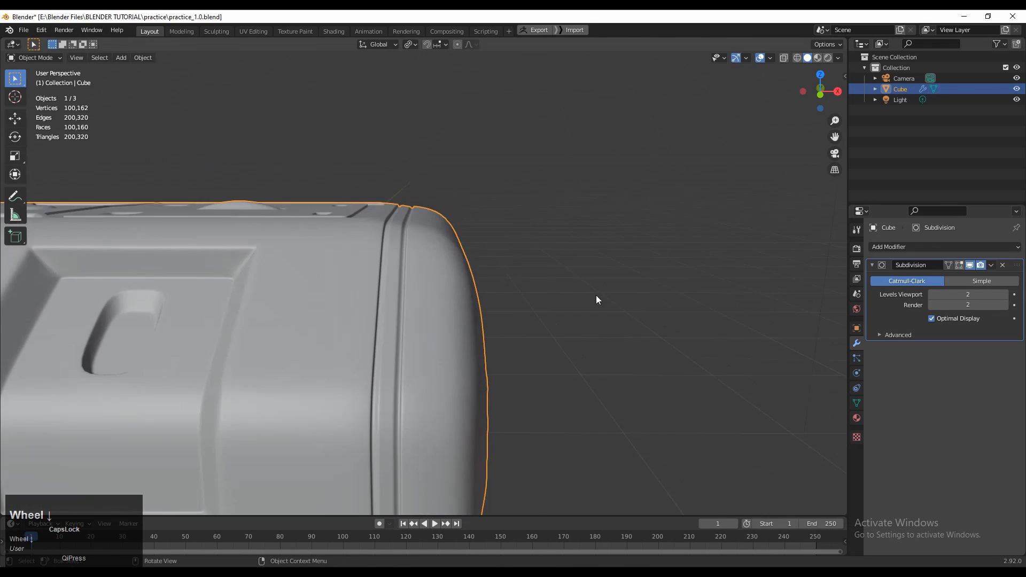
Examine the smoothed end groove and its surroundings from several angles
{"action": "scroll", "coordinate": [608, 295], "scroll_direction": "down", "scroll_amount": 3}
{"action": "middle_click_drag", "start_coordinate": [596, 297], "coordinate": [483, 337]}
{"action": "left_click", "coordinate": [608, 295]}
{"action": "scroll", "coordinate": [255, 297], "scroll_direction": "down", "scroll_amount": 2}
{"action": "scroll", "coordinate": [481, 279], "scroll_direction": "down", "scroll_amount": 2}
{"action": "middle_click_drag", "start_coordinate": [480, 279], "coordinate": [543, 273]}
{"action": "scroll", "coordinate": [527, 275], "scroll_direction": "up", "scroll_amount": 3}
{"action": "scroll", "coordinate": [542, 273], "scroll_direction": "up", "scroll_amount": 2}
{"action": "key", "text": "Tab"}
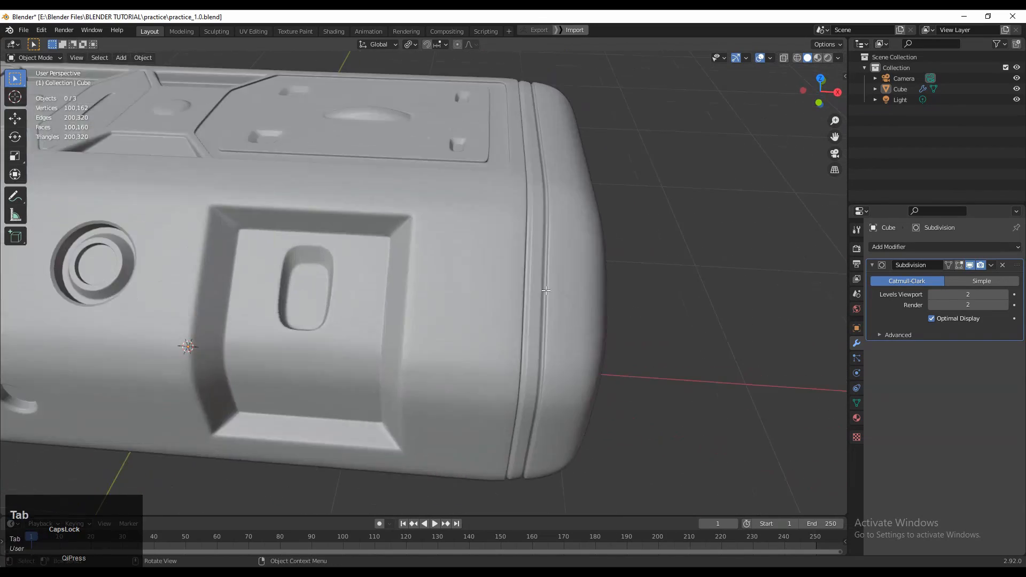
{"action": "scroll", "coordinate": [551, 267], "scroll_direction": "up", "scroll_amount": 3}
{"action": "middle_click_drag", "start_coordinate": [550, 230], "coordinate": [571, 184]}
{"action": "key", "text": "Tab"}
{"action": "scroll", "coordinate": [647, 188], "scroll_direction": "down", "scroll_amount": 3}
{"action": "left_click", "coordinate": [650, 188]}
{"action": "scroll", "coordinate": [650, 188], "scroll_direction": "down", "scroll_amount": 3}
{"action": "middle_click_drag", "start_coordinate": [650, 189], "coordinate": [514, 223]}
Symmetrize the entire mesh with the direction +X to -X to copy the groove to the opposite end
{"action": "key", "text": "Tab"}
{"action": "key", "text": "a"}
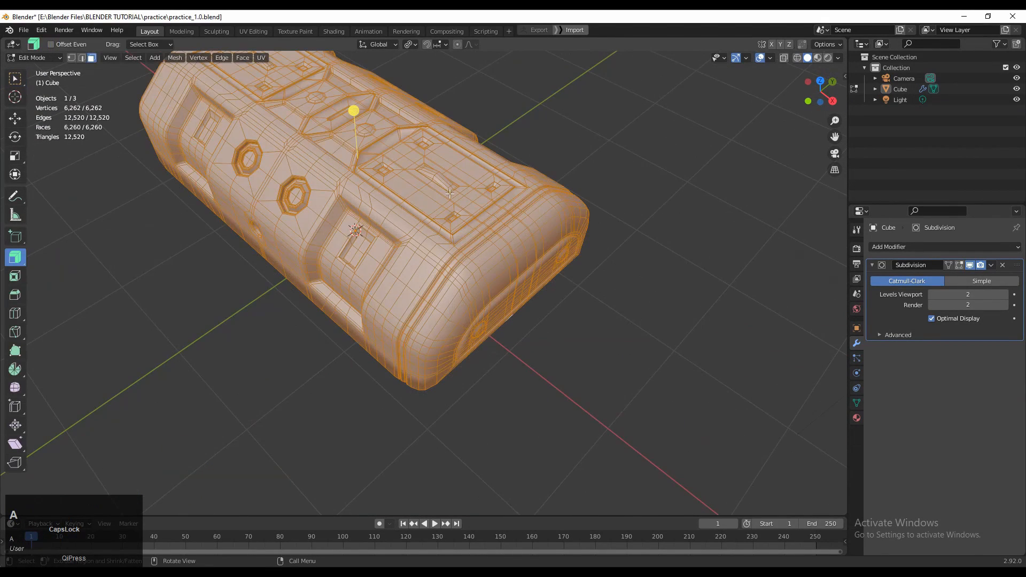
{"action": "left_click", "coordinate": [177, 207]}
{"action": "mouse_move", "coordinate": [160, 347]}
{"action": "middle_mouse_down"}
{"action": "mouse_move", "coordinate": [182, 342]}
{"action": "mouse_move", "coordinate": [161, 347]}
{"action": "middle_mouse_up"}
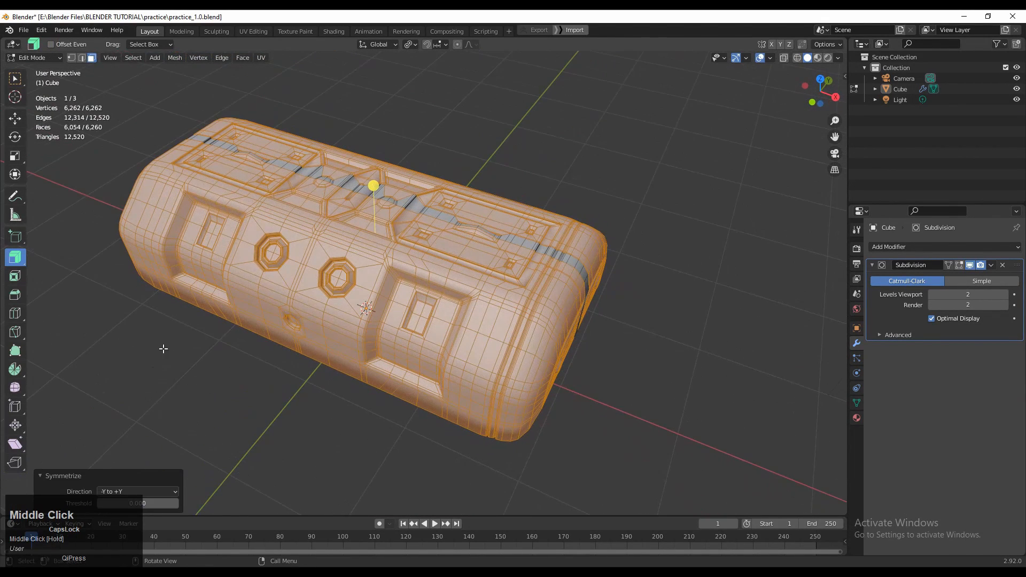
{"action": "left_click", "coordinate": [159, 492]}
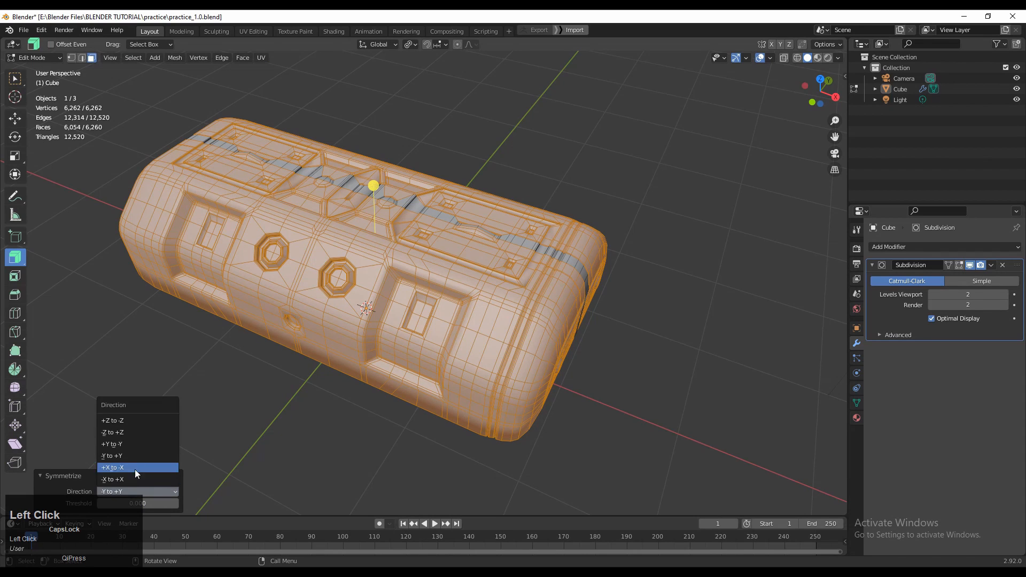
{"action": "left_click", "coordinate": [135, 468]}
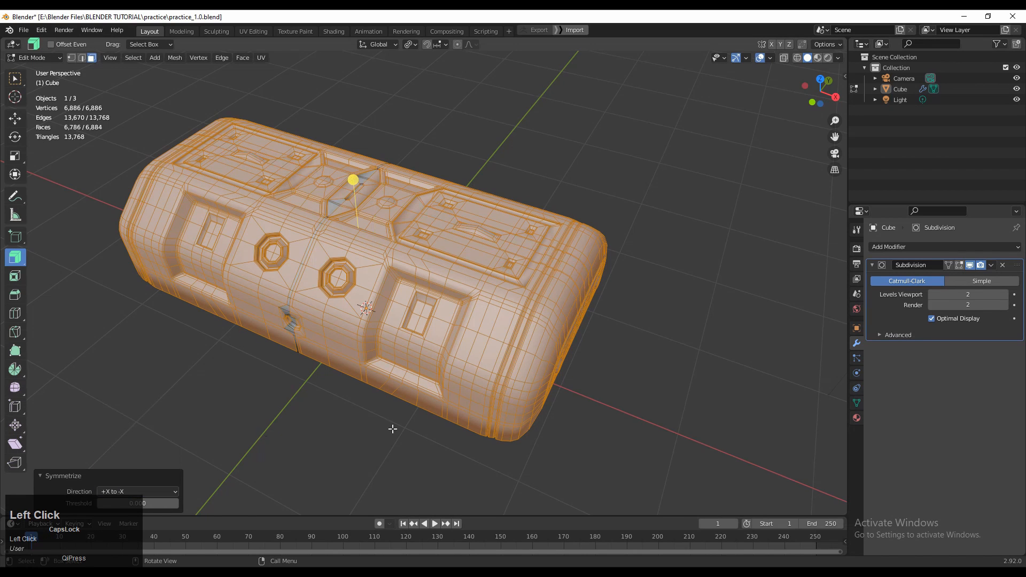
Examine the smoothed crate's front, ends and underside to check the mirrored grooves
{"action": "key", "text": "Tab"}
{"action": "left_click", "coordinate": [594, 290]}
{"action": "scroll", "coordinate": [595, 290], "scroll_direction": "down", "scroll_amount": 2}
{"action": "middle_click_drag", "start_coordinate": [595, 290], "coordinate": [587, 220]}
{"action": "scroll", "coordinate": [587, 221], "scroll_direction": "up", "scroll_amount": 4}
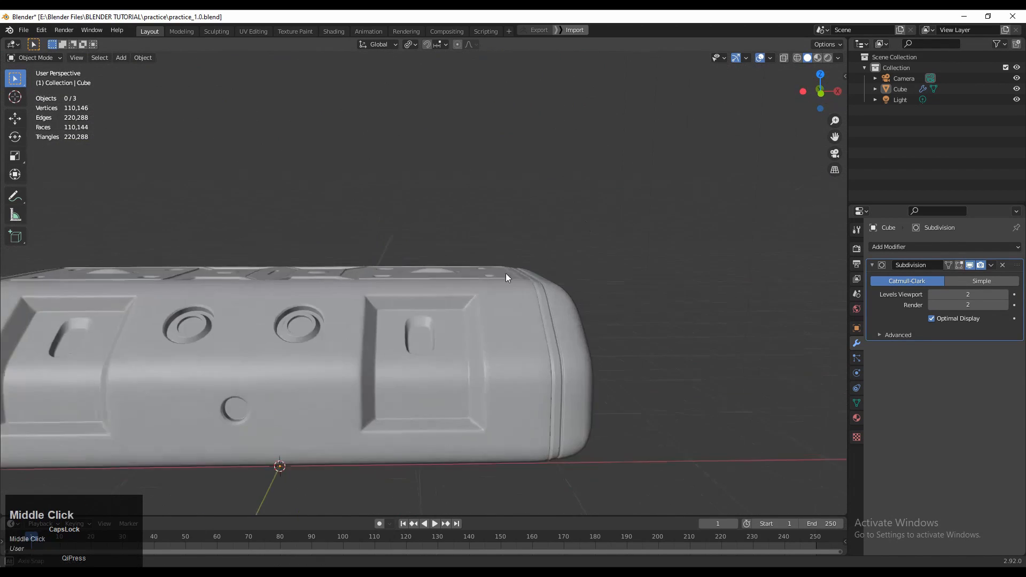
{"action": "middle_click_drag", "start_coordinate": [505, 274], "coordinate": [461, 291]}
{"action": "scroll", "coordinate": [556, 203], "scroll_direction": "down", "scroll_amount": 3}
{"action": "middle_click_drag", "start_coordinate": [556, 204], "coordinate": [413, 171]}
{"action": "left_click", "coordinate": [402, 259]}
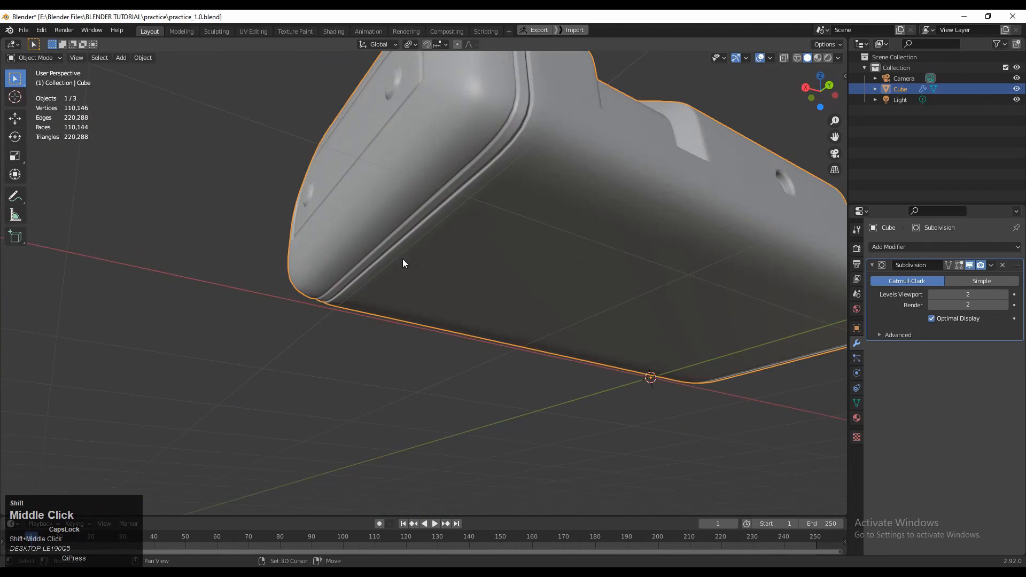
{"action": "middle_click_drag", "start_coordinate": [403, 259], "coordinate": [554, 247], "text": "shift"}
{"action": "left_click", "coordinate": [407, 120]}
{"action": "scroll", "coordinate": [407, 123], "scroll_direction": "down", "scroll_amount": 5}
{"action": "left_click", "coordinate": [551, 209]}
{"action": "scroll", "coordinate": [548, 235], "scroll_direction": "up", "scroll_amount": 2}
{"action": "middle_click_drag", "start_coordinate": [554, 247], "coordinate": [562, 264]}
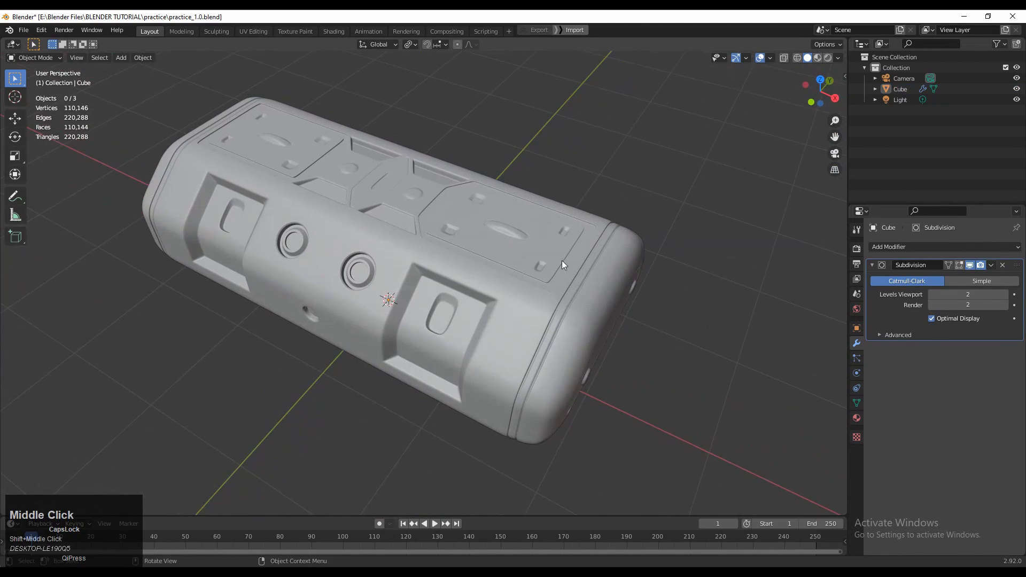
Turn on the wireframe overlay and save the file
{"action": "left_click", "coordinate": [771, 57]}
{"action": "left_click", "coordinate": [704, 244]}
{"action": "scroll", "coordinate": [603, 236], "scroll_direction": "down", "scroll_amount": 2}
{"action": "middle_click_drag", "start_coordinate": [584, 152], "coordinate": [604, 251]}
{"action": "key", "text": "ctrl+s"}
Duplicate the crate and move the copy along the X axis to stand clear of the original
{"action": "left_click", "coordinate": [446, 260]}
{"action": "key", "text": "shift+d"}
{"action": "middle_click_drag", "start_coordinate": [446, 260], "coordinate": [521, 334]}
{"action": "right_click", "coordinate": [545, 222]}
{"action": "scroll", "coordinate": [481, 262], "scroll_direction": "down", "scroll_amount": 4}
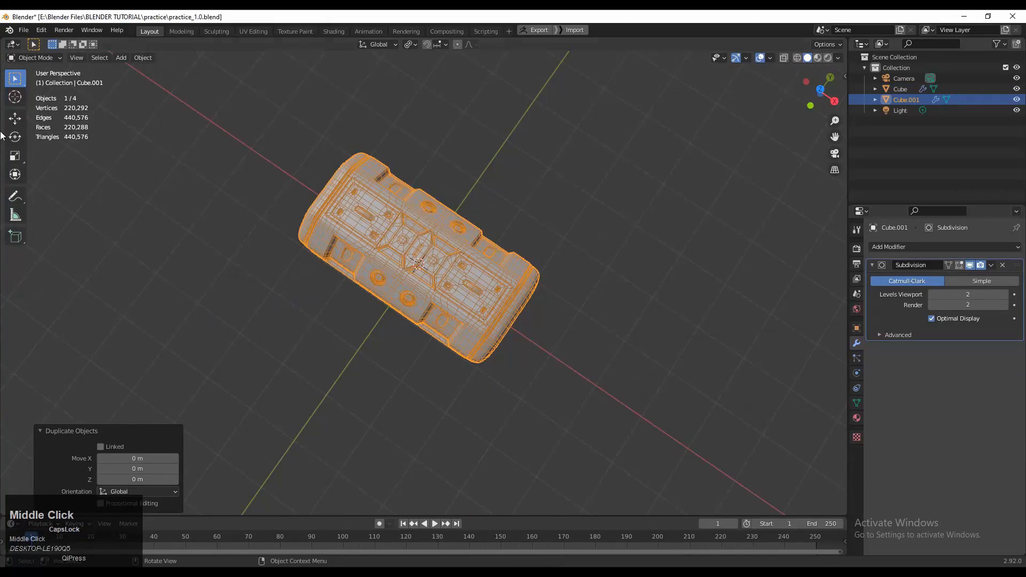
{"action": "left_click_drag", "start_coordinate": [379, 240], "coordinate": [630, 354]}
{"action": "left_click_drag", "start_coordinate": [687, 373], "coordinate": [690, 374]}
{"action": "middle_click_drag", "start_coordinate": [535, 313], "coordinate": [393, 236]}
Try applying the duplicate's Subdivision modifier at level 2, inspect its mesh density, and undo the application
{"action": "left_click", "coordinate": [429, 373]}
{"action": "left_click", "coordinate": [991, 266]}
{"action": "left_click", "coordinate": [945, 277]}
{"action": "left_click", "coordinate": [448, 259]}
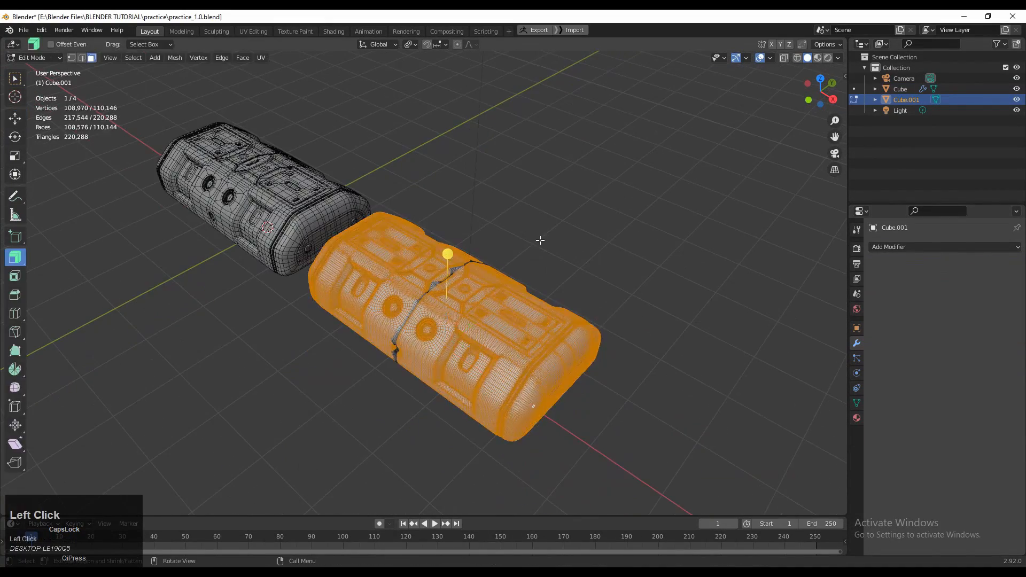
{"action": "key", "text": "Tab"}
{"action": "scroll", "coordinate": [492, 275], "scroll_direction": "up", "scroll_amount": 6}
{"action": "scroll", "coordinate": [492, 275], "scroll_direction": "up", "scroll_amount": 2}
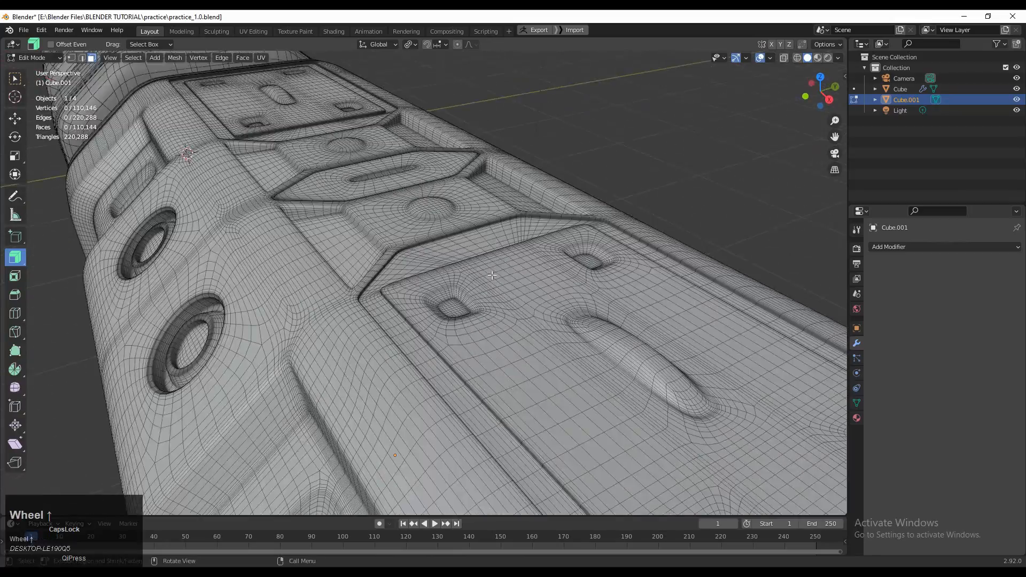
{"action": "middle_click_drag", "start_coordinate": [492, 275], "coordinate": [487, 321]}
{"action": "key", "text": "ctrl+z"}
{"action": "key", "text": "ctrl+z"}
{"action": "key", "text": "ctrl+z"}
{"action": "key", "text": "ctrl+z"}
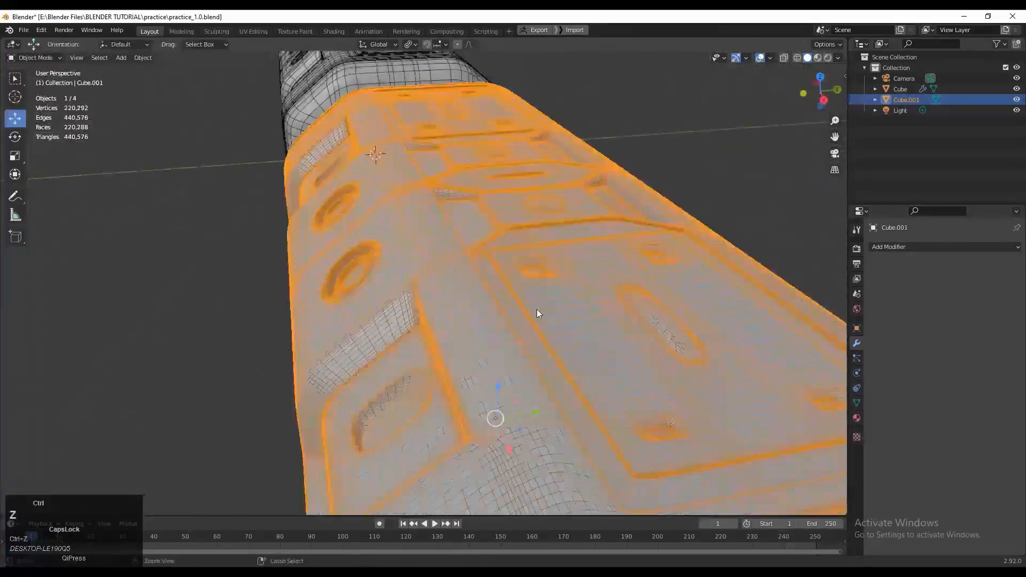
Lower the duplicate's Subdivision viewport level to 1, apply the modifier, and check the resulting mesh
{"action": "scroll", "coordinate": [539, 308], "scroll_direction": "down", "scroll_amount": 2}
{"action": "key", "text": "ctrl+2"}
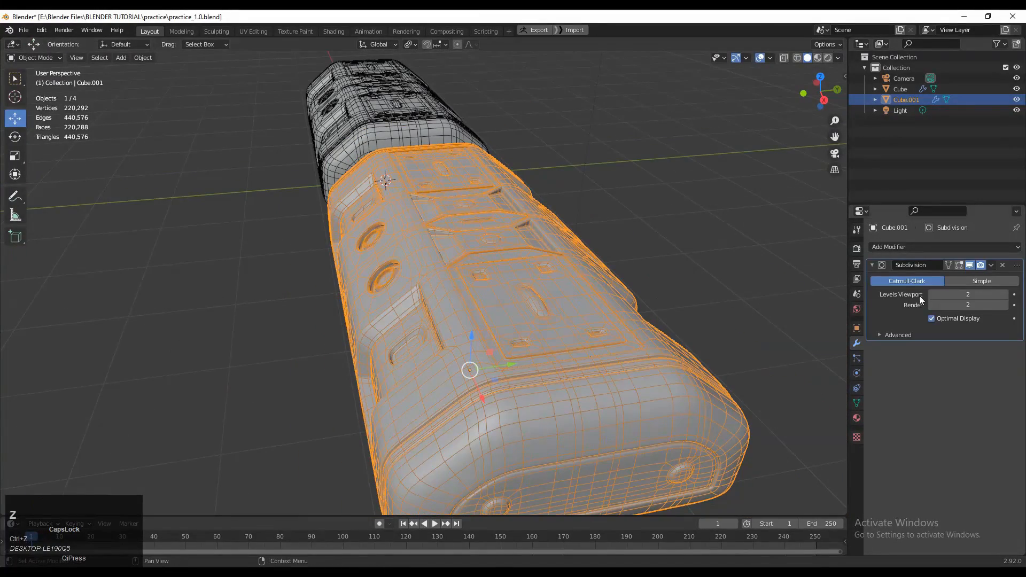
{"action": "key", "text": "Tab"}
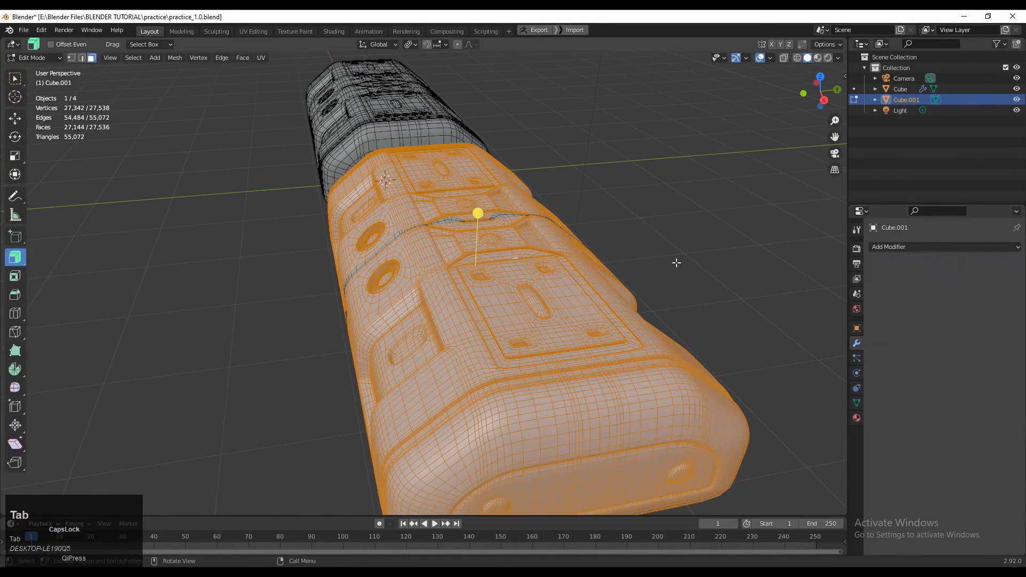
{"action": "key", "text": "Tab"}
Return the duplicate crate to Object Mode, add a new Subdivision Surface modifier to its applied mesh, and deselect it
{"action": "left_click", "coordinate": [830, 278]}
{"action": "key", "text": "ctrl+z"}
{"action": "left_click", "coordinate": [906, 247]}
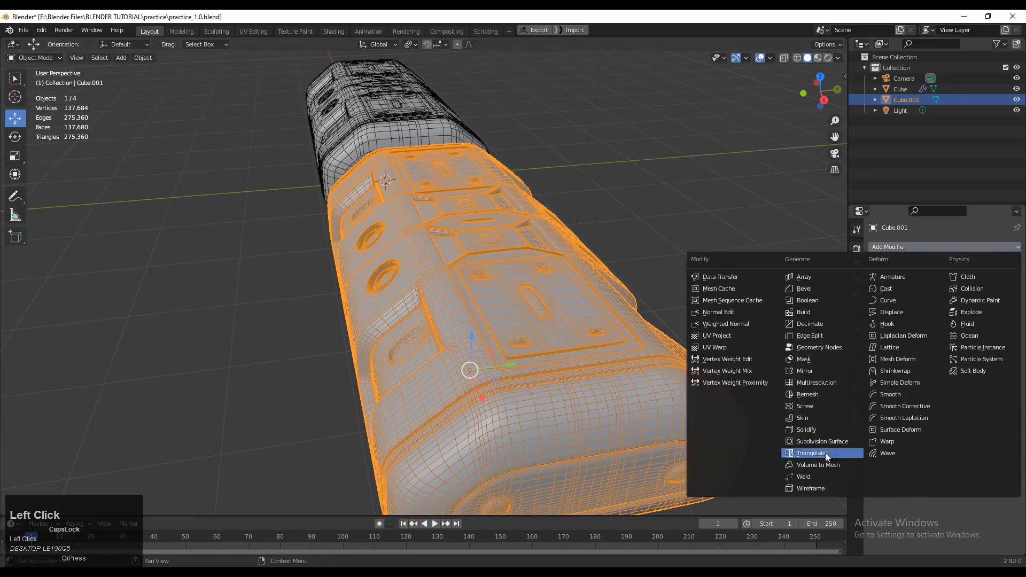
{"action": "left_click", "coordinate": [822, 442]}
{"action": "left_click", "coordinate": [685, 285]}
Examine the duplicate's resubdivided surface and wireframe up close, check its Edit Mode mesh, and compare it with the original crate
{"action": "middle_click_drag", "start_coordinate": [489, 322], "coordinate": [423, 327]}
{"action": "scroll", "coordinate": [494, 392], "scroll_direction": "up", "scroll_amount": 6}
{"action": "scroll", "coordinate": [437, 329], "scroll_direction": "down", "scroll_amount": 2}
{"action": "scroll", "coordinate": [469, 397], "scroll_direction": "down", "scroll_amount": 2}
{"action": "scroll", "coordinate": [436, 323], "scroll_direction": "up", "scroll_amount": 2}
{"action": "middle_click_drag", "start_coordinate": [422, 327], "coordinate": [473, 306], "text": "shift"}
{"action": "key", "text": "Tab"}
{"action": "key", "text": "Tab"}
{"action": "scroll", "coordinate": [239, 349], "scroll_direction": "down", "scroll_amount": 4}
{"action": "middle_click_drag", "start_coordinate": [260, 375], "coordinate": [358, 343]}
{"action": "middle_click_drag", "start_coordinate": [358, 343], "coordinate": [476, 347], "text": "shift"}
{"action": "middle_click_drag", "start_coordinate": [389, 283], "coordinate": [531, 316]}
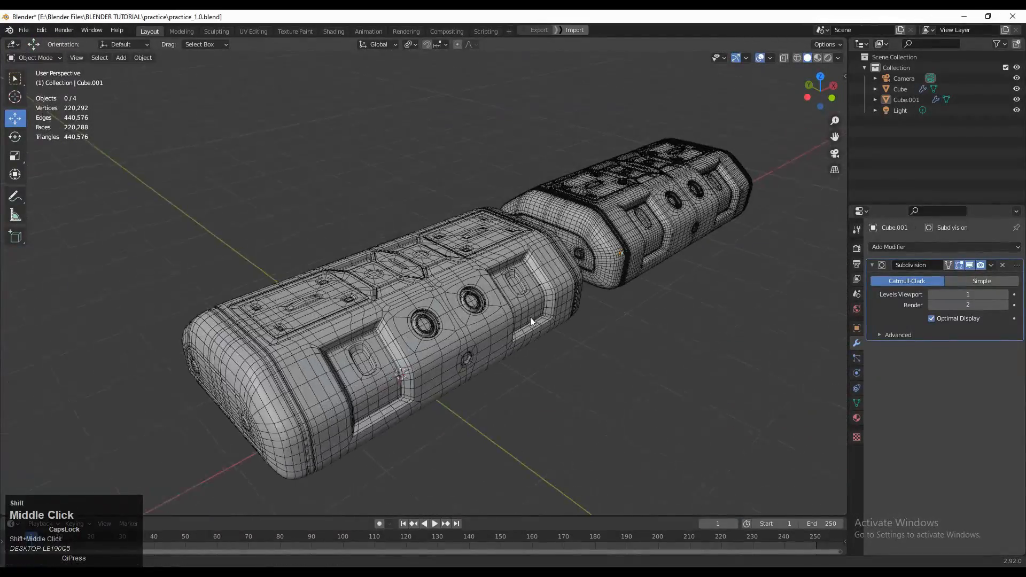